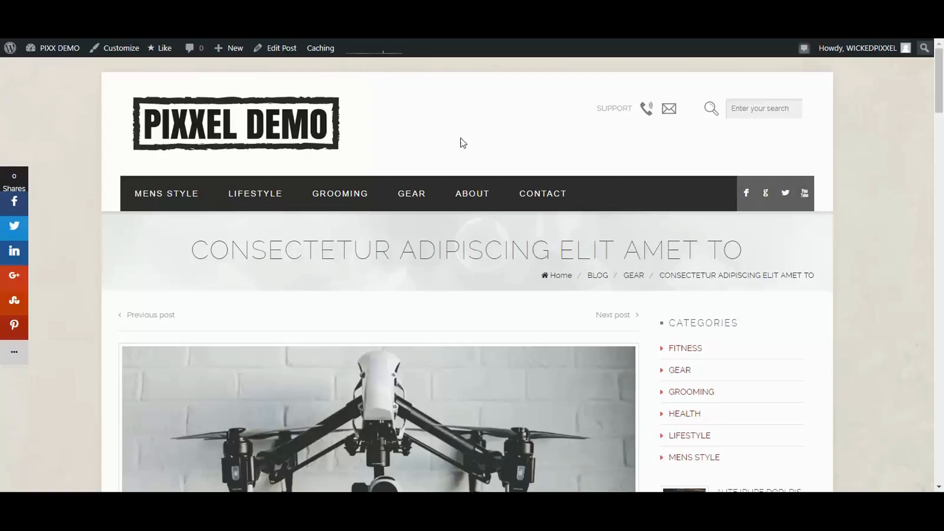
Step: Scroll the drone blog post down to its Related Posts sections
scroll(892, 199, "down", 1)
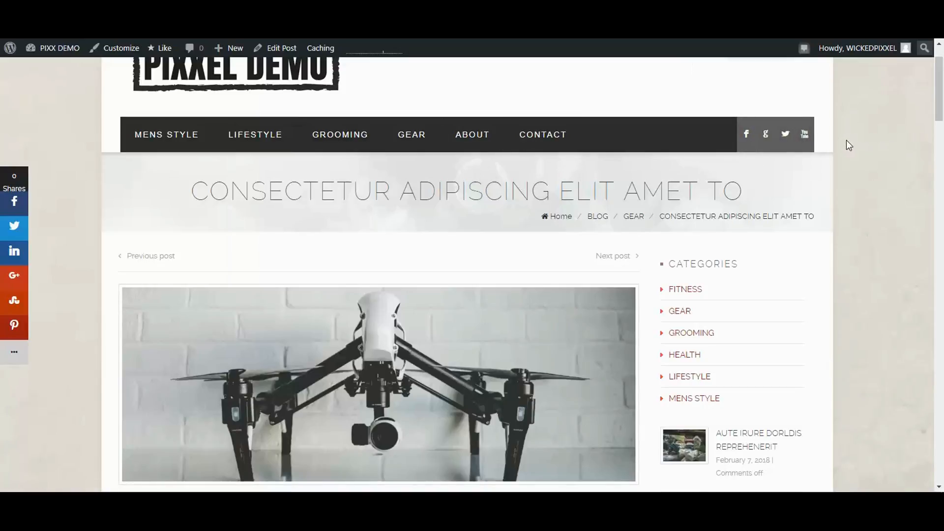
scroll(885, 157, "down", 4)
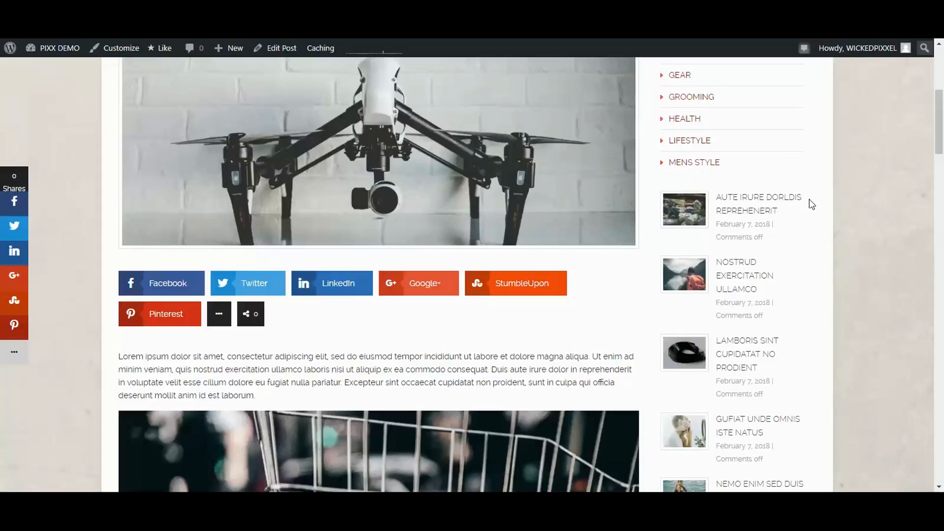
scroll(826, 205, "down", 2)
scroll(829, 215, "down", 12)
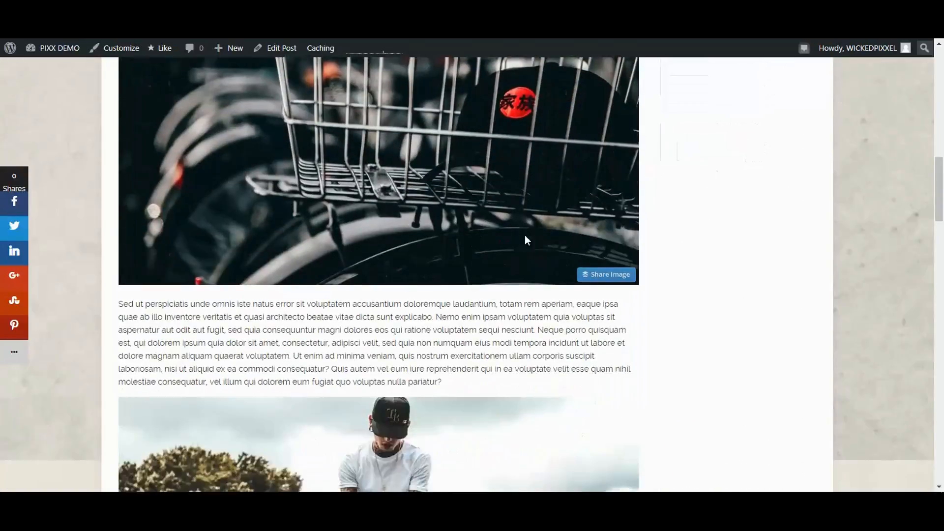
scroll(465, 236, "down", 12)
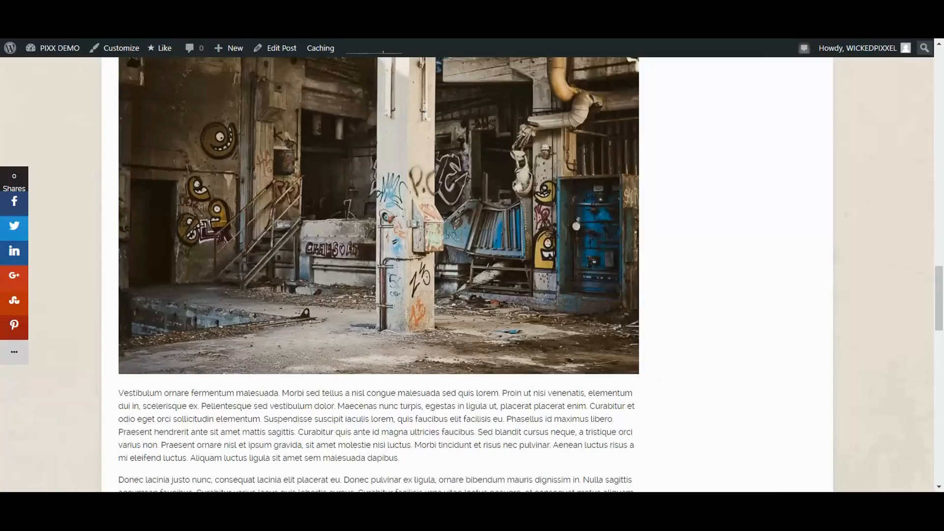
scroll(460, 238, "down", 8)
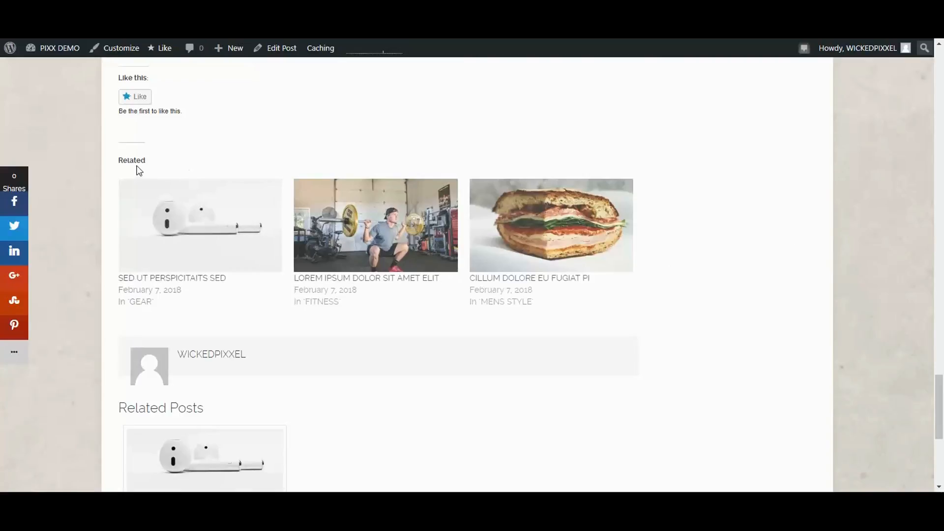
scroll(741, 400, "down", 3)
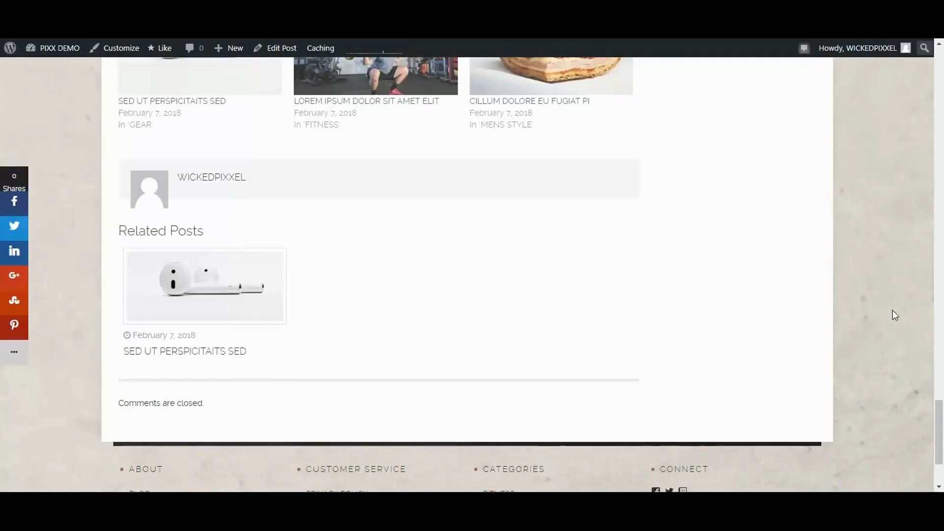
Step: Scroll back to the top and return to the home page via the PIXXEL DEMO logo
scroll(560, 295, "up", 2)
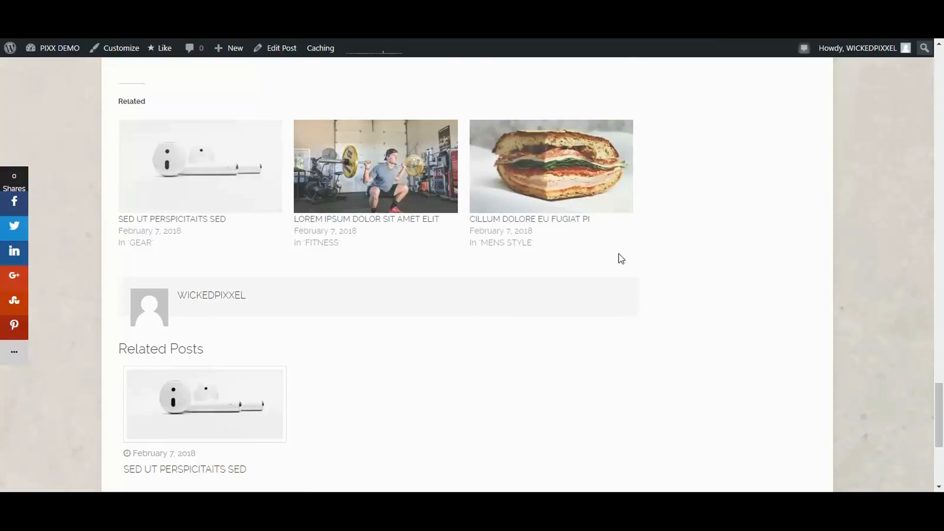
scroll(941, 370, "up", 1)
left_click_drag(942, 366, 939, 62)
left_click(265, 121)
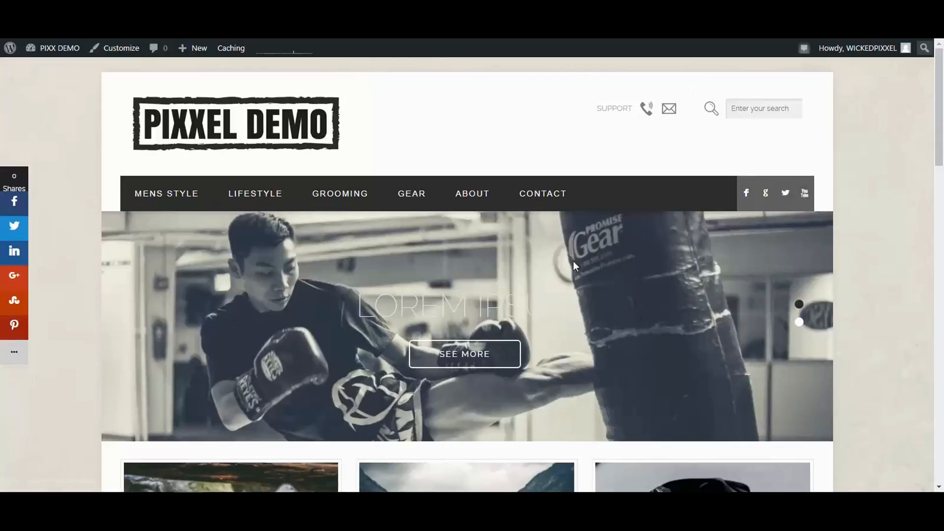
Step: Scroll the home page down to the footer and back up to the top
left_click_drag(940, 80, 884, 397)
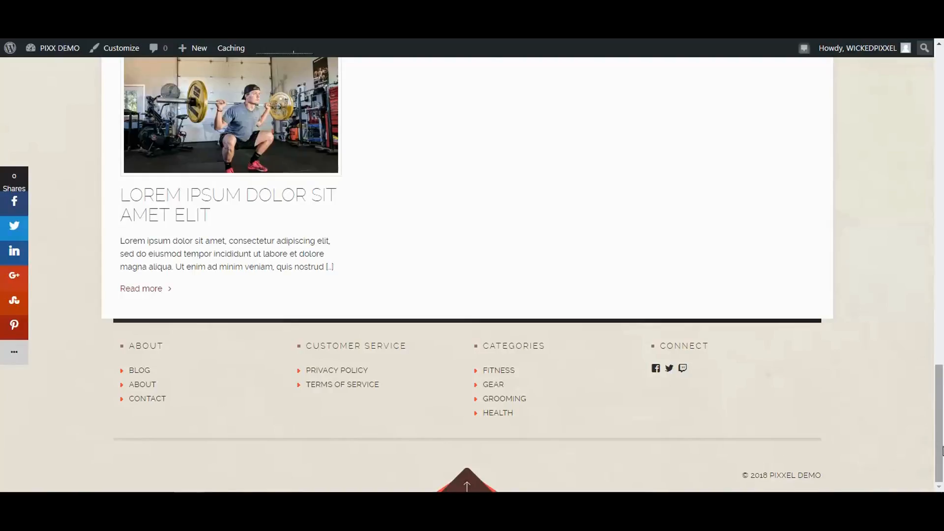
left_click_drag(941, 449, 941, 148)
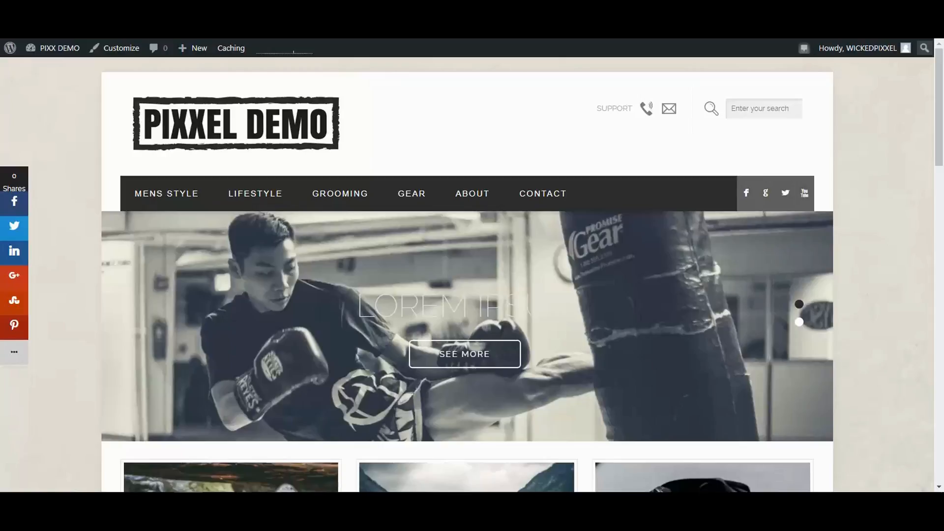
left_click_drag(936, 133, 939, 113)
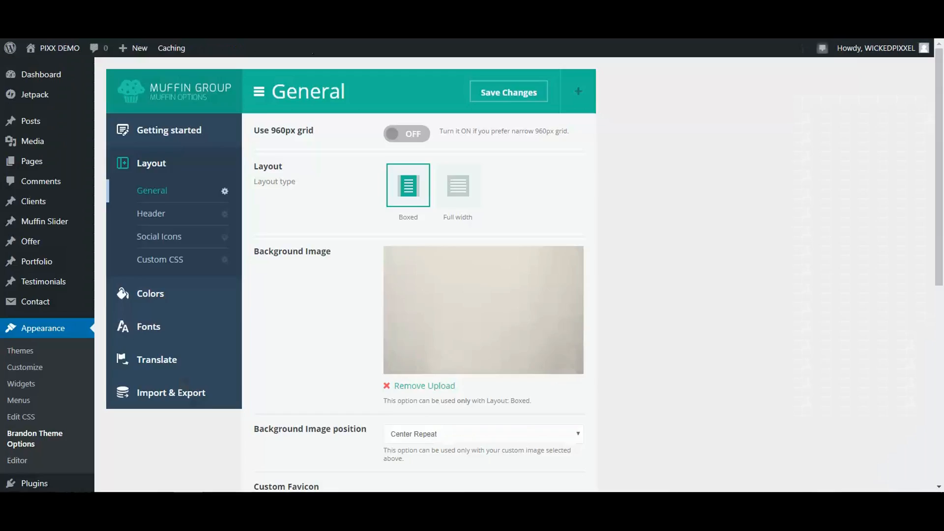
Step: Replace the boxed-layout background with the boxing photo justin-ng-322116.jpg and save the theme options
left_click(425, 386)
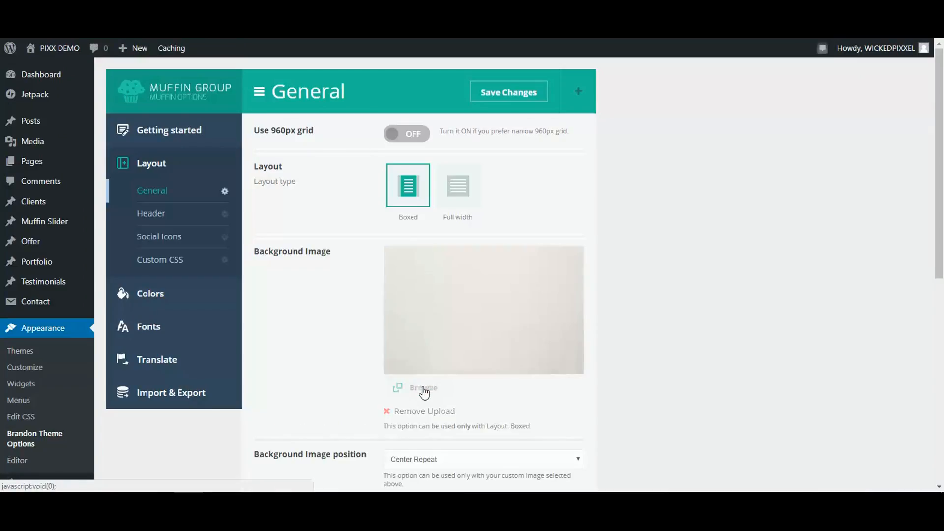
left_click(414, 257)
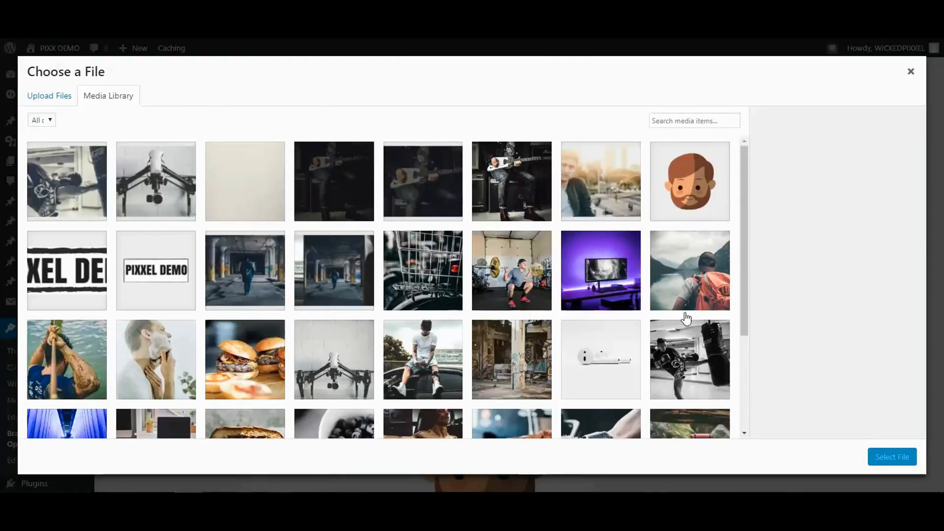
left_click(693, 363)
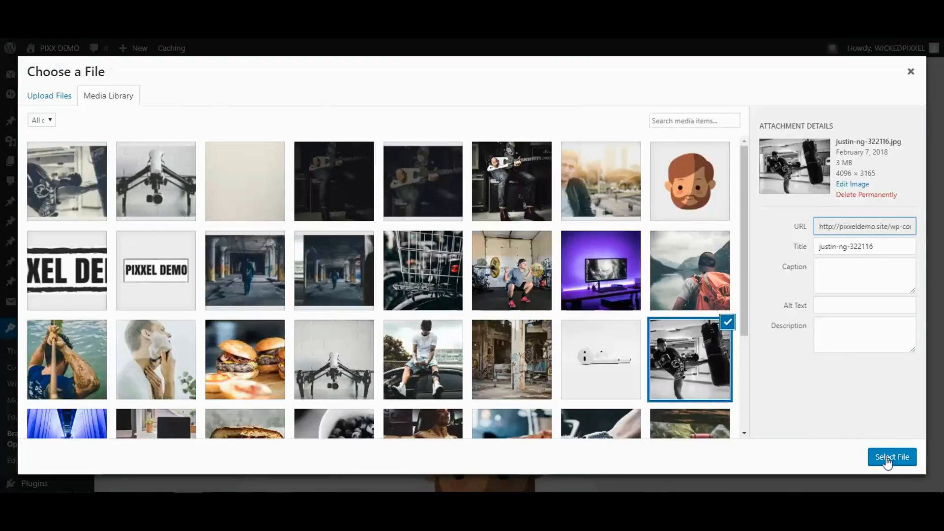
left_click(887, 459)
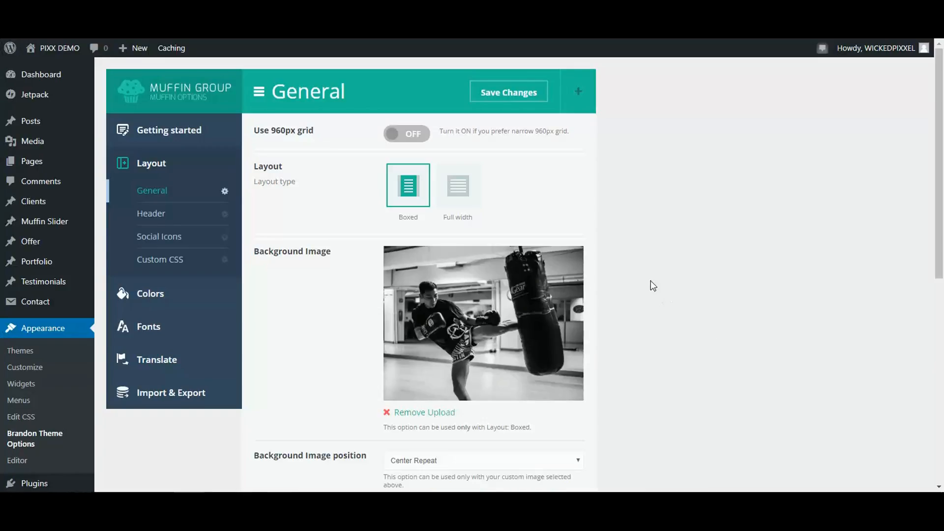
left_click(494, 93)
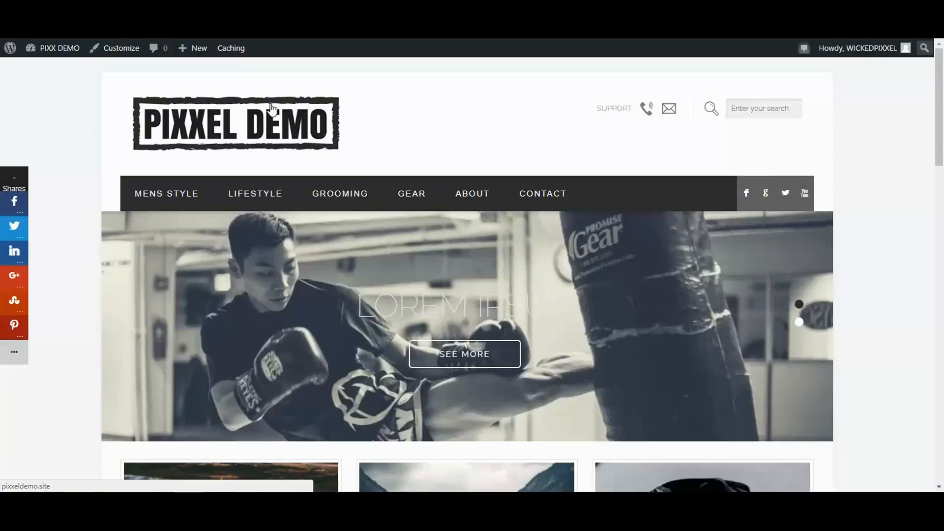
Step: Check the new background on the home page, then open a blog post and scroll through it
left_click_drag(942, 72, 940, 46)
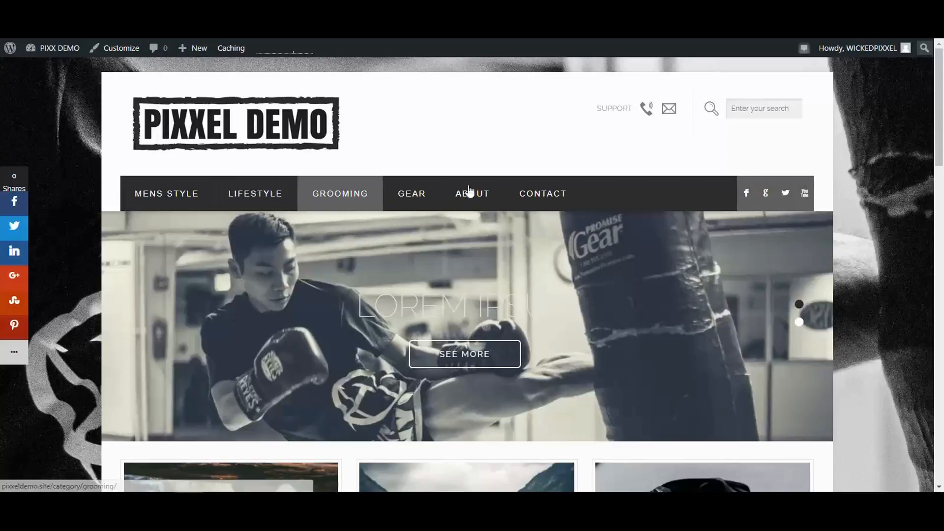
scroll(657, 270, "down", 12)
scroll(691, 285, "down", 10)
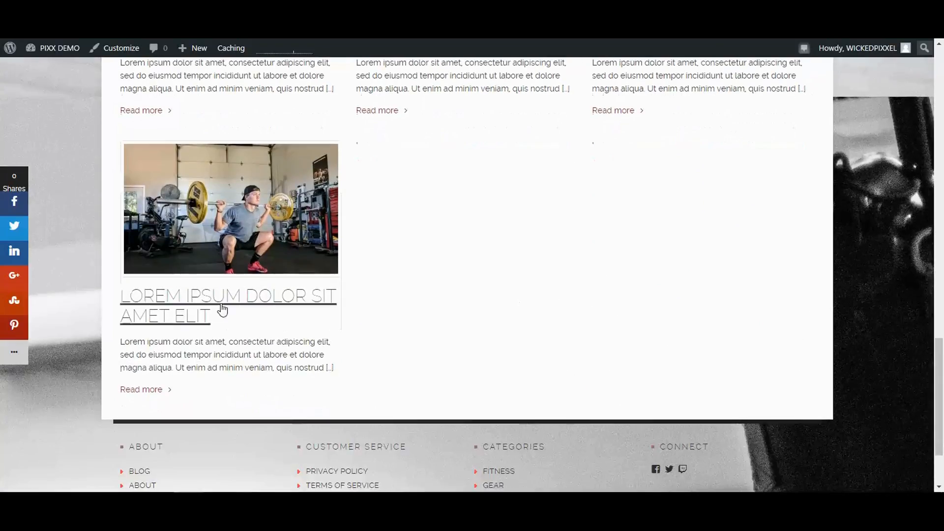
scroll(706, 274, "up", 4)
left_click(684, 211)
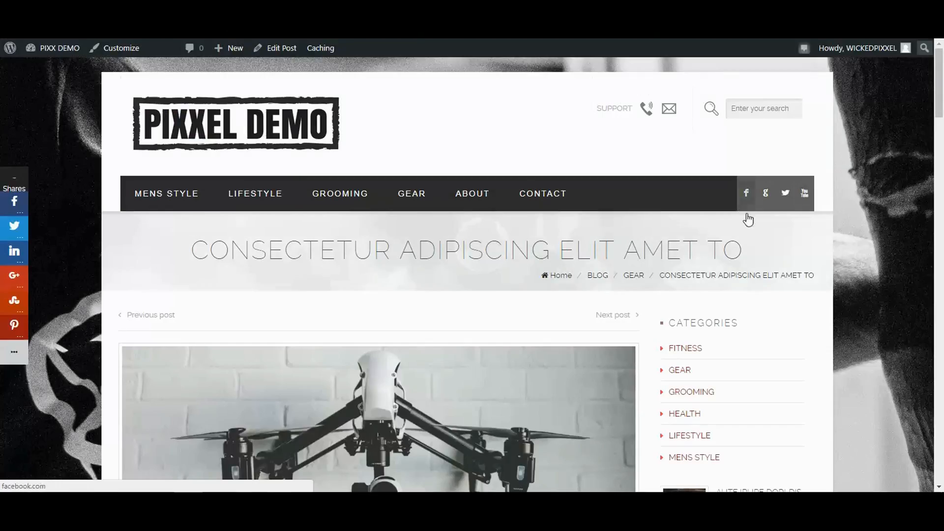
mouse_move(939, 84)
left_mouse_down()
mouse_move(941, 297)
mouse_move(939, 81)
left_mouse_up()
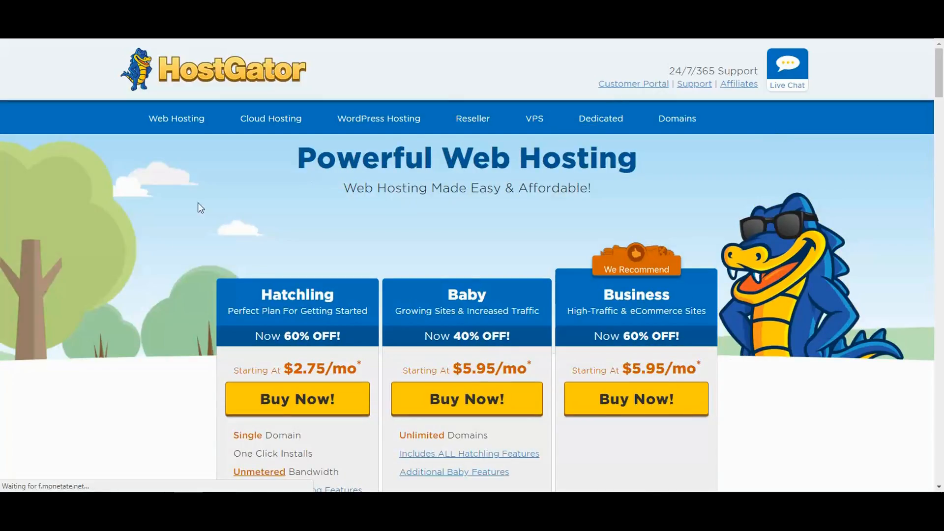
Step: Scroll to the hosting plans and order the Baby plan
scroll(170, 268, "down", 3)
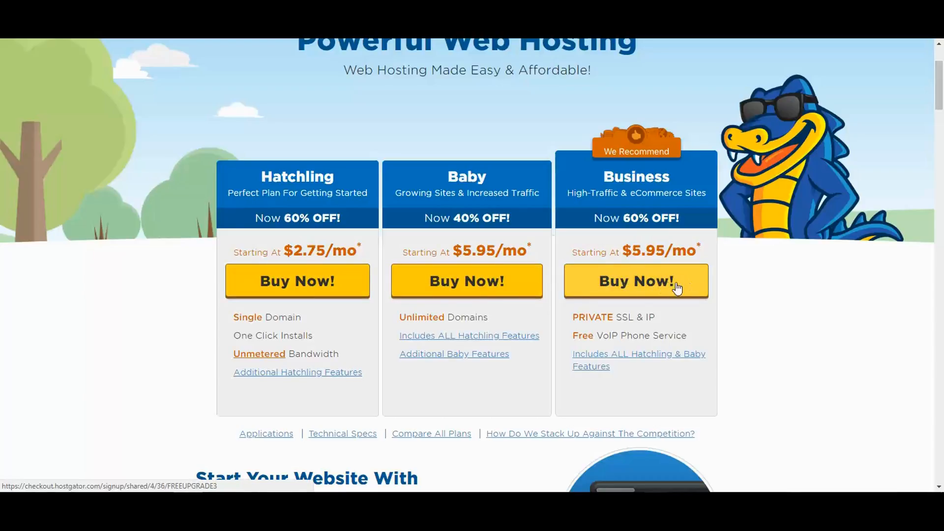
left_click(466, 280)
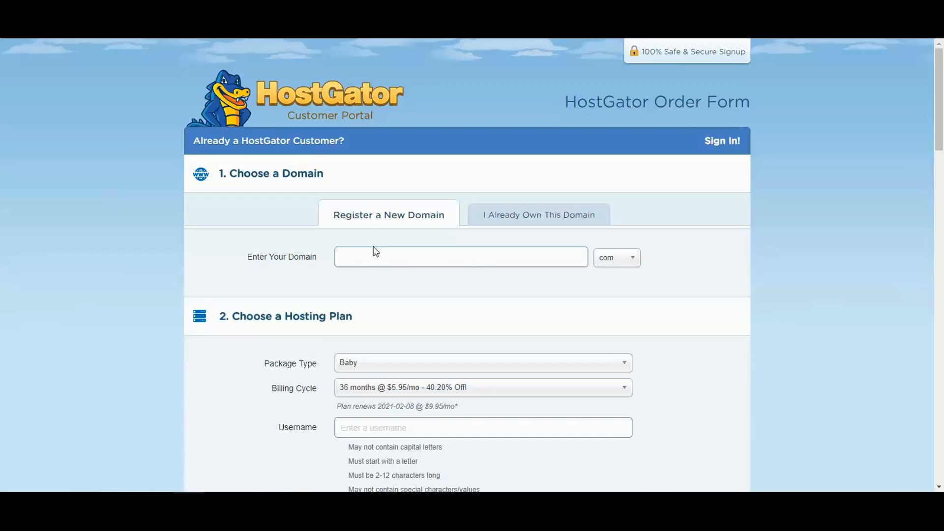
Step: Enter the domain name 'hogyallsh' and check its availability
type("hogyallsh")
left_click(865, 228)
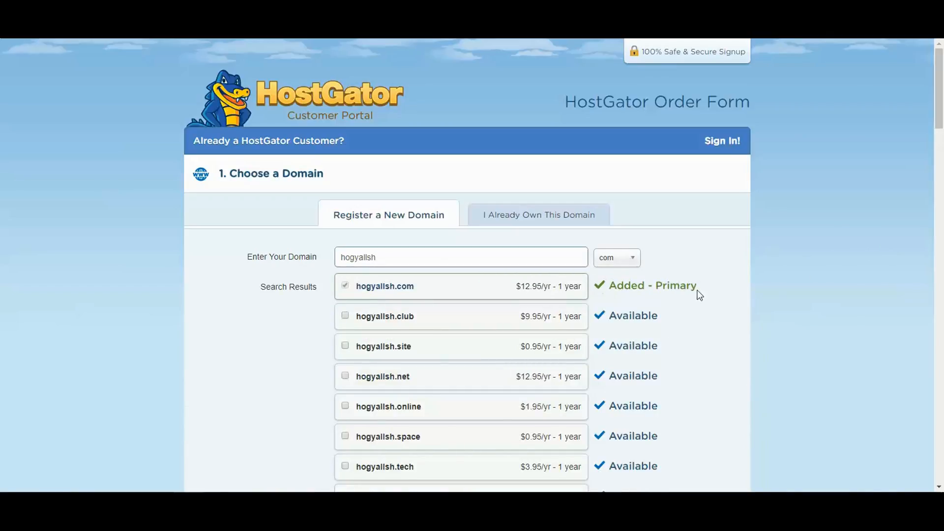
scroll(766, 286, "down", 8)
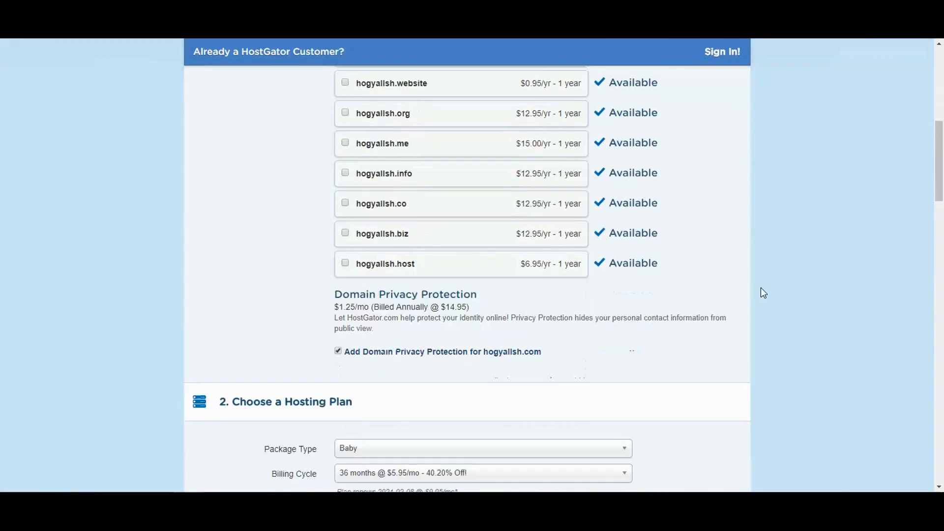
scroll(762, 294, "down", 1)
Step: Turn off domain privacy protection and switch billing to 1 month at $11.95/mo
left_click(338, 292)
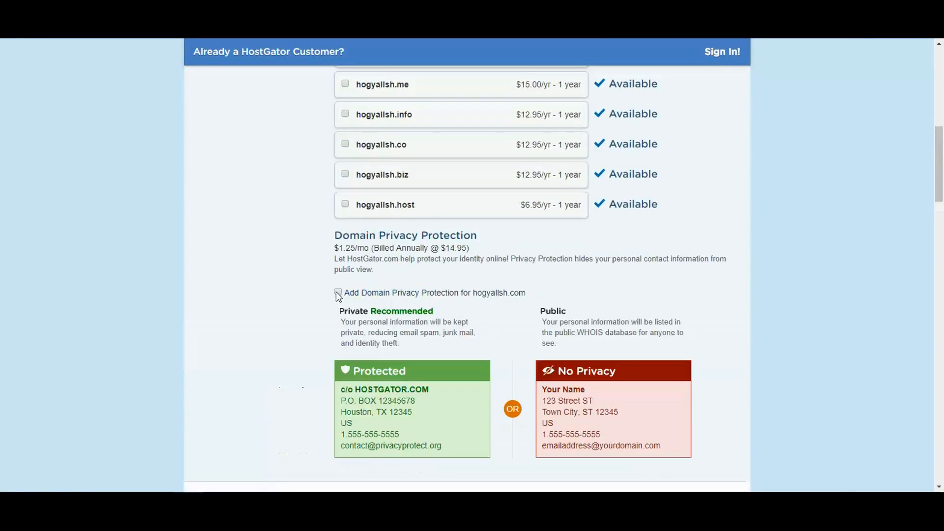
scroll(799, 327, "down", 7)
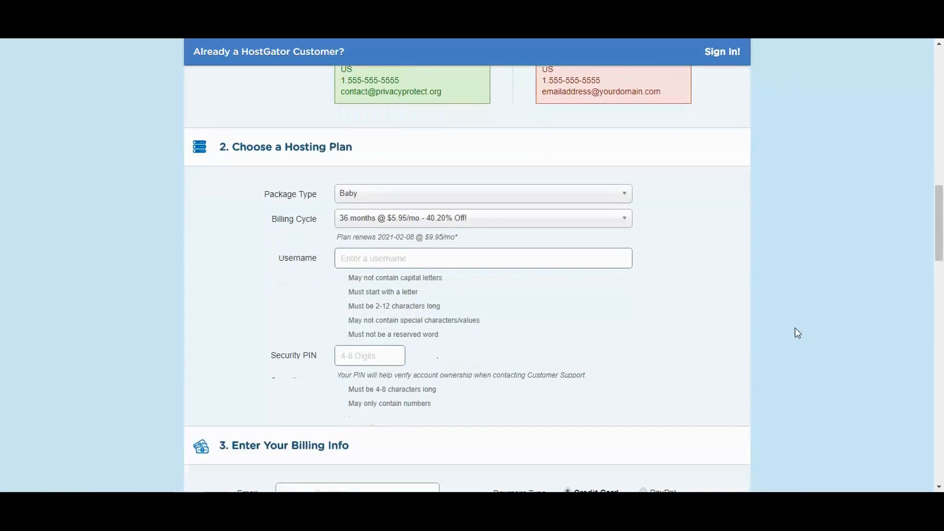
left_click(623, 219)
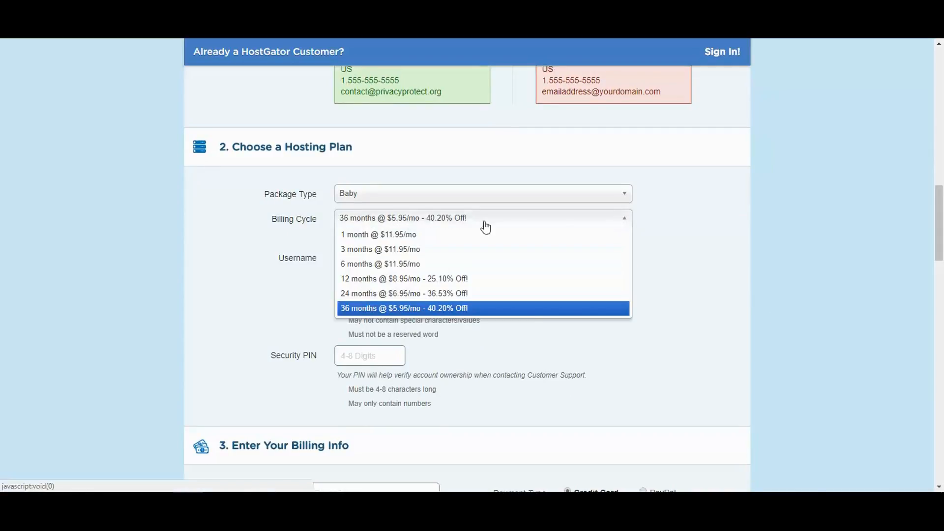
left_click(395, 235)
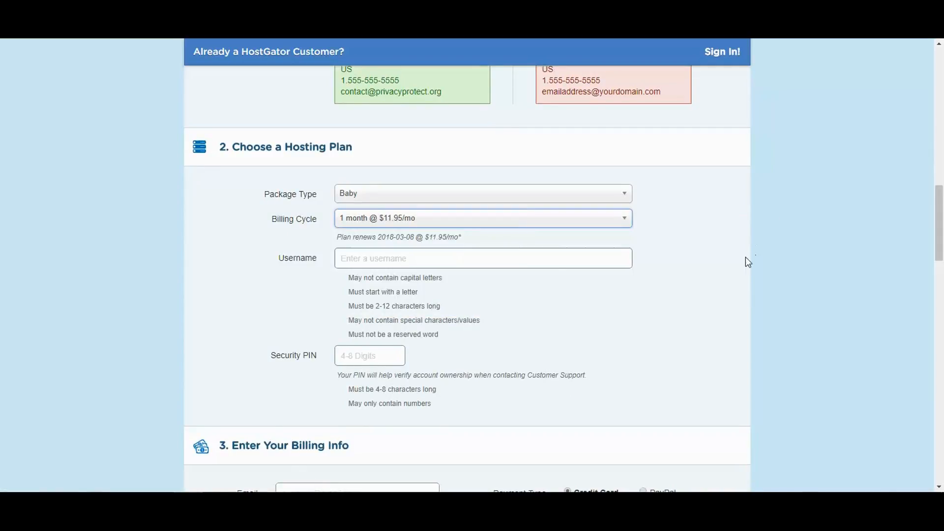
Step: Remove the SiteLock security and Site Backup add-ons from the order
scroll(559, 172, "down", 3)
scroll(602, 196, "up", 1)
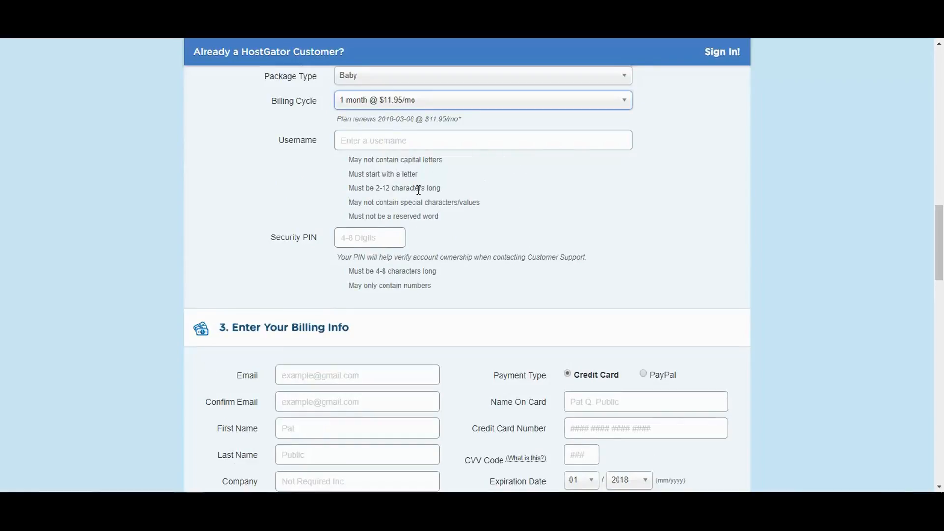
scroll(750, 249, "down", 4)
scroll(535, 342, "down", 5)
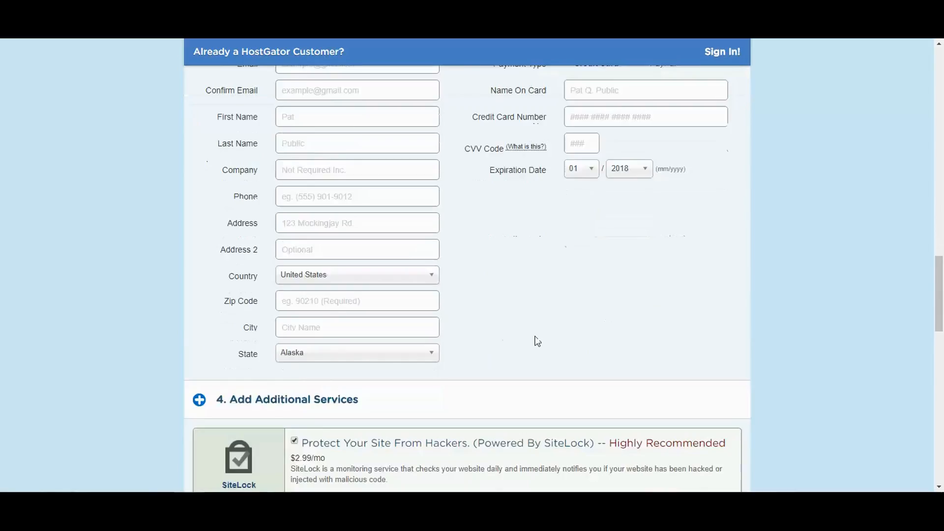
left_click(294, 163)
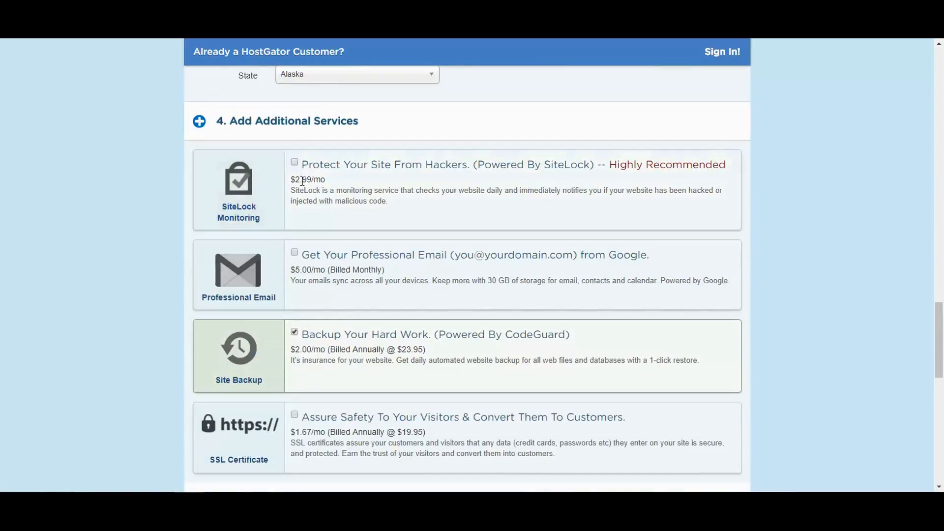
left_click(295, 330)
Step: Agree to the terms of service above Checkout Now!
scroll(862, 319, "down", 6)
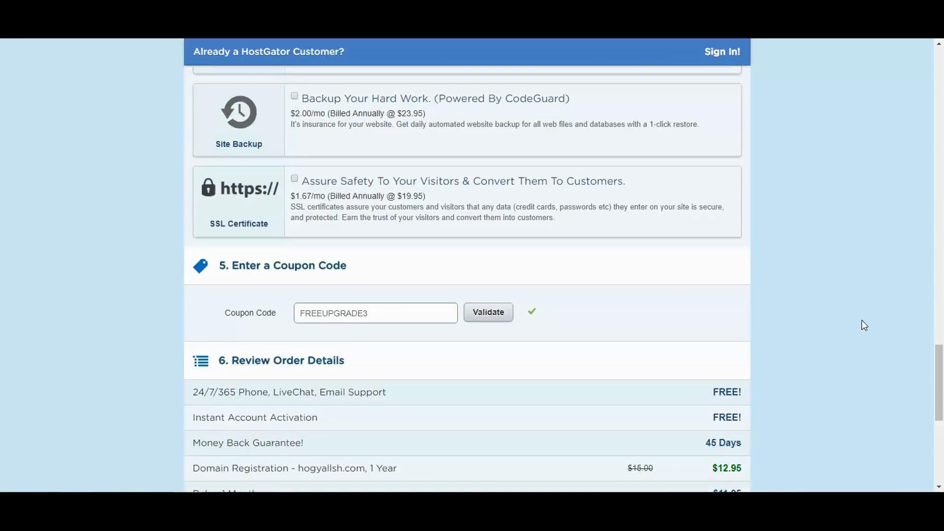
scroll(863, 322, "down", 1)
scroll(914, 271, "down", 2)
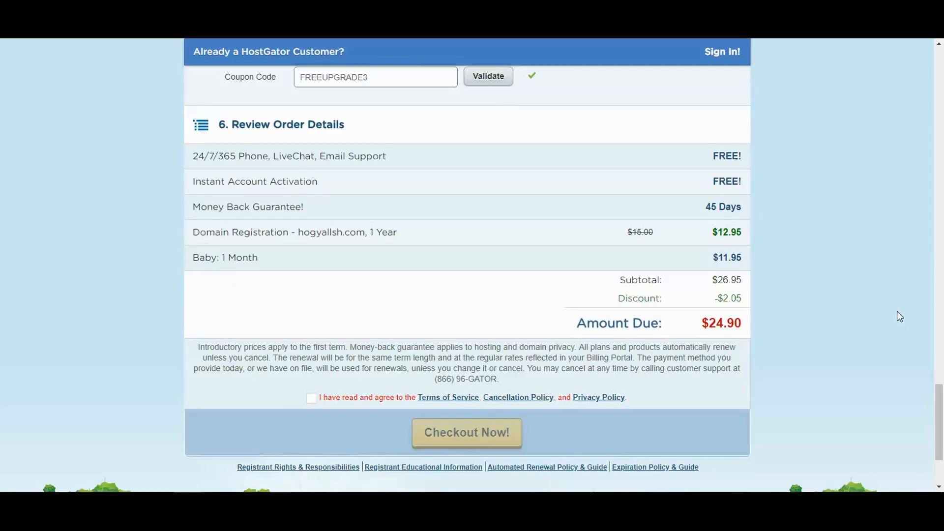
left_click(311, 398)
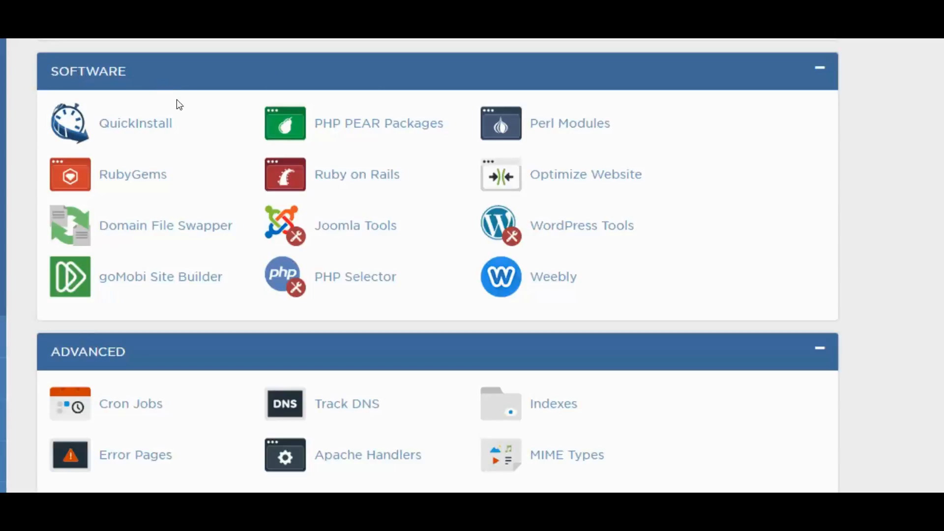
Step: Open QuickInstall from the cPanel Software section
left_click(164, 128)
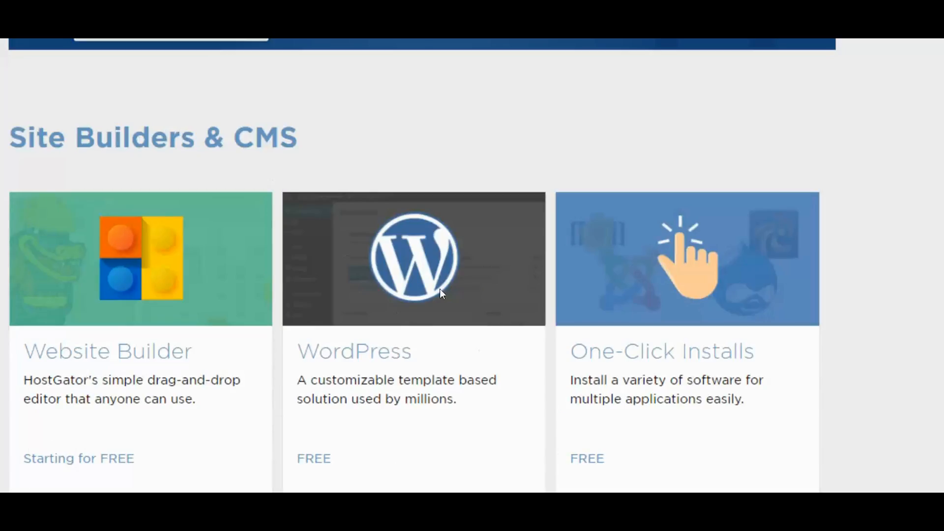
Step: Start a WordPress install on the pixxeldemo.site subdomain and continue to its install settings
left_click(417, 329)
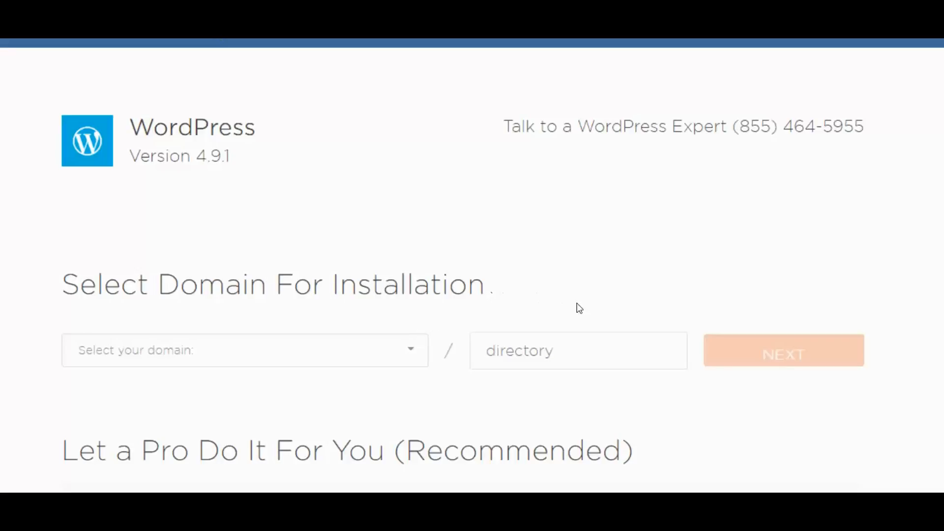
left_click(321, 352)
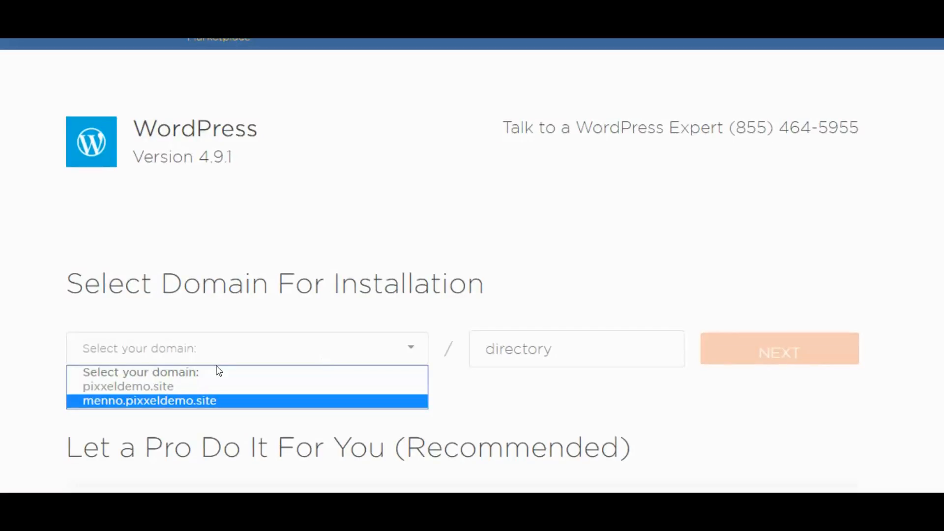
left_click(390, 377)
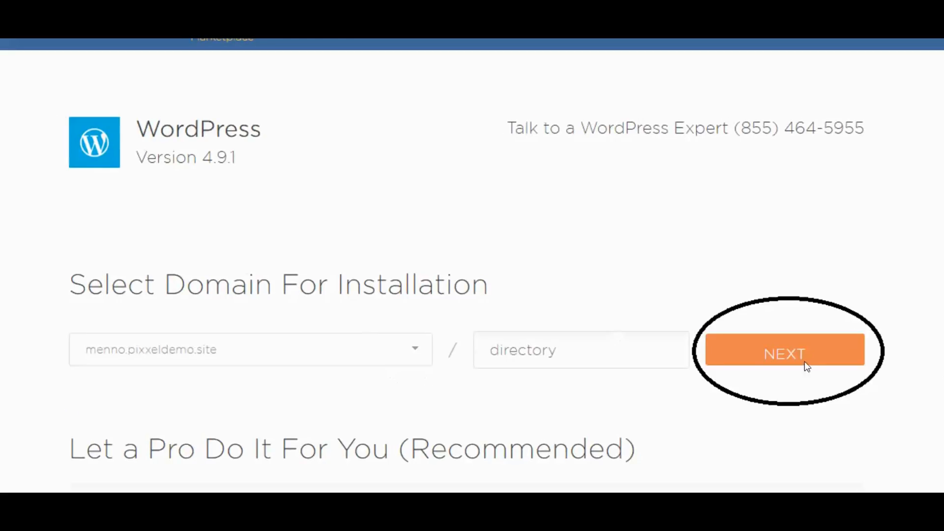
left_click(747, 354)
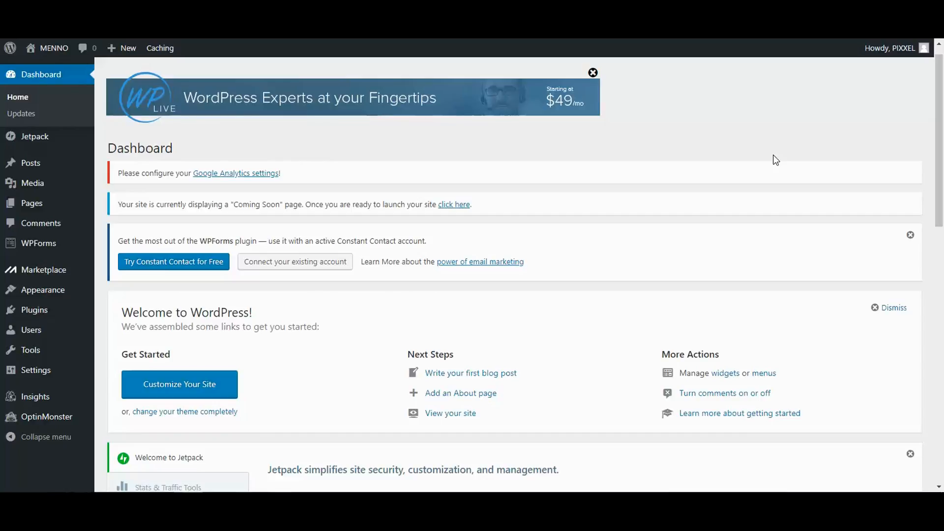
Step: Close the WP Live banner, WPForms notice and Welcome panel, and open the live site in a new tab
left_click(593, 73)
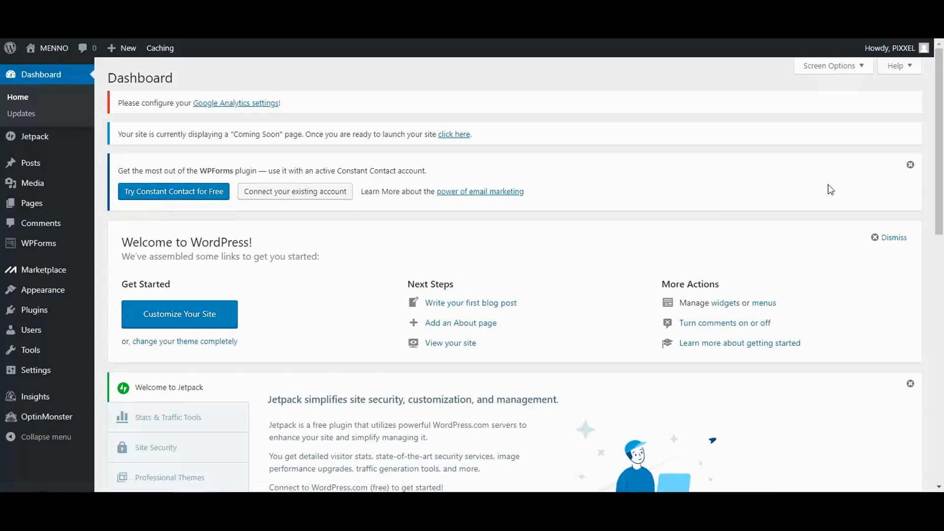
left_click(910, 164)
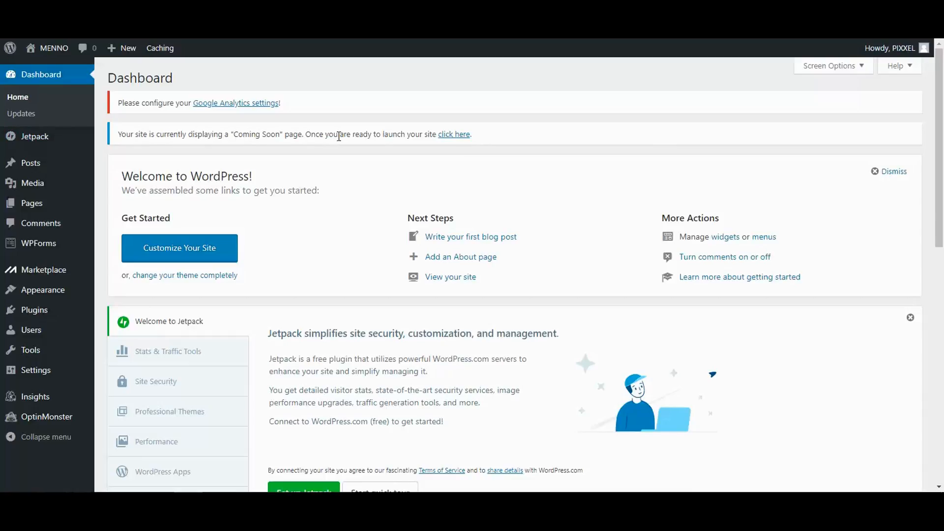
mouse_move(49, 48)
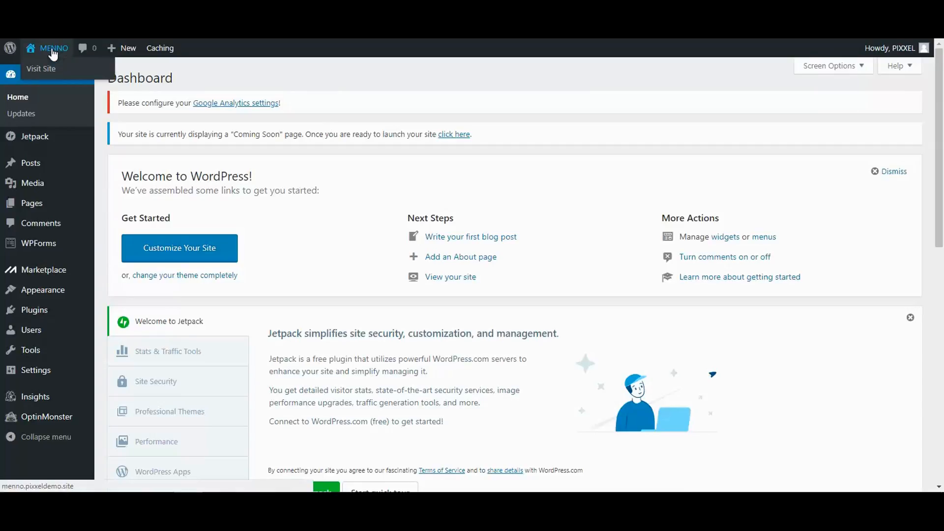
right_click(45, 73)
left_click(82, 79)
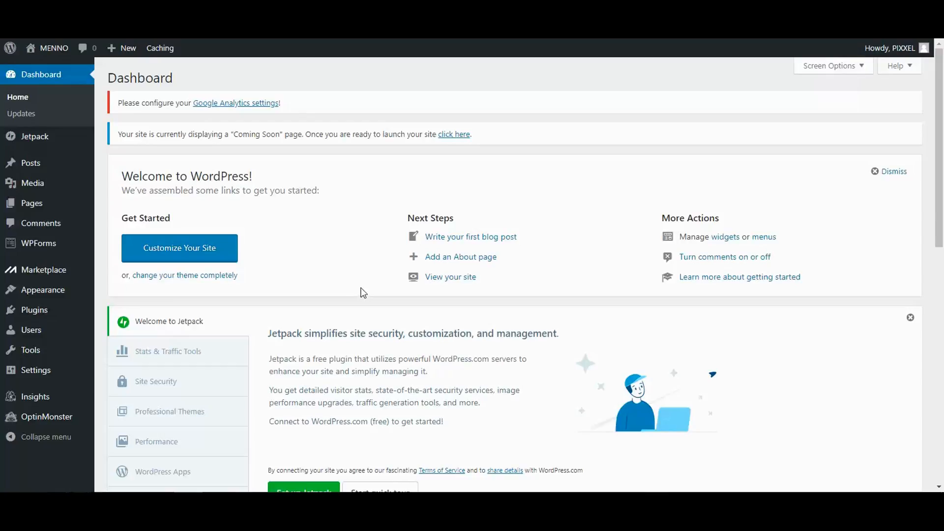
left_click(892, 171)
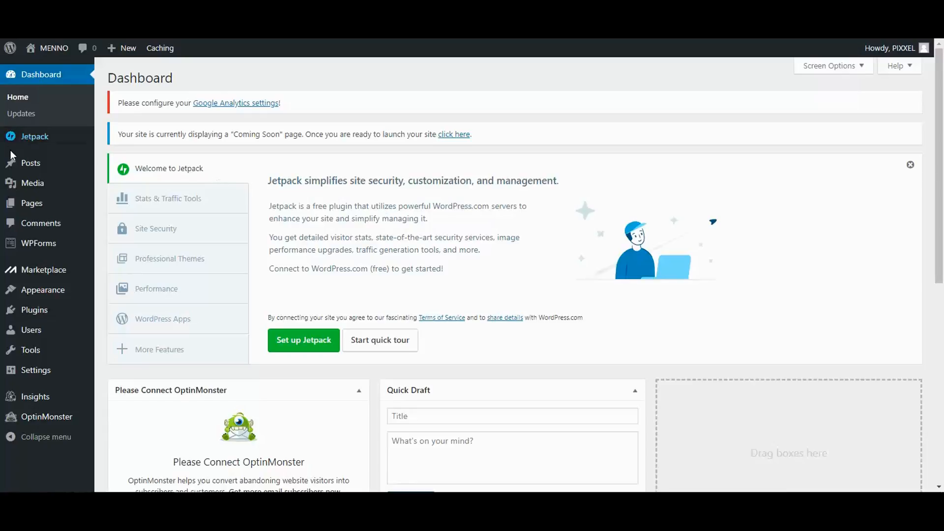
mouse_move(39, 169)
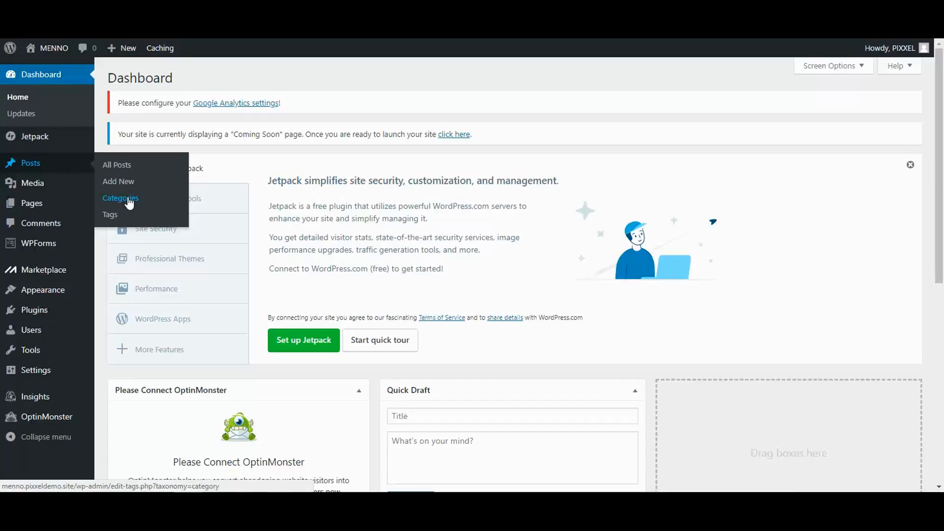
mouse_move(40, 192)
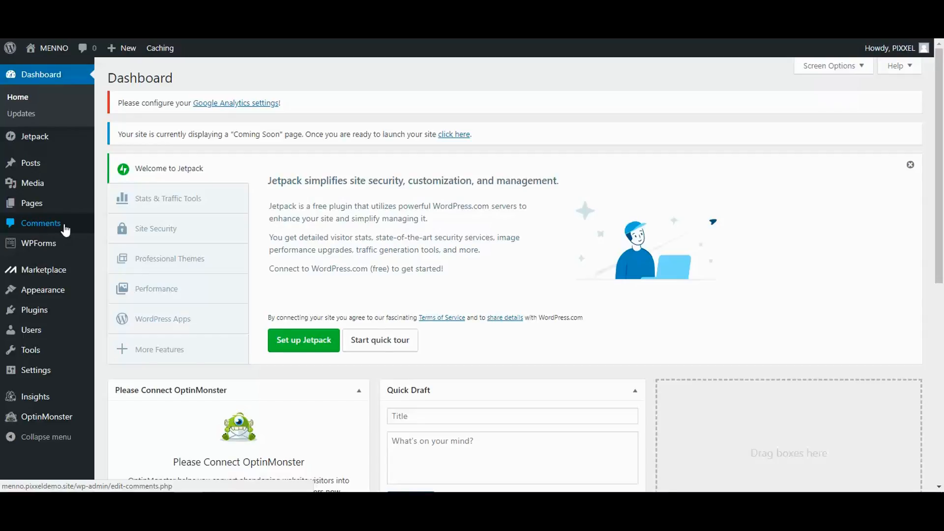
mouse_move(35, 245)
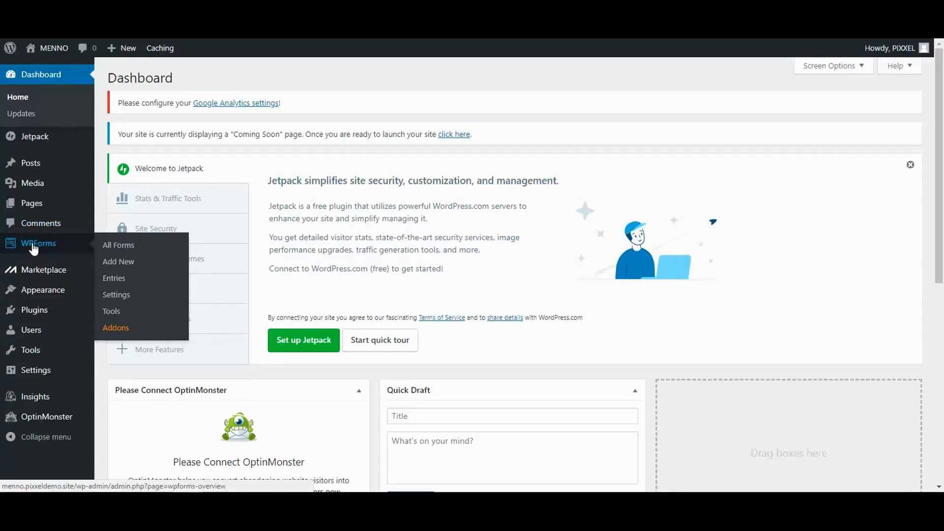
mouse_move(40, 275)
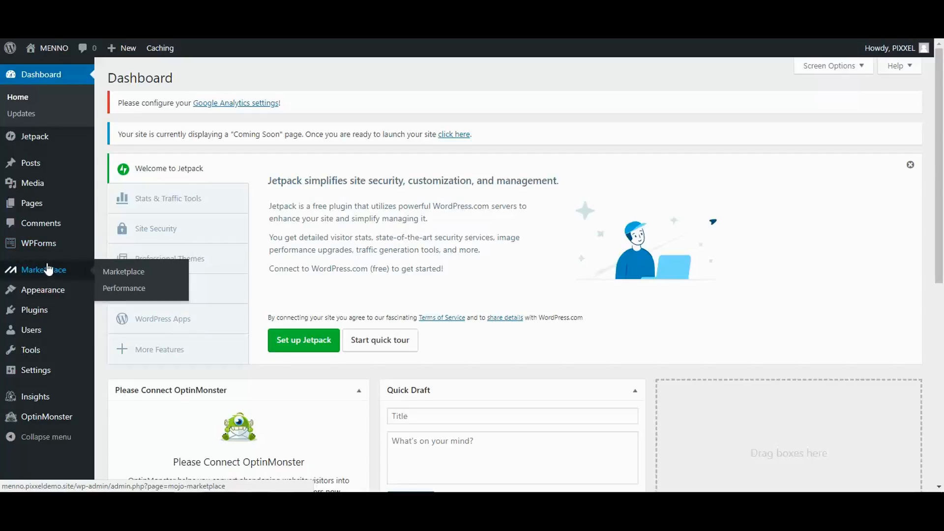
mouse_move(54, 295)
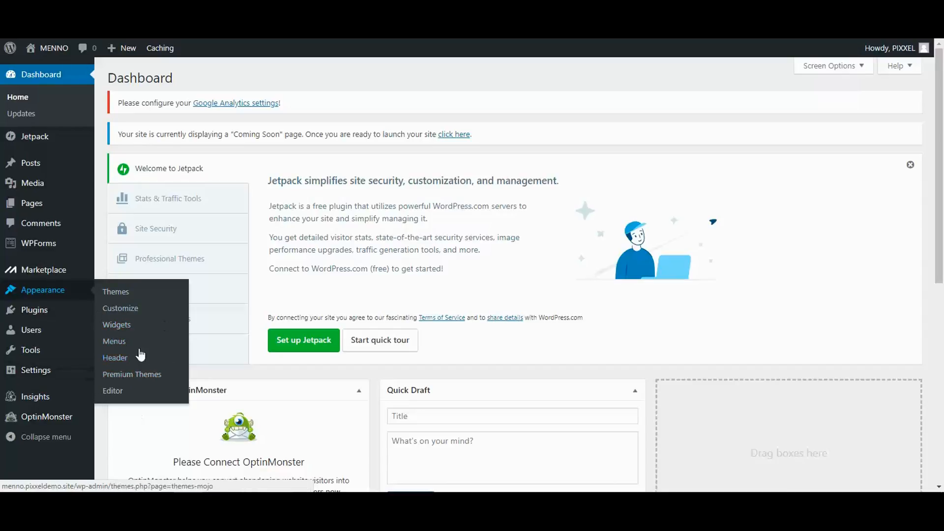
mouse_move(35, 316)
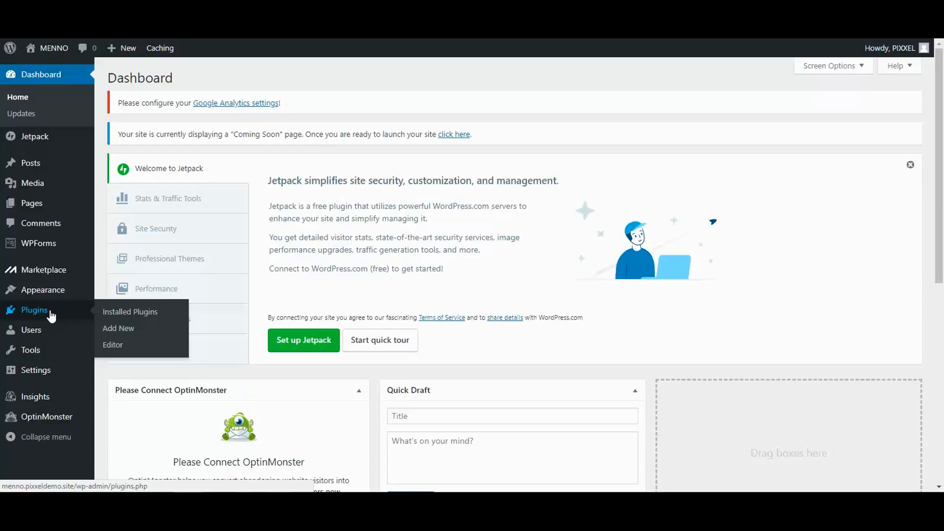
mouse_move(30, 332)
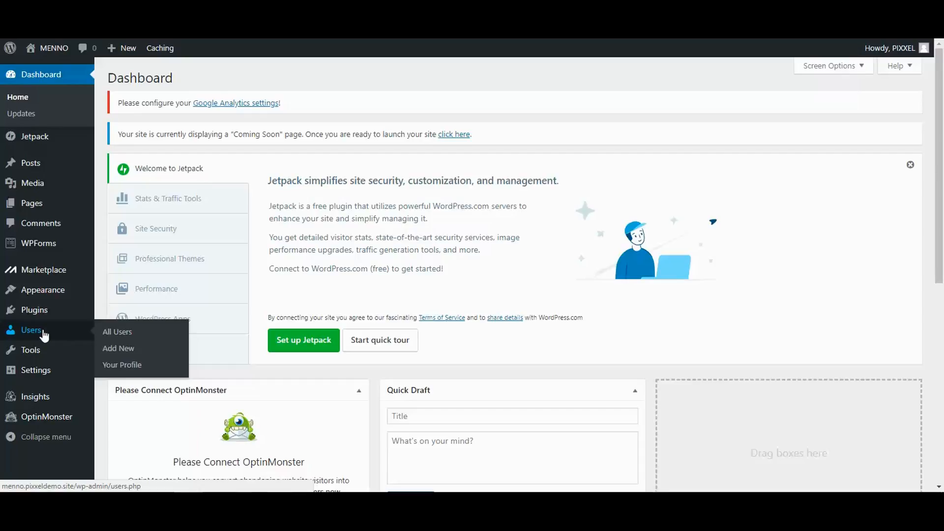
mouse_move(45, 357)
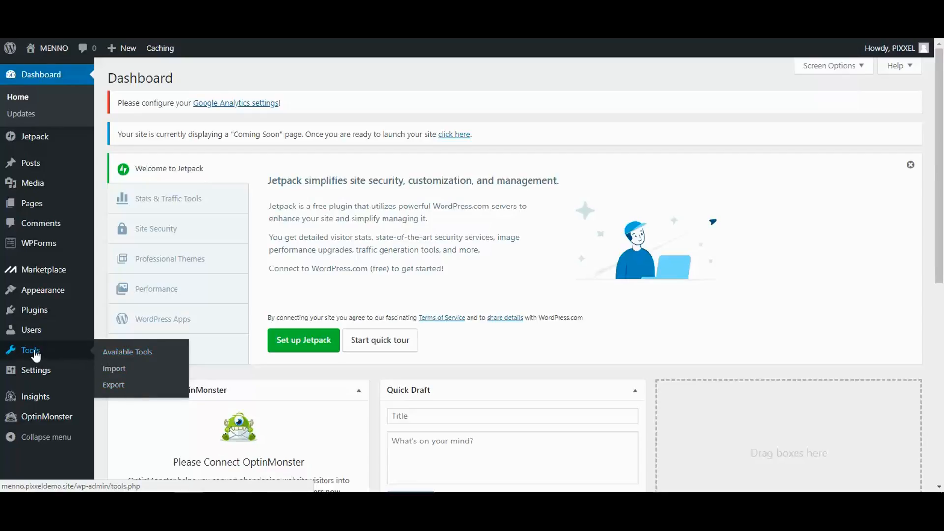
mouse_move(29, 376)
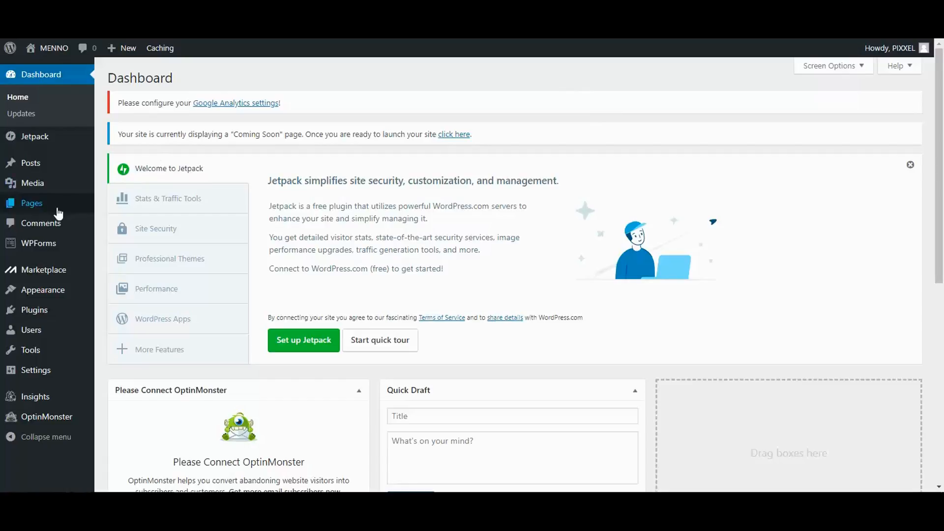
mouse_move(36, 208)
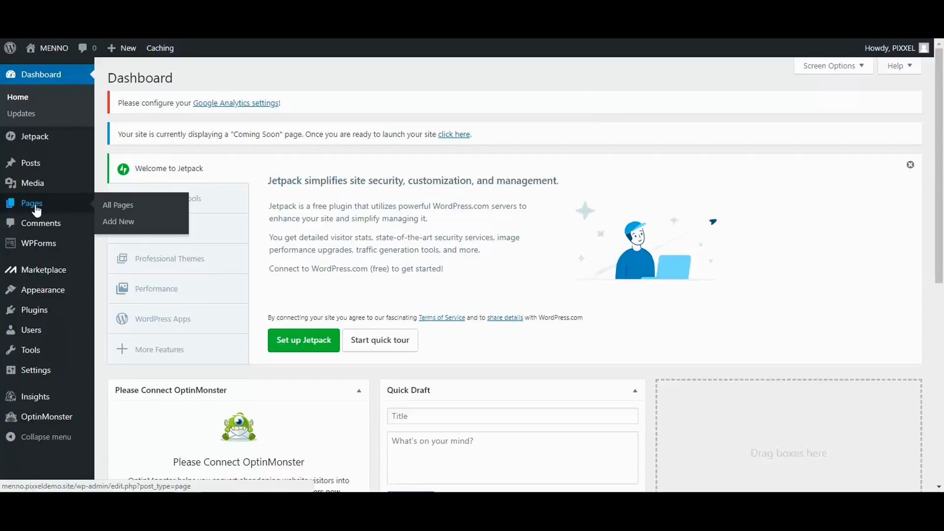
Step: Move the Sample Page to the Trash from All Pages, then start a new page
left_click(22, 212)
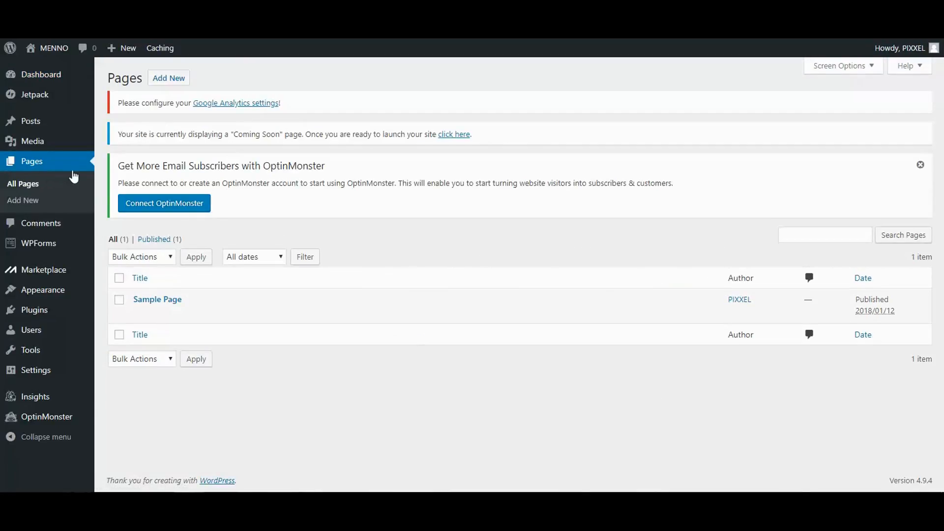
left_click(919, 165)
mouse_move(164, 232)
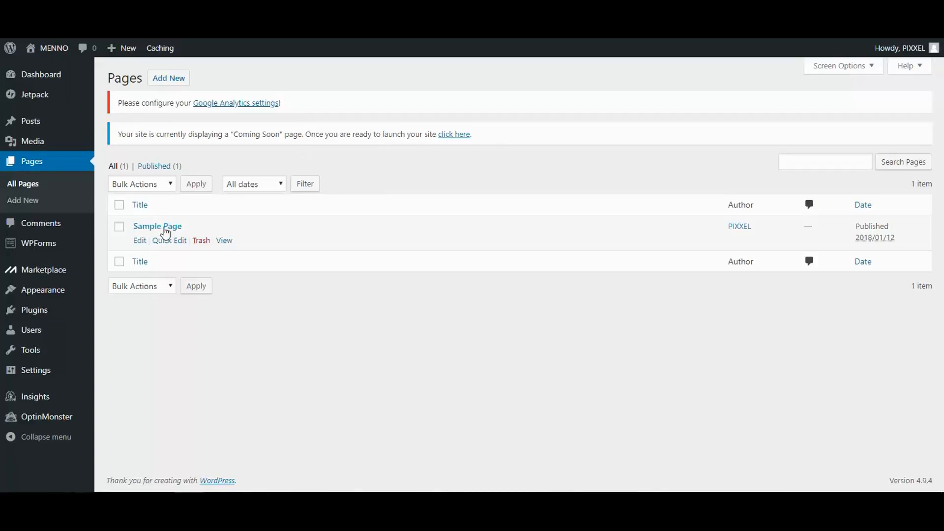
left_click(201, 241)
left_click(199, 243)
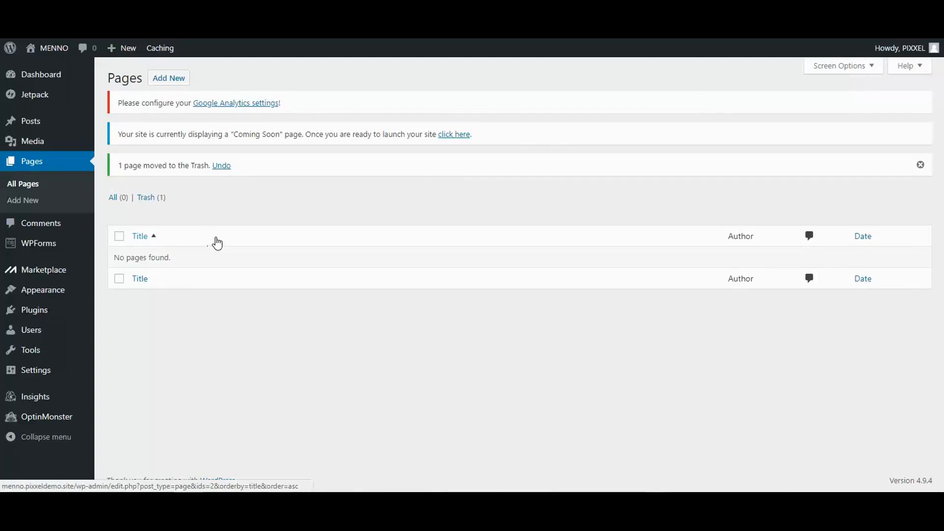
left_click(166, 80)
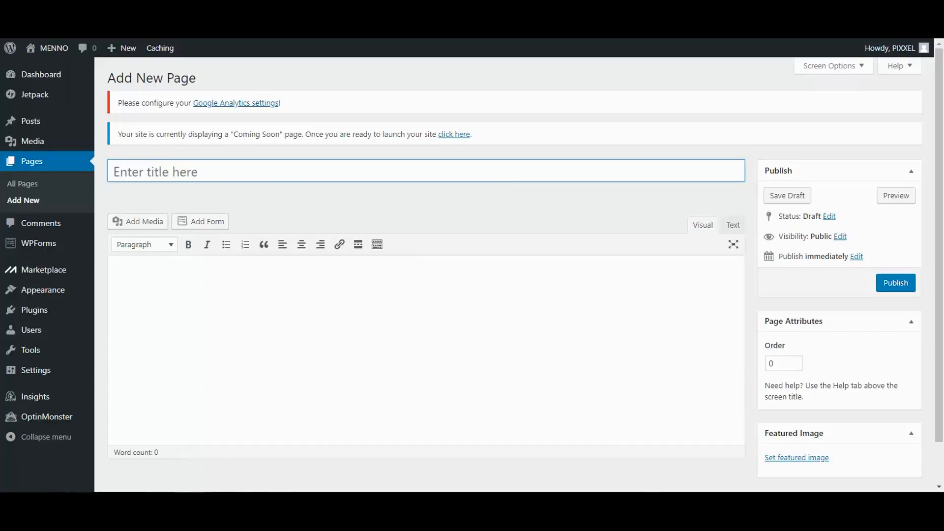
Step: Title the new page ABOUT and copy the Lorem ipsum paragraphs from Notepad
left_click(201, 176)
type("ABOU")
left_click(329, 301)
key("alt+Tab")
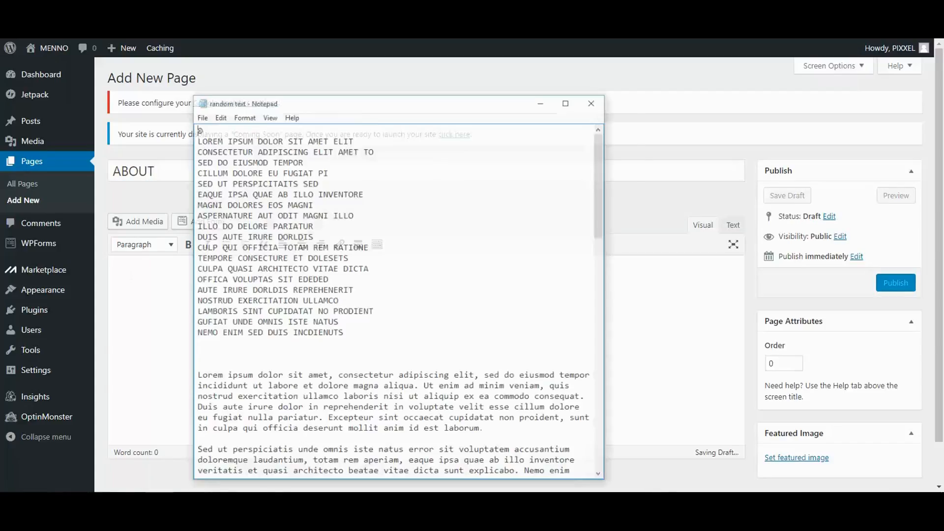
left_click_drag(200, 362, 613, 464)
right_click(380, 277)
left_click(418, 315)
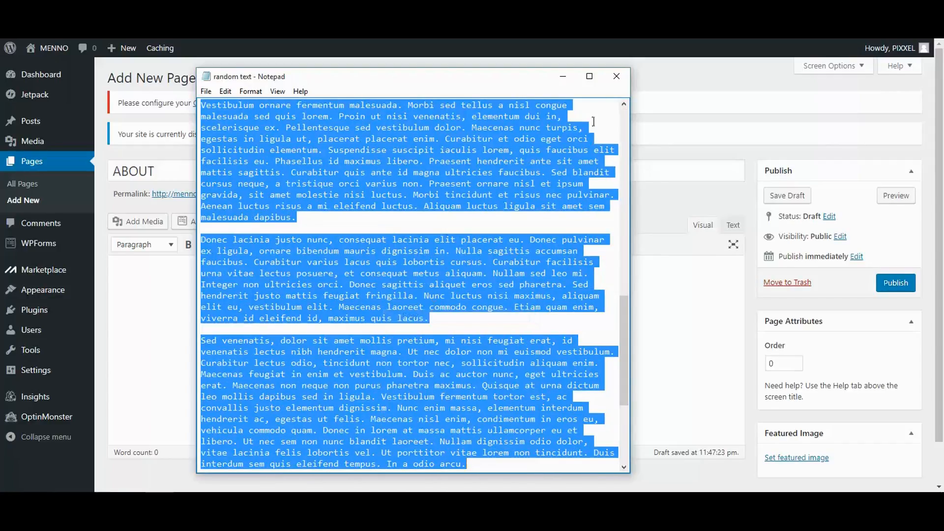
Step: Paste the Lorem ipsum text into the ABOUT page body and publish it
left_click(563, 76)
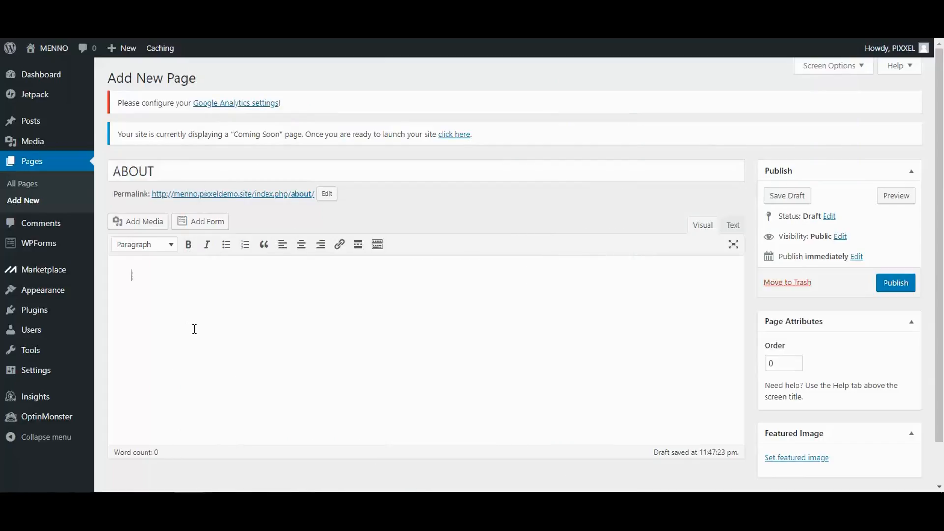
key("ctrl+v")
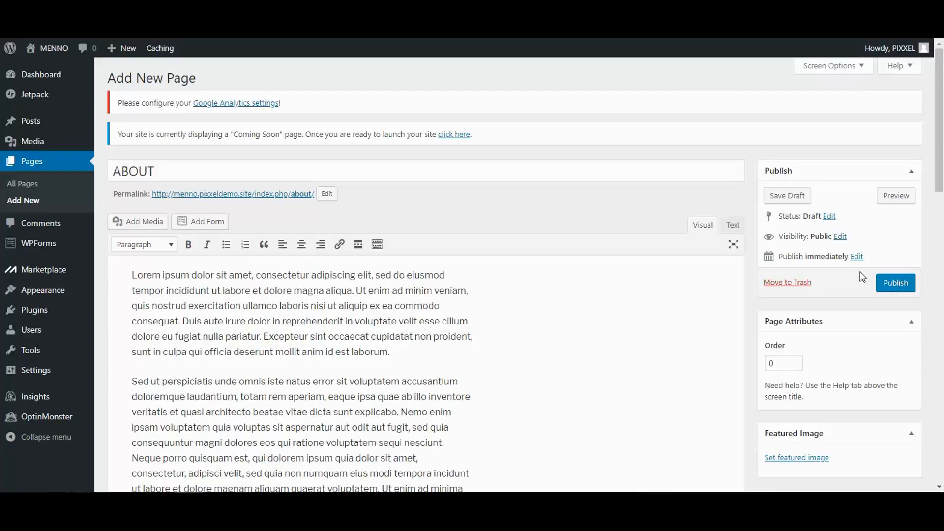
left_click(882, 284)
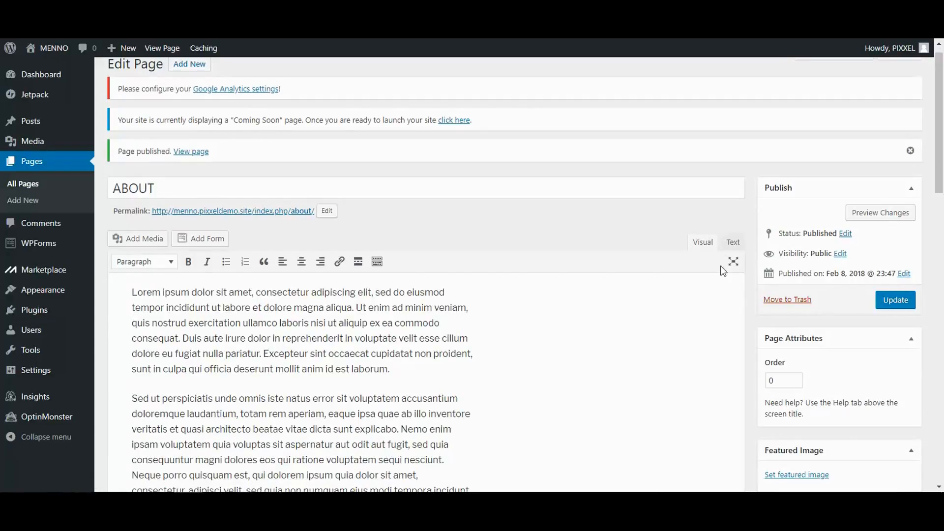
left_click(196, 67)
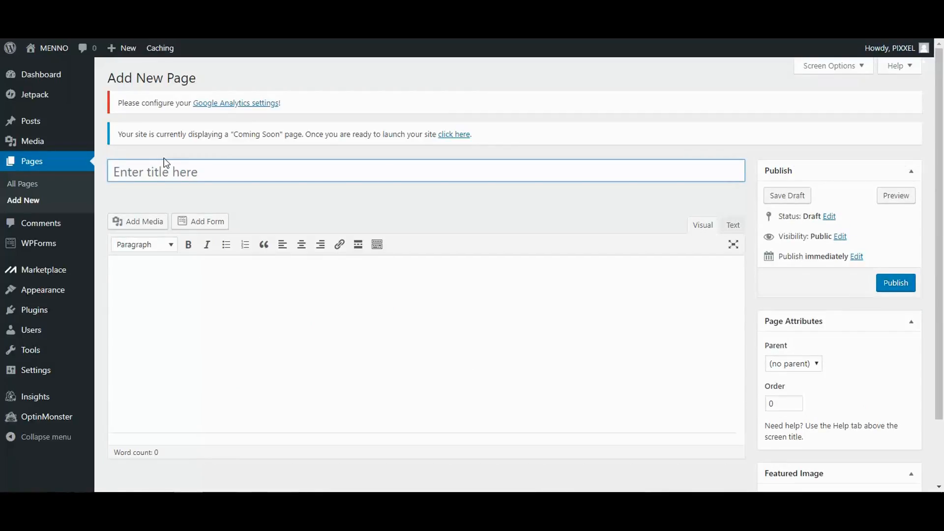
Step: Publish a TERMS OF USE page with the pasted Lorem ipsum text as its body
type("TERMS OF USE")
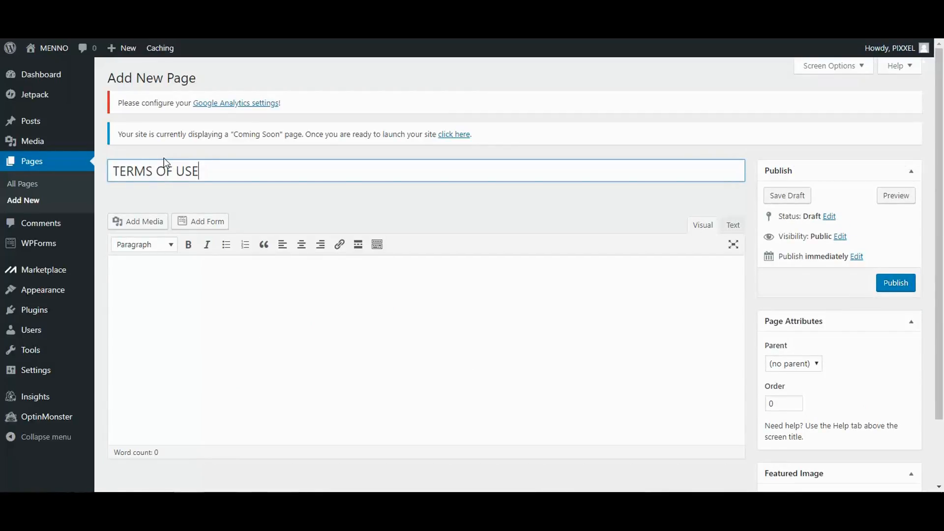
left_click(261, 341)
key("ctrl+v")
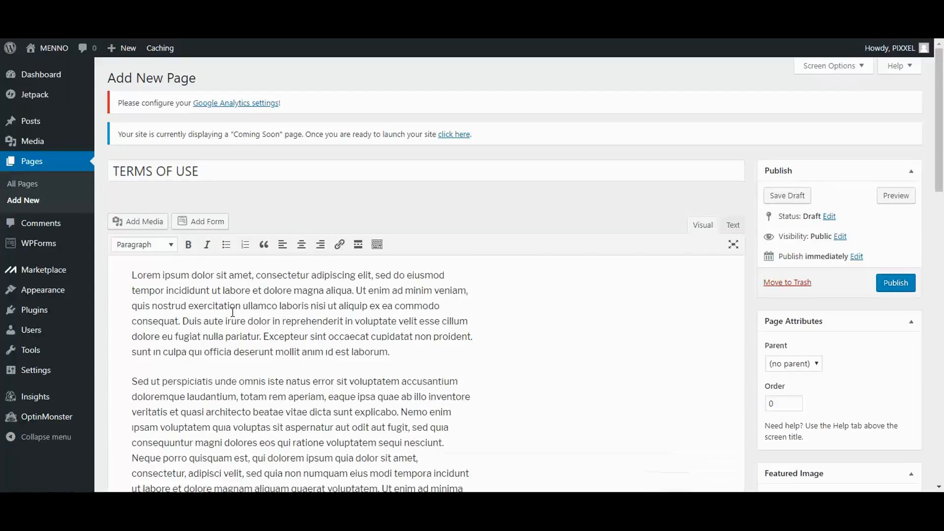
left_click(906, 284)
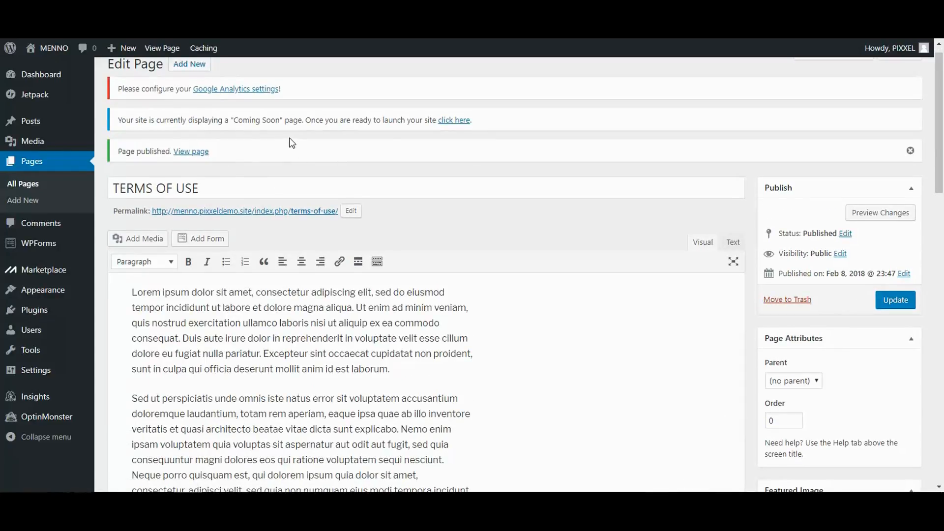
Step: Create and publish a PRIVACY POLICY page filled with the same Lorem ipsum text
scroll(238, 119, "up", 1)
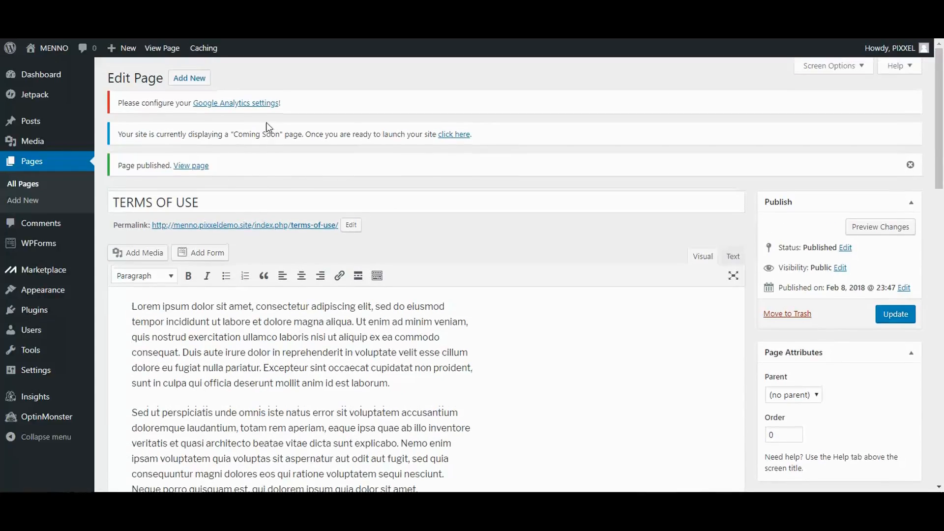
left_click(183, 82)
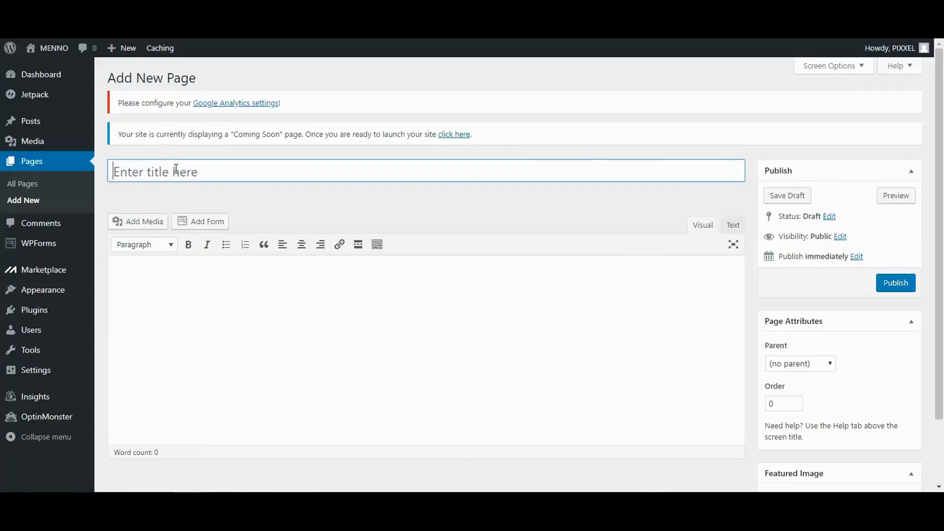
type("PRIVACY POLICY")
left_click(205, 314)
key("ctrl+v")
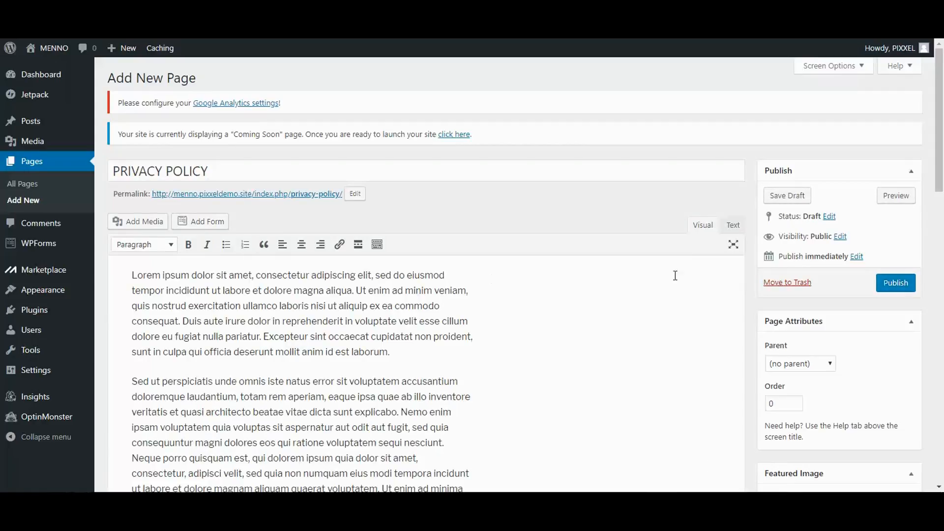
left_click(895, 283)
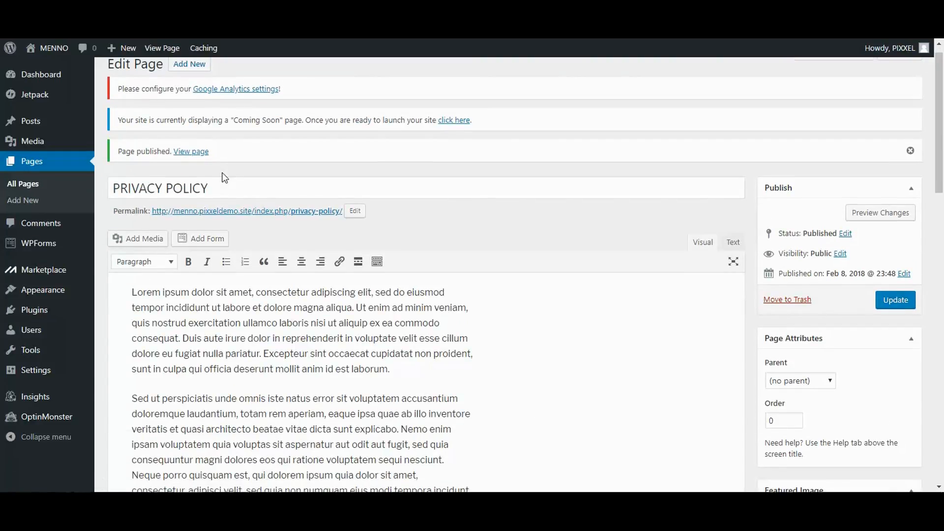
left_click(189, 63)
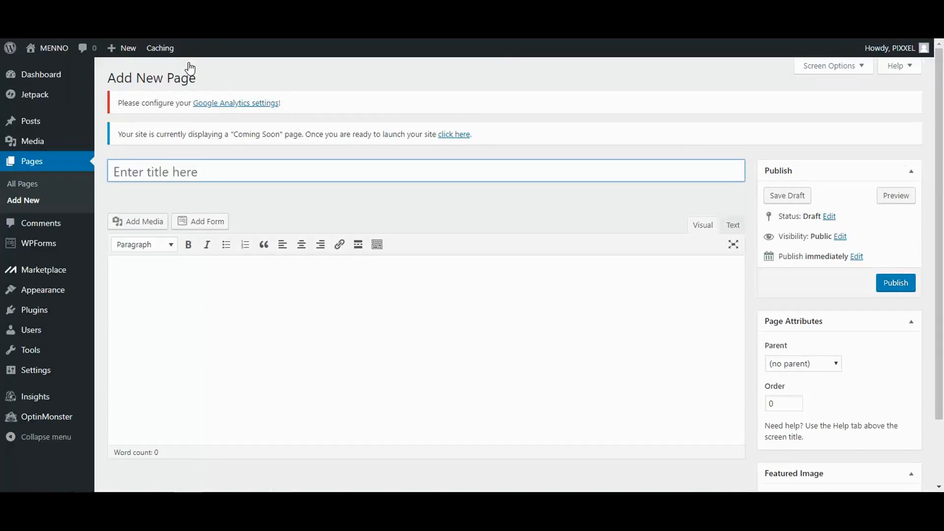
Step: Publish an empty page titled BLOG and check it in the All Pages list
type("L")
key("BackSpace")
type("BLOG")
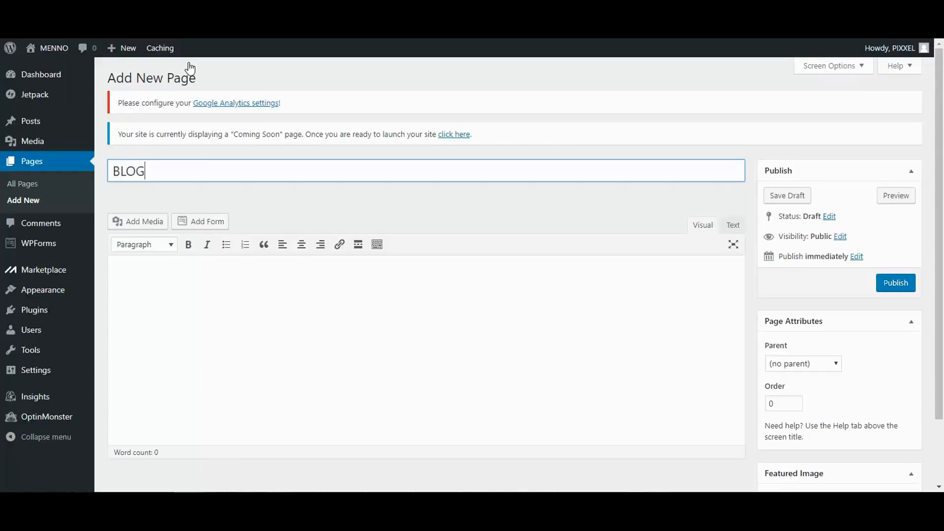
left_click(232, 283)
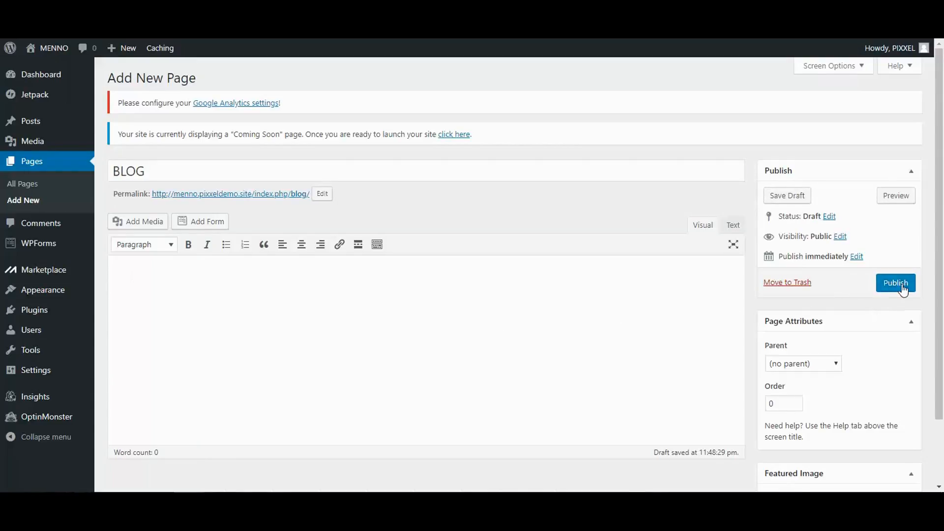
left_click(903, 290)
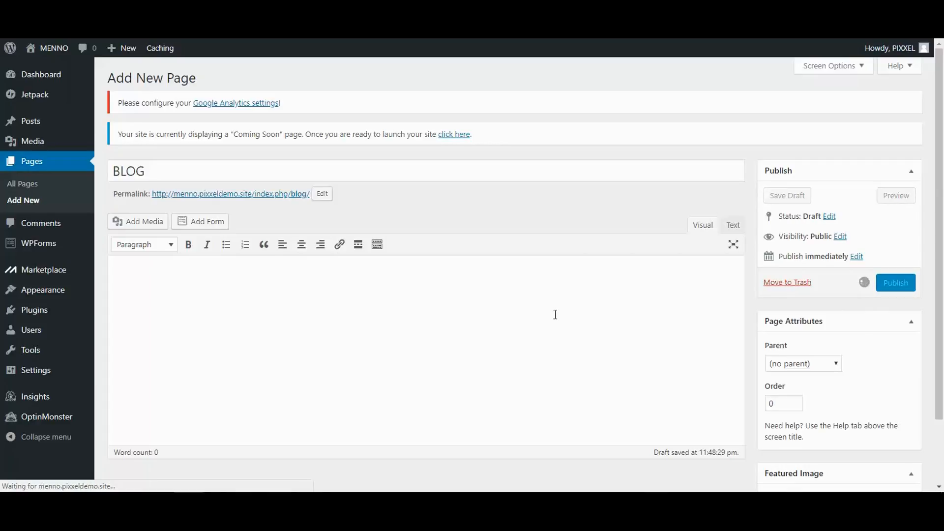
left_click(36, 185)
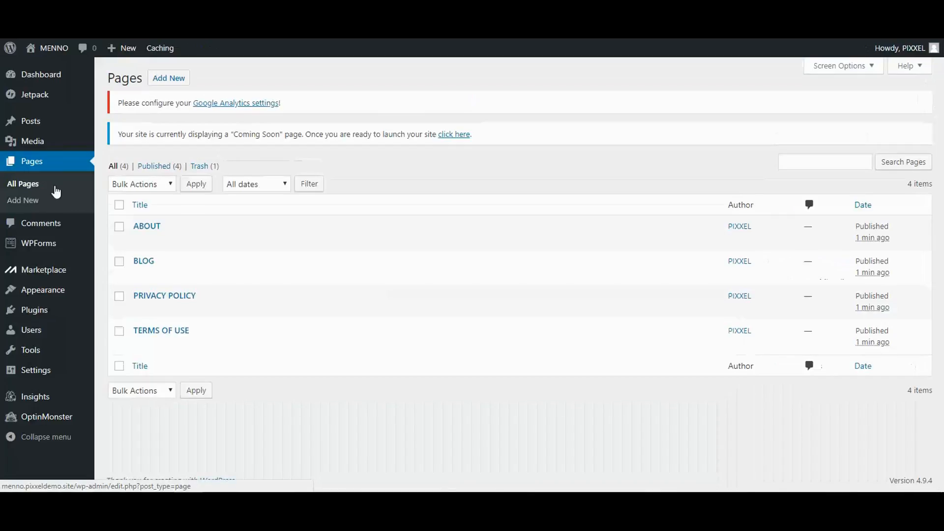
left_click(172, 81)
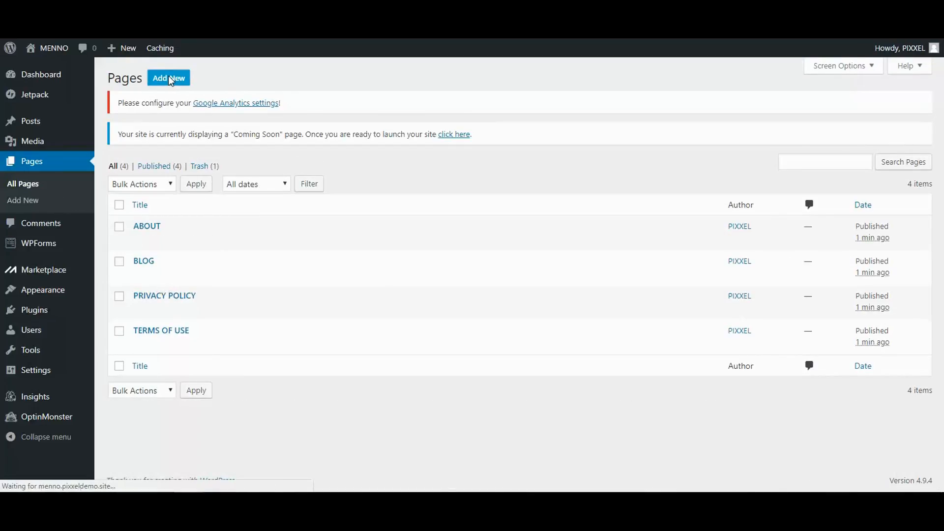
Step: Title a new page CONTACT and publish it with no body content
type("CONTACT")
left_click(588, 294)
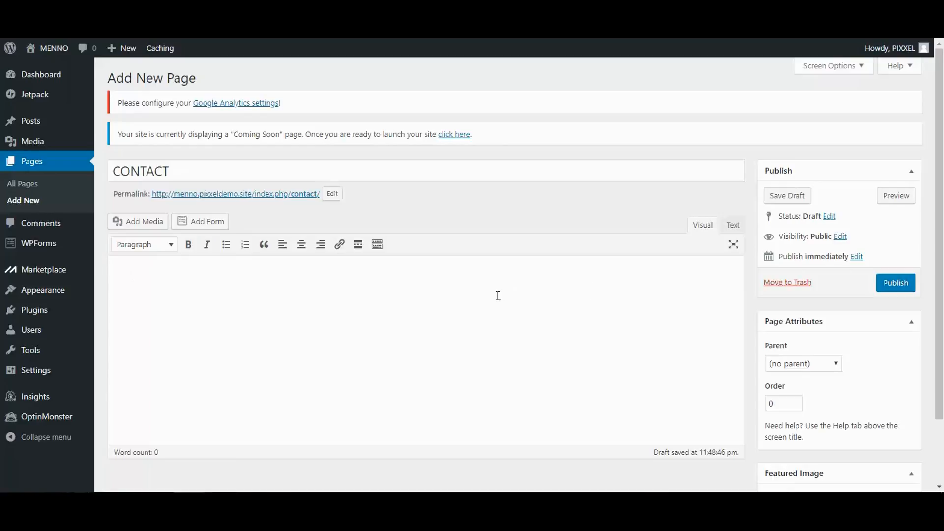
scroll(339, 310, "down", 1)
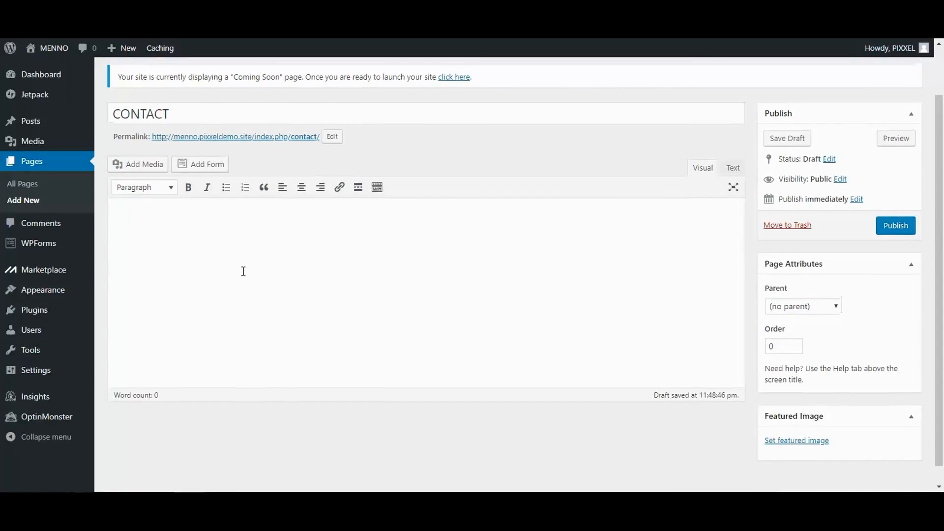
scroll(256, 270, "up", 1)
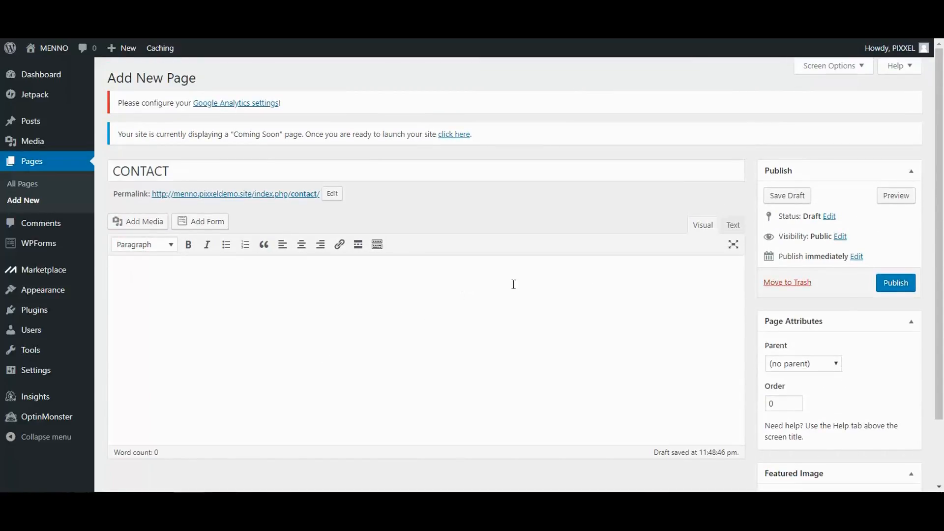
left_click(896, 282)
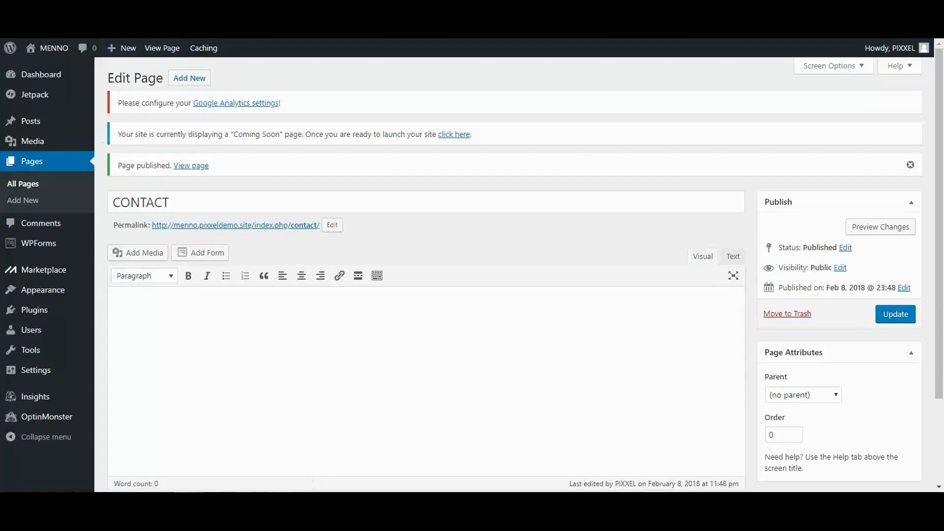
Step: Open the WordPress Themes page and browse the Brandon theme features on ThemeForest
mouse_move(53, 294)
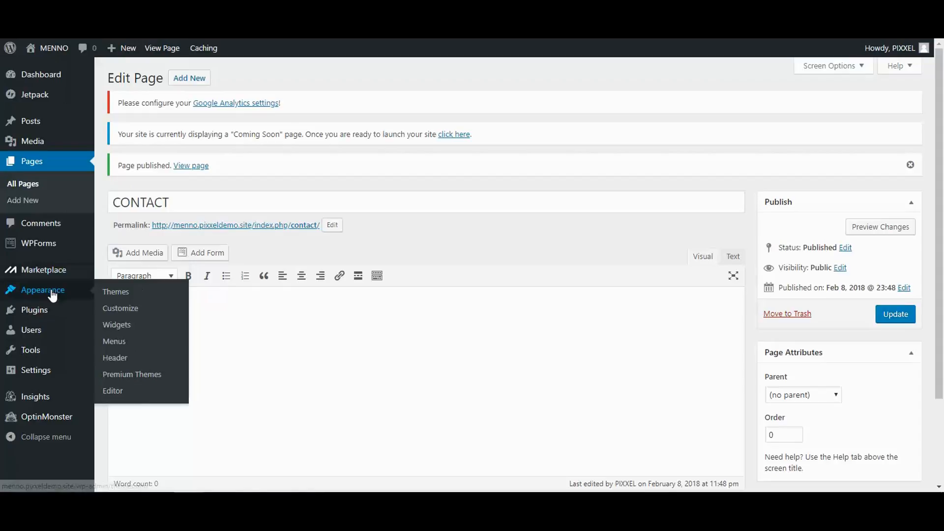
left_click(122, 296)
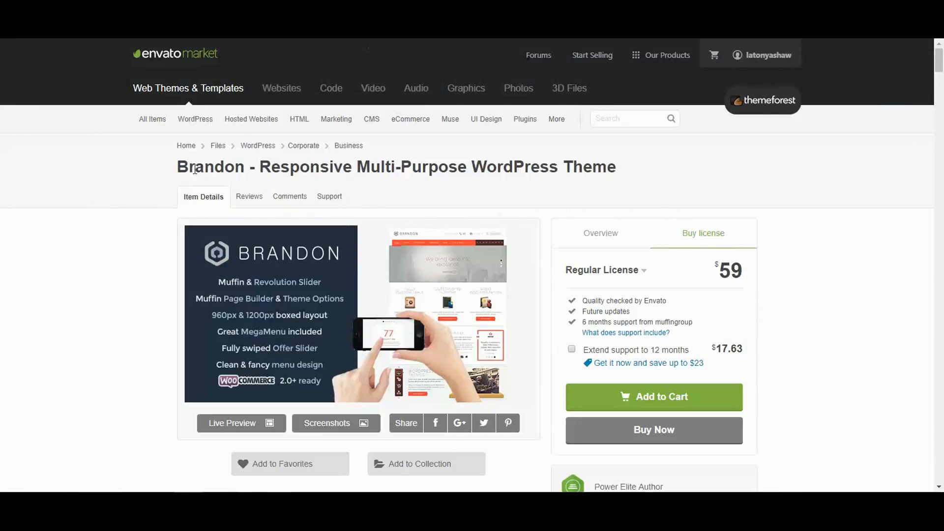
scroll(862, 251, "down", 1)
scroll(862, 251, "down", 2)
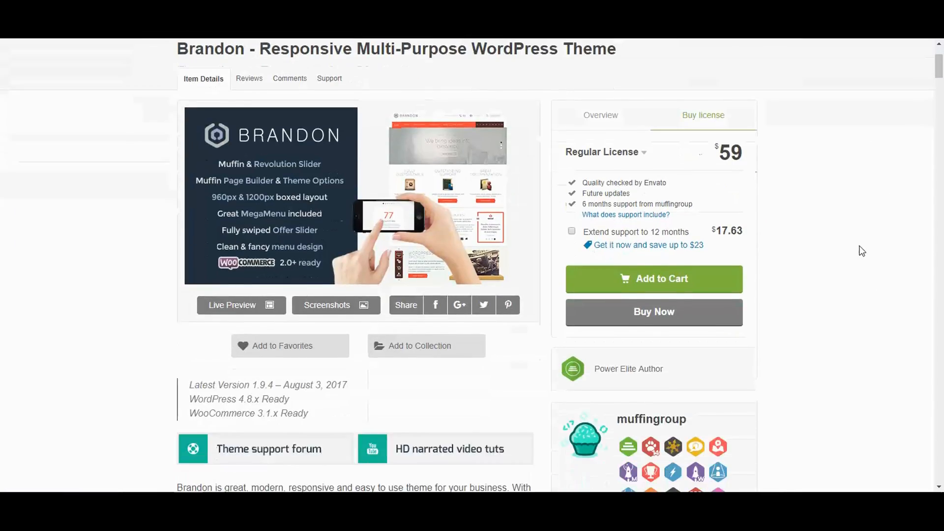
scroll(860, 255, "down", 1)
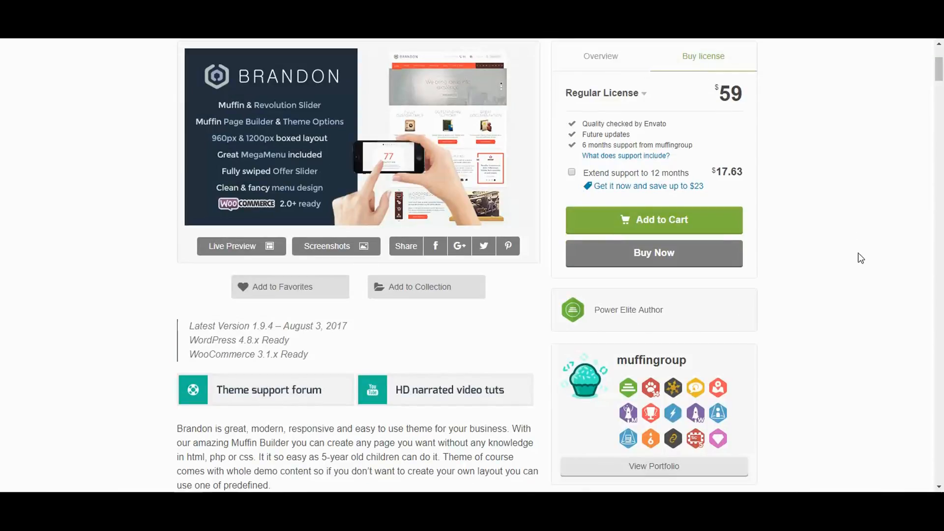
scroll(859, 256, "down", 1)
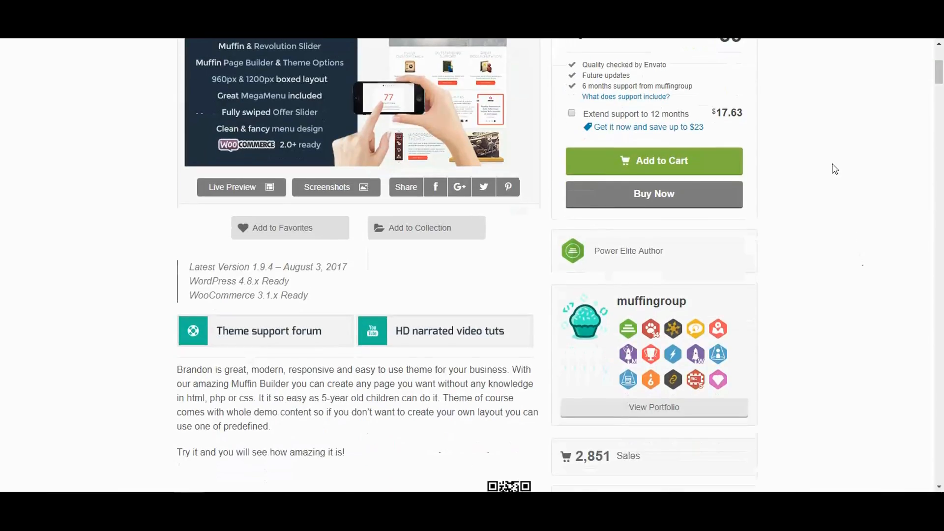
scroll(834, 168, "down", 1)
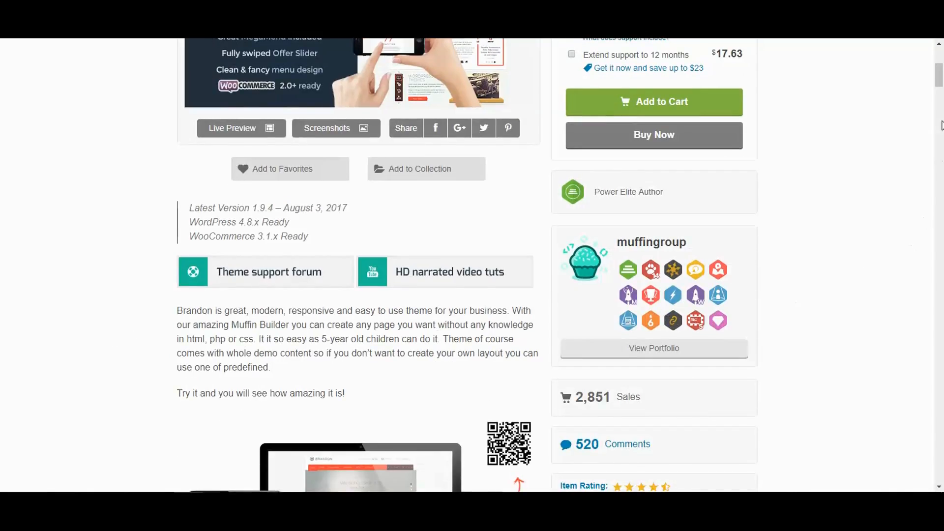
left_click_drag(939, 81, 938, 122)
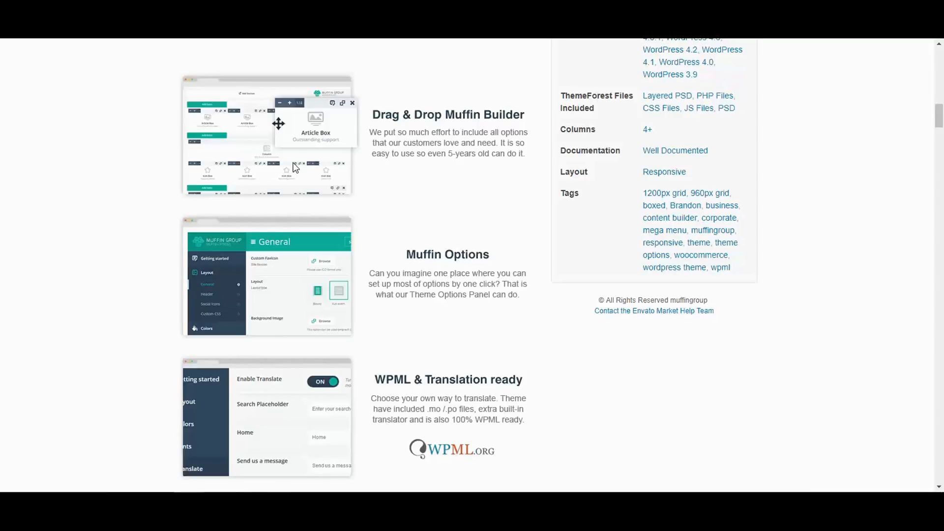
Step: Scroll further through the Brandon theme details, then return to the top of the item page
scroll(285, 219, "down", 4)
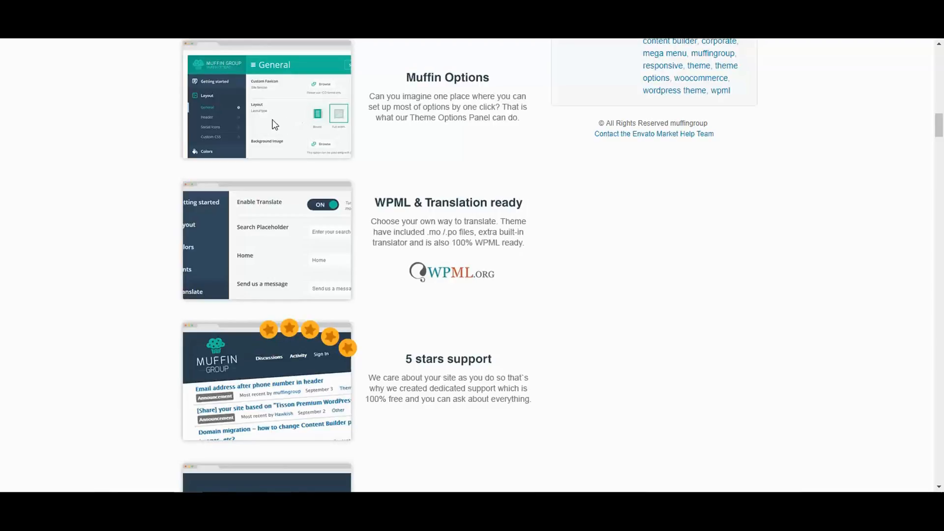
scroll(464, 118, "down", 1)
scroll(462, 114, "down", 10)
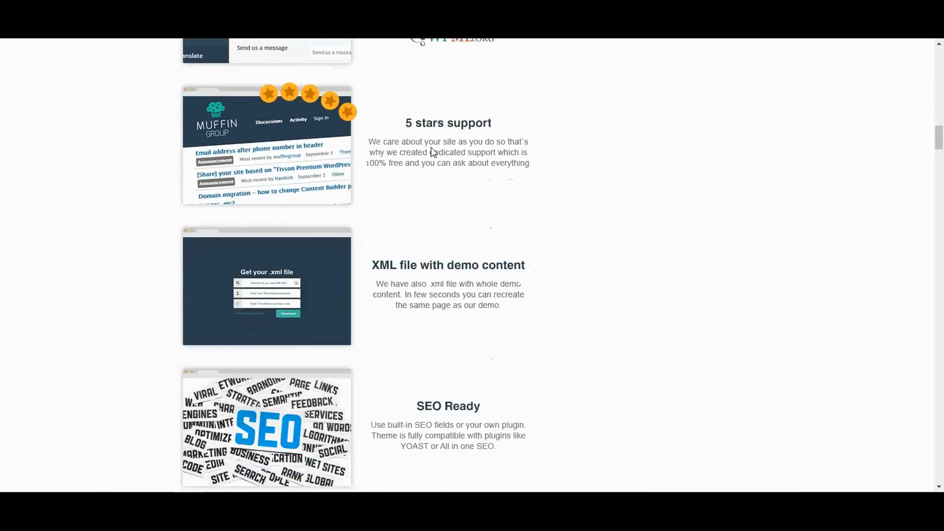
scroll(429, 150, "down", 4)
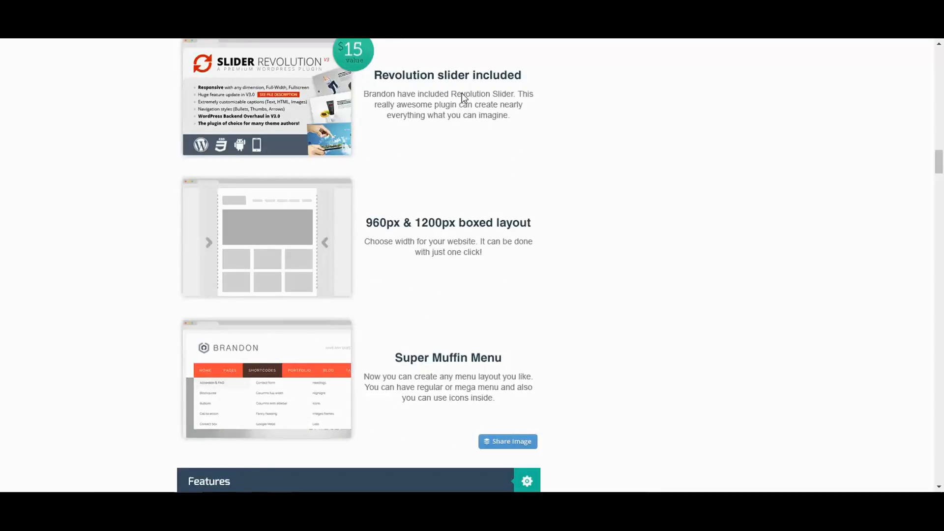
scroll(495, 177, "down", 1)
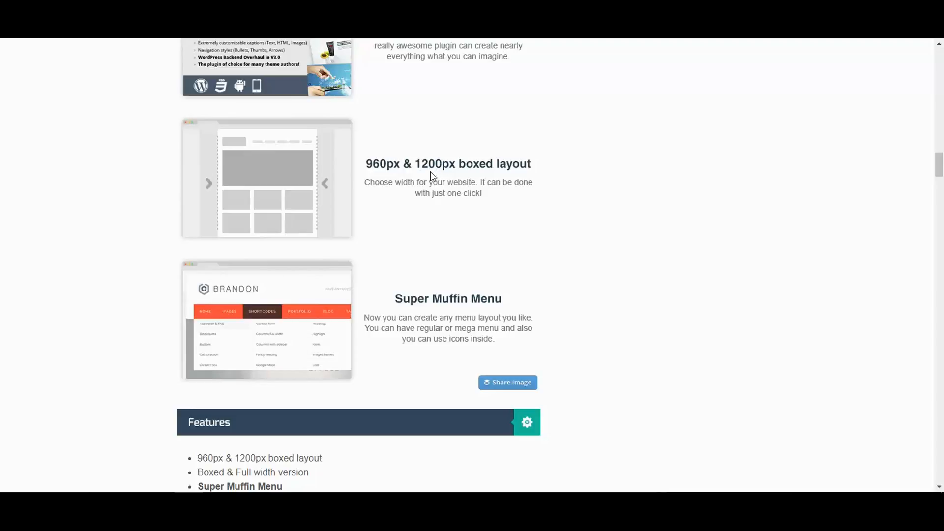
scroll(857, 183, "up", 2)
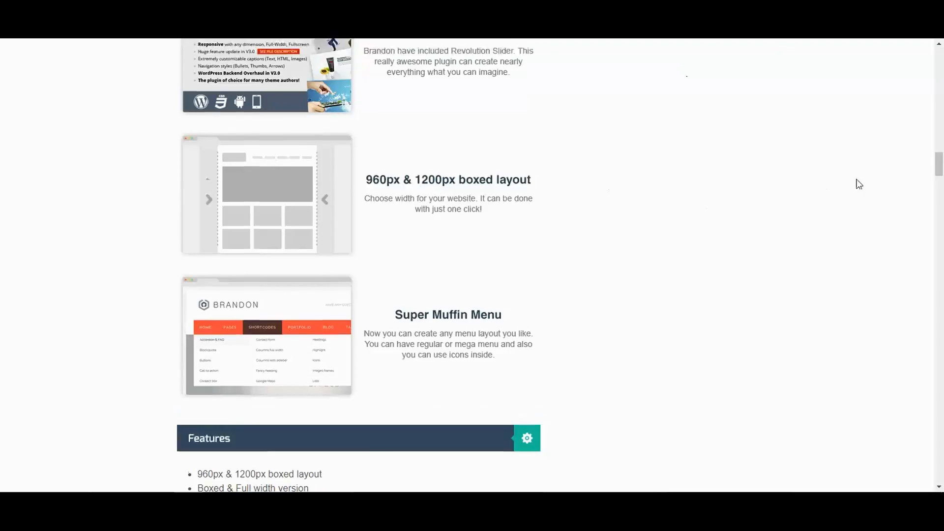
left_click_drag(939, 156, 940, 56)
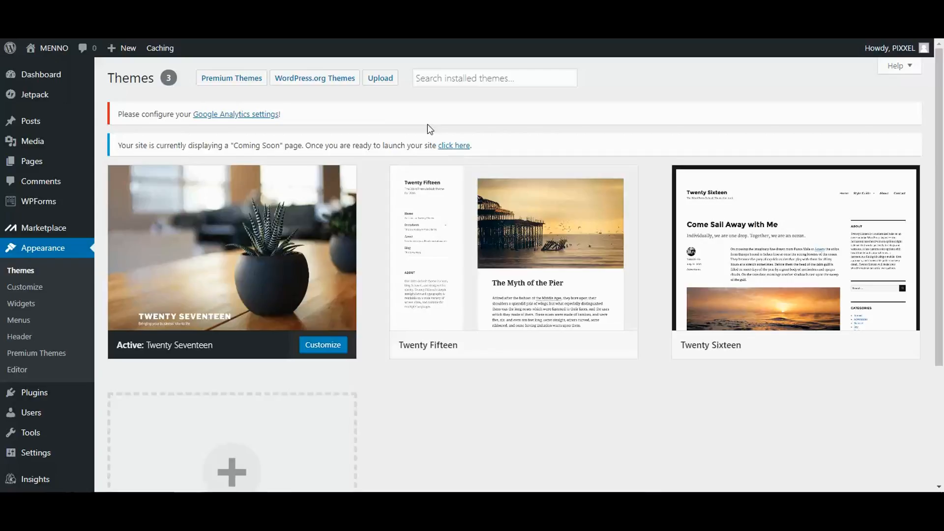
Step: Open Add Themes and reveal the Upload Theme form for a .zip file
left_click(382, 80)
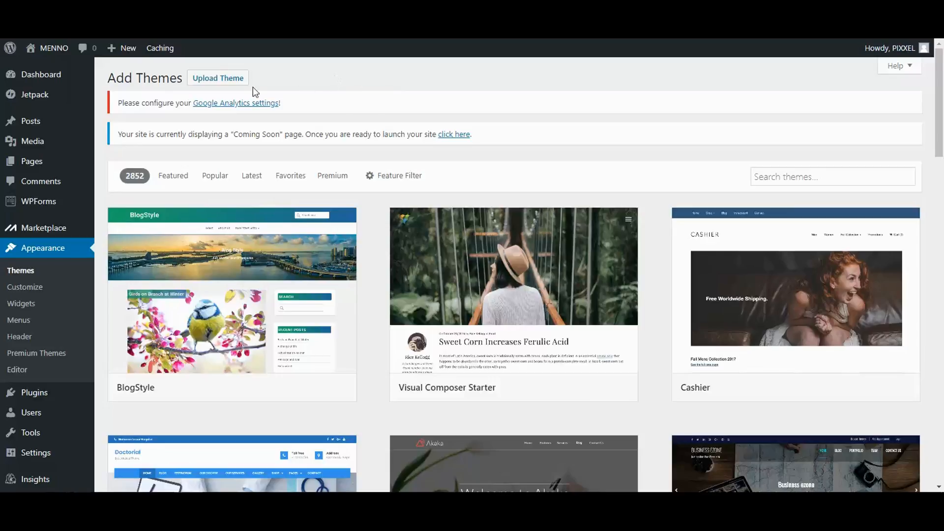
left_click(216, 78)
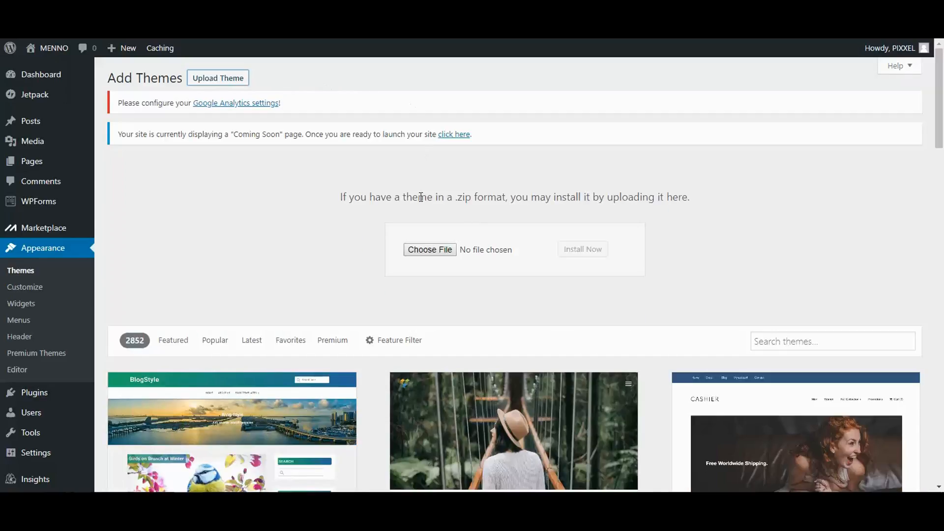
Step: Choose the themeforest Brandon theme .zip from the Downloads folder for upload
left_click(430, 250)
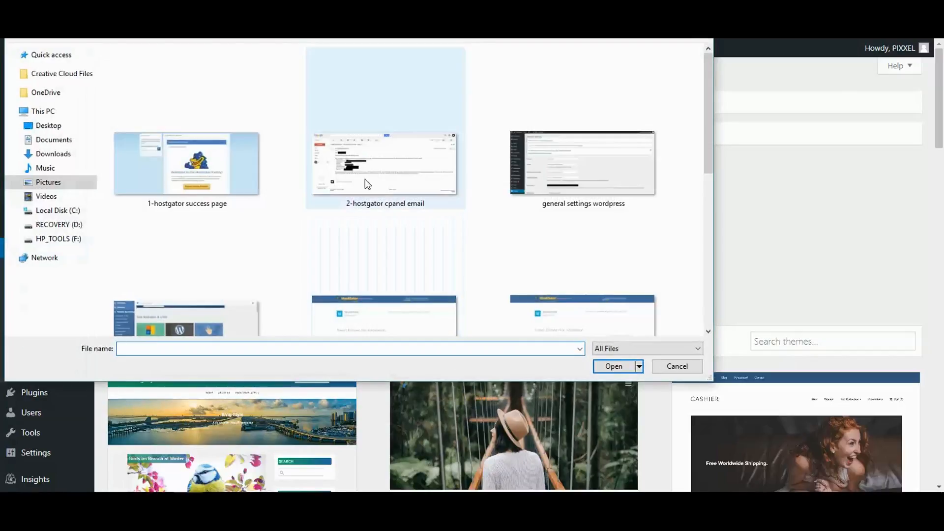
left_click(64, 155)
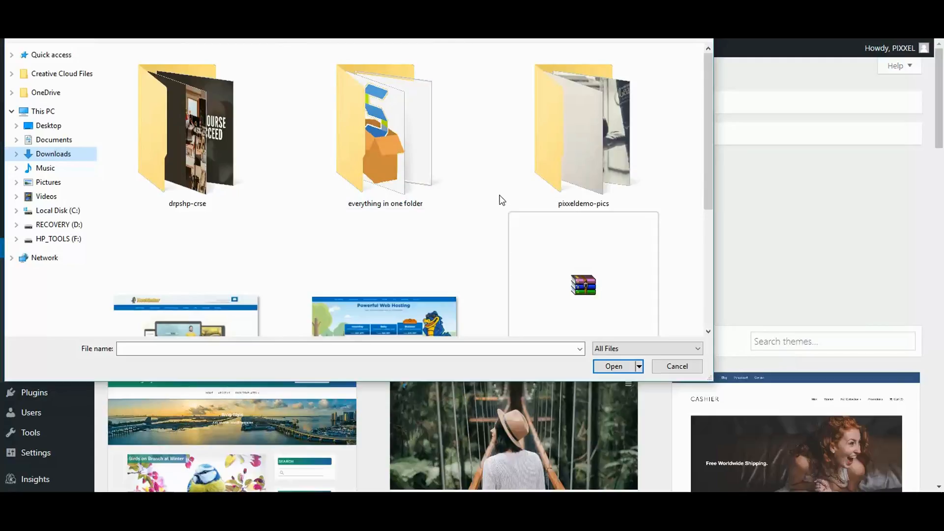
scroll(496, 199, "down", 3)
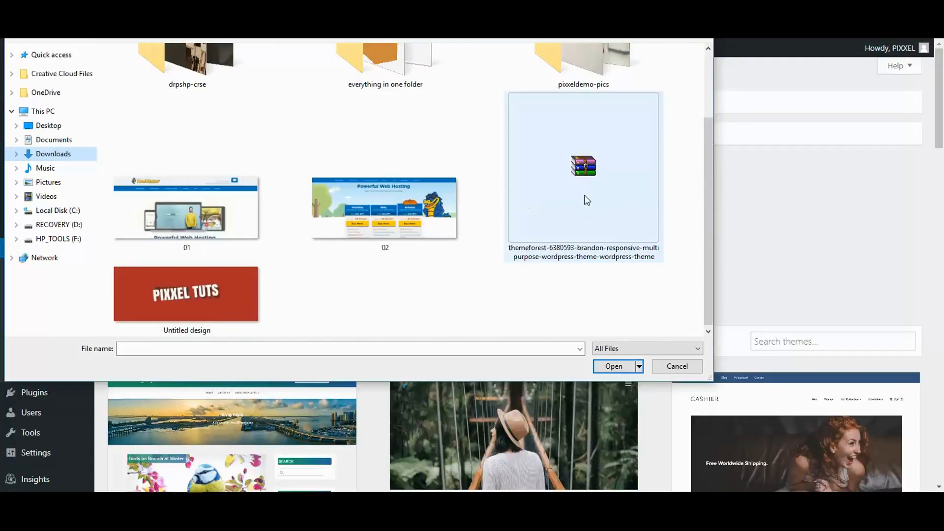
left_click(586, 165)
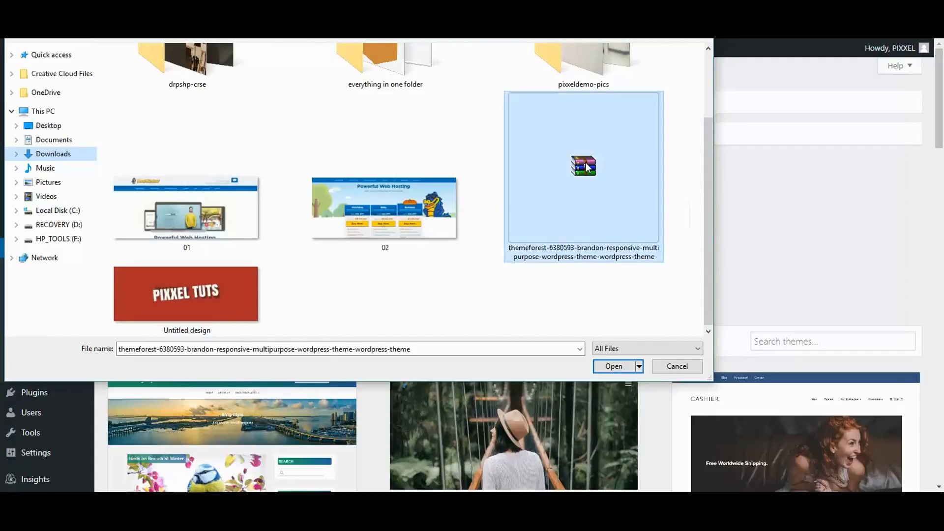
left_click(613, 366)
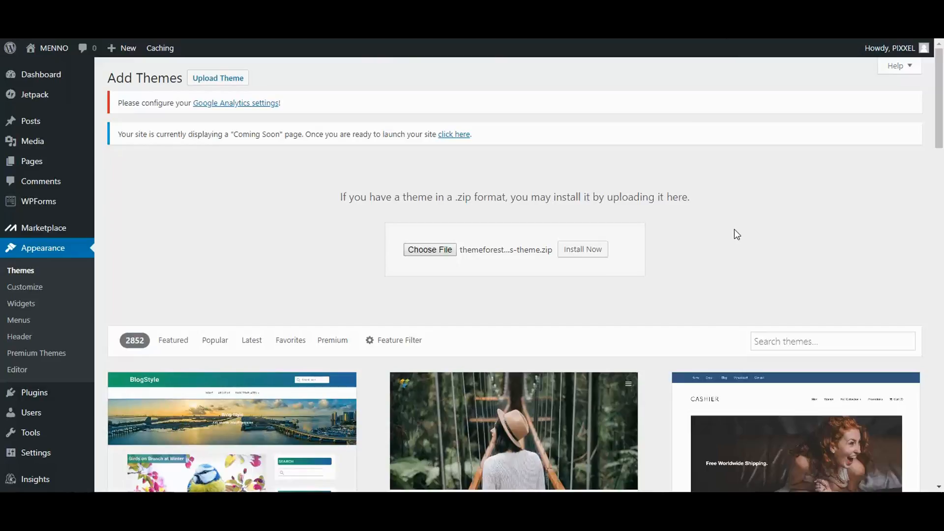
Step: Install the uploaded Brandon theme and activate it
left_click(591, 255)
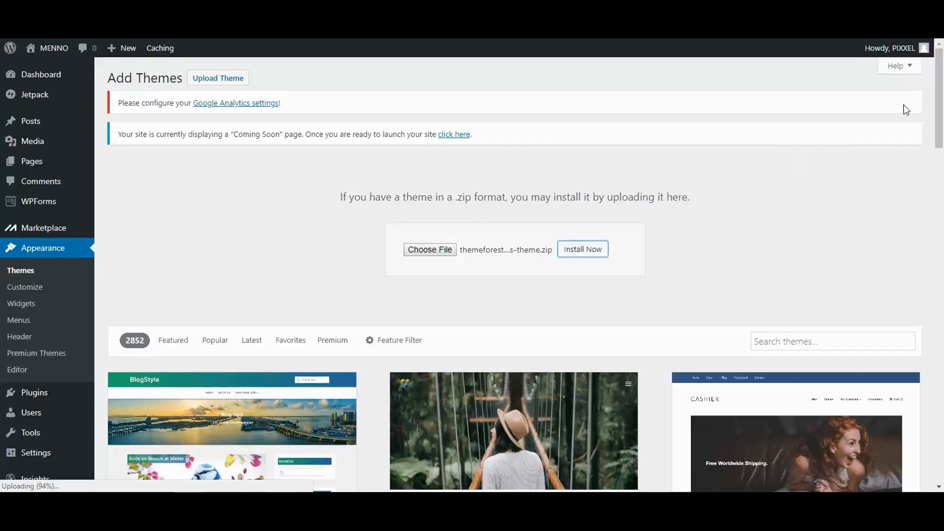
scroll(839, 205, "down", 1)
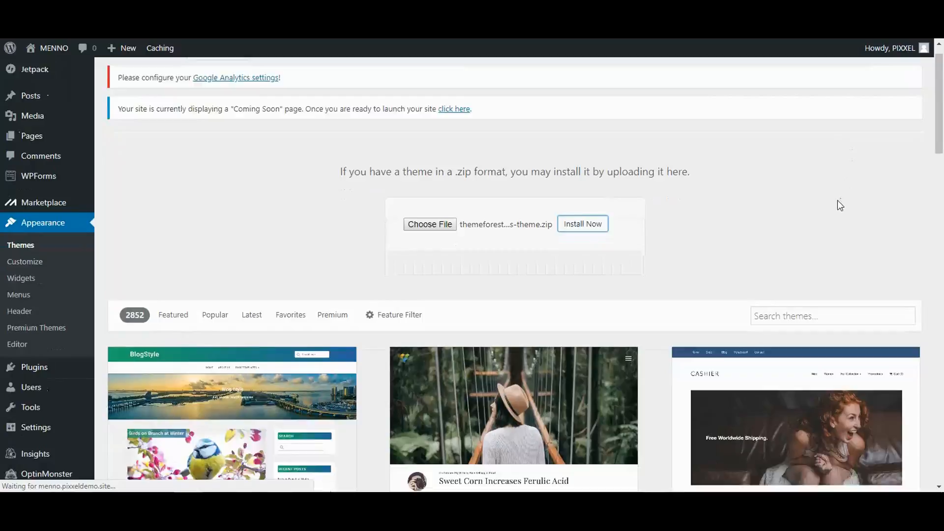
scroll(832, 211, "down", 5)
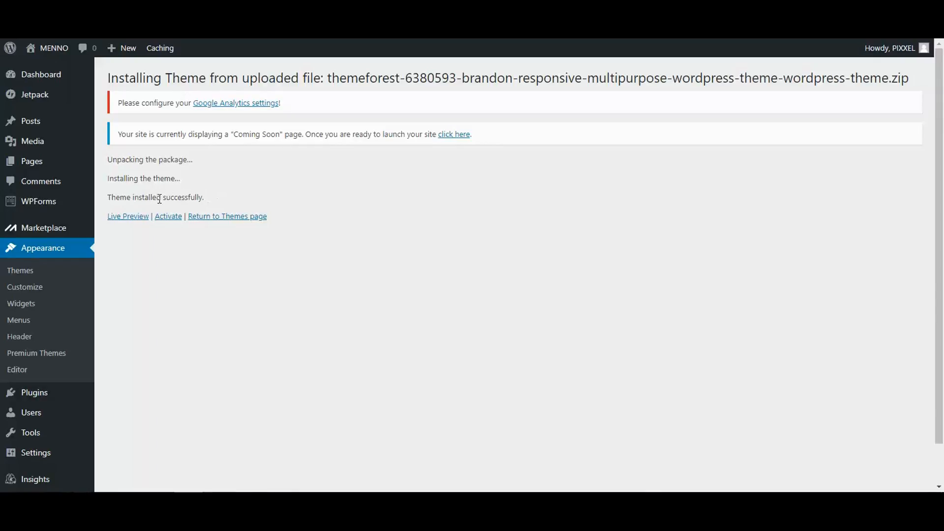
left_click(163, 218)
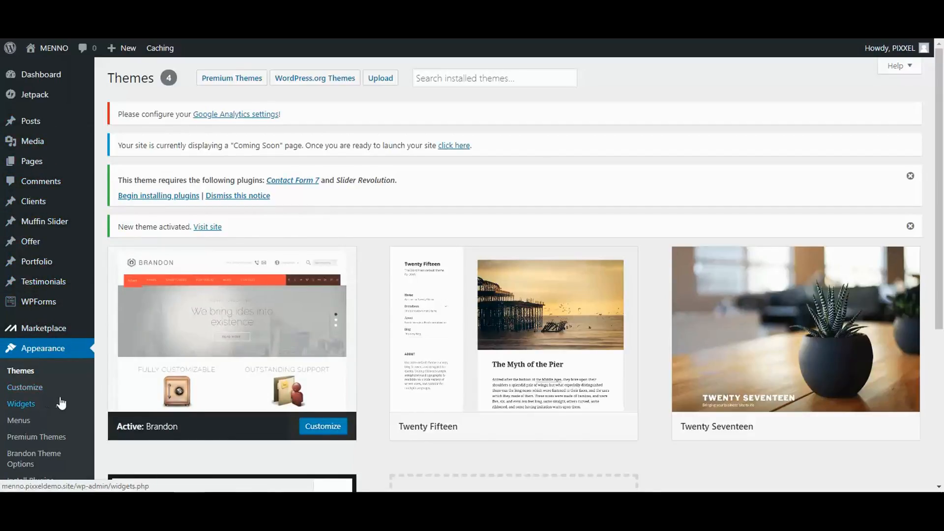
mouse_move(10, 207)
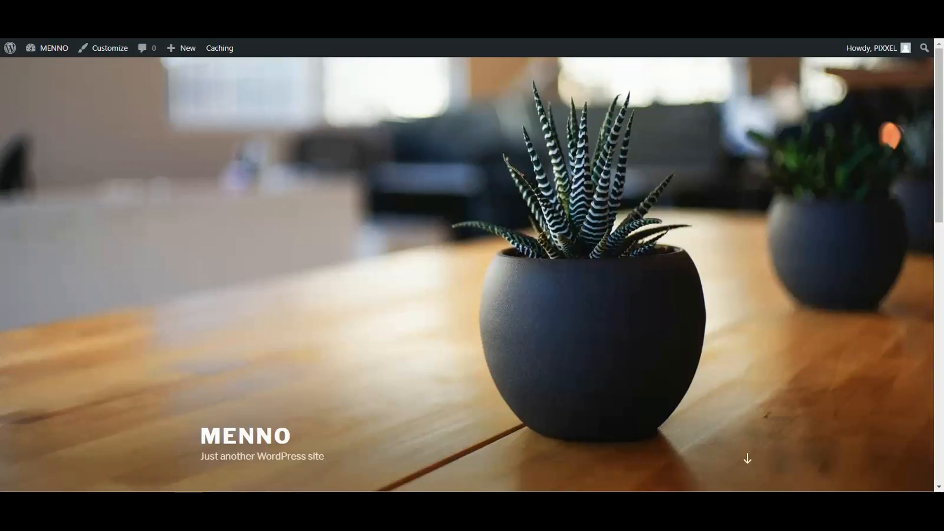
key("F5")
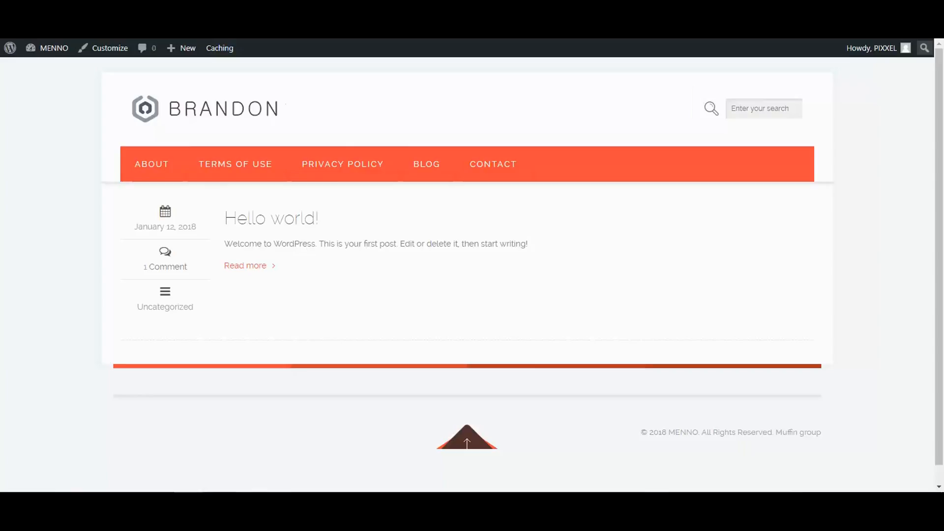
key("ctrl+Tab")
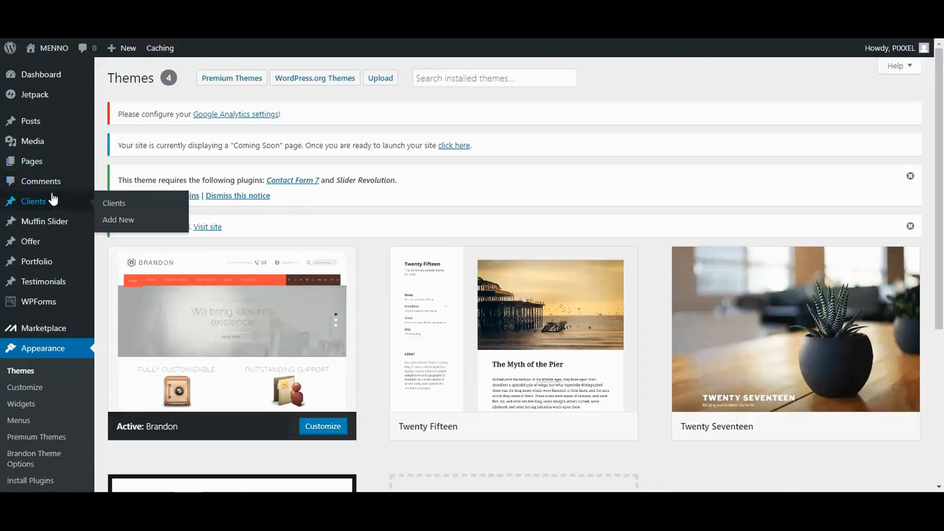
mouse_move(40, 162)
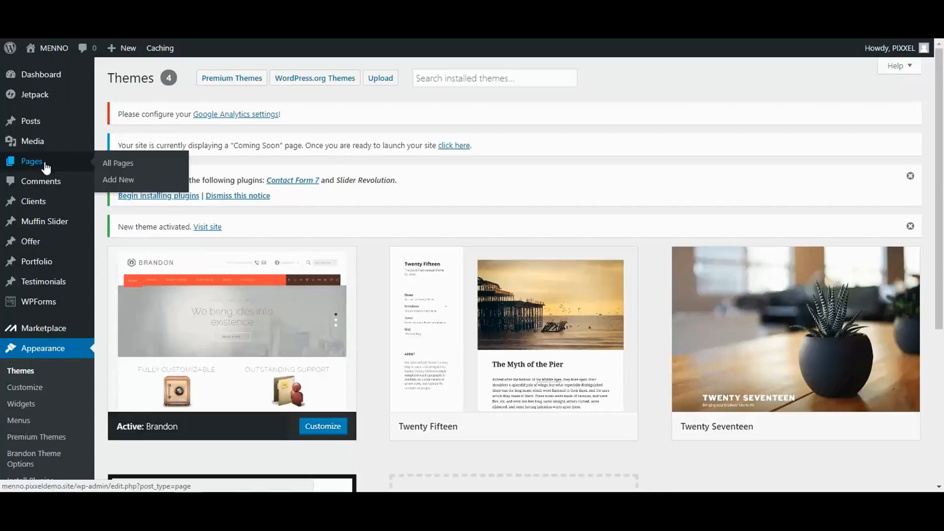
scroll(47, 285, "down", 3)
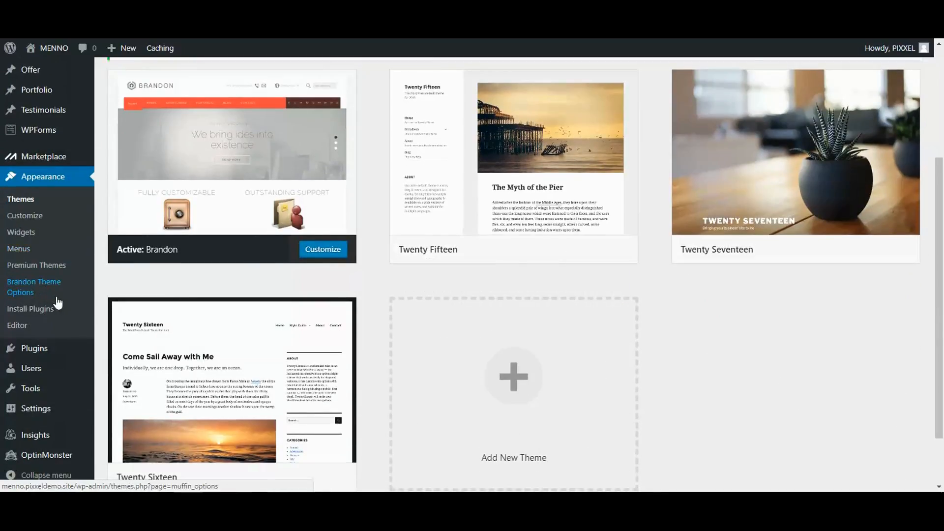
scroll(54, 330, "down", 1)
scroll(46, 371, "up", 5)
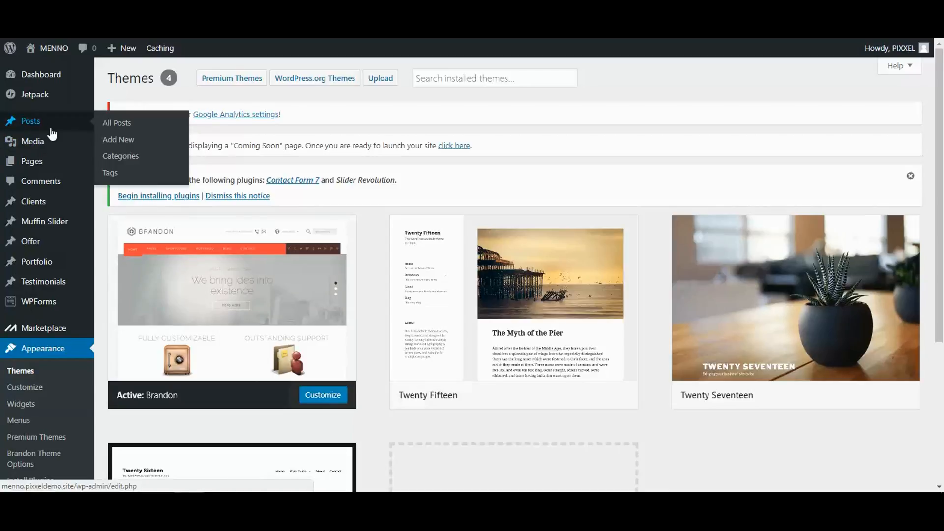
mouse_move(49, 170)
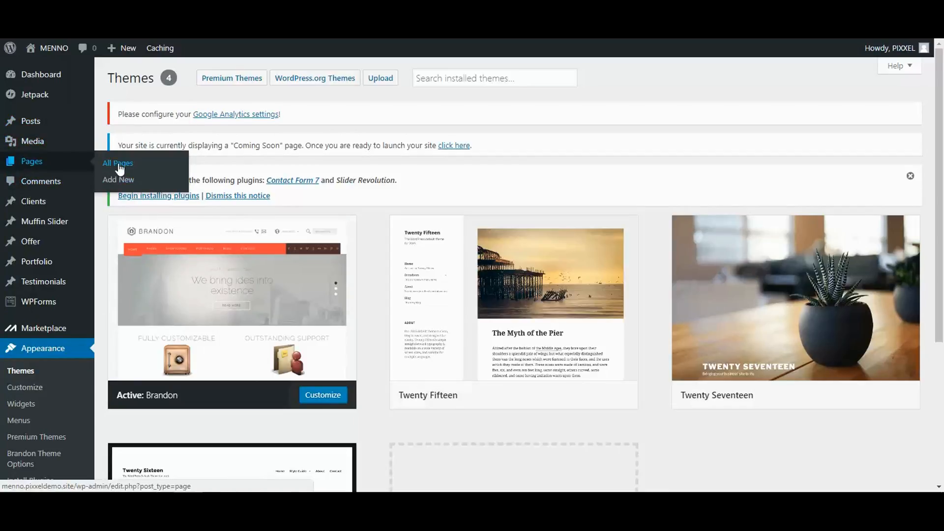
mouse_move(60, 123)
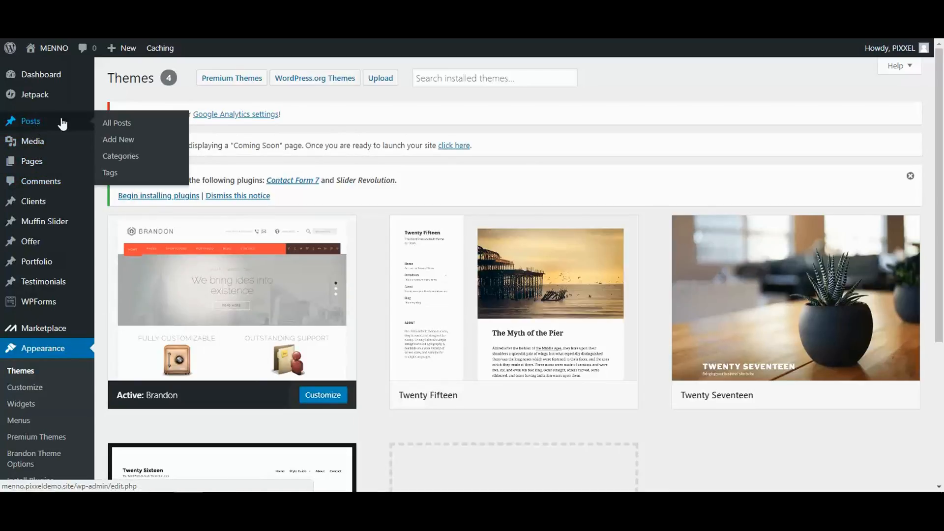
Step: Add the GROOMING, HEALTH and FITNESS post categories
left_click(99, 160)
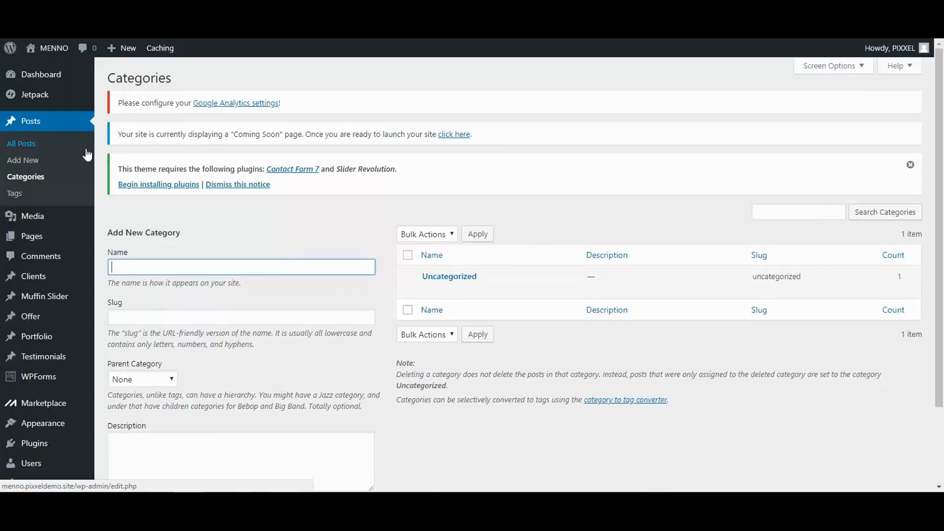
type("GROOMING")
key("Return")
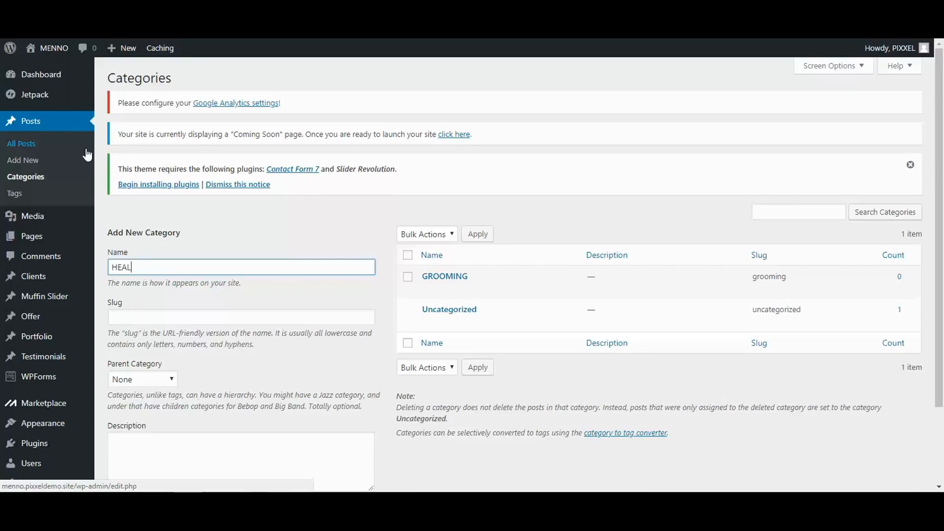
key("Return")
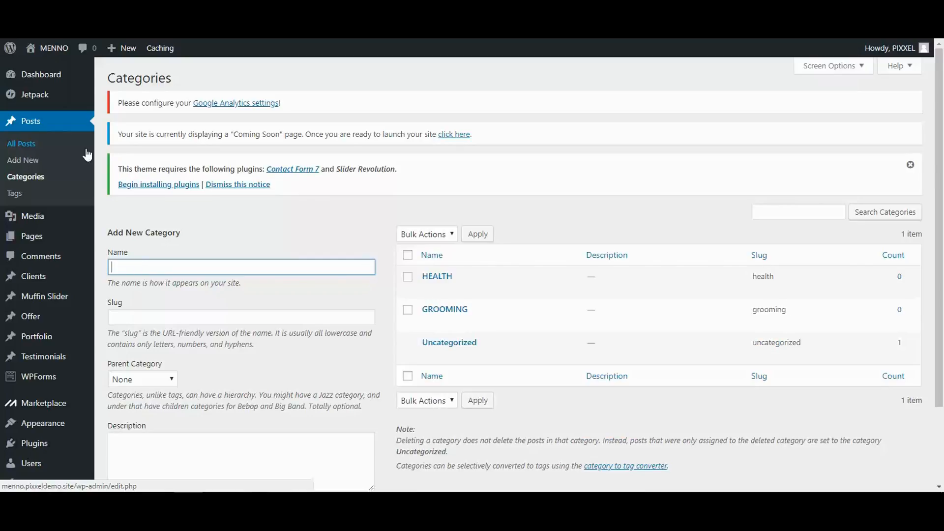
type("FITNESS")
key("Return")
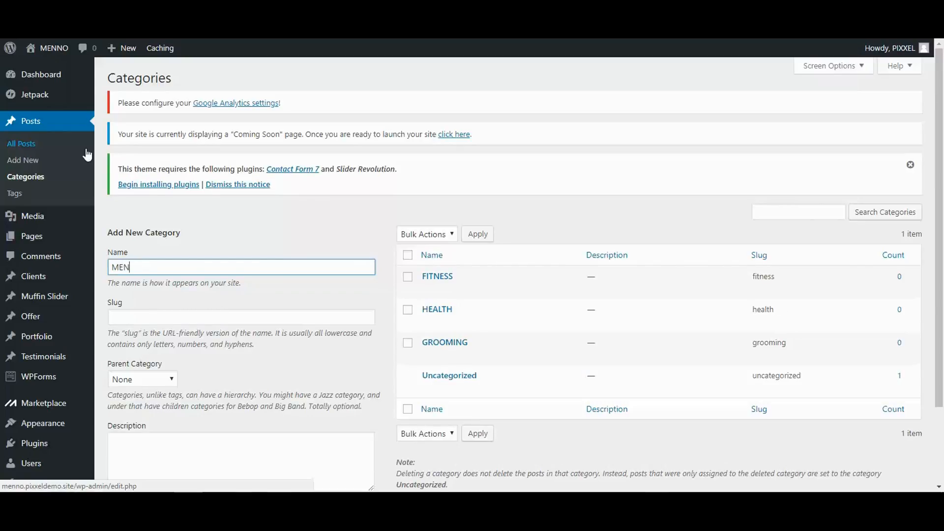
Step: Add the MEN'S STYLE, LIFESTYLE and GEAR post categories
type("ST")
key("Return")
type("LIFESTYLE")
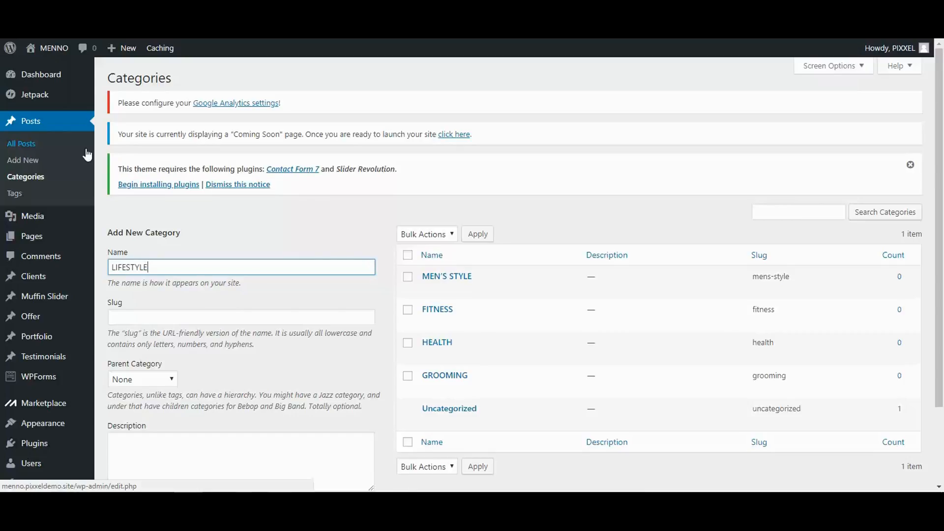
key("Return")
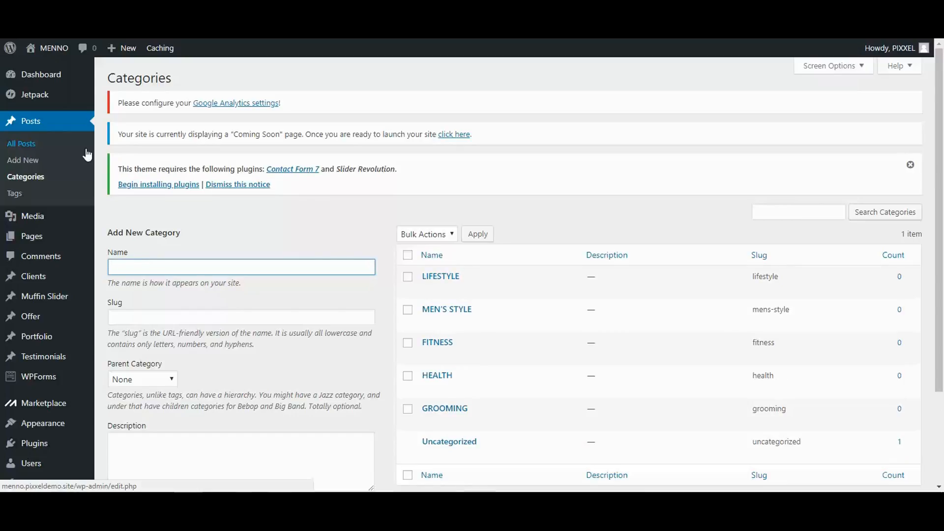
type("GEAR")
key("Return")
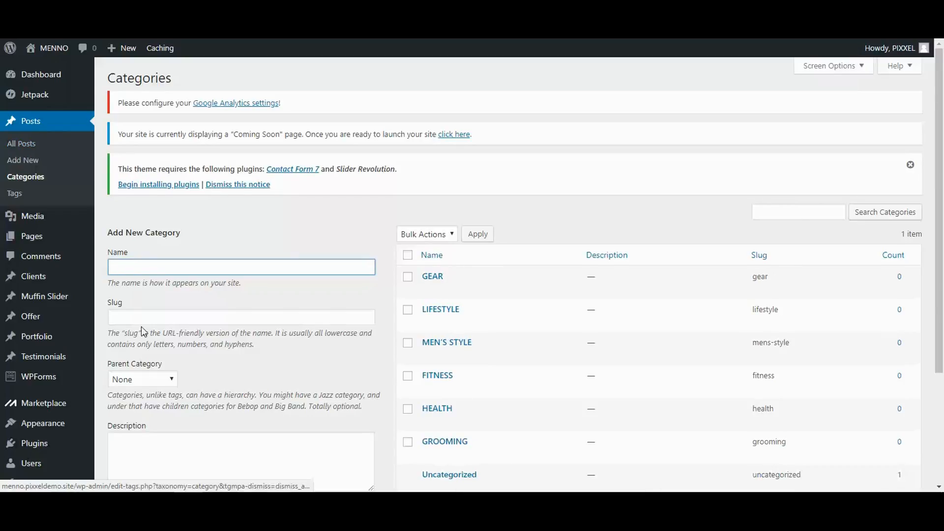
scroll(435, 324, "down", 3)
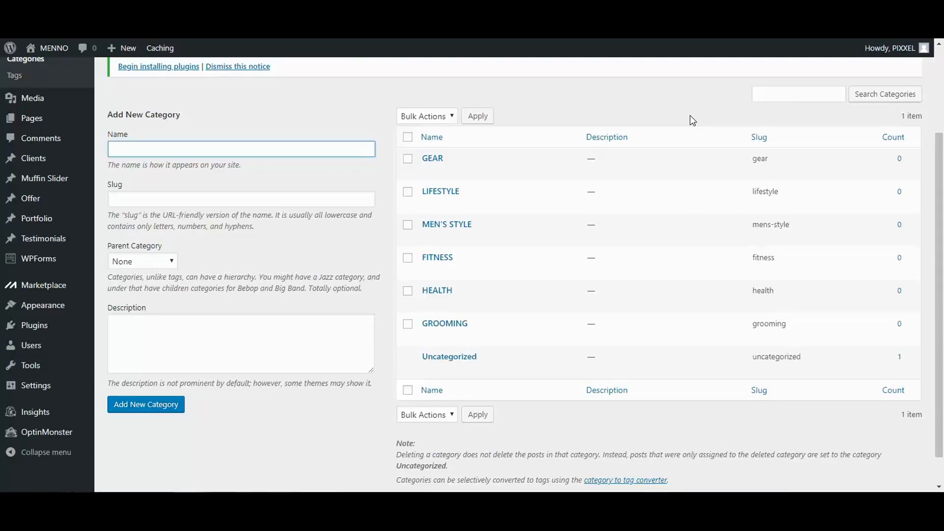
mouse_move(70, 217)
scroll(71, 218, "up", 2)
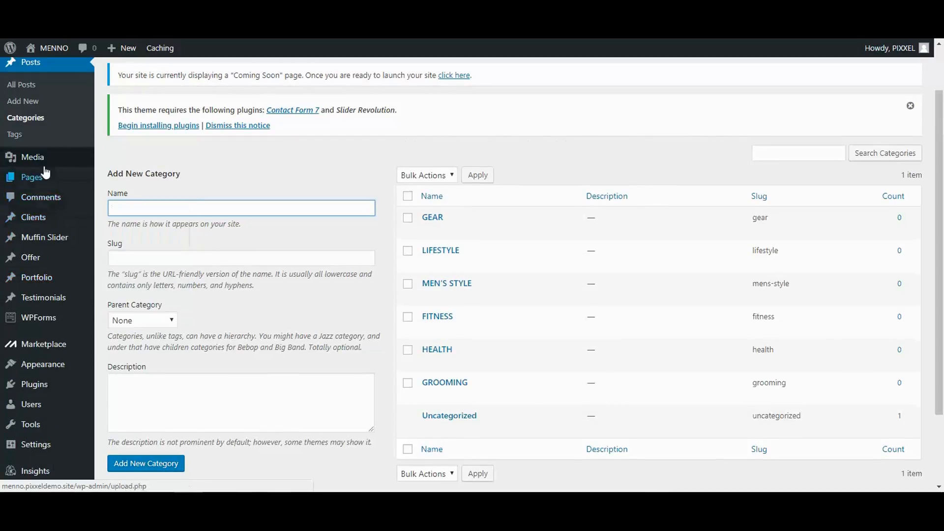
mouse_move(39, 162)
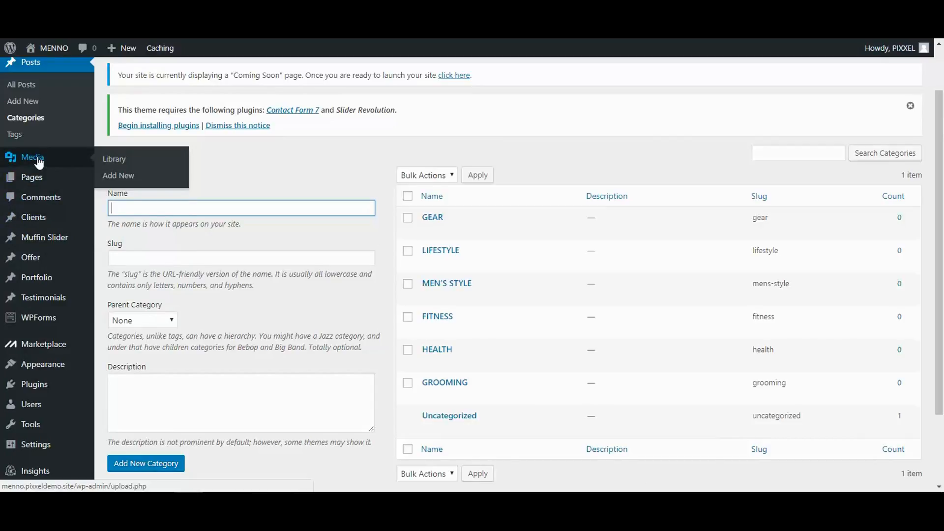
left_click(38, 160)
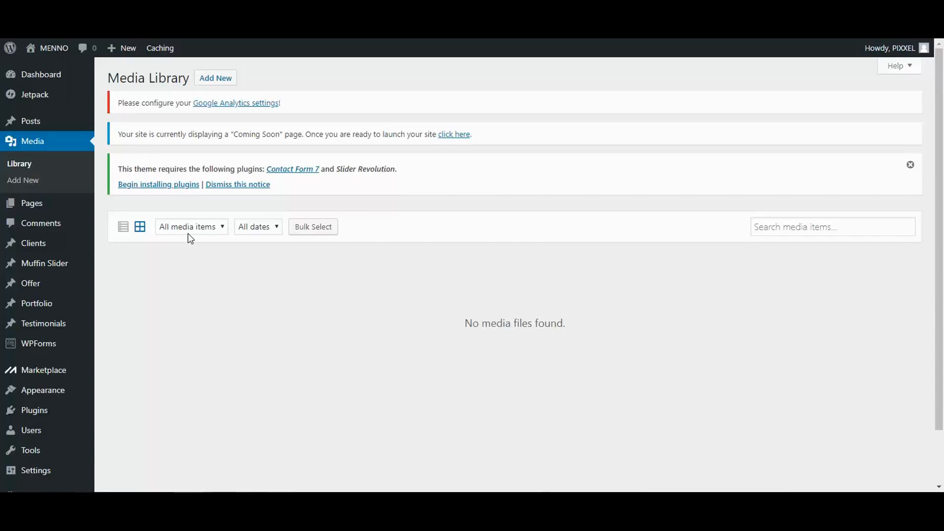
Step: From Media > Add New, browse to the pixxeldemo-pics folder and view it as extra large thumbnails
left_click(33, 185)
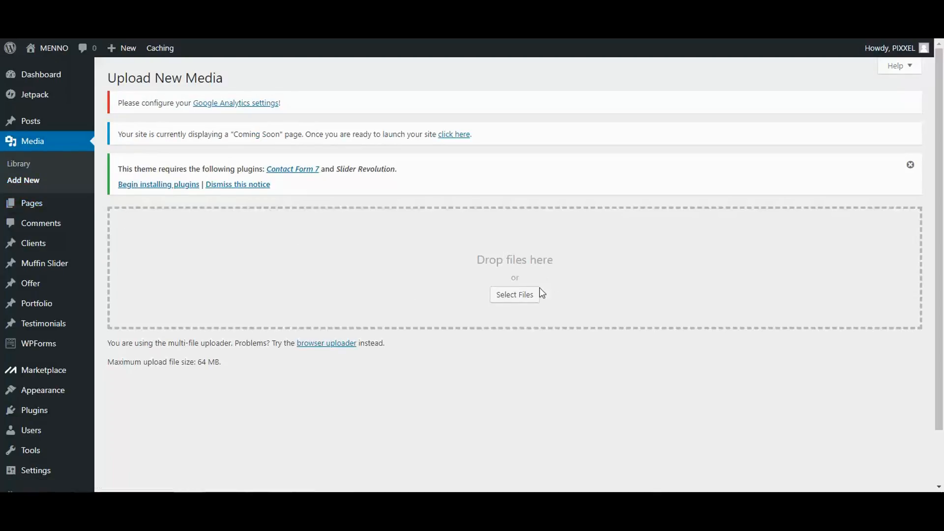
left_click(518, 296)
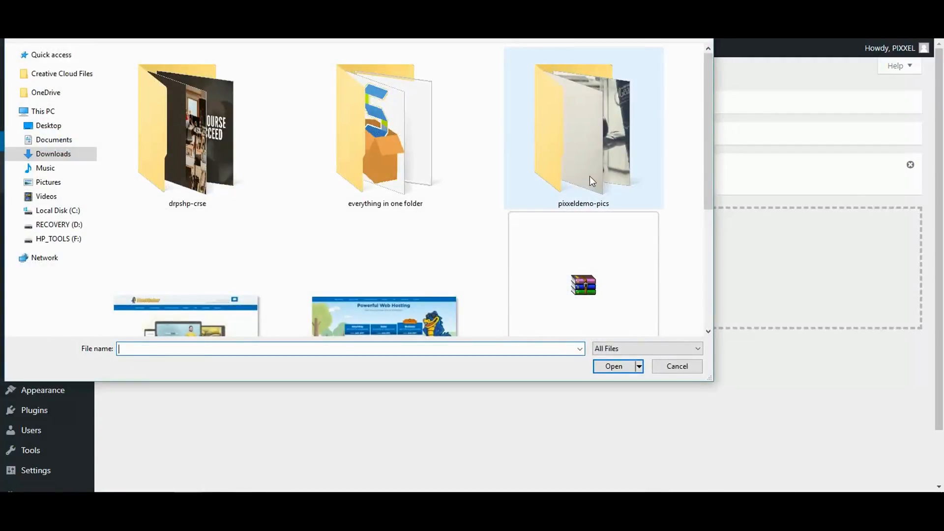
double_click(592, 145)
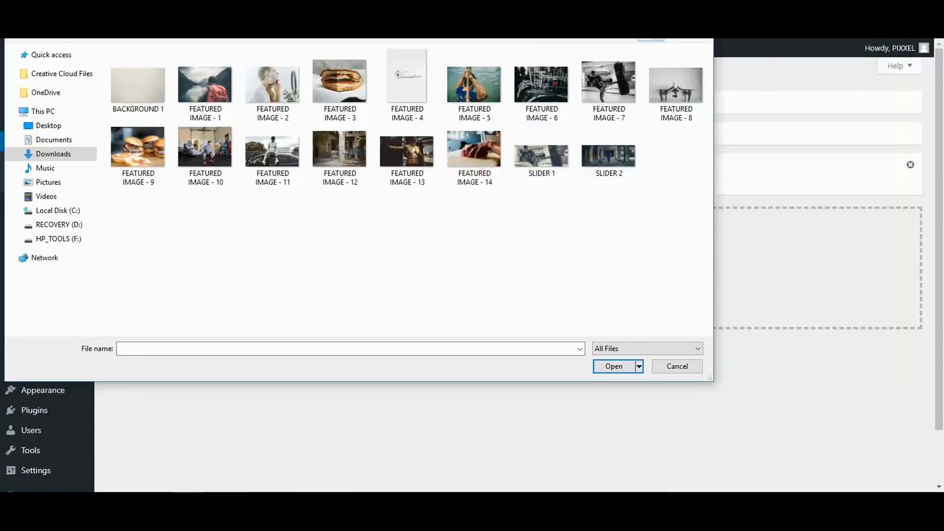
left_click(659, 36)
left_click(677, 34)
left_click(658, 36)
left_click(710, 11)
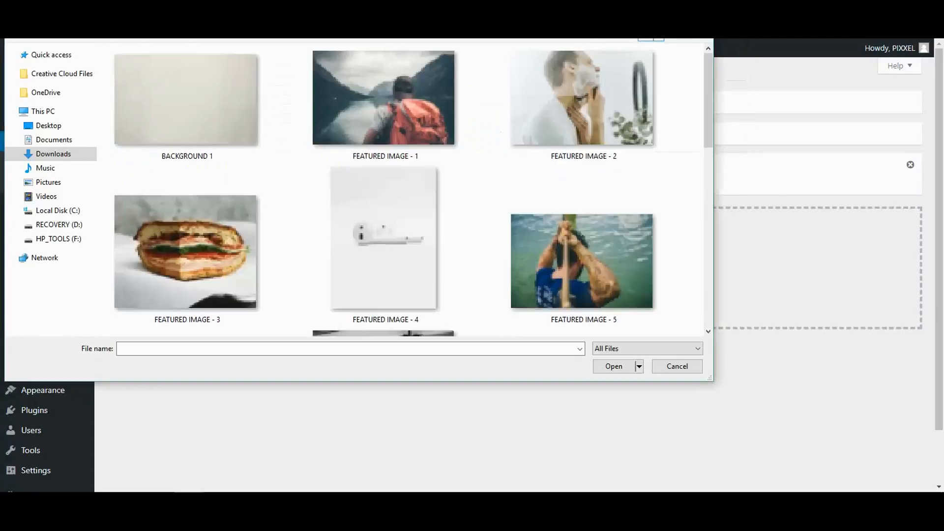
left_click_drag(707, 87, 665, 80)
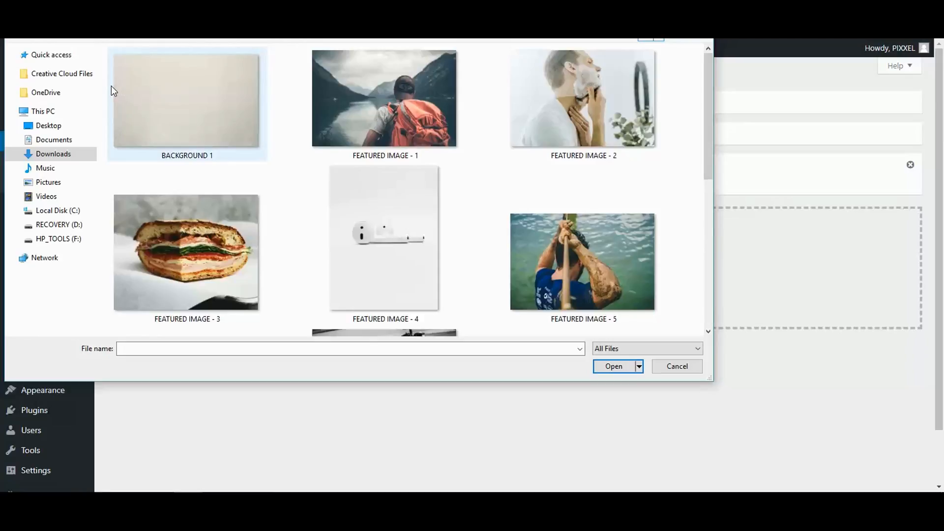
Step: Upload all images in the folder: BACKGROUND 1, FEATURED IMAGE 1–14 and SLIDER 1–2
left_click_drag(105, 84, 600, 365)
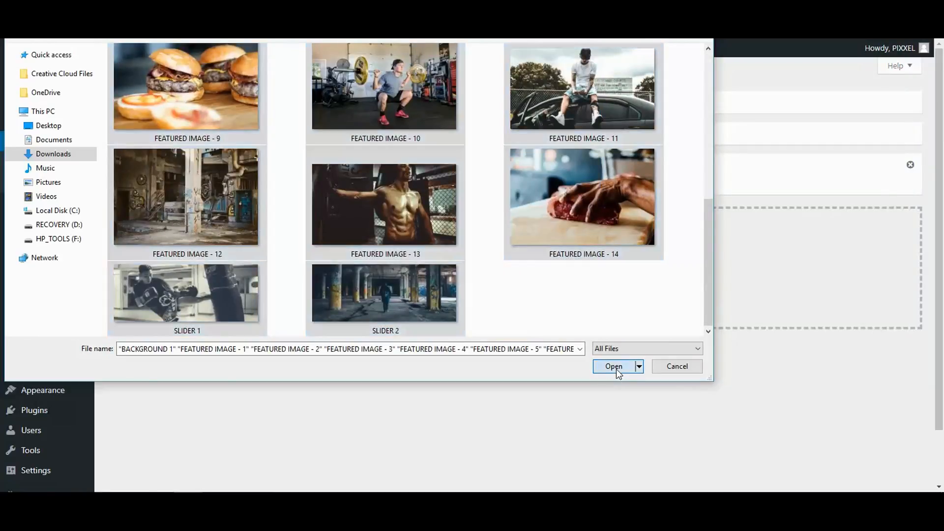
left_click(614, 367)
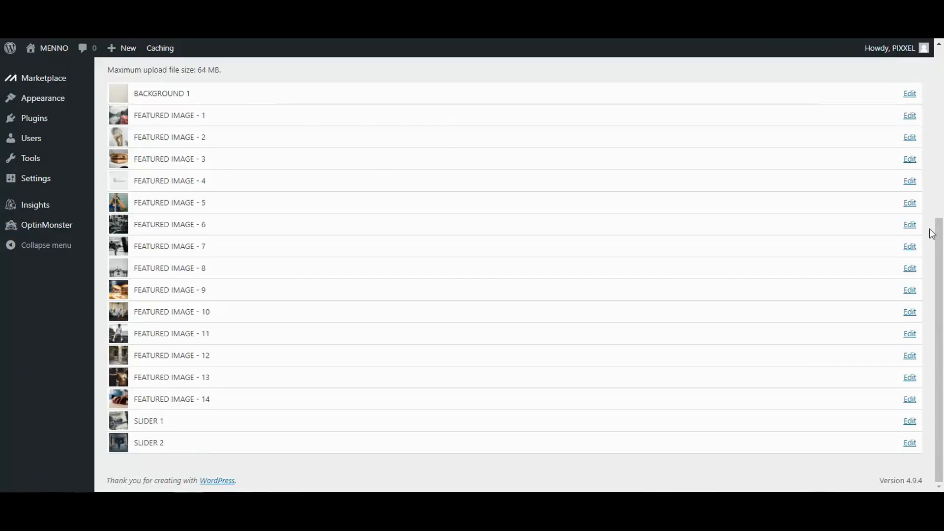
left_click_drag(939, 255, 941, 74)
left_click(22, 165)
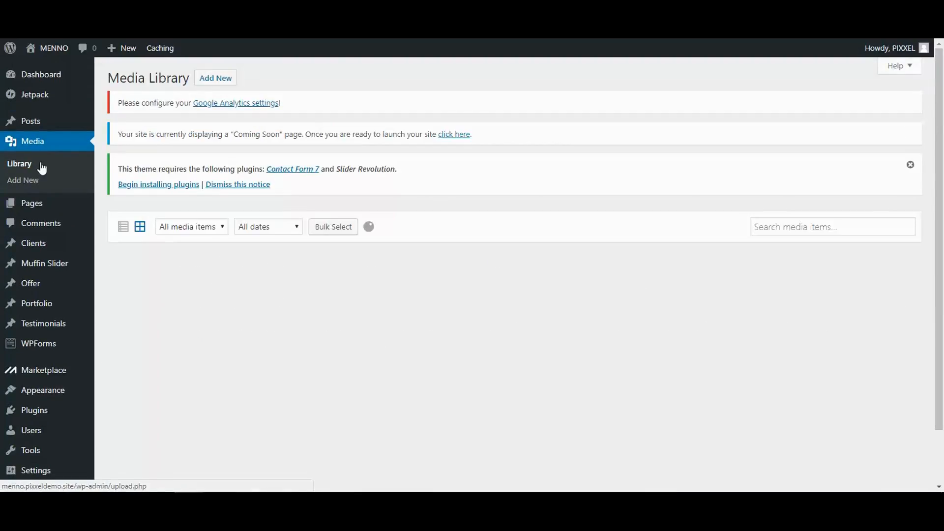
Step: Scroll through the seventeen uploaded images in the Media Library grid, then go to General Settings
scroll(919, 341, "down", 2)
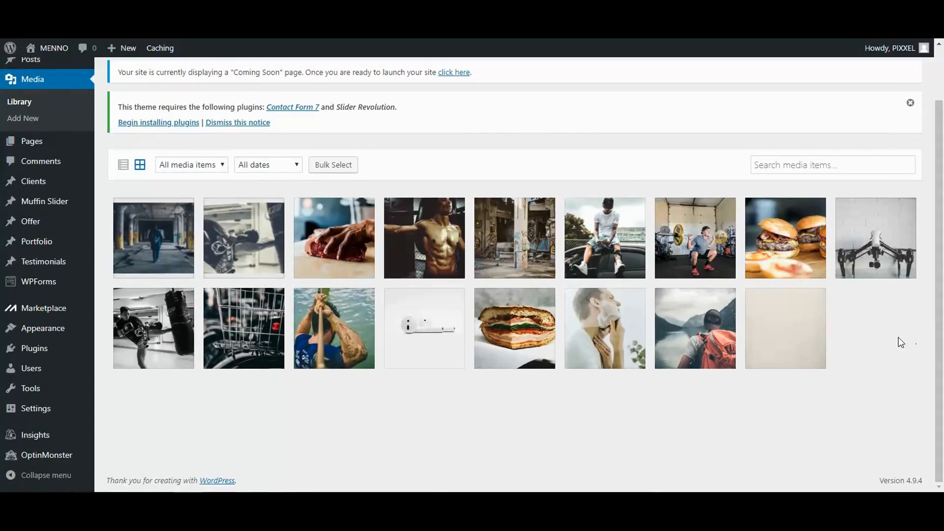
scroll(875, 347, "up", 1)
scroll(876, 349, "up", 1)
scroll(875, 348, "down", 2)
mouse_move(43, 185)
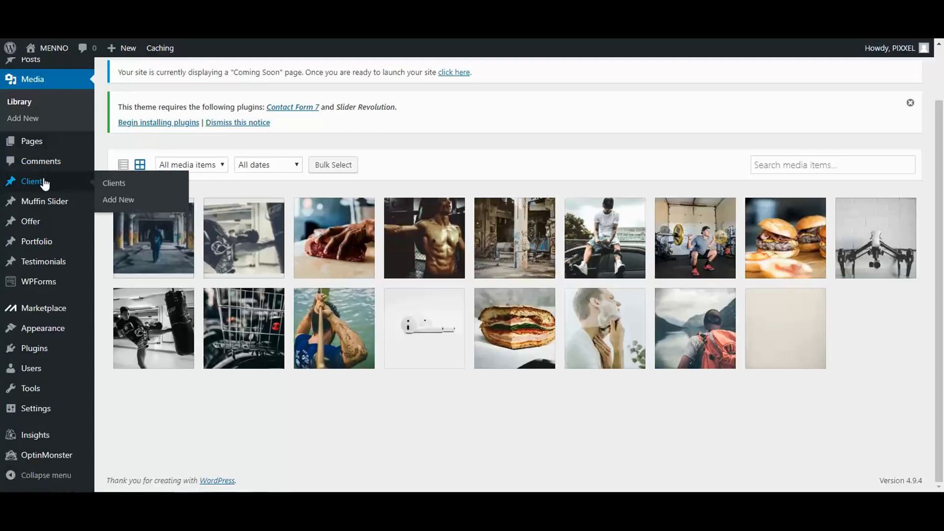
mouse_move(30, 415)
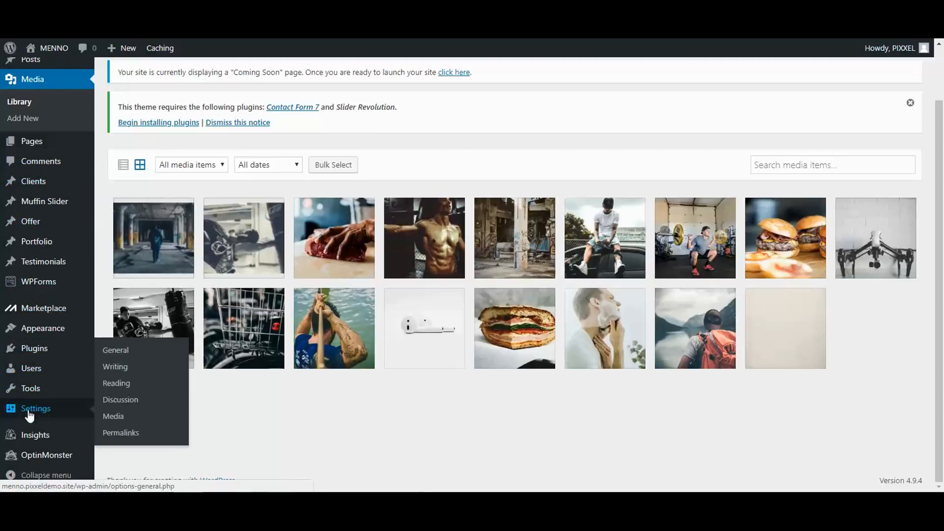
left_click(113, 354)
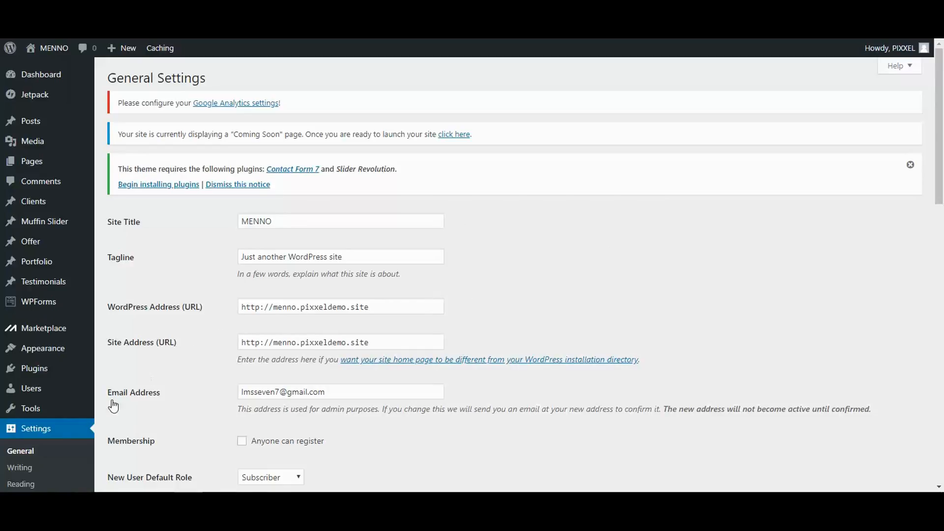
Step: Look over Writing settings, then set Reading's blog pages to show at most 4 posts and save
left_click(15, 472)
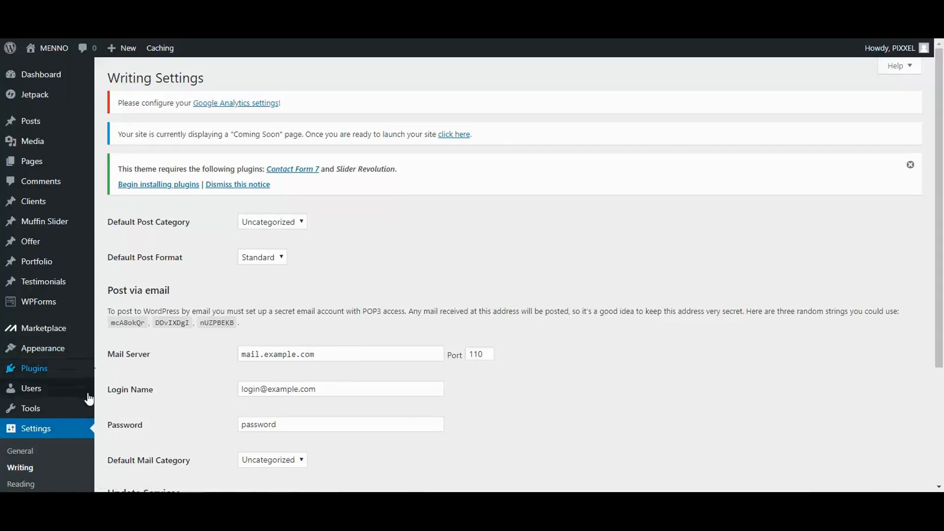
scroll(31, 472, "down", 1)
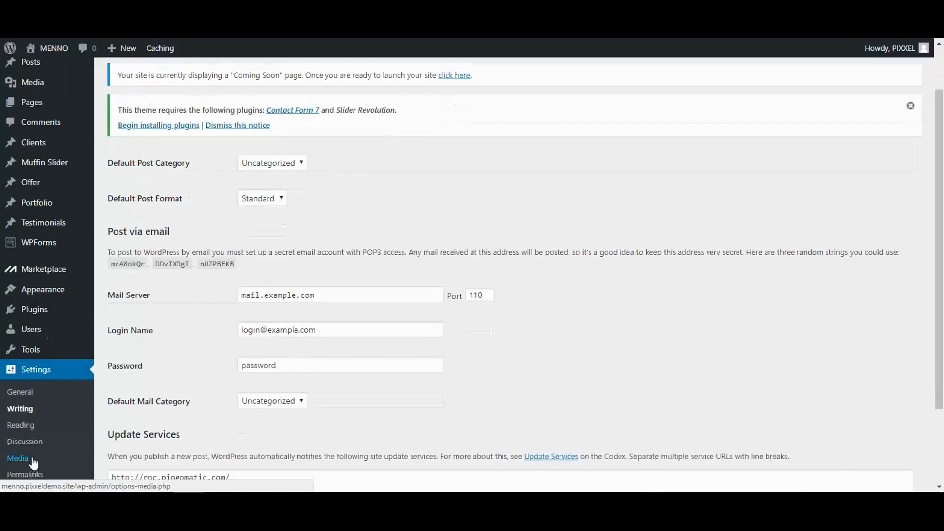
left_click(22, 428)
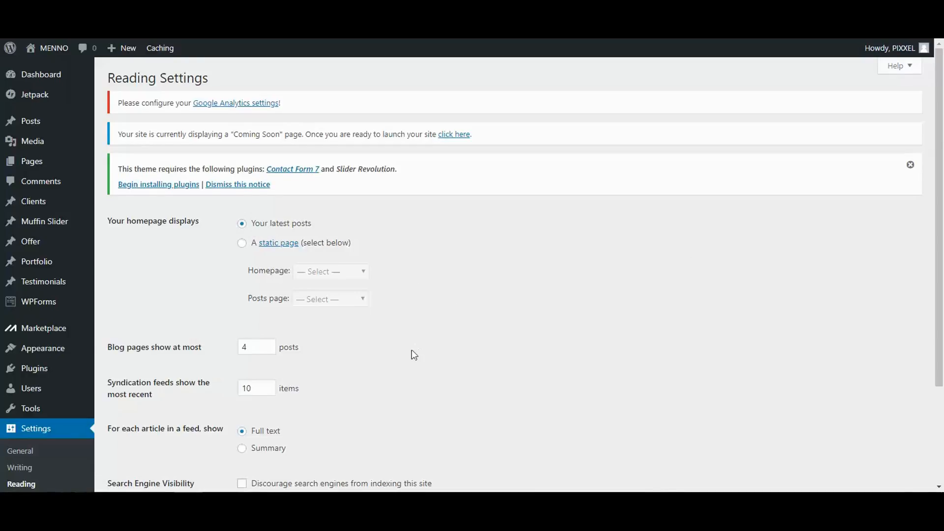
scroll(414, 354, "down", 3)
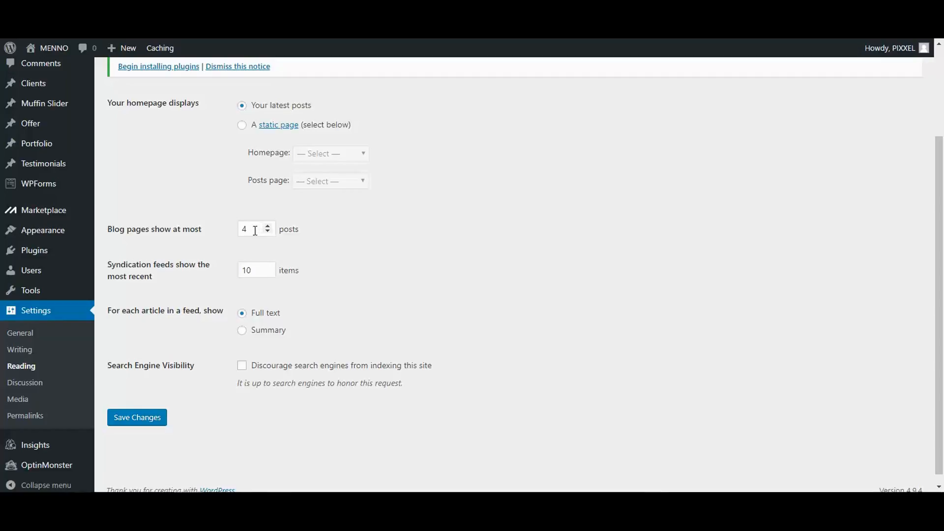
left_click_drag(250, 228, 241, 228)
type("30")
left_click(397, 198)
left_click(30, 416)
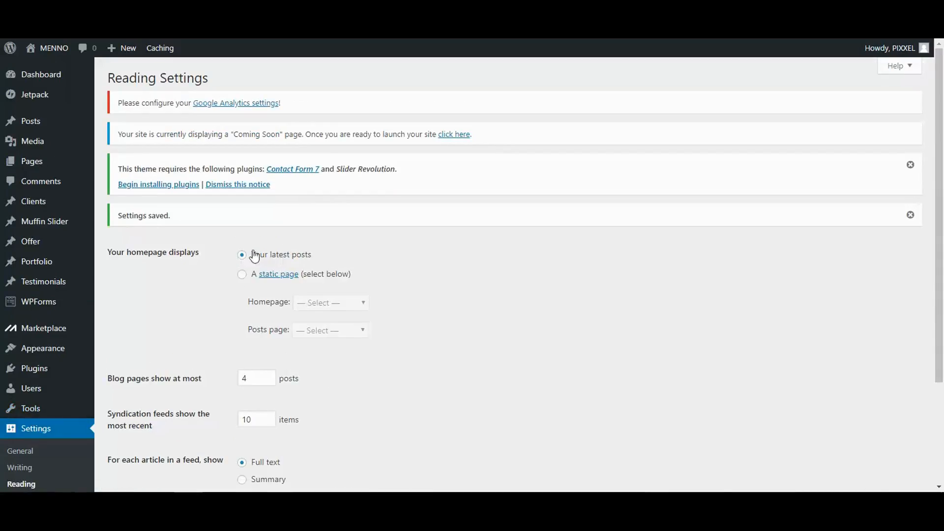
scroll(24, 455, "down", 3)
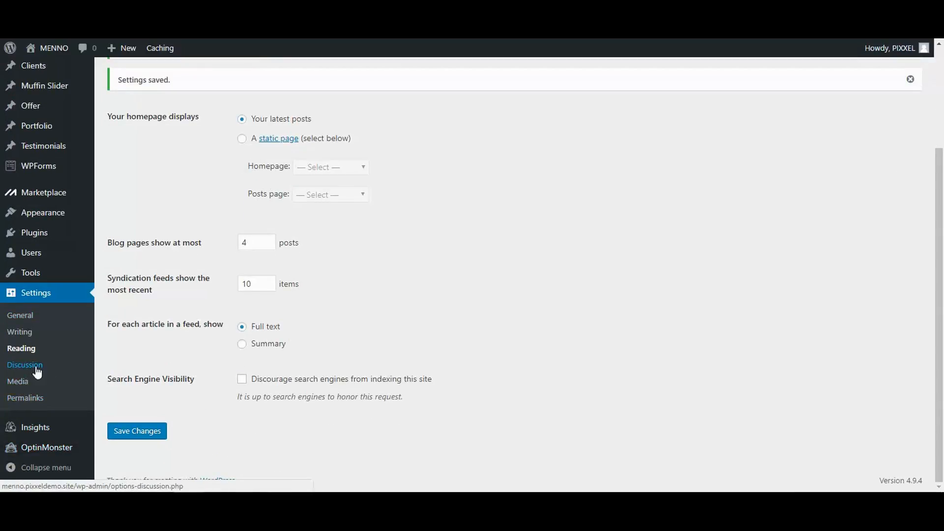
Step: In Discussion Settings, turn off allowing comments on new articles
left_click(36, 367)
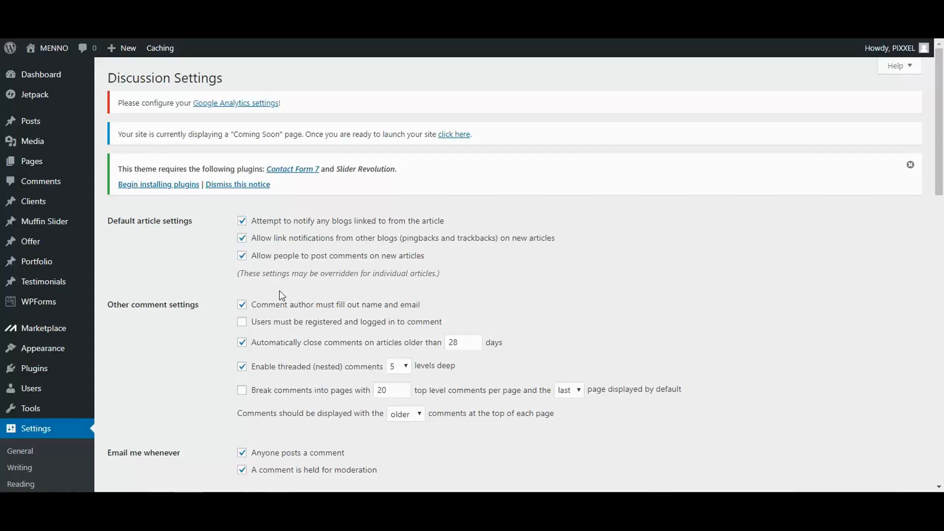
scroll(631, 337, "down", 1)
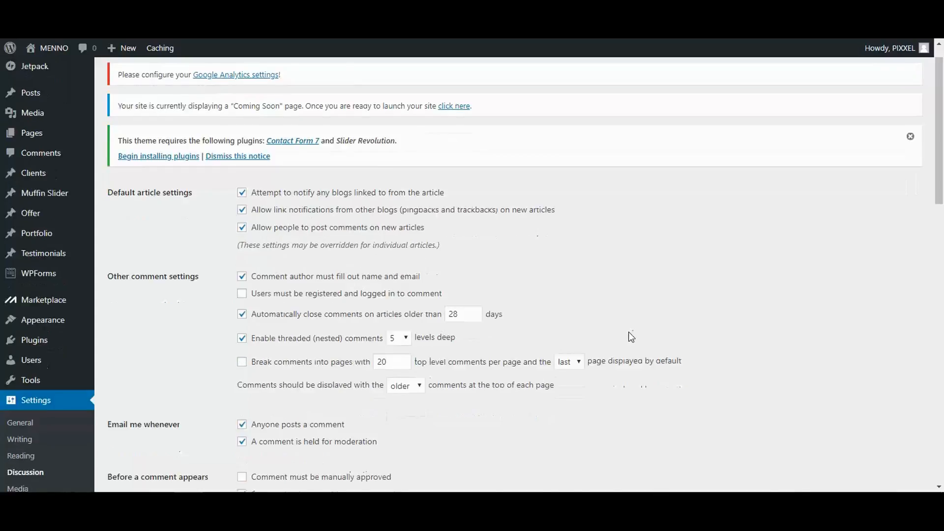
scroll(631, 339, "down", 2)
scroll(609, 336, "up", 3)
scroll(575, 331, "down", 3)
scroll(585, 325, "up", 3)
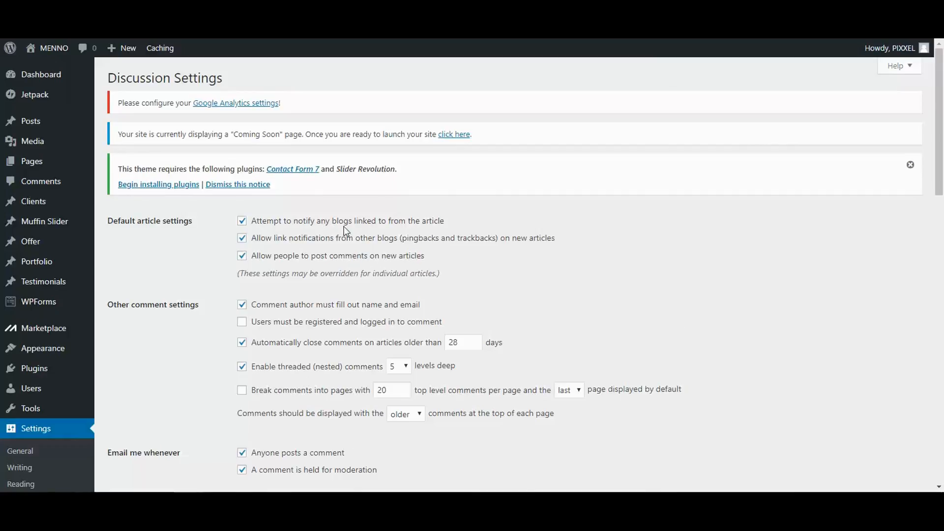
scroll(493, 253, "down", 6)
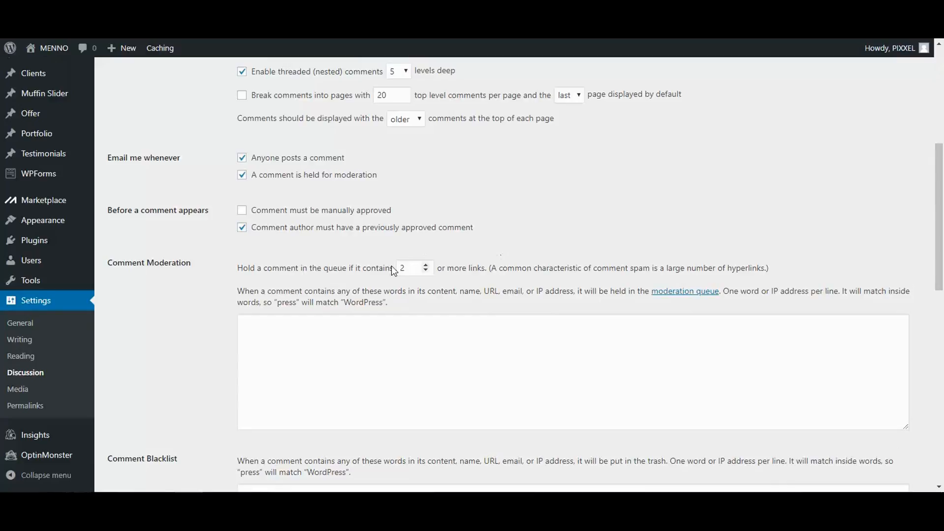
scroll(393, 270, "down", 7)
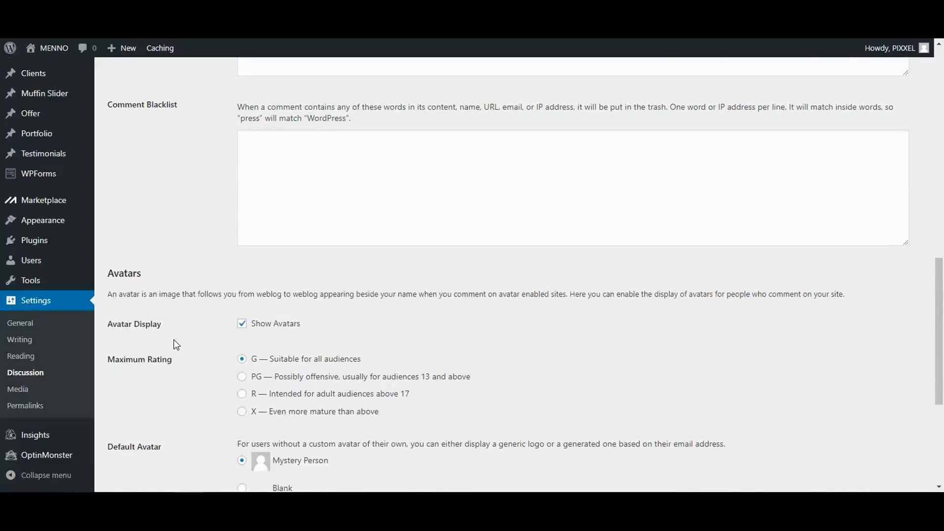
scroll(173, 339, "down", 2)
scroll(177, 339, "up", 6)
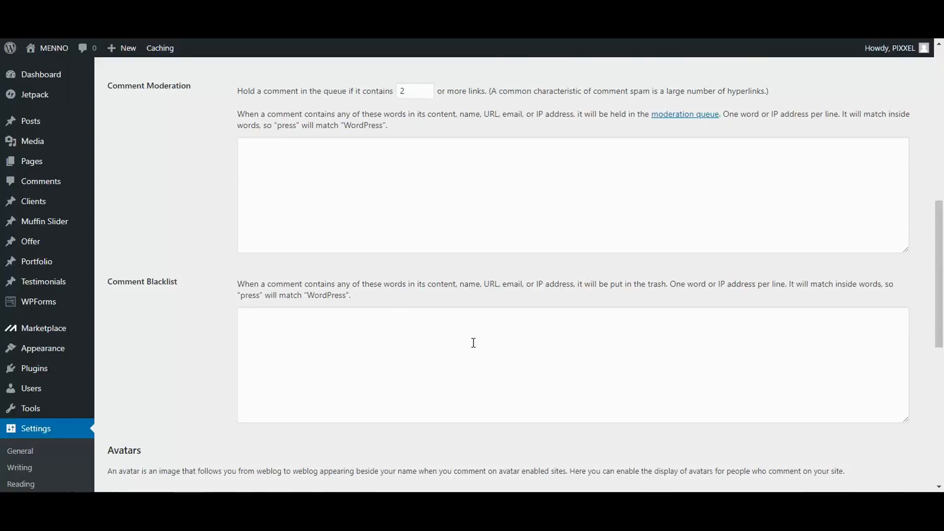
scroll(467, 341, "up", 10)
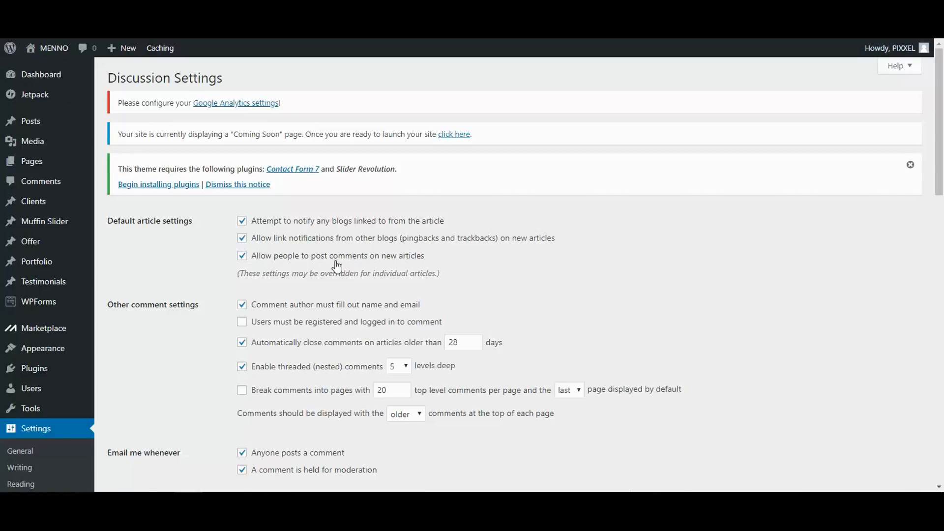
left_click(241, 256)
Step: Stop requiring comment authors to fill out their name and email
scroll(287, 317, "down", 1)
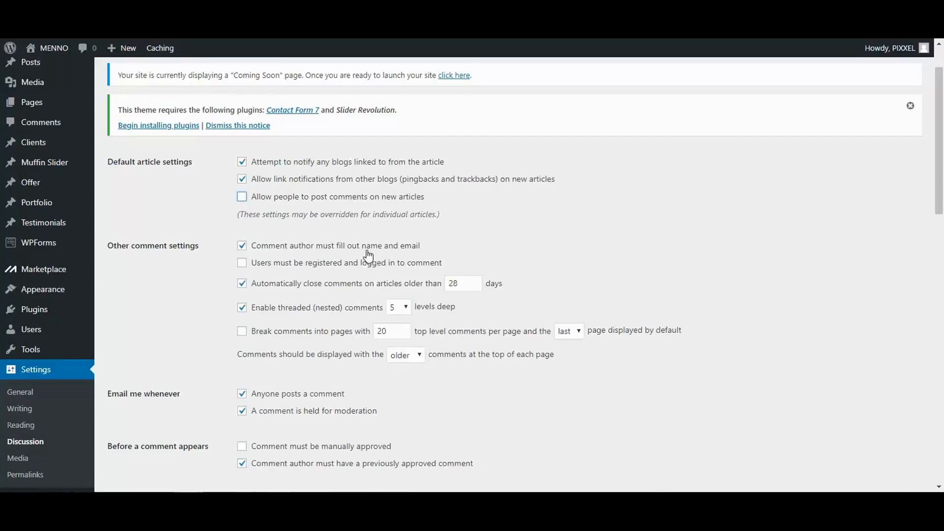
left_click(243, 246)
scroll(279, 310, "down", 8)
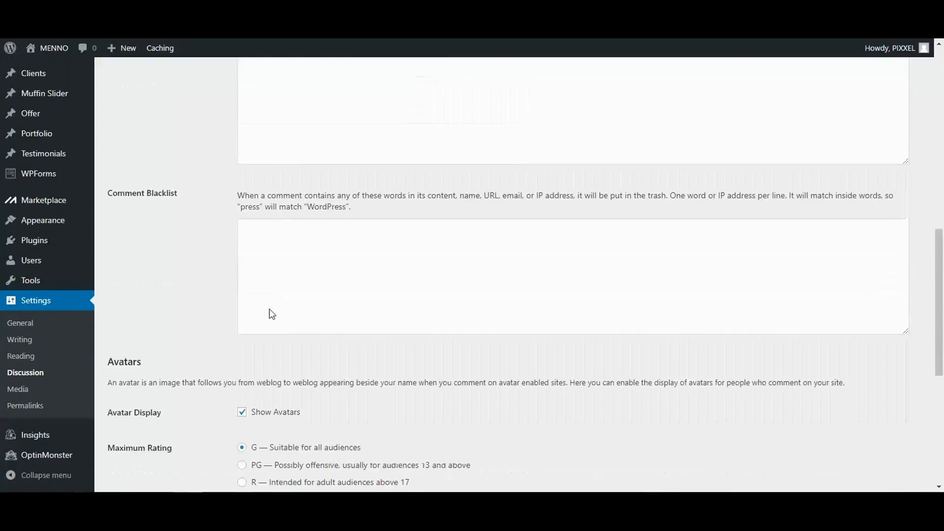
left_click(24, 394)
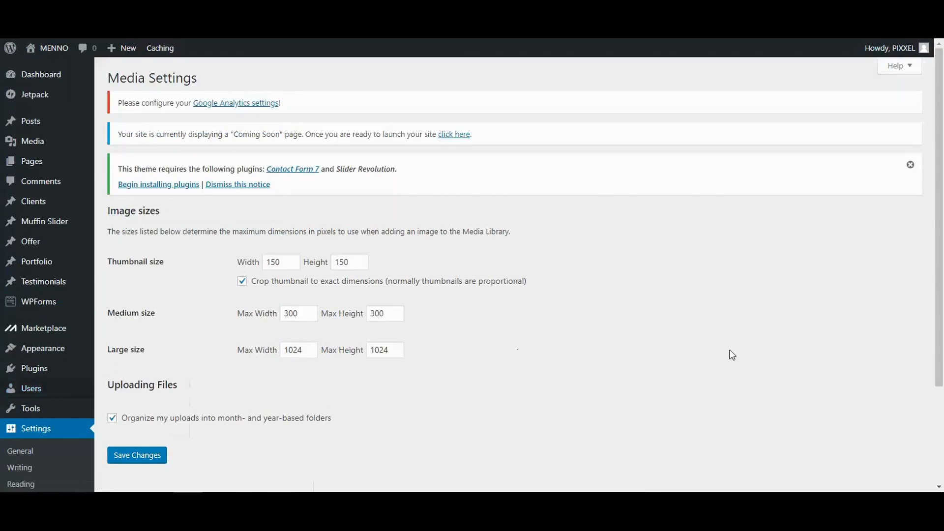
Step: Review the Media image sizes (150, 300, 1024), leaving them unchanged, then go to Permalinks
scroll(669, 325, "down", 3)
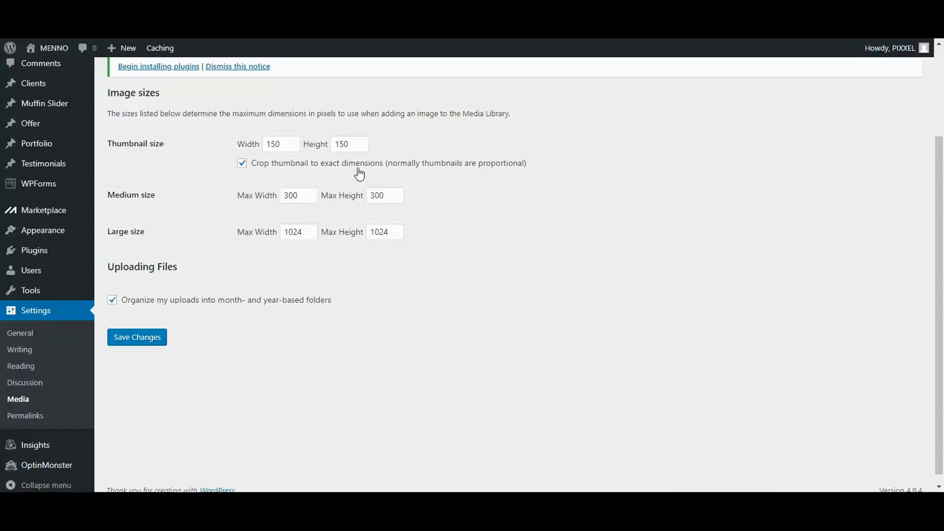
left_click(28, 417)
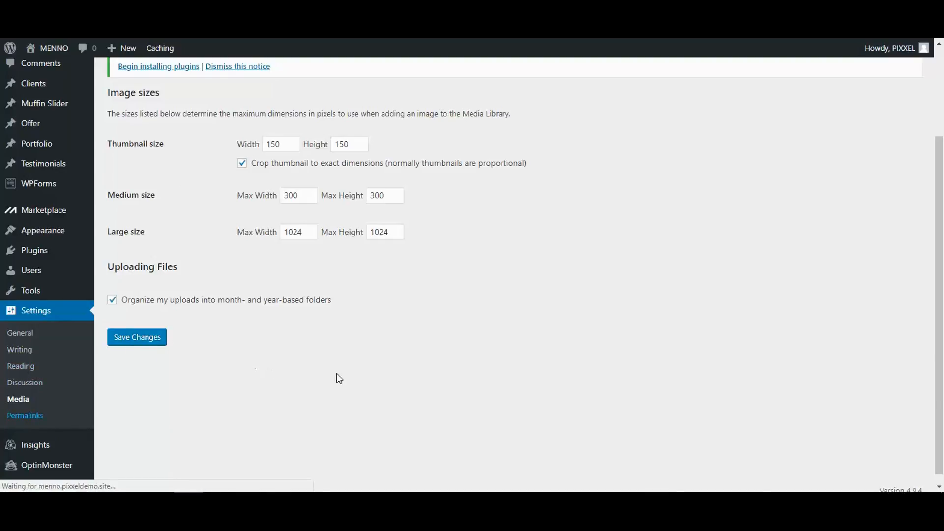
Step: Switch the permalink structure to Post name and save it
scroll(639, 328, "down", 2)
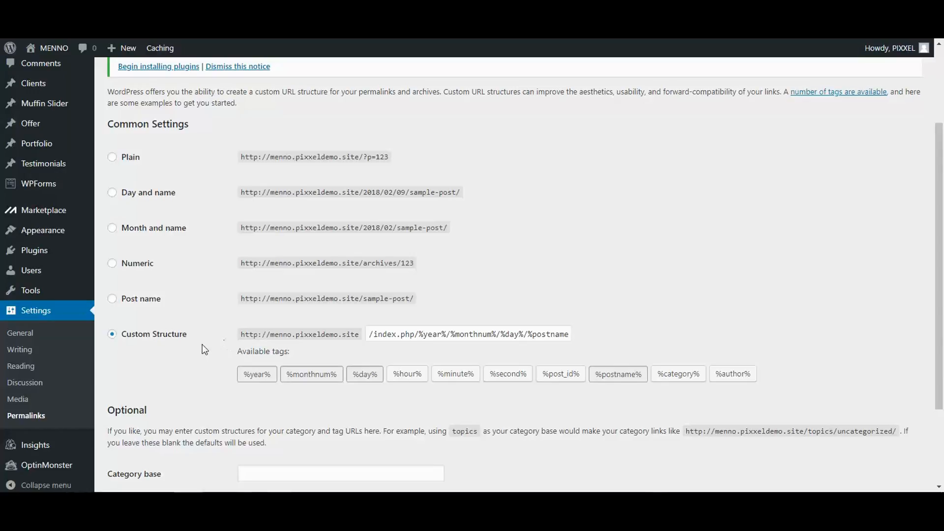
scroll(192, 351, "down", 1)
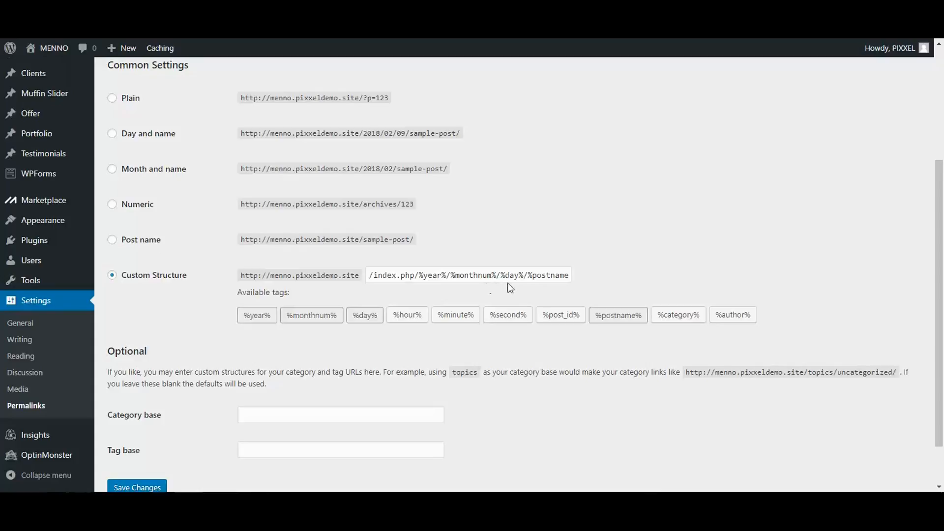
left_click(112, 240)
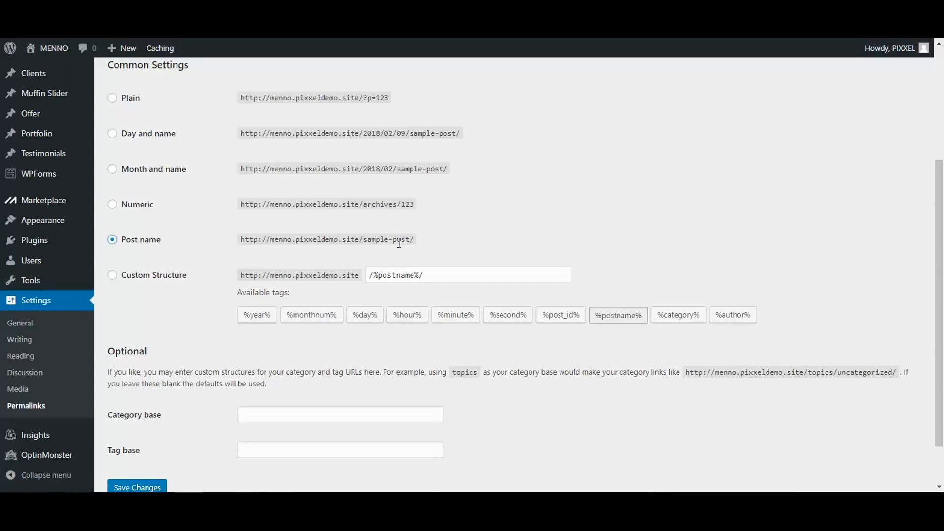
scroll(187, 334, "down", 1)
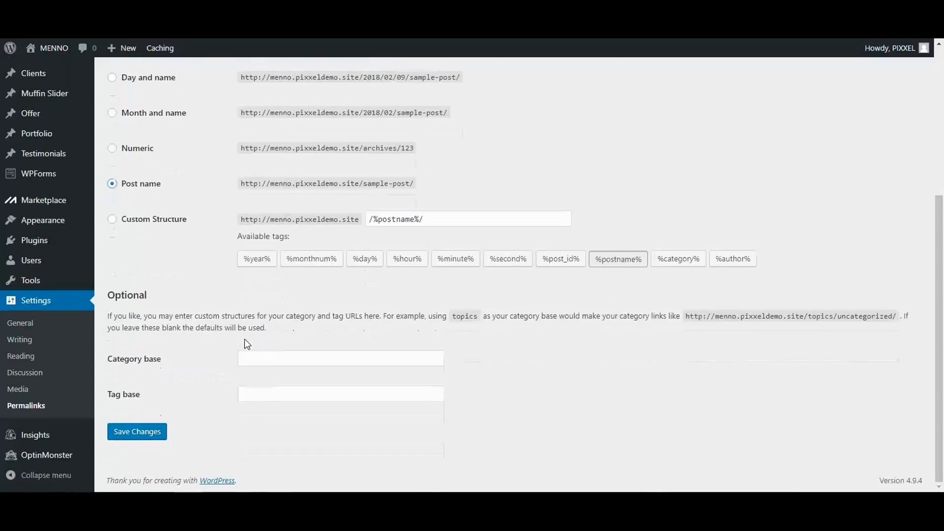
left_click(128, 432)
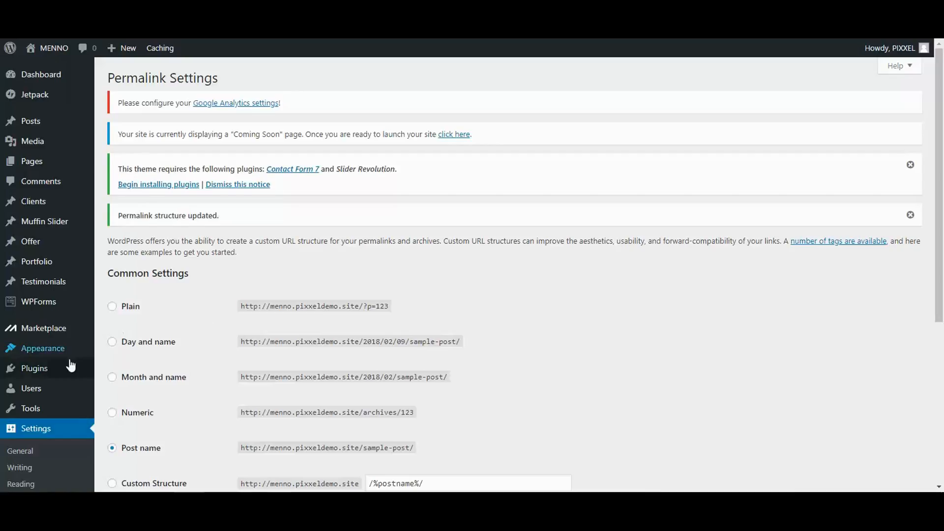
mouse_move(43, 373)
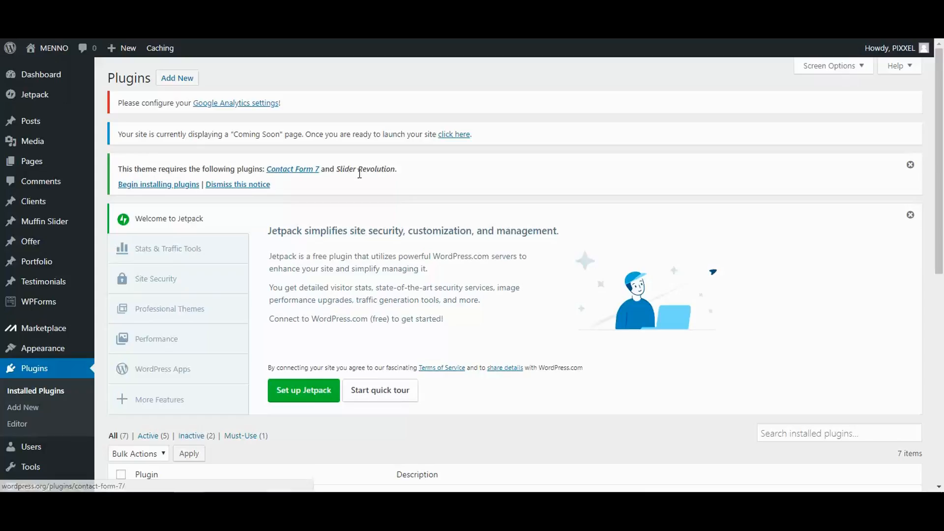
Step: Bulk-install the theme's required plugins, Contact Form 7 and Slider Revolution
left_click(149, 186)
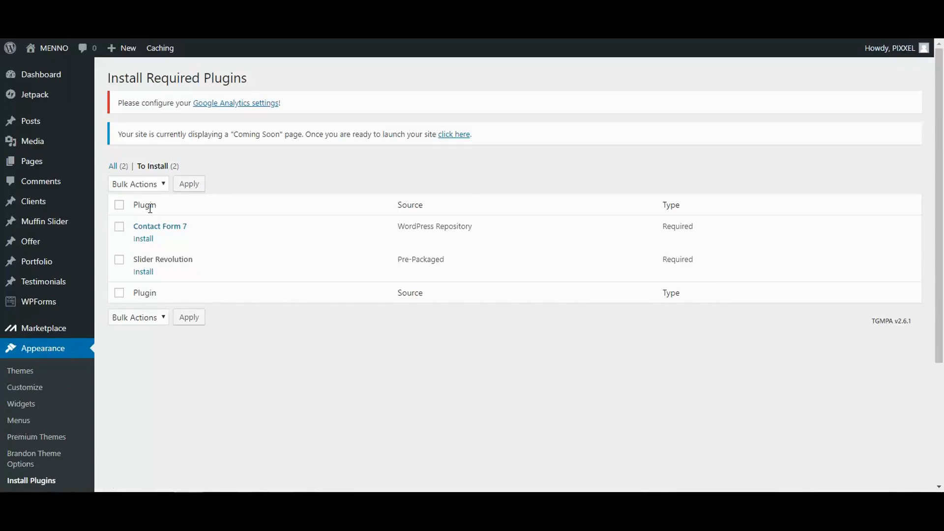
left_click(119, 205)
left_click(160, 184)
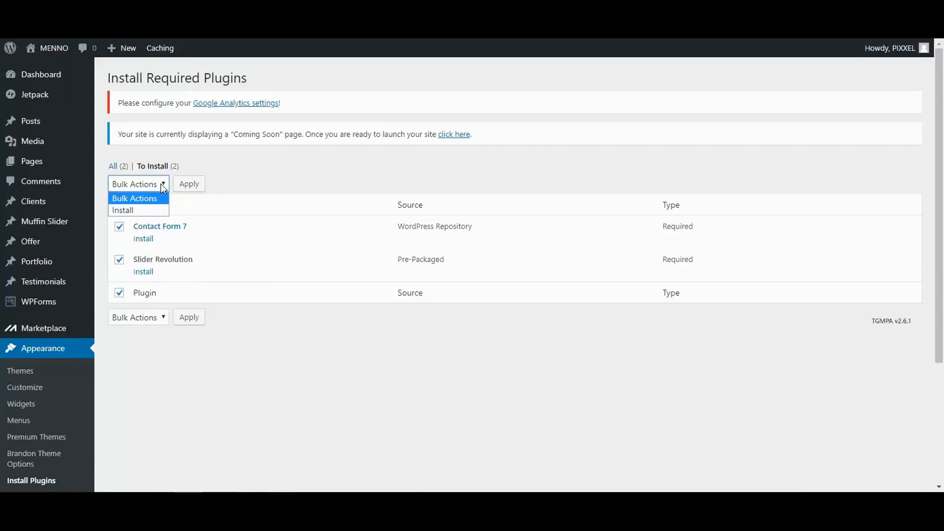
left_click(126, 209)
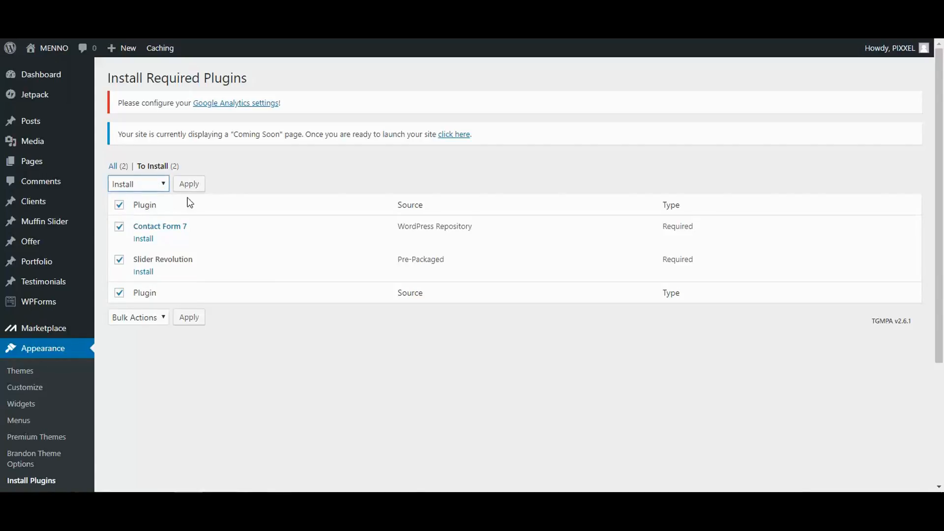
left_click(188, 185)
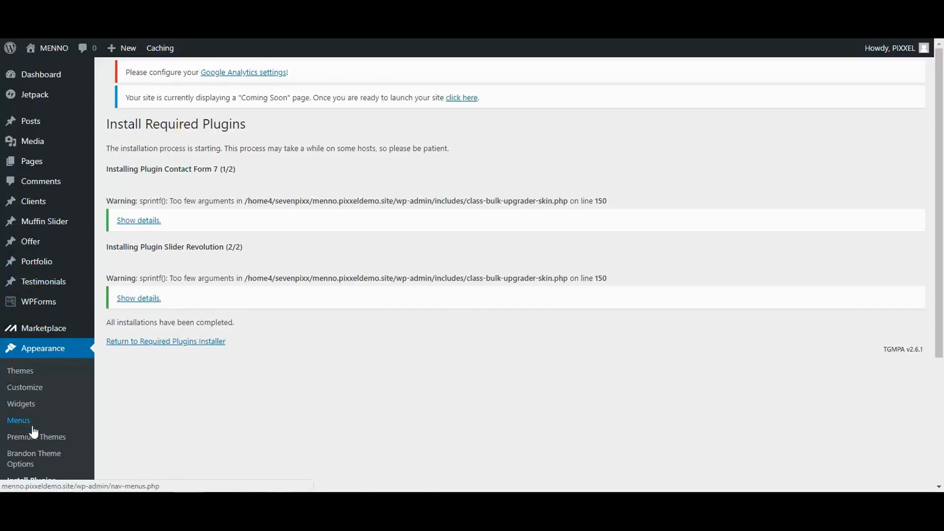
scroll(34, 431, "down", 3)
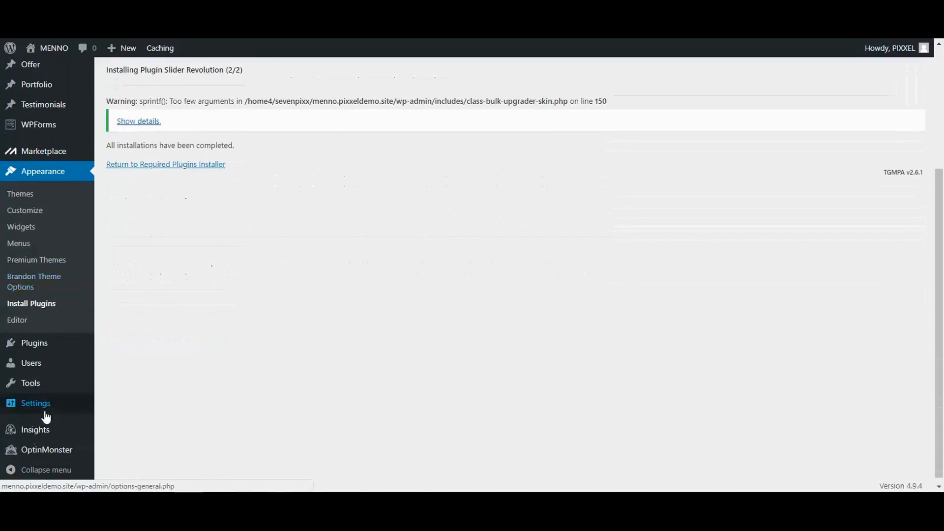
Step: In Installed Plugins, check Contact Form 7 and Slider Revolution, leaving Jetpack unchecked
left_click(44, 348)
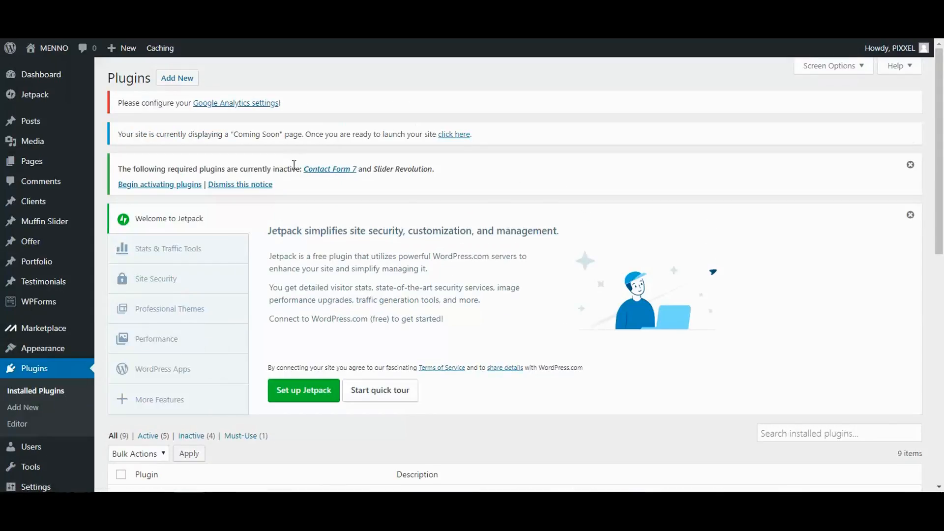
scroll(592, 239, "down", 5)
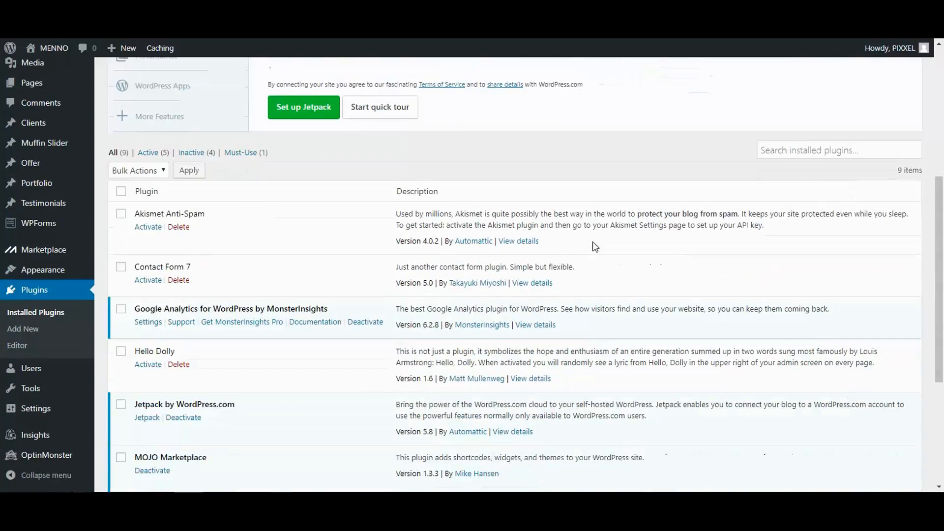
scroll(591, 241, "down", 3)
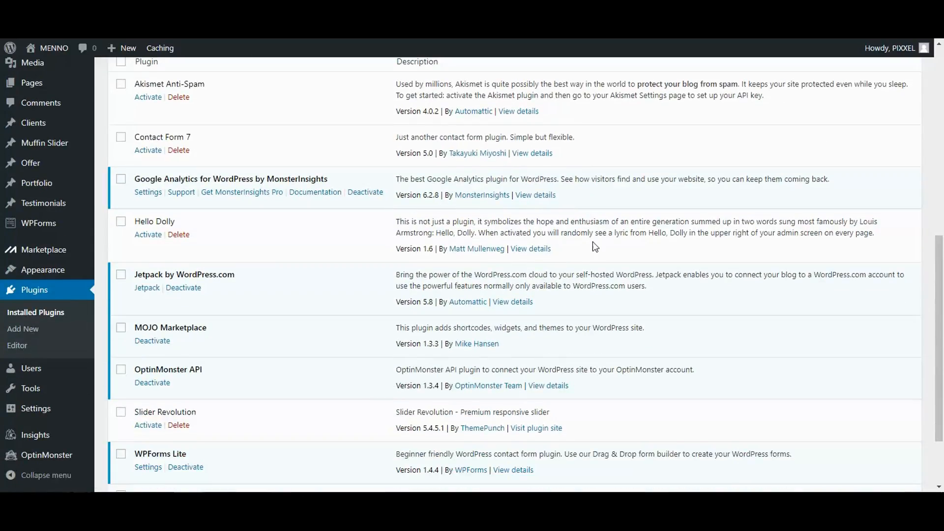
scroll(559, 217, "up", 3)
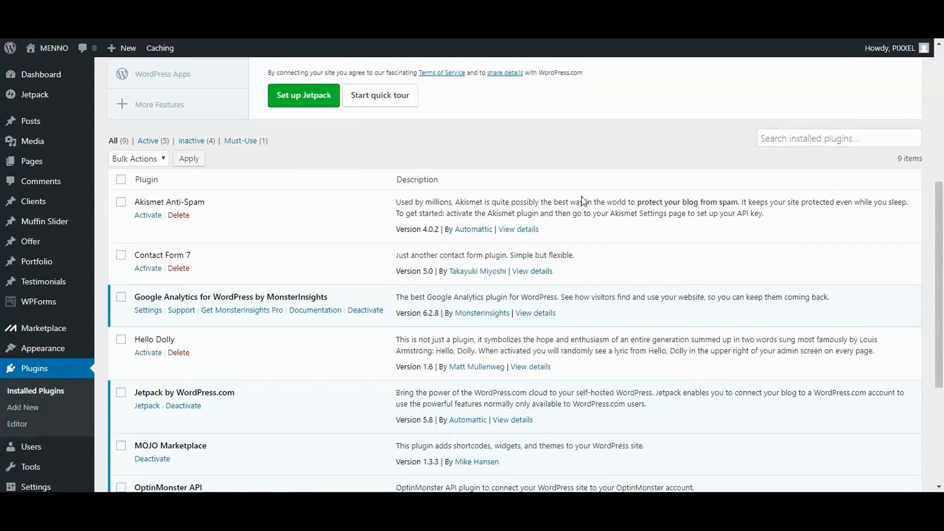
scroll(582, 202, "down", 1)
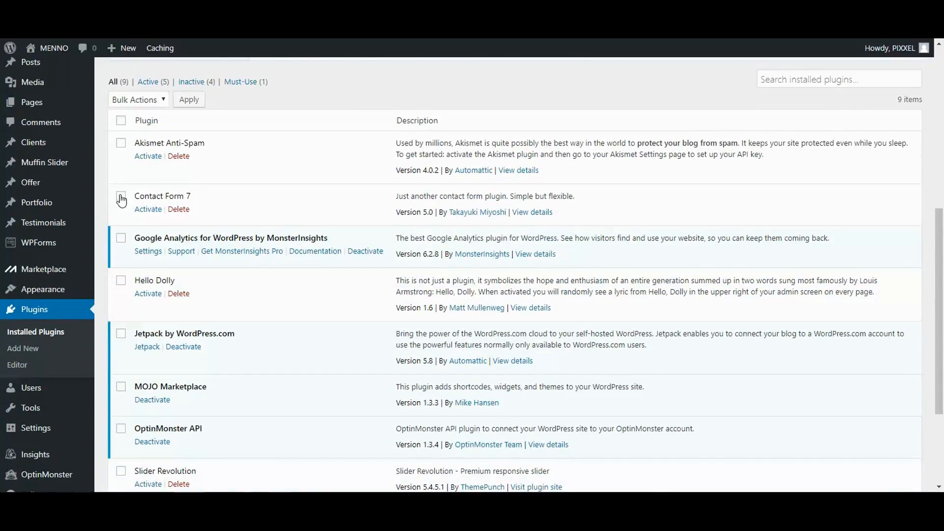
left_click(121, 197)
scroll(217, 275, "down", 3)
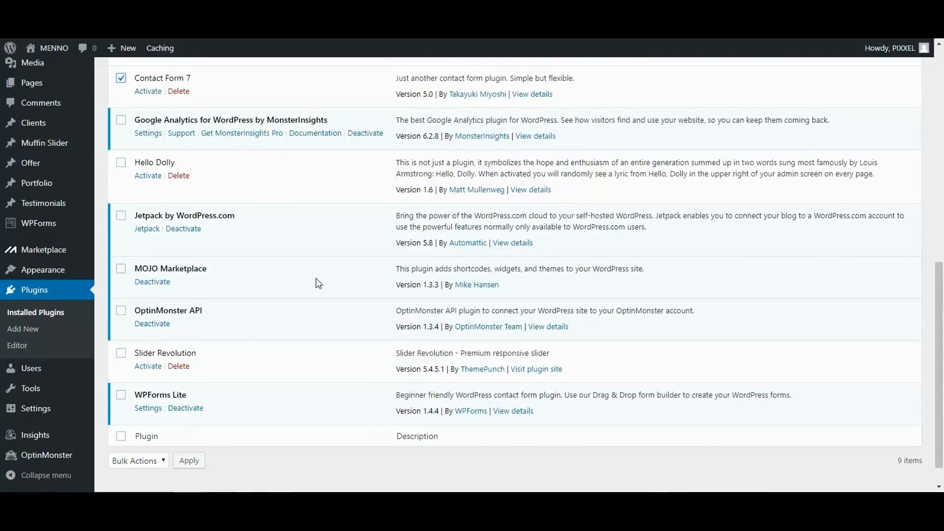
left_click(121, 216)
left_click(121, 216)
scroll(268, 327, "down", 1)
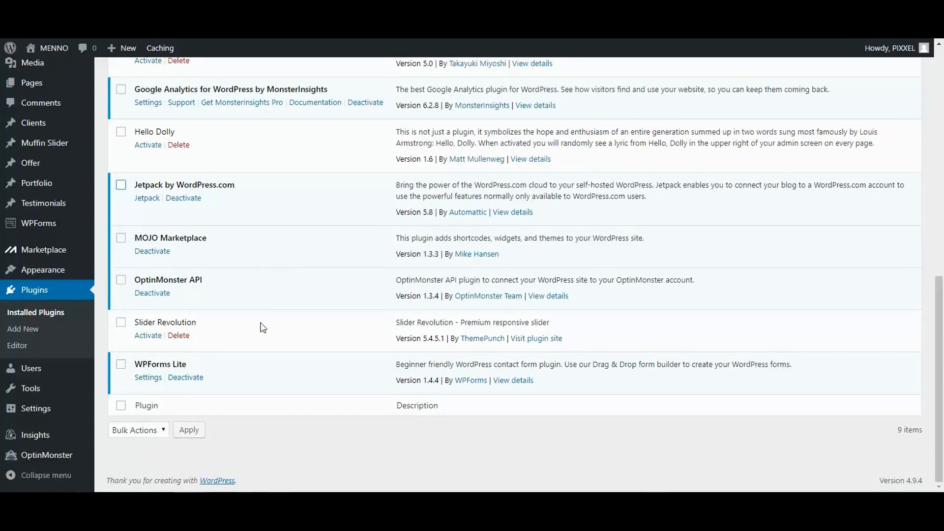
left_click(120, 324)
Step: Apply the bulk Activate action to the two checked plugins
scroll(492, 315, "up", 8)
scroll(618, 325, "down", 3)
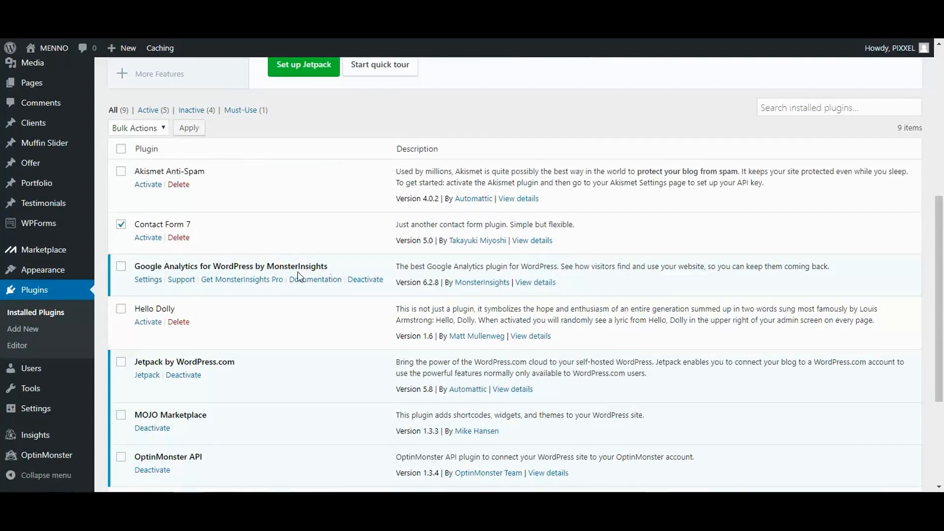
left_click(159, 129)
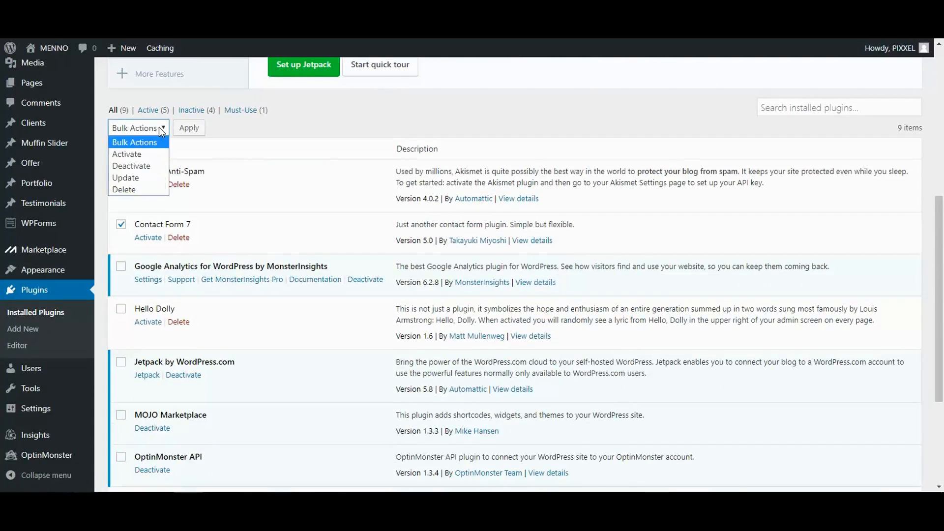
left_click(136, 154)
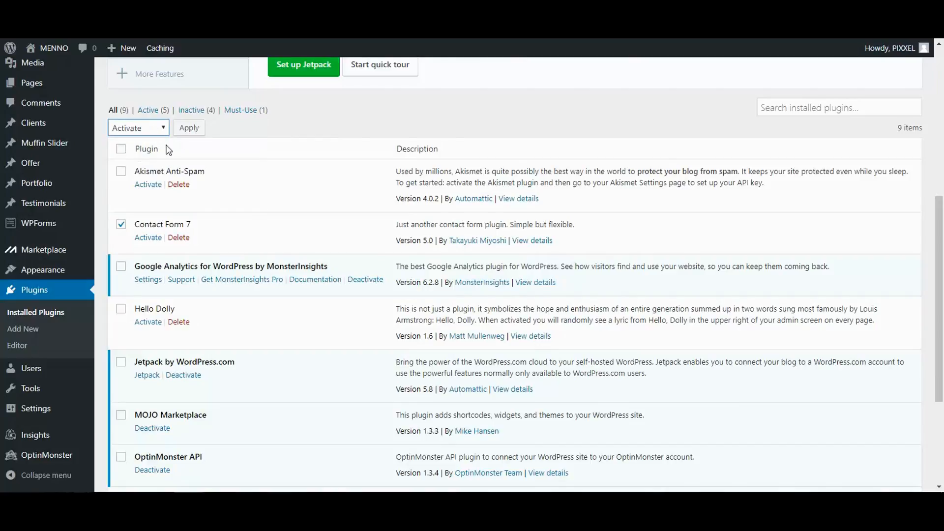
left_click(189, 128)
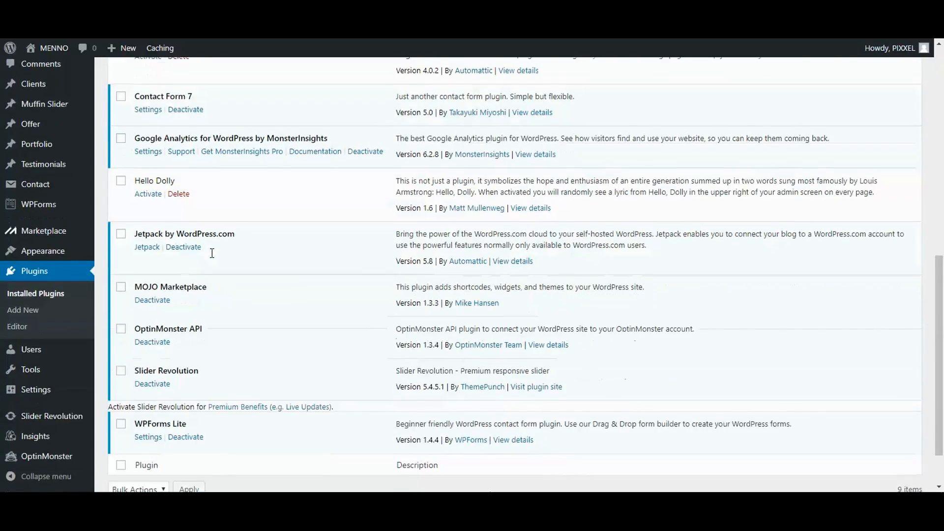
scroll(212, 253, "up", 3)
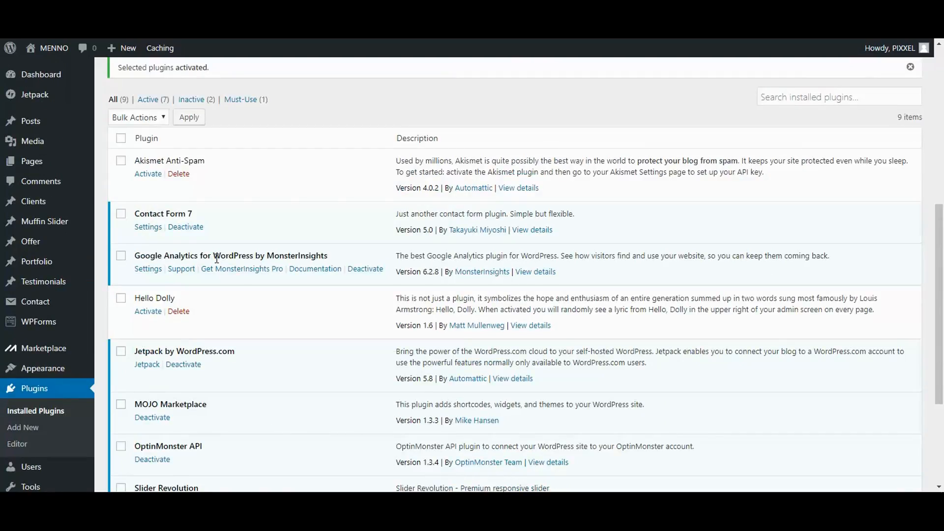
Step: Check MOJO Marketplace, OptinMonster API and WPForms Lite in the plugin list
scroll(178, 332, "down", 3)
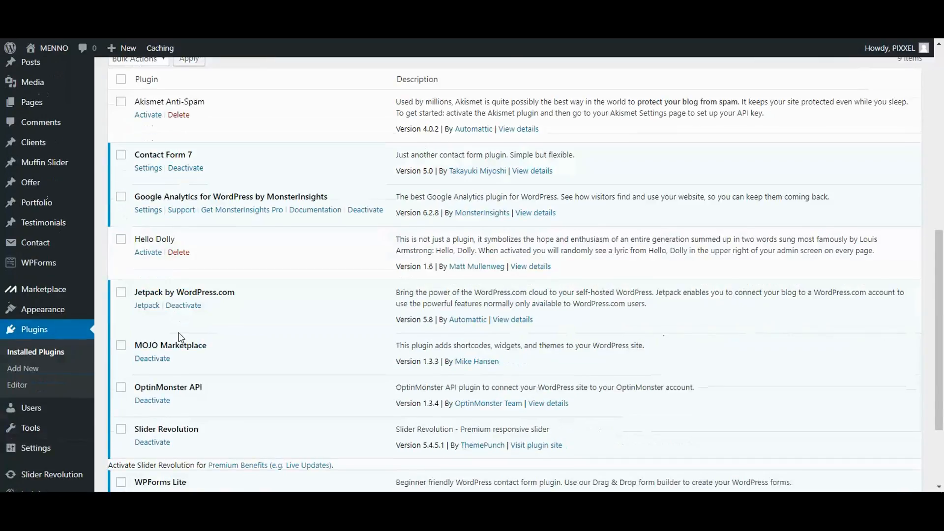
left_click(121, 287)
left_click(121, 328)
scroll(218, 352, "down", 2)
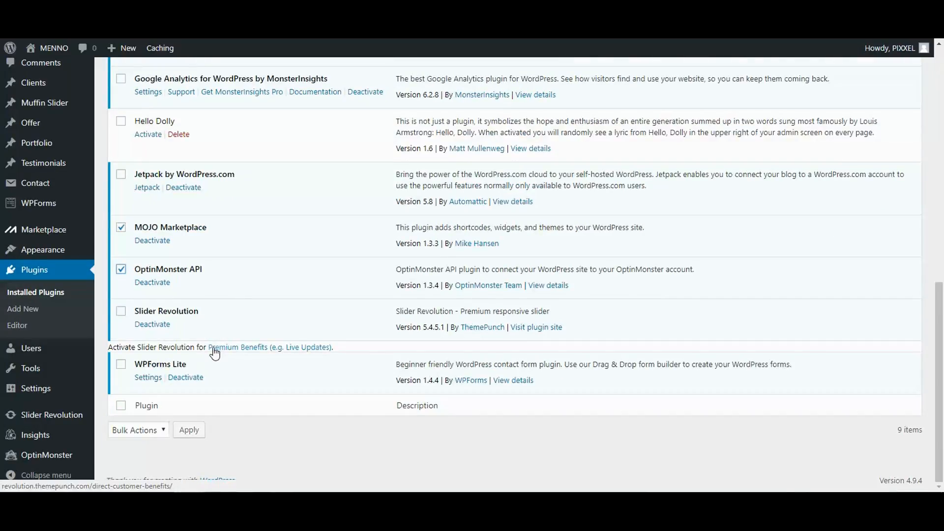
left_click(121, 364)
scroll(232, 353, "up", 3)
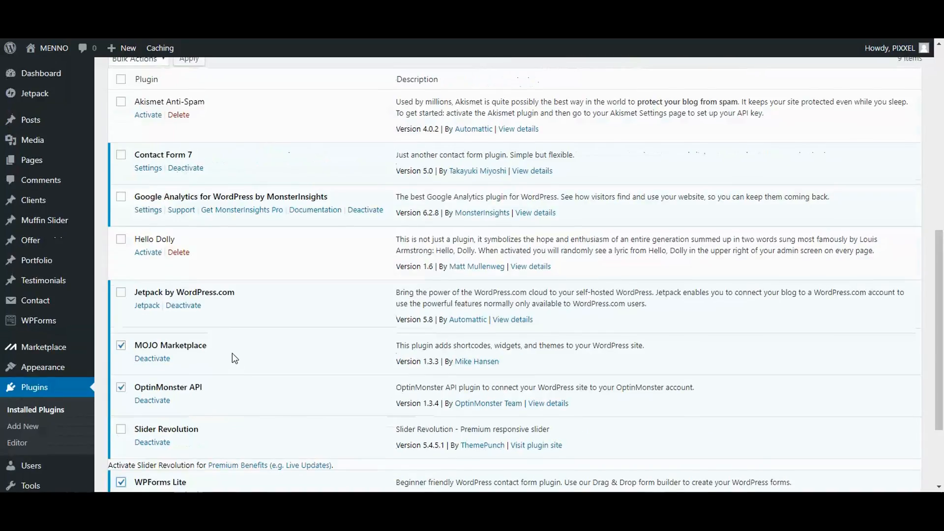
scroll(232, 353, "up", 2)
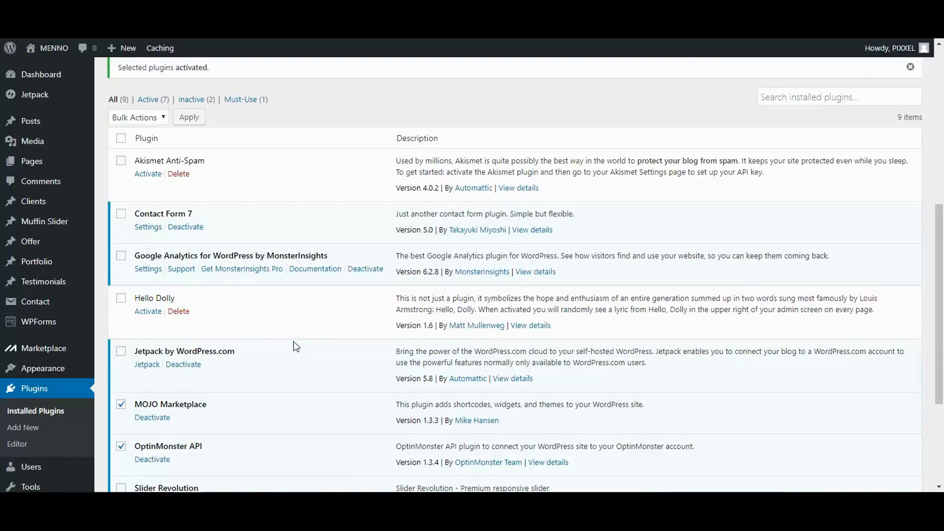
scroll(293, 341, "up", 1)
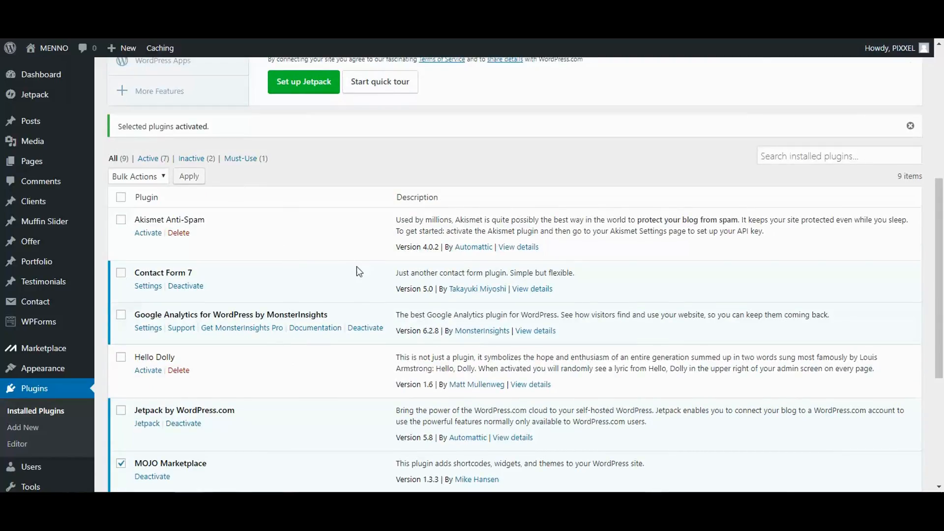
Step: Apply the bulk Deactivate action to the three checked plugins
left_click(163, 178)
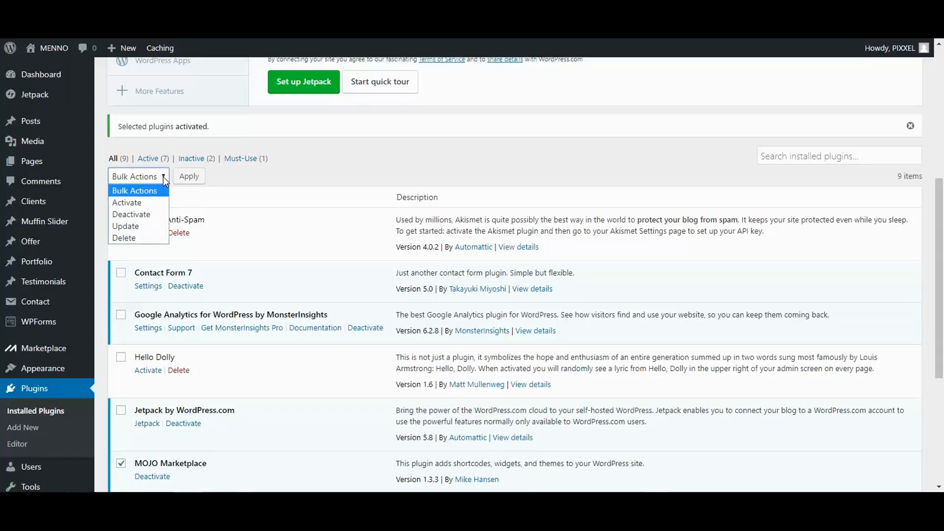
left_click(142, 220)
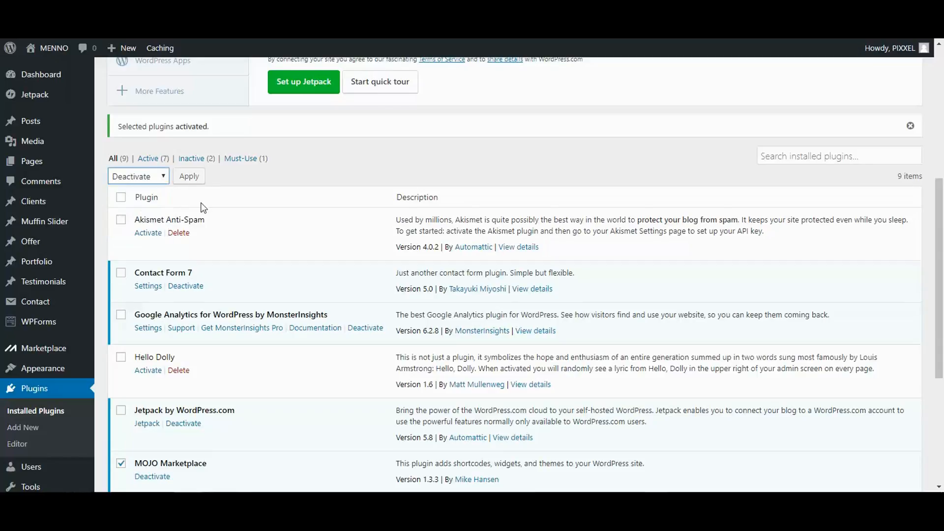
left_click(194, 177)
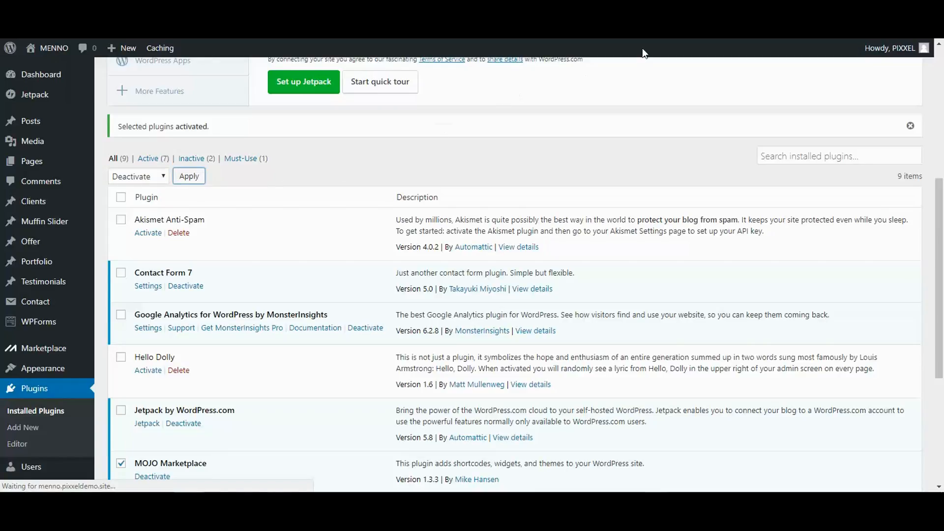
scroll(344, 269, "down", 6)
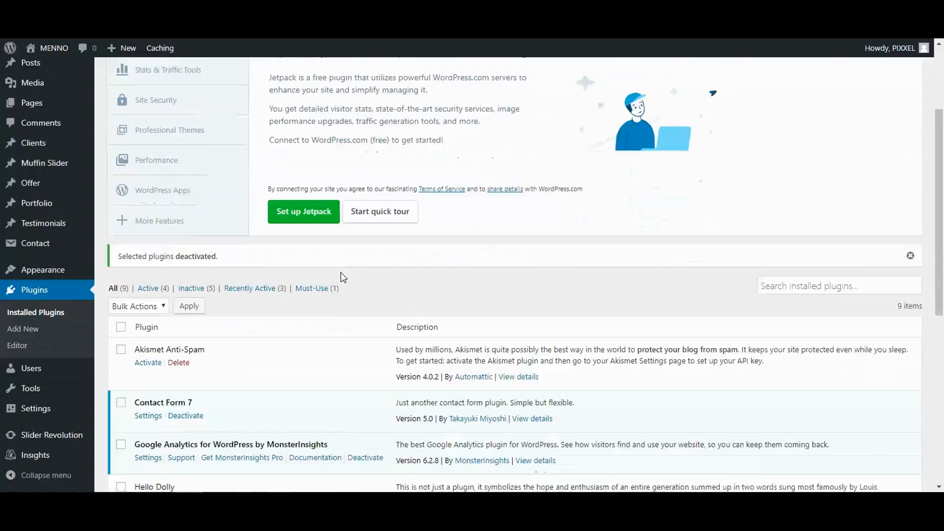
scroll(343, 277, "down", 4)
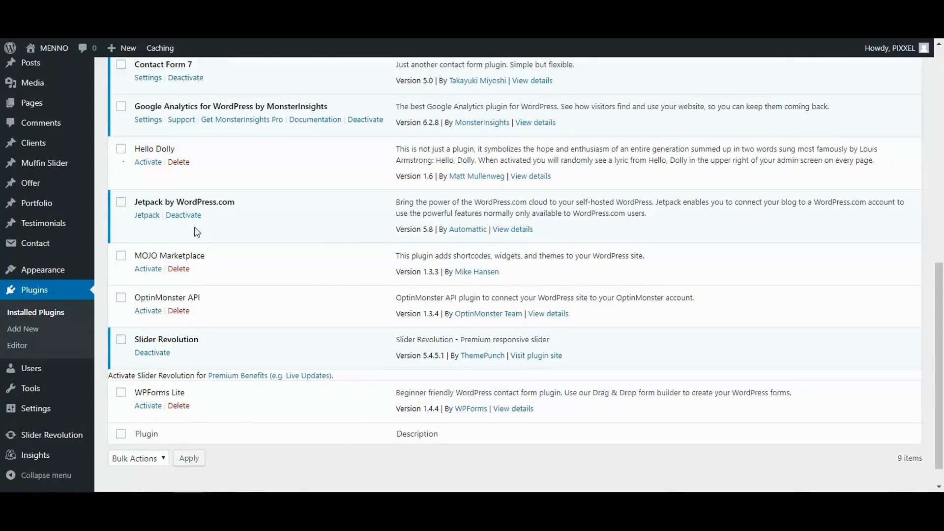
scroll(187, 241, "down", 1)
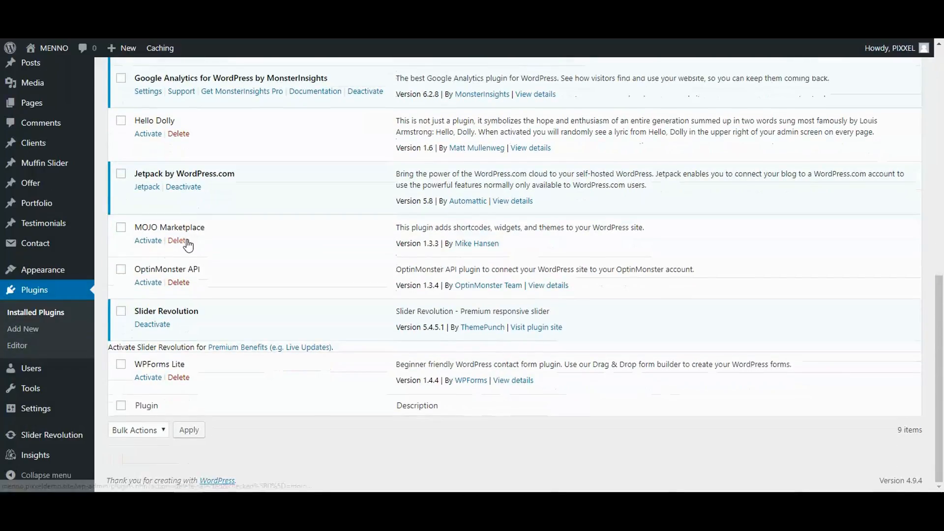
Step: Bulk-delete OptinMonster API, MOJO Marketplace, WPForms Lite and Hello Dolly, confirming the removal
left_click(121, 269)
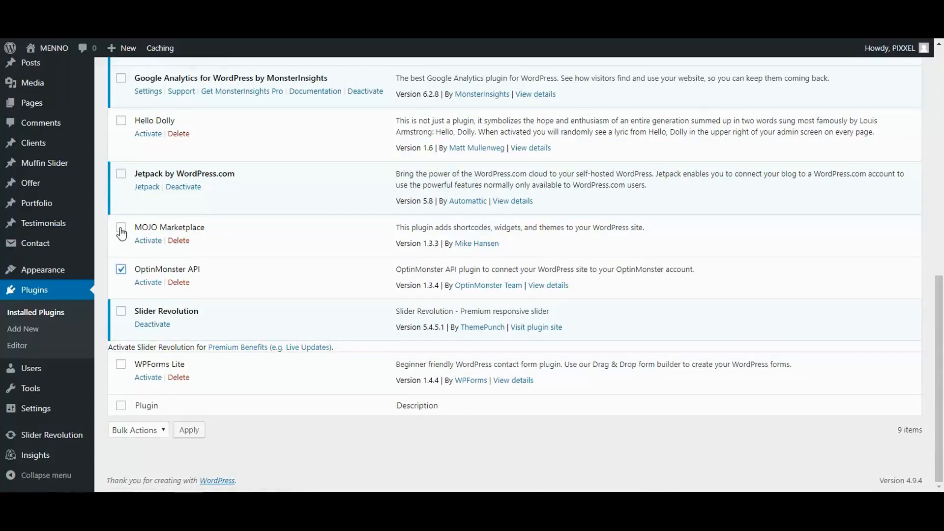
left_click(121, 228)
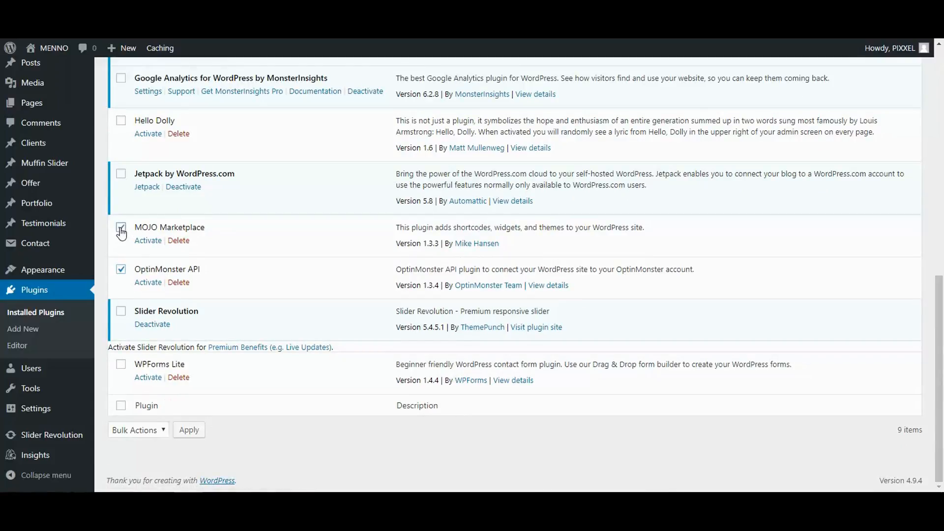
left_click(121, 365)
scroll(312, 322, "up", 3)
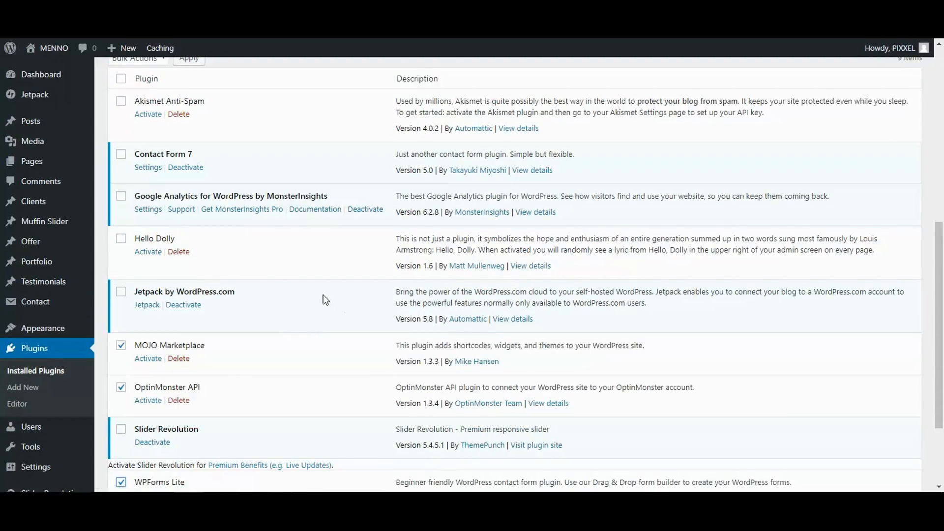
left_click(121, 238)
scroll(344, 286, "up", 2)
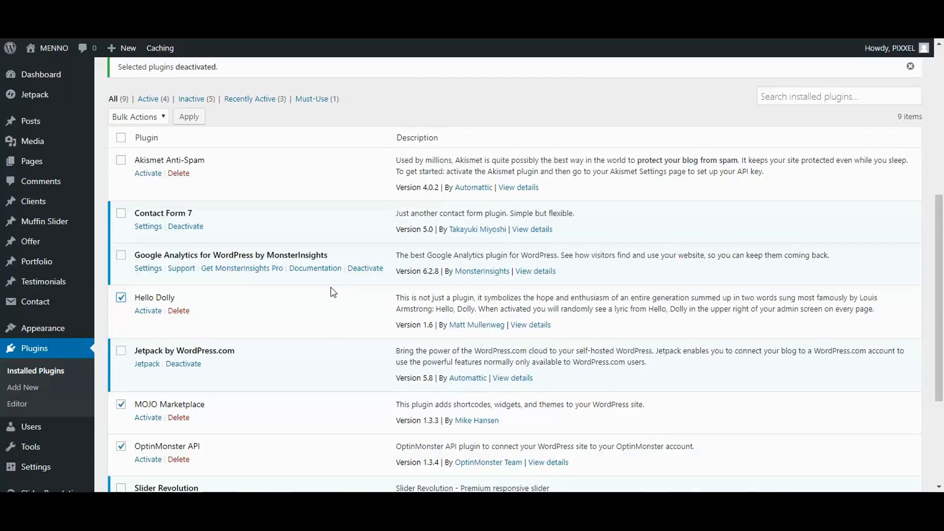
scroll(255, 162, "up", 2)
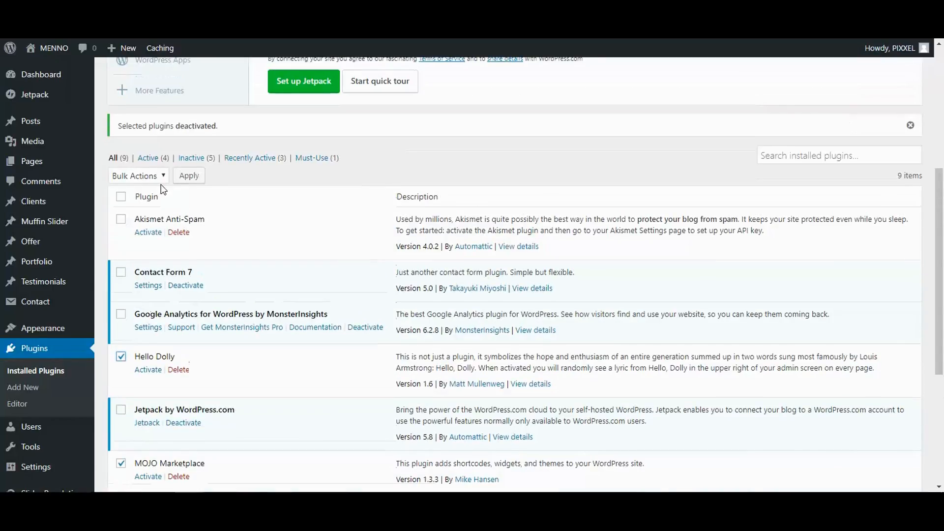
left_click(162, 176)
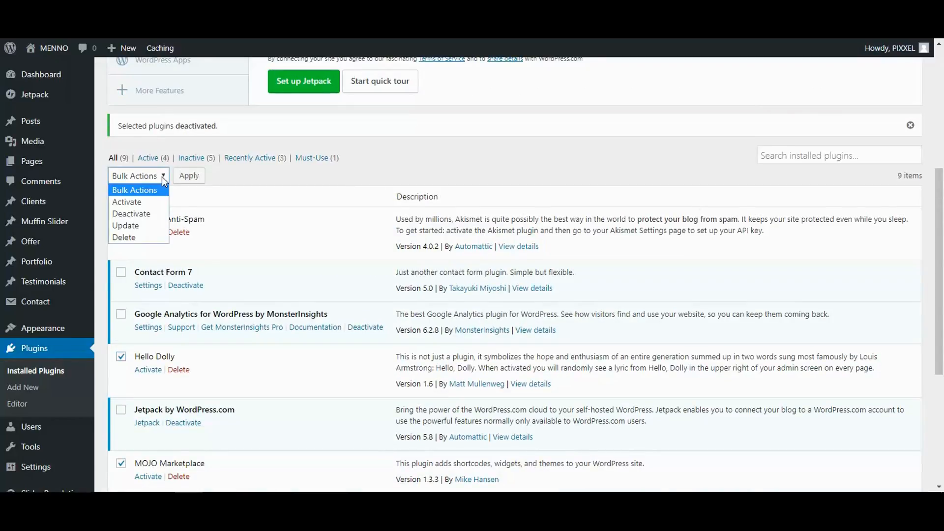
left_click(129, 236)
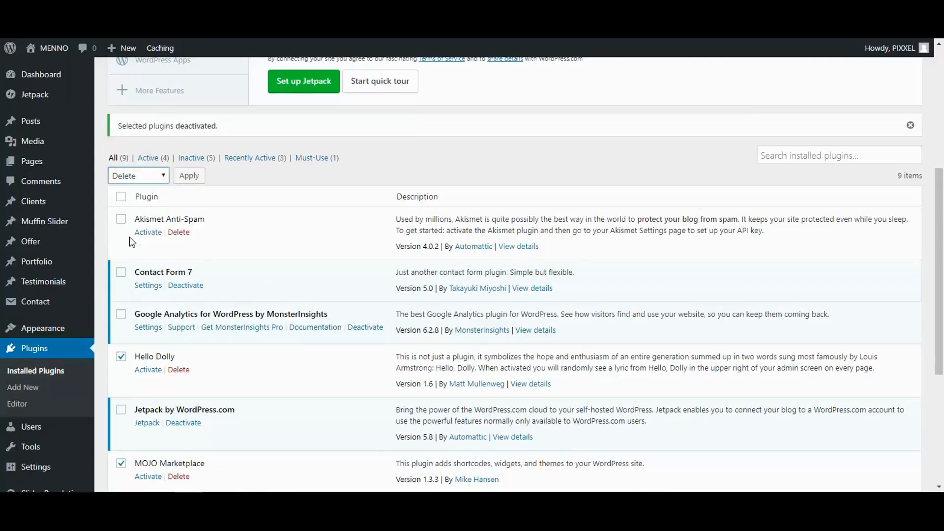
left_click(187, 178)
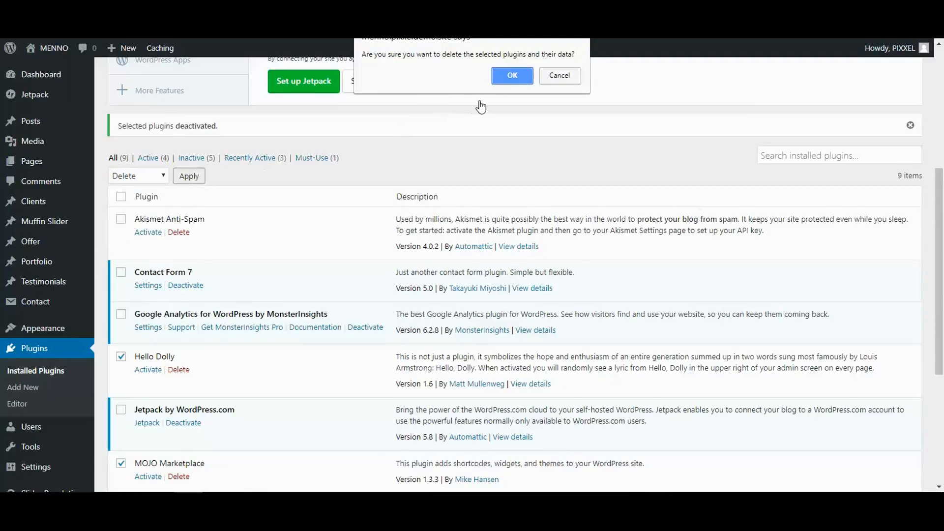
left_click(507, 78)
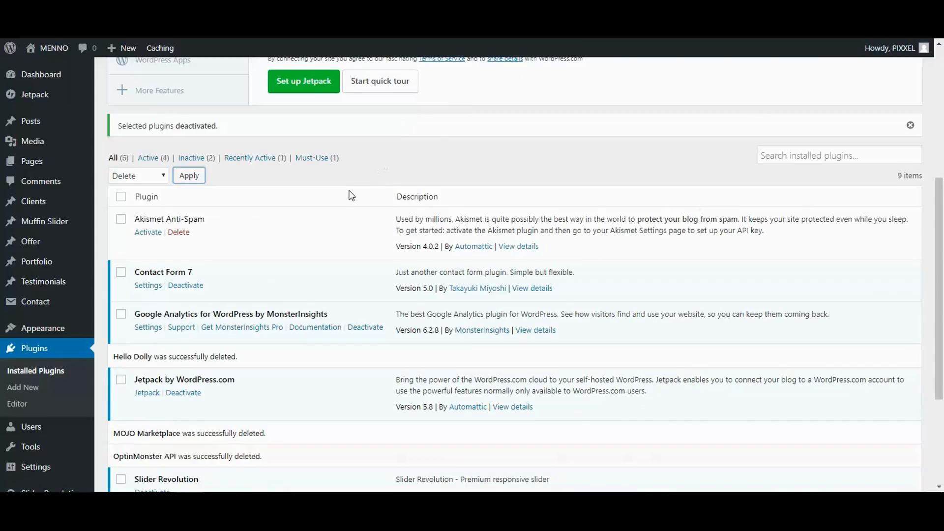
scroll(321, 212, "down", 3)
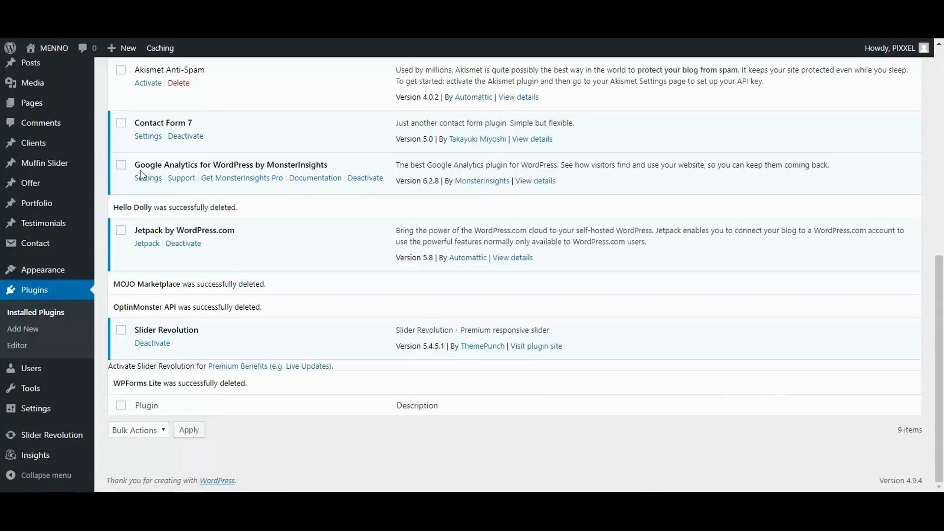
Step: Deactivate Google Analytics by MonsterInsights without feedback, delete it, and dismiss the Slider Revolution notice
left_click(351, 178)
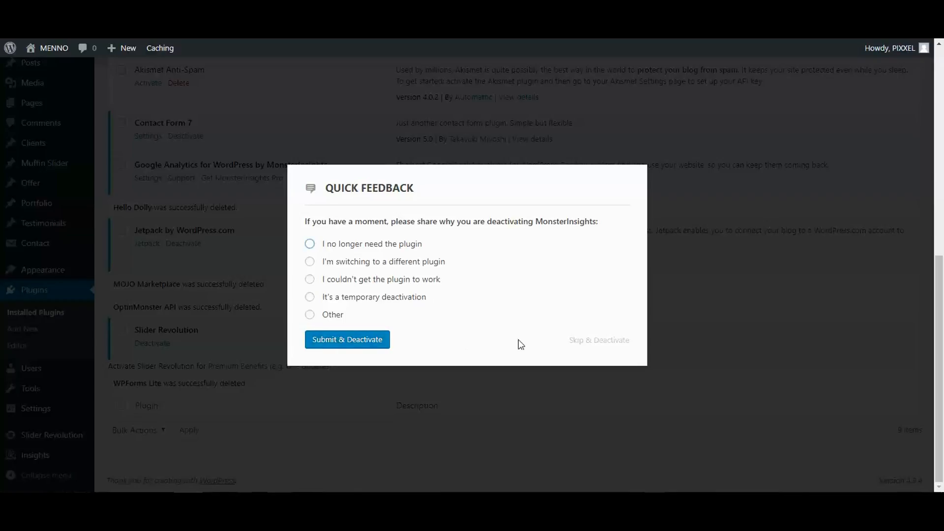
left_click(585, 344)
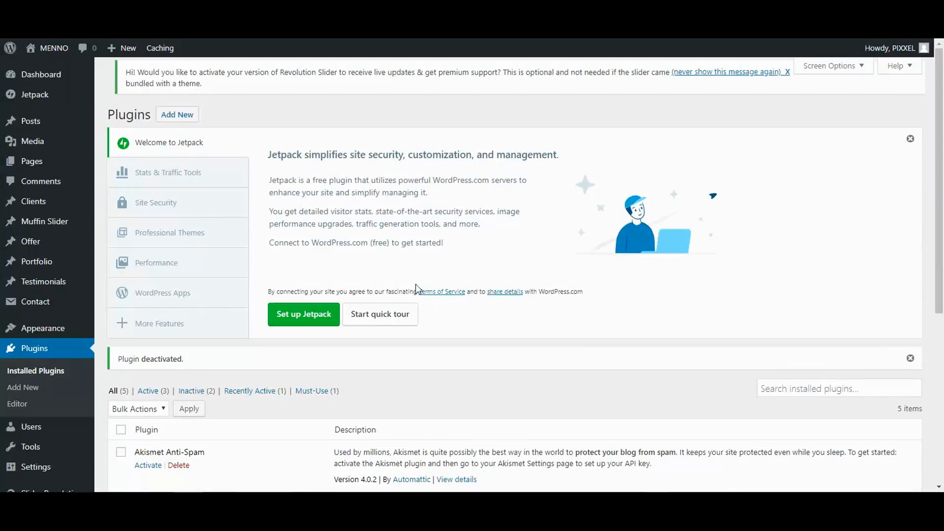
scroll(212, 322, "down", 6)
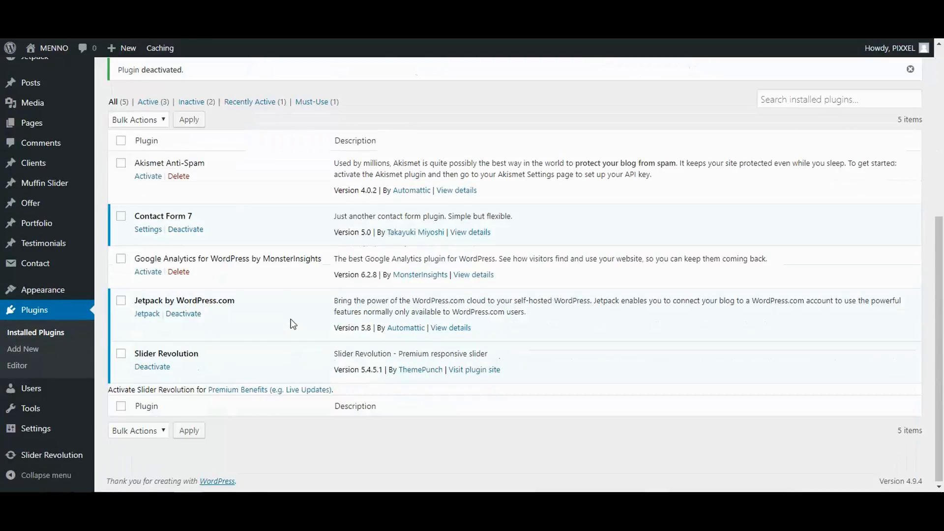
left_click(178, 272)
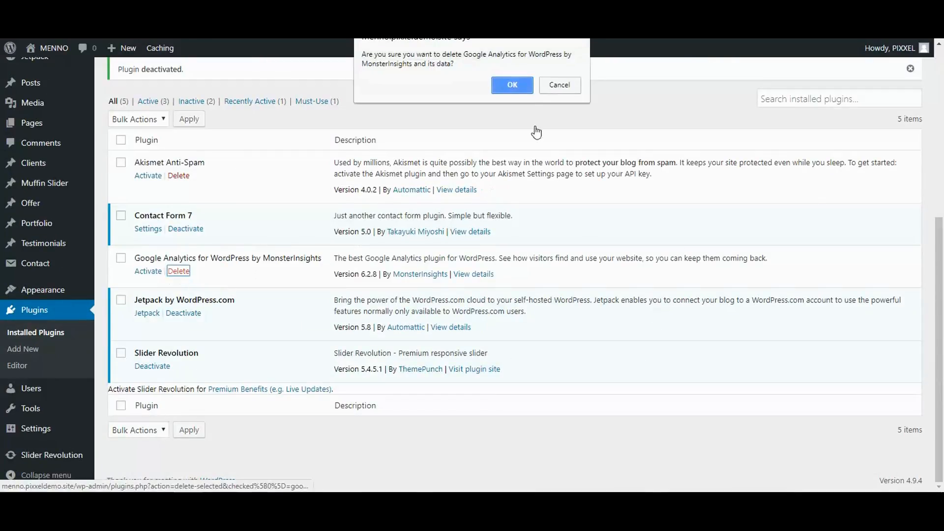
left_click(513, 85)
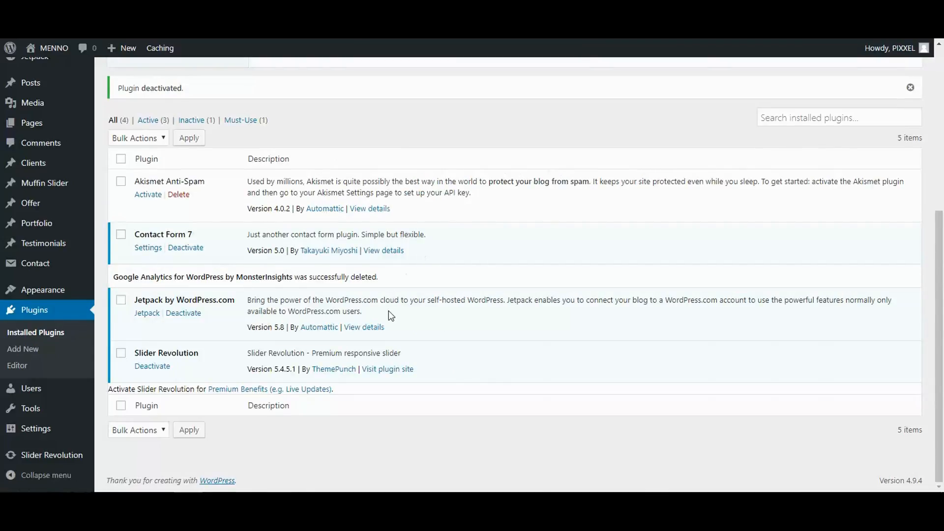
scroll(436, 283, "up", 6)
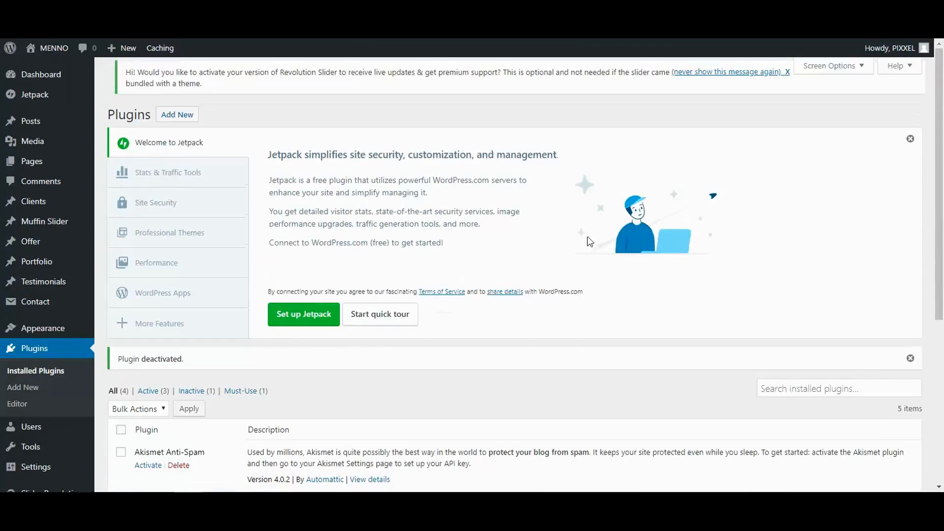
left_click(910, 140)
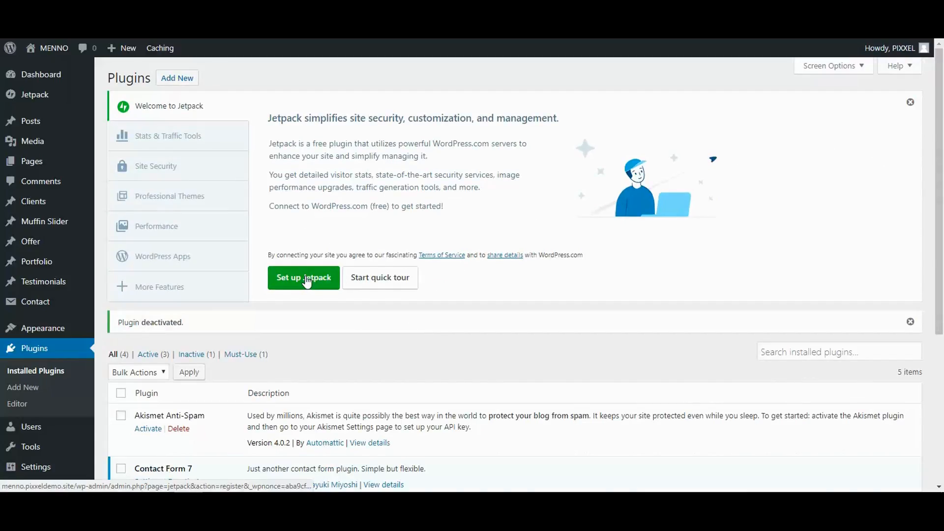
left_click(182, 80)
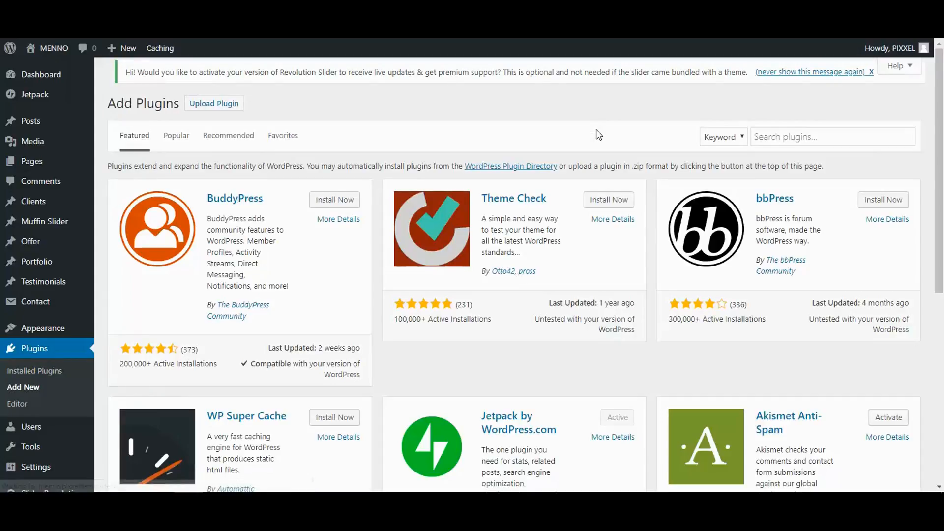
Step: Search the plugin directory for 'easy social sharing' and install the Easy Social Sharing plugin
left_click(770, 140)
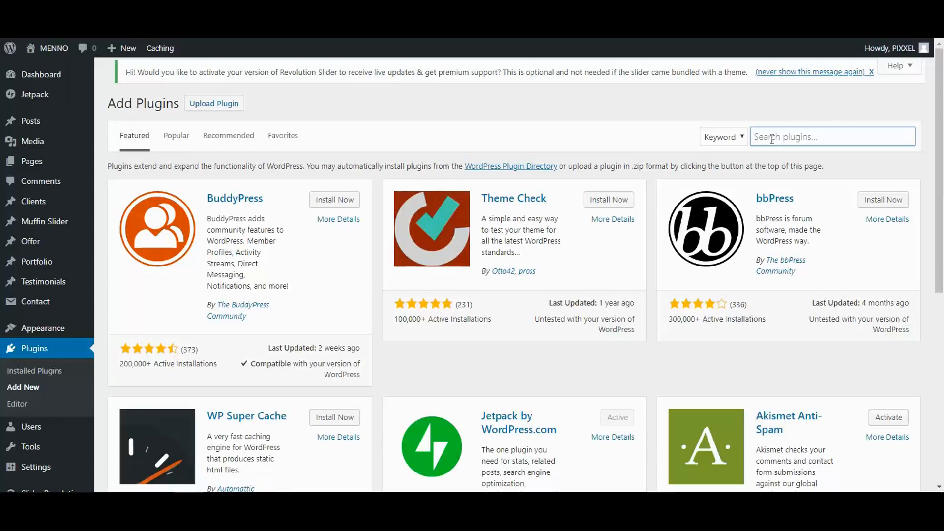
type("easy")
key("Return")
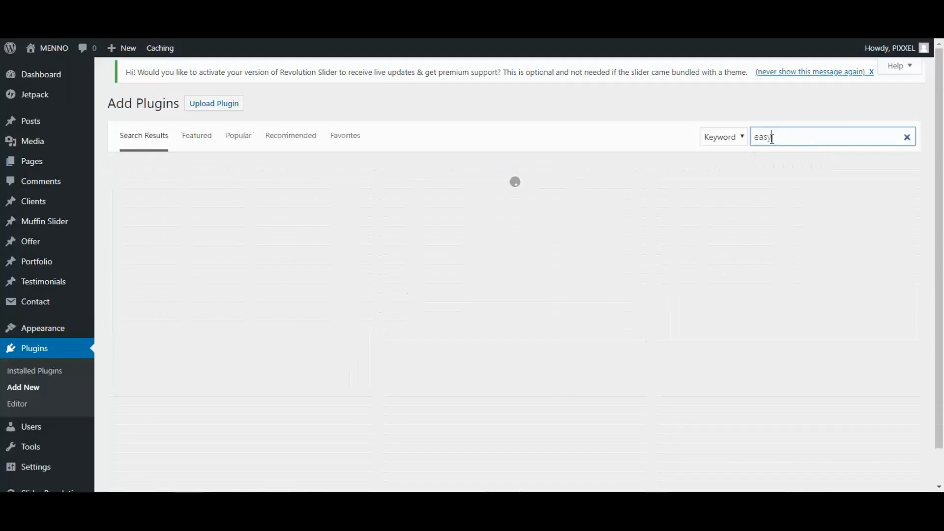
type("y social sharing")
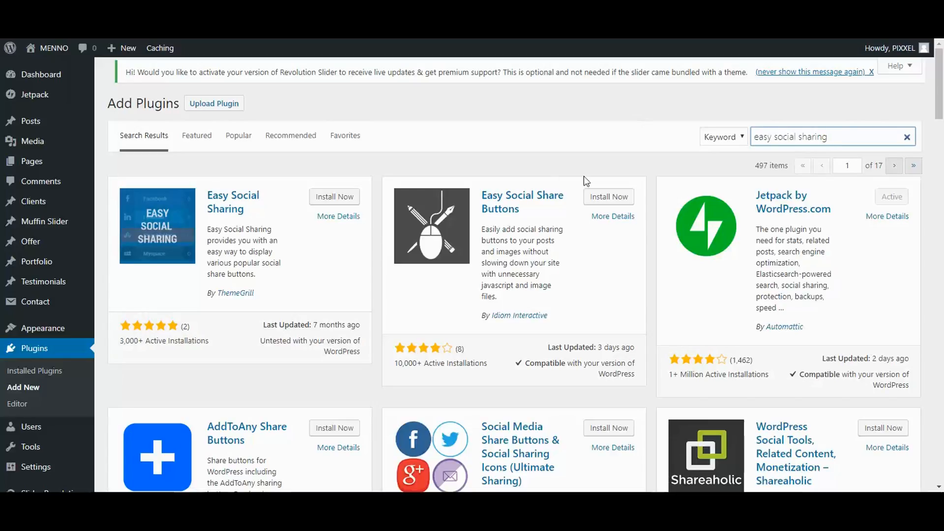
left_click(341, 200)
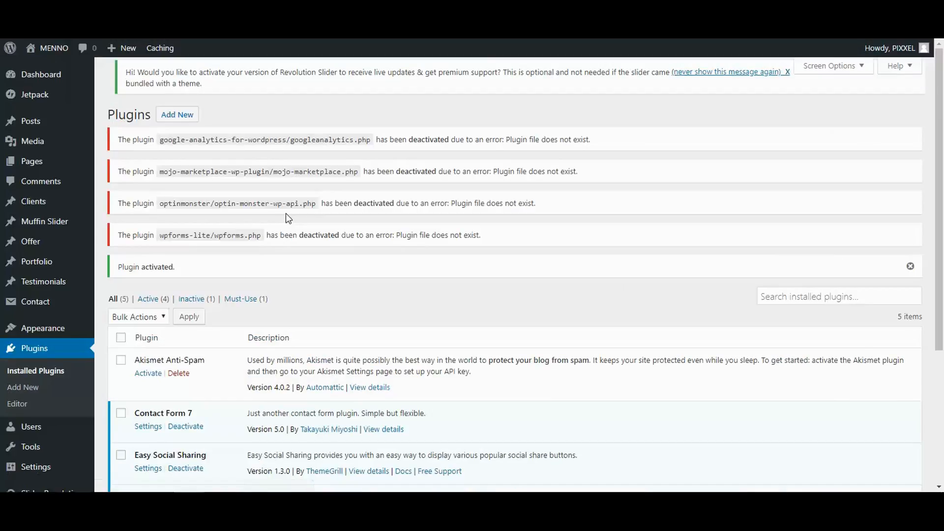
scroll(352, 282, "down", 1)
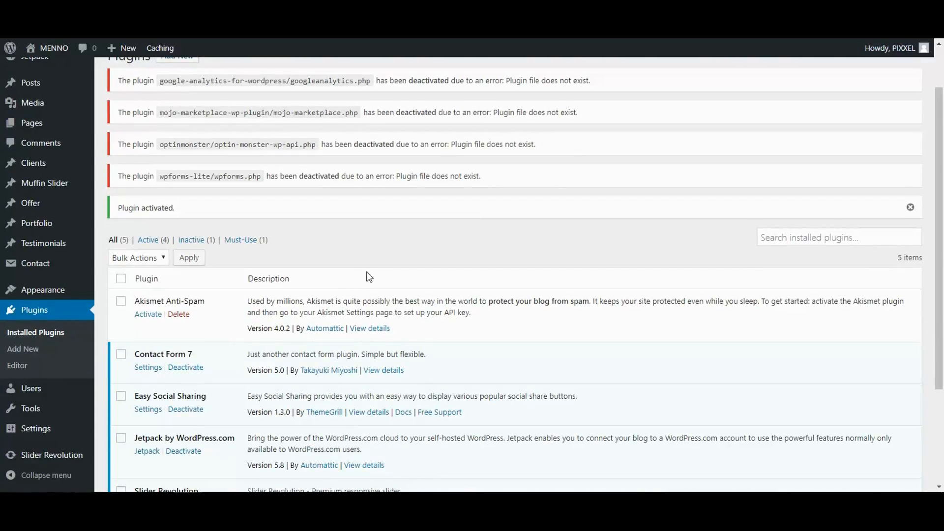
scroll(389, 229, "down", 3)
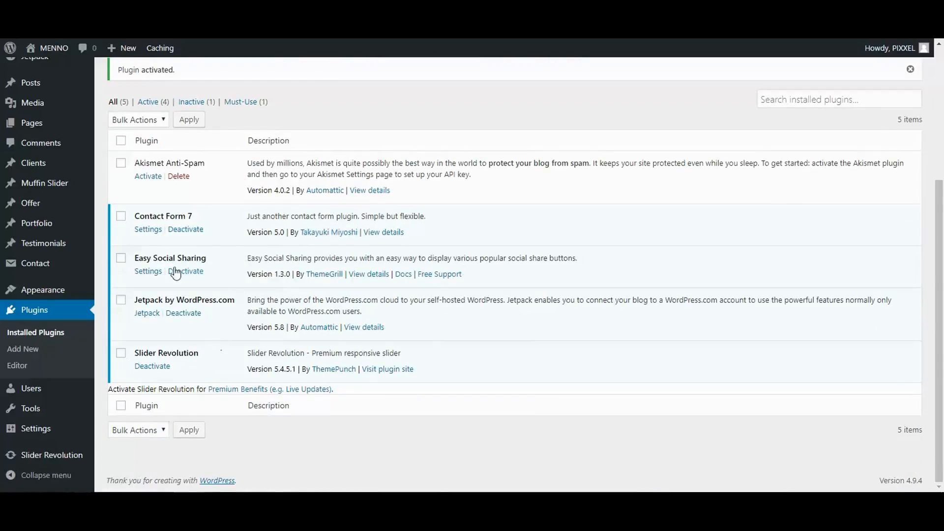
left_click(147, 271)
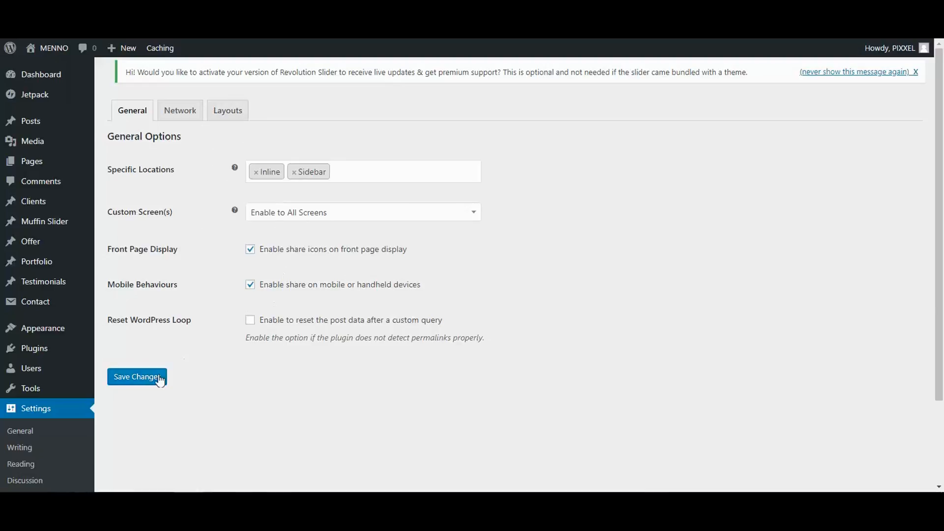
scroll(32, 388, "down", 2)
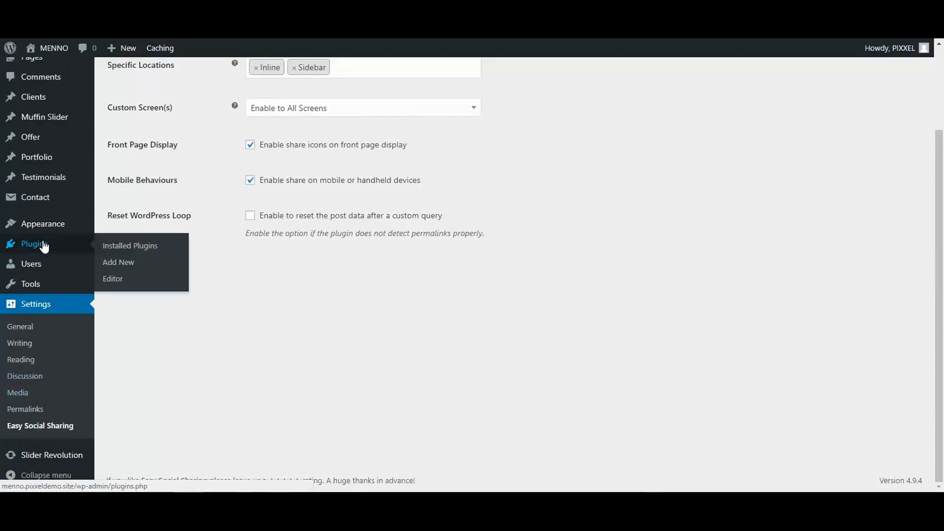
left_click(43, 244)
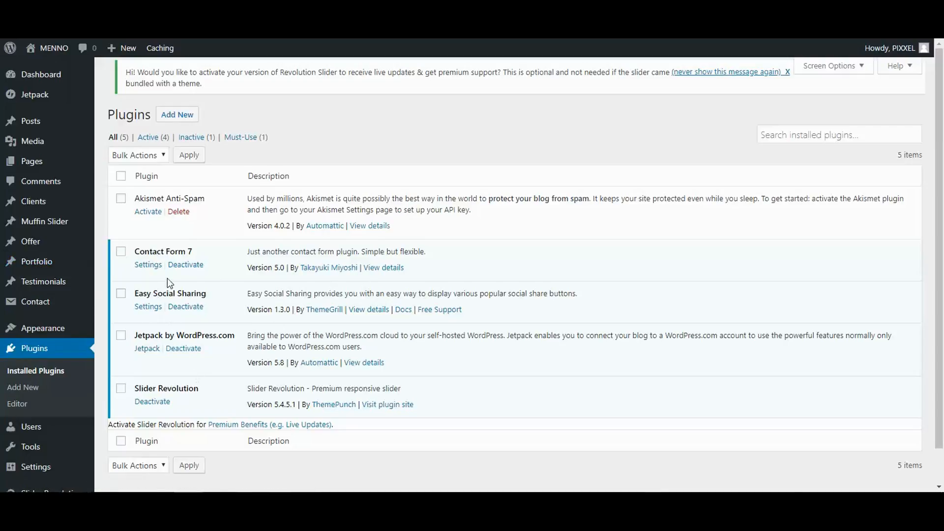
Step: Dismiss the spam and mail notice and open Contact form 1 for editing
left_click(149, 265)
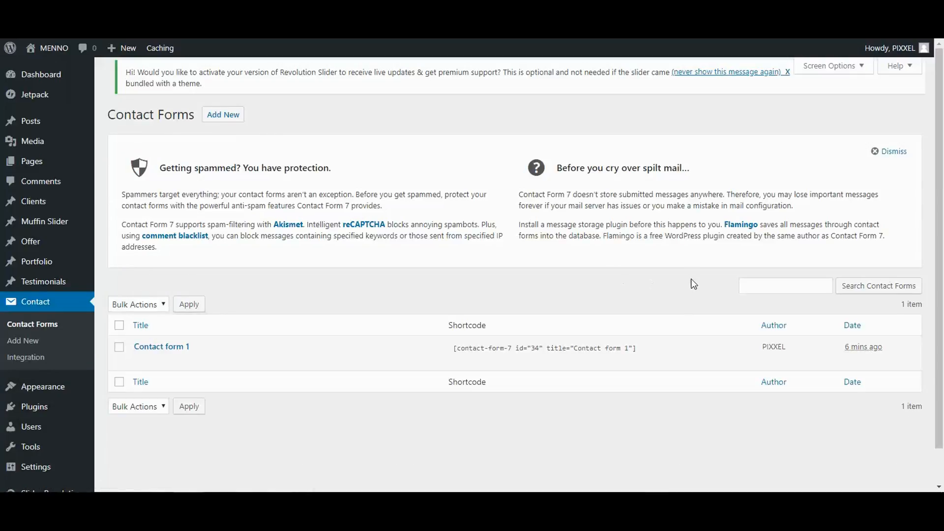
left_click(895, 151)
mouse_move(164, 211)
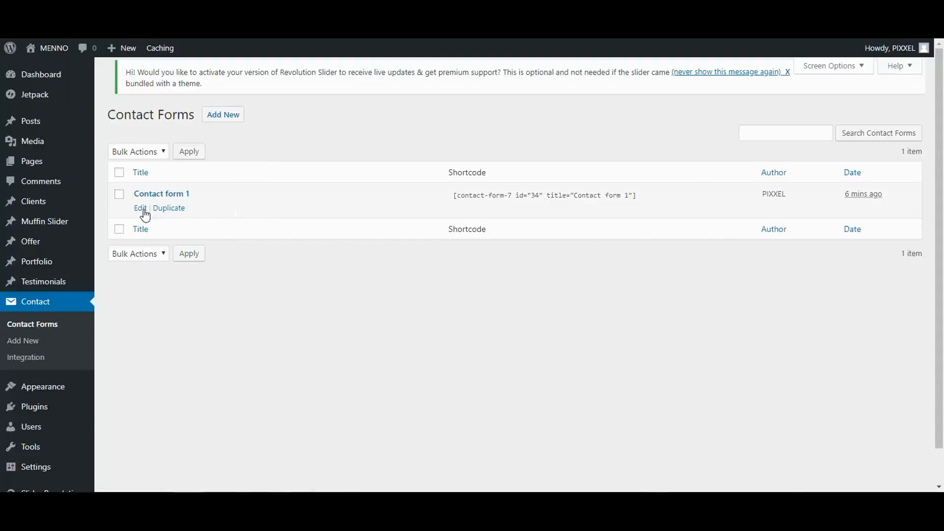
left_click(142, 208)
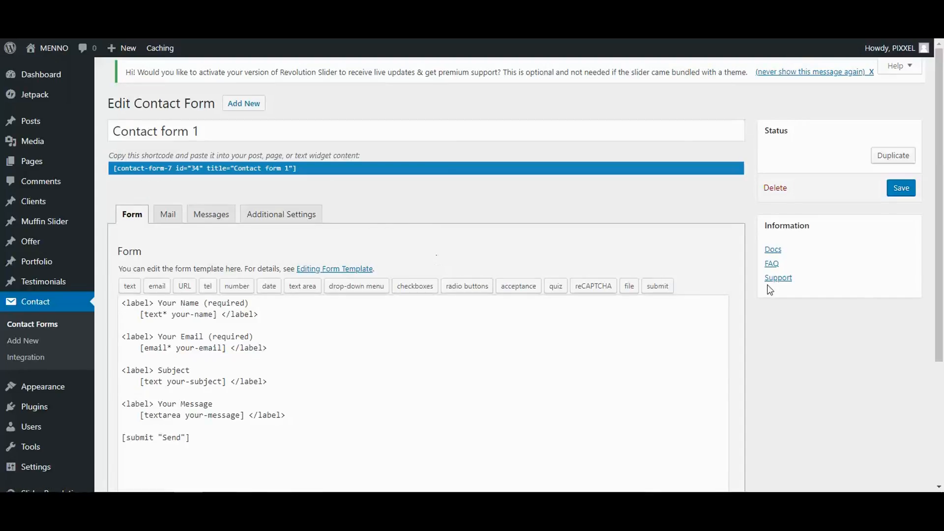
scroll(526, 334, "down", 4)
scroll(529, 343, "up", 5)
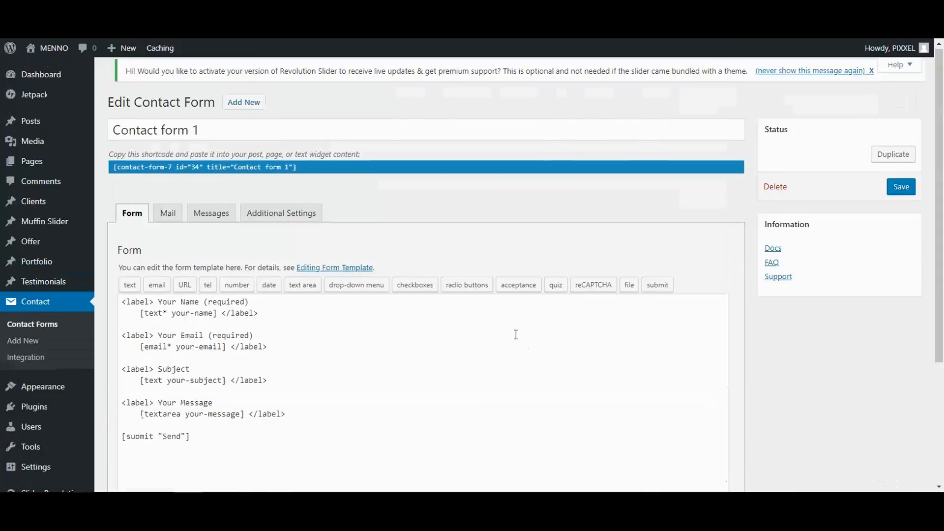
Step: Review the Mail tab, then copy the shortcode [contact-form-7 id="34" title="Contact form 1"]
left_click(172, 216)
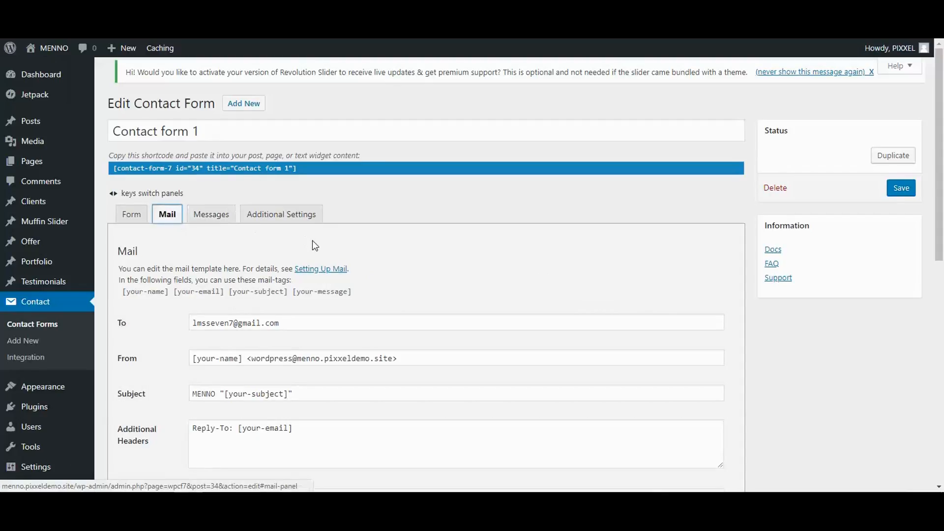
scroll(311, 243, "down", 1)
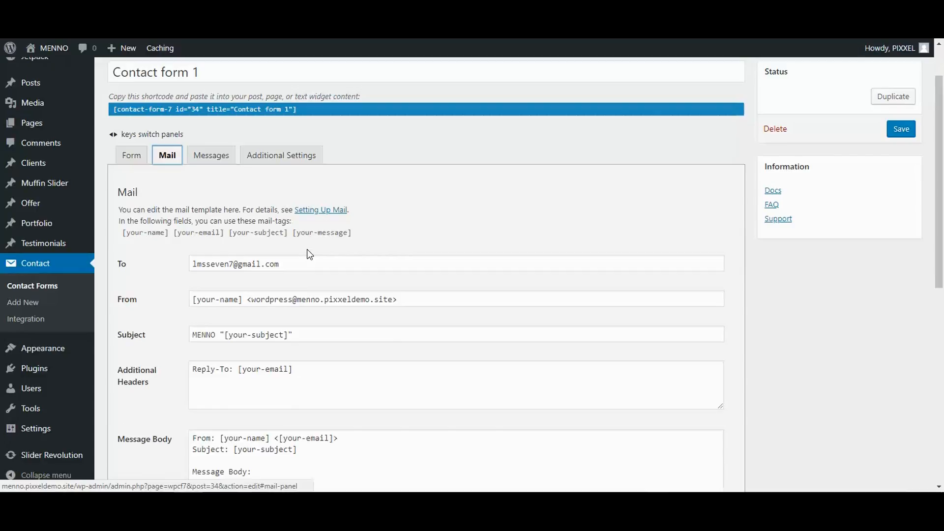
left_click(130, 155)
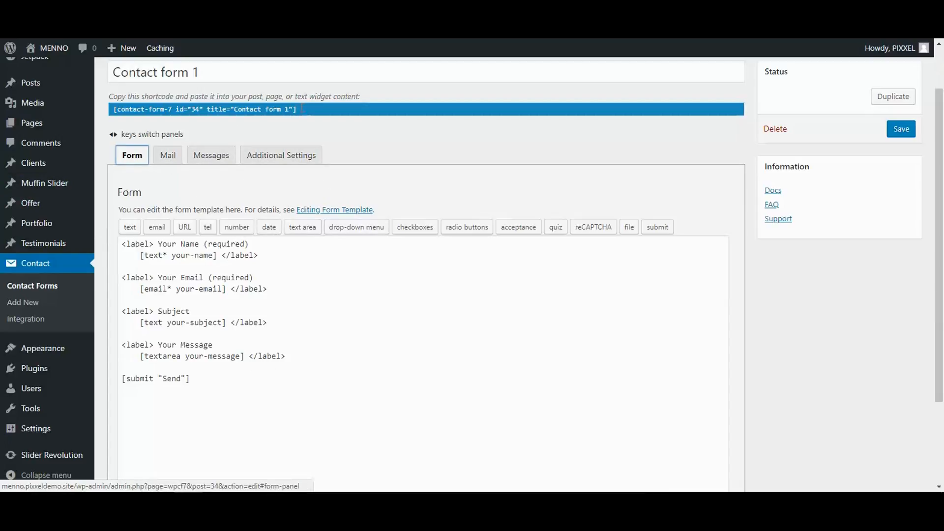
left_click(301, 112)
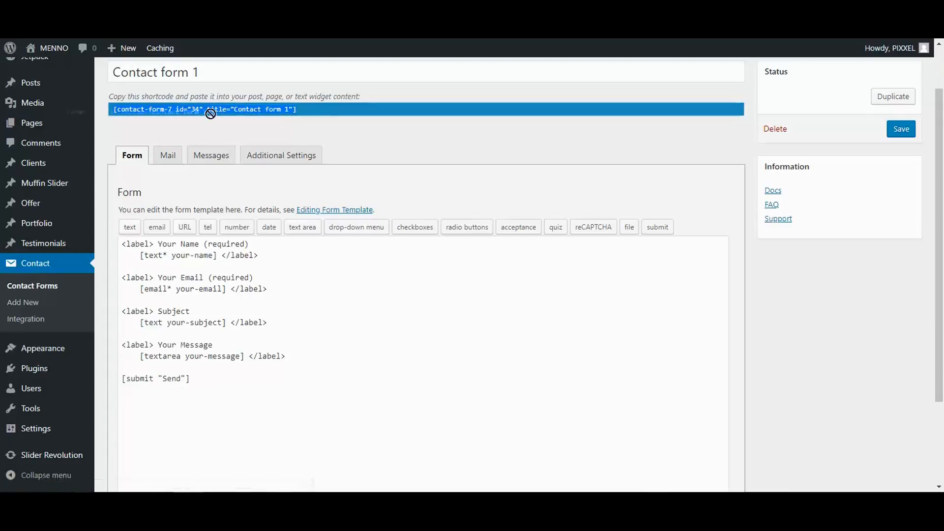
right_click(247, 109)
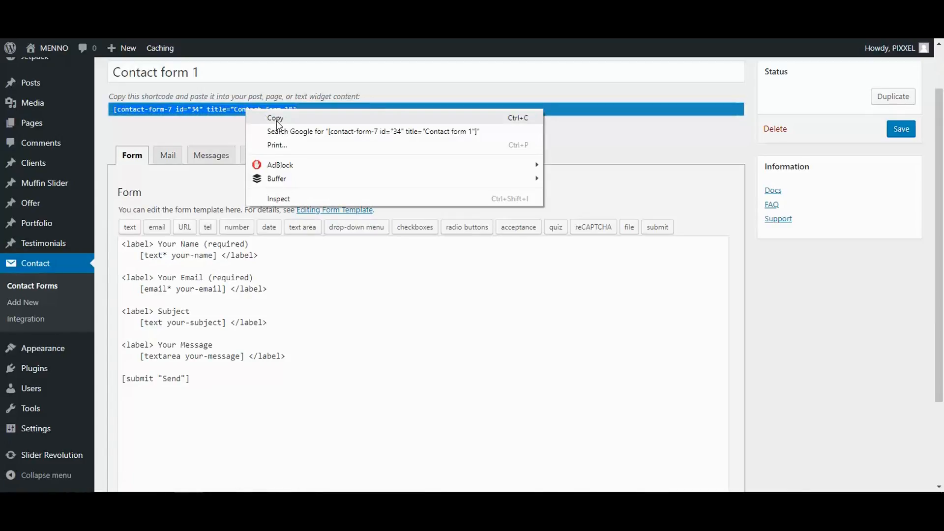
left_click(276, 120)
Step: Paste the Contact form 1 shortcode into the CONTACT page and update it
left_click(40, 126)
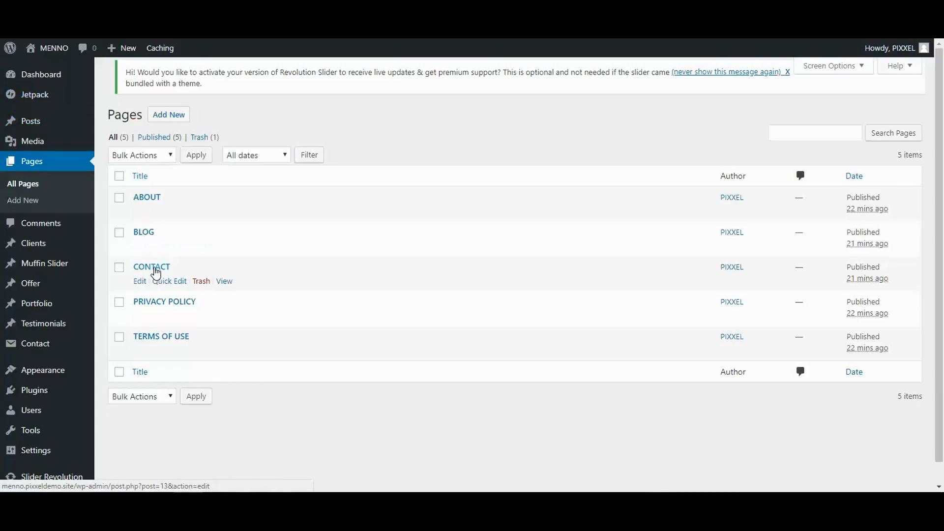
left_click(138, 281)
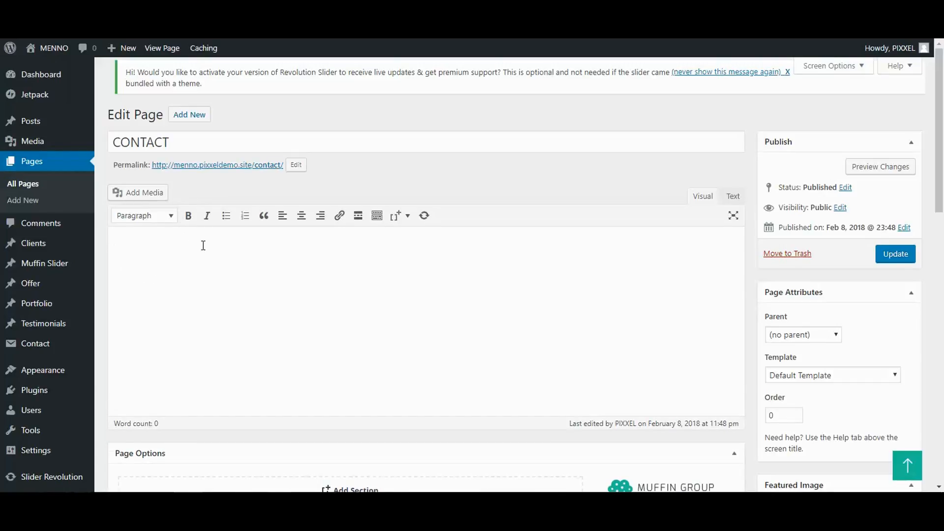
key("ctrl+v")
left_click(894, 255)
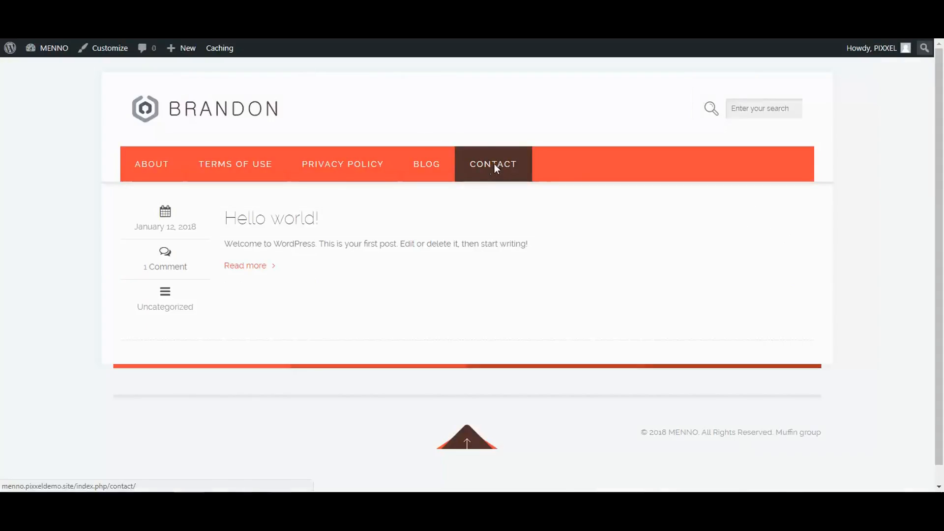
Step: Check the contact form and share buttons on the live Contact page, then return home
left_click(495, 167)
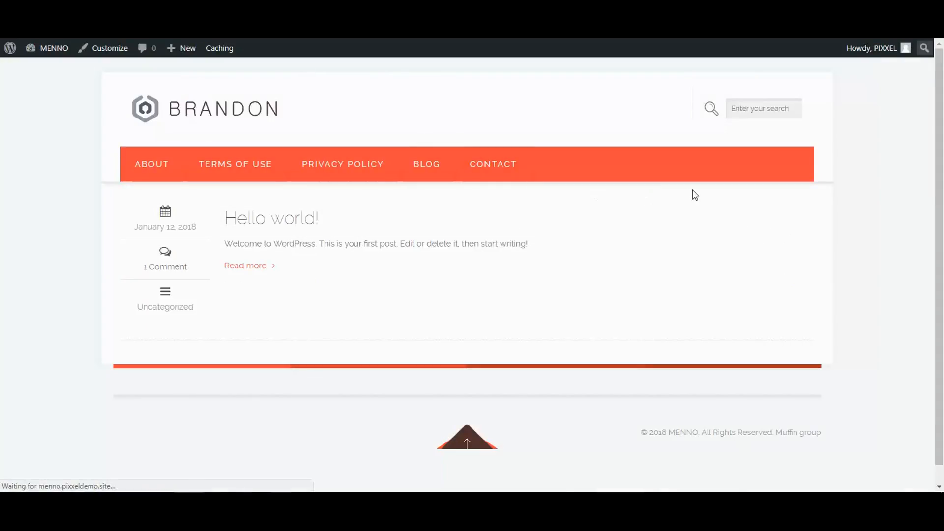
scroll(99, 269, "down", 5)
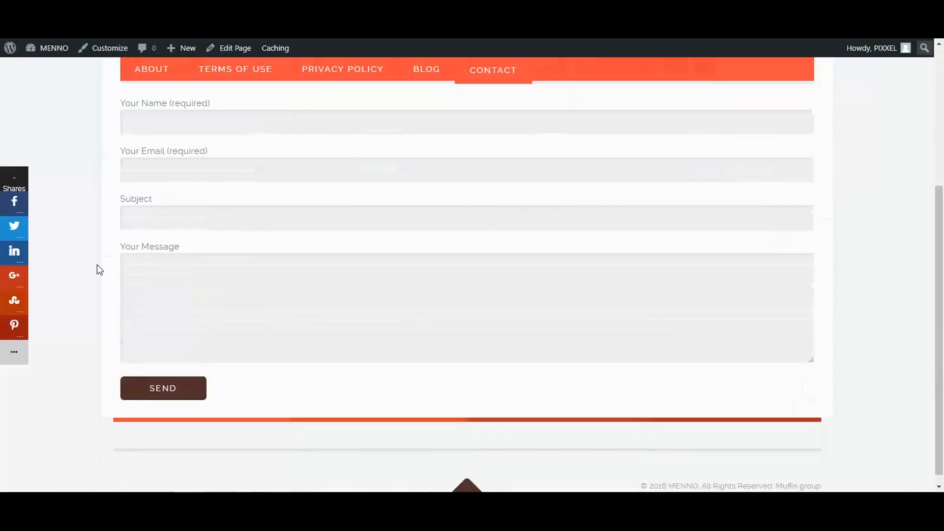
scroll(217, 280, "up", 5)
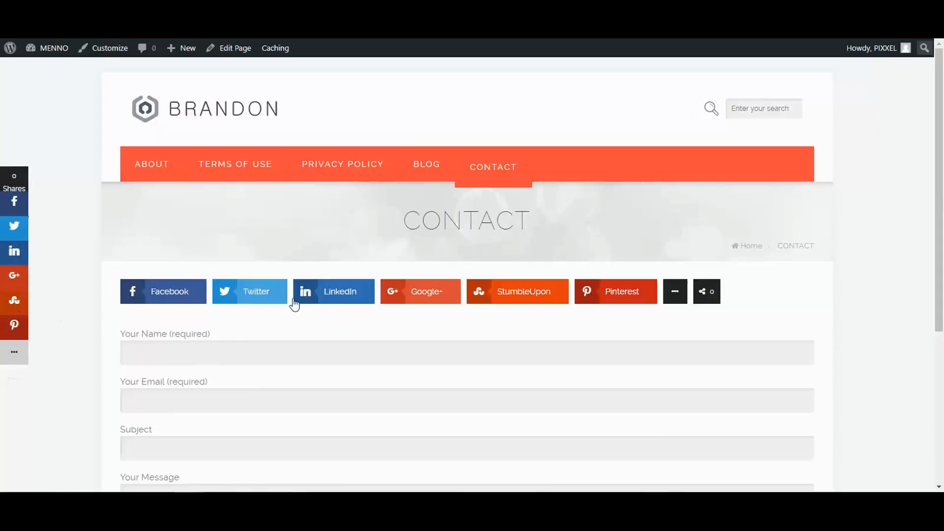
left_click(146, 112)
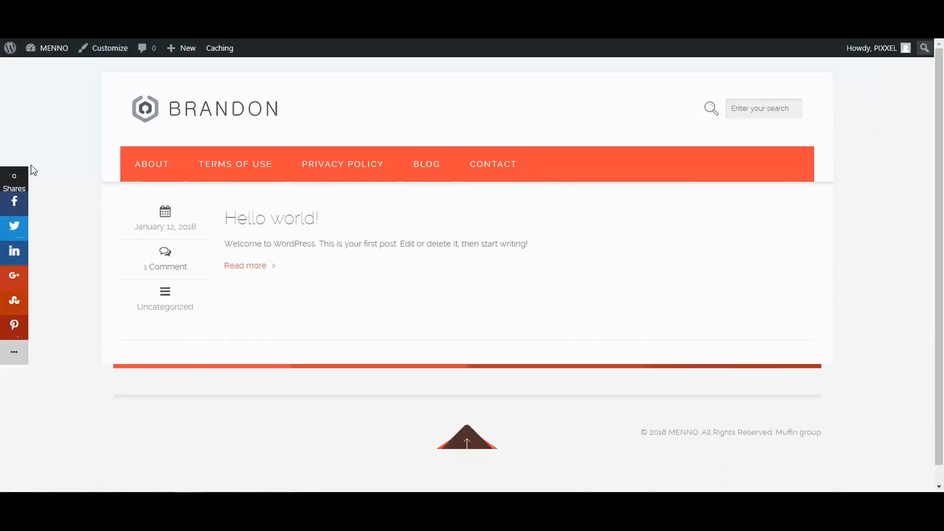
scroll(665, 365, "down", 1)
scroll(667, 370, "up", 1)
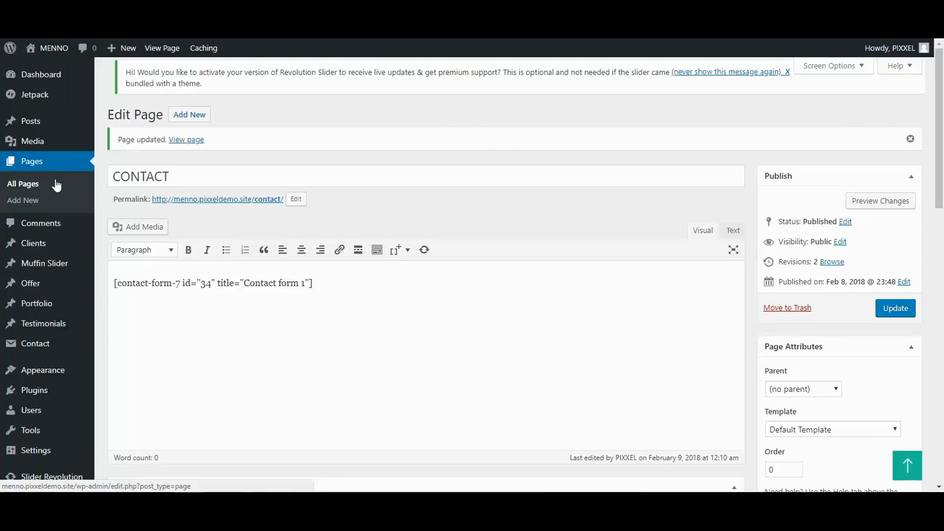
Step: Go to Installed Plugins and open Jetpack by WordPress.com's welcome page
mouse_move(38, 390)
left_click(3, 390)
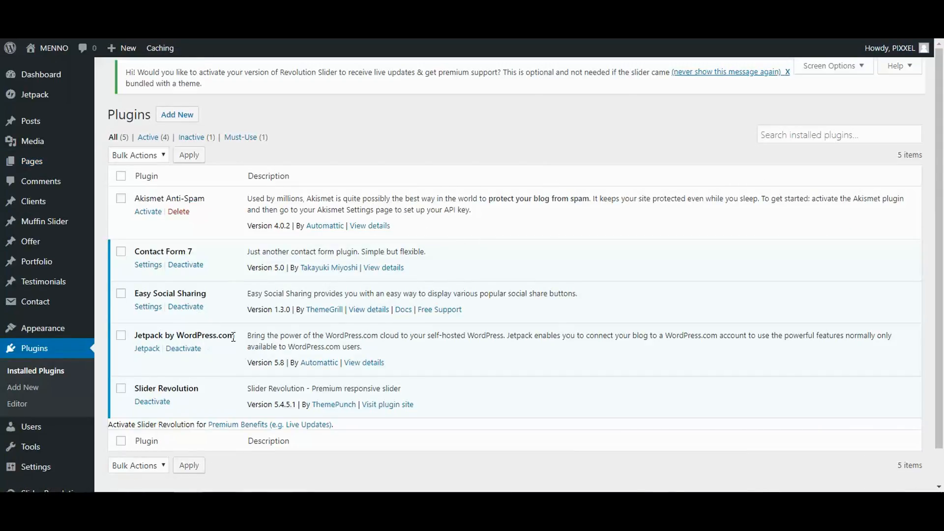
left_click(138, 350)
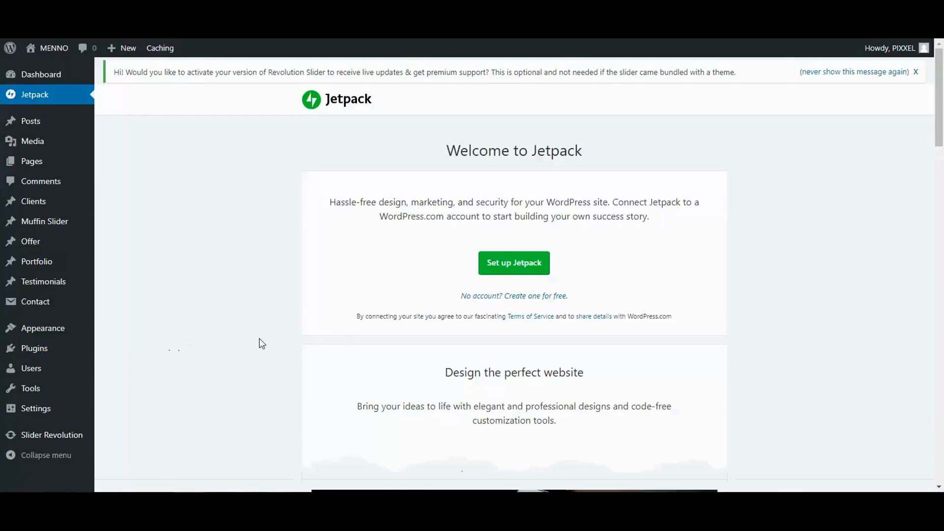
scroll(627, 267, "down", 13)
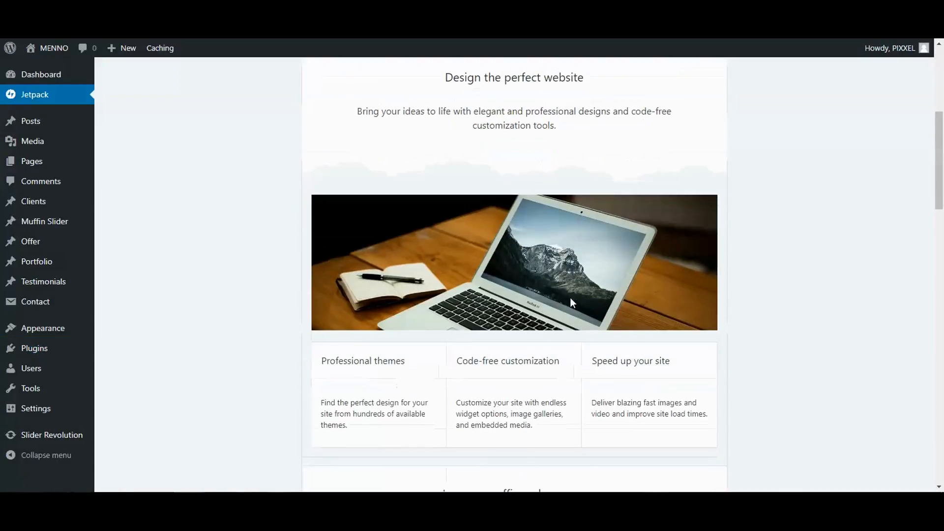
scroll(582, 309, "up", 12)
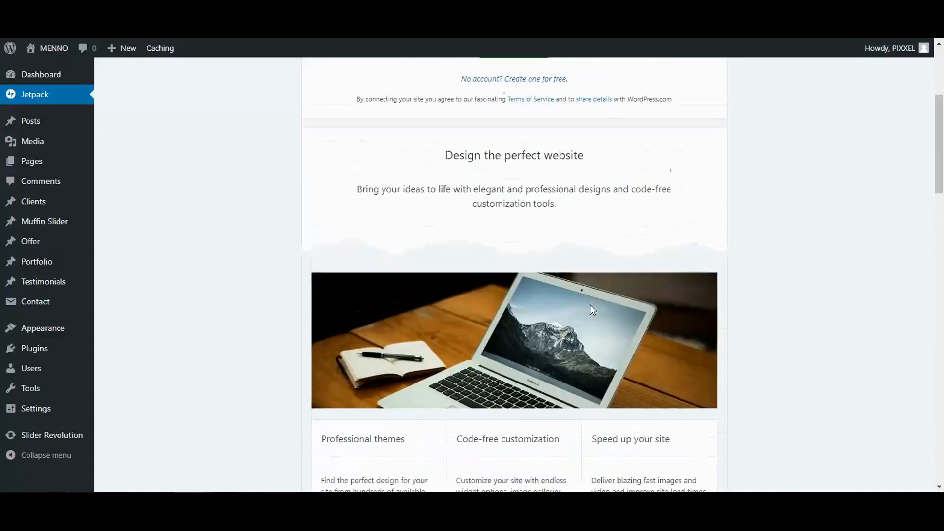
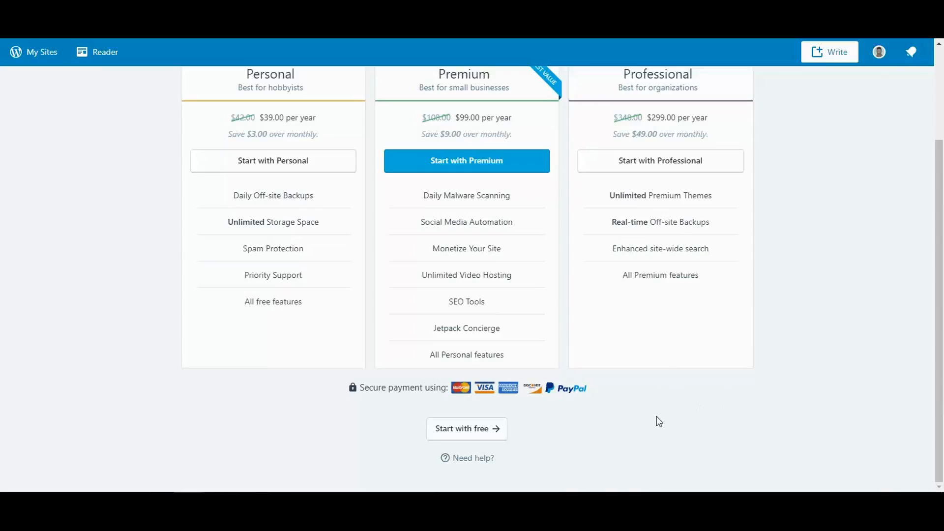
Step: Choose the free Jetpack plan and dismiss the welcome overlay to reach the Jetpack dashboard
left_click(467, 431)
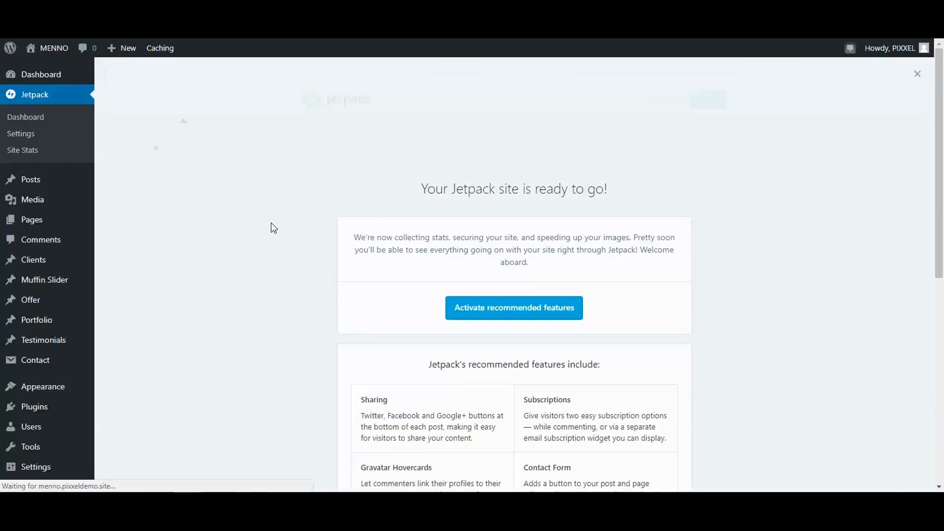
scroll(778, 262, "down", 4)
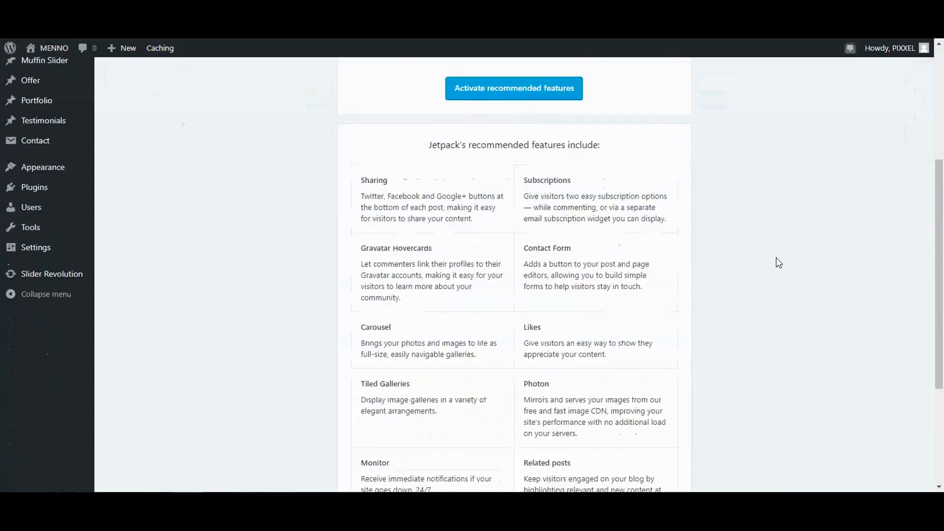
scroll(778, 262, "down", 3)
scroll(772, 260, "up", 7)
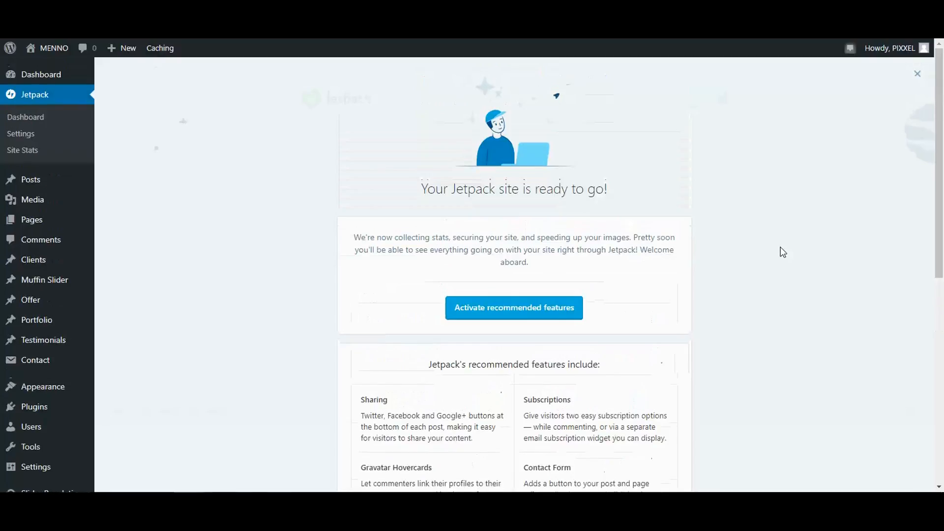
left_click(917, 74)
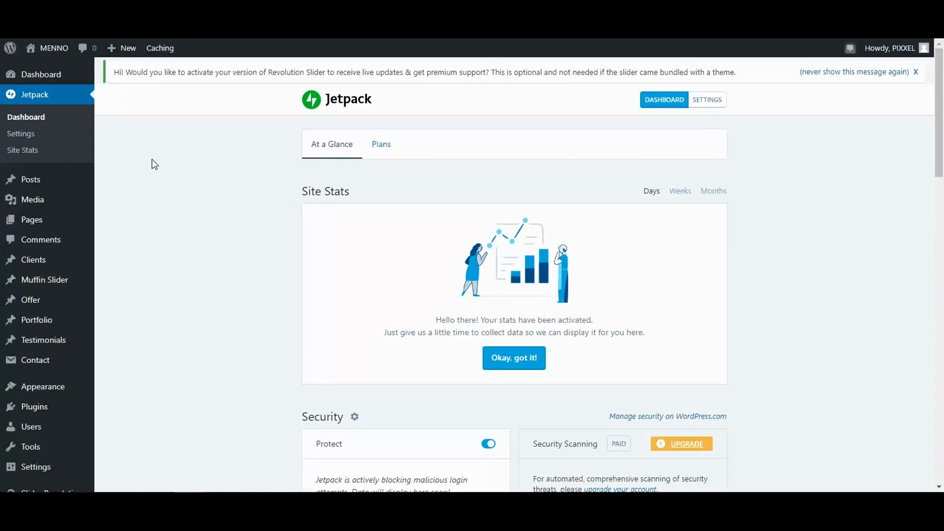
mouse_move(40, 390)
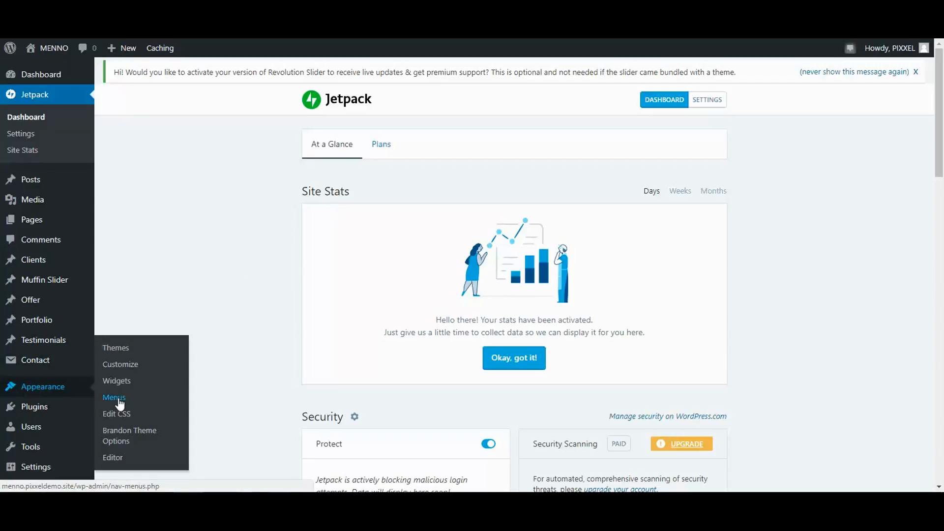
Step: In Appearance > Menus, create a new menu named PRIMARY MENU
left_click(118, 398)
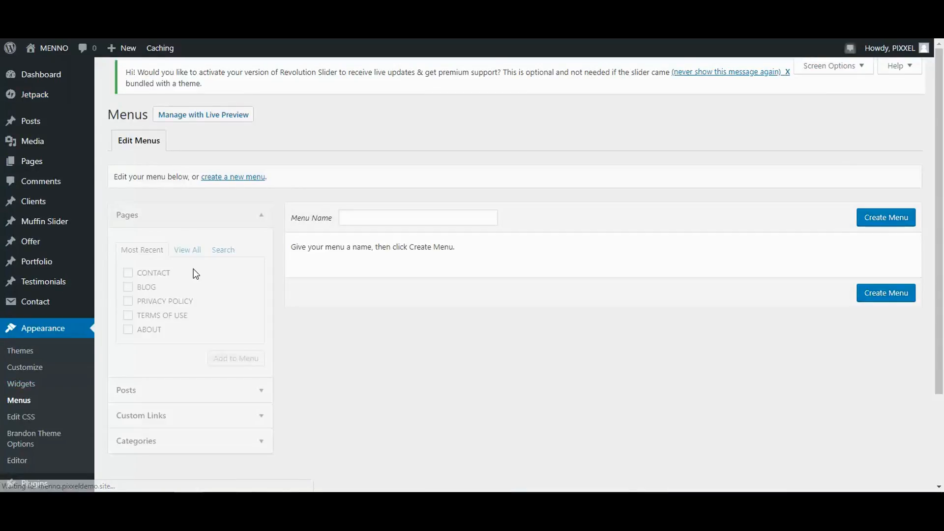
left_click(248, 178)
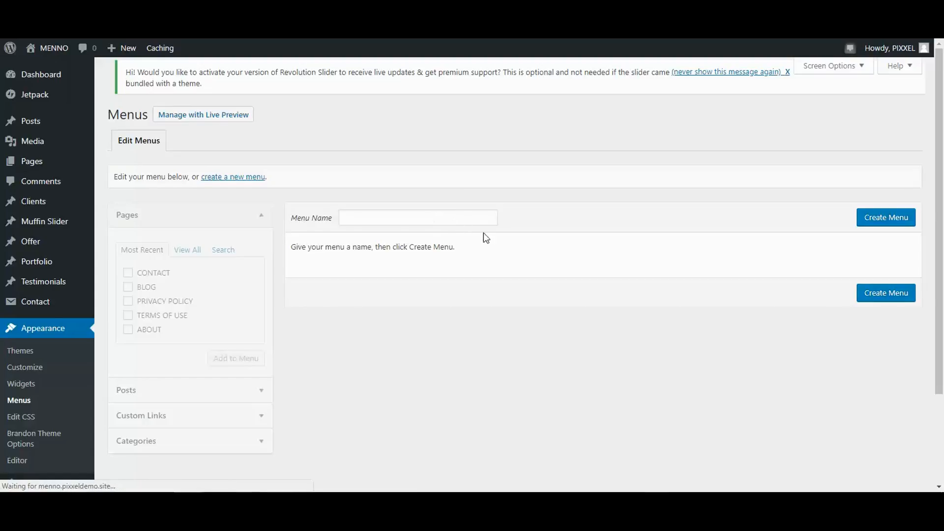
type("PRIMARY MENU")
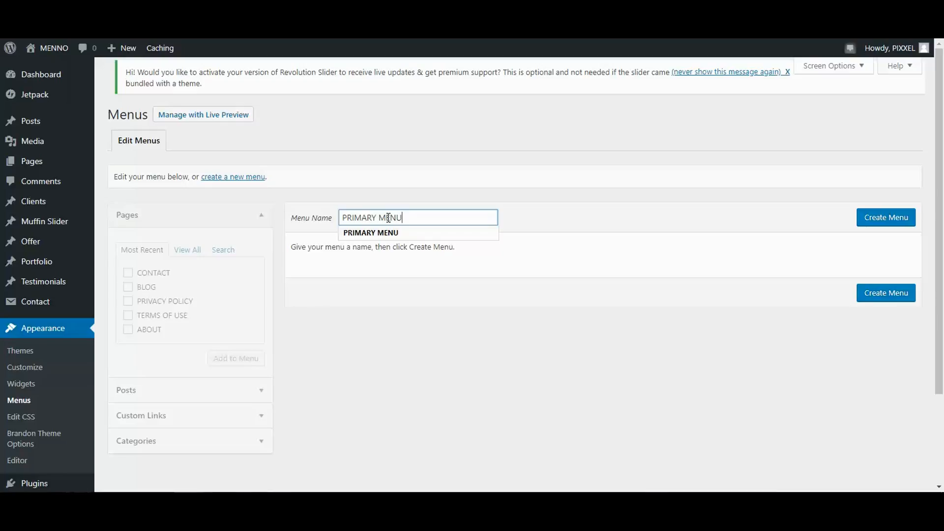
left_click(883, 218)
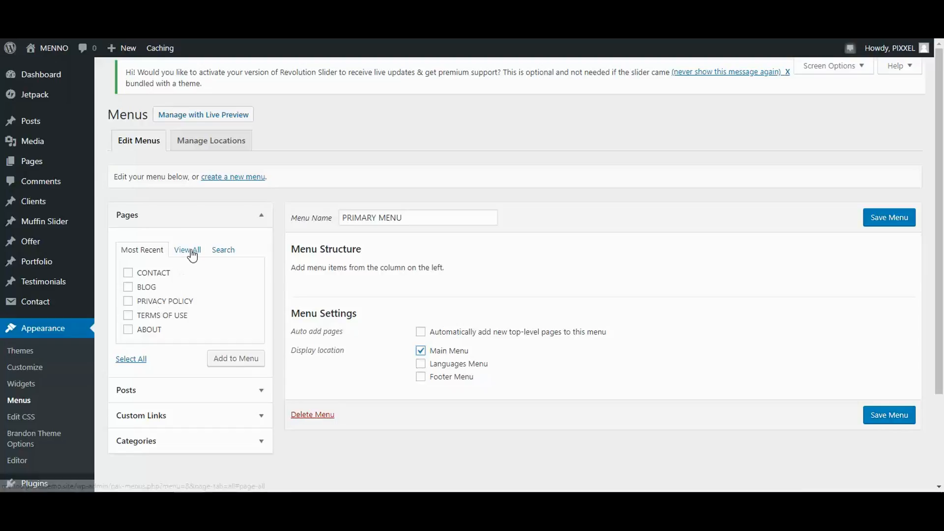
Step: Add the GEAR, LIFESTYLE, MEN'S STYLE and GROOMING categories to PRIMARY MENU
left_click(164, 444)
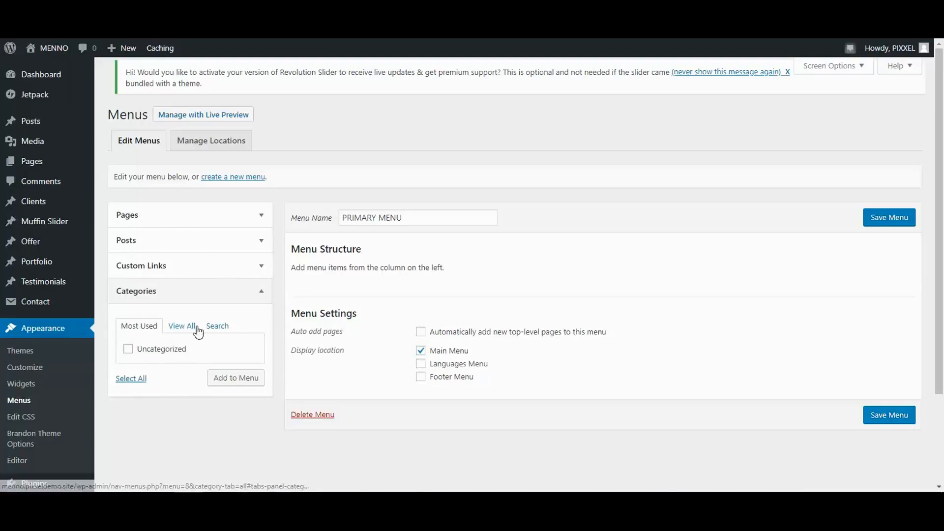
left_click(191, 334)
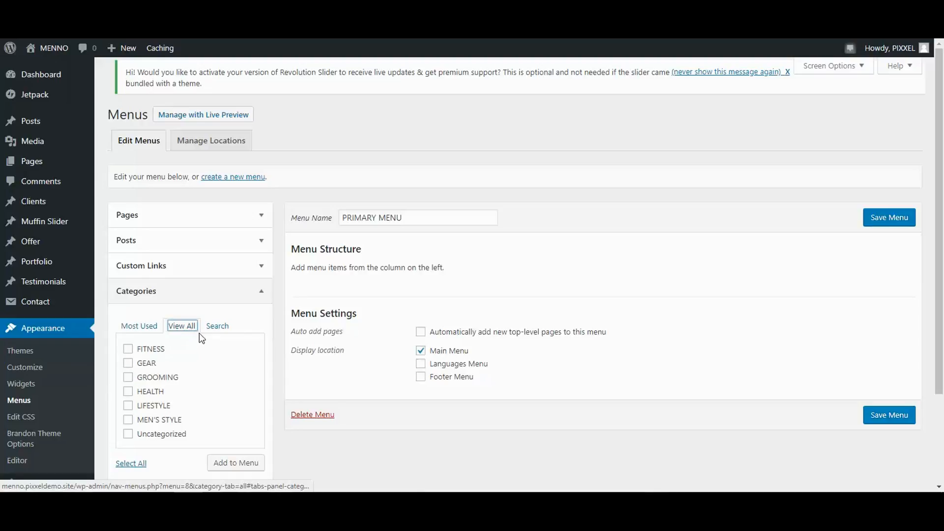
left_click(129, 364)
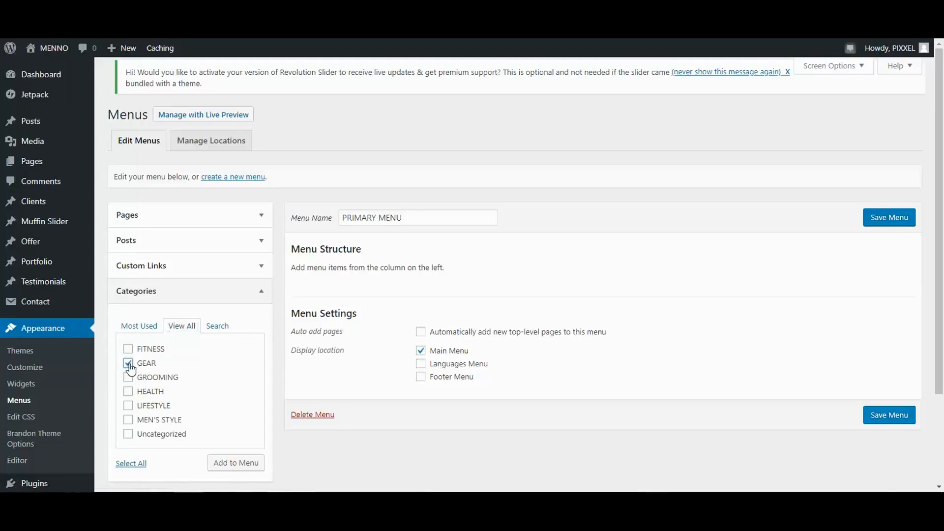
left_click(129, 406)
left_click(128, 420)
left_click(130, 378)
left_click(234, 464)
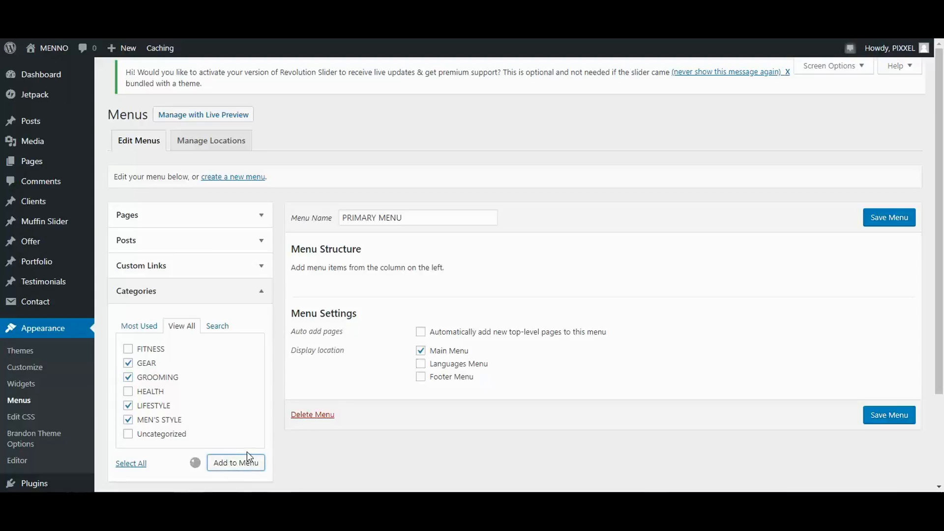
Step: Add the CONTACT and ABOUT pages, nest GROOMING under GEAR, and save the menu
left_click(238, 220)
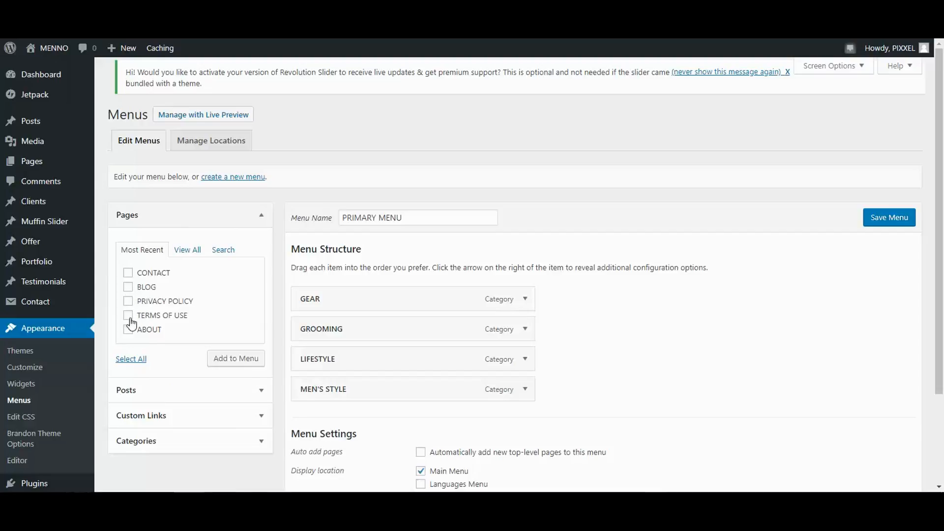
left_click(128, 272)
left_click(217, 358)
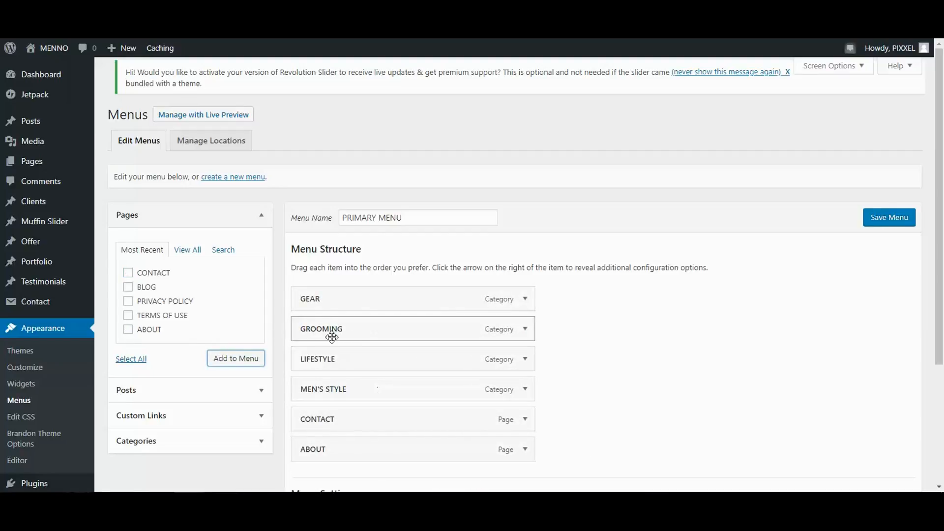
scroll(540, 321, "down", 1)
scroll(418, 324, "up", 1)
left_click_drag(327, 329, 350, 334)
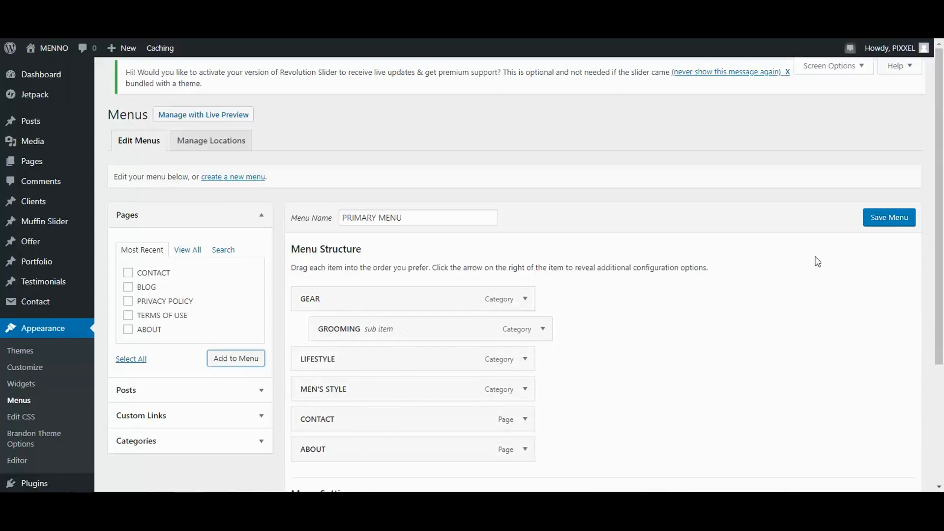
left_click(885, 221)
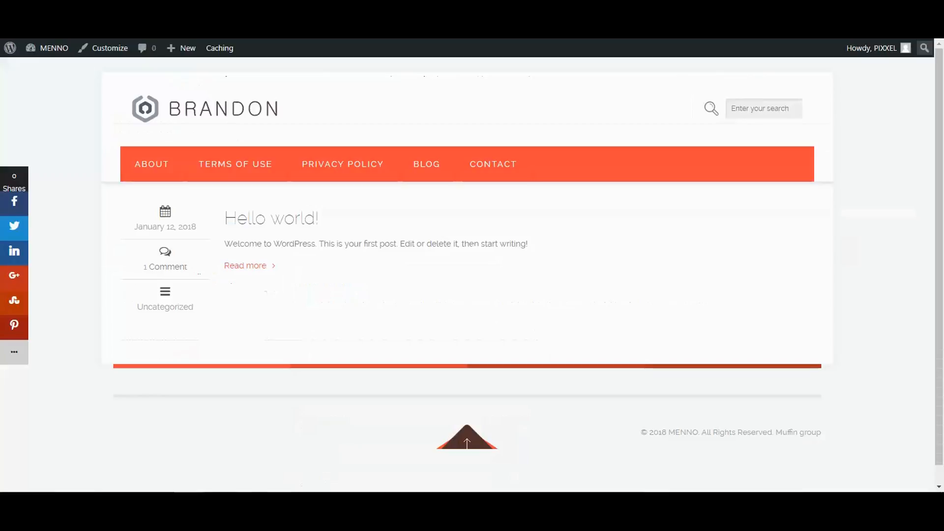
Step: Reload the site to check the new menu's dropdown, then return to the menu editor
key("F5")
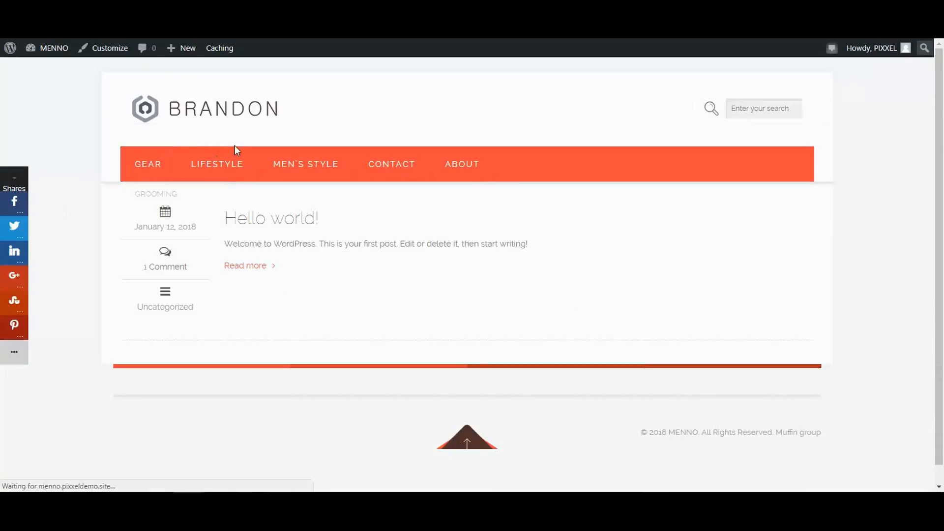
mouse_move(141, 172)
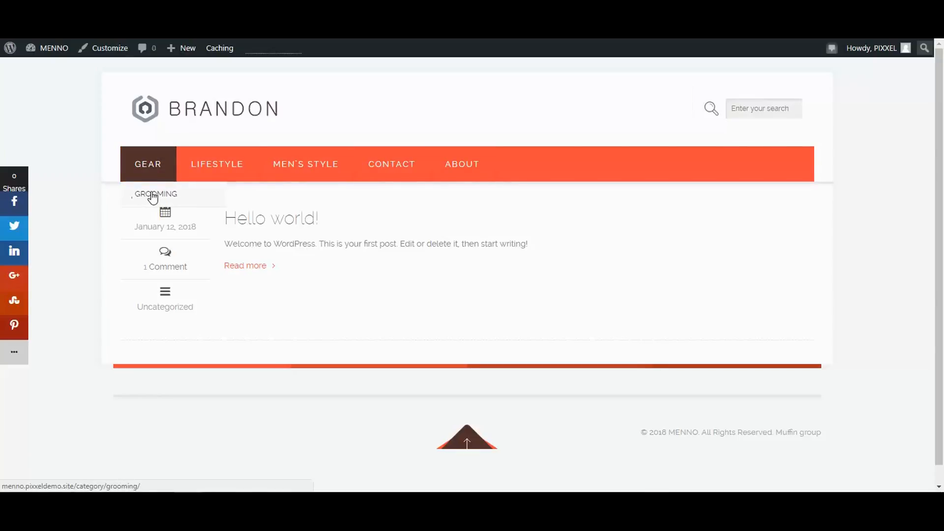
left_click(211, 10)
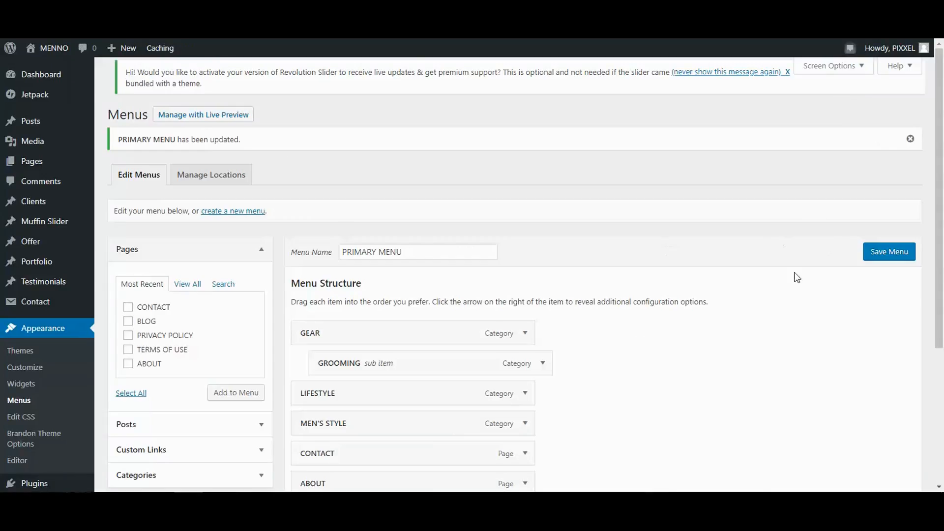
scroll(796, 278, "down", 1)
Step: Move GROOMING back to top level and ABOUT above CONTACT, then save PRIMARY MENU
left_click_drag(470, 304, 436, 309)
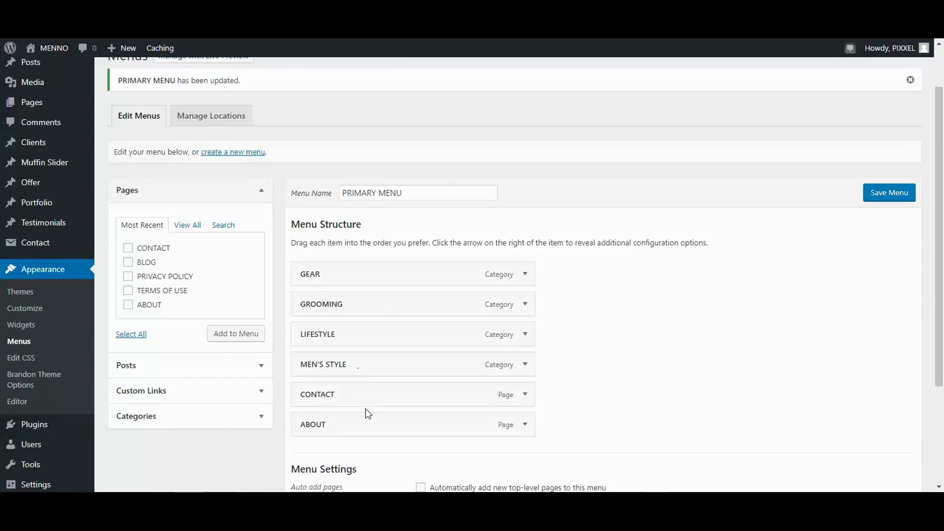
left_click_drag(354, 423, 336, 403)
scroll(600, 316, "down", 1)
scroll(660, 295, "up", 1)
left_click(880, 197)
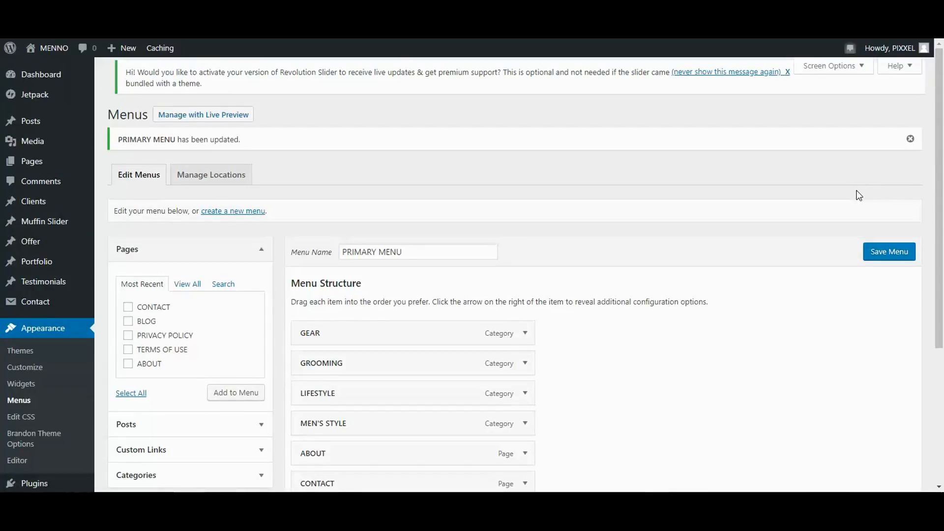
Step: Create two new empty menus named FOOTER 1 and FOOTER 2
left_click(222, 212)
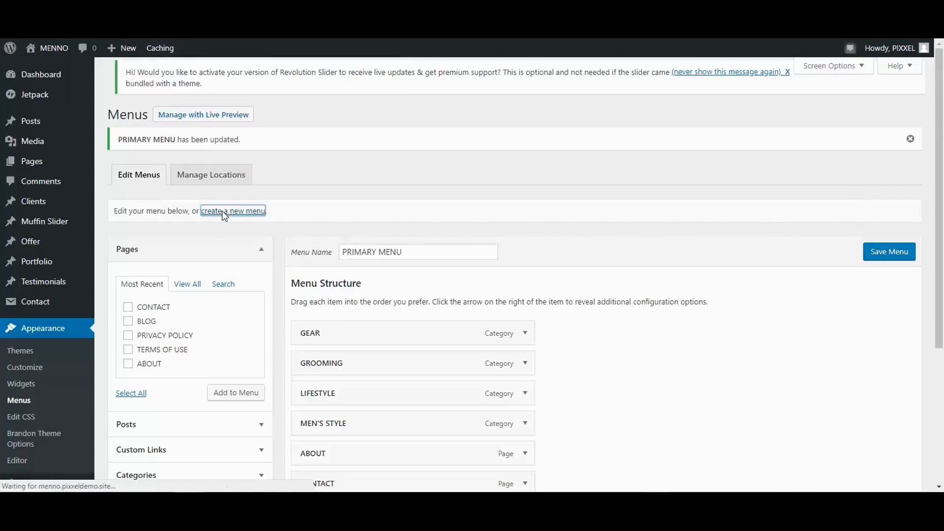
left_click(370, 216)
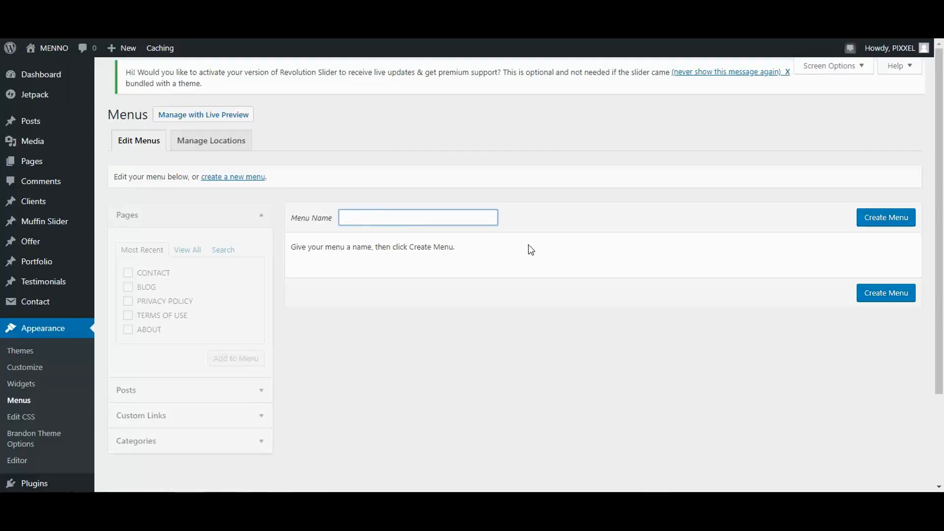
type("FOOTER")
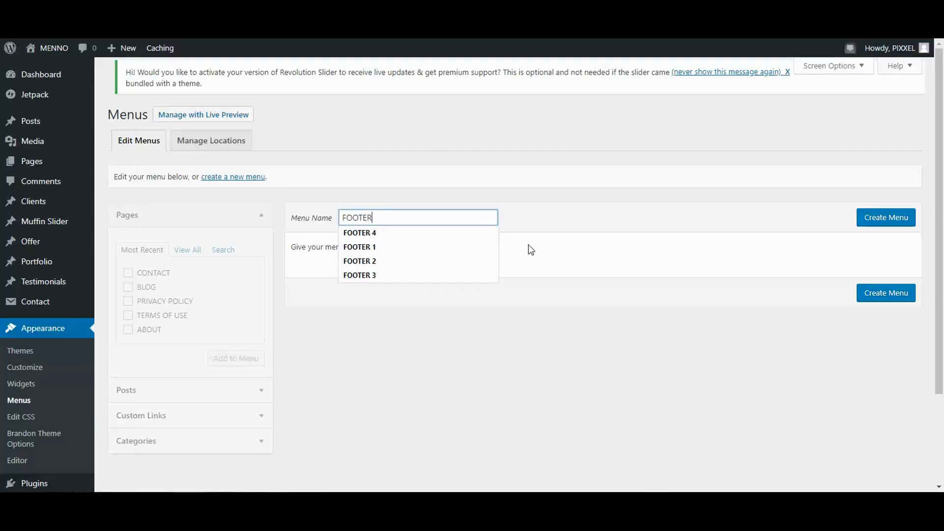
type(" 1")
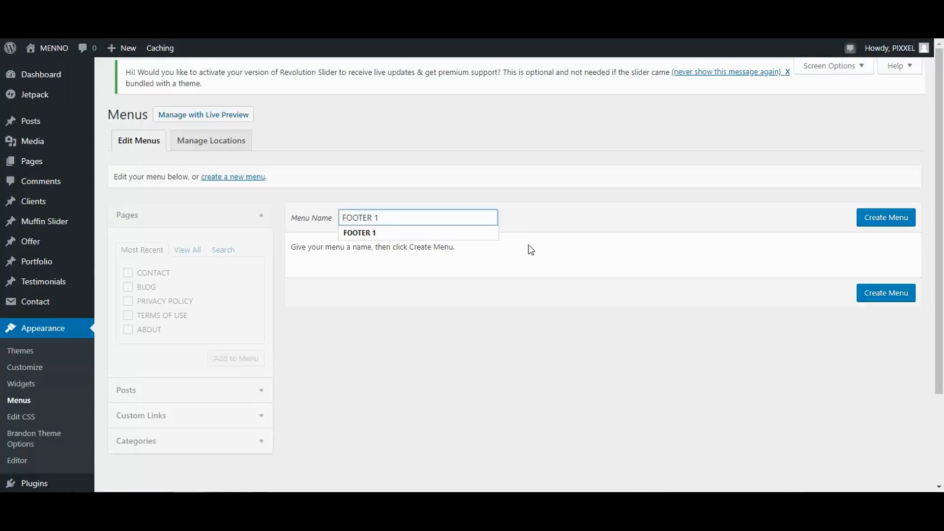
left_click(891, 222)
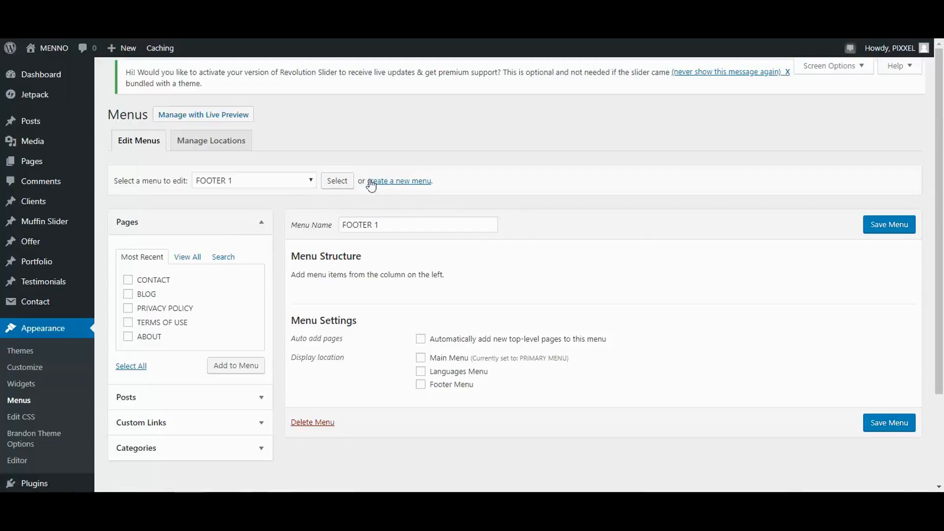
left_click(391, 182)
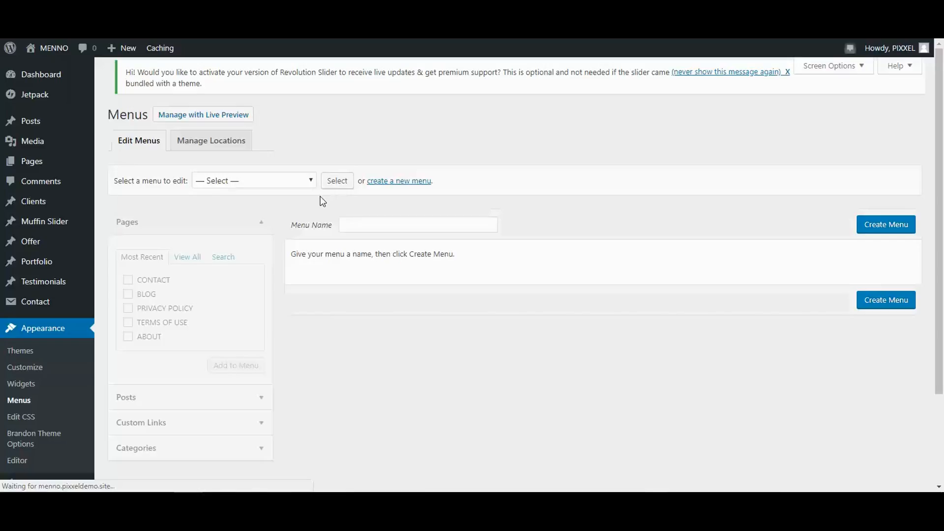
left_click(348, 220)
type("F")
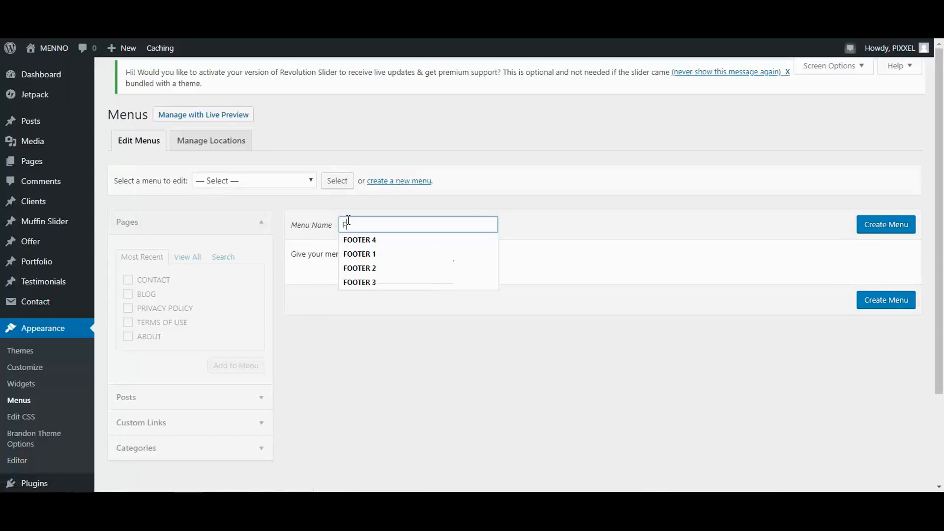
type("OOTER 2")
left_click(872, 225)
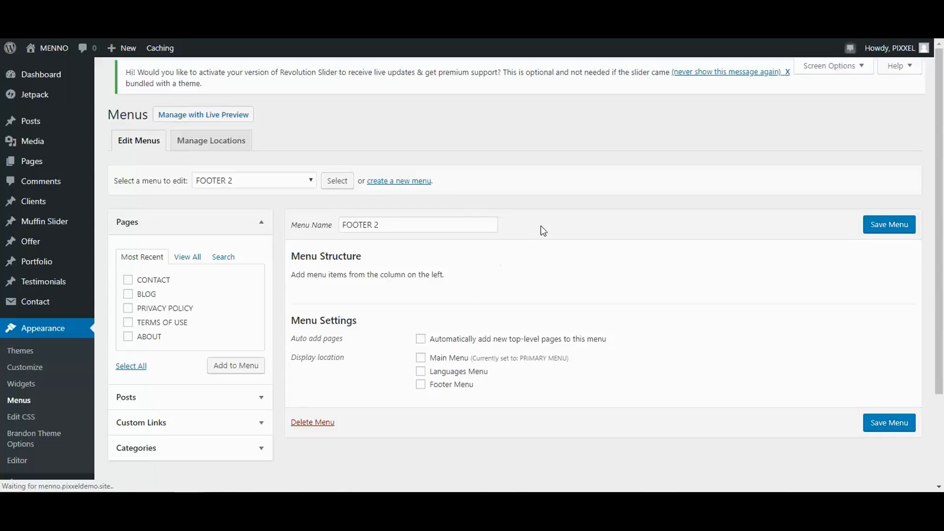
Step: Create two more empty menus named FOOTER 3 and FOOTER 4
left_click(390, 183)
left_click(347, 226)
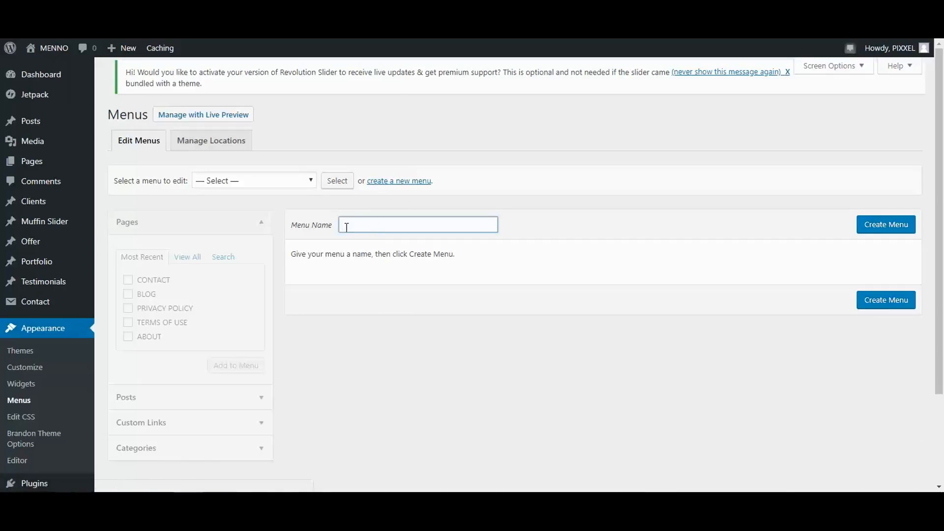
type("FOOTER 3")
left_click(896, 228)
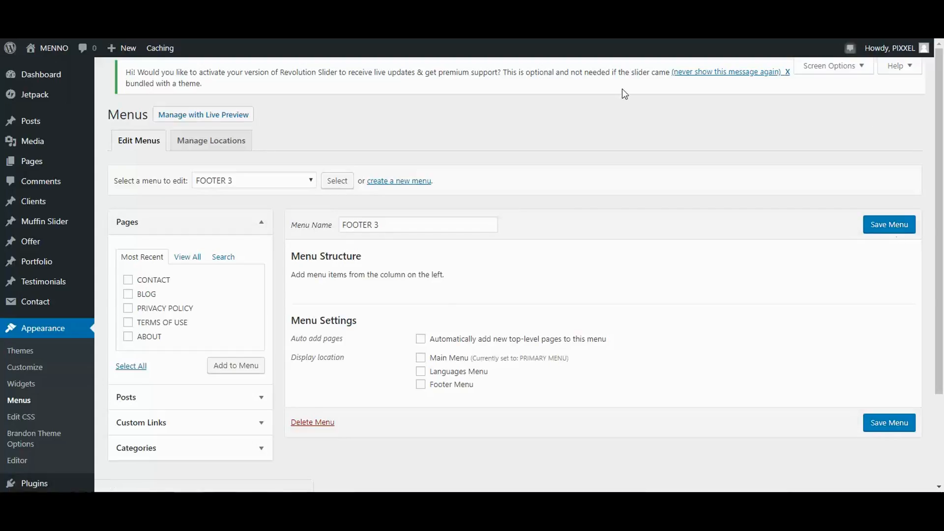
left_click(416, 182)
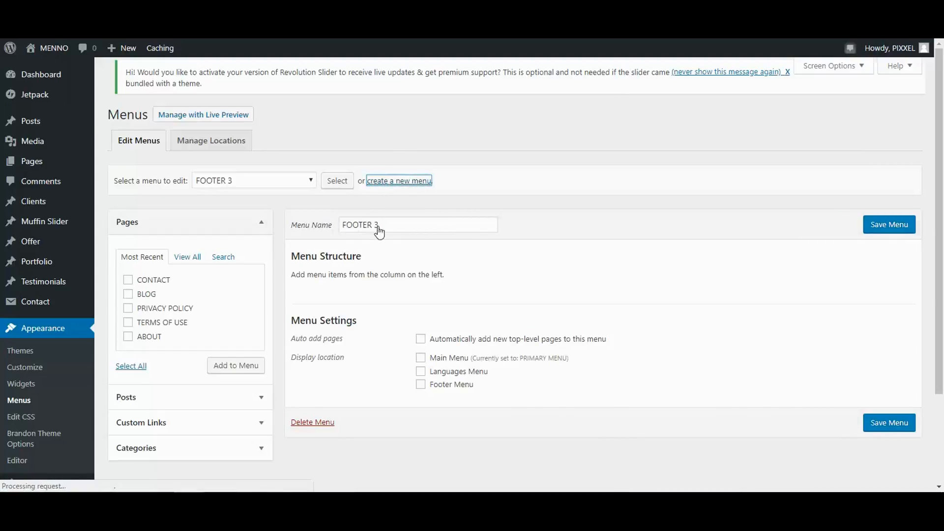
left_click(369, 225)
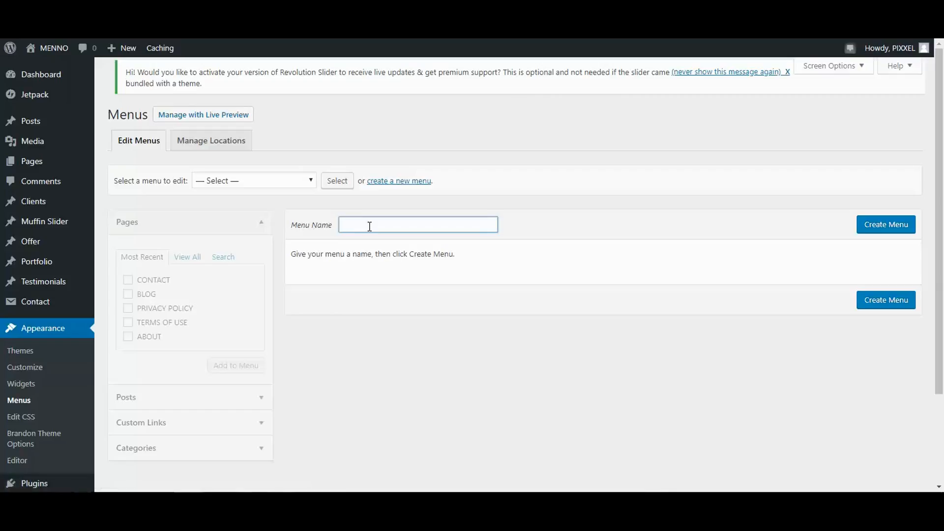
type("FOOTER 4")
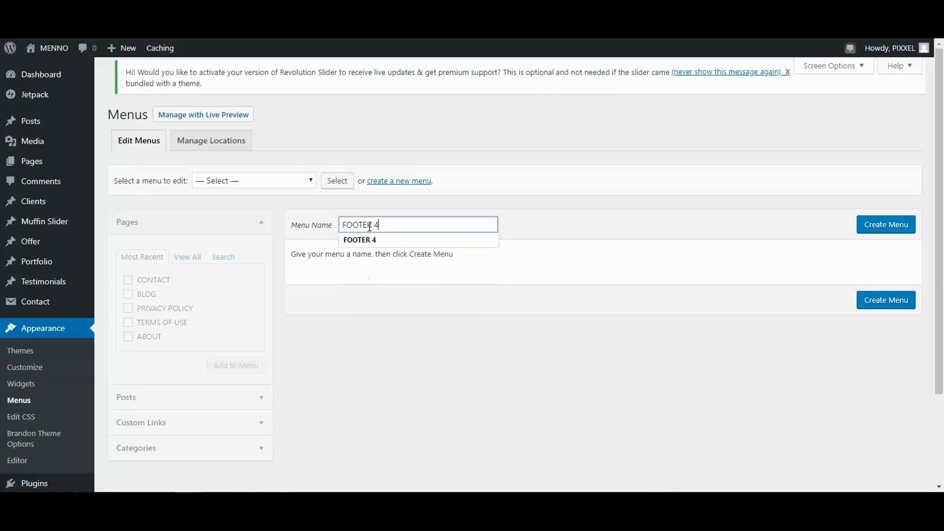
left_click(908, 230)
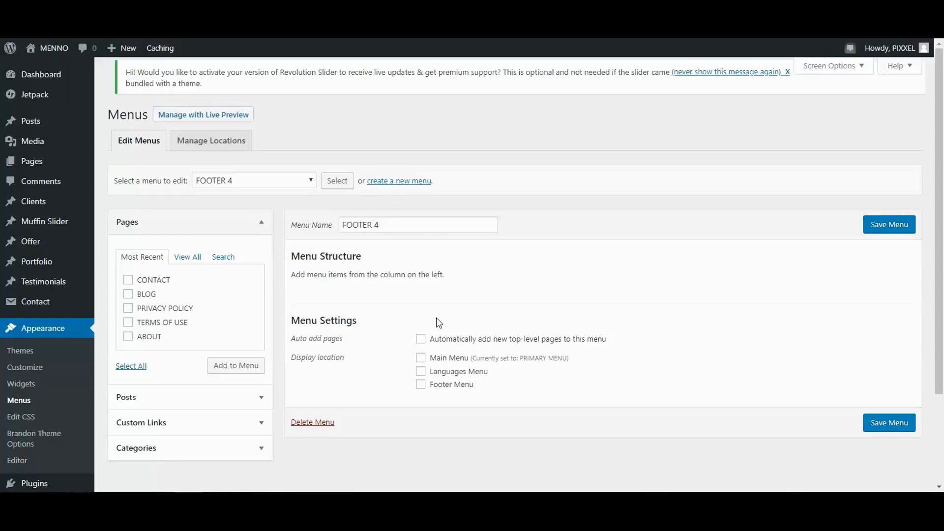
scroll(439, 320, "down", 3)
scroll(450, 331, "up", 2)
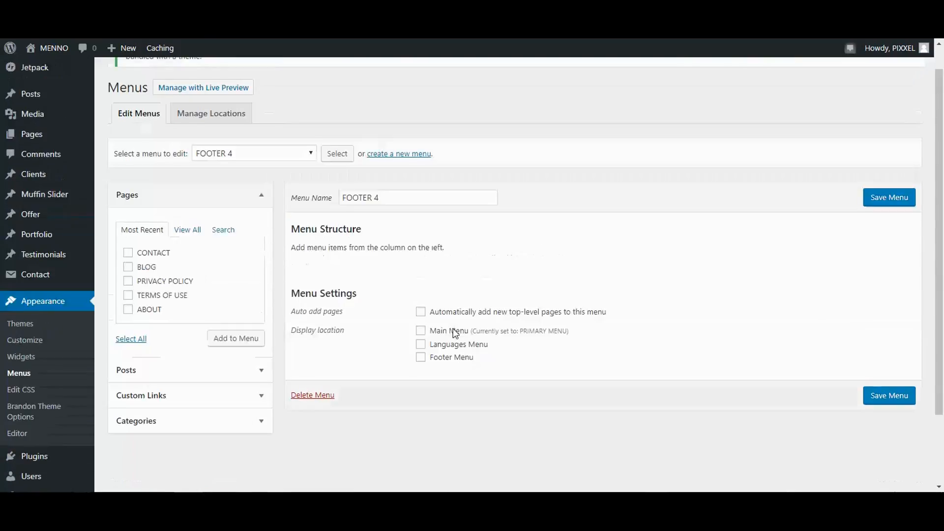
scroll(455, 333, "up", 1)
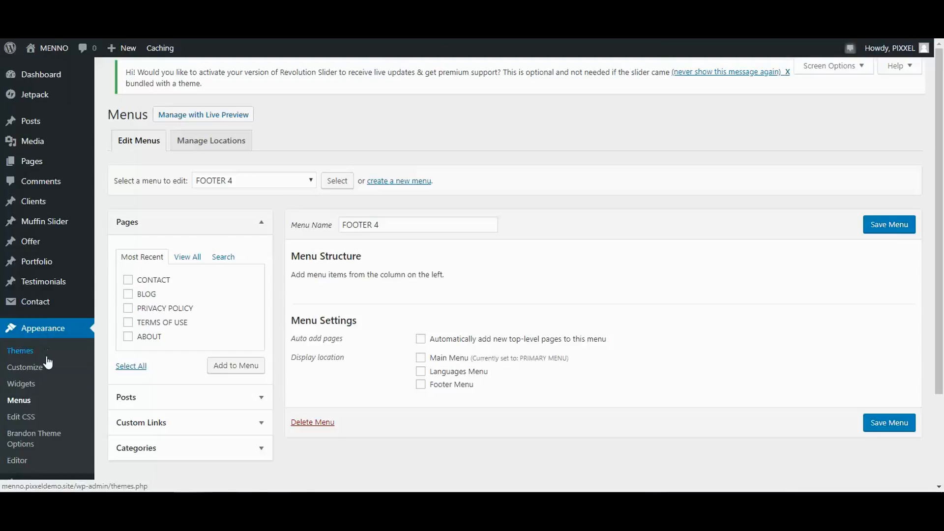
Step: Add a Navigation Menu widget titled ABOUT showing FOOTER 1 to Footer area #1
left_click(19, 389)
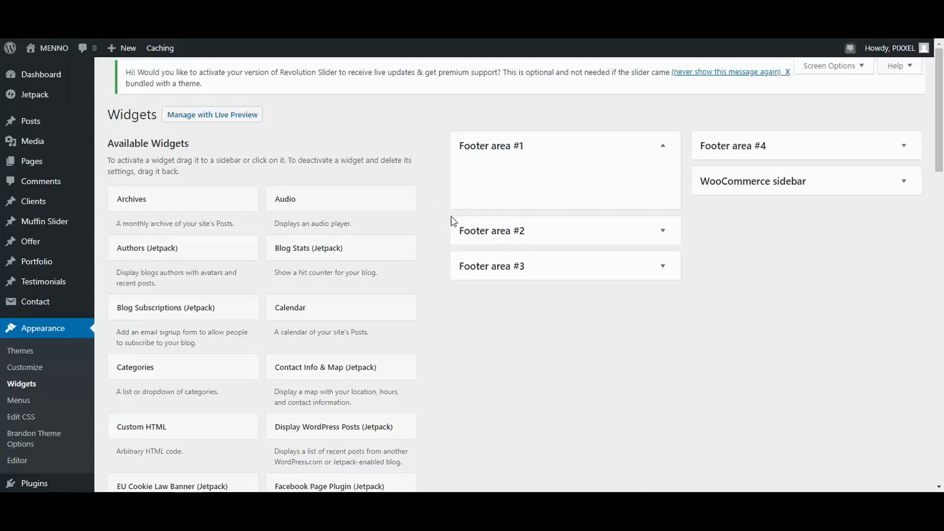
scroll(352, 312, "down", 7)
scroll(349, 312, "down", 4)
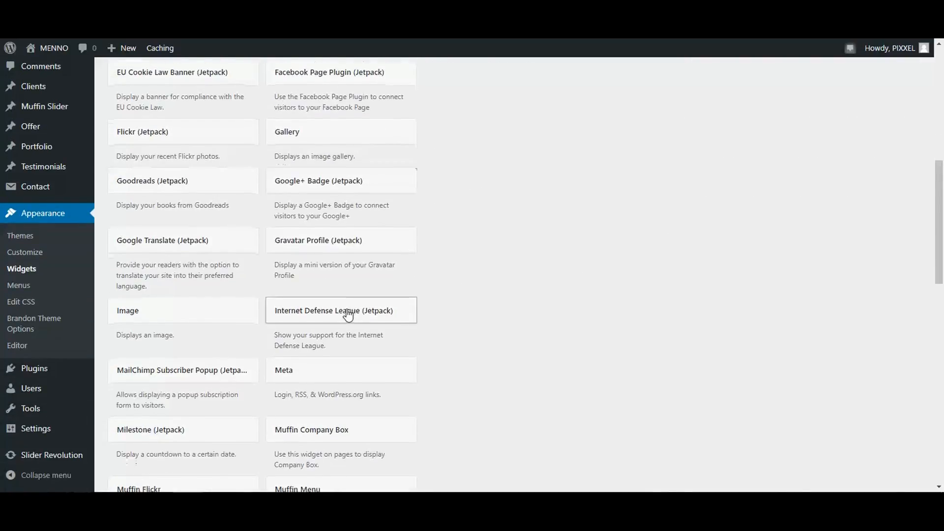
scroll(348, 318, "down", 6)
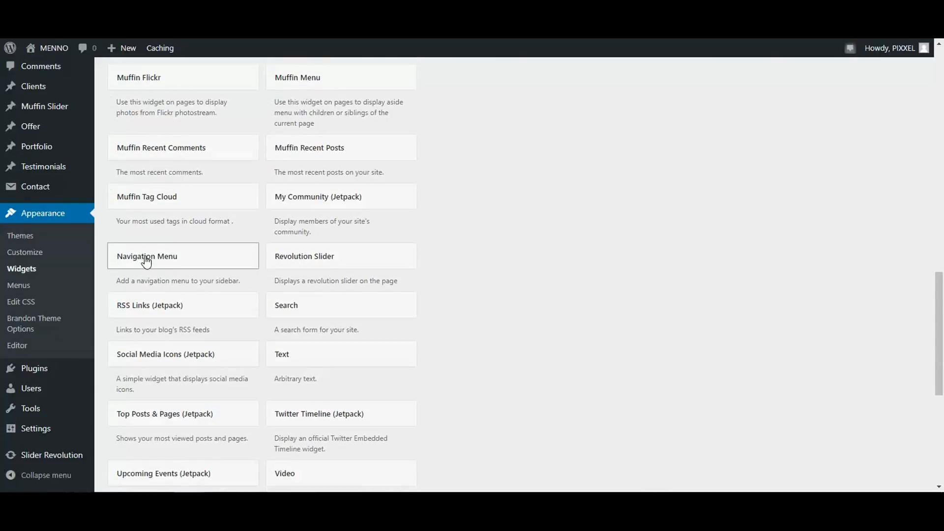
left_click_drag(148, 262, 511, 106)
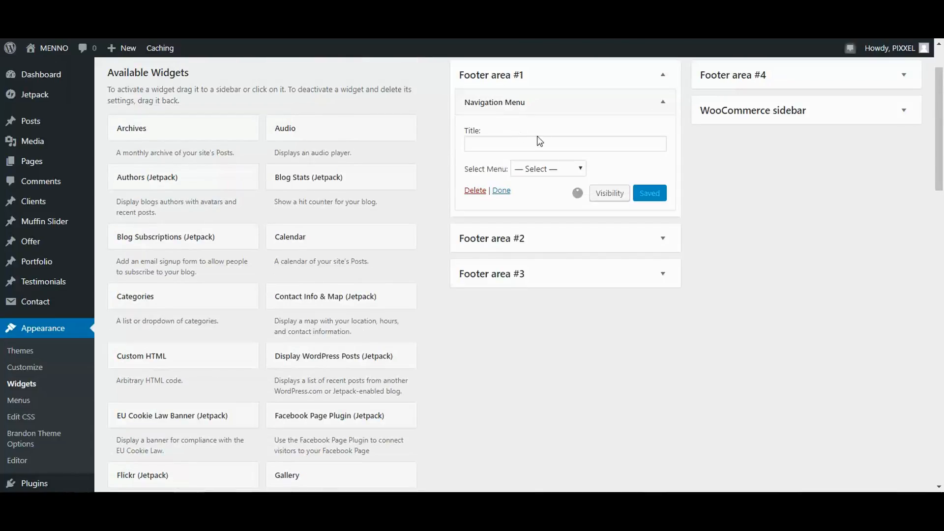
left_click(576, 172)
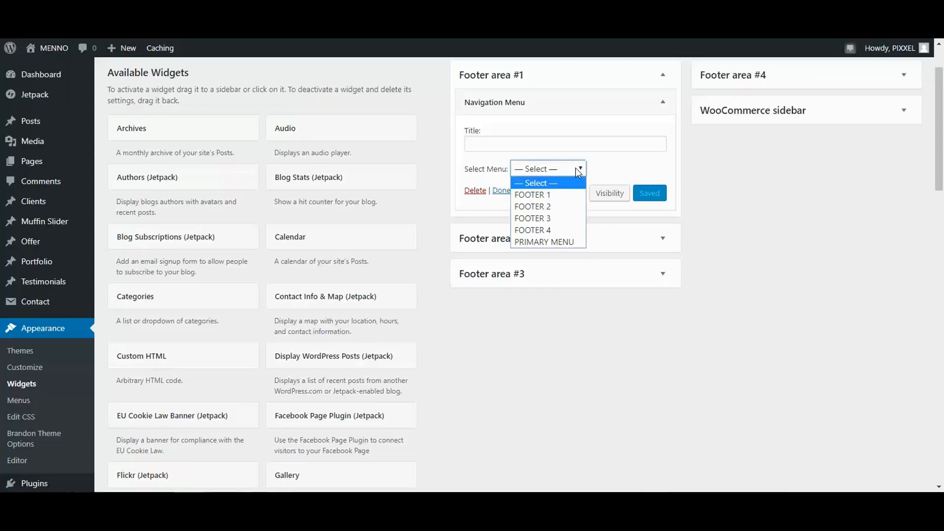
left_click(537, 194)
left_click(512, 141)
type("ABOUT")
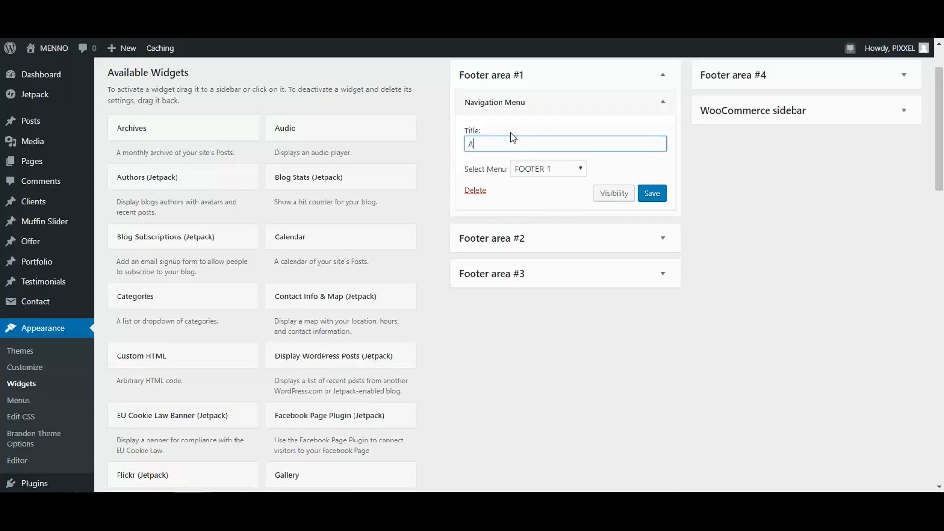
left_click(651, 193)
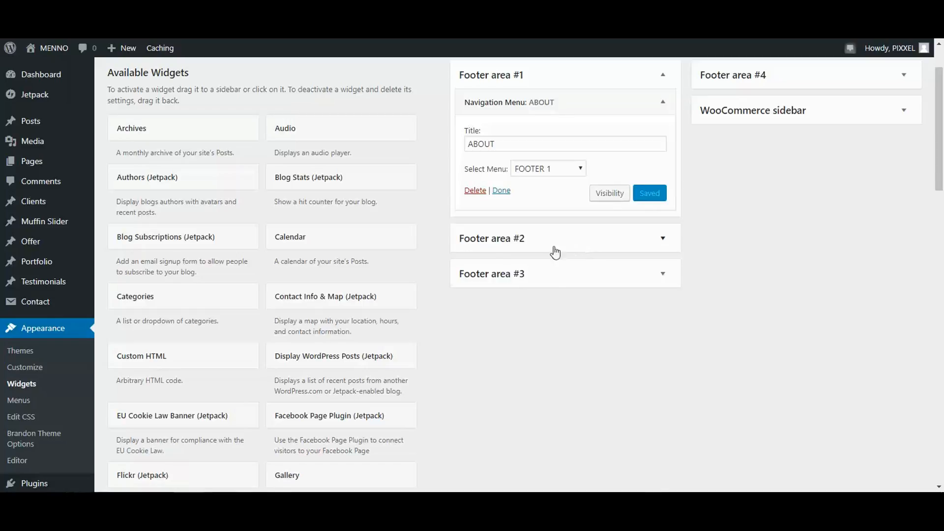
Step: Add a Navigation Menu widget titled SUPPORT showing FOOTER 2 to Footer area #2
scroll(337, 307, "down", 12)
scroll(322, 309, "down", 8)
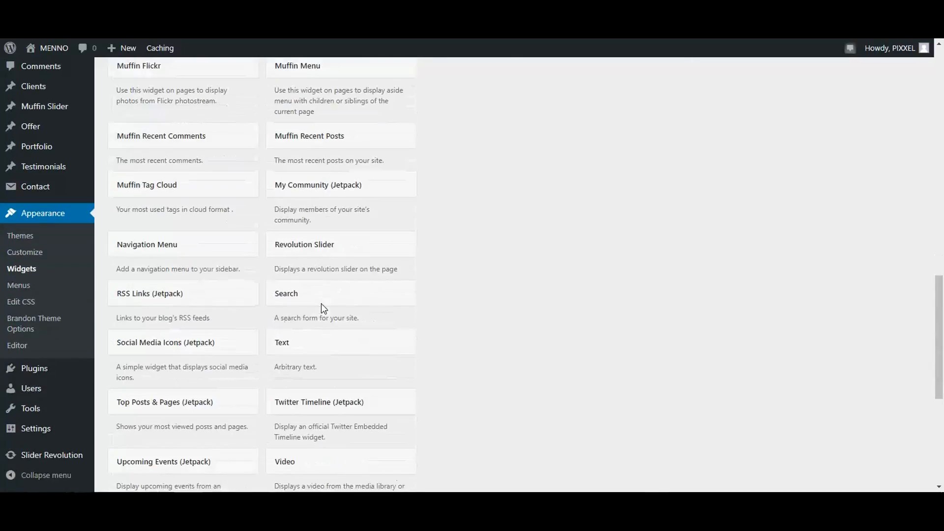
scroll(320, 305, "up", 4)
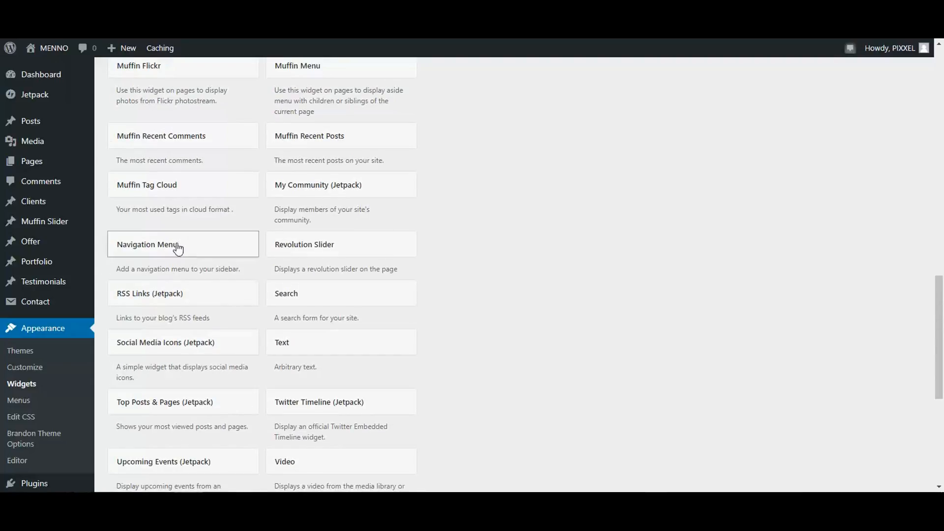
left_click_drag(154, 246, 531, 101)
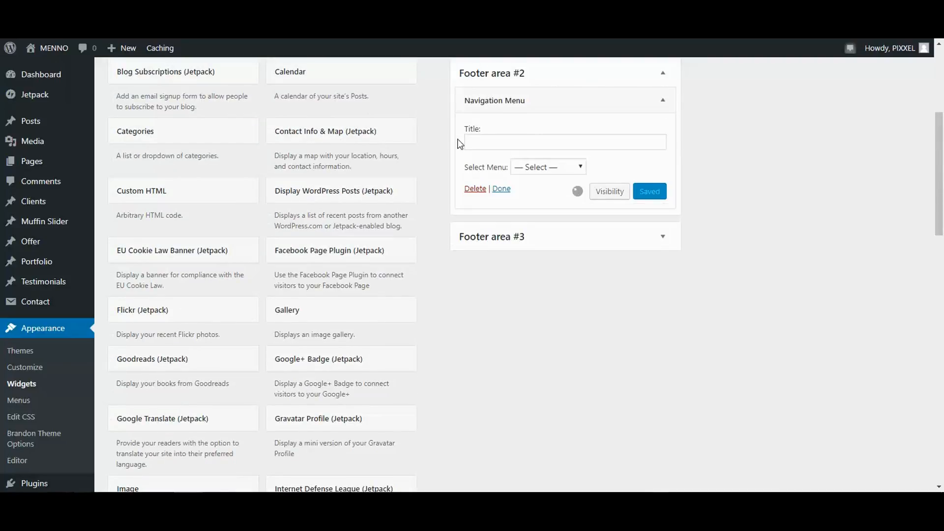
left_click(543, 167)
left_click(534, 205)
left_click(498, 140)
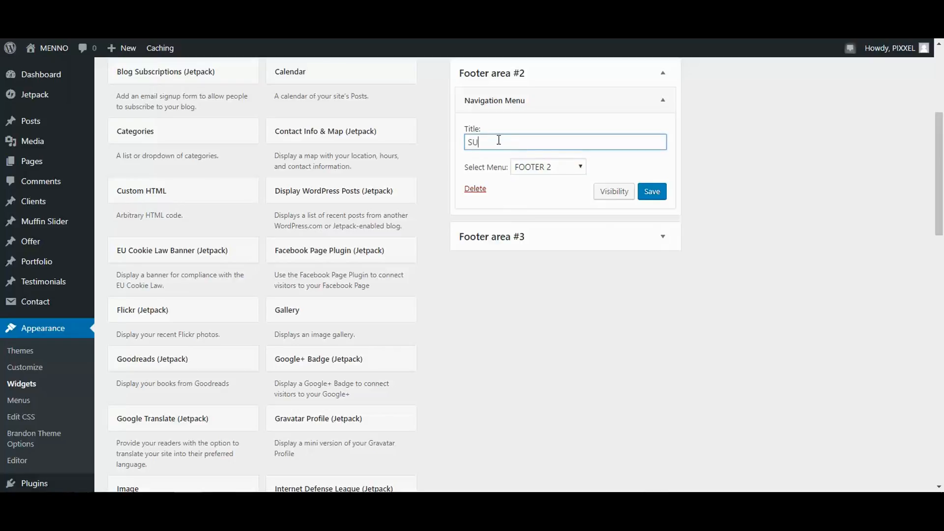
left_click(649, 193)
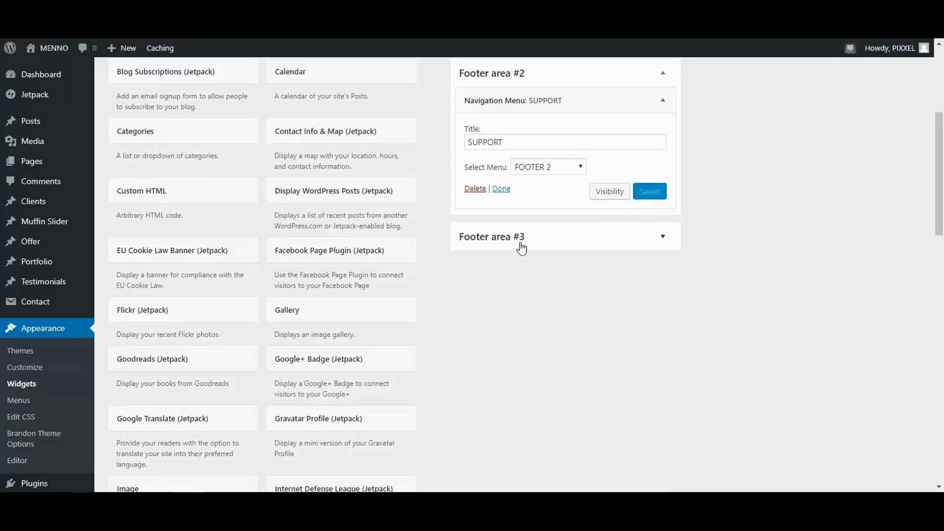
Step: Add a Navigation Menu widget titled CATEGORIES showing FOOTER 3 to Footer area #3
scroll(302, 325, "down", 7)
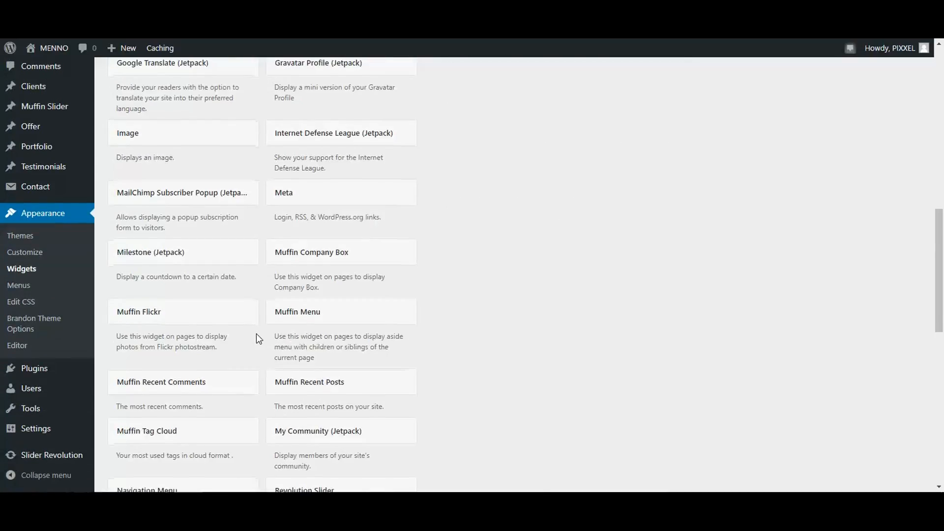
scroll(255, 333, "down", 4)
left_click_drag(137, 319, 508, 151)
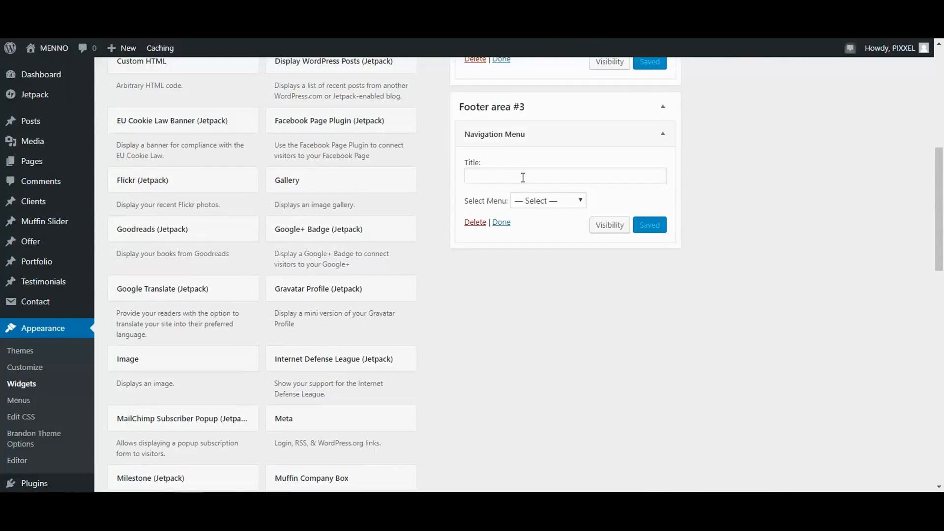
left_click(563, 200)
left_click(551, 246)
left_click(536, 175)
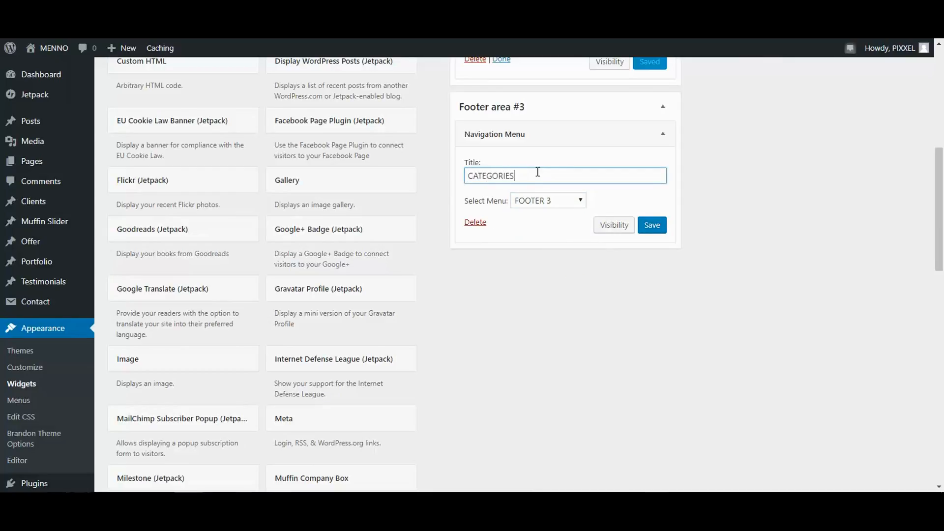
left_click(652, 225)
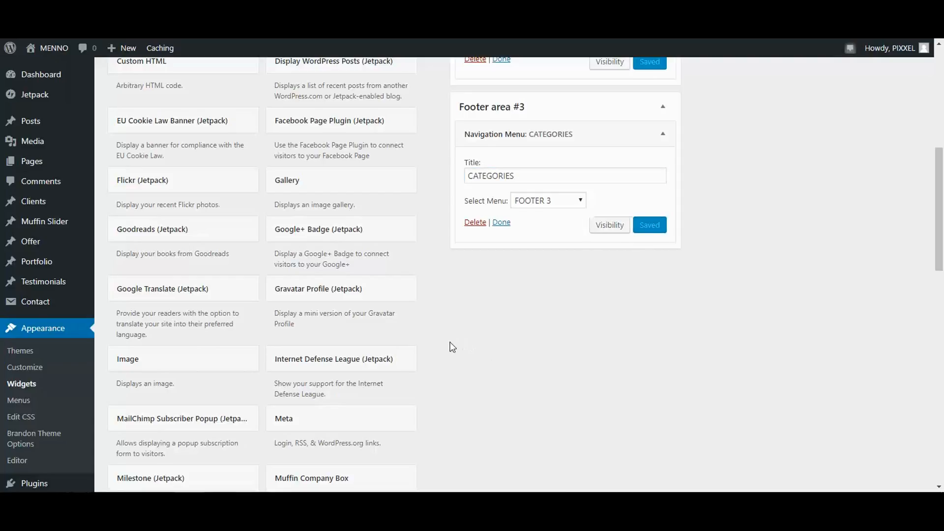
Step: Add a Navigation Menu widget titled CONNECT showing FOOTER 4 to Footer area #4
scroll(457, 348, "down", 10)
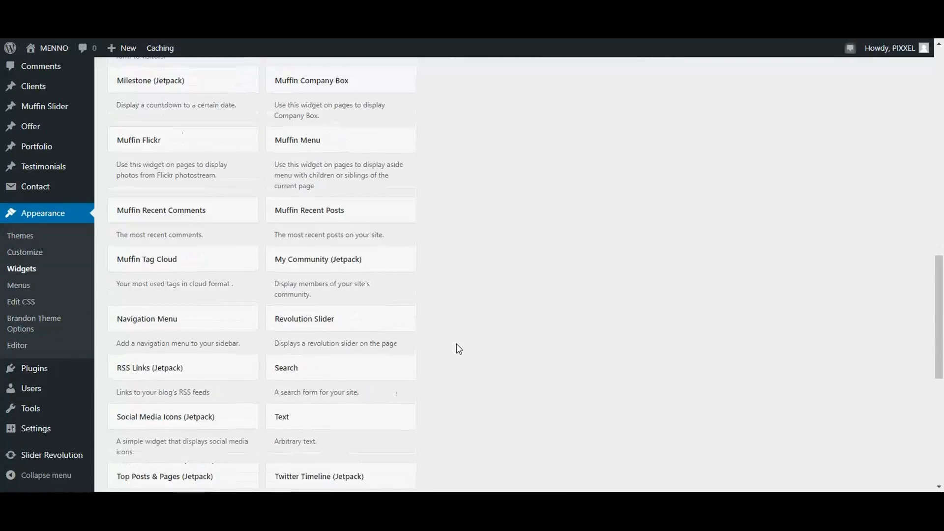
scroll(457, 348, "down", 1)
scroll(457, 348, "up", 1)
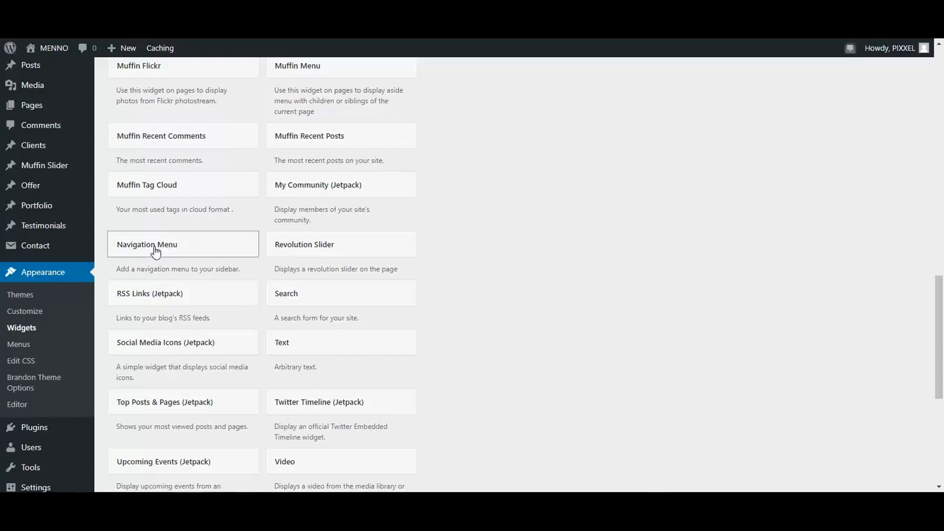
left_click_drag(155, 251, 762, 167)
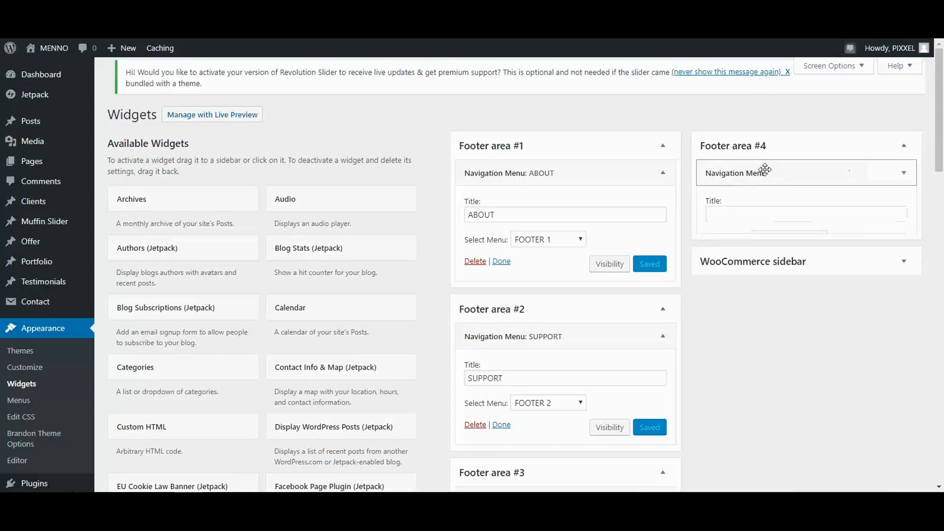
left_click(763, 207)
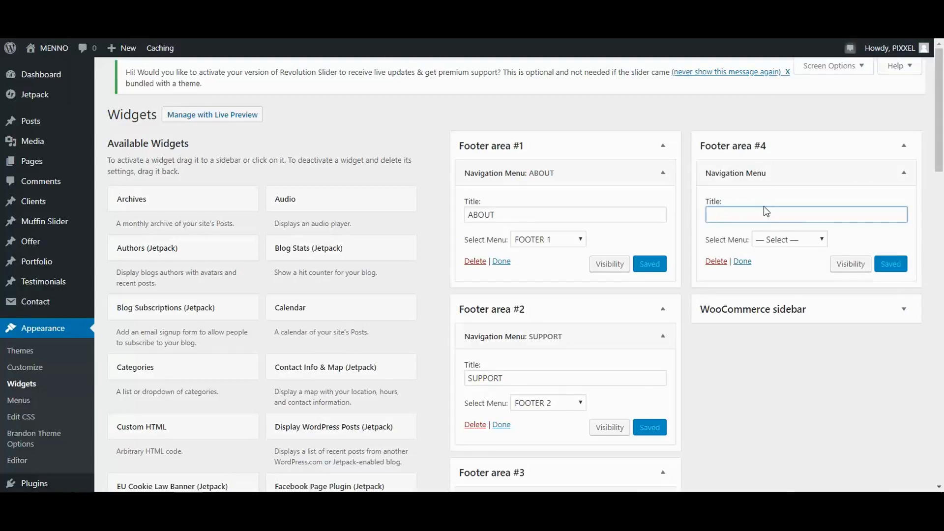
type("CONNECT")
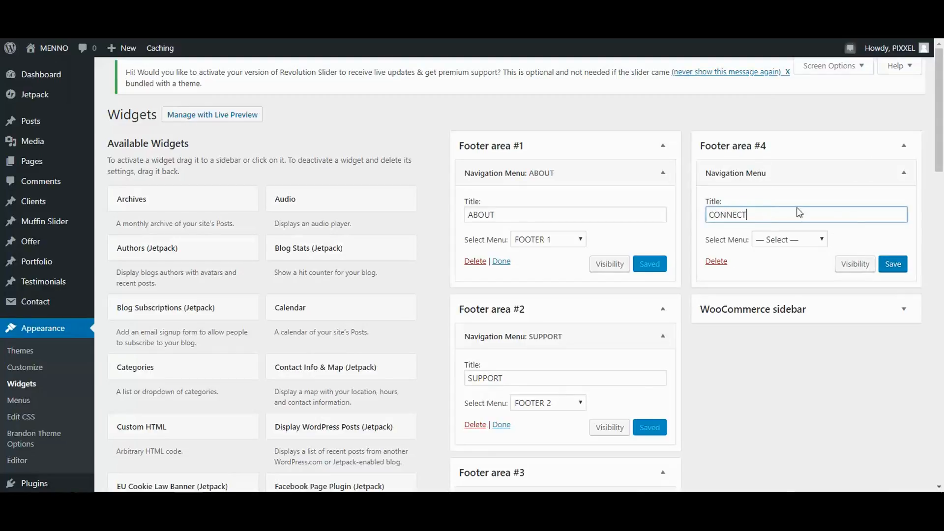
left_click(808, 240)
left_click(787, 301)
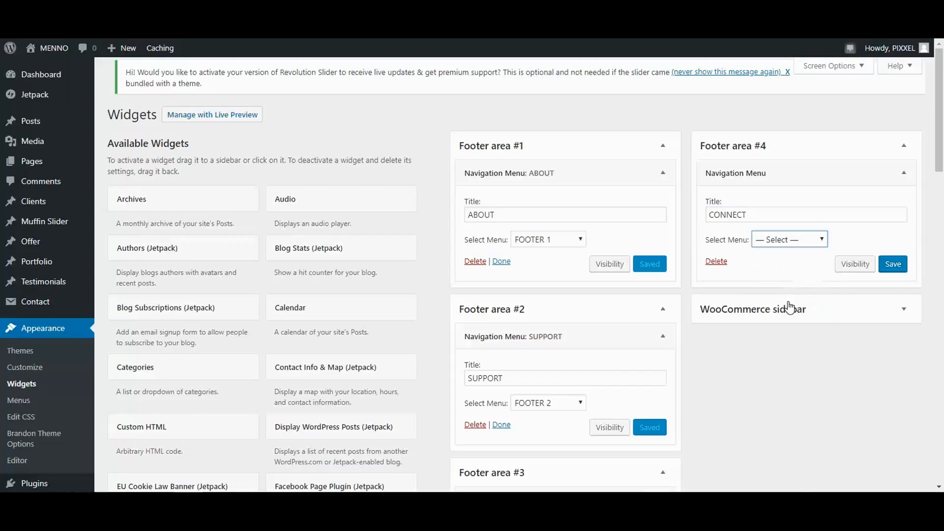
left_click(890, 268)
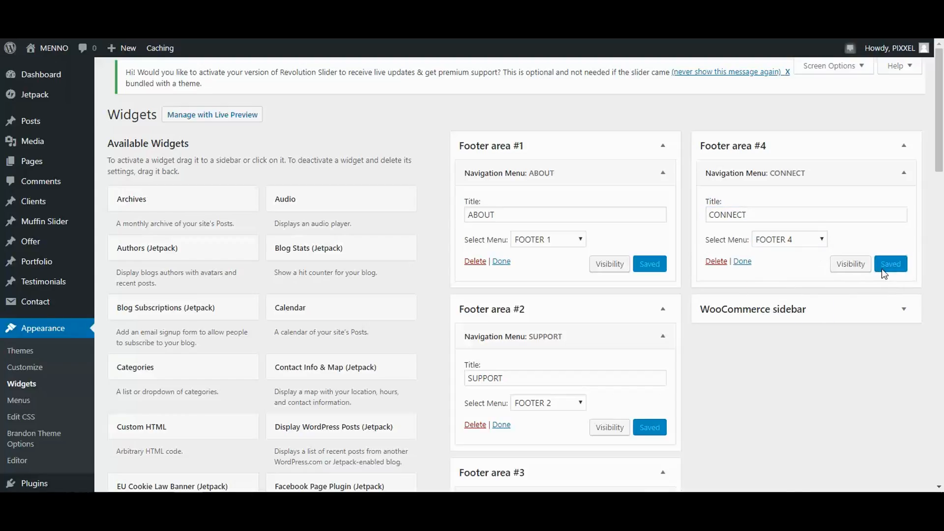
left_click(27, 403)
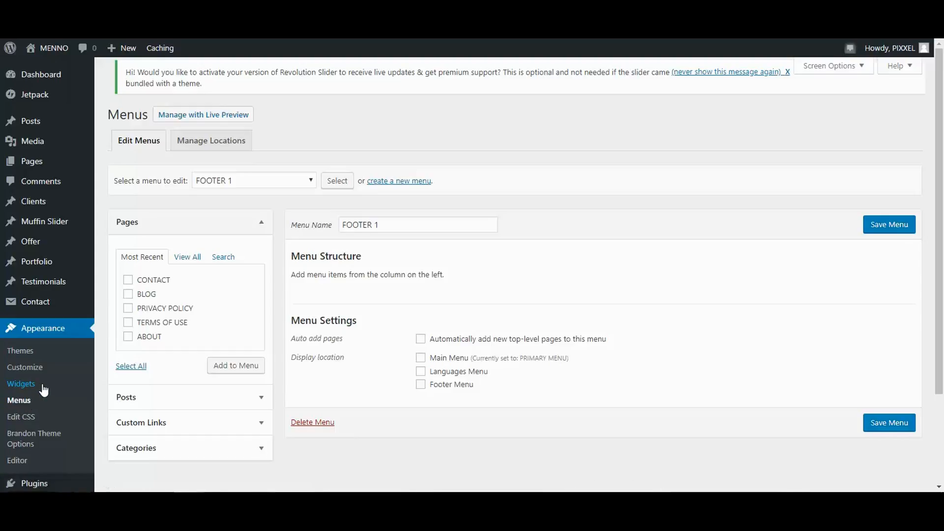
Step: Fill FOOTER 1 with the ABOUT, BLOG and CONTACT pages in that order and save it
left_click(43, 387)
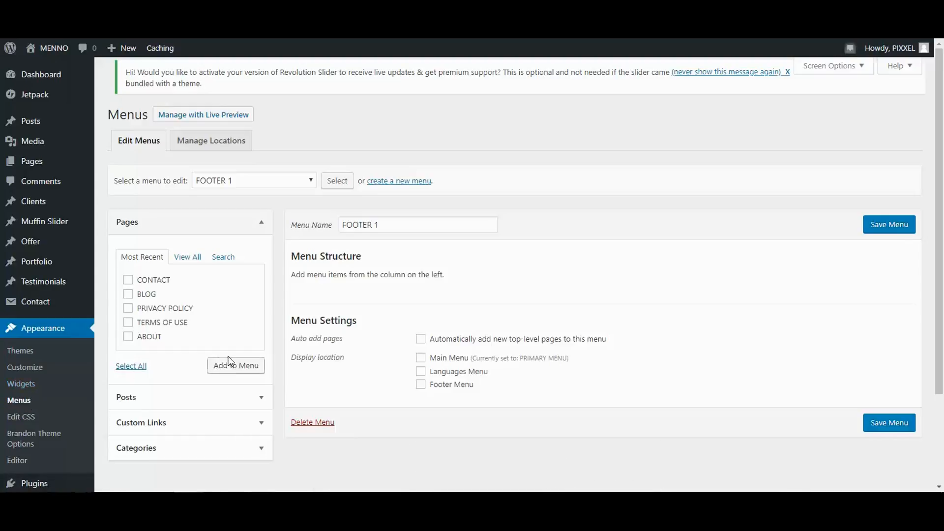
left_click(128, 337)
left_click(129, 294)
left_click(128, 279)
left_click(226, 370)
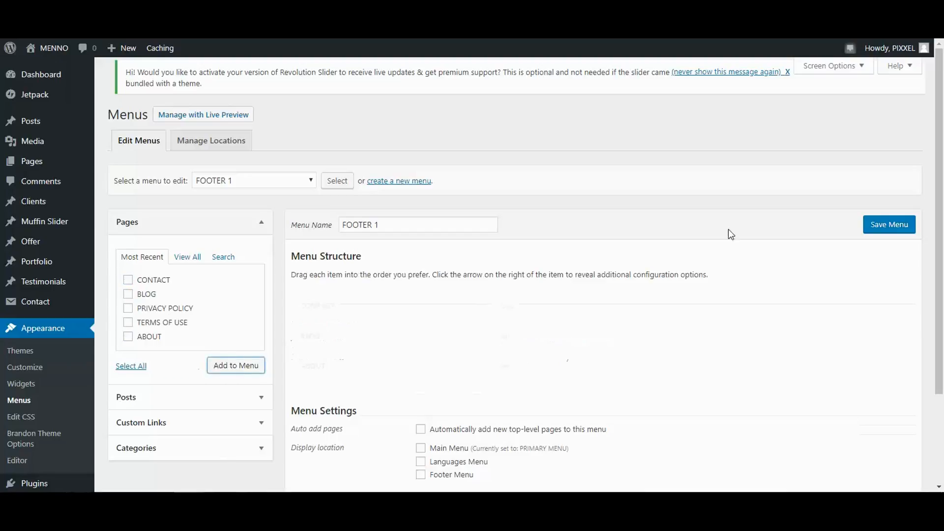
left_click_drag(377, 356, 375, 305)
left_click_drag(337, 360, 338, 337)
left_click(887, 229)
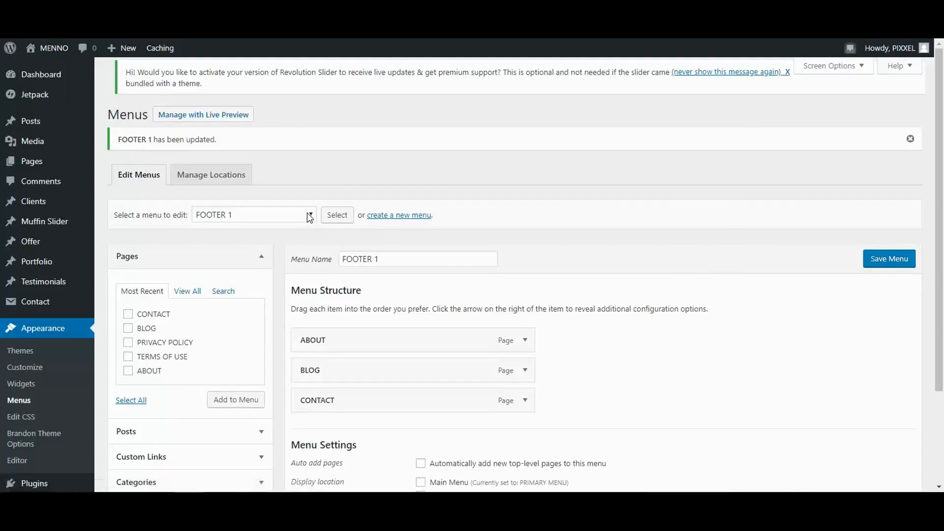
Step: Fill FOOTER 2 with TERMS OF USE, PRIVACY POLICY and CONTACT in that order and save it
left_click(304, 216)
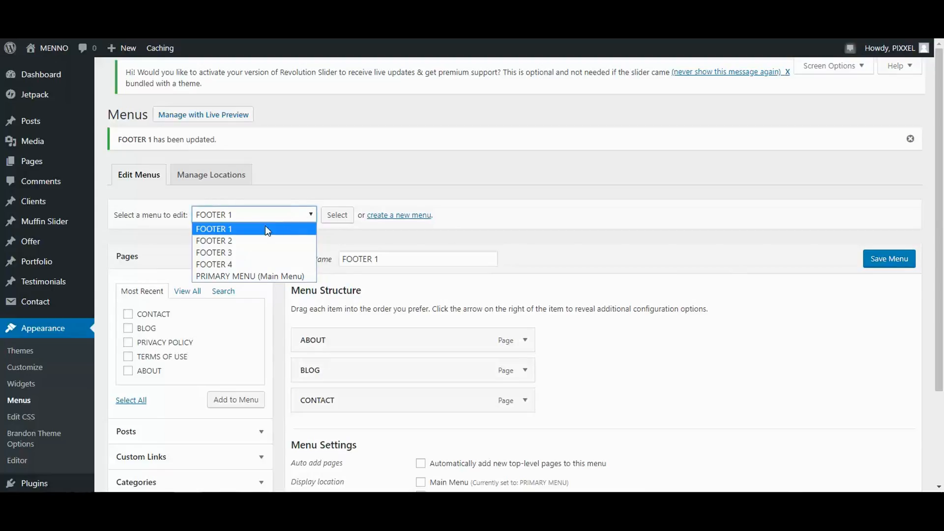
left_click(219, 241)
left_click(339, 218)
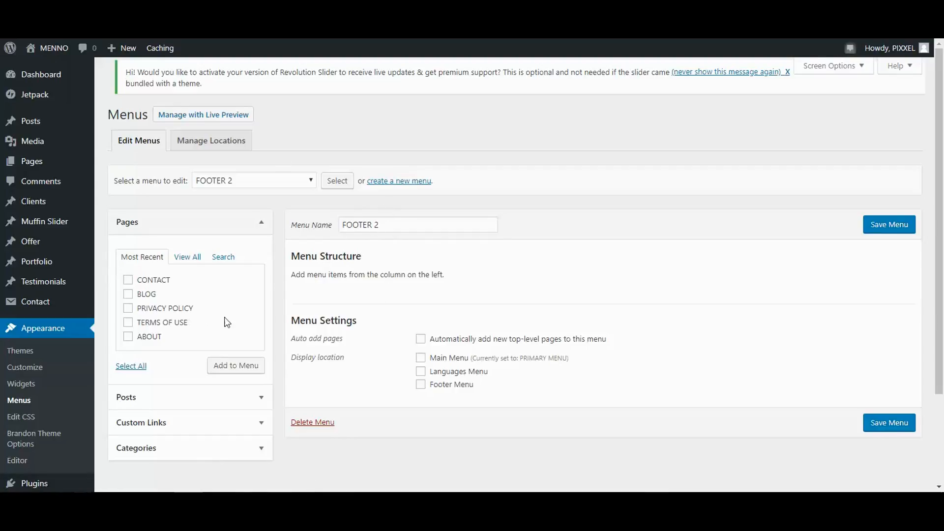
left_click(128, 309)
left_click(128, 279)
left_click(236, 365)
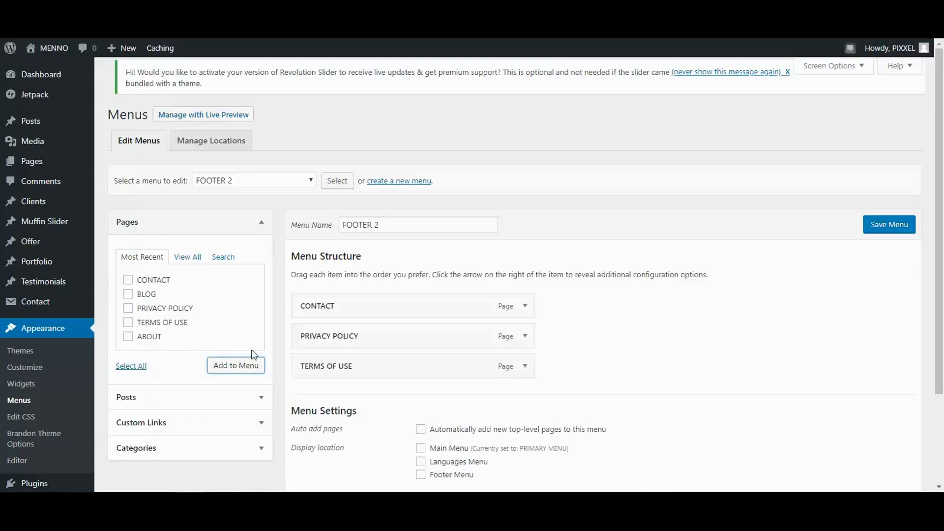
left_click_drag(327, 364, 326, 311)
left_click_drag(328, 370, 328, 339)
left_click(897, 230)
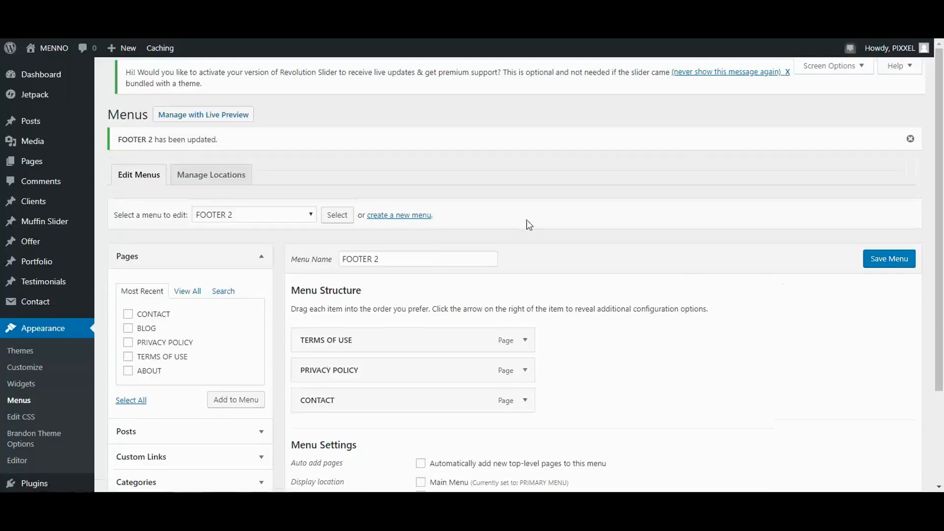
Step: Load the empty FOOTER 3 menu for editing
left_click(311, 217)
left_click(242, 251)
left_click(336, 215)
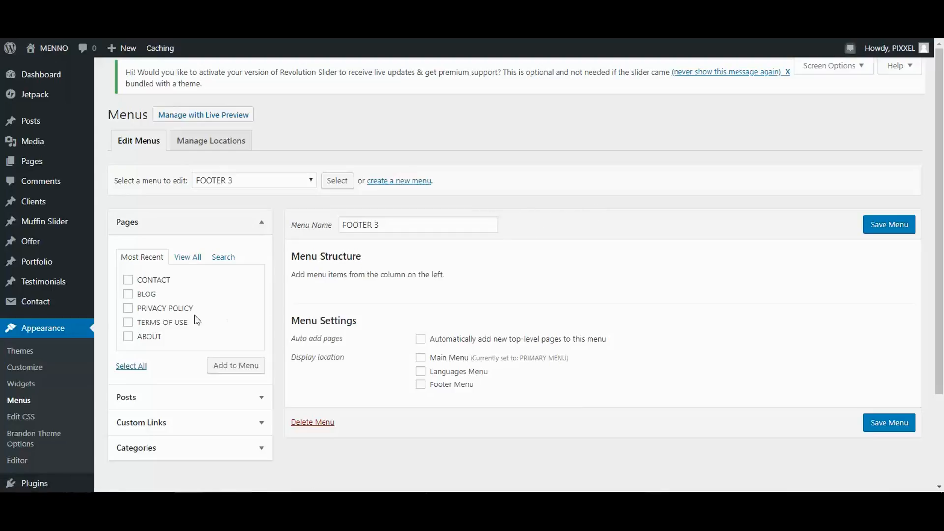
Step: Add the FITNESS, GEAR, GROOMING, HEALTH, LIFESTYLE and MEN'S STYLE categories to FOOTER 3
left_click(142, 448)
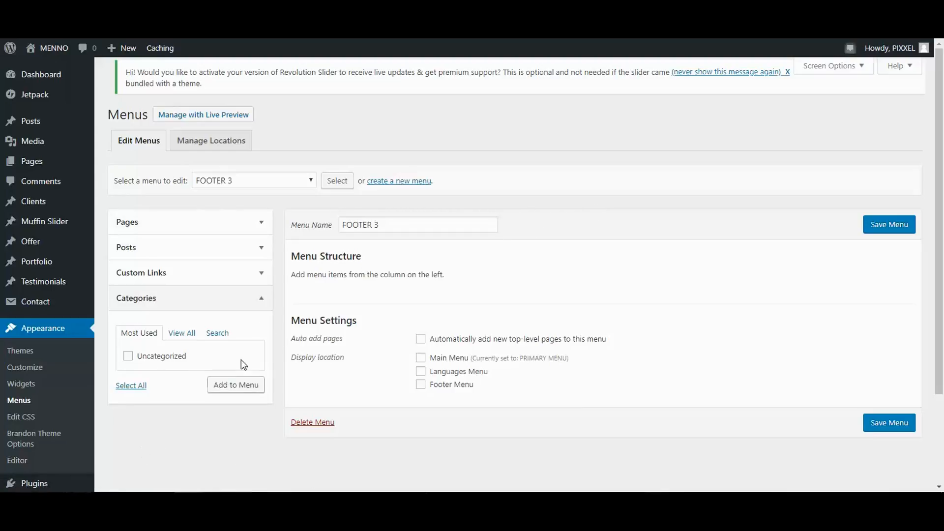
left_click(167, 297)
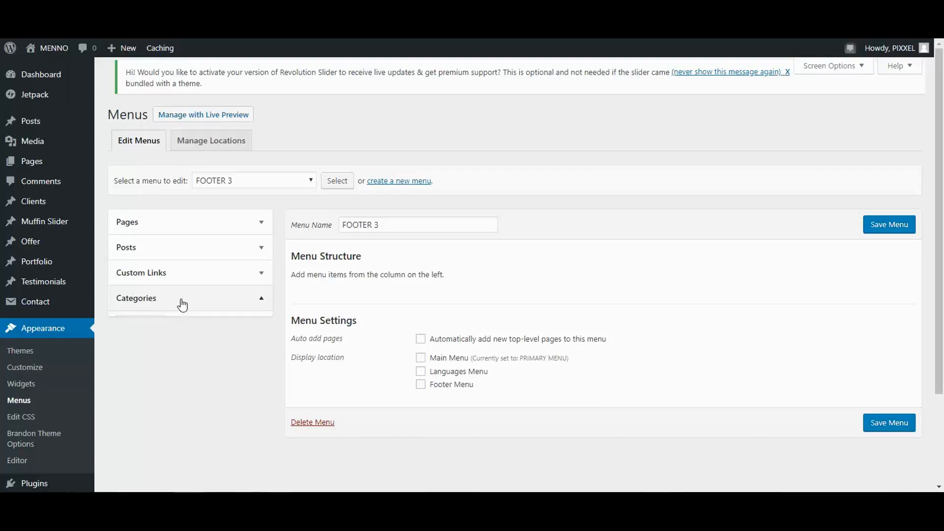
left_click(182, 333)
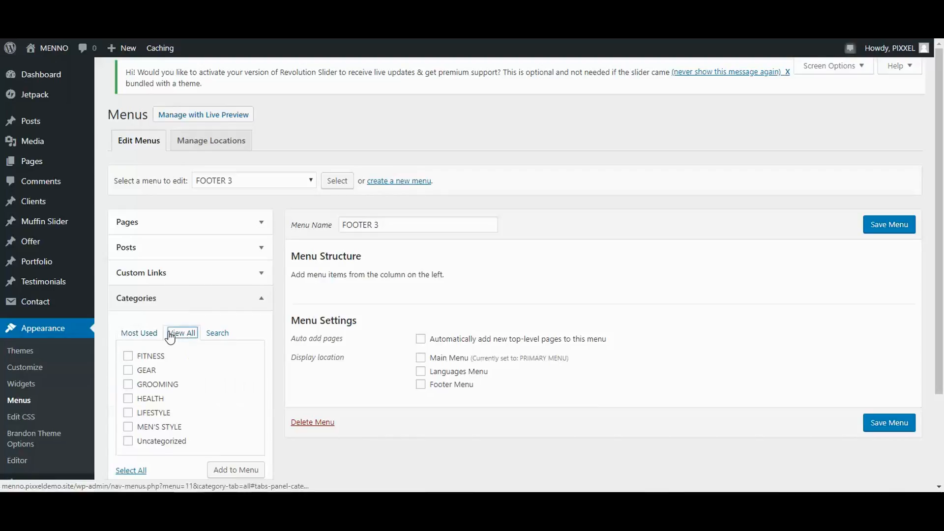
left_click(128, 356)
left_click(129, 370)
left_click(128, 385)
left_click(128, 399)
left_click(129, 413)
left_click(128, 426)
scroll(266, 427, "down", 3)
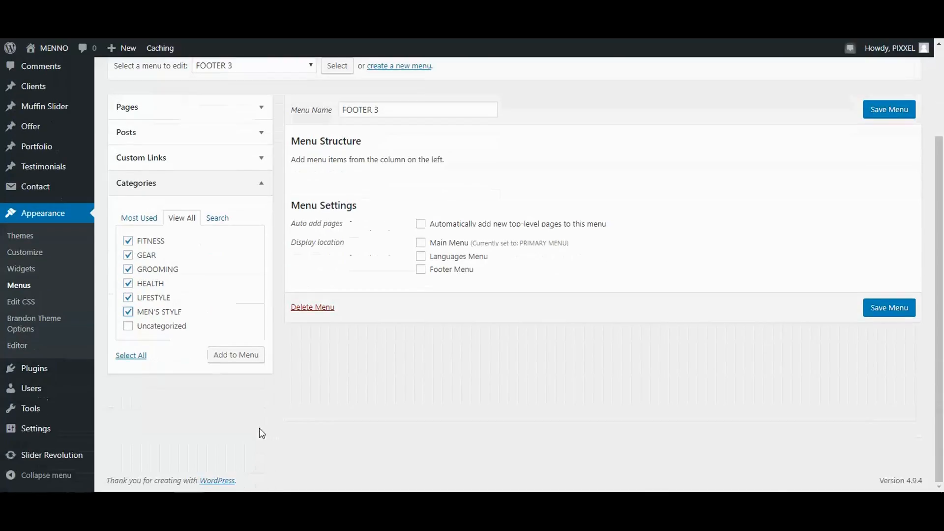
left_click(225, 355)
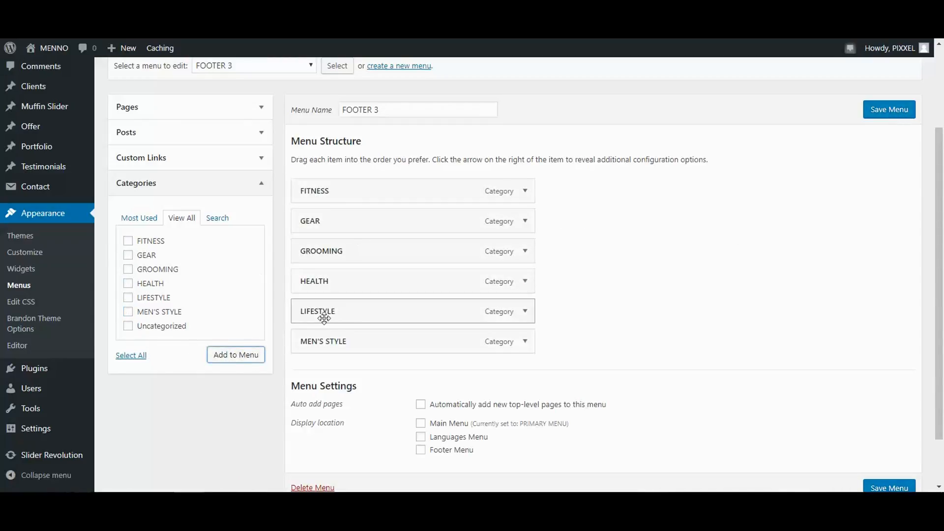
Step: Move LIFESTYLE and MEN'S STYLE to the top of FOOTER 3 and save it
left_click_drag(323, 314, 341, 190)
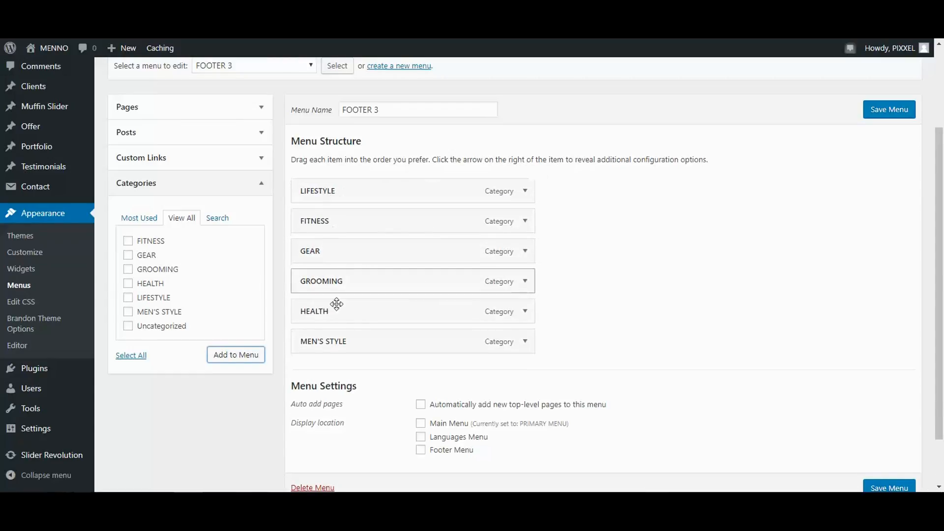
left_click_drag(326, 344, 344, 192)
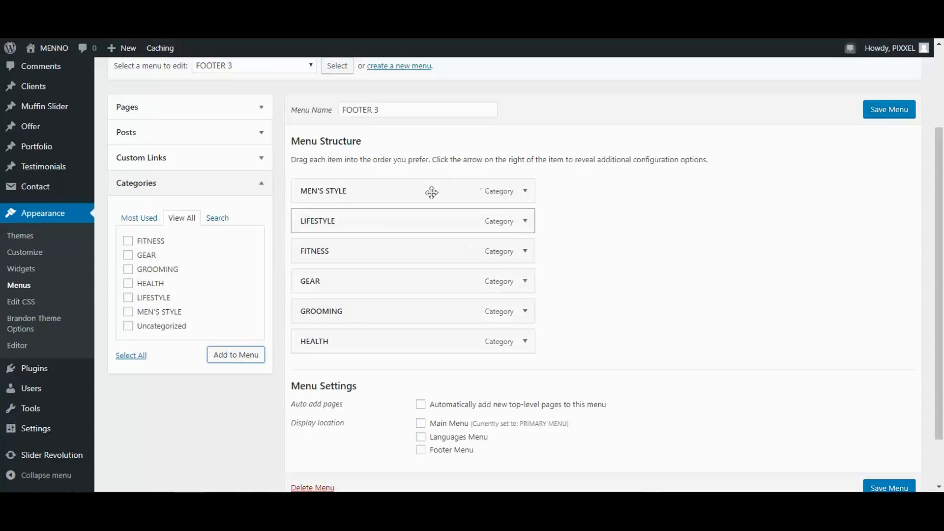
left_click(891, 111)
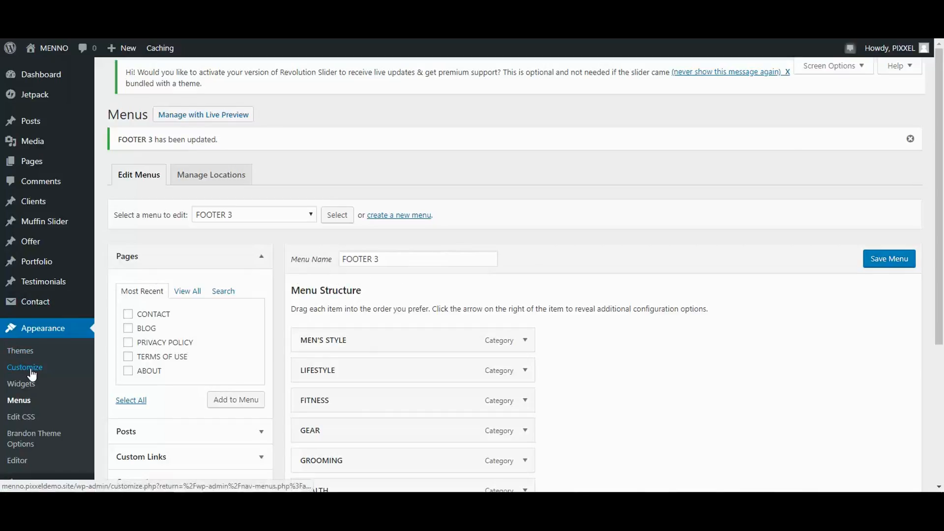
left_click(3, 388)
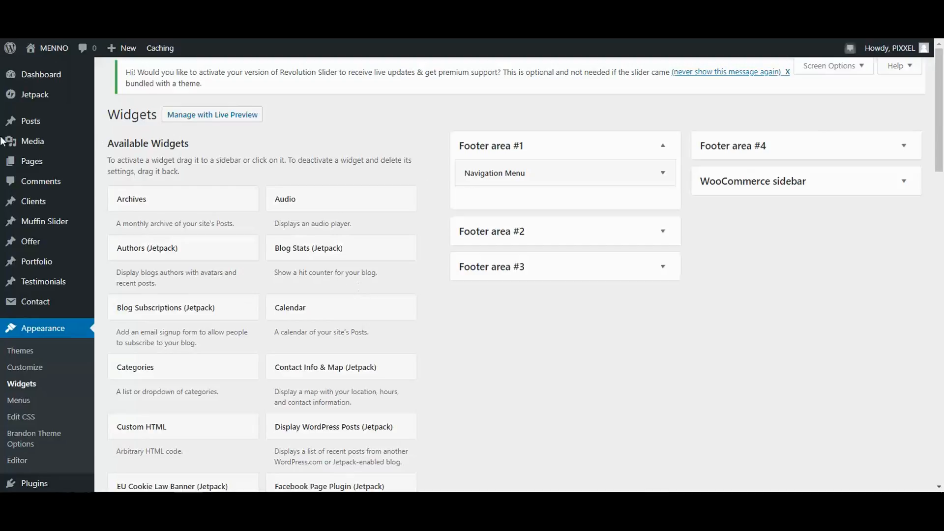
Step: Place a Social Media Icons widget in Footer area #4 and enter the Facebook link
left_click(903, 146)
scroll(350, 305, "down", 6)
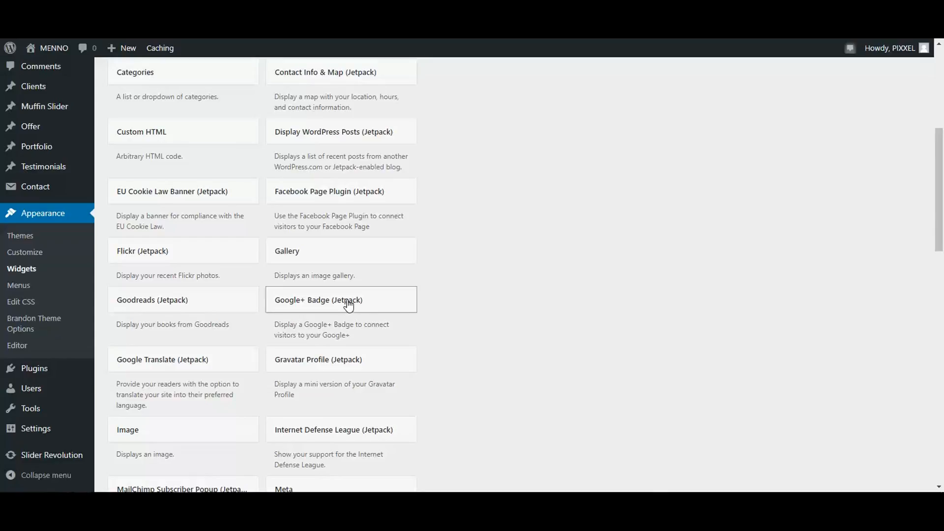
scroll(339, 274, "up", 1)
scroll(344, 272, "down", 2)
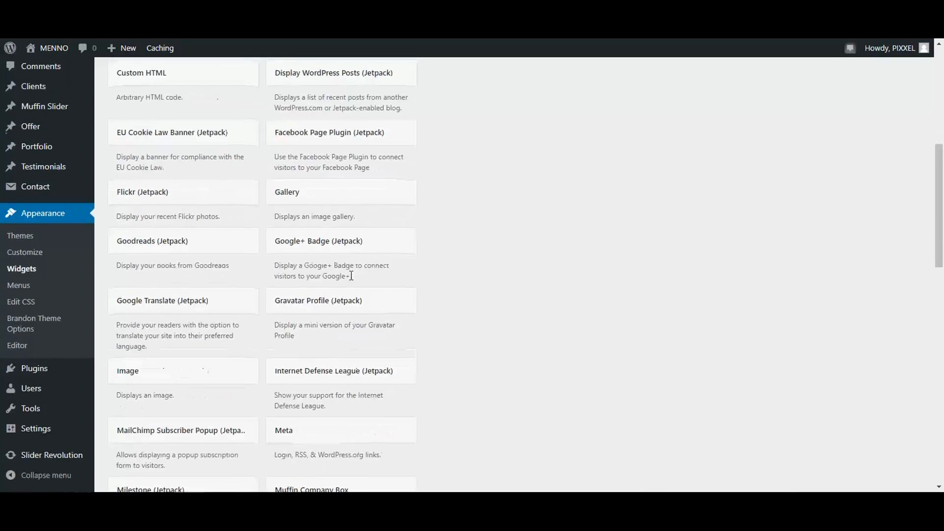
scroll(351, 275, "down", 8)
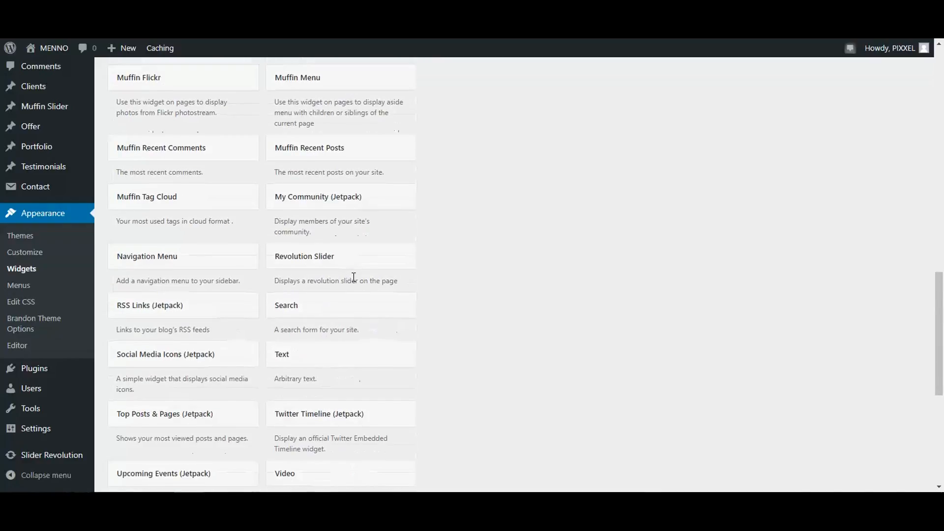
scroll(353, 277, "down", 3)
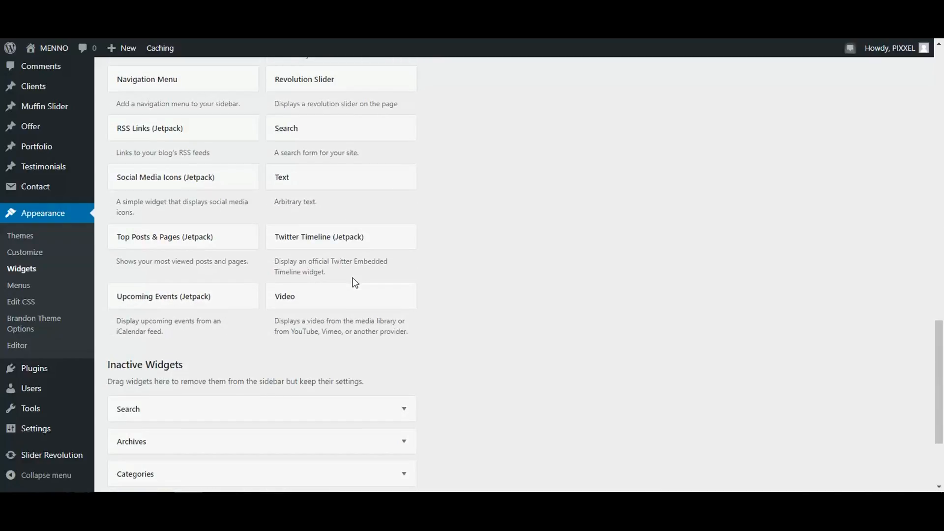
scroll(320, 185, "up", 2)
left_click_drag(158, 298, 757, 199)
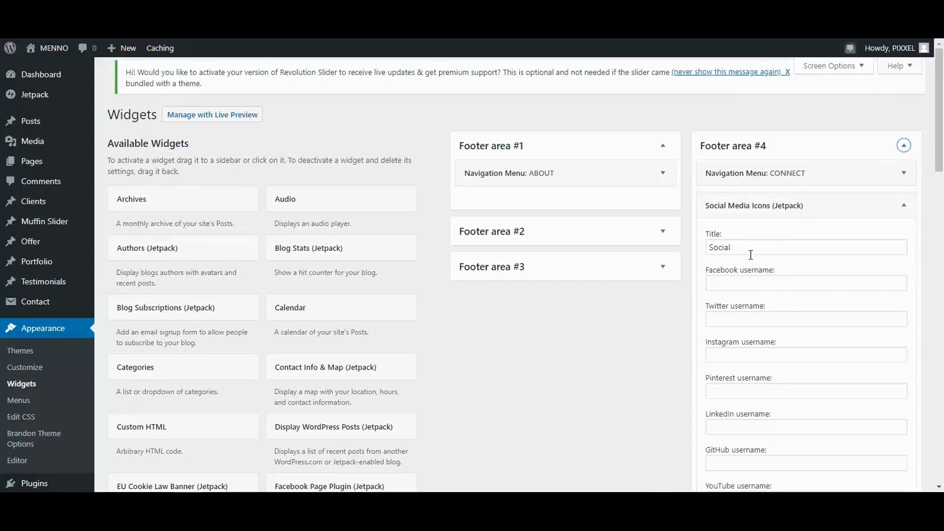
left_click(750, 281)
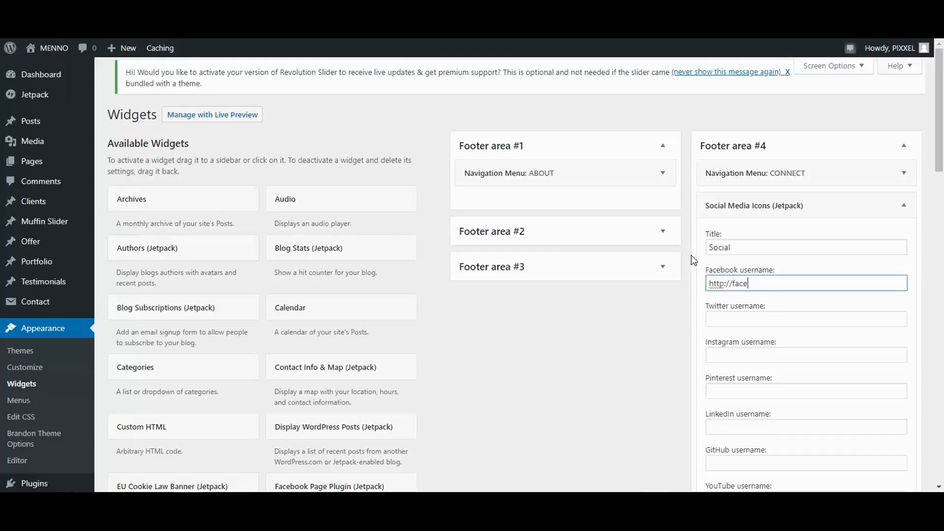
type("http://facebook.com")
Step: Fill in the Twitter, Instagram, YouTube and Twitch links and save the widget
left_click(751, 314)
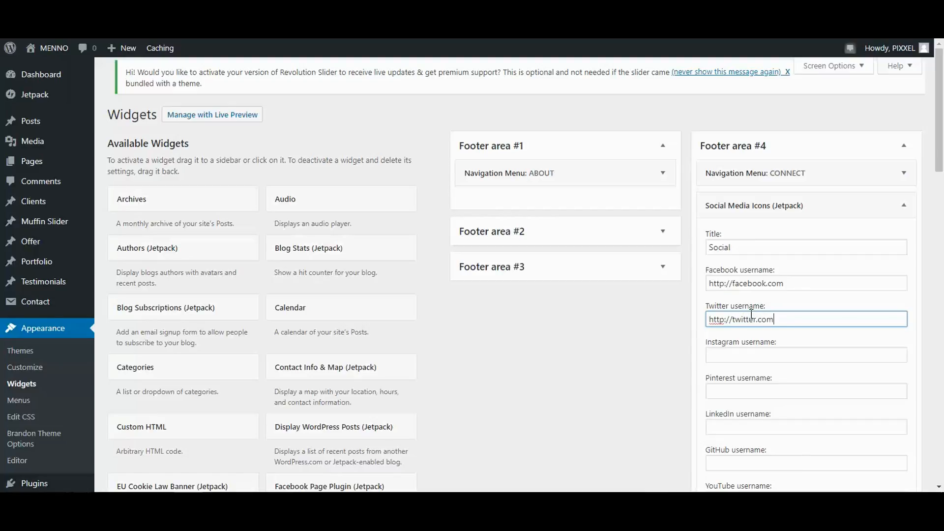
left_click(730, 356)
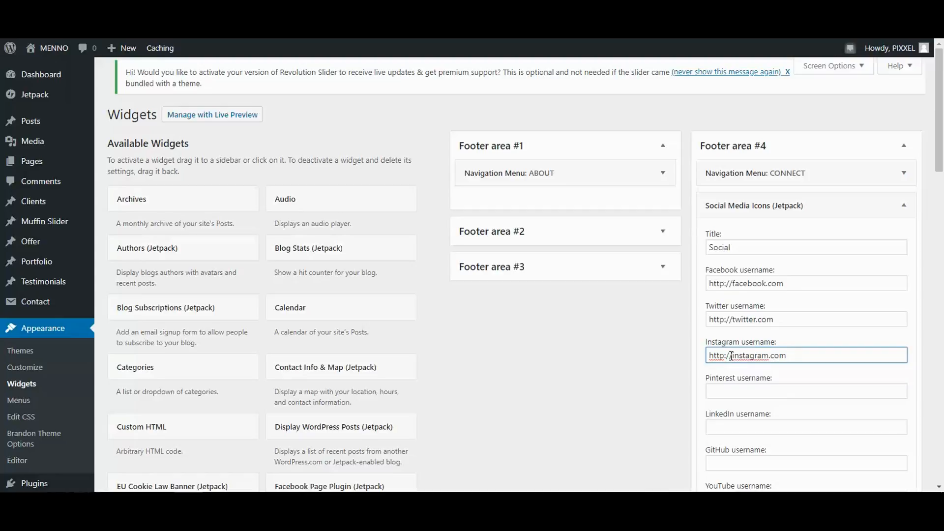
scroll(731, 356, "down", 2)
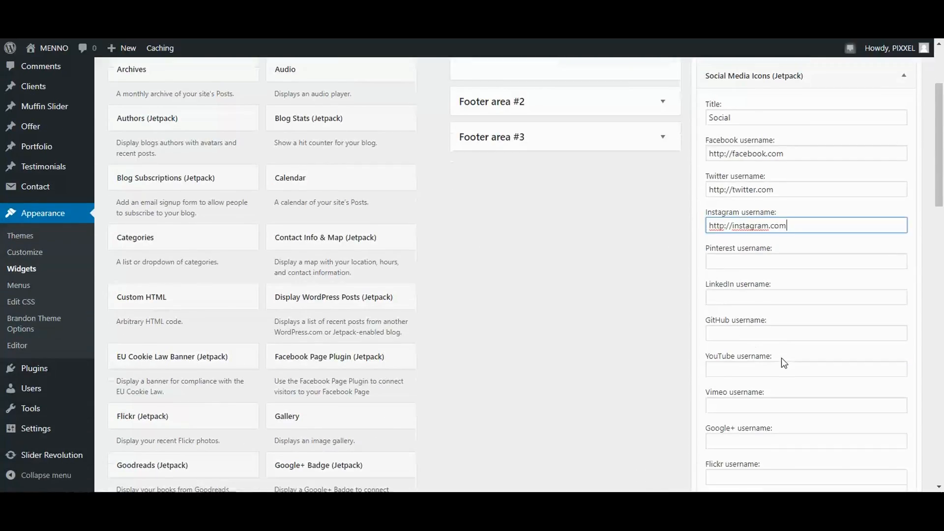
scroll(780, 358, "down", 2)
left_click(737, 266)
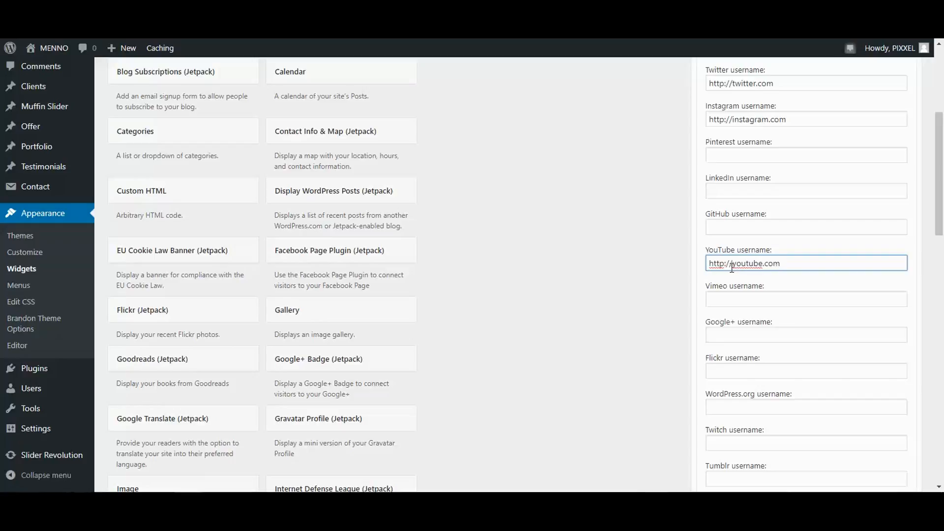
scroll(727, 295, "down", 2)
left_click(751, 323)
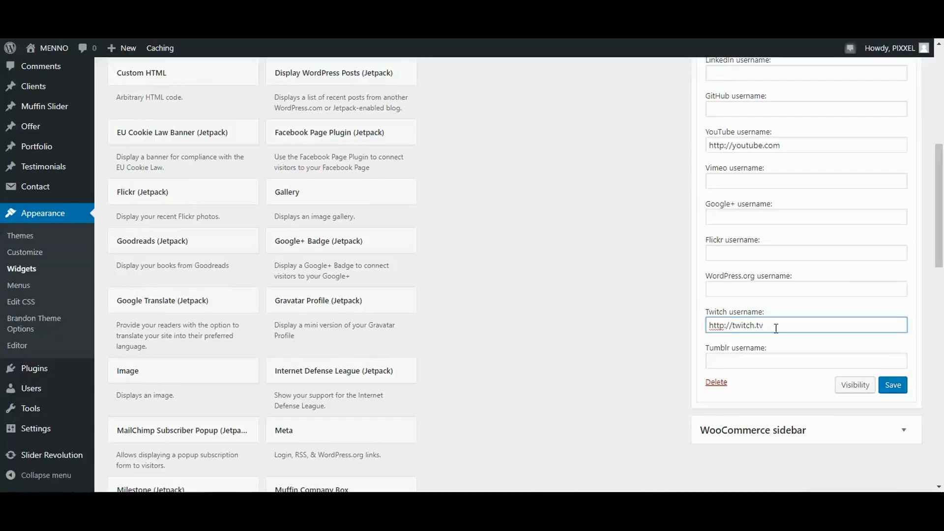
left_click(892, 386)
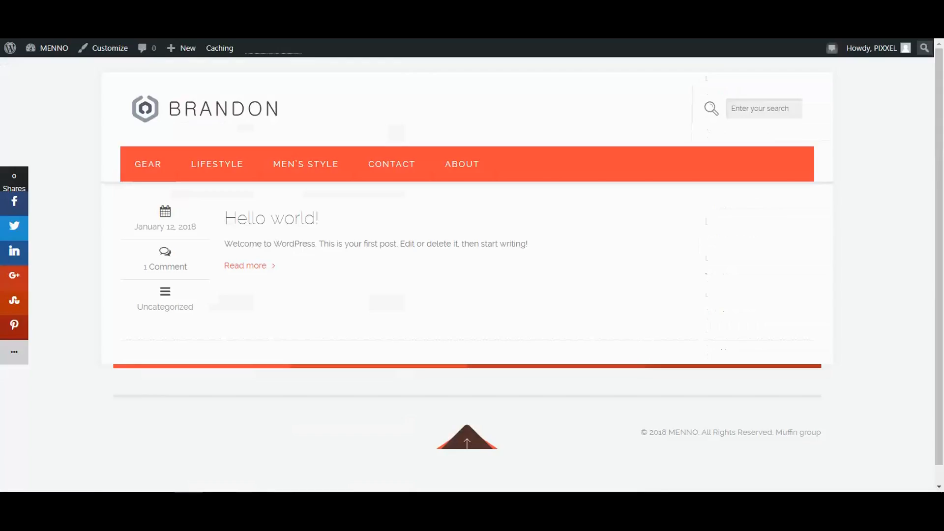
key("F5")
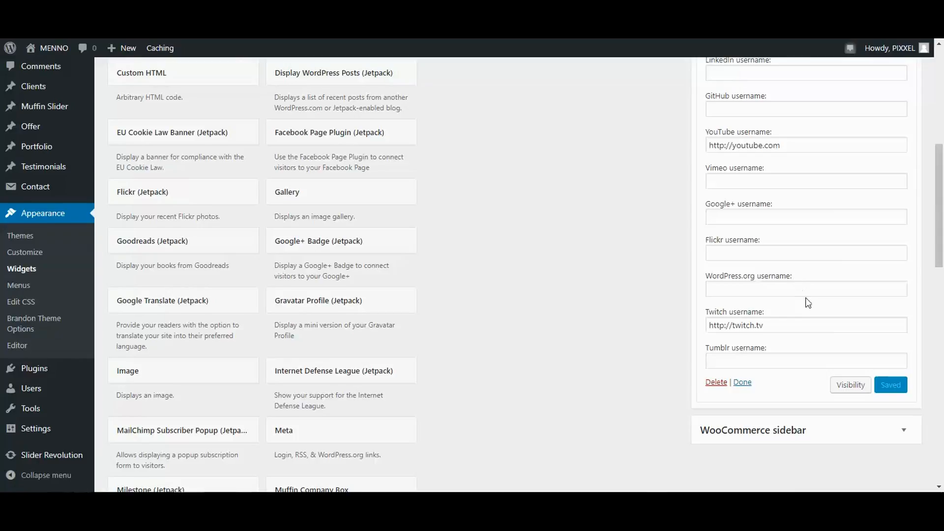
scroll(806, 302, "up", 7)
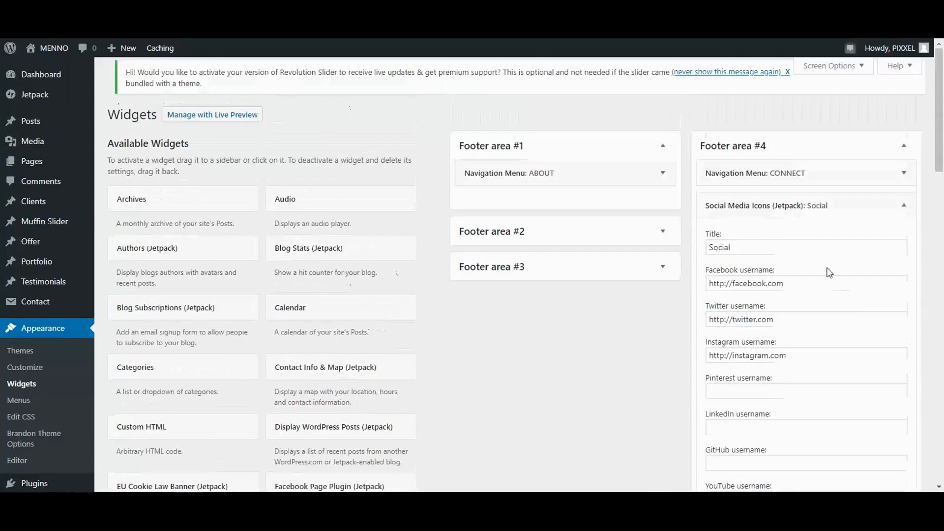
Step: Clear the 'Social' title from the Social Media Icons widget
left_click_drag(747, 240, 702, 258)
key("BackSpace")
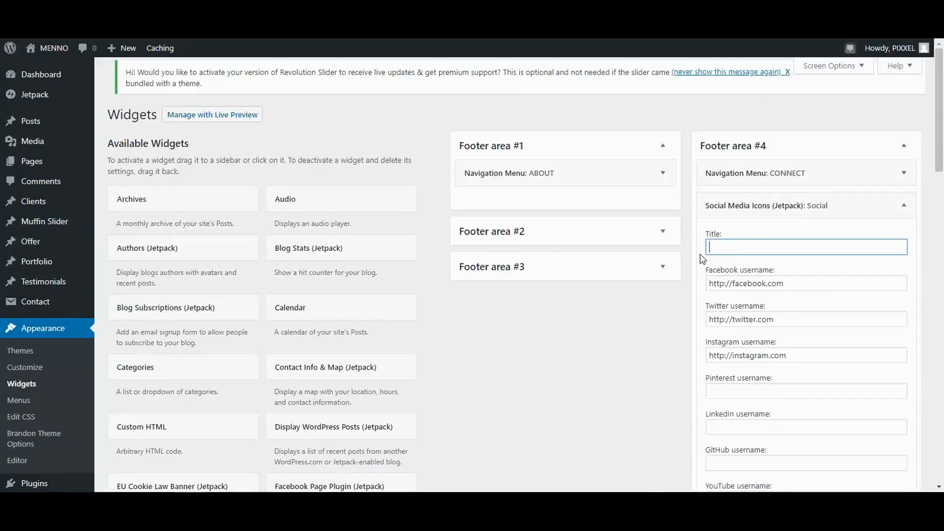
left_click(672, 298)
scroll(820, 280, "down", 3)
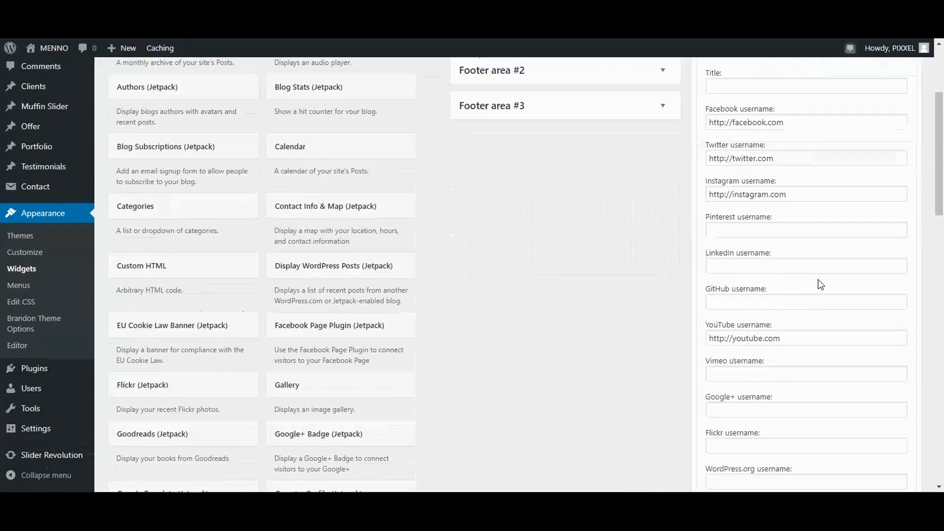
scroll(804, 341, "up", 2)
scroll(813, 330, "up", 1)
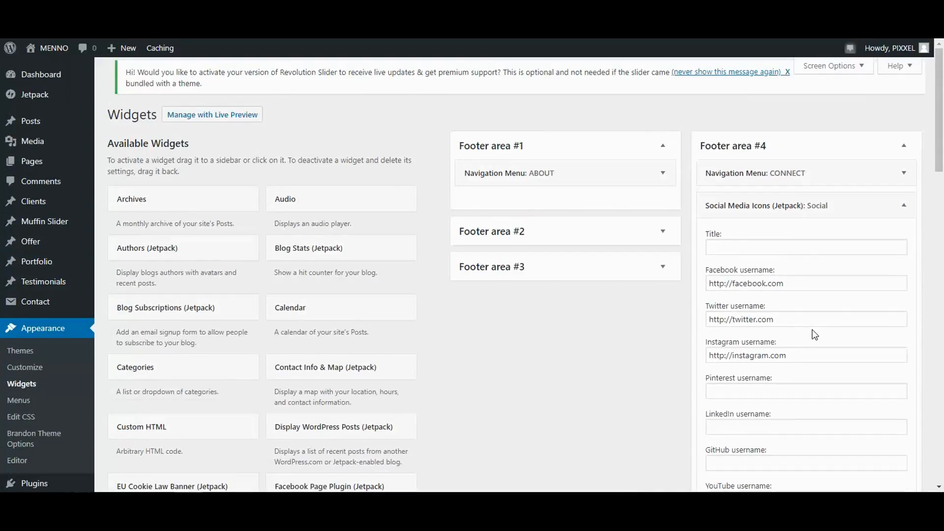
Step: Check the CONNECT navigation menu widget, then save the Social Media Icons widget
left_click(903, 173)
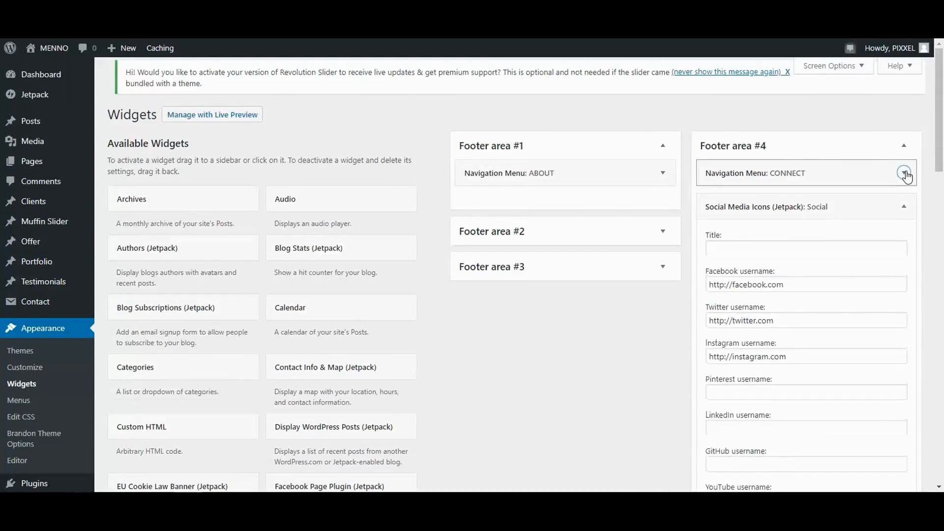
left_click(907, 176)
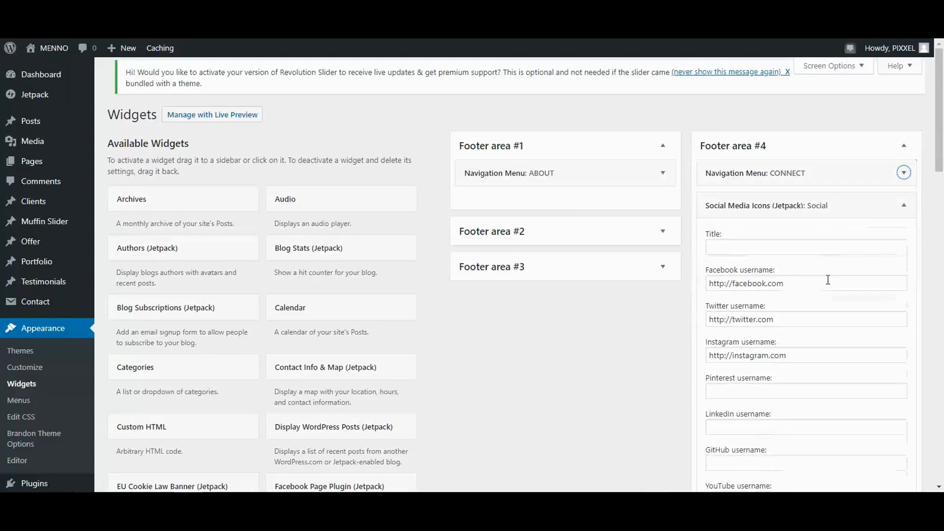
scroll(771, 355, "down", 10)
left_click(893, 149)
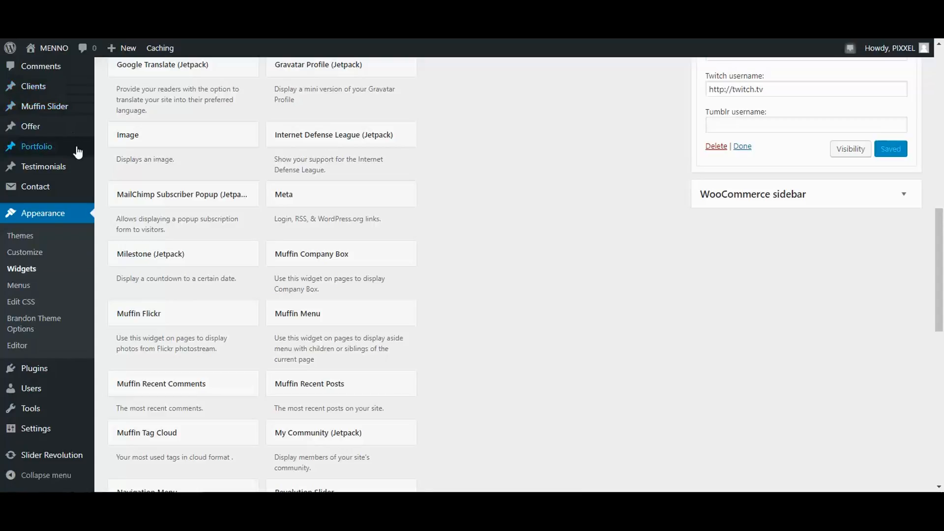
scroll(128, 147, "up", 4)
mouse_move(29, 126)
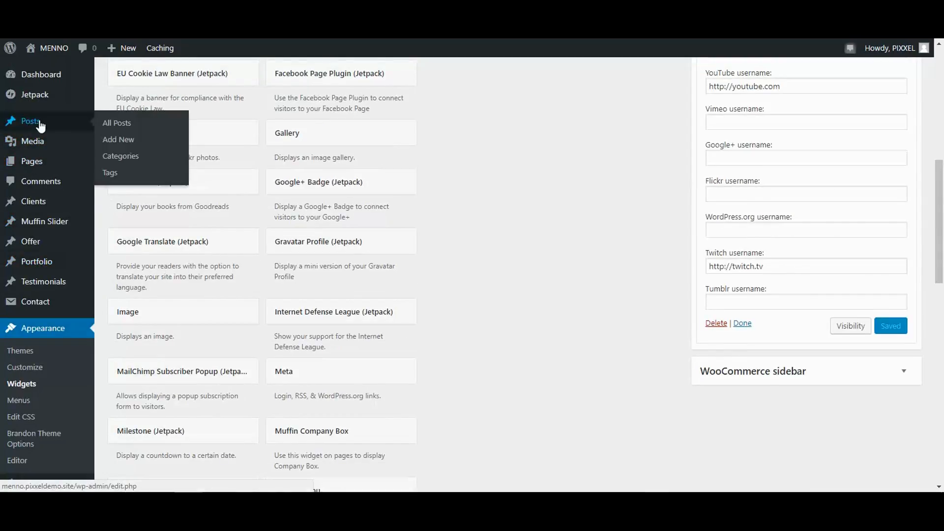
Step: Move the Hello world post to the trash from the All Posts list
left_click(40, 128)
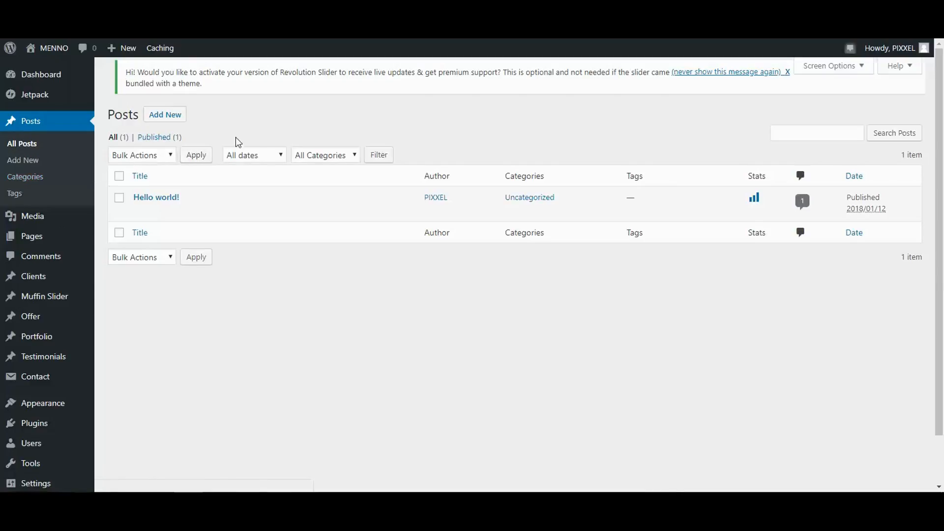
left_click(205, 216)
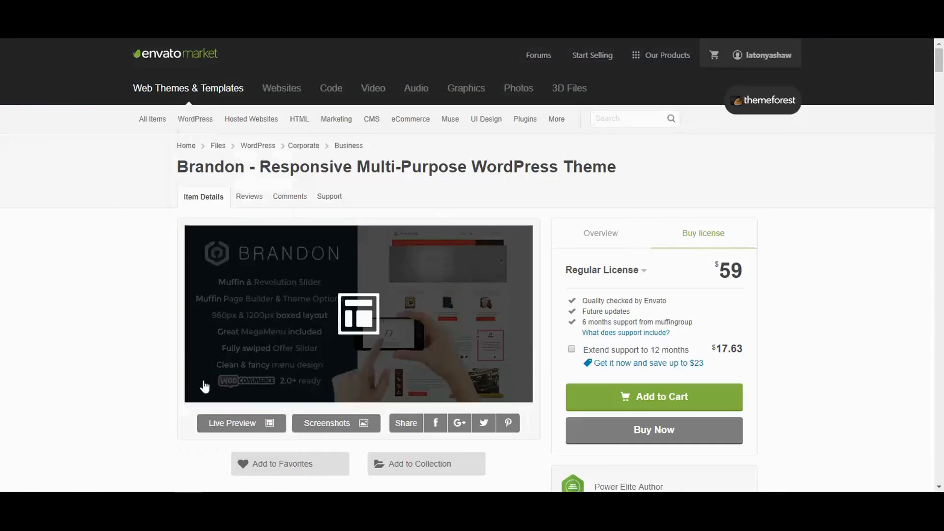
scroll(110, 337, "down", 5)
scroll(102, 334, "down", 12)
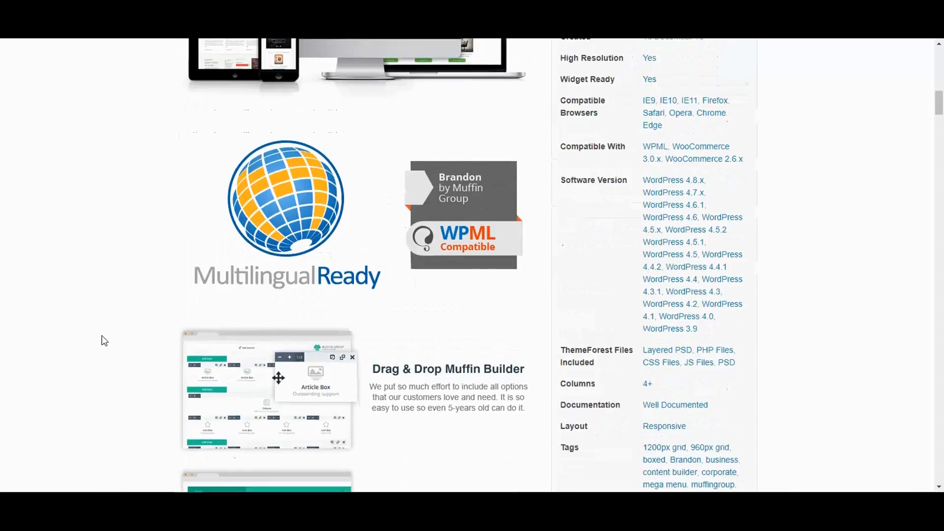
scroll(103, 335, "up", 13)
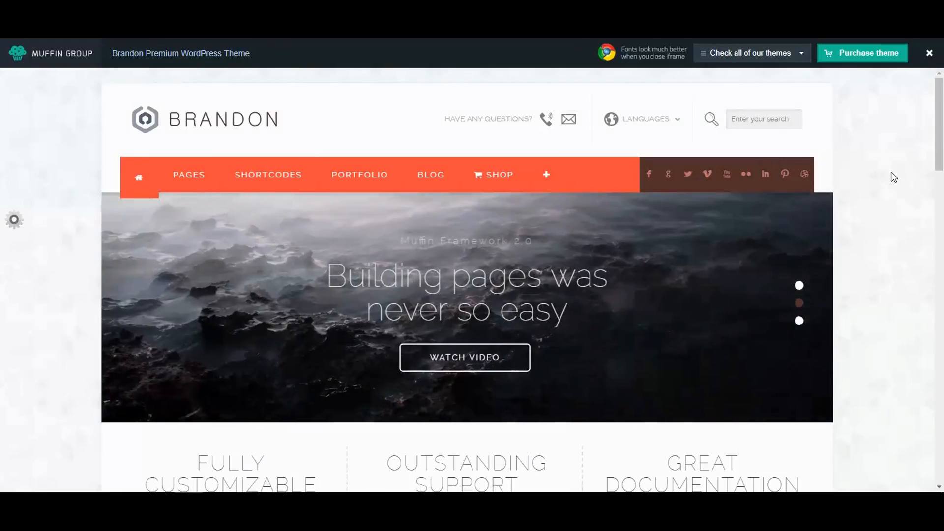
left_click_drag(940, 112, 795, 151)
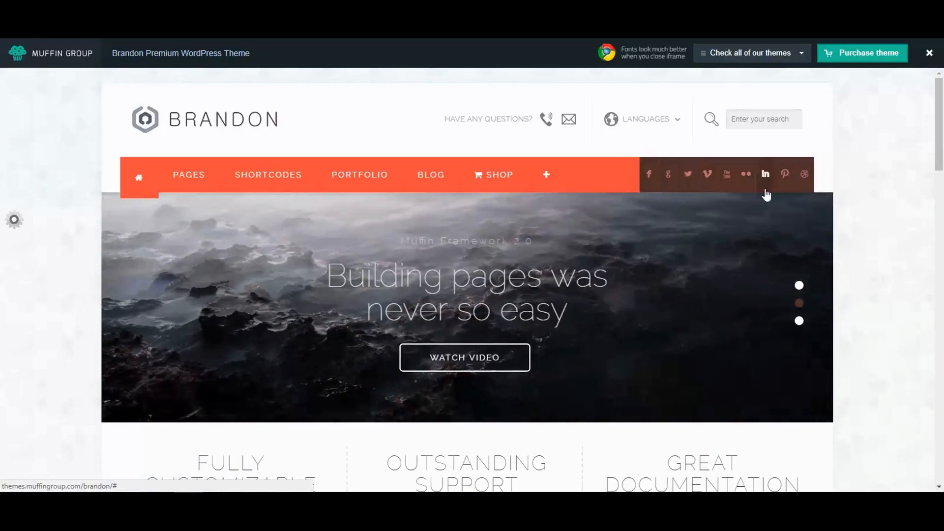
mouse_move(276, 190)
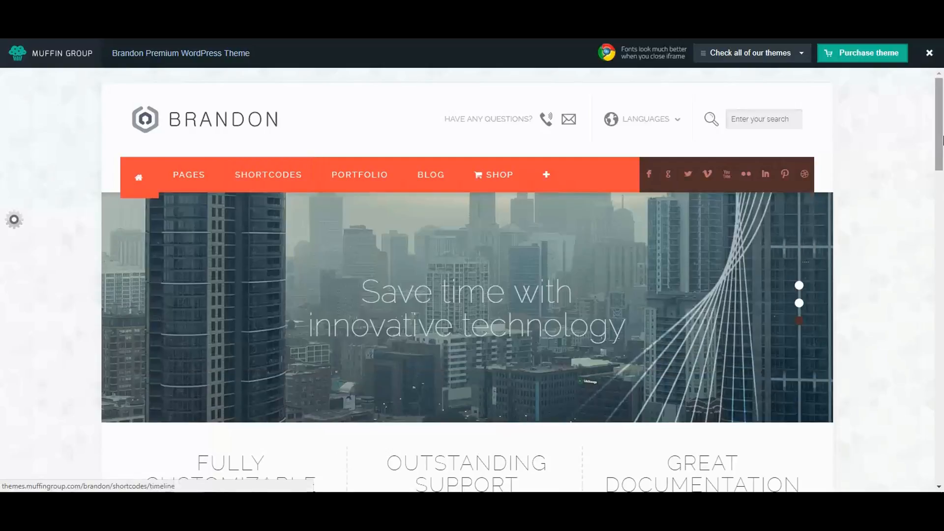
scroll(936, 147, "down", 5)
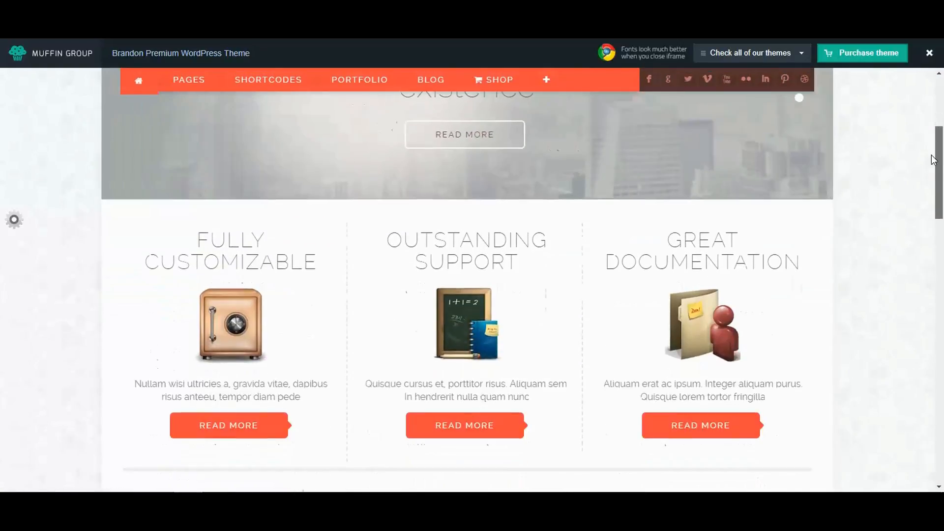
scroll(932, 162, "down", 4)
scroll(927, 164, "up", 3)
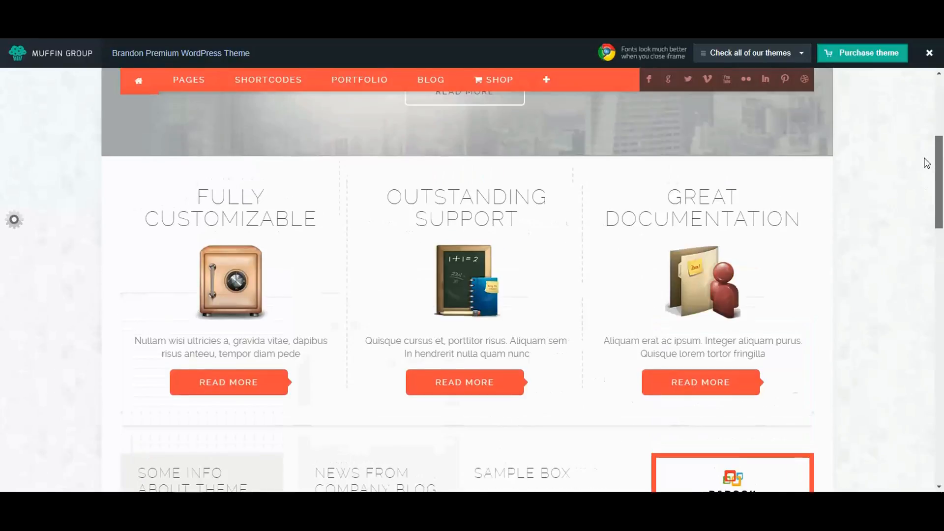
scroll(927, 162, "down", 1)
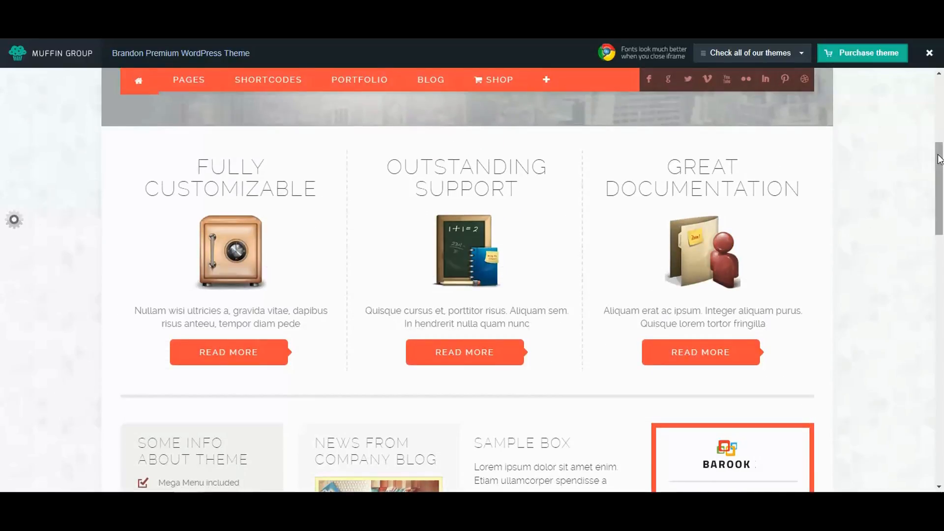
scroll(919, 222, "down", 8)
scroll(924, 251, "down", 12)
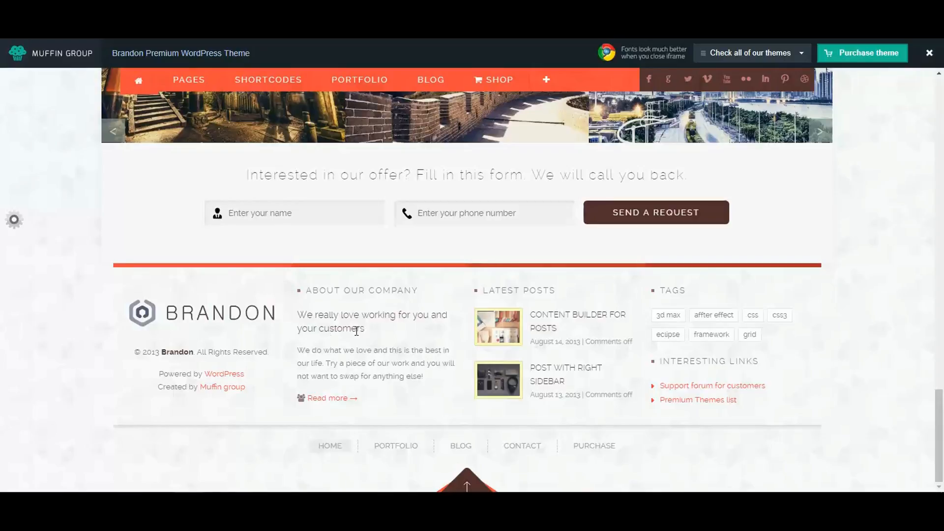
scroll(939, 396, "up", 2)
left_click_drag(939, 396, 942, 91)
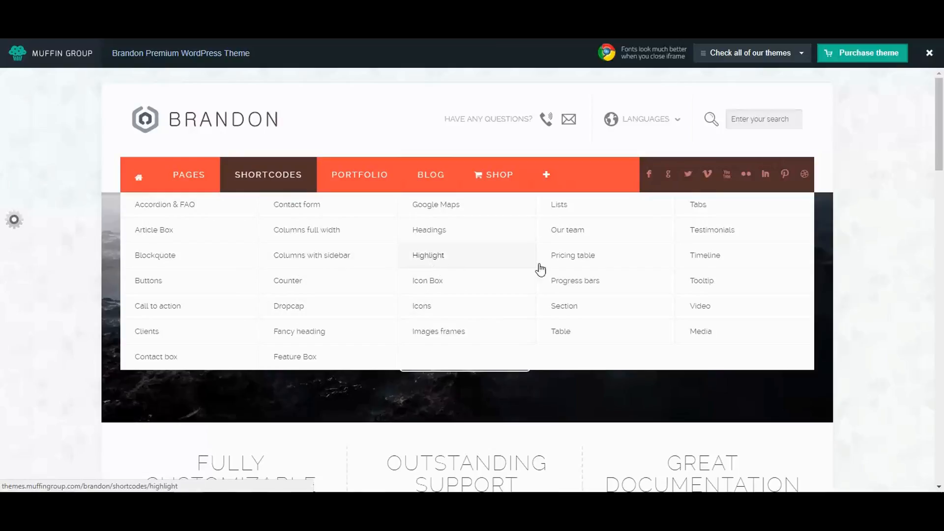
Step: Open the Video shortcode demo page and scroll through it
left_click(709, 309)
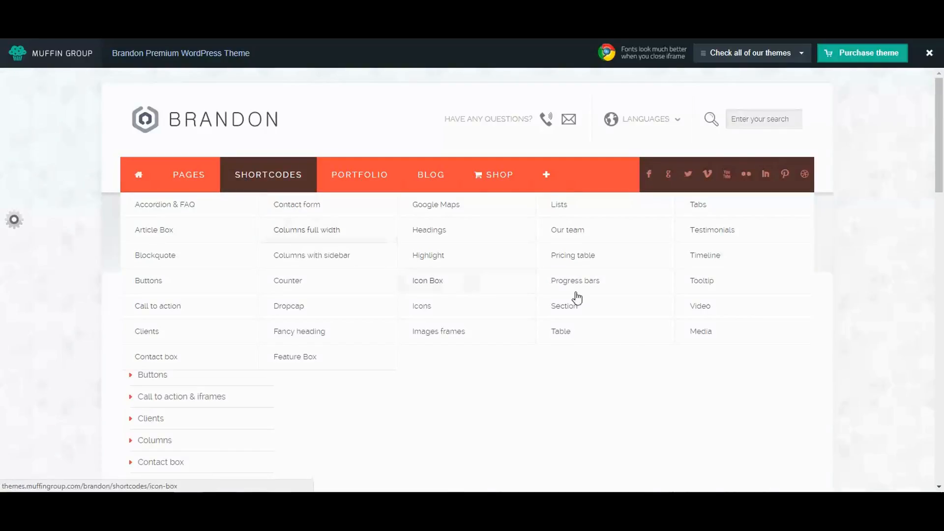
scroll(61, 283, "down", 8)
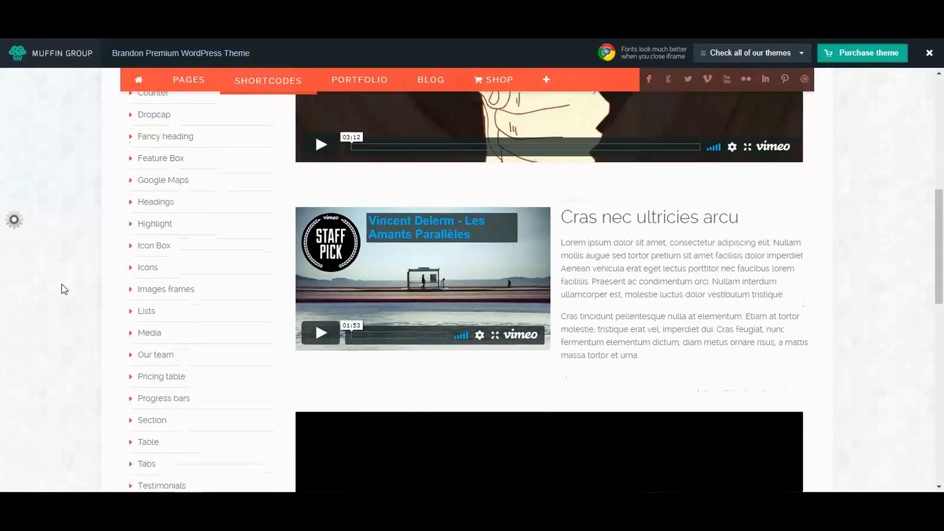
scroll(62, 284, "up", 8)
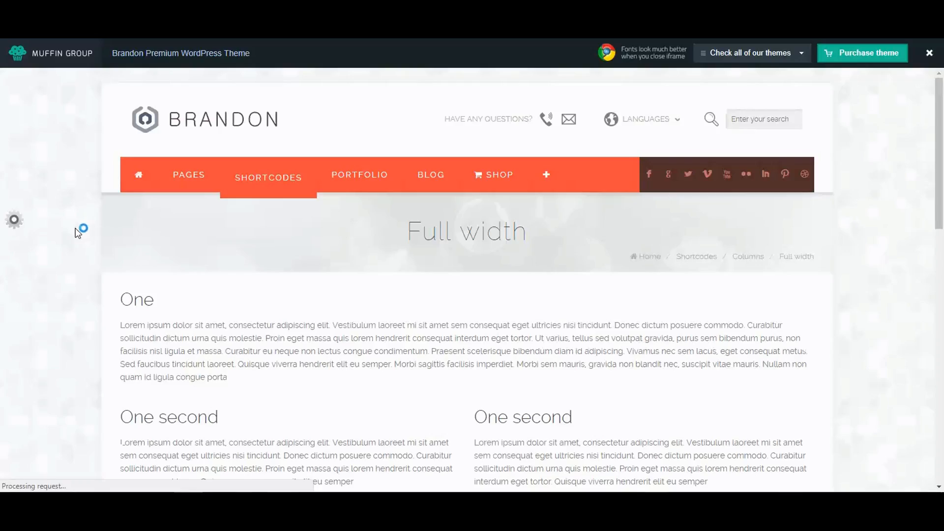
scroll(82, 265, "down", 5)
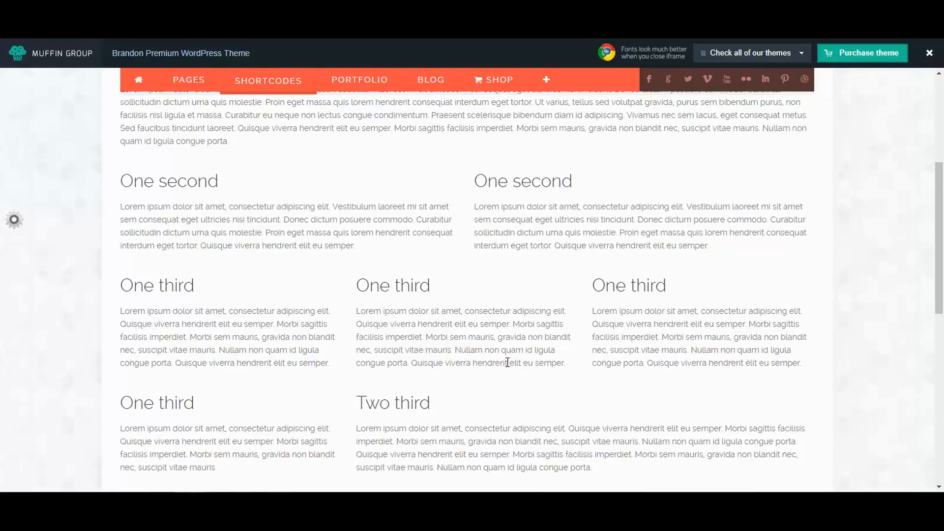
scroll(507, 363, "down", 4)
scroll(477, 301, "down", 3)
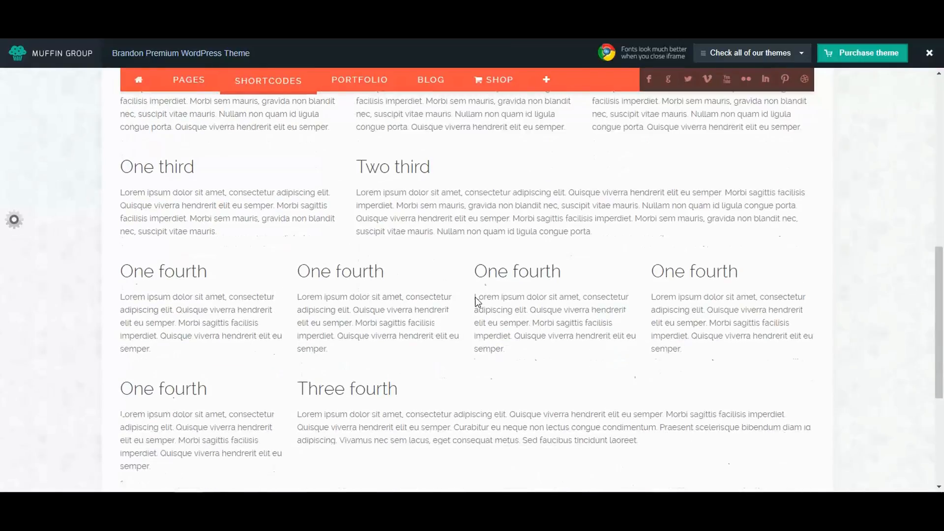
scroll(285, 334, "down", 3)
scroll(536, 305, "up", 13)
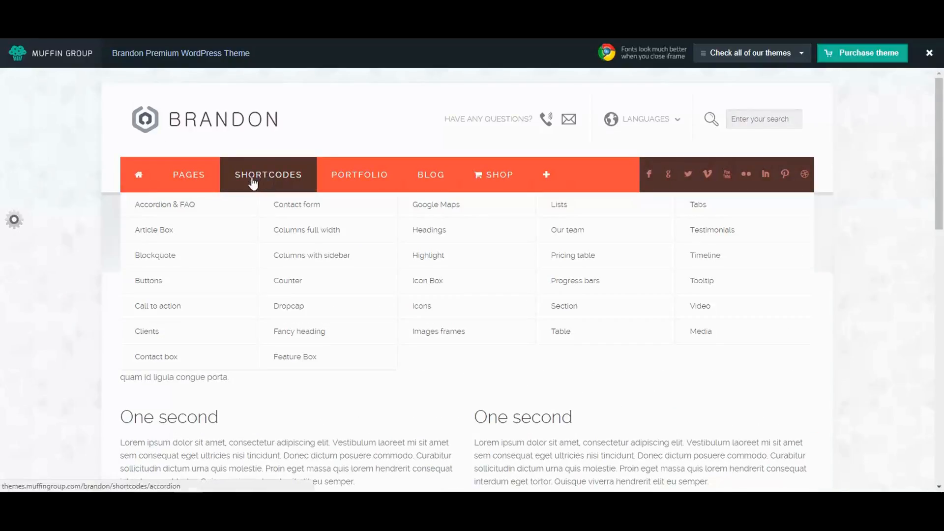
Step: Open the Counter shortcode demo page and look it over
left_click(286, 283)
scroll(89, 259, "down", 7)
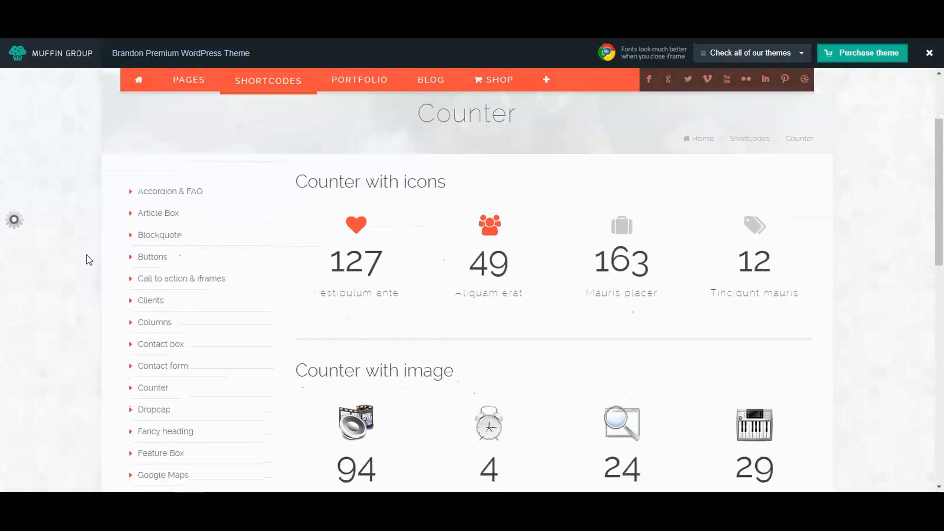
scroll(89, 259, "up", 7)
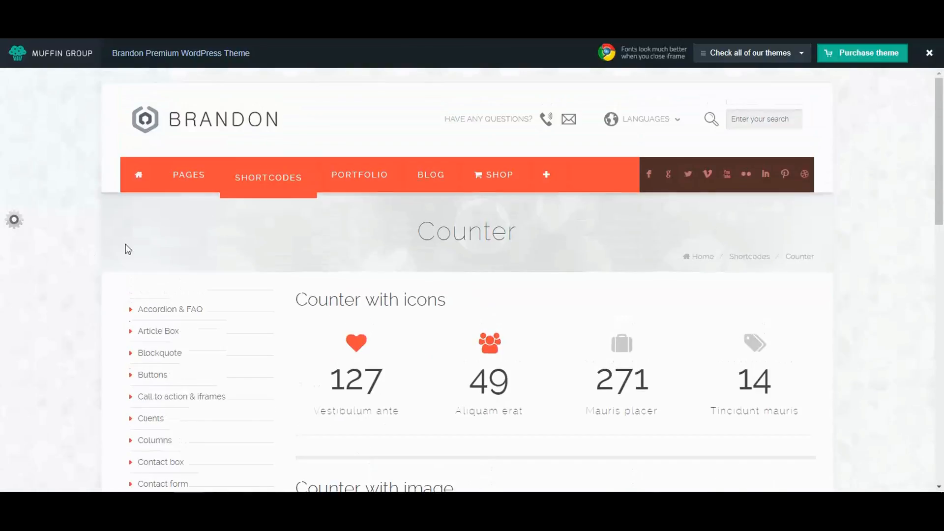
mouse_move(261, 179)
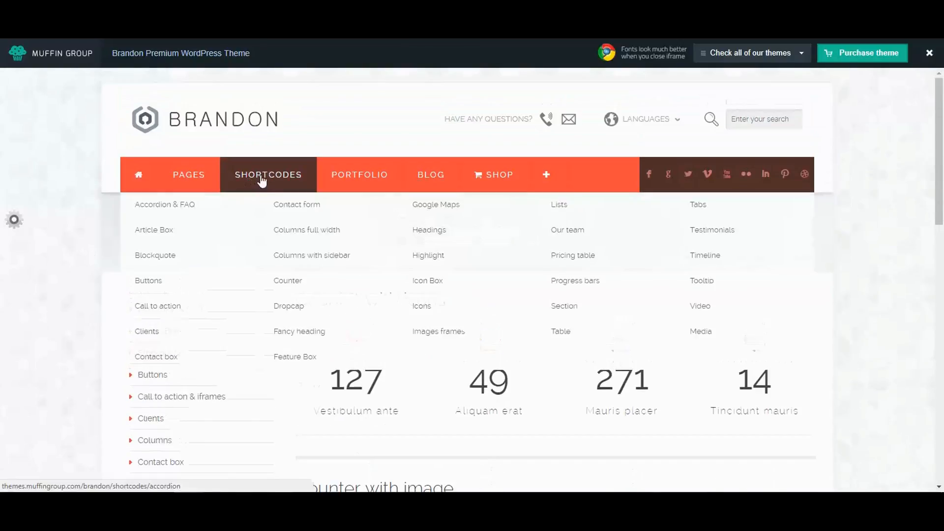
Step: View the Buttons shortcode page's default and coloured button examples
left_click(148, 278)
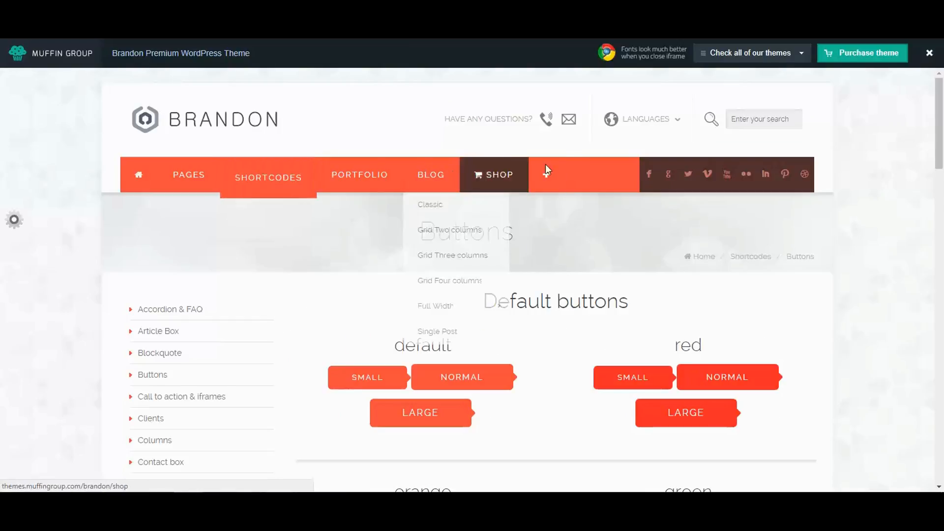
scroll(365, 345, "down", 15)
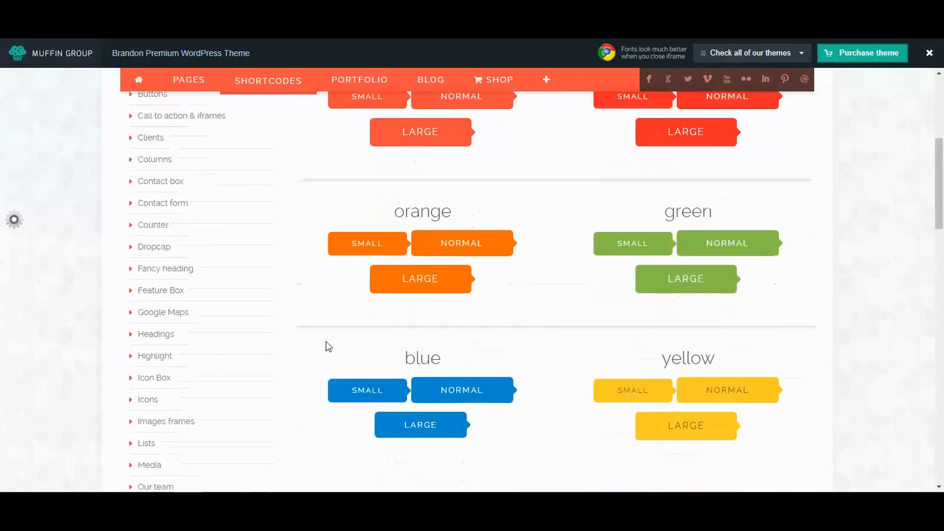
scroll(326, 345, "down", 10)
scroll(327, 344, "up", 5)
scroll(329, 340, "up", 10)
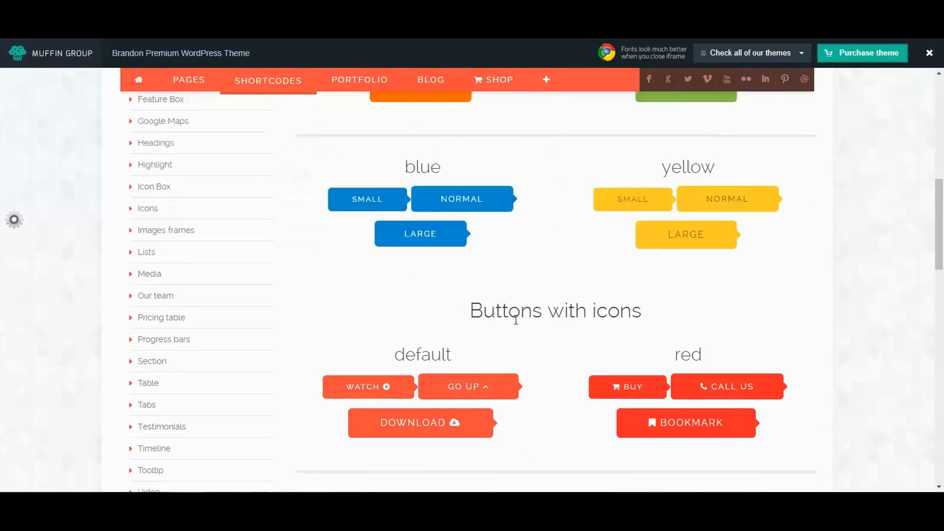
scroll(492, 335, "up", 8)
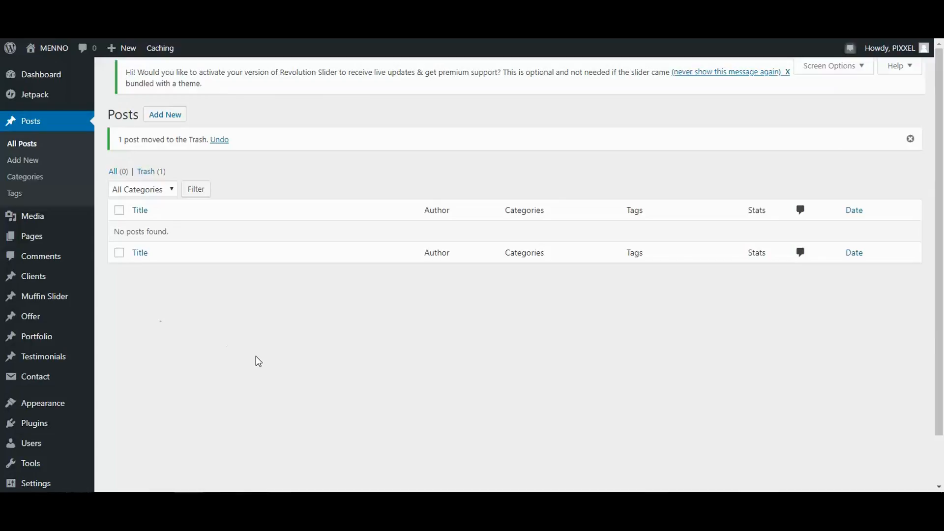
Step: Start a new blog post and bring back the Notepad sample text
left_click(166, 118)
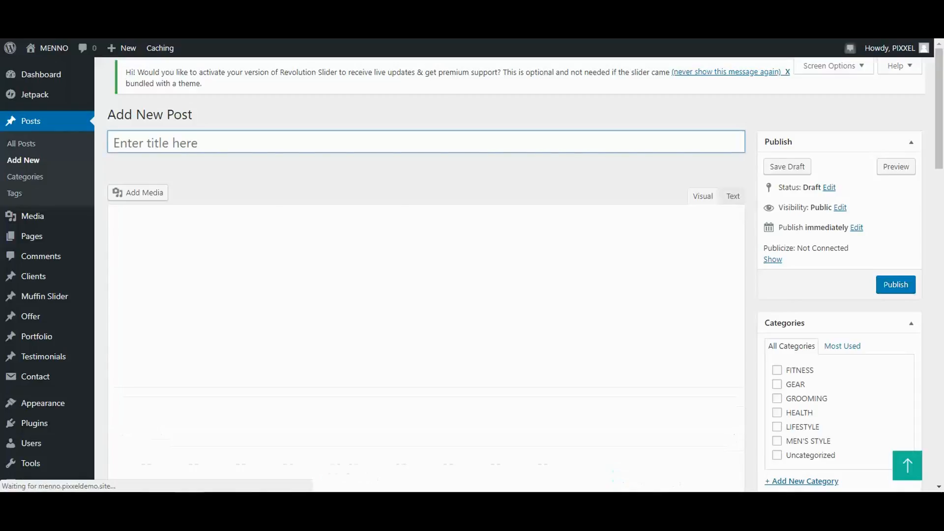
mouse_move(159, 501)
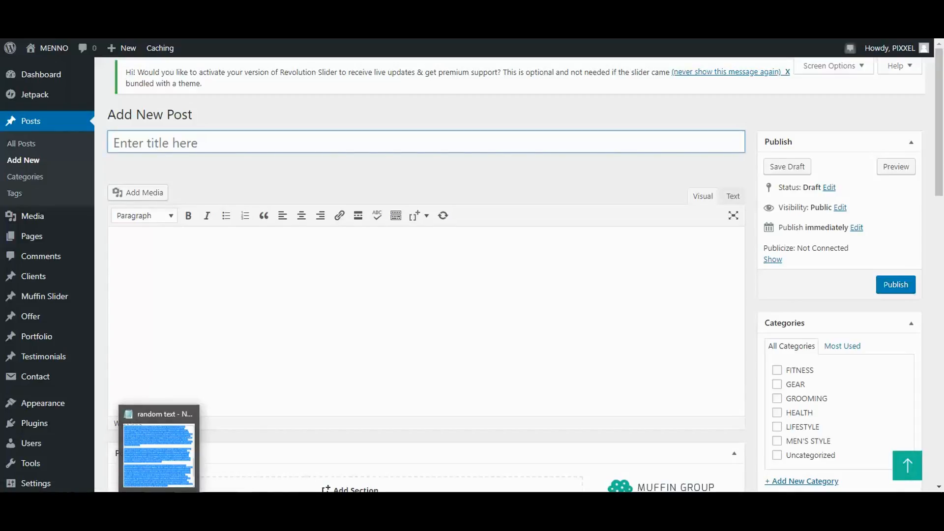
left_click(159, 501)
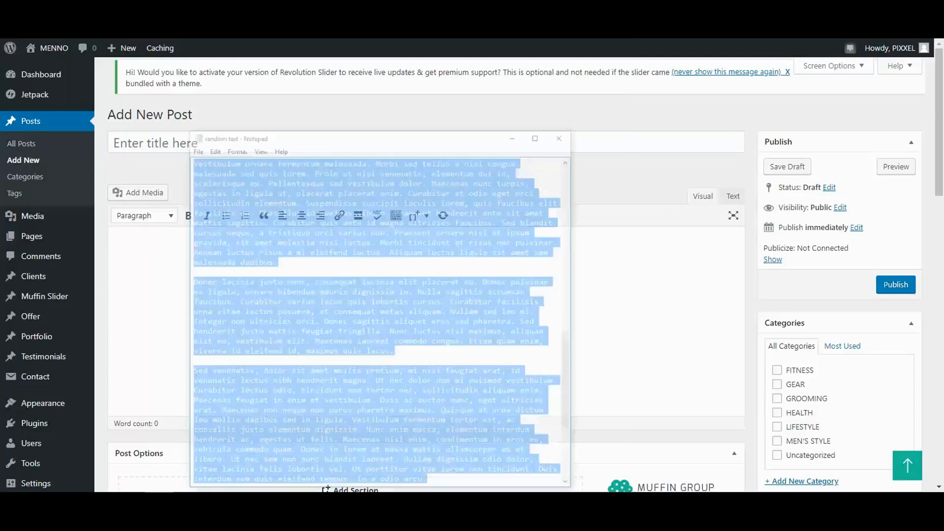
Step: Copy the Lorem ipsum paragraphs from Notepad and place the caret in the post body
right_click(276, 132)
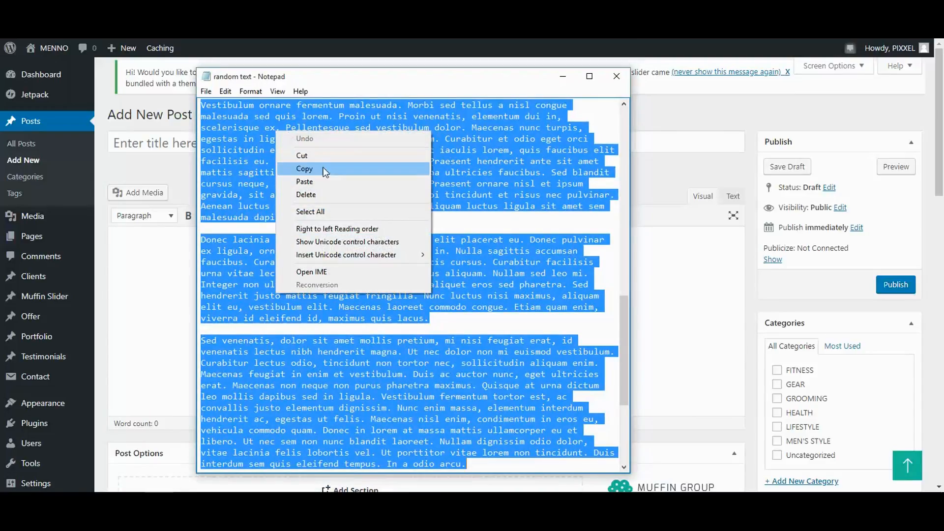
left_click(305, 169)
left_click(562, 77)
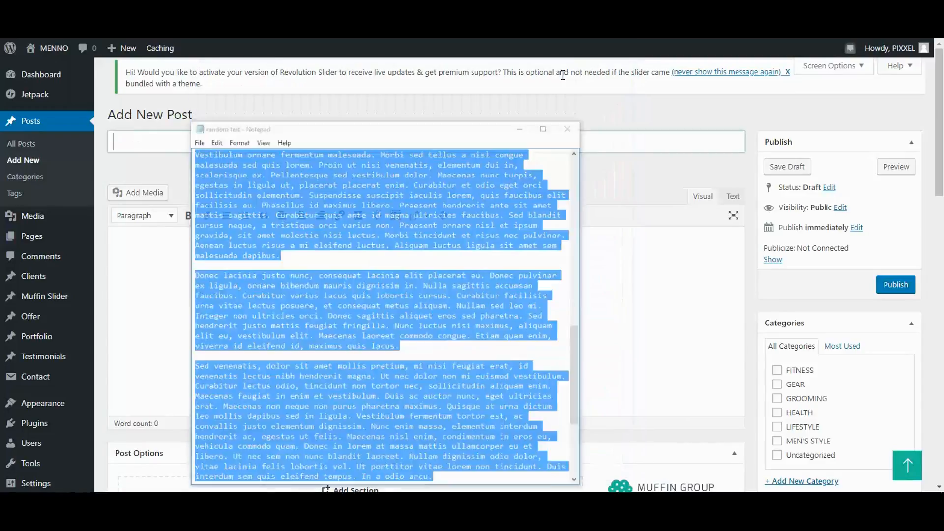
left_click(183, 267)
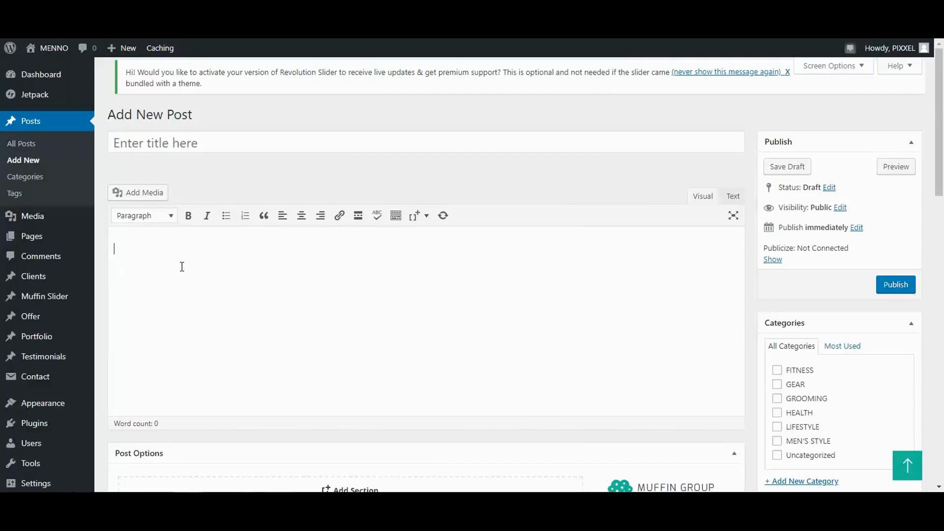
Step: Paste the Lorem ipsum paragraphs into the post body
key("ctrl+v")
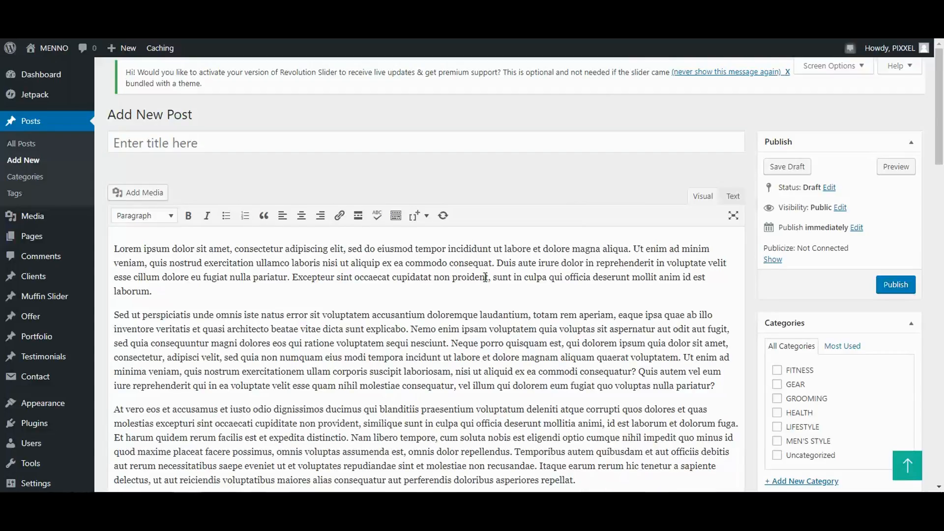
scroll(485, 277, "down", 10)
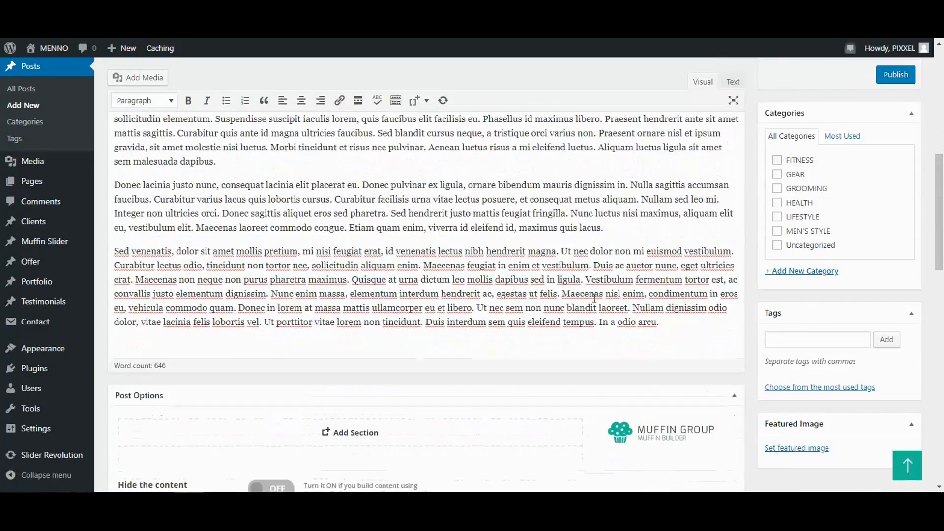
scroll(594, 298, "up", 10)
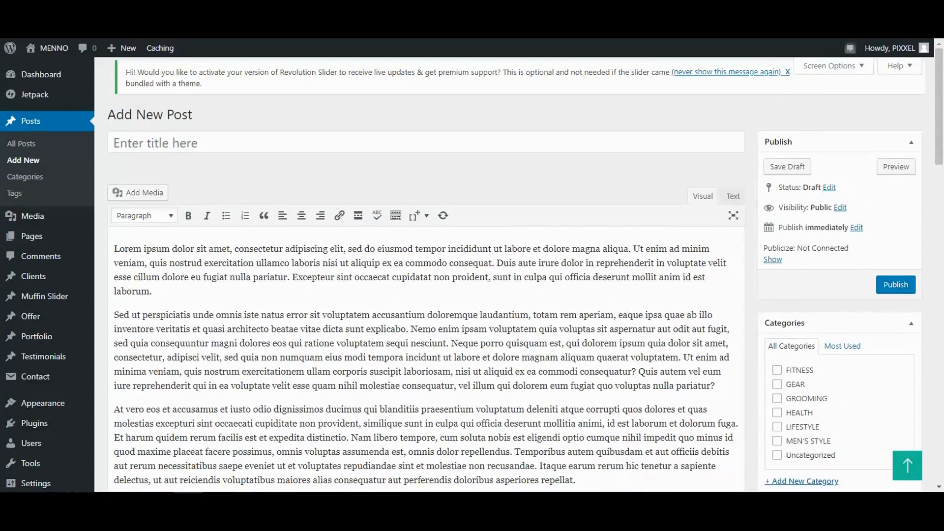
Step: Copy the caps line from Notepad and paste it as the title LOREM IPSUM DOLOR SIT AMET ELIT
left_click(188, 517)
scroll(544, 251, "up", 13)
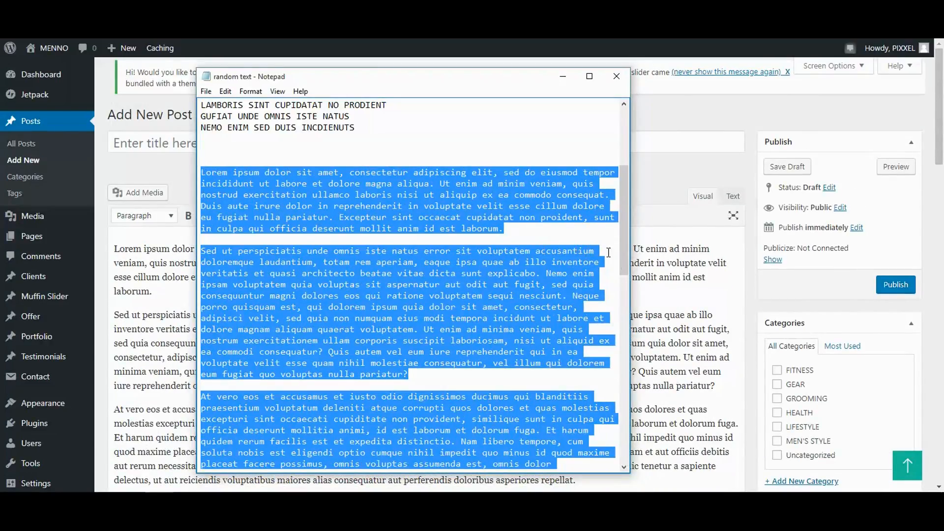
scroll(608, 251, "up", 6)
left_click_drag(366, 116, 200, 116)
right_click(220, 114)
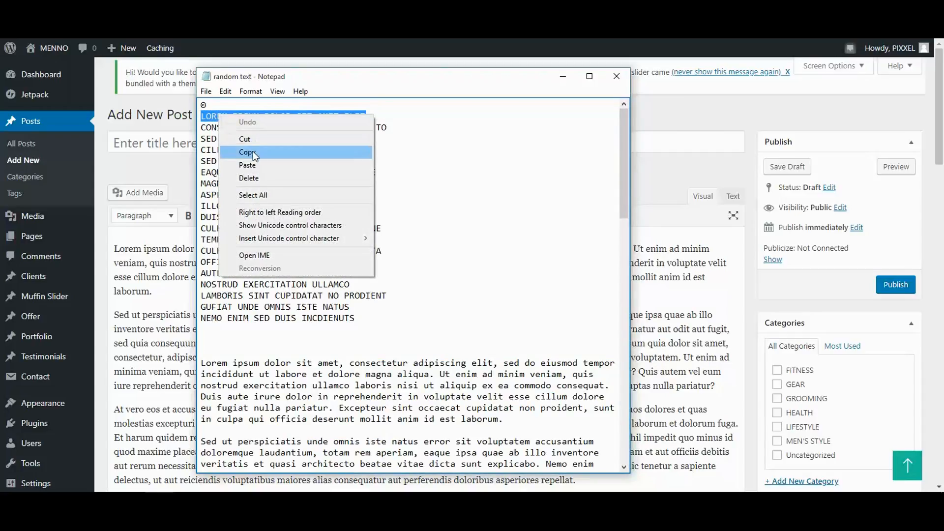
left_click(278, 147)
left_click(563, 77)
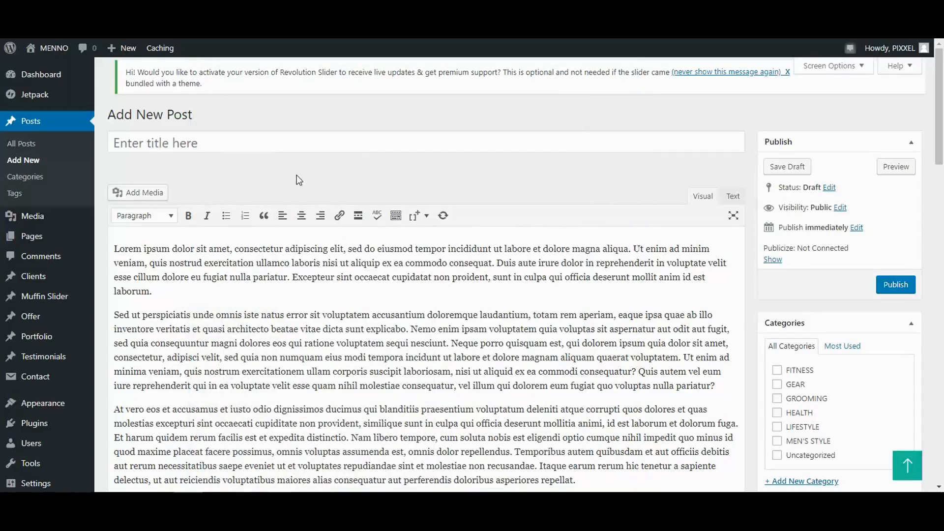
left_click(203, 147)
key("ctrl+v")
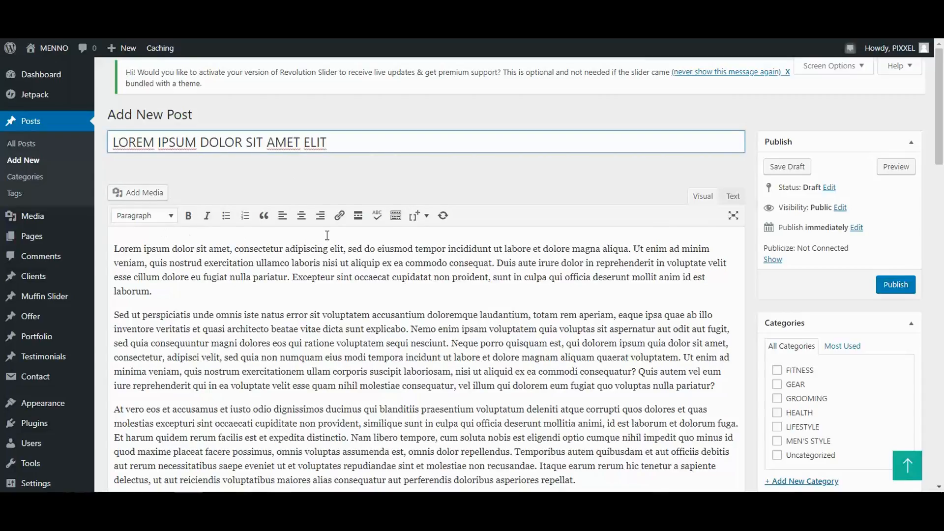
left_click(356, 243)
Step: Put the post in the FITNESS category
scroll(600, 296, "down", 4)
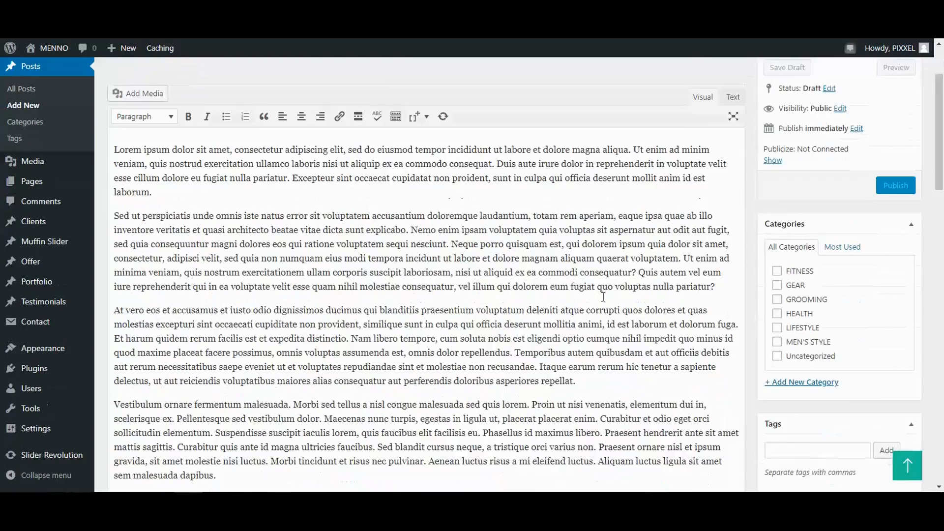
left_click(777, 194)
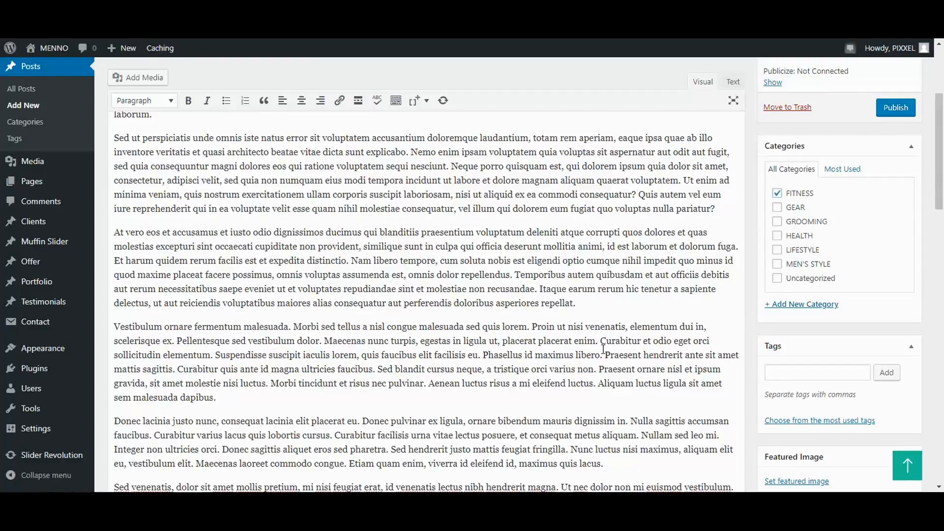
scroll(260, 315, "down", 5)
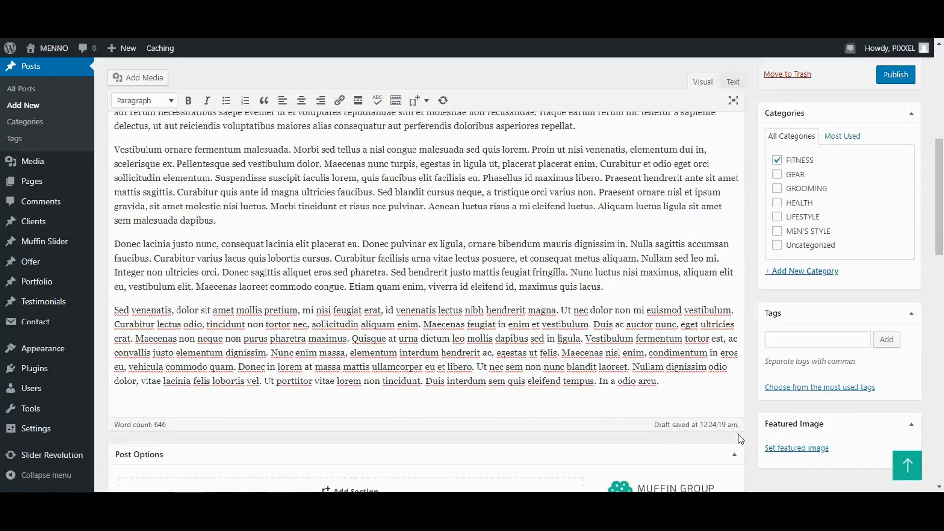
left_click(780, 448)
Step: Upload FEATURED IMAGE - 1 and set it as the post's featured image
left_click(453, 272)
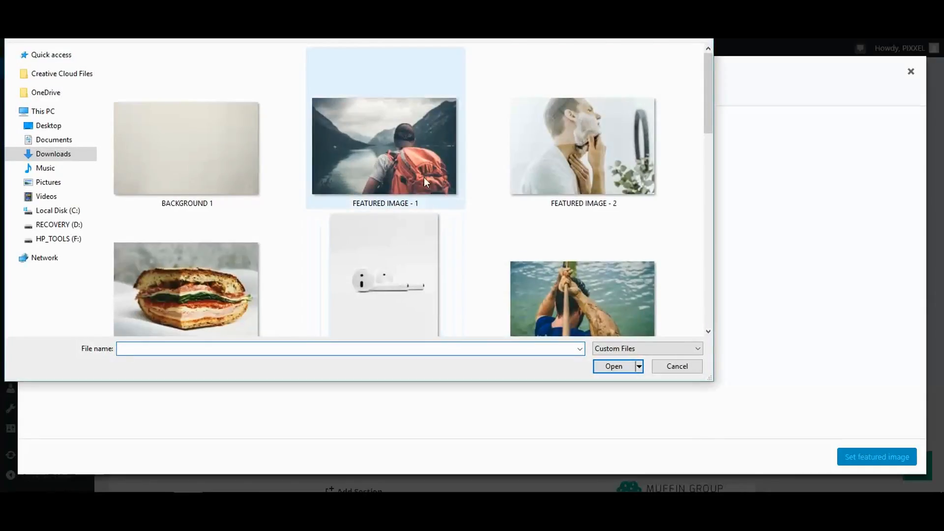
left_click(425, 182)
left_click(614, 367)
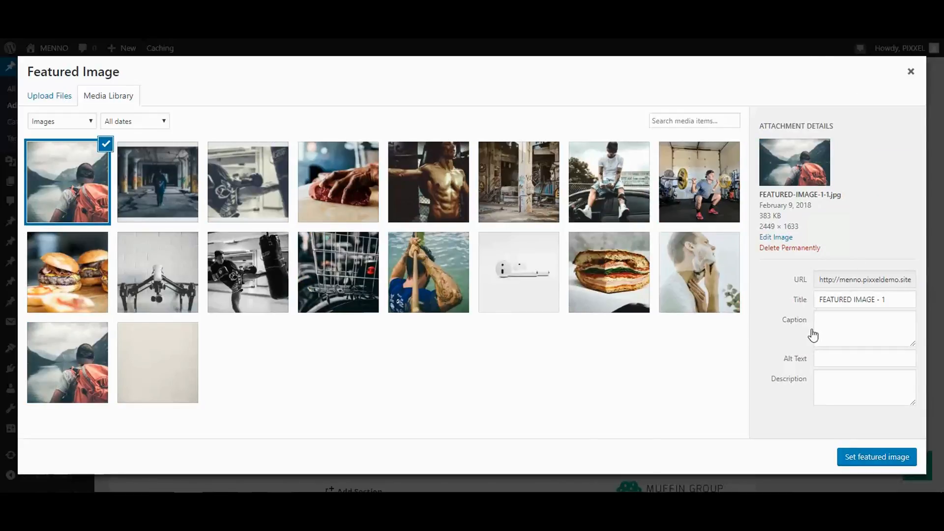
left_click(870, 459)
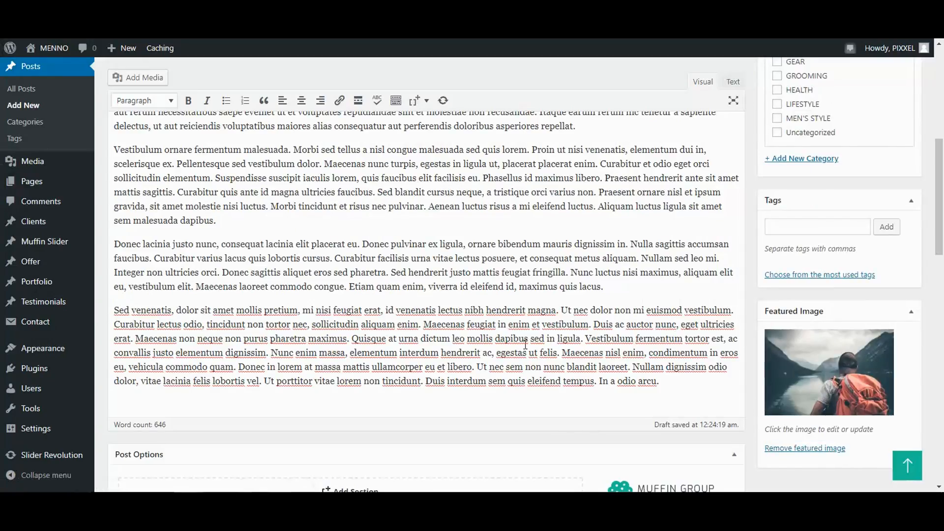
Step: Publish the post and switch to the site's front page with Ctrl+Tab
scroll(526, 344, "down", 6)
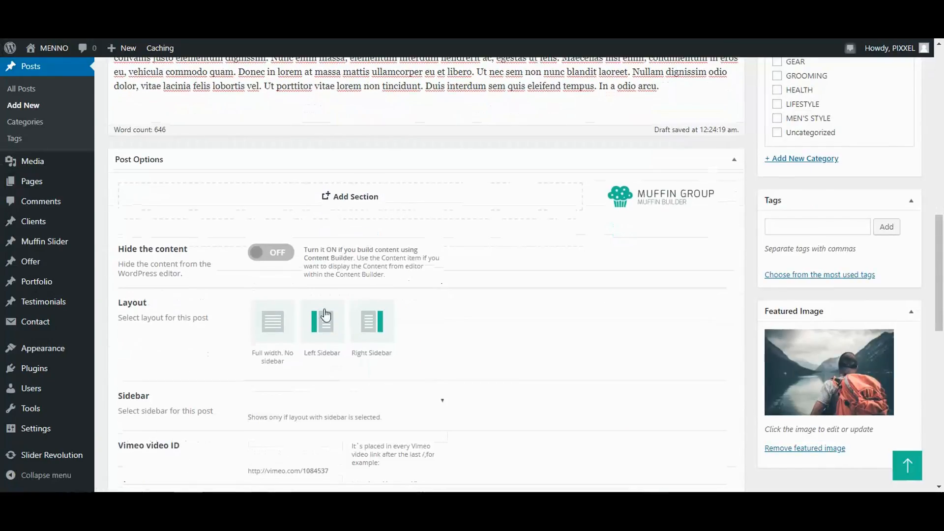
scroll(340, 270, "up", 6)
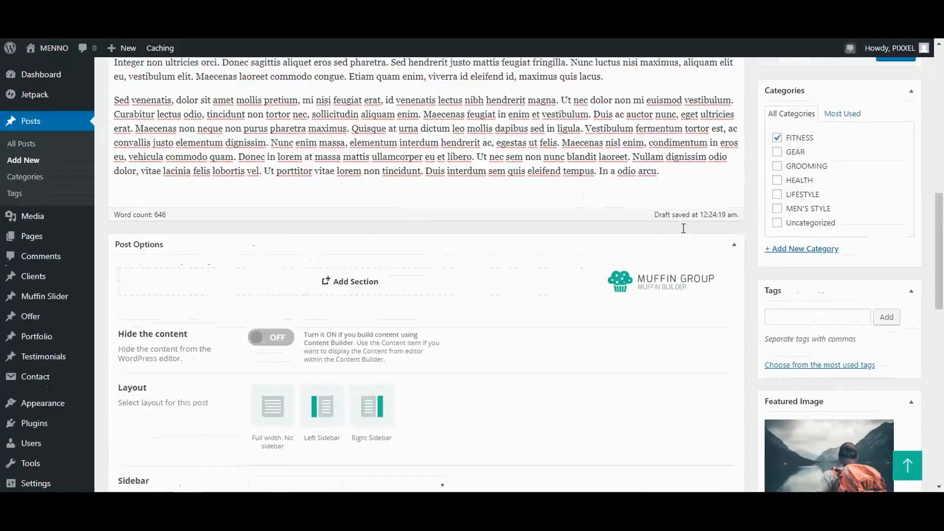
left_click(891, 226)
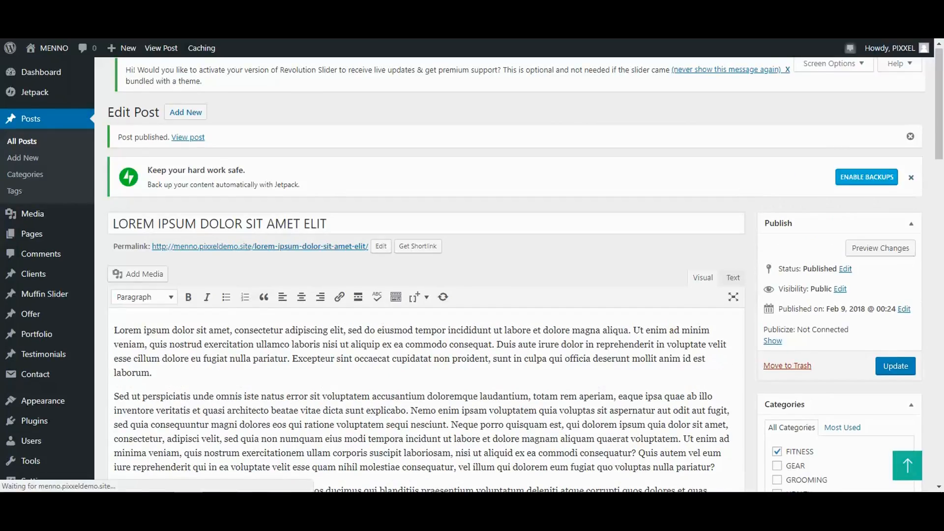
key("ctrl+Tab")
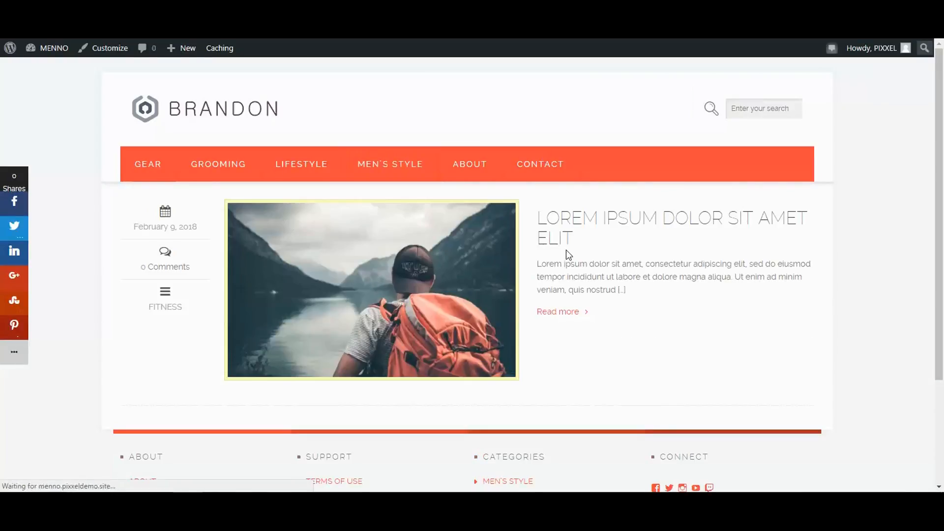
Step: Open the LOREM IPSUM DOLOR SIT AMET ELIT post on the site and scroll through it
left_click(536, 220)
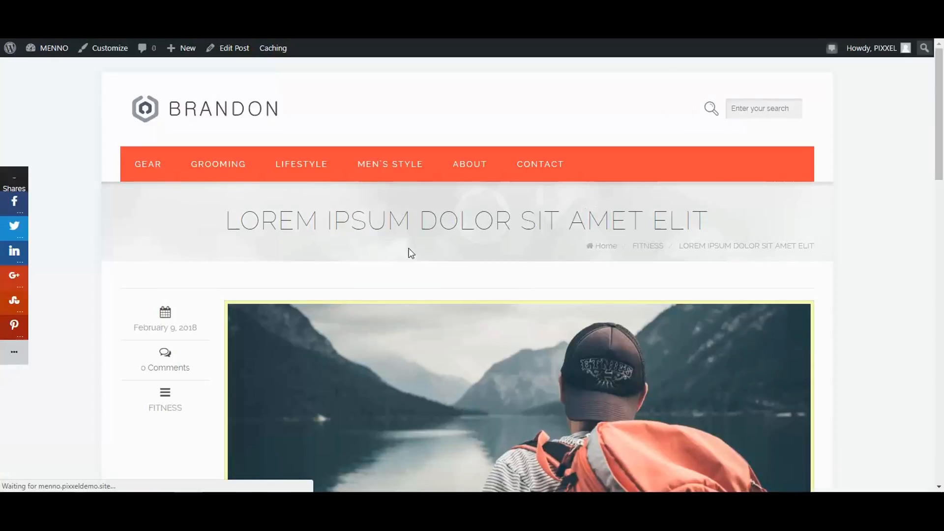
scroll(817, 253, "down", 6)
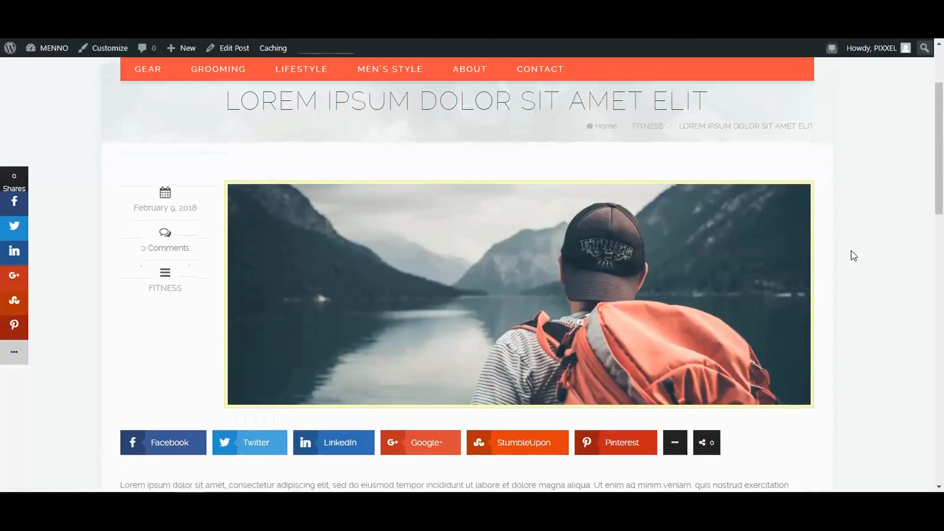
scroll(855, 250, "down", 14)
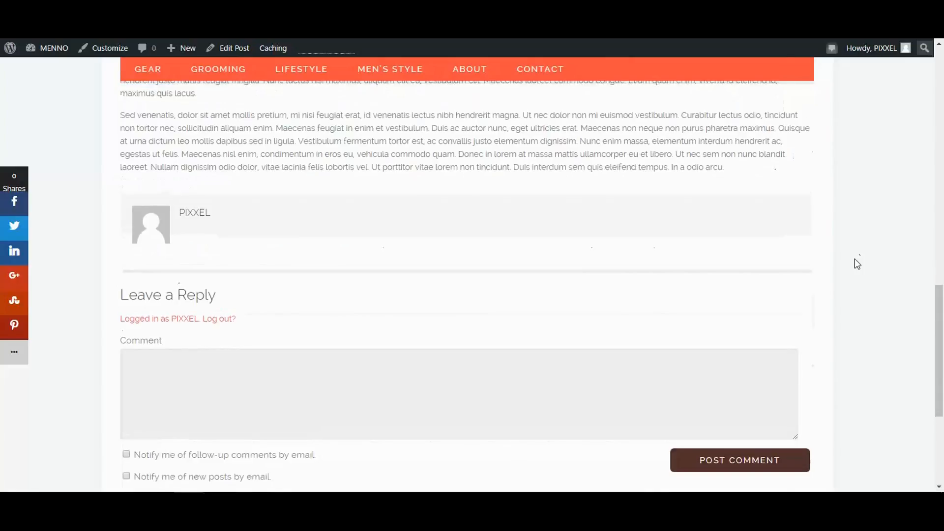
scroll(855, 258, "up", 10)
scroll(855, 258, "up", 10)
scroll(854, 259, "down", 4)
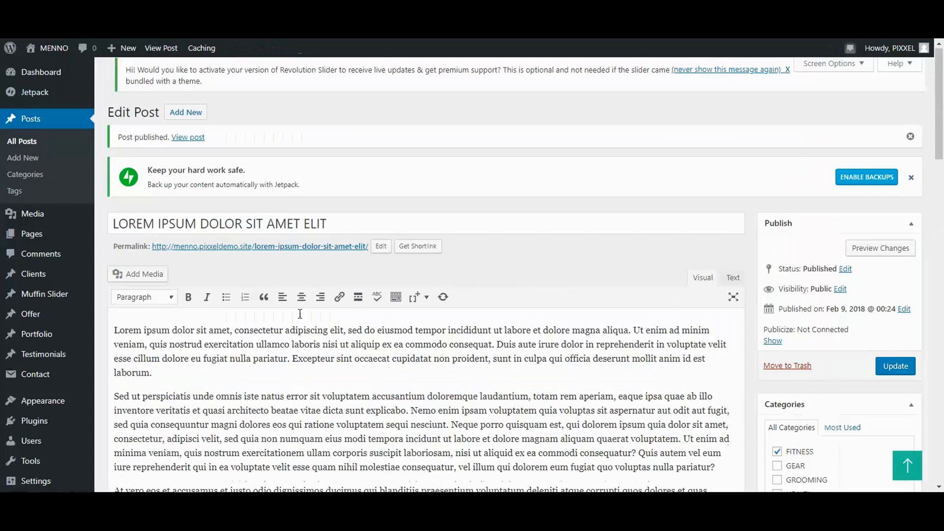
scroll(300, 313, "down", 15)
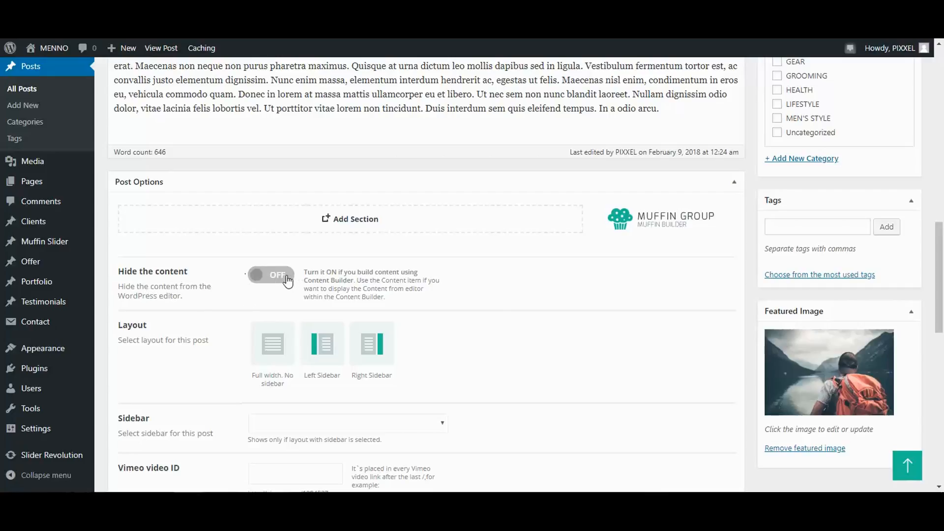
Step: Switch Post Options' Hide the content to ON and update the published post
scroll(508, 323, "up", 8)
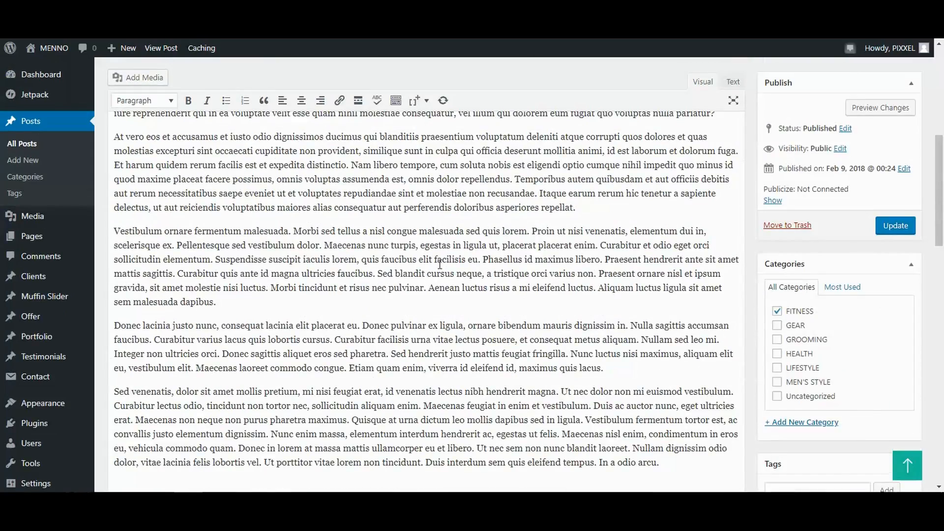
scroll(440, 264, "down", 8)
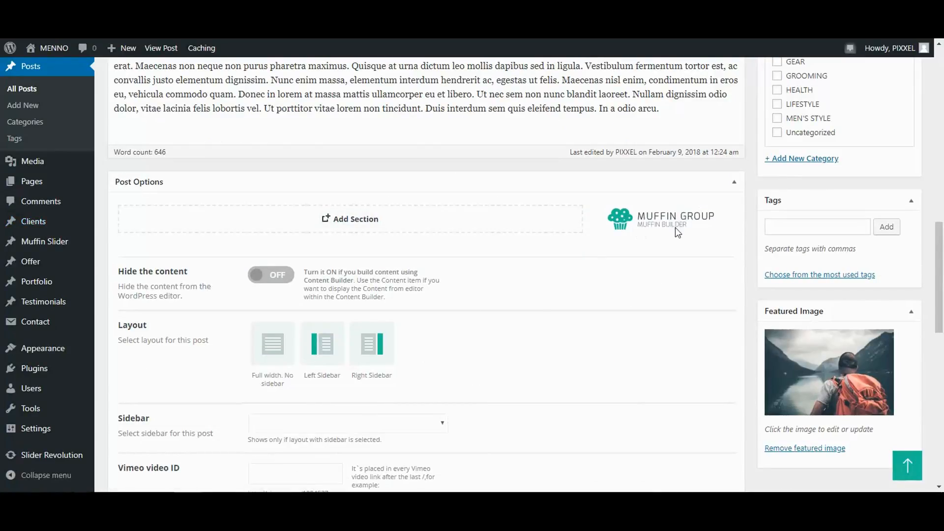
left_click(272, 276)
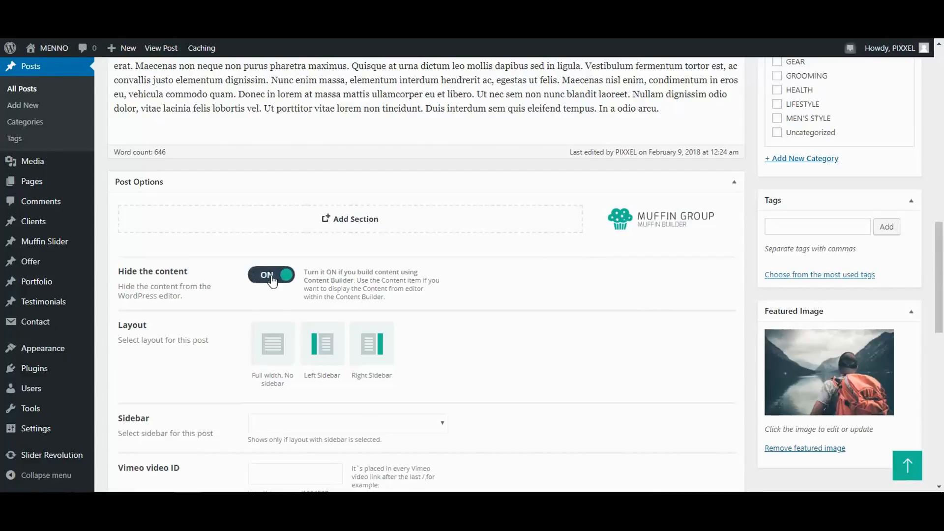
scroll(781, 235, "up", 5)
left_click(887, 212)
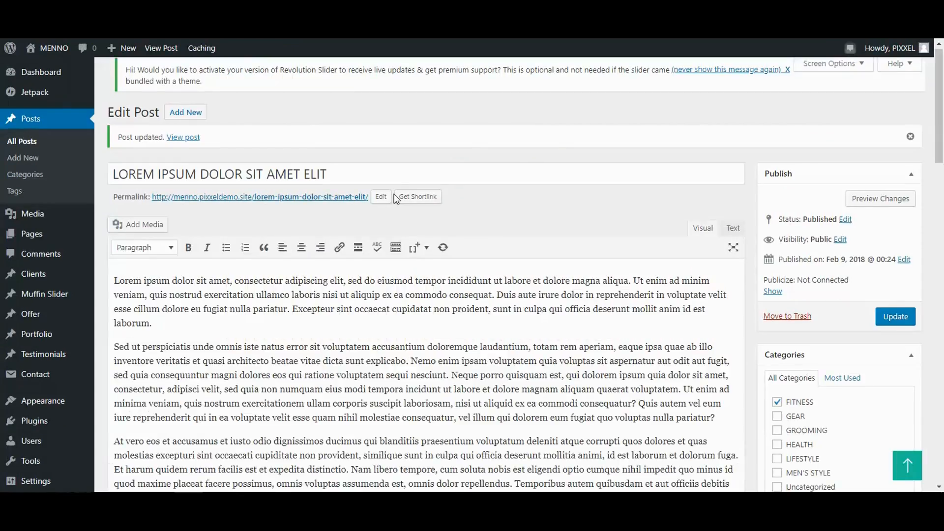
scroll(423, 295, "down", 15)
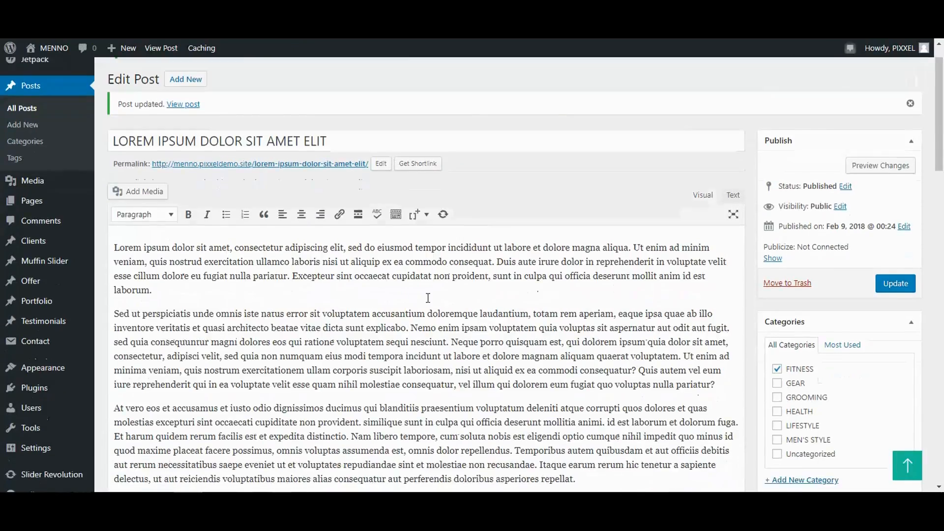
scroll(388, 268, "up", 3)
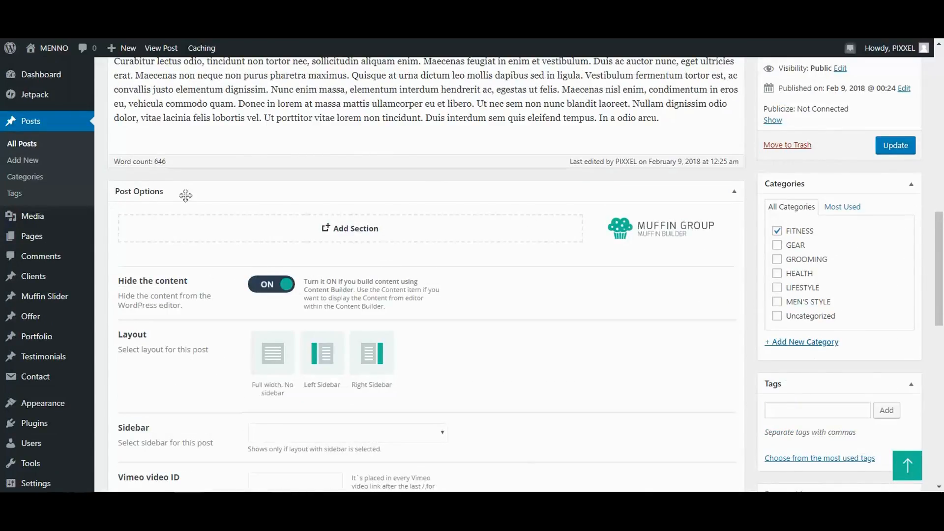
Step: Add a new Muffin Builder section containing a Content item
left_click(373, 233)
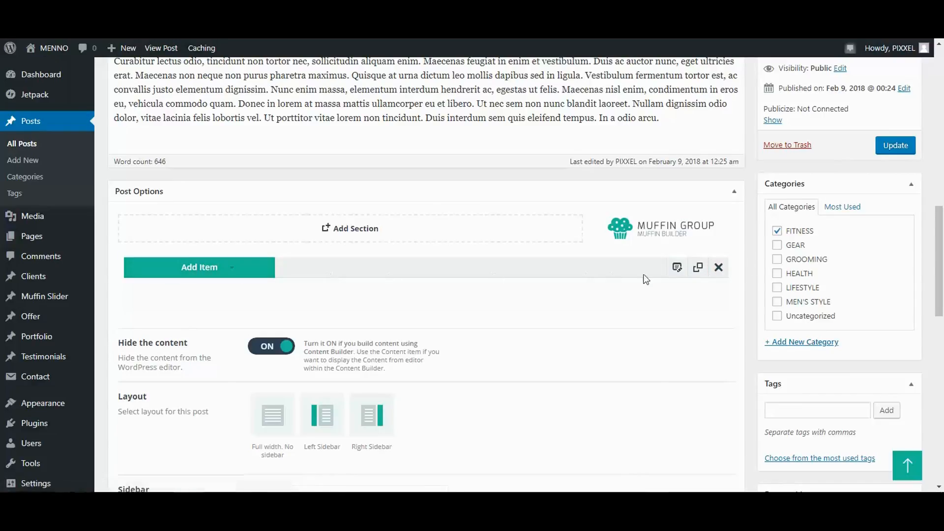
left_click(234, 274)
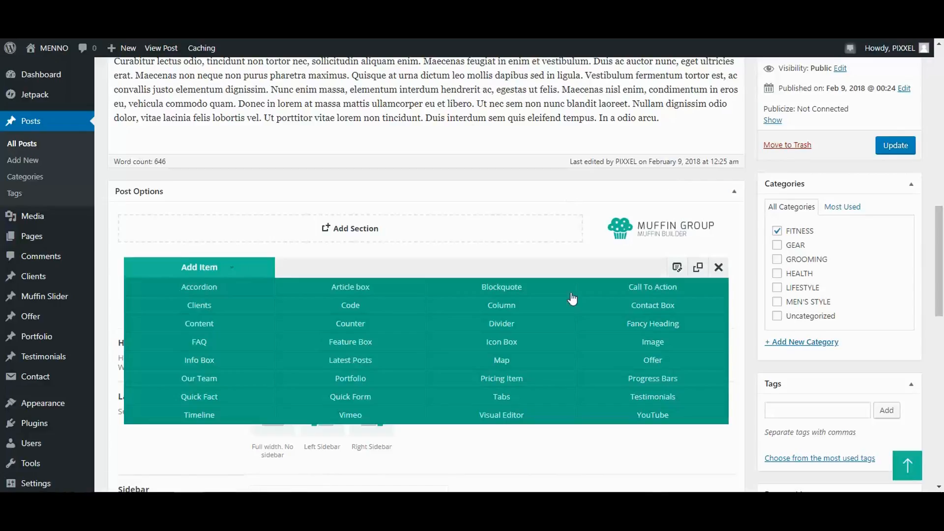
left_click(199, 324)
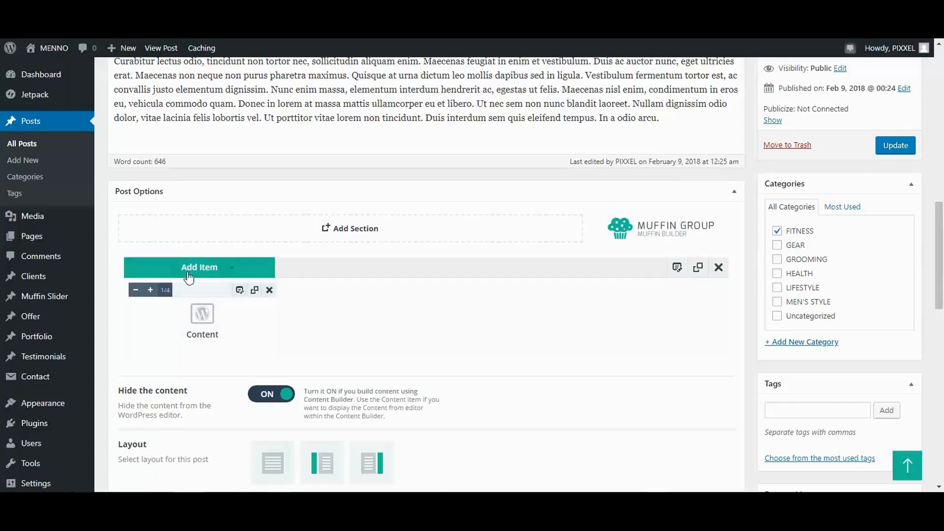
Step: Widen the Content item through each size up to 1/1 and update the post
left_click(150, 291)
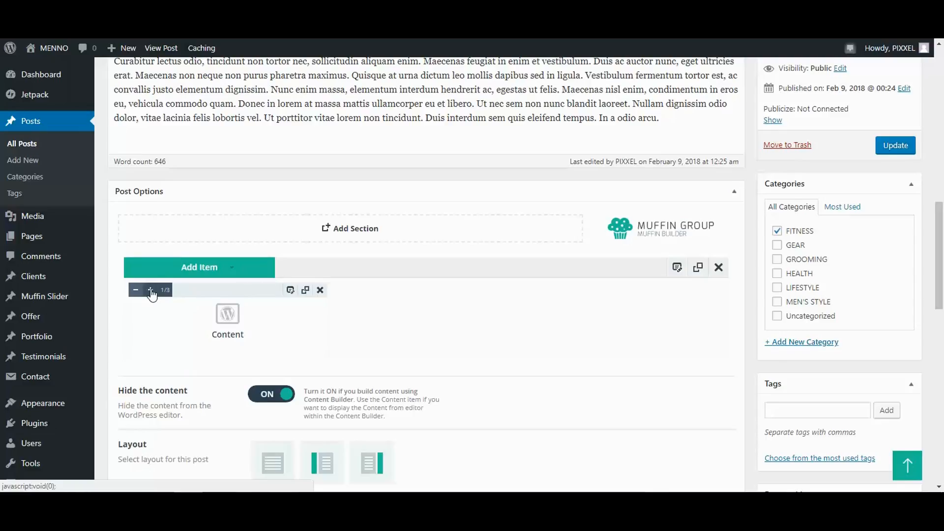
left_click(151, 291)
left_click(150, 291)
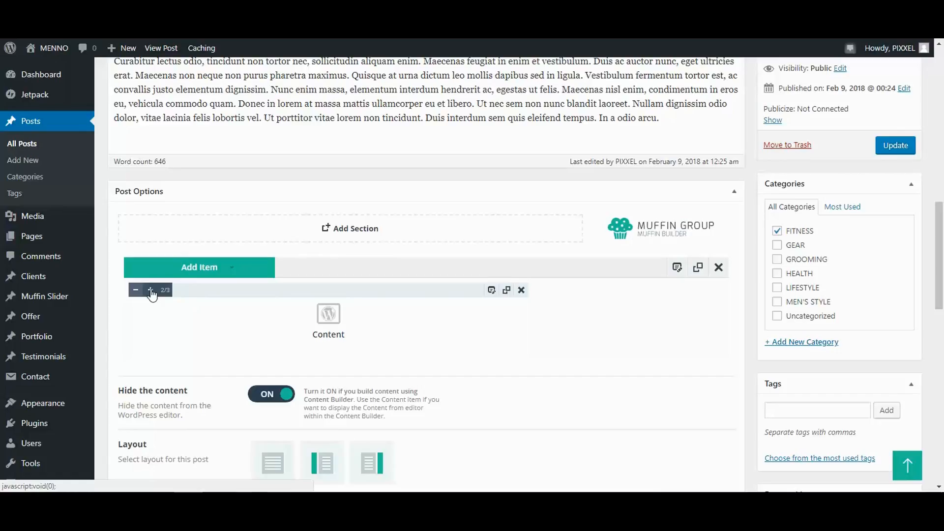
left_click(151, 291)
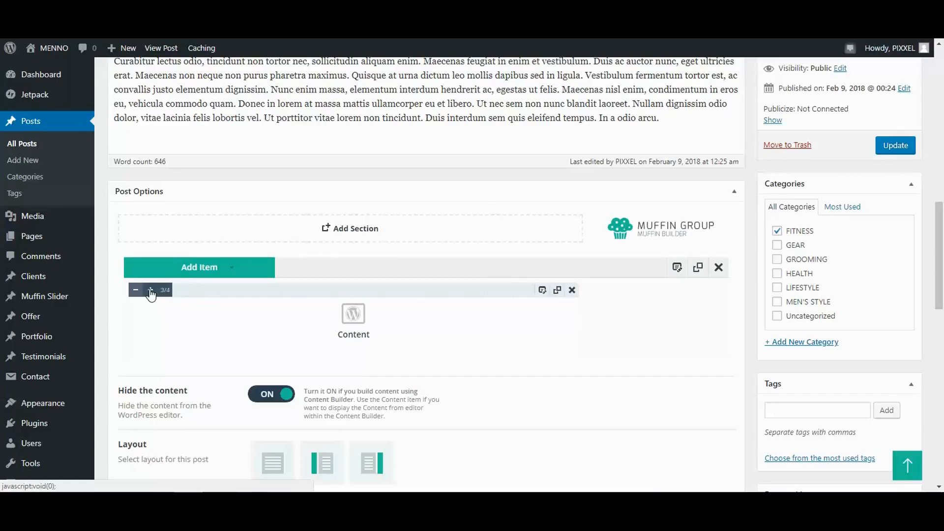
left_click(151, 291)
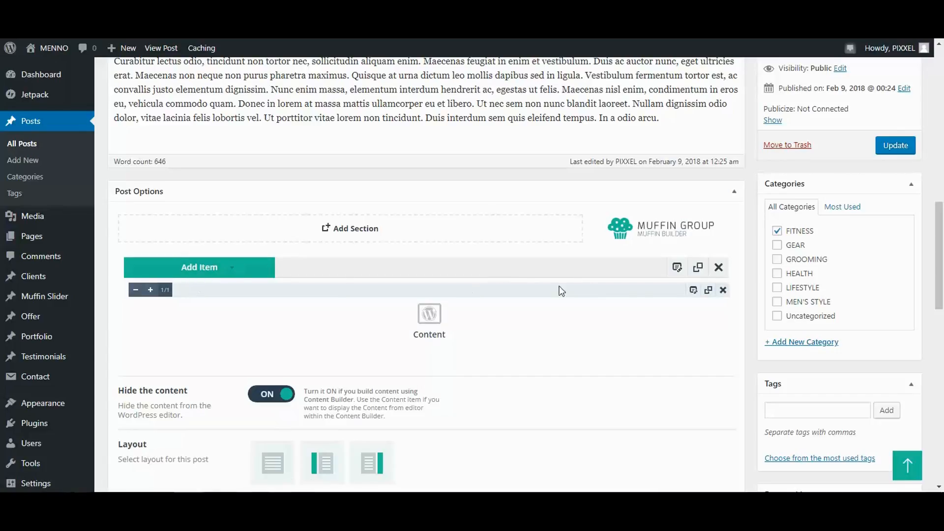
left_click(895, 145)
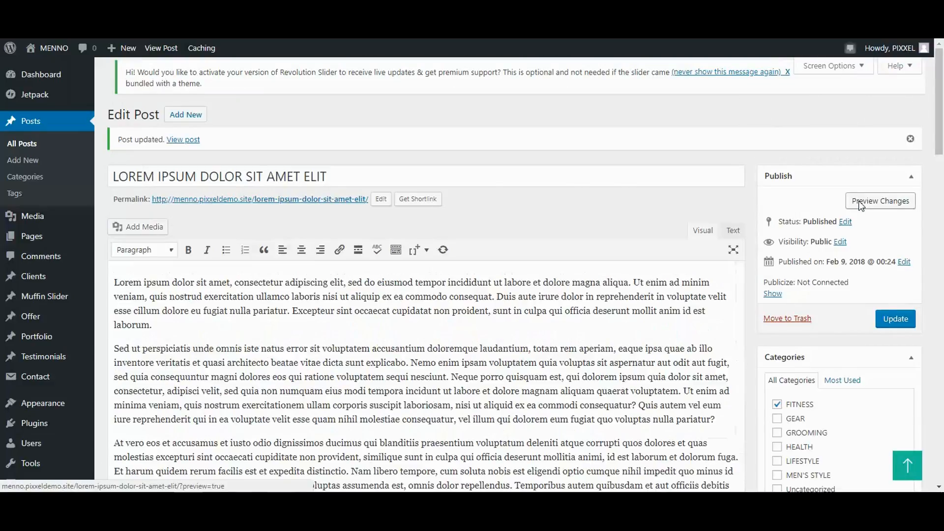
Step: Preview the updated post showing the restored Lorem ipsum body text, then return to Edit Post
left_click(859, 201)
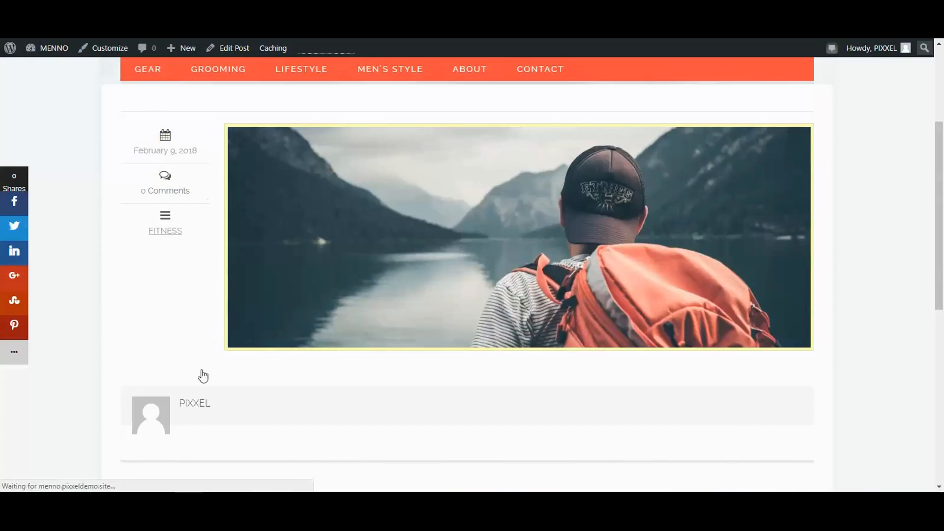
scroll(783, 371, "down", 7)
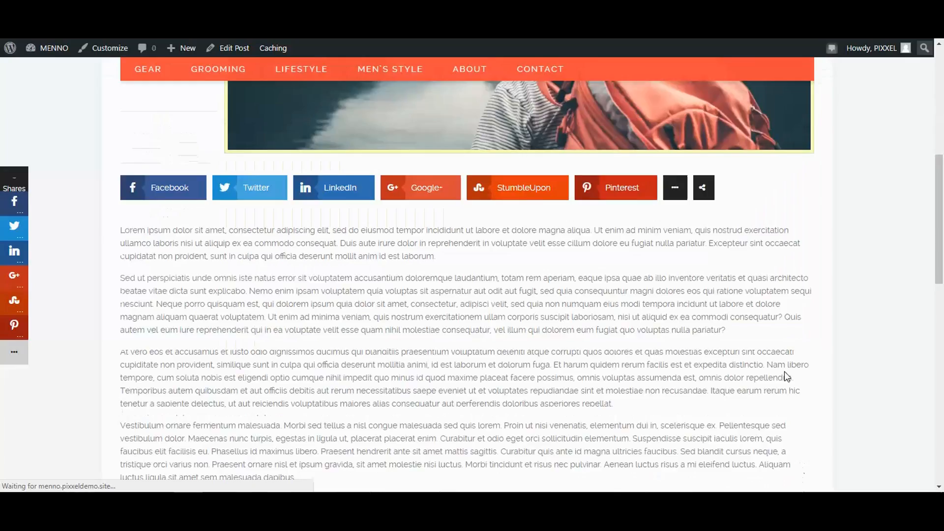
scroll(518, 364, "down", 4)
scroll(518, 364, "up", 11)
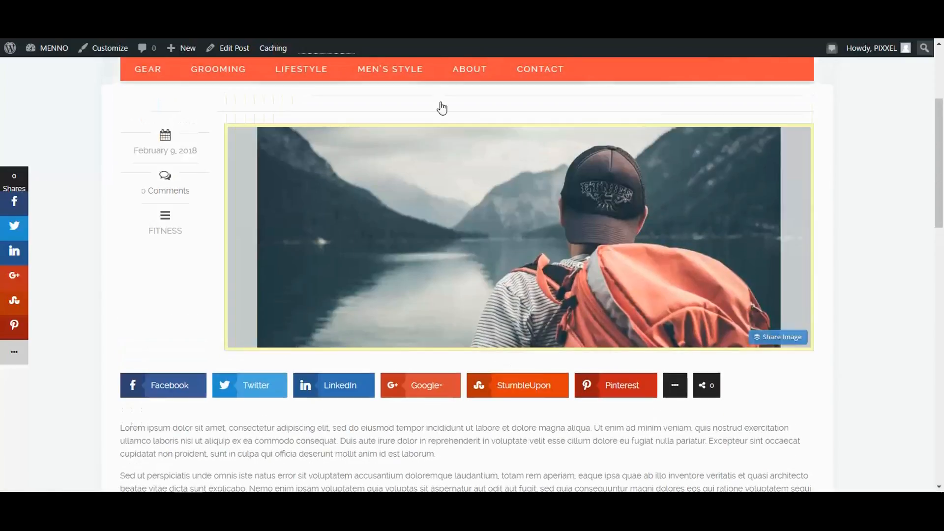
left_click(196, 8)
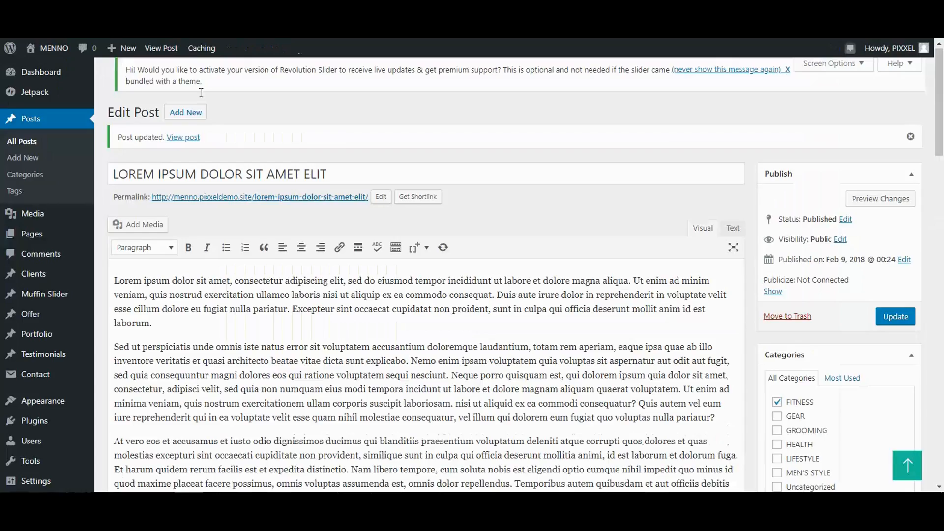
scroll(496, 295, "down", 5)
scroll(502, 300, "down", 10)
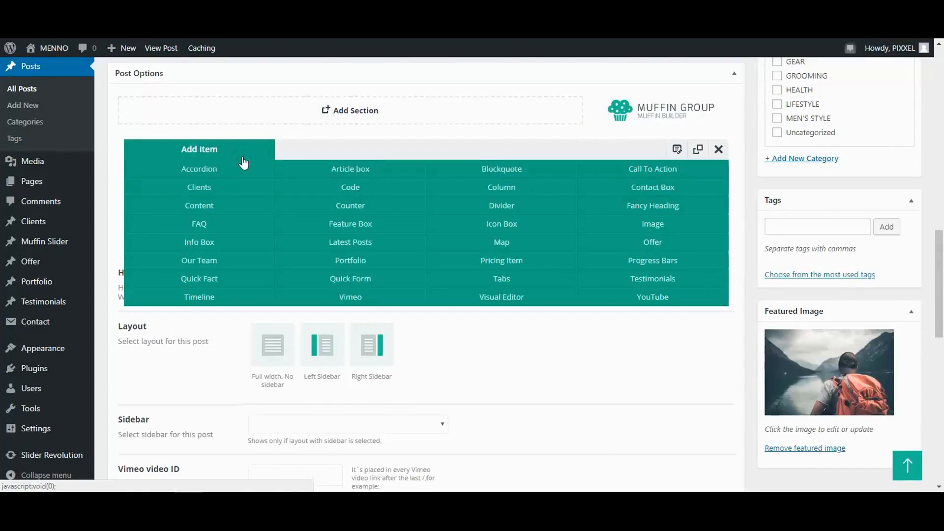
Step: Add a 1/2-width Feature Box below Content, clone it, and open the first box's settings
left_click(359, 227)
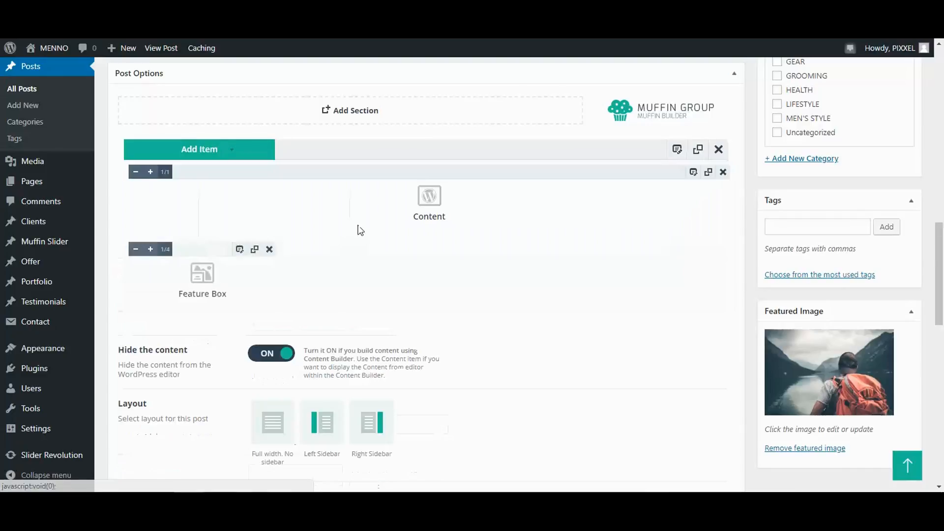
left_click(151, 249)
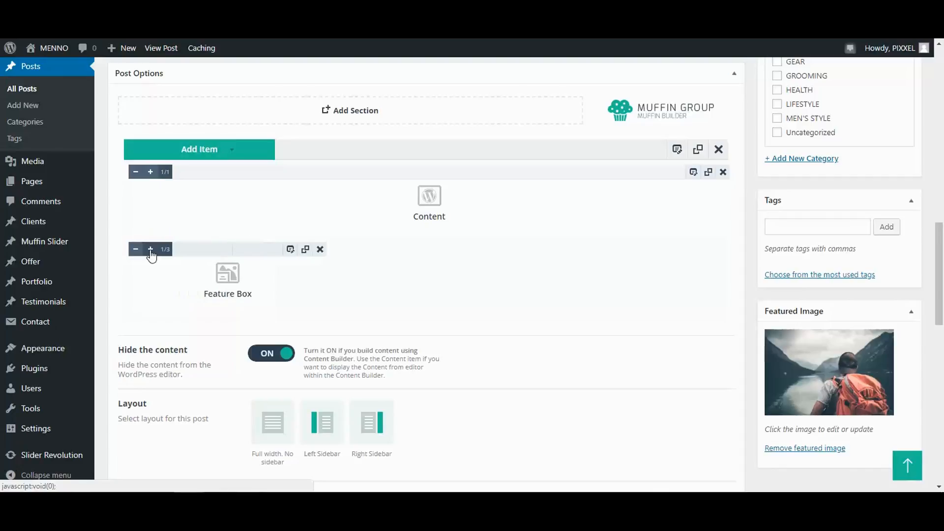
left_click(150, 249)
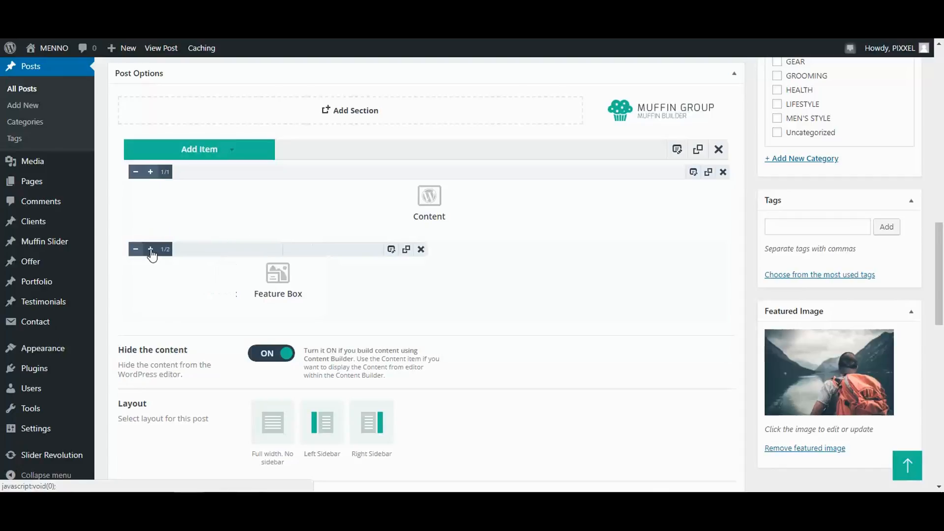
left_click(407, 250)
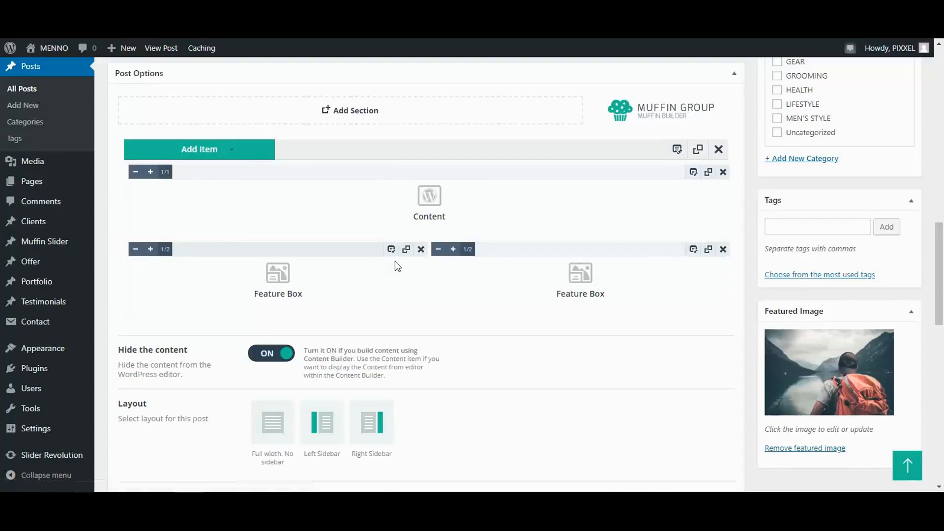
left_click(391, 249)
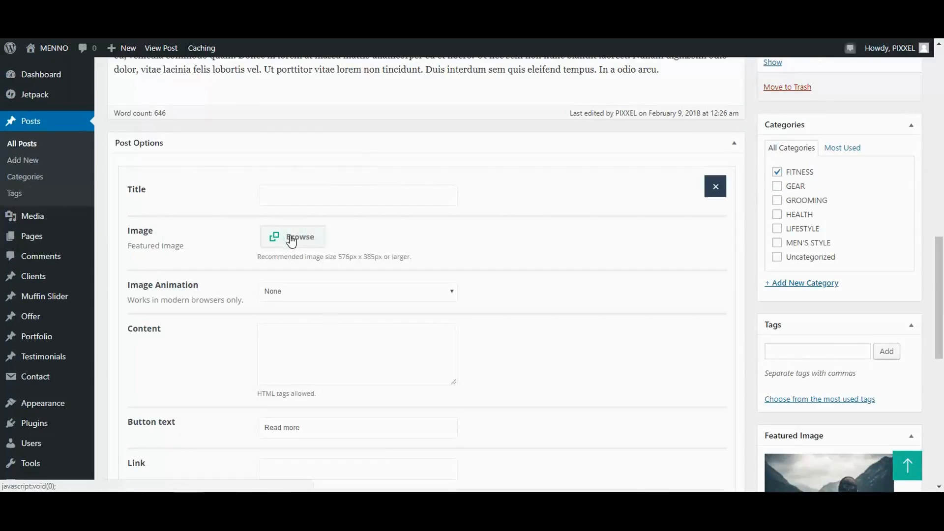
Step: Choose FEATURED-IMAGE-5.jpg, the man gripping a bat, as the first Feature Box's image
left_click(289, 178)
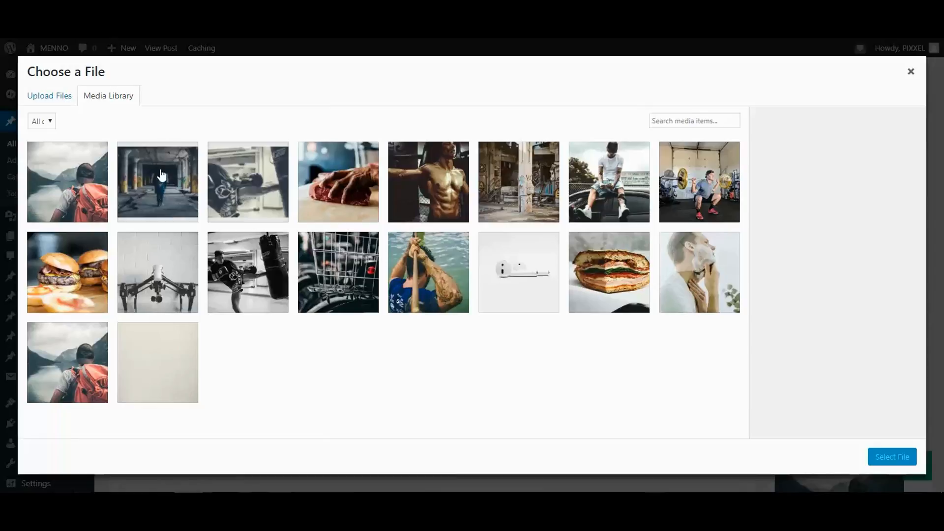
left_click(162, 169)
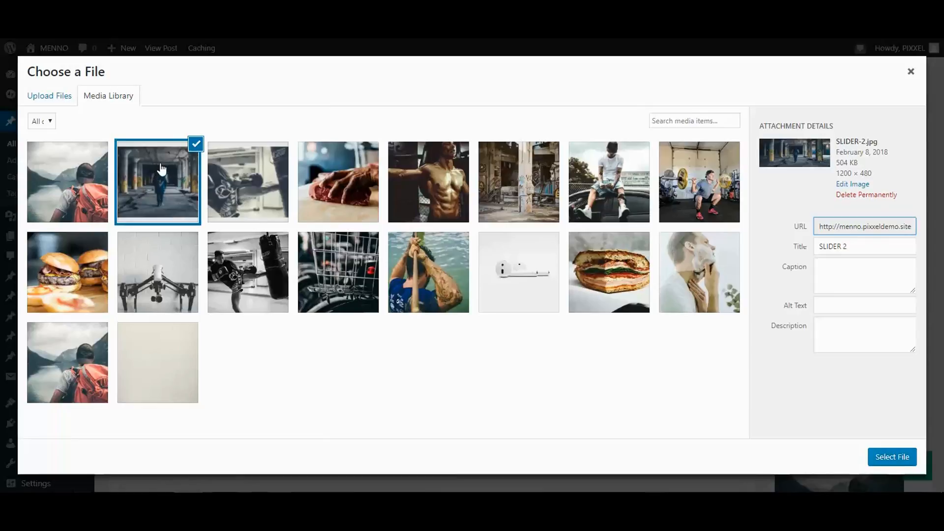
left_click(425, 271)
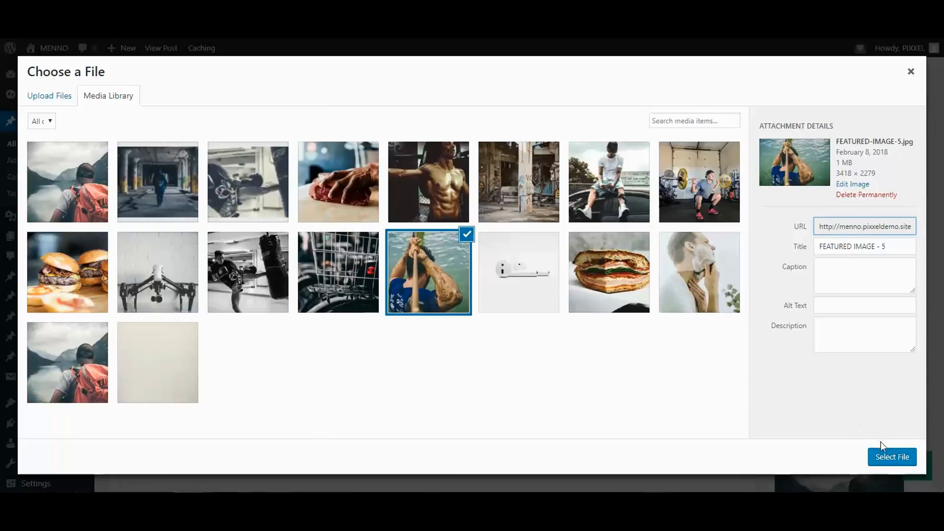
left_click(893, 458)
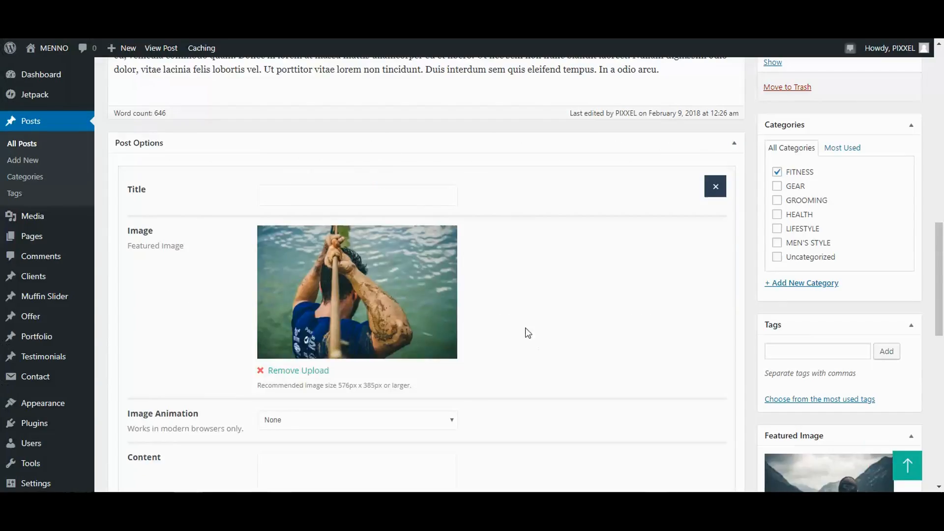
scroll(514, 343, "down", 6)
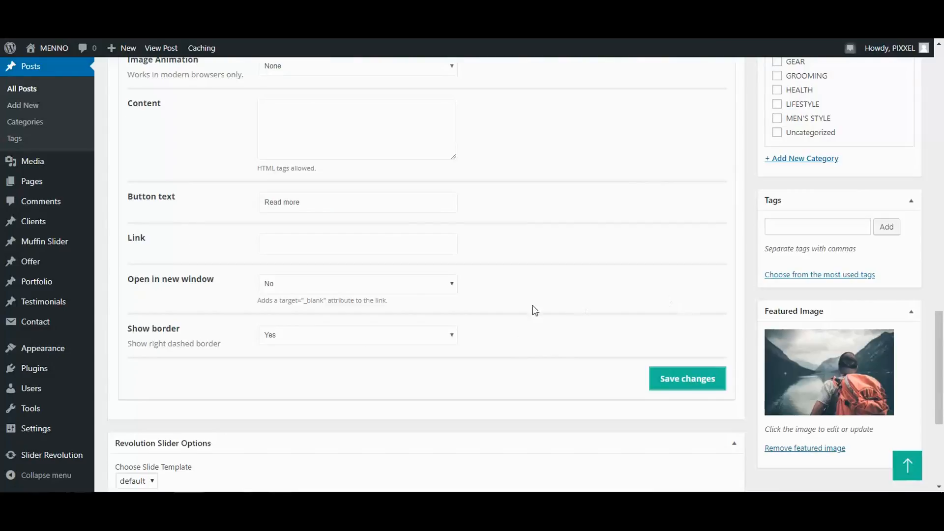
scroll(490, 291, "up", 3)
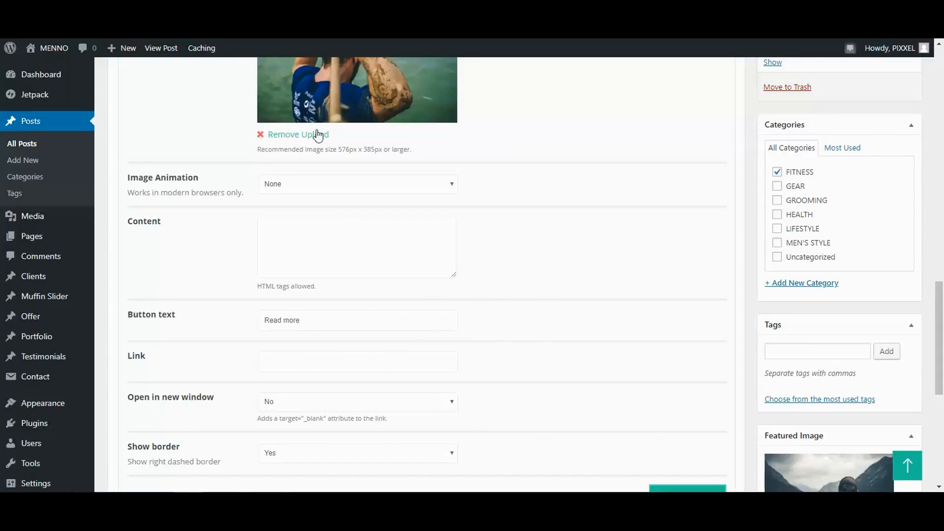
Step: Copy the opening Lorem ipsum text through 'dolore magna' from Notepad, then minimize it
key("alt+Tab")
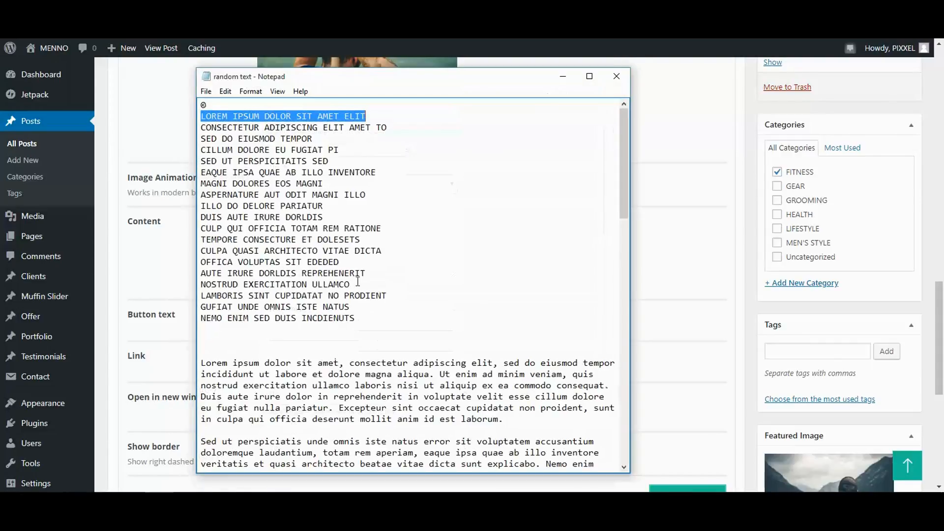
left_click_drag(202, 362, 399, 373)
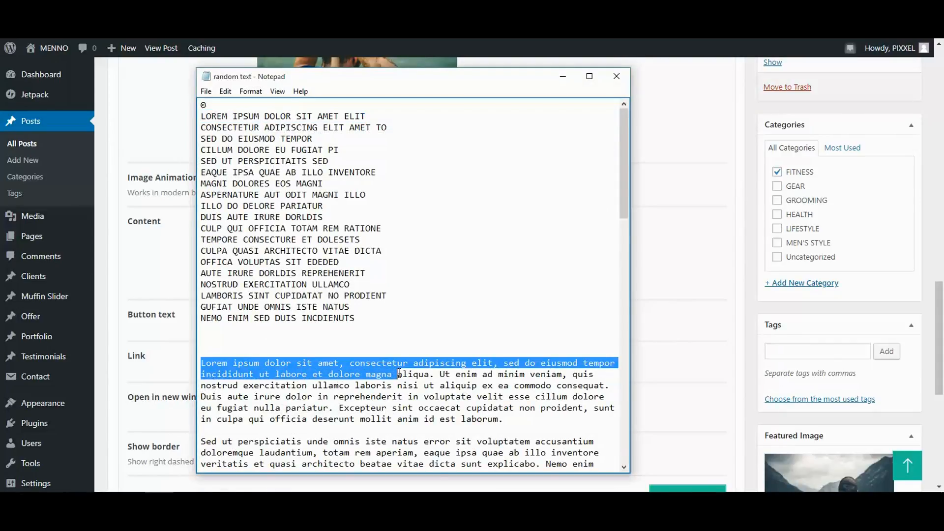
right_click(358, 363)
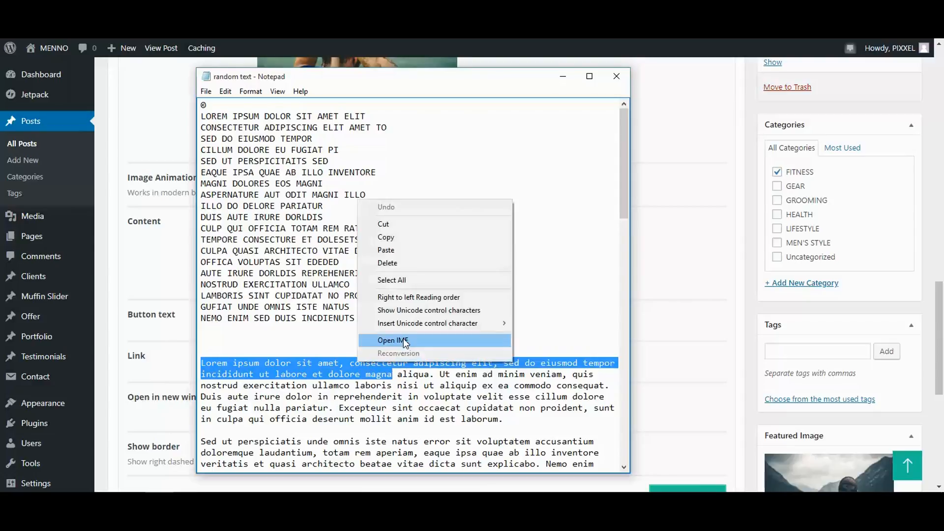
left_click(395, 242)
left_click(563, 77)
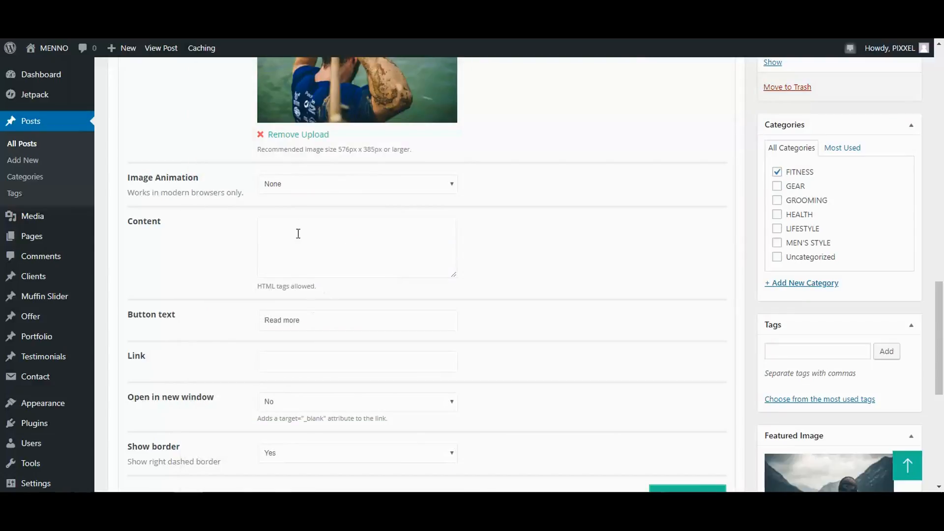
left_click(267, 255)
key("ctrl+v")
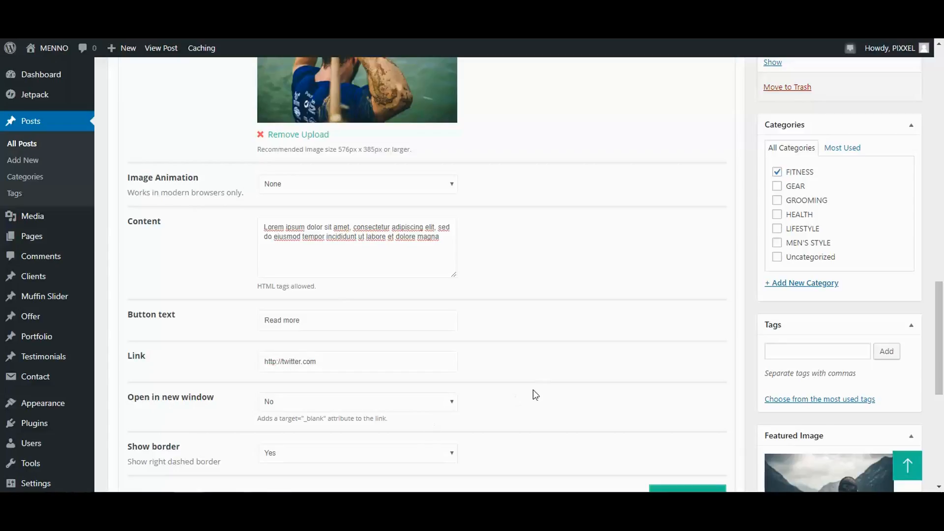
scroll(432, 404, "down", 3)
left_click(391, 285)
left_click(276, 307)
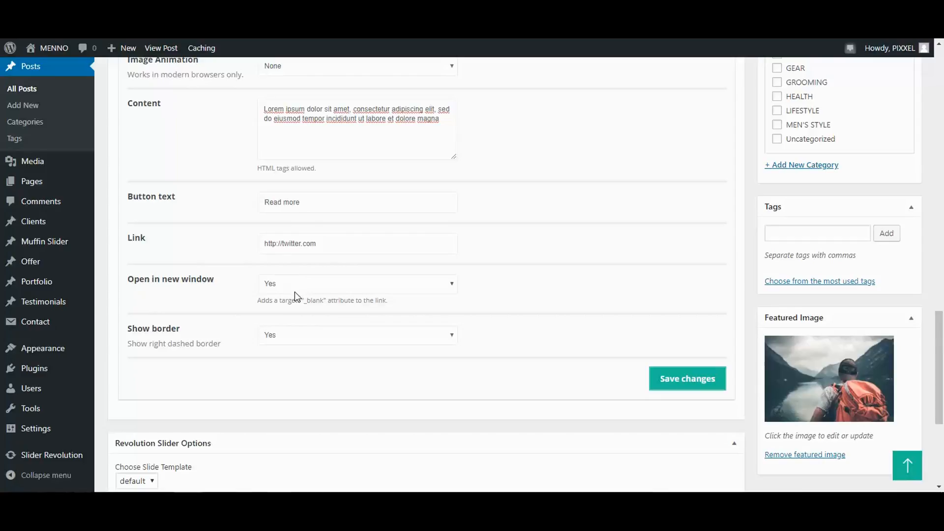
left_click(671, 374)
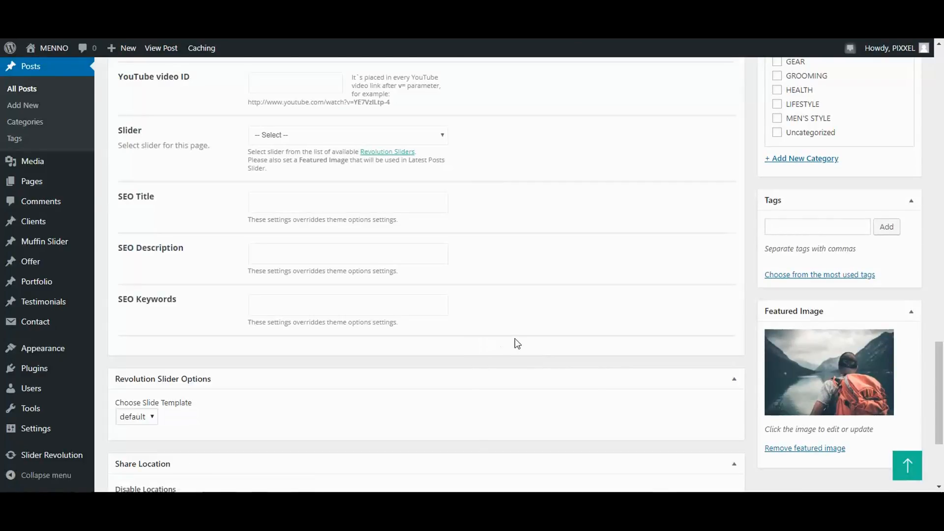
Step: Replace the right Feature Box with a clone of the edited left one and update the post
scroll(654, 353, "up", 10)
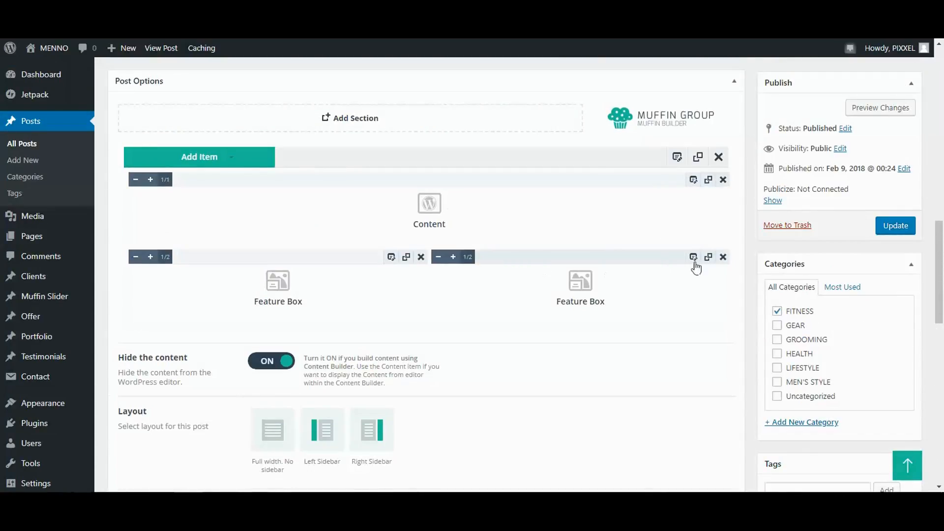
left_click(722, 257)
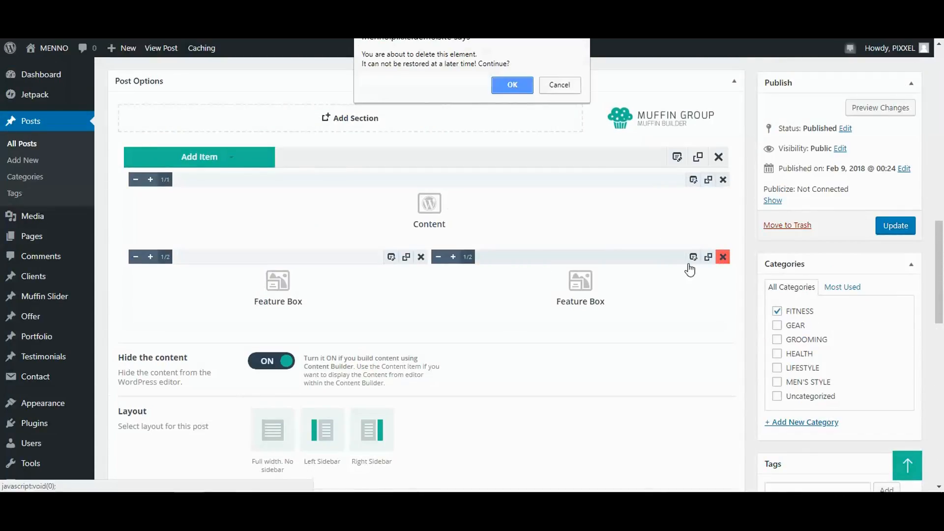
left_click(511, 84)
left_click(406, 257)
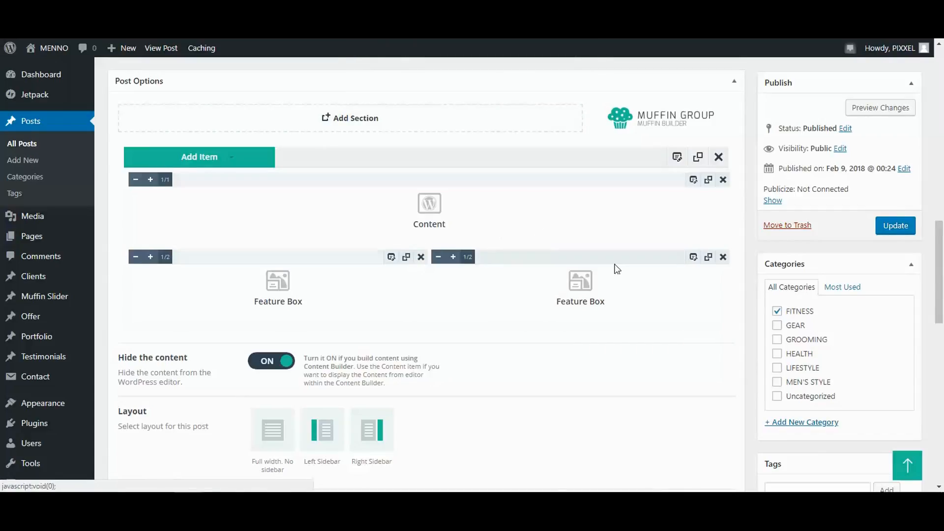
left_click(893, 225)
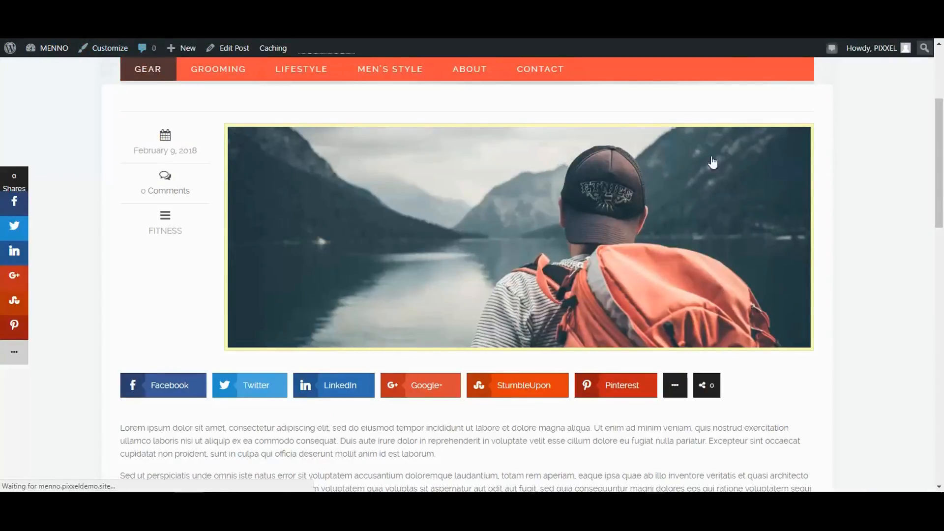
Step: Scroll the live post to check the two side-by-side Feature Boxes with the bat photo and READ MORE
scroll(909, 197, "down", 10)
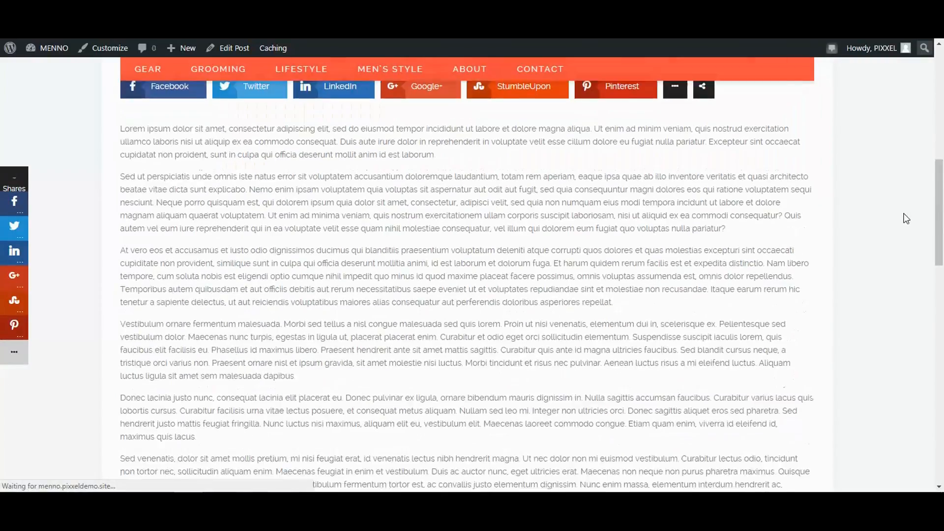
scroll(905, 219, "down", 5)
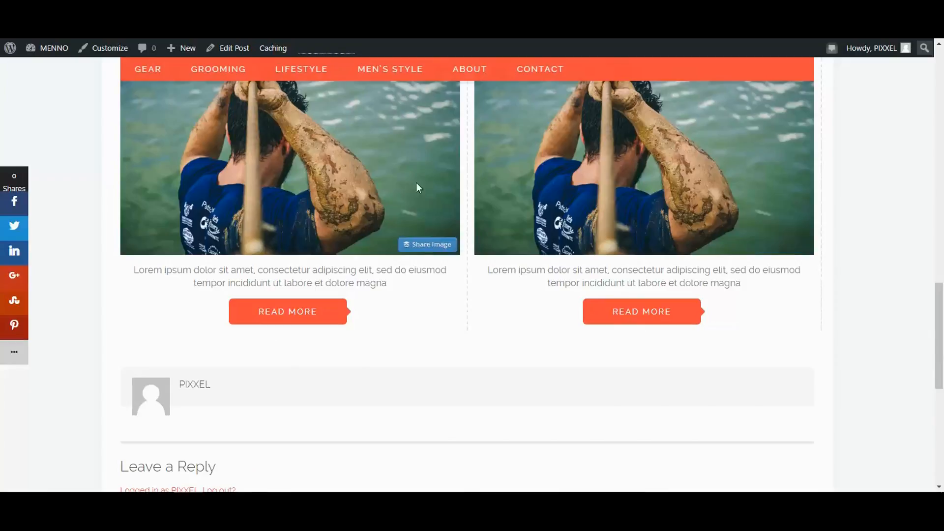
scroll(835, 302, "up", 5)
scroll(927, 242, "up", 8)
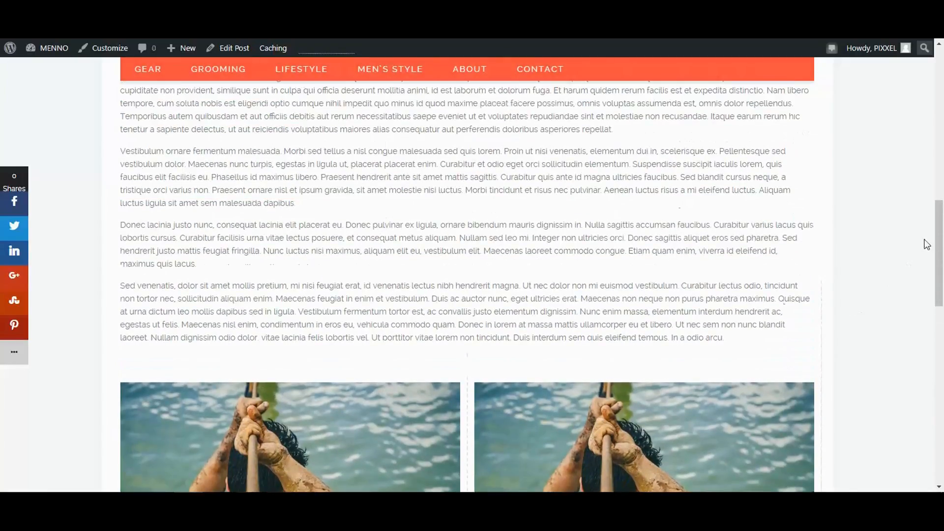
scroll(928, 285, "down", 9)
scroll(928, 285, "down", 8)
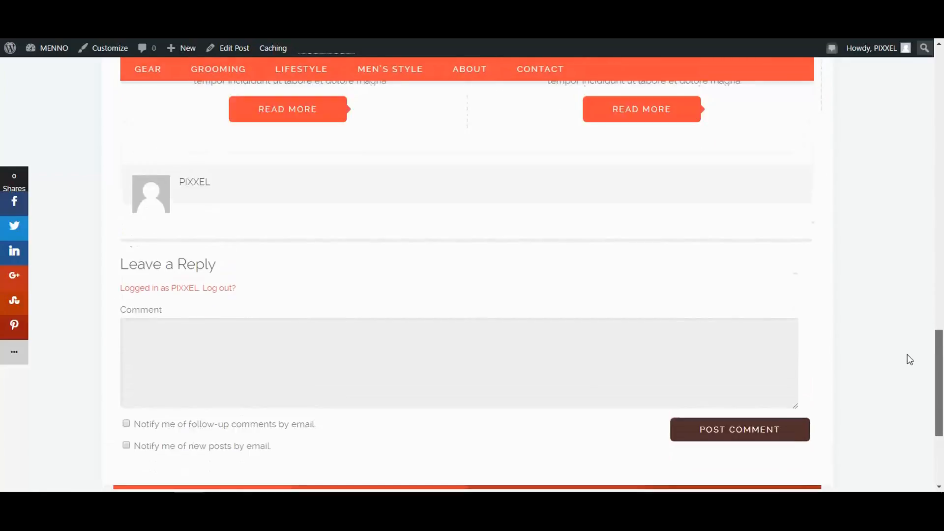
scroll(523, 284, "up", 3)
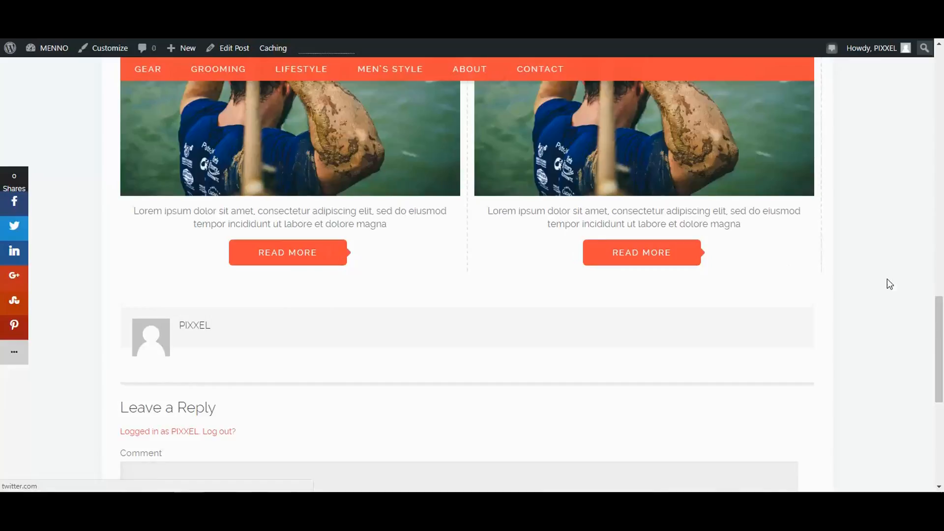
scroll(936, 301, "up", 4)
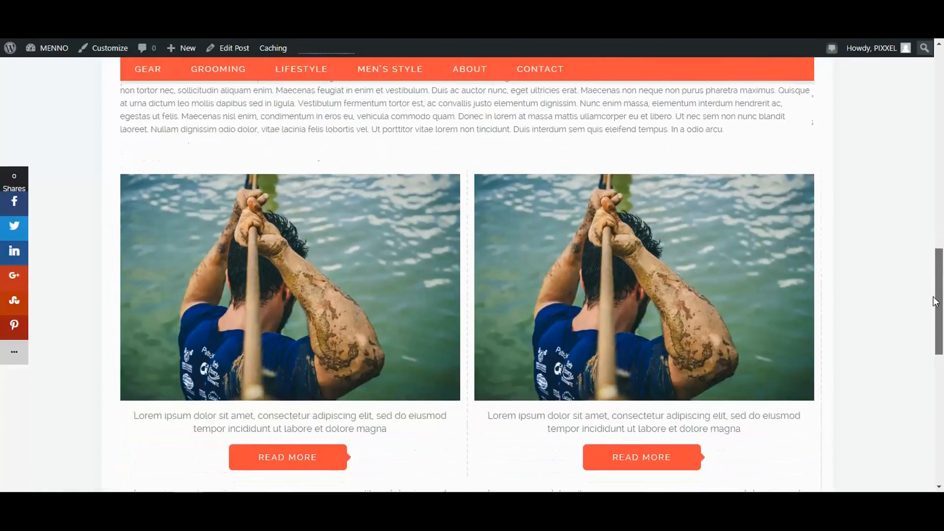
left_click_drag(935, 302, 926, 274)
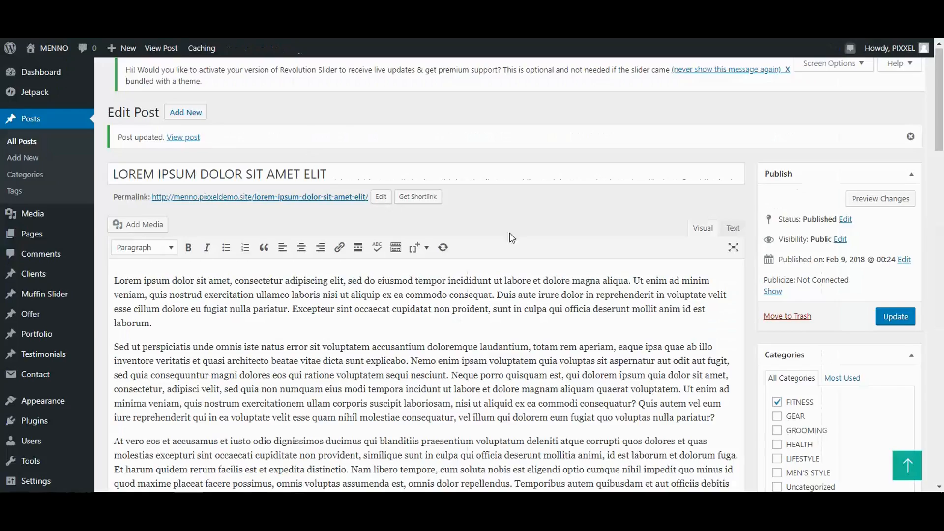
Step: Set the left Feature Box's Show border to No, save it, and update the post
scroll(513, 238, "down", 15)
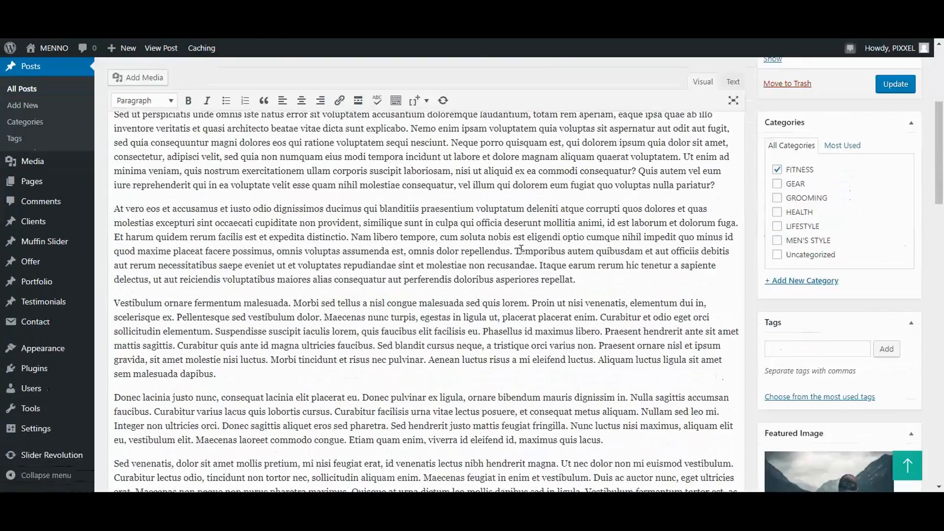
scroll(413, 273, "up", 3)
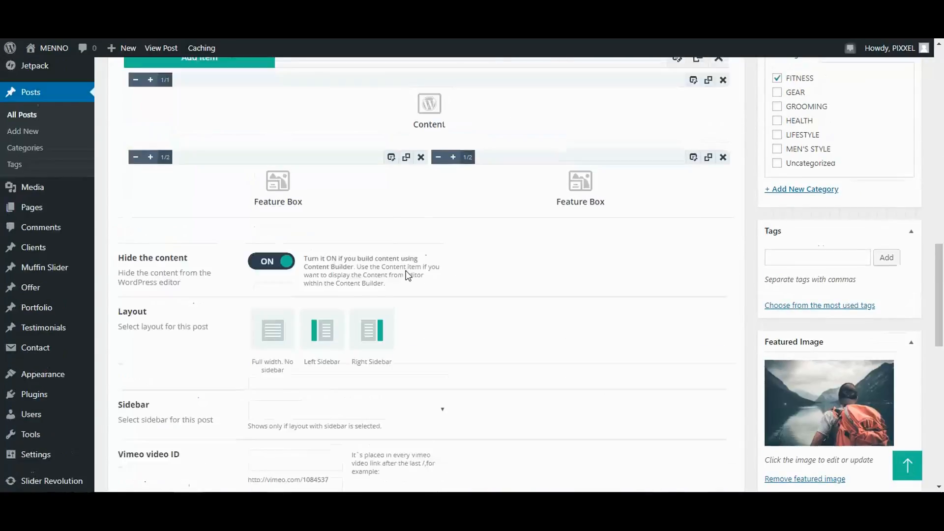
scroll(388, 192, "up", 10)
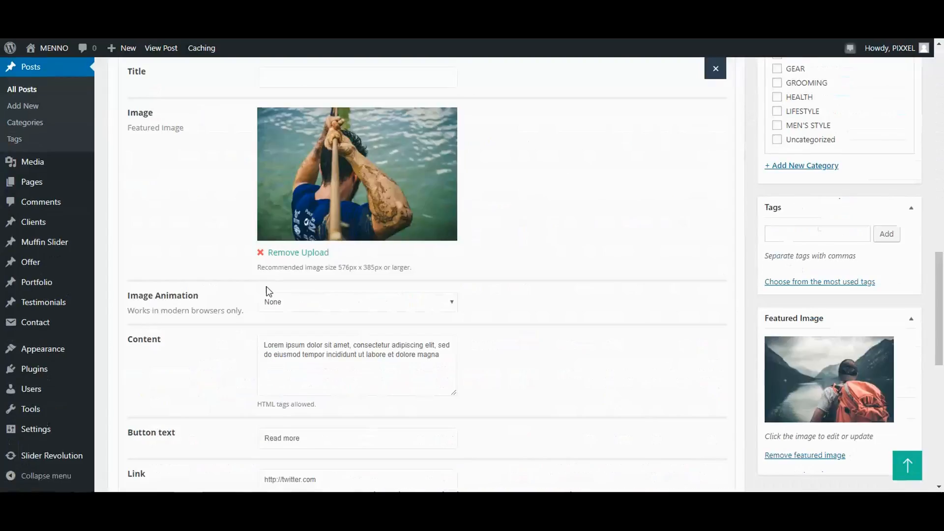
scroll(276, 291, "down", 4)
scroll(287, 342, "down", 1)
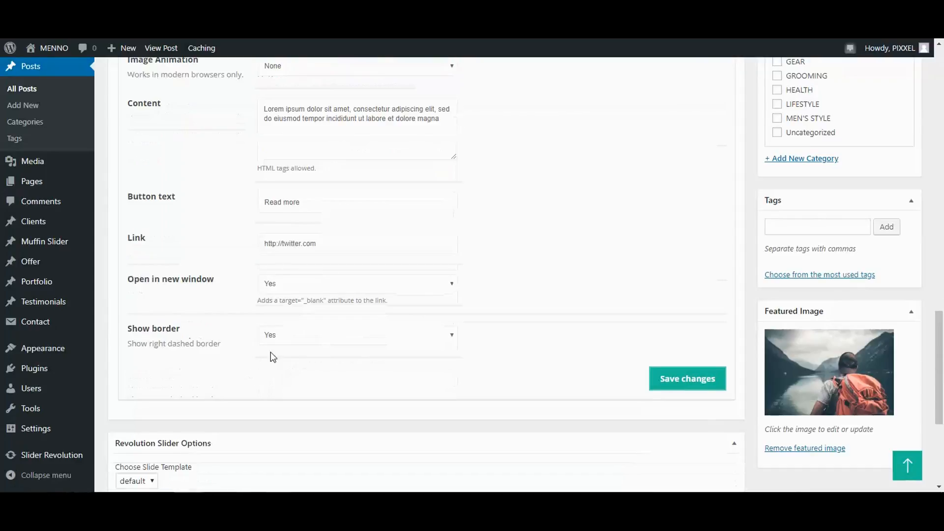
left_click(436, 339)
left_click(272, 355)
left_click(671, 373)
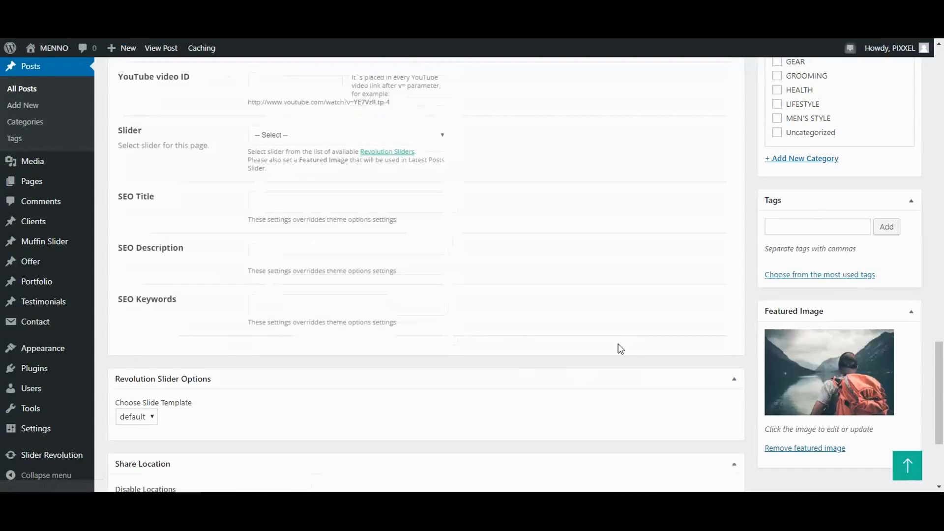
scroll(938, 285, "up", 8)
left_click(895, 227)
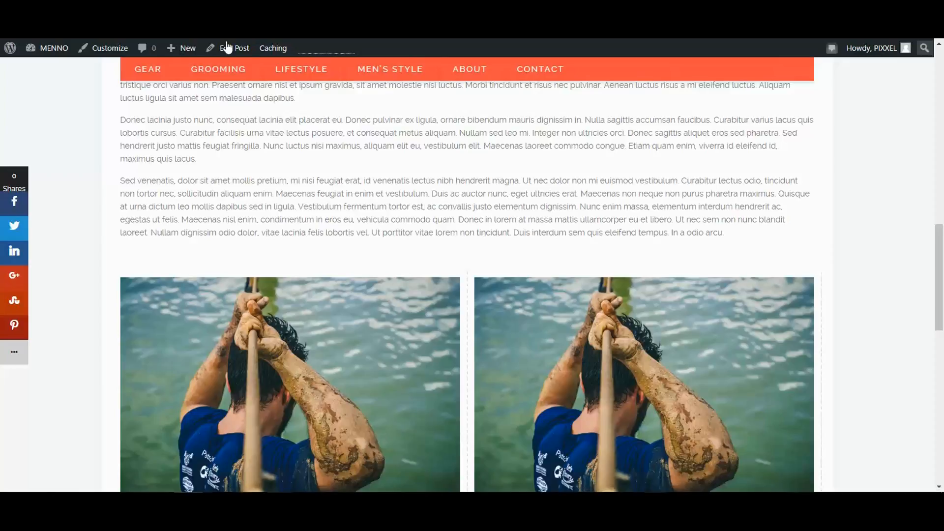
Step: View the updated post, then go back to its Edit Post screen
left_click(227, 48)
scroll(838, 320, "down", 6)
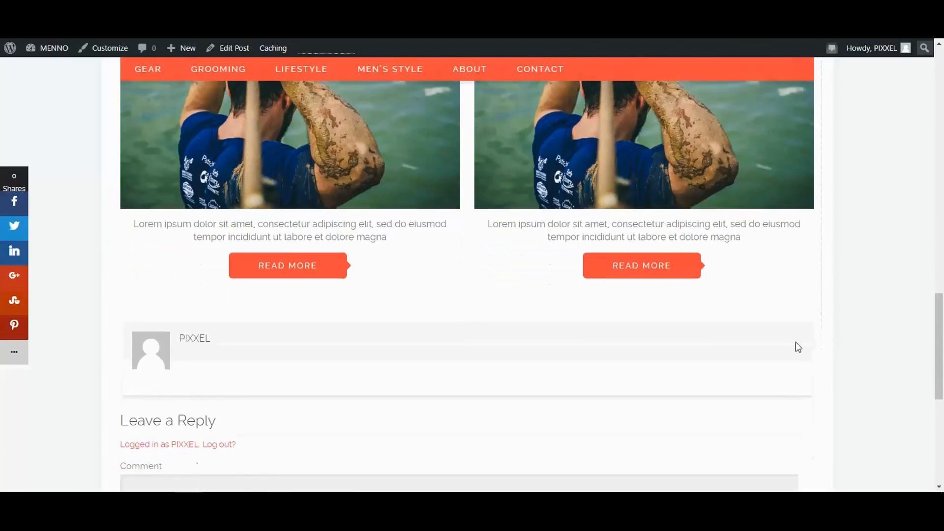
scroll(796, 346, "up", 2)
scroll(533, 392, "down", 4)
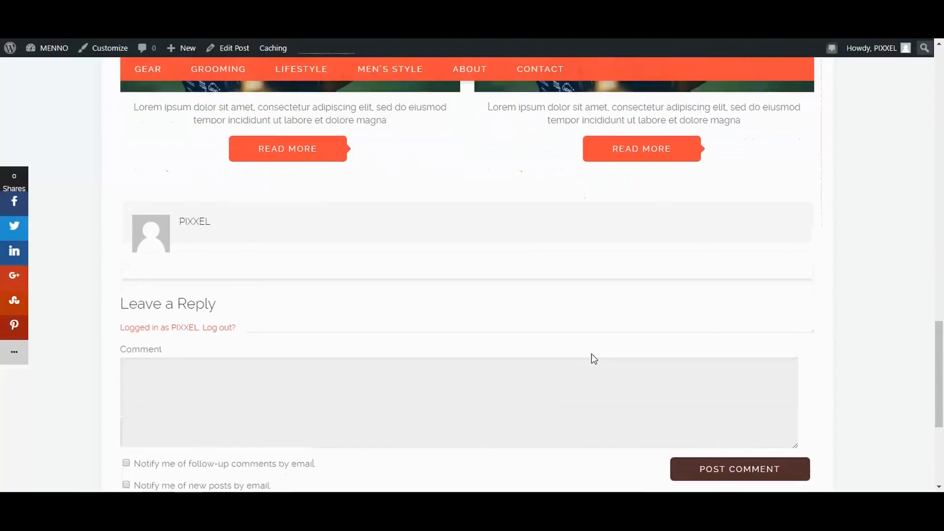
scroll(592, 358, "up", 4)
left_click(232, 52)
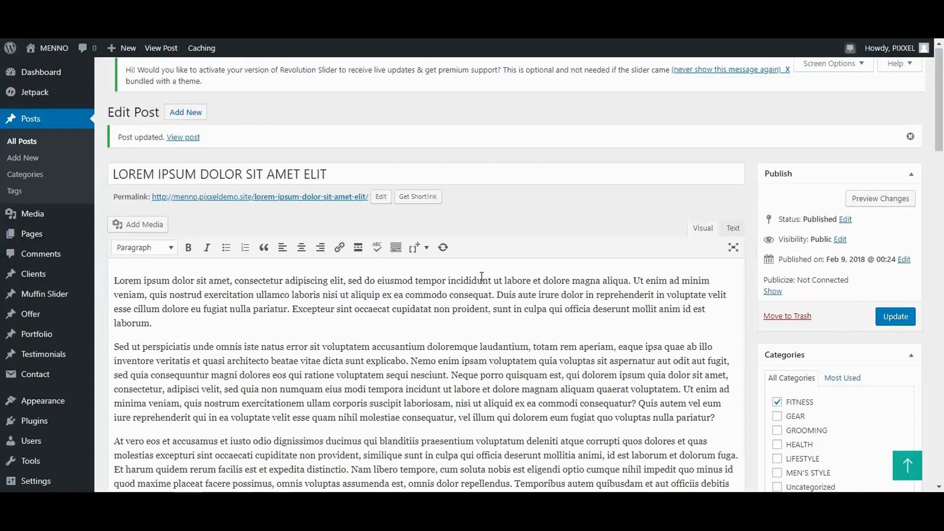
Step: Set the right Feature Box's Show border to No and save its settings
scroll(481, 277, "down", 15)
scroll(503, 299, "up", 1)
scroll(498, 316, "down", 1)
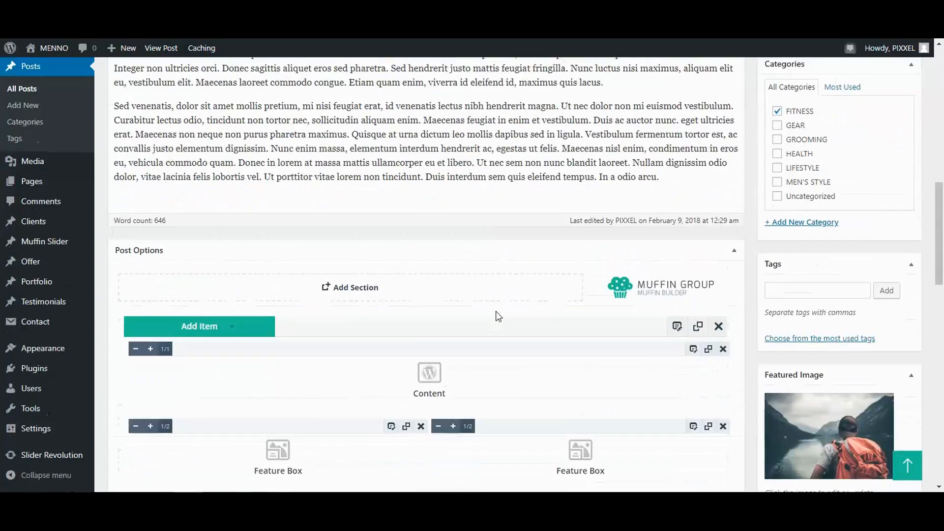
scroll(498, 316, "down", 3)
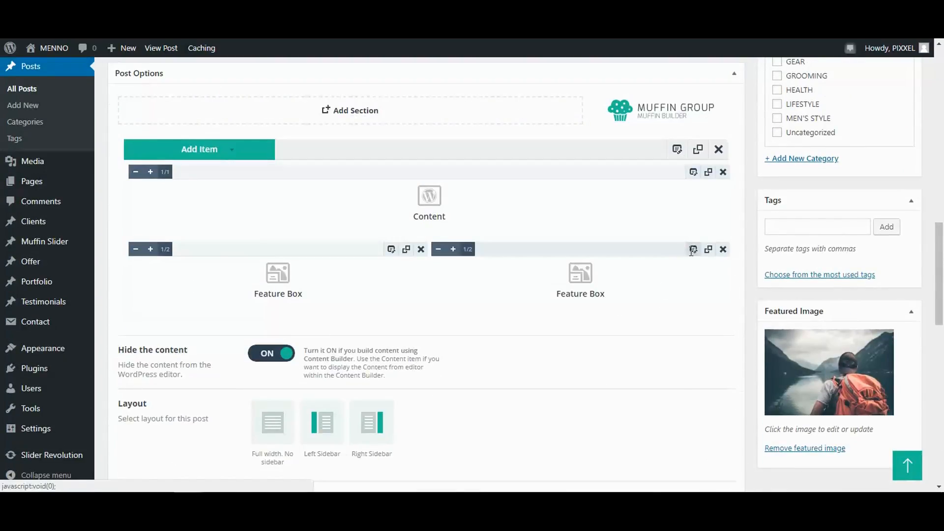
left_click(692, 249)
scroll(405, 324, "down", 6)
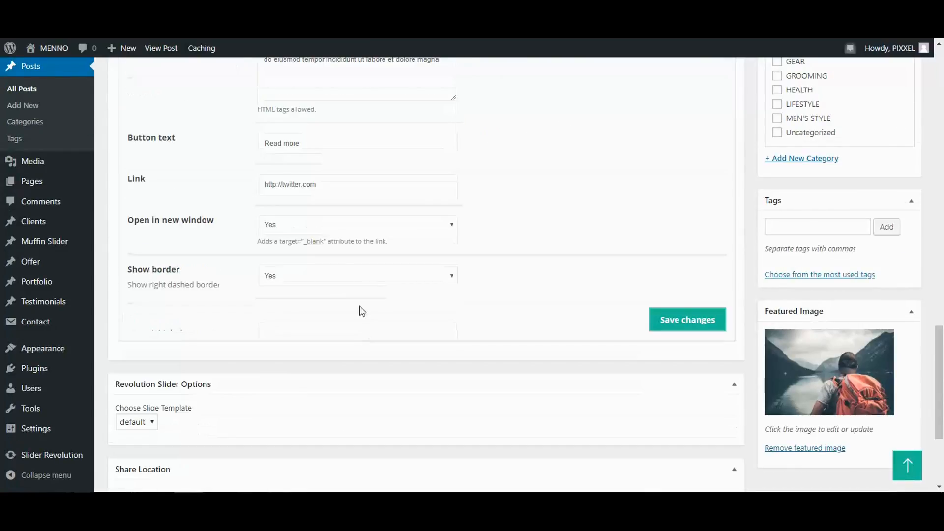
left_click(444, 277)
left_click(288, 291)
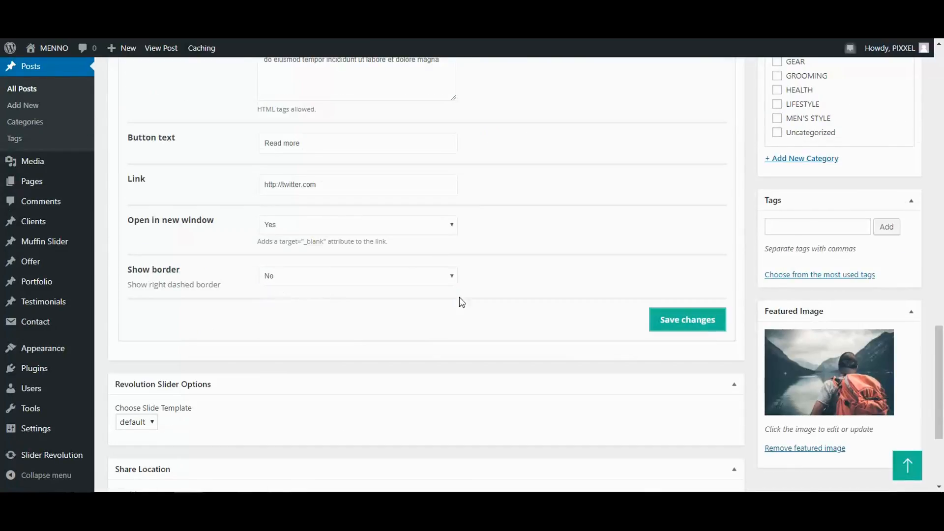
left_click(693, 322)
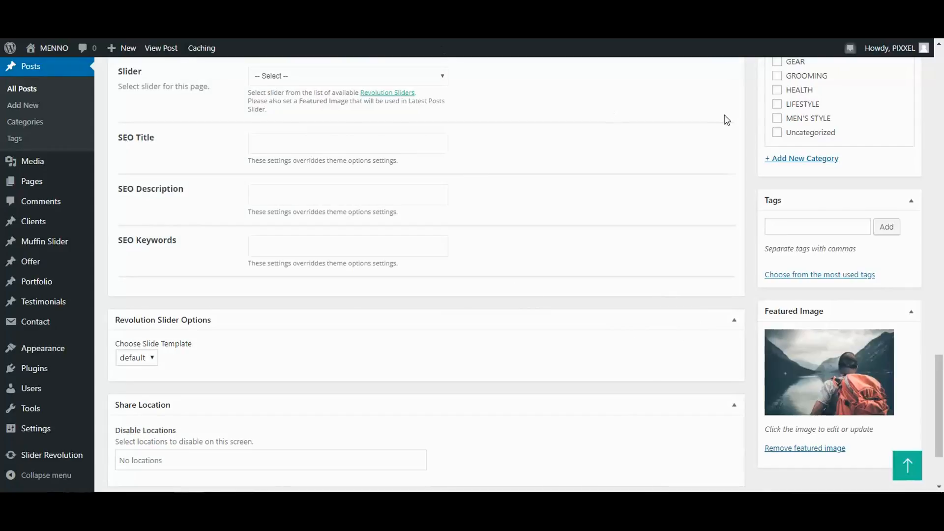
Step: Update the post and scroll down the builder to review Content and both Feature Boxes
scroll(727, 120, "up", 6)
left_click(892, 225)
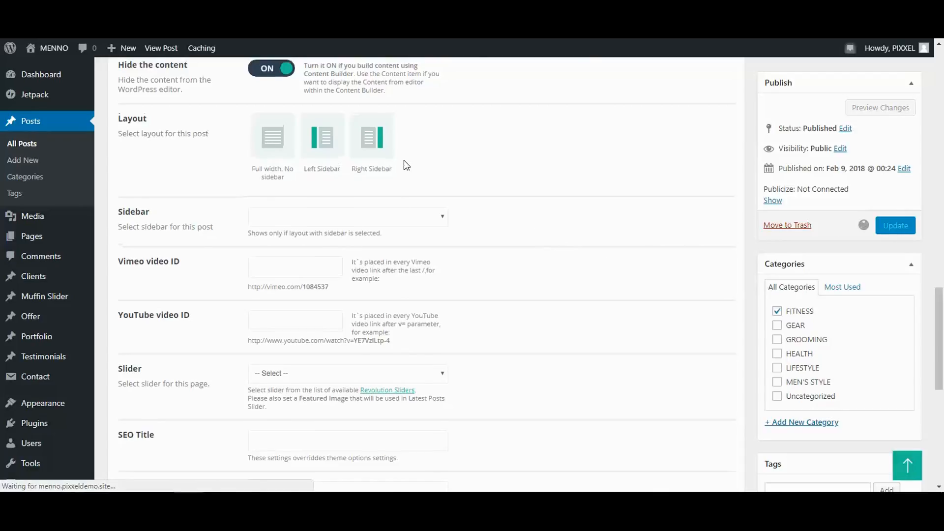
scroll(404, 135, "up", 7)
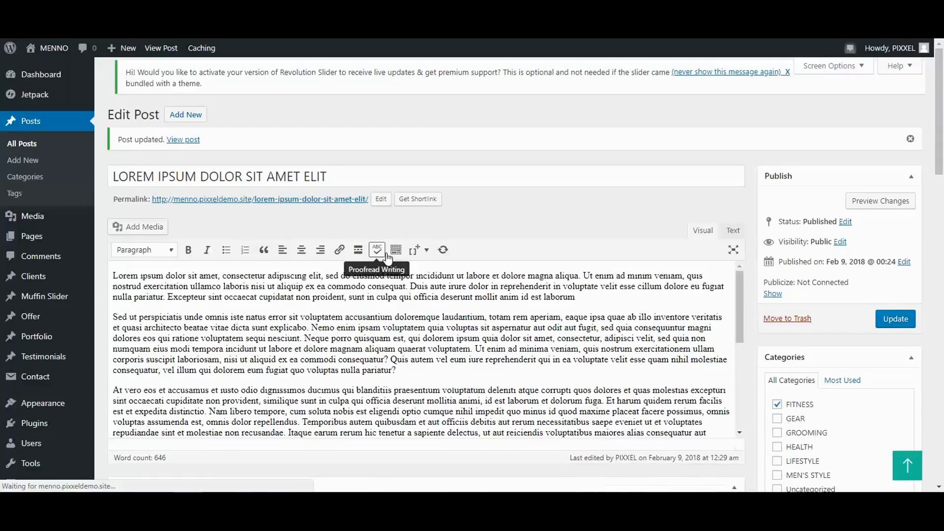
scroll(474, 368, "down", 1)
scroll(474, 368, "down", 2)
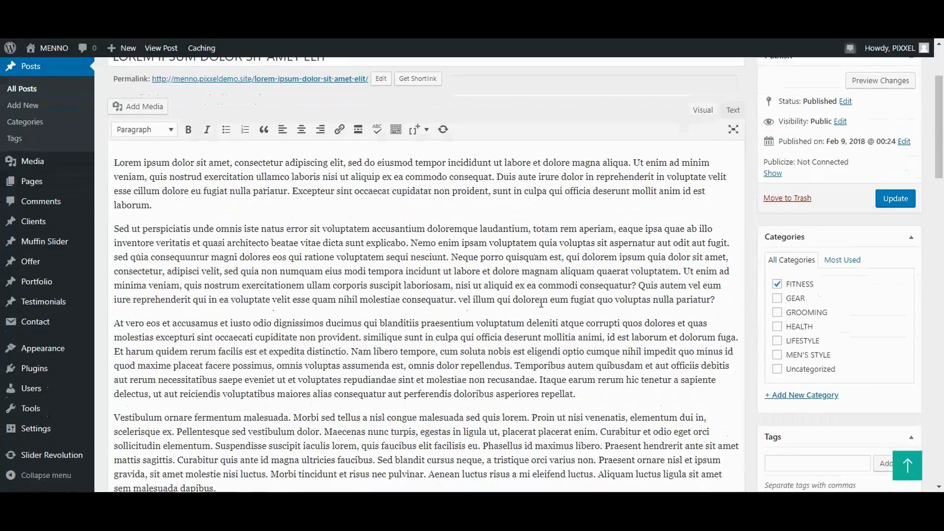
scroll(457, 239, "down", 3)
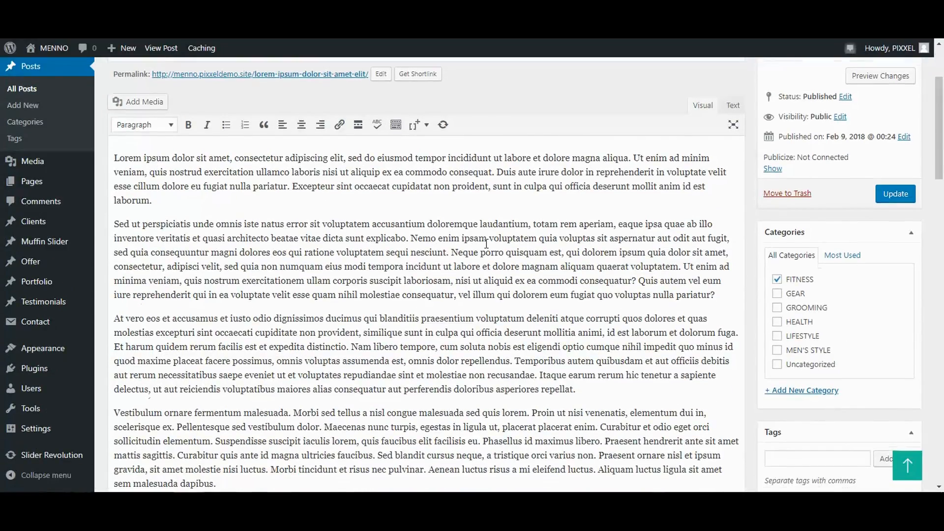
scroll(481, 241, "down", 2)
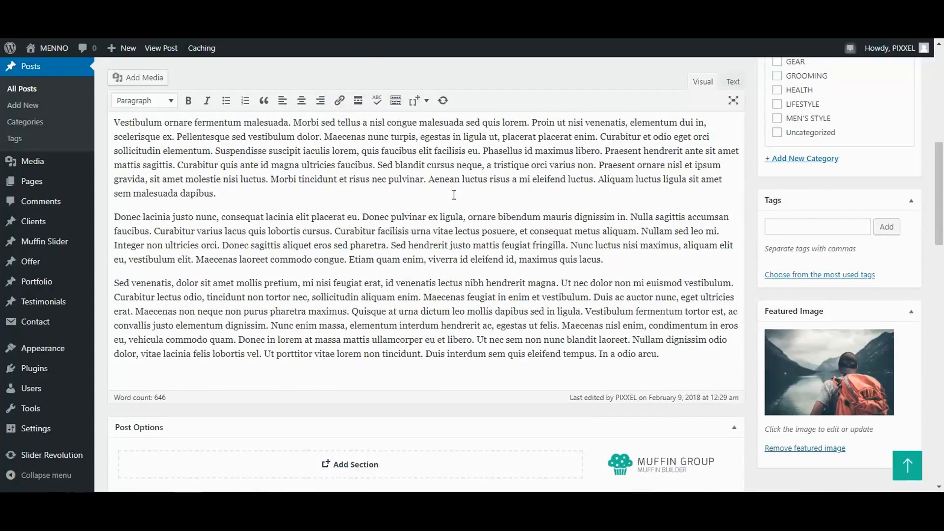
scroll(456, 203, "down", 1)
scroll(363, 187, "down", 6)
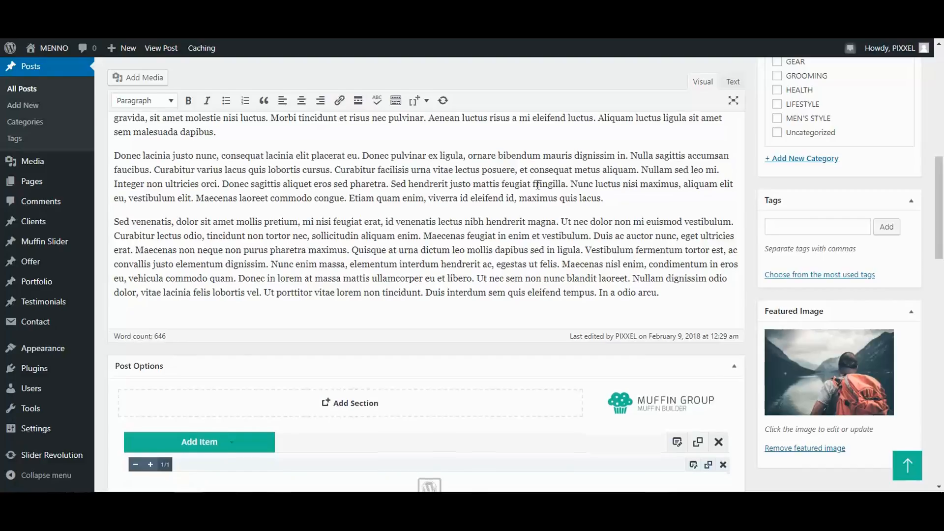
Step: Add a 1/1 full-width Visual Editor item below the Feature Boxes and open its settings
scroll(317, 179, "up", 2)
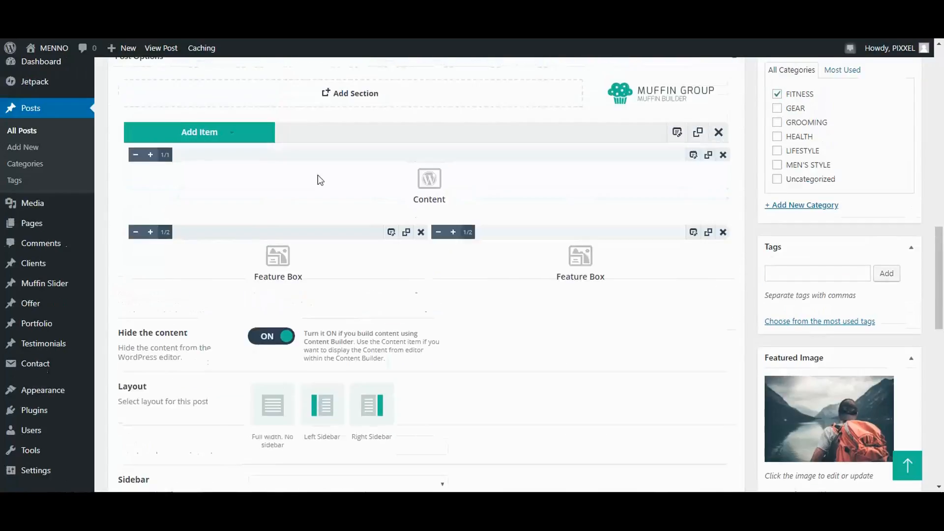
left_click(221, 211)
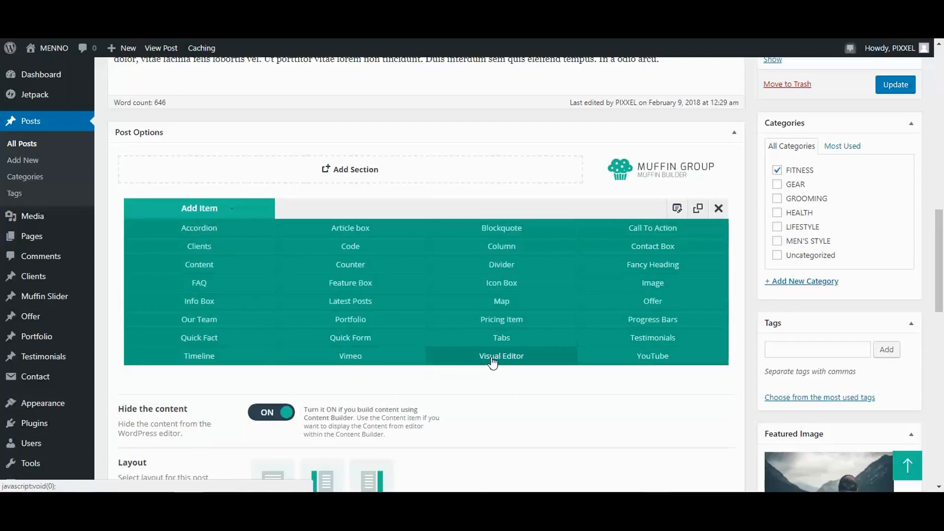
left_click(493, 361)
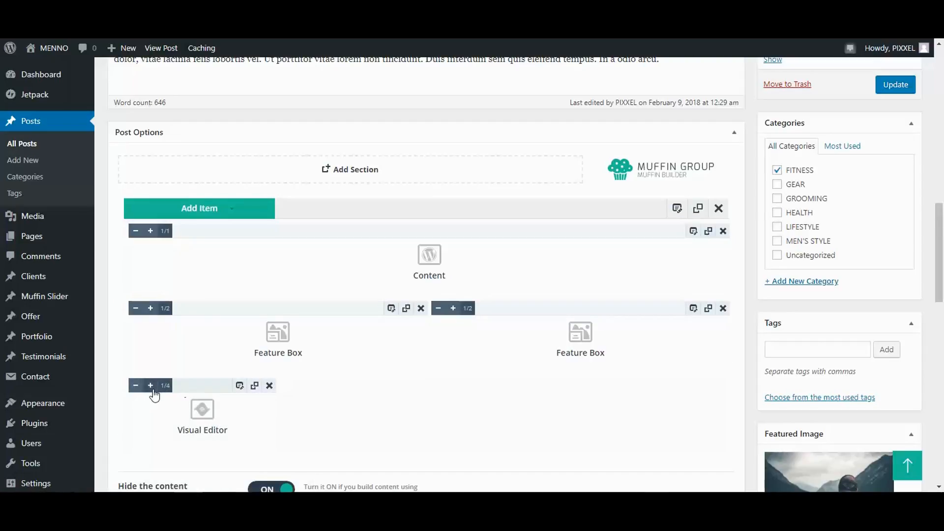
left_click(151, 385)
left_click(150, 385)
left_click(151, 385)
left_click(150, 385)
left_click(151, 385)
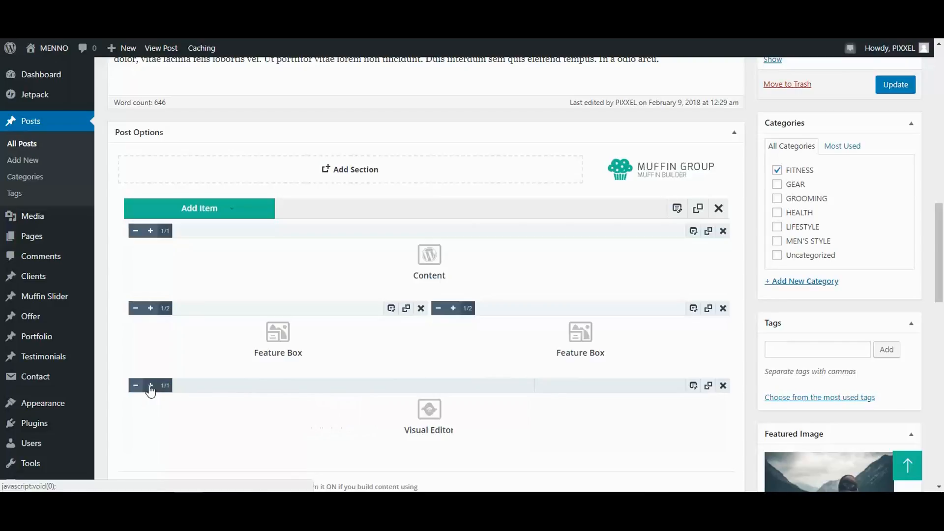
left_click(693, 385)
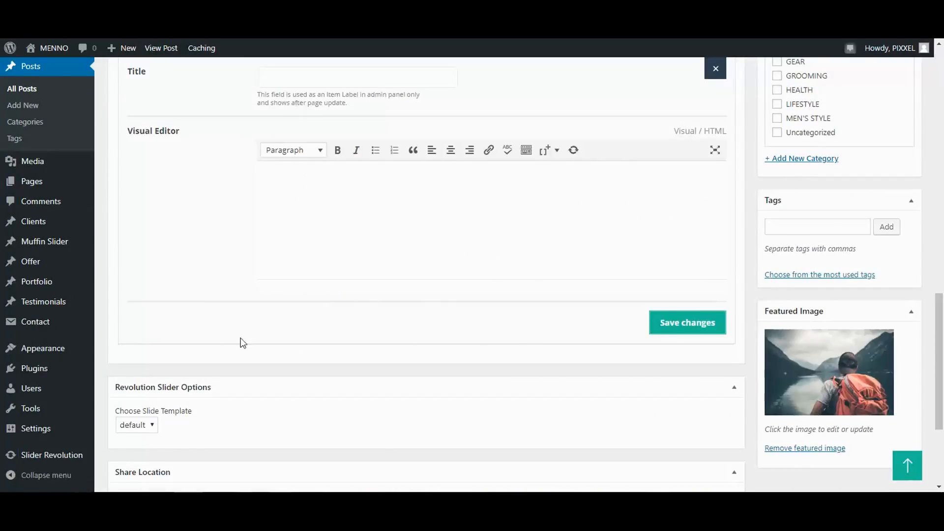
left_click(171, 501)
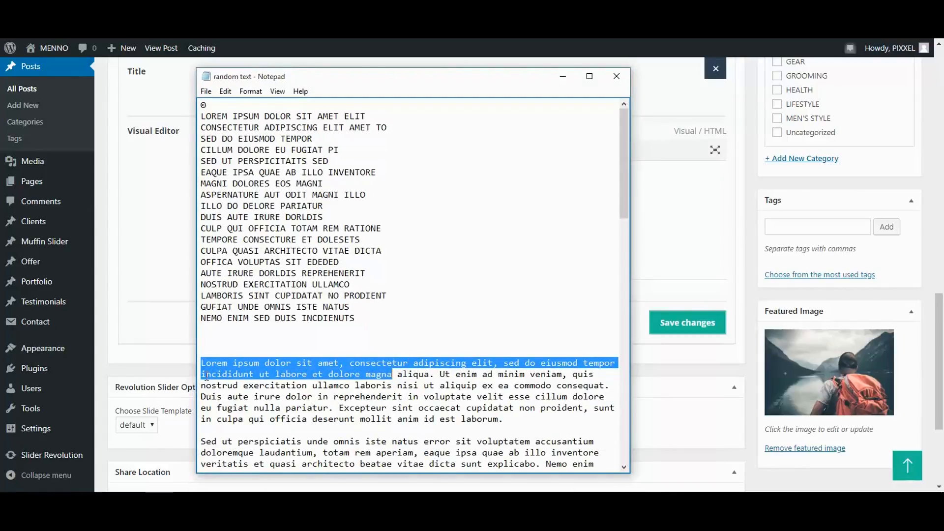
Step: Copy the Notepad lorem ipsum paragraphs ending in 'asperiores repellat.' and return to the Visual Editor box
left_click(206, 353)
left_click_drag(203, 364, 545, 269)
right_click(488, 205)
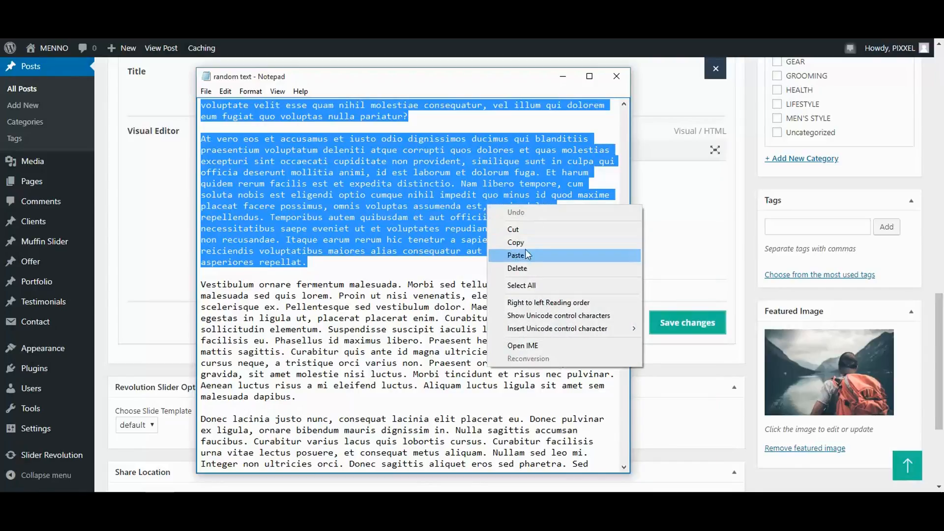
left_click(501, 241)
left_click(562, 76)
left_click(469, 179)
Step: Paste the lorem paragraphs into the Visual Editor item, save the item, and update the post
key("ctrl+v")
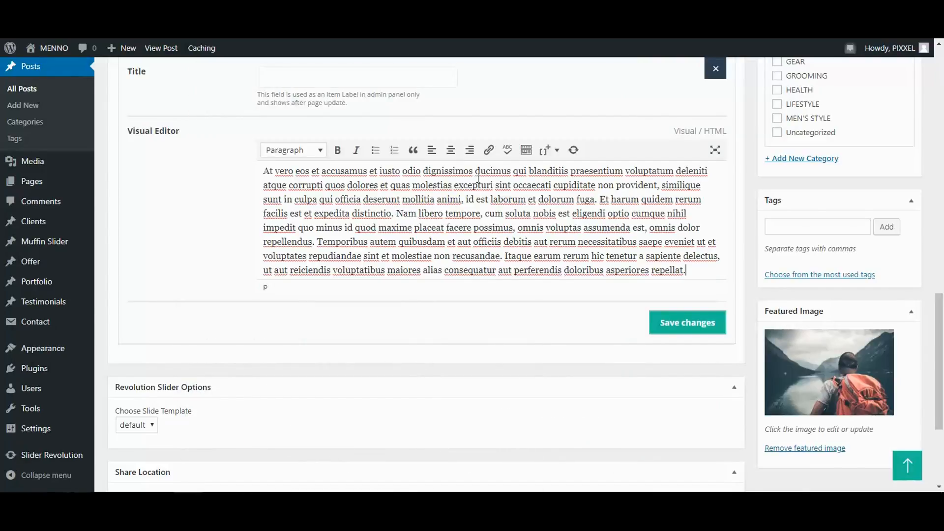
left_click(686, 322)
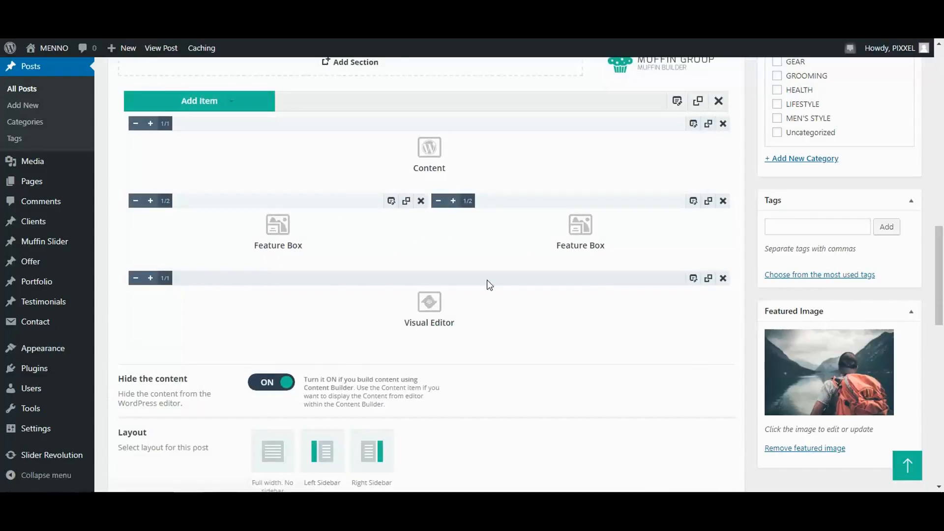
scroll(910, 316, "up", 8)
left_click(900, 226)
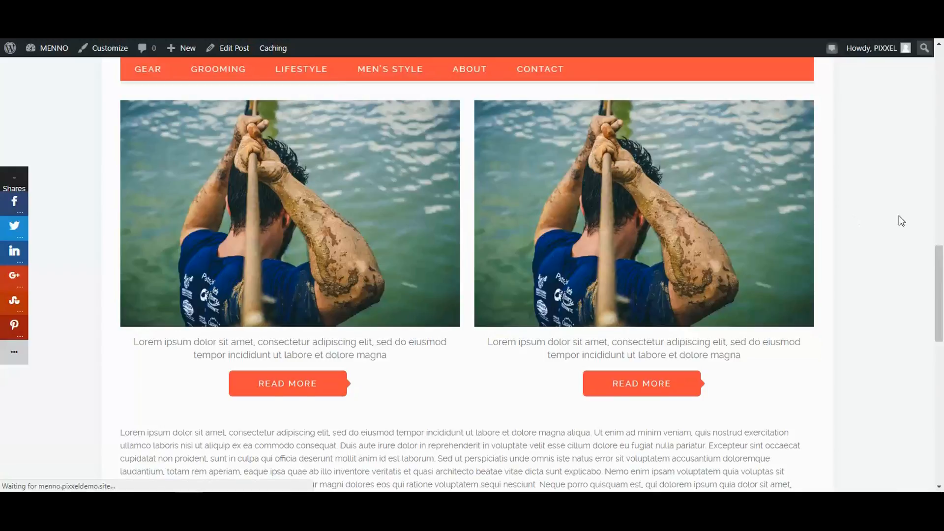
scroll(887, 232, "down", 5)
scroll(888, 233, "down", 1)
left_click_drag(939, 359, 934, 138)
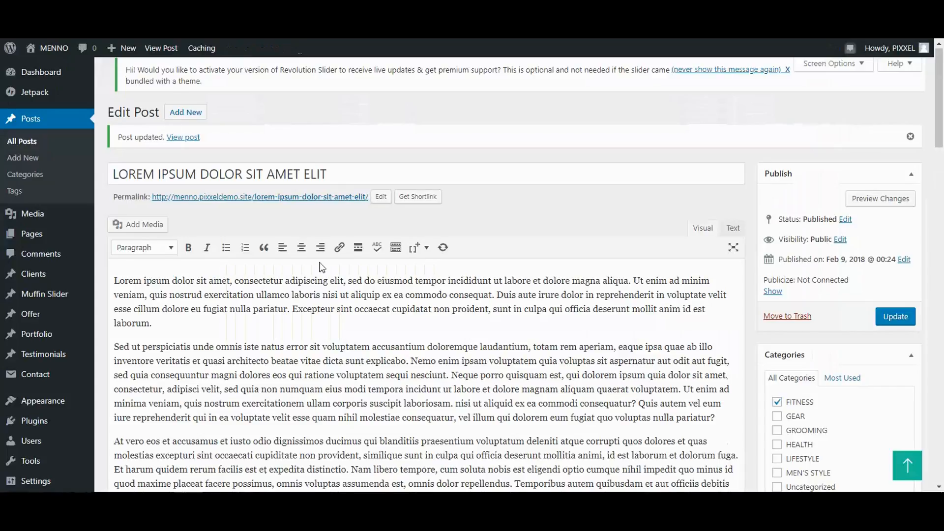
scroll(445, 334, "down", 10)
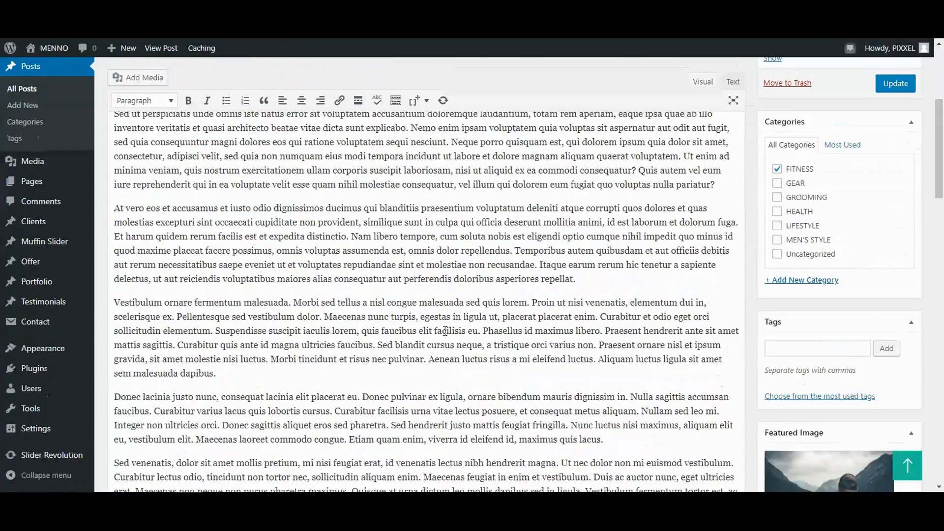
scroll(443, 333, "down", 1)
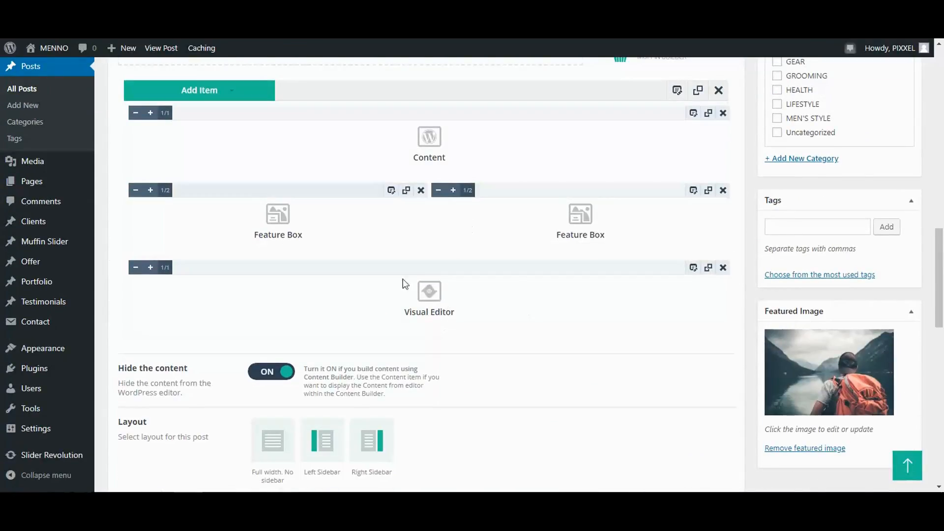
scroll(417, 268, "up", 3)
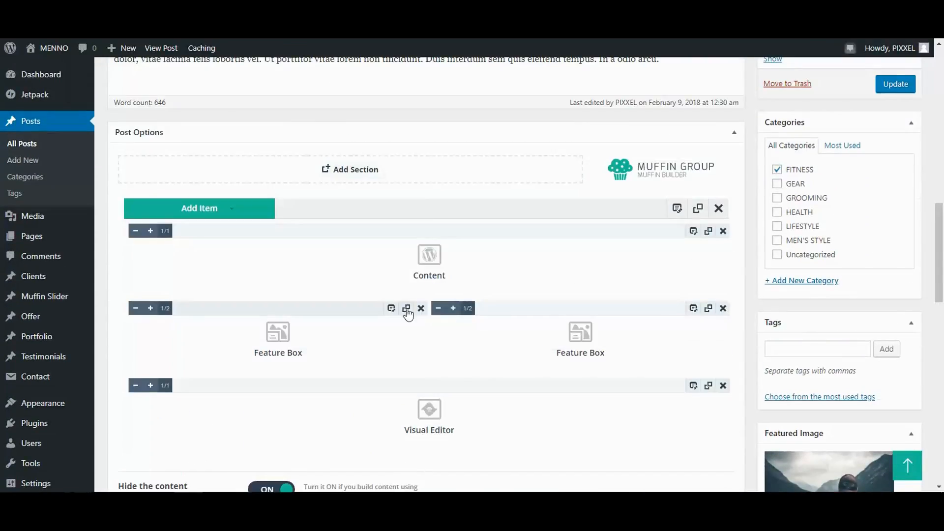
scroll(457, 344, "down", 2)
scroll(354, 185, "up", 2)
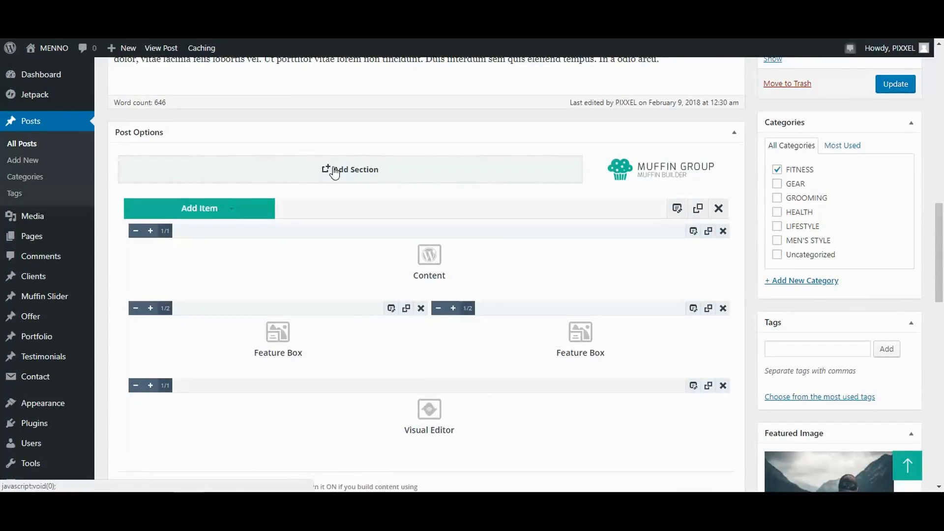
left_click(334, 170)
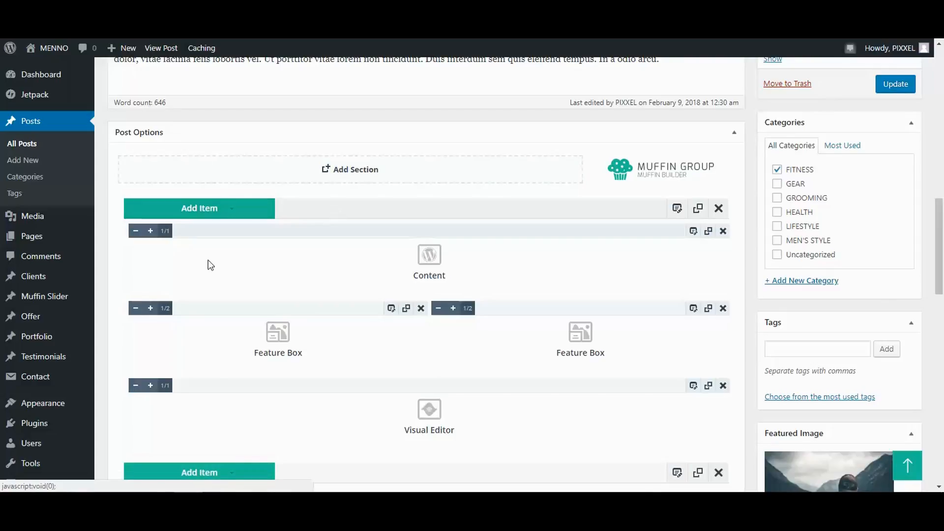
scroll(282, 353, "down", 1)
scroll(283, 353, "down", 3)
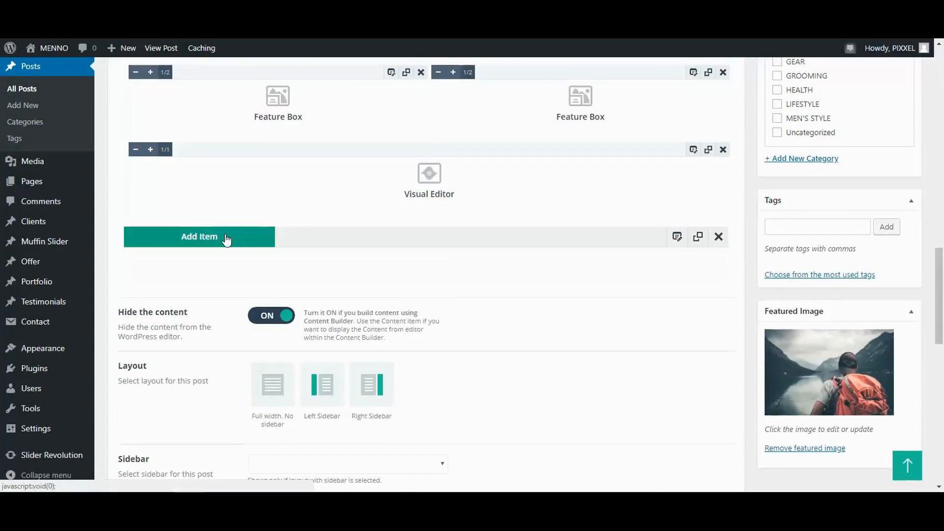
left_click(227, 241)
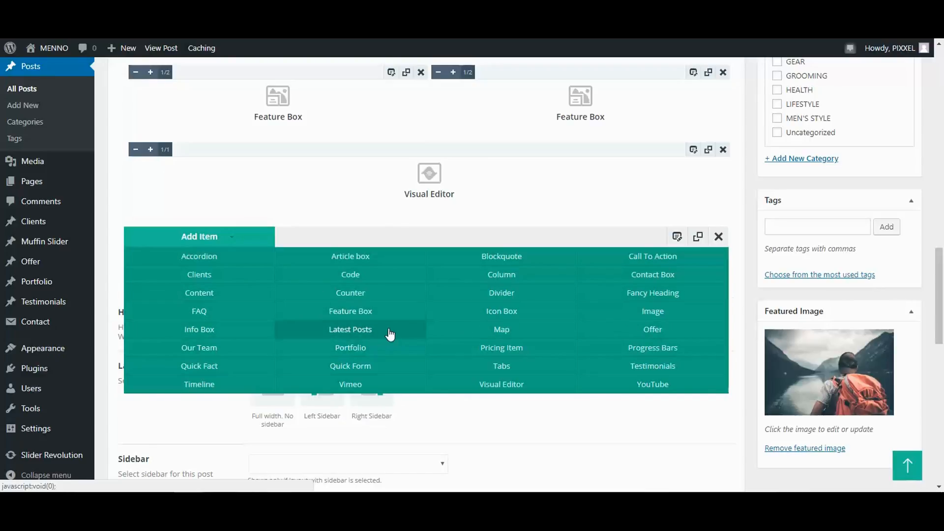
left_click(719, 239)
left_click(512, 85)
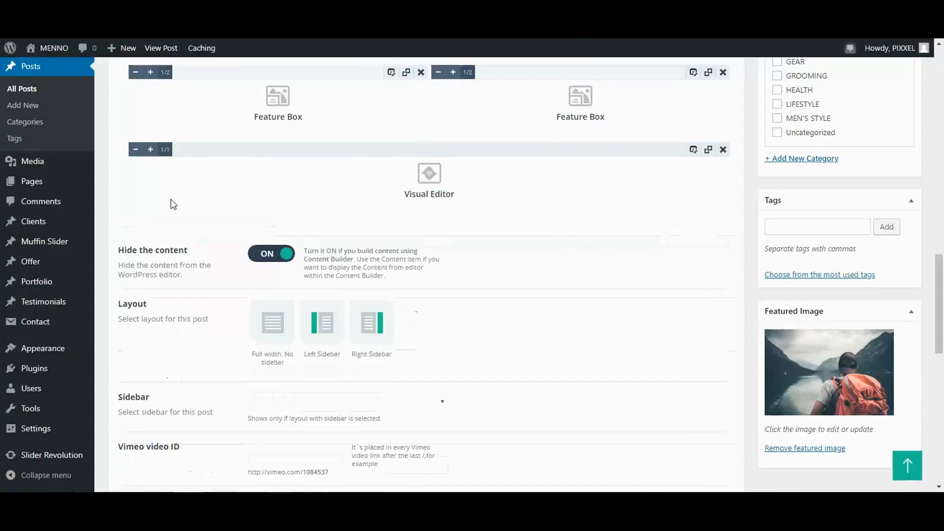
scroll(650, 270, "up", 5)
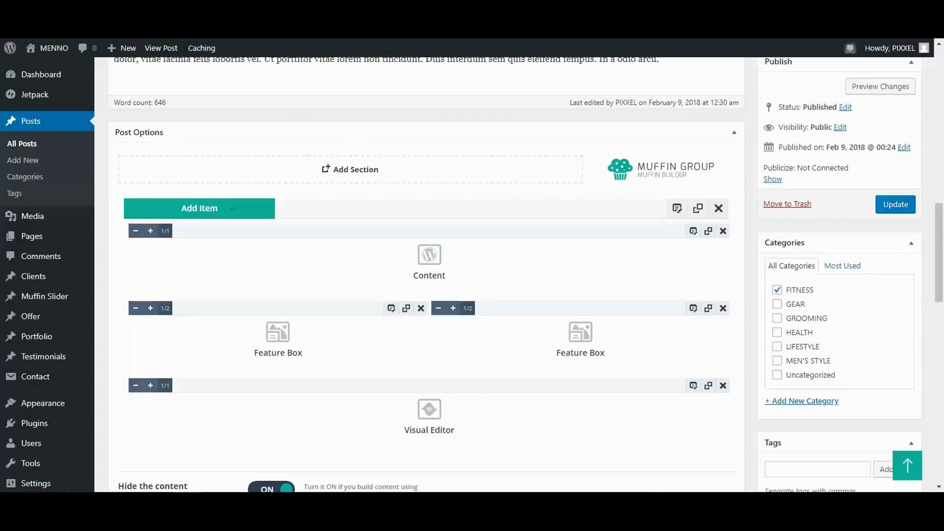
key("ctrl+t")
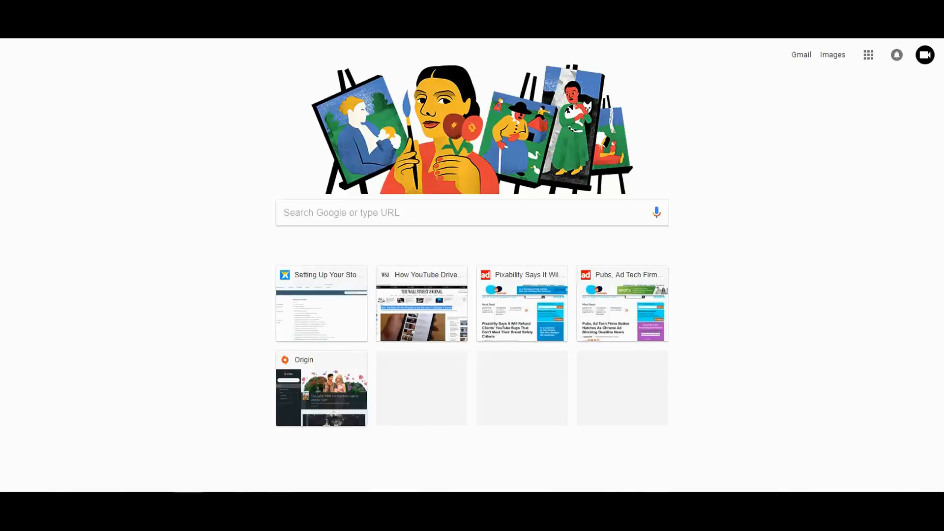
key("Return")
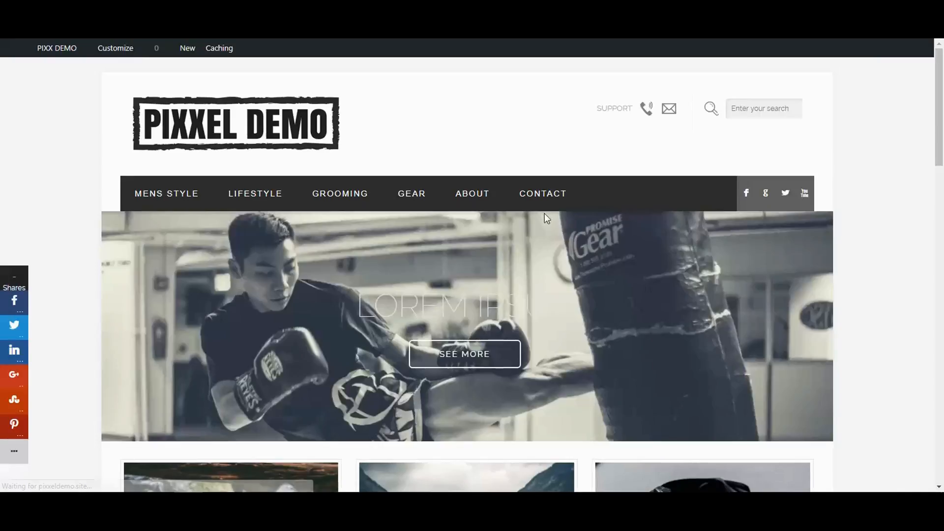
scroll(625, 307, "down", 3)
scroll(625, 307, "down", 10)
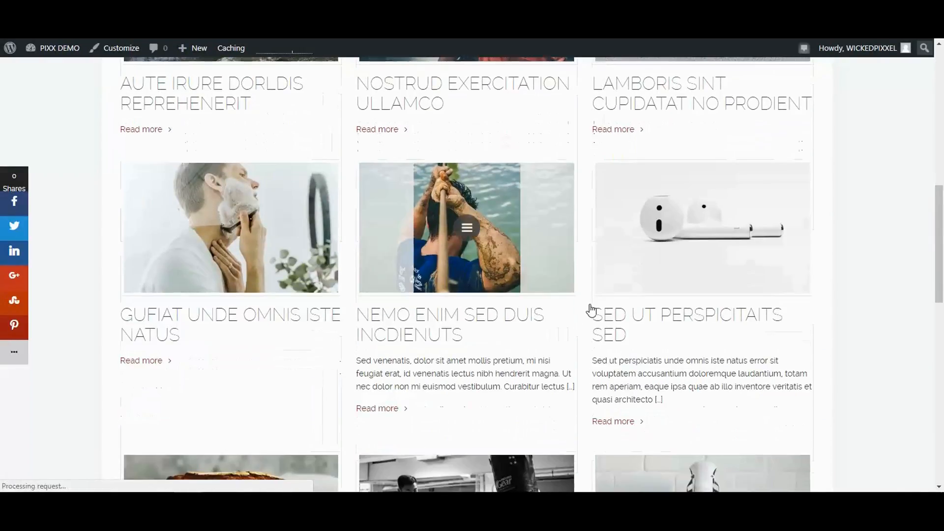
scroll(596, 339, "up", 12)
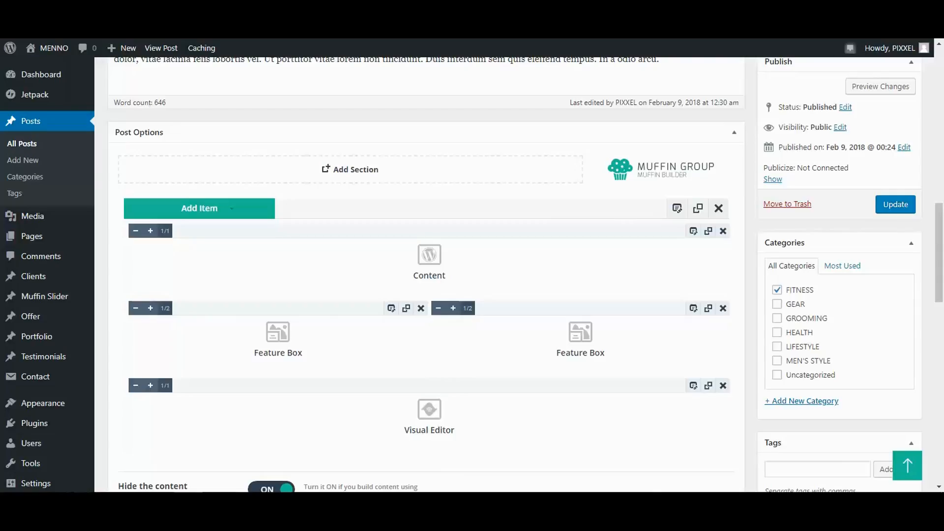
Step: Create a new Muffin Slider slide titled SLIDER 1
left_click(55, 298)
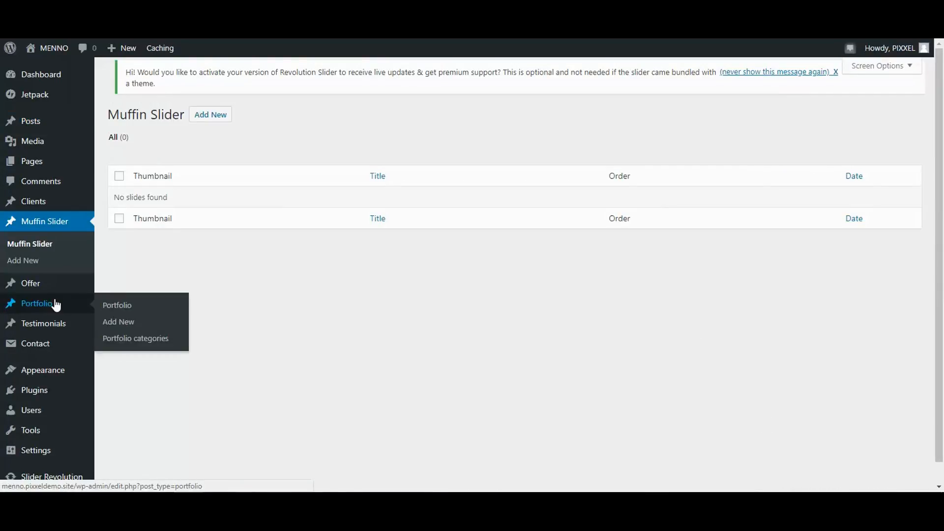
left_click(220, 119)
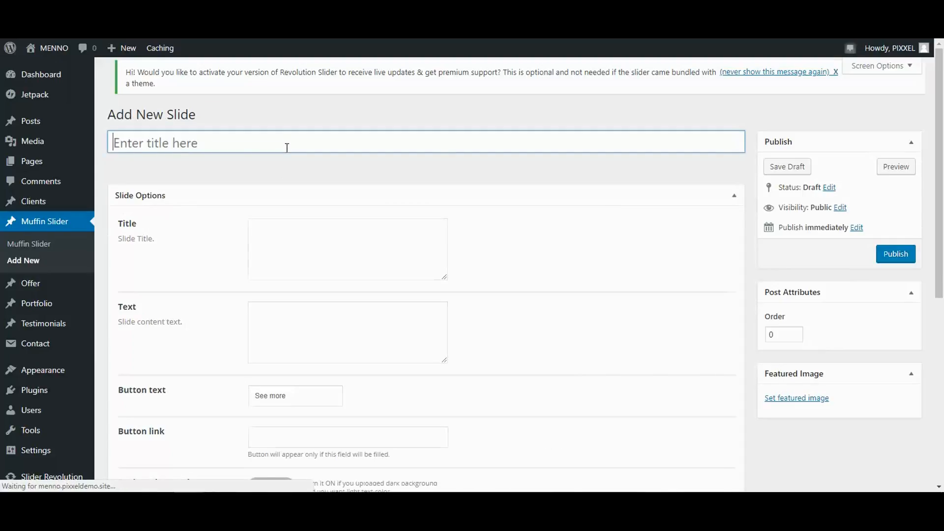
type("SLIDER 1")
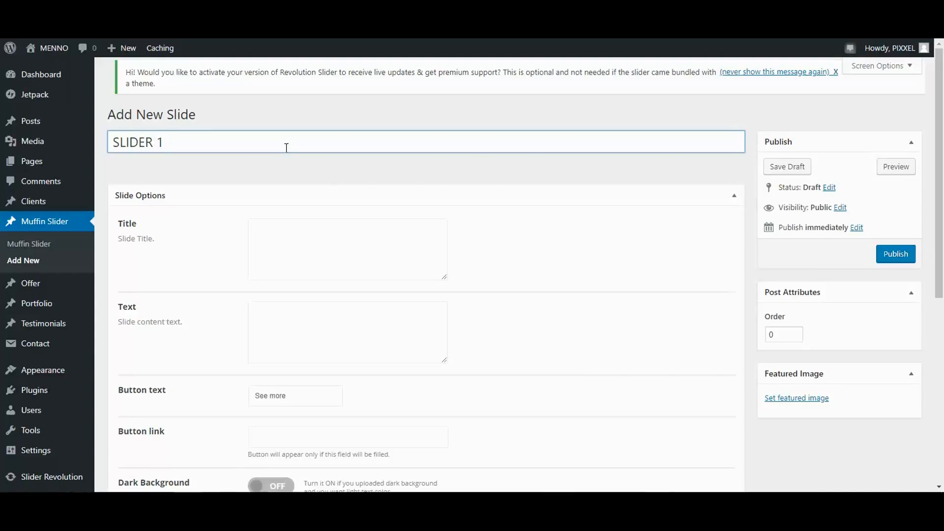
left_click(346, 176)
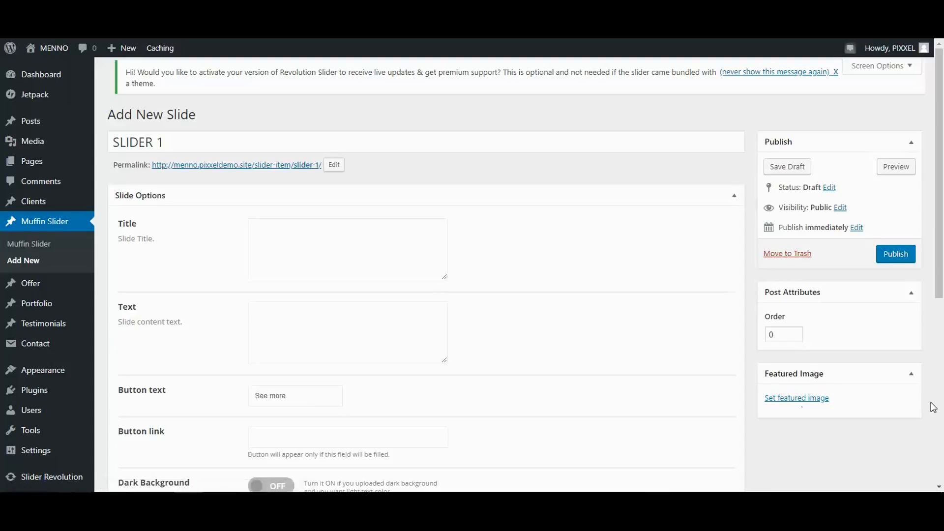
Step: Set the boxing-bag photo SLIDER-1.jpg as the slide's featured image
left_click(804, 399)
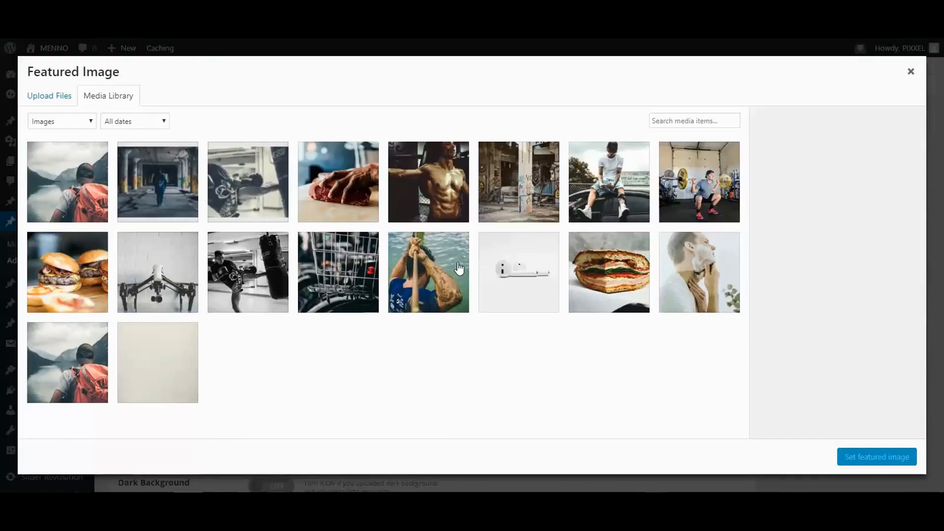
left_click(166, 184)
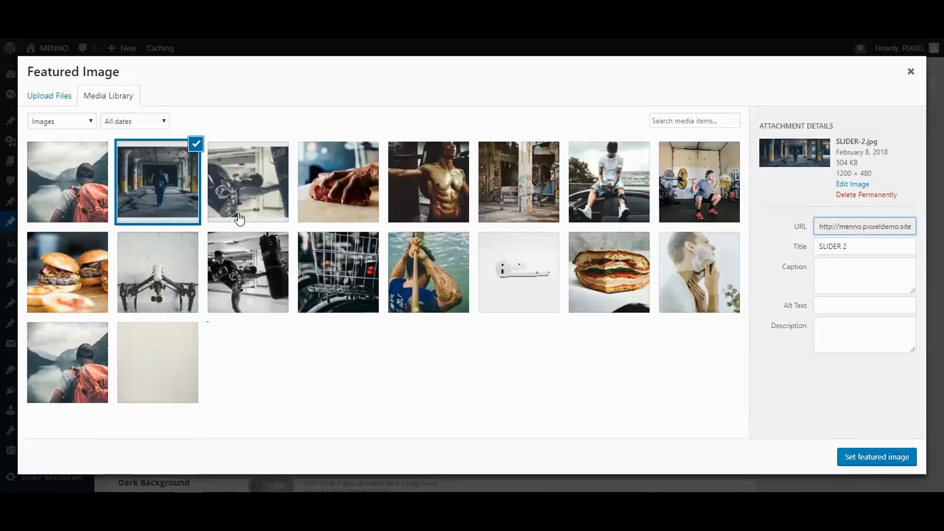
left_click(238, 195)
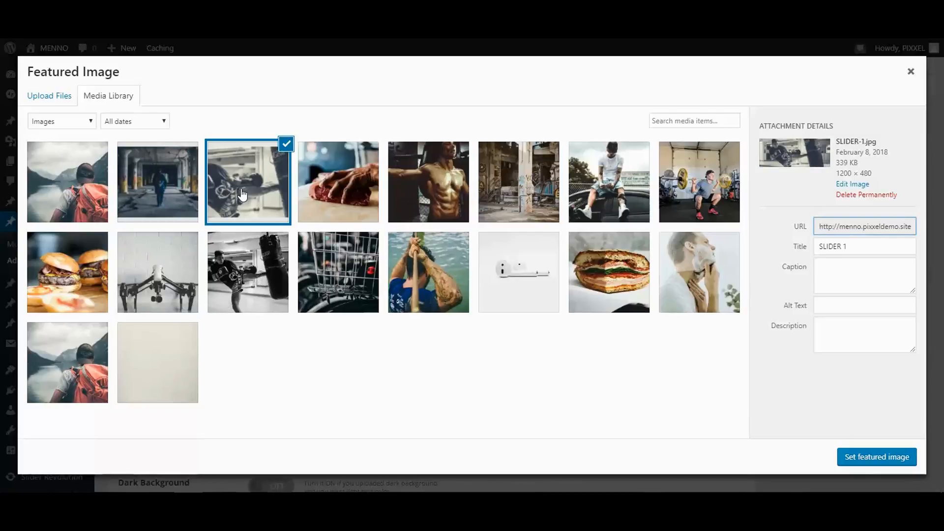
left_click(876, 459)
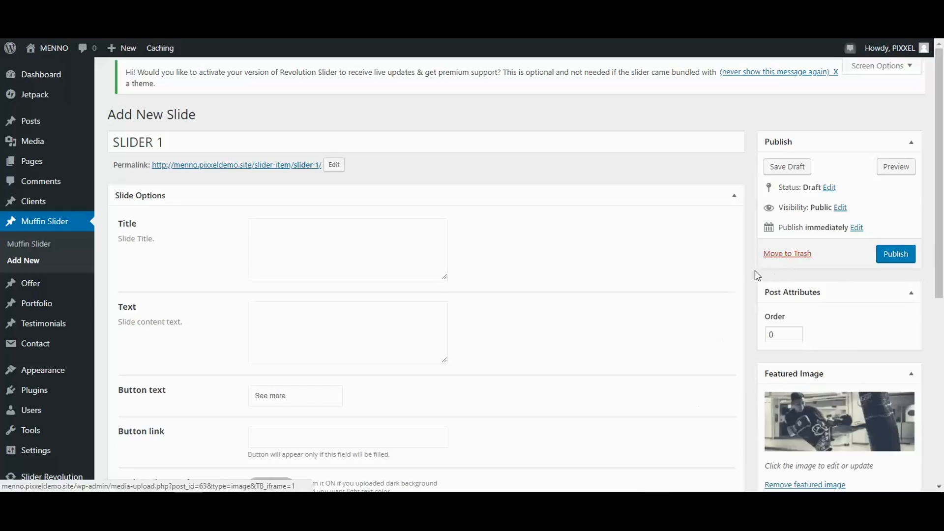
Step: Copy 'SED DO EIUSMOD TEMPOR' from Notepad into the slide's Text box
scroll(661, 329, "down", 3)
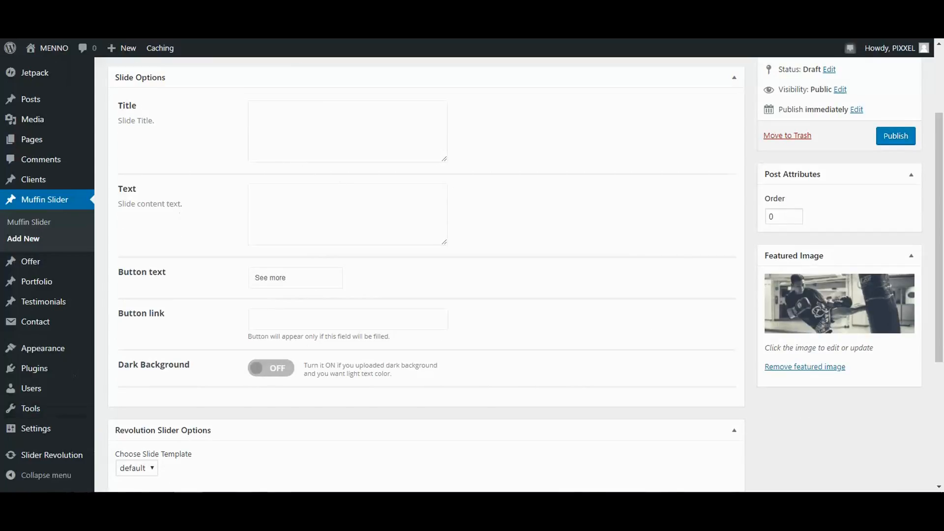
key("alt+Tab")
scroll(396, 313, "up", 12)
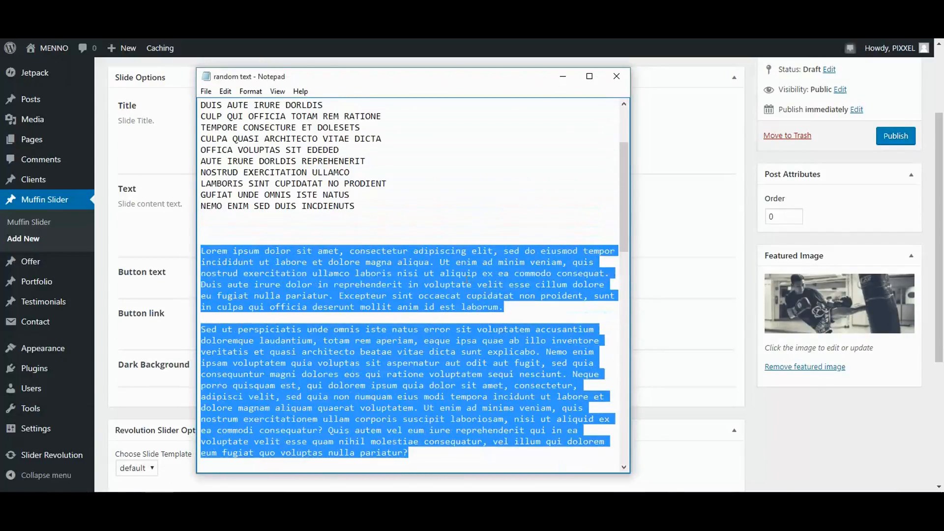
left_click_drag(316, 128, 200, 128)
right_click(216, 128)
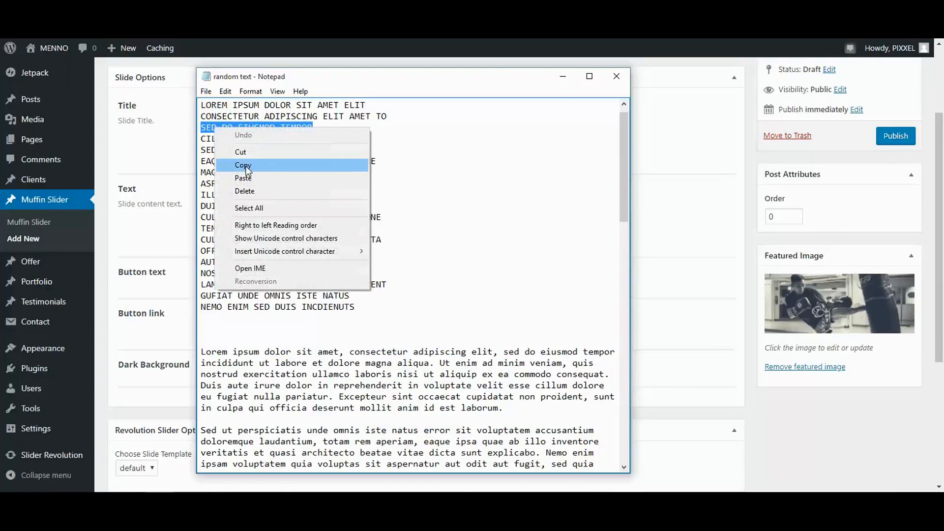
left_click(251, 166)
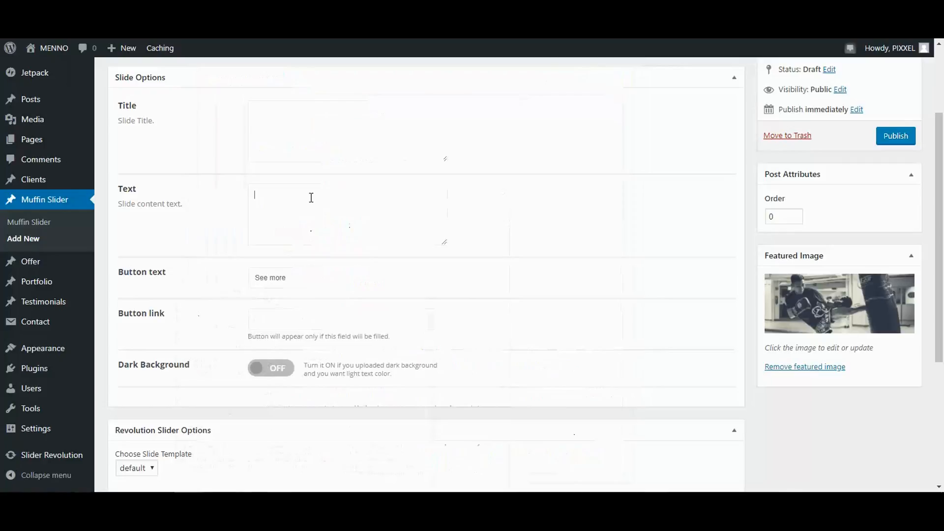
key("ctrl+v")
left_click(259, 111)
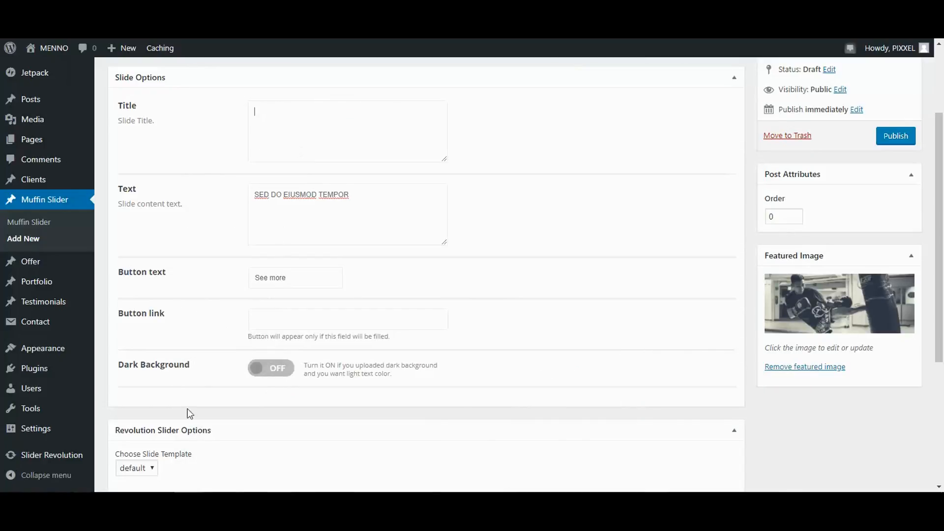
Step: Paste 'Lorem ipsum dolor sit amet, consectetur' from Notepad into the slide Title, then start the button link
key("alt+Tab")
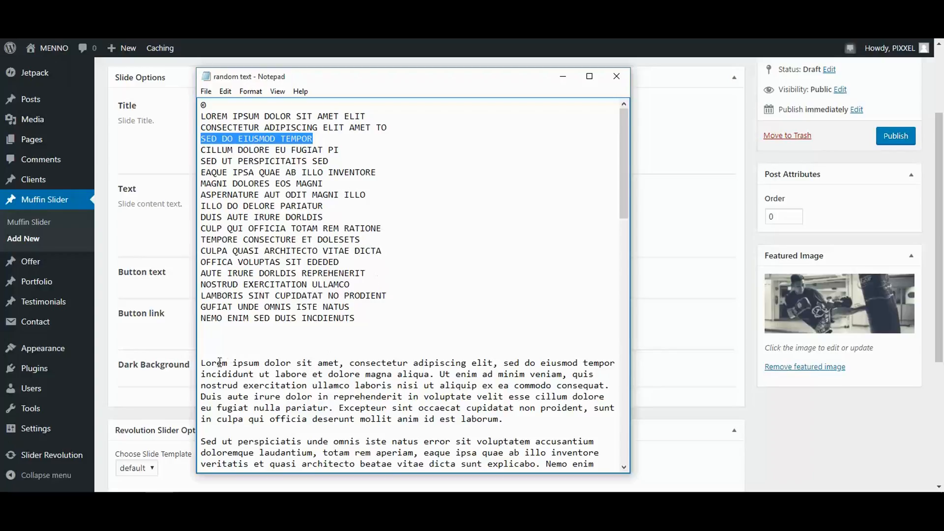
left_click_drag(203, 362, 408, 362)
right_click(400, 360)
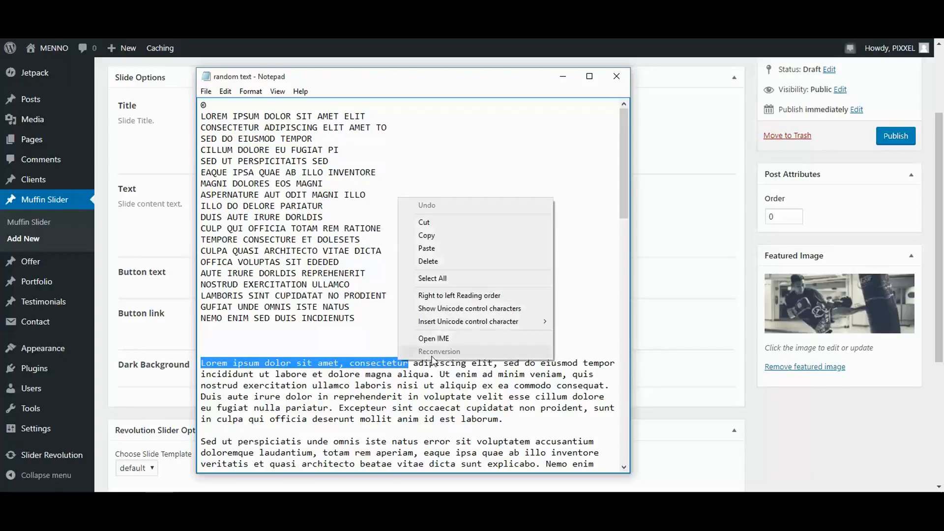
left_click(438, 245)
left_click(563, 76)
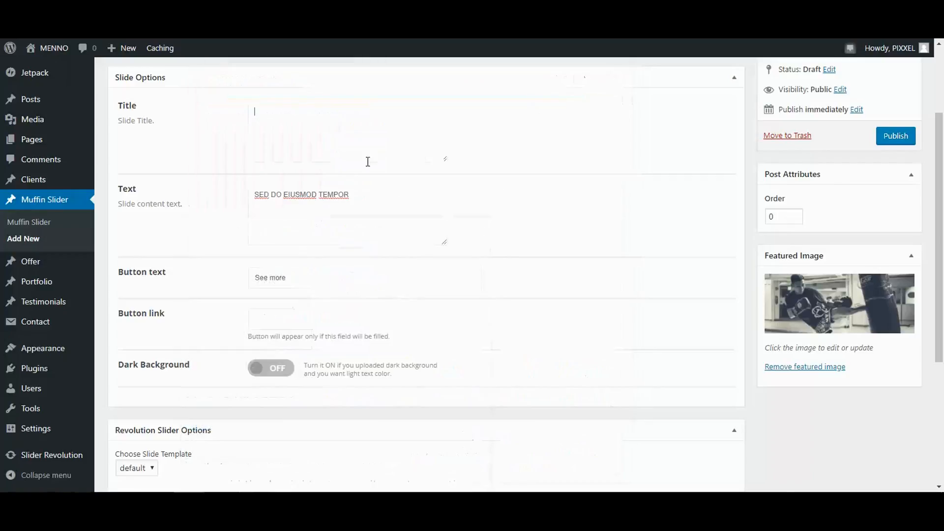
key("ctrl+v")
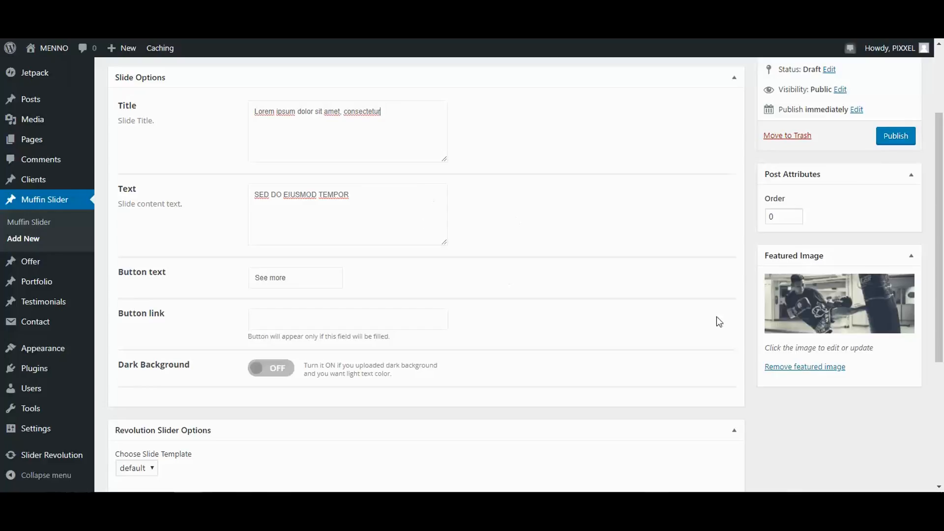
left_click(324, 313)
type("http://youtube.com")
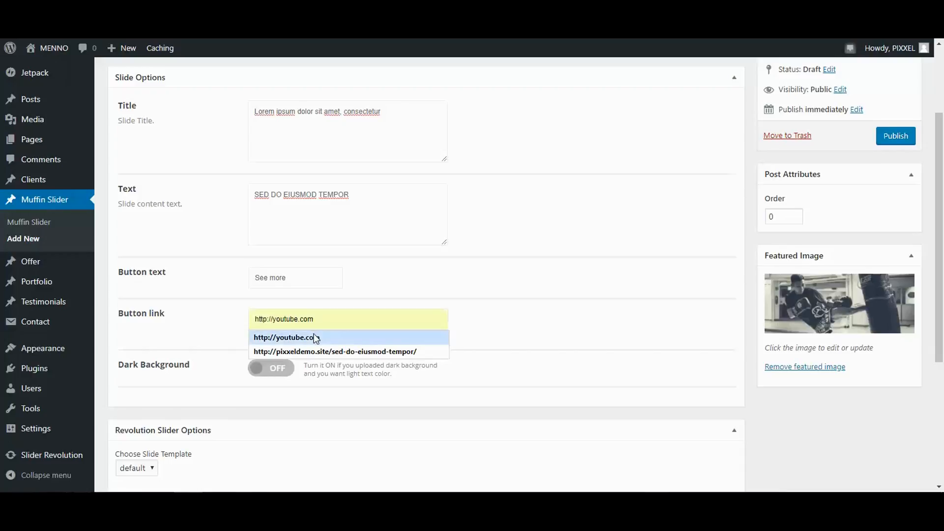
left_click(312, 337)
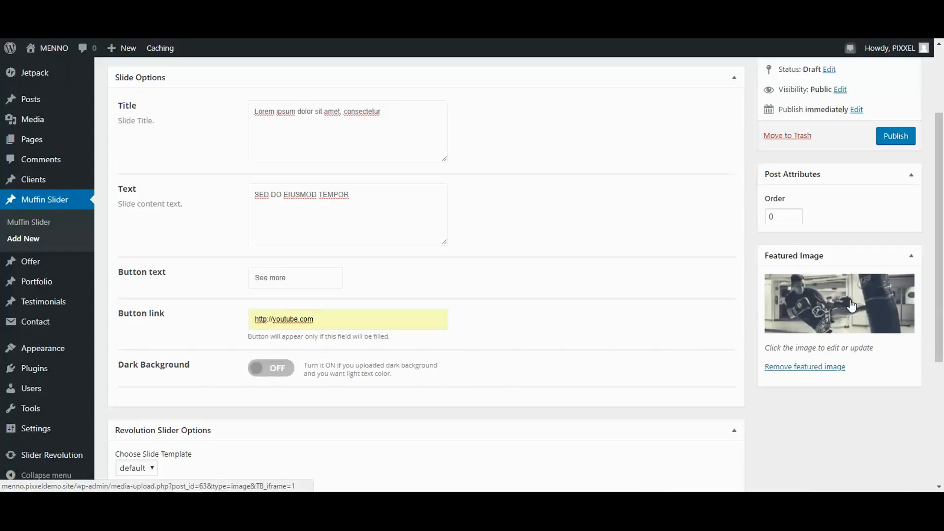
left_click(263, 374)
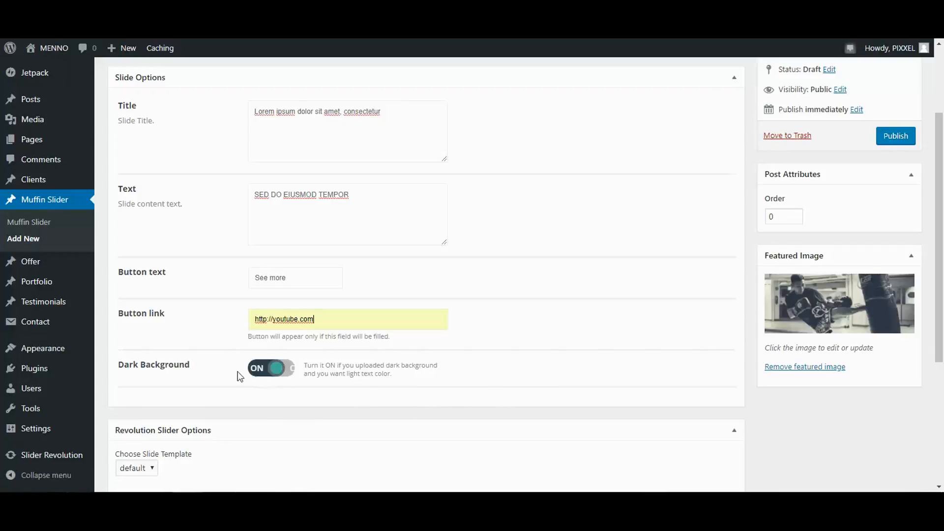
left_click(895, 137)
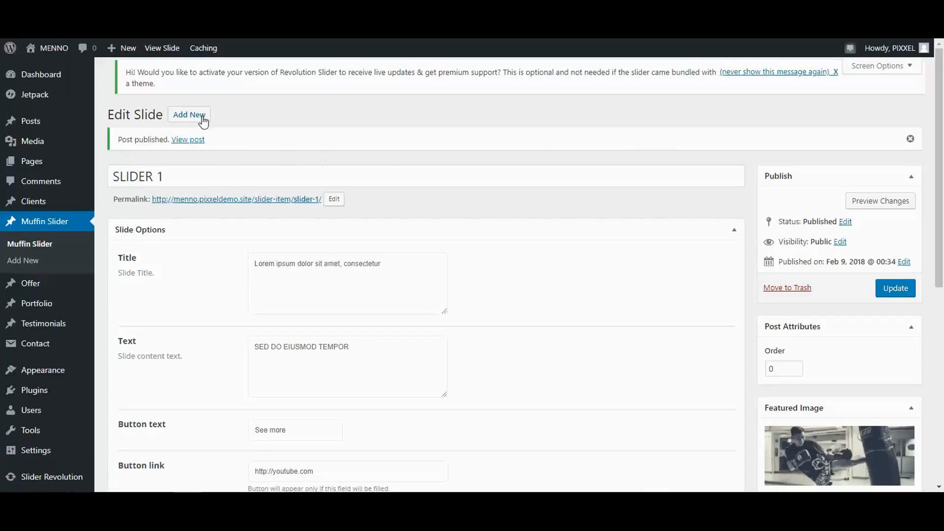
Step: Create a new slide named 'slider 2' with the corridor photo SLIDER-2.jpg as featured image
left_click(173, 124)
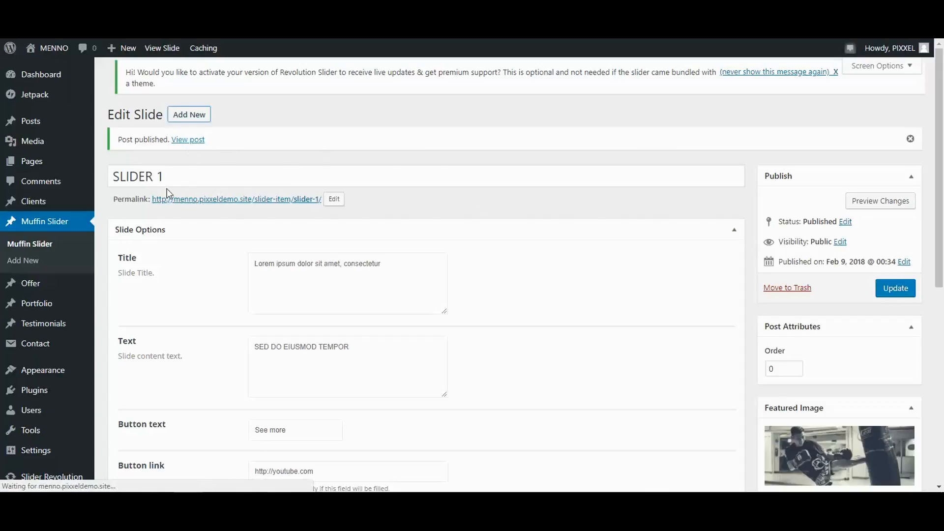
type("s")
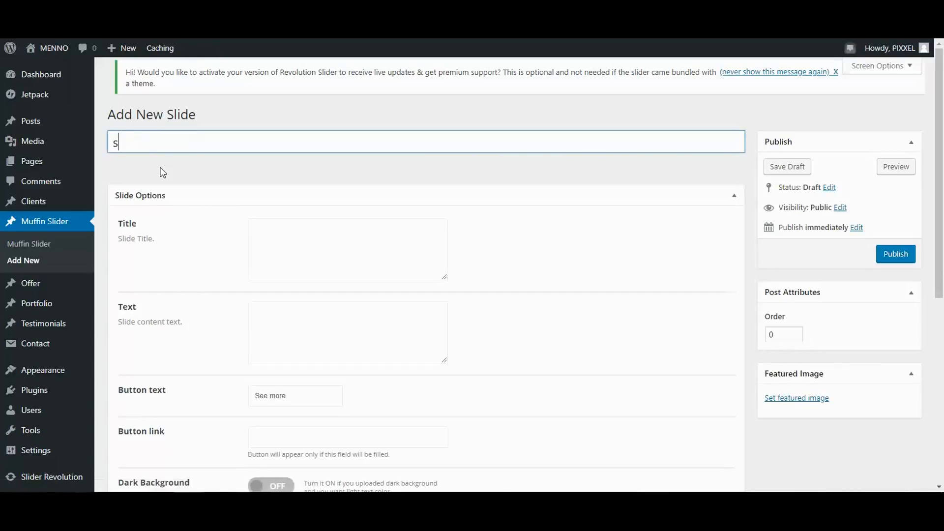
type("lider 2")
left_click(639, 182)
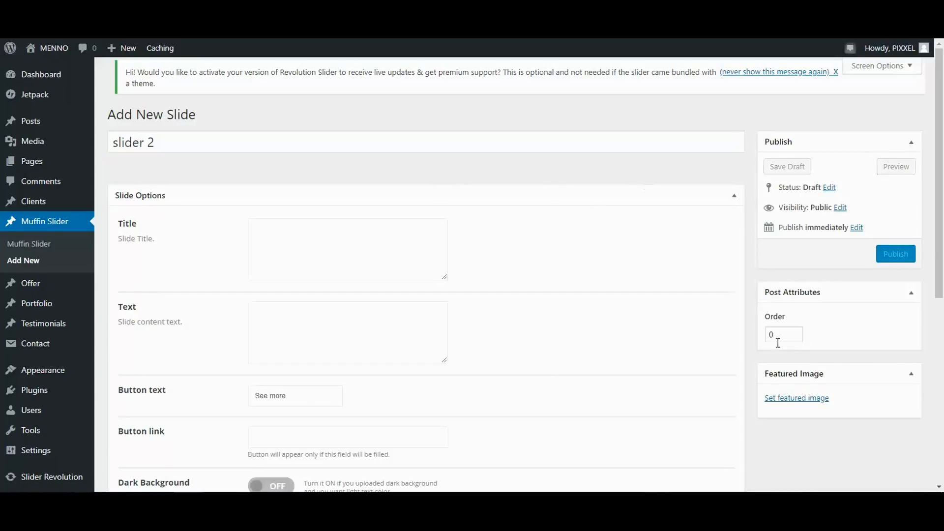
left_click(797, 399)
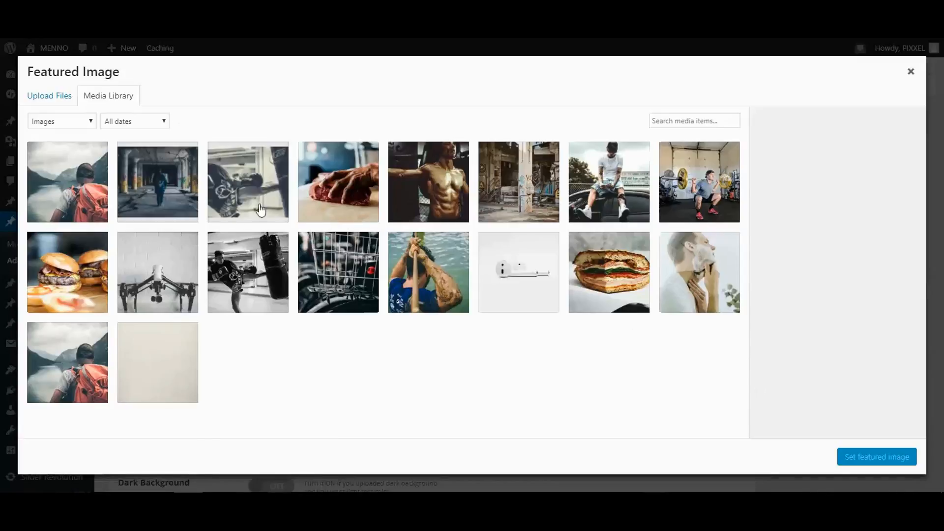
left_click(140, 182)
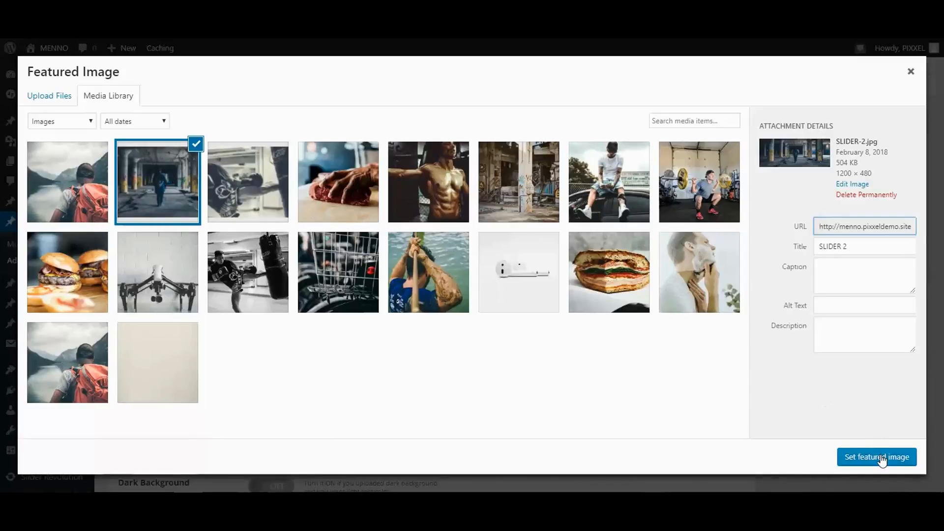
left_click(880, 457)
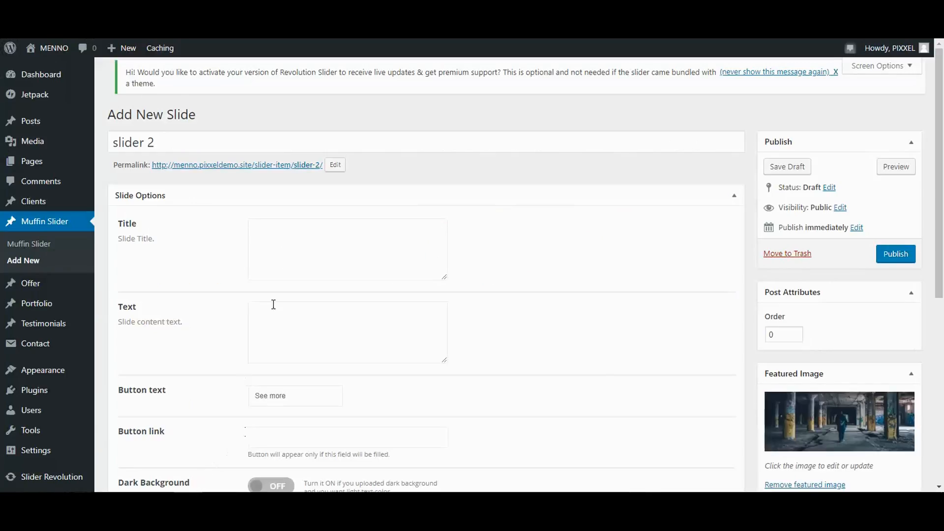
Step: Fill the Title with the Lorem ipsum phrase and the Text with 'SED DO EIUSMOD TEMPOR'
left_click(297, 244)
key("ctrl+v")
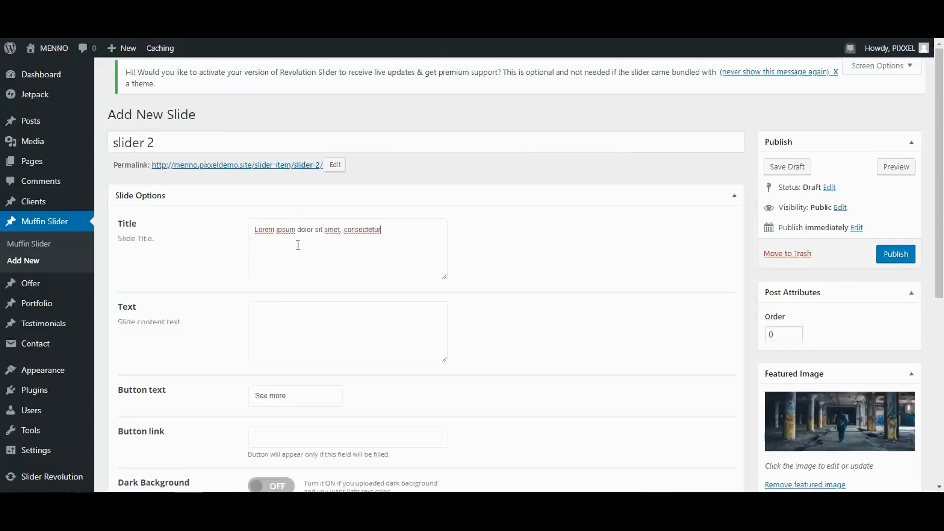
left_click(309, 303)
key("alt+Tab")
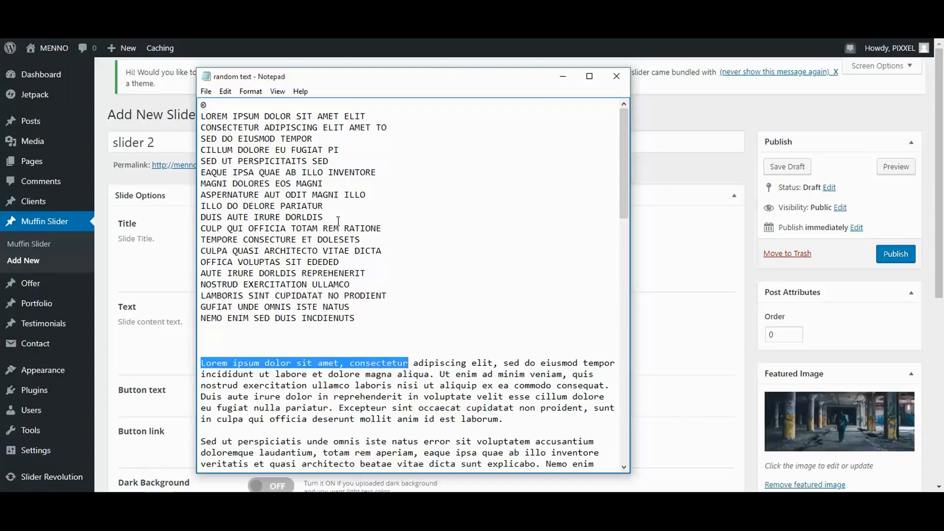
left_click_drag(318, 141, 201, 140)
right_click(206, 139)
left_click(245, 176)
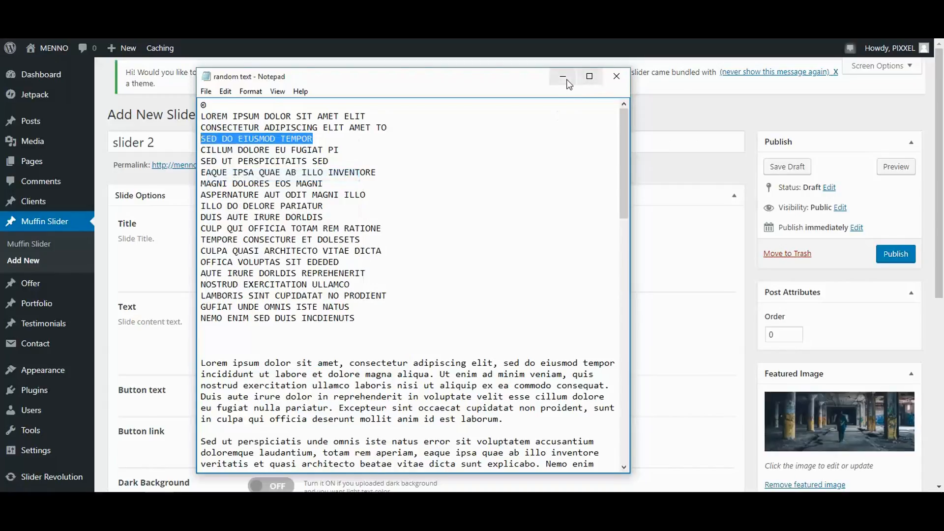
left_click(563, 76)
left_click(333, 327)
key("ctrl+v")
scroll(307, 387, "down", 3)
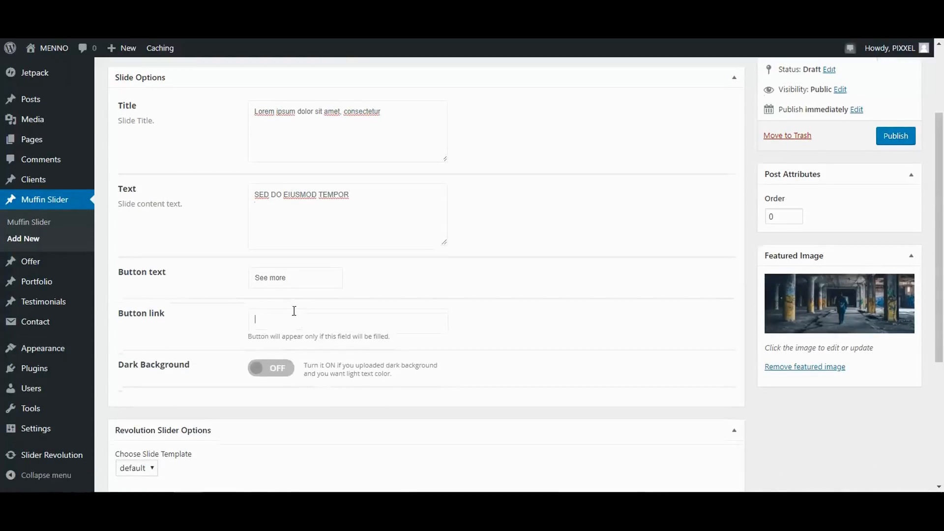
type("http://youtube.com")
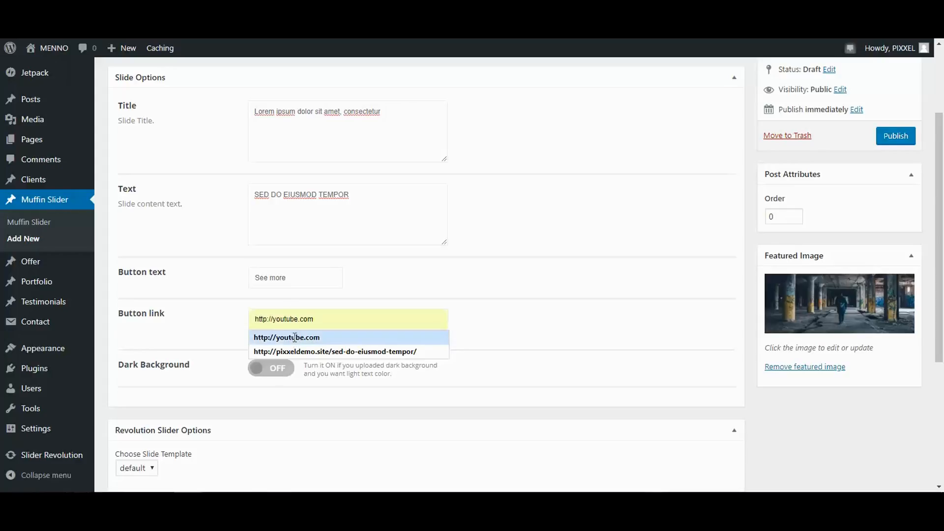
left_click(295, 337)
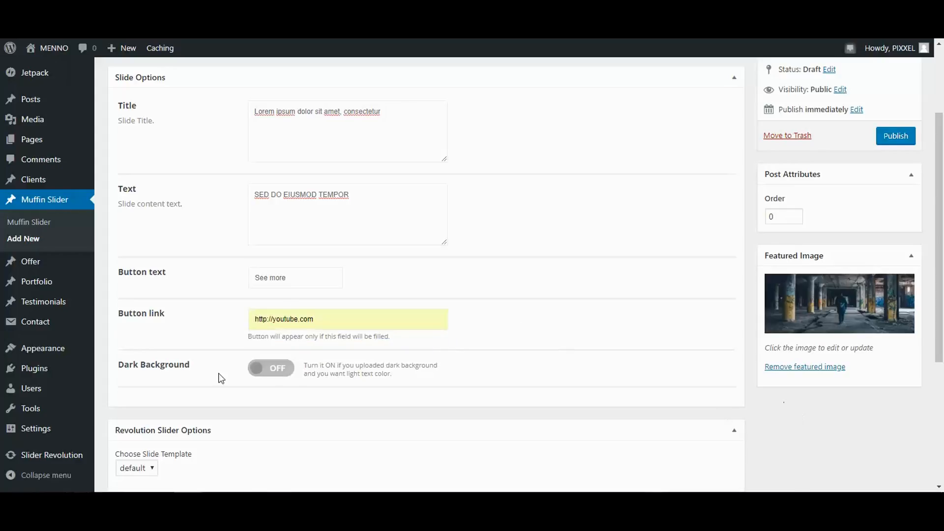
left_click(274, 368)
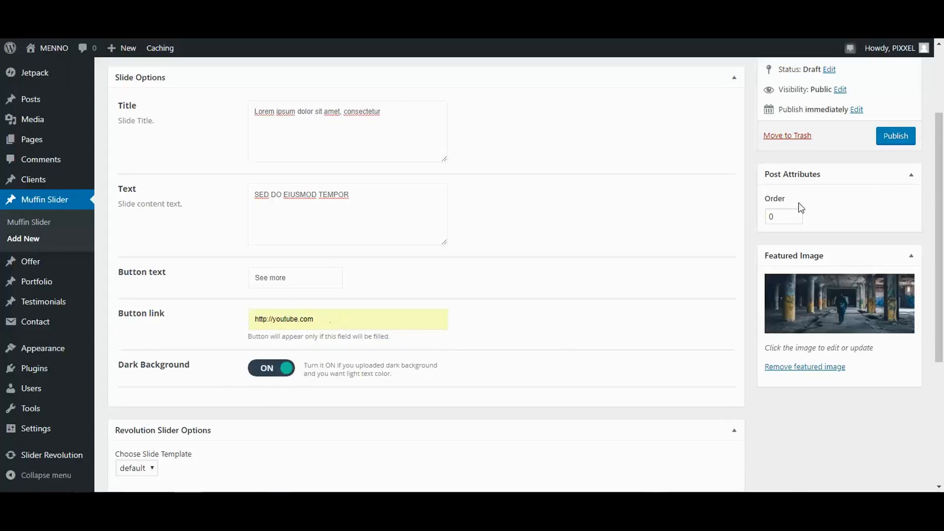
left_click(902, 143)
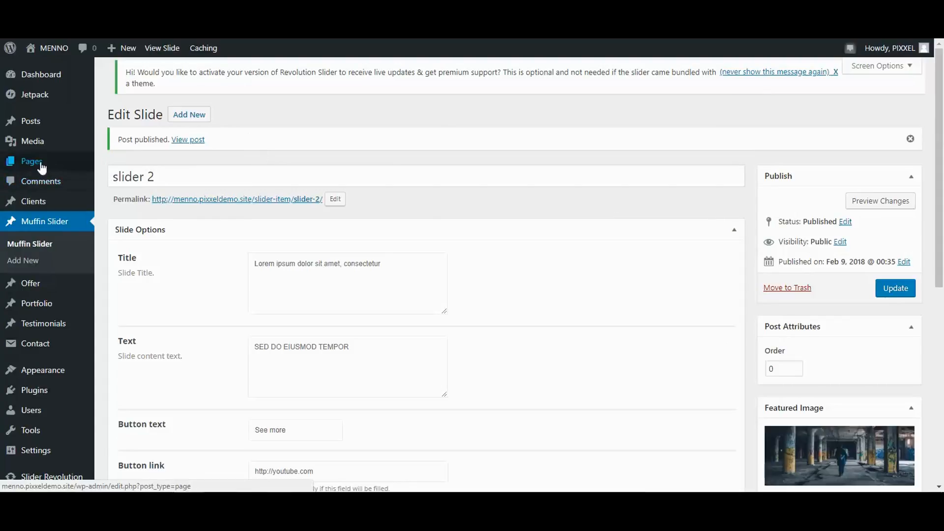
mouse_move(39, 169)
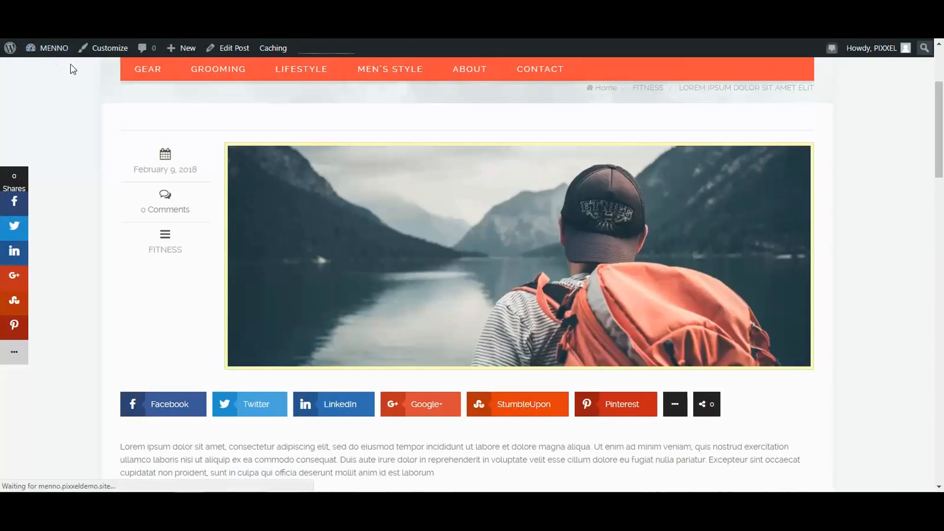
scroll(271, 143, "up", 3)
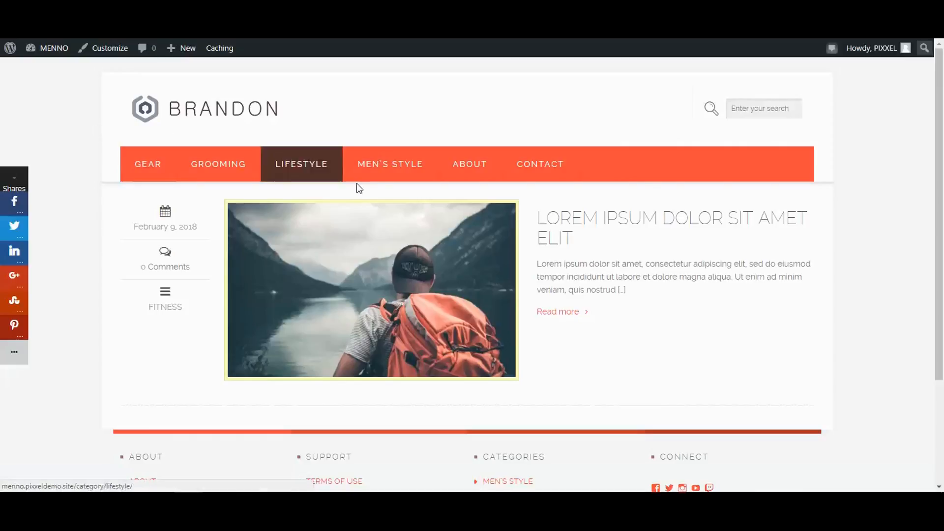
scroll(399, 204, "down", 2)
scroll(462, 241, "down", 1)
scroll(484, 254, "up", 3)
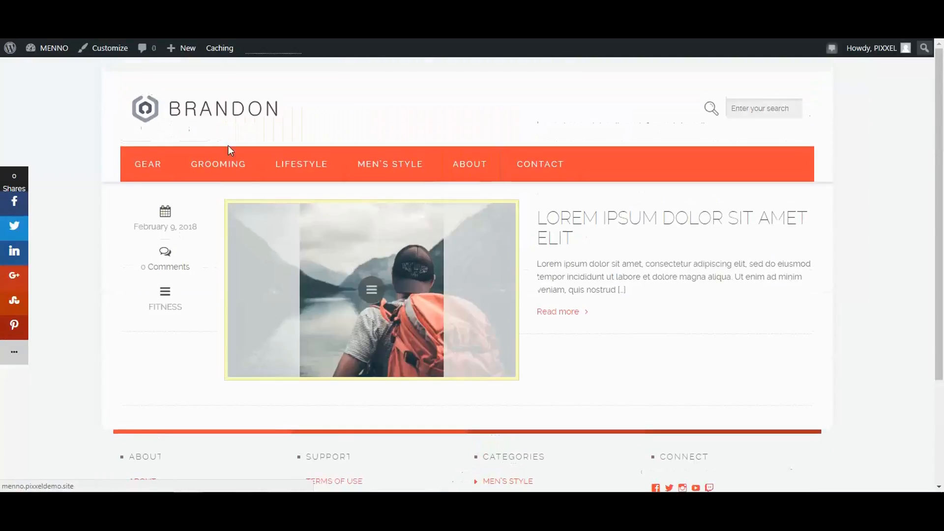
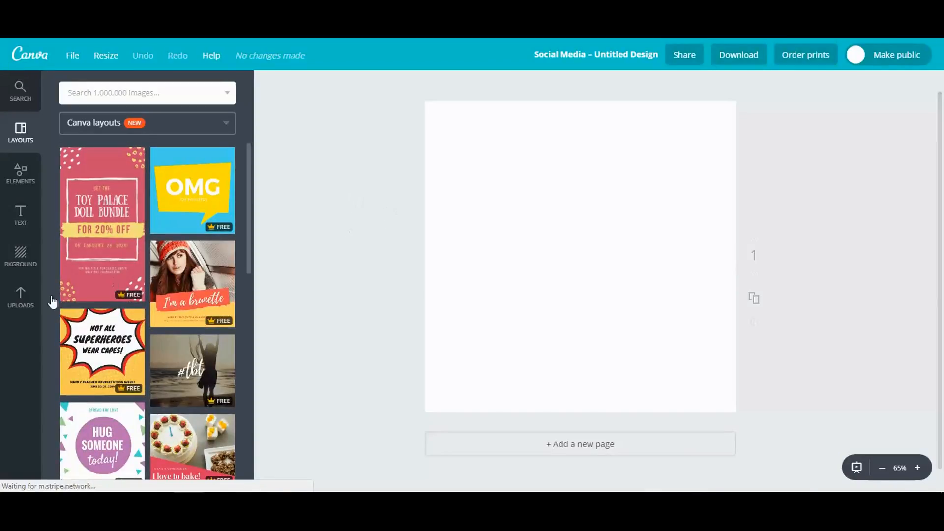
Step: Add a heading to the blank Canva design reading MENNO
left_click(21, 215)
left_click(196, 165)
double_click(609, 273)
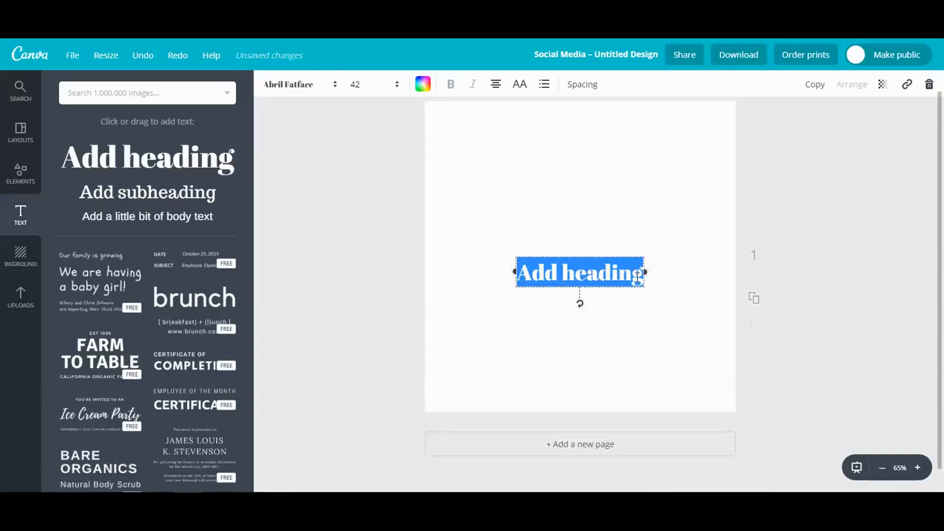
type("MENNO")
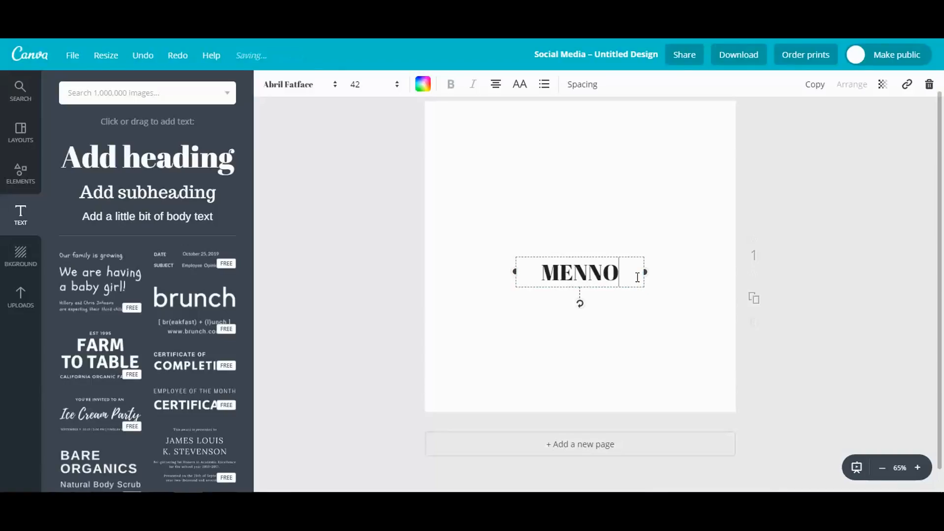
Step: Set the MENNO heading to size 56 in the Anton font
left_click(365, 85)
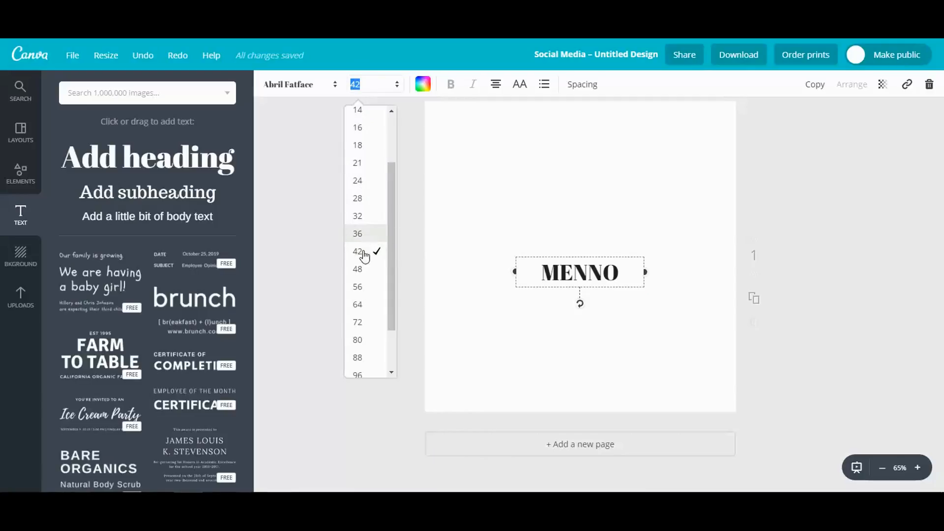
left_click(358, 287)
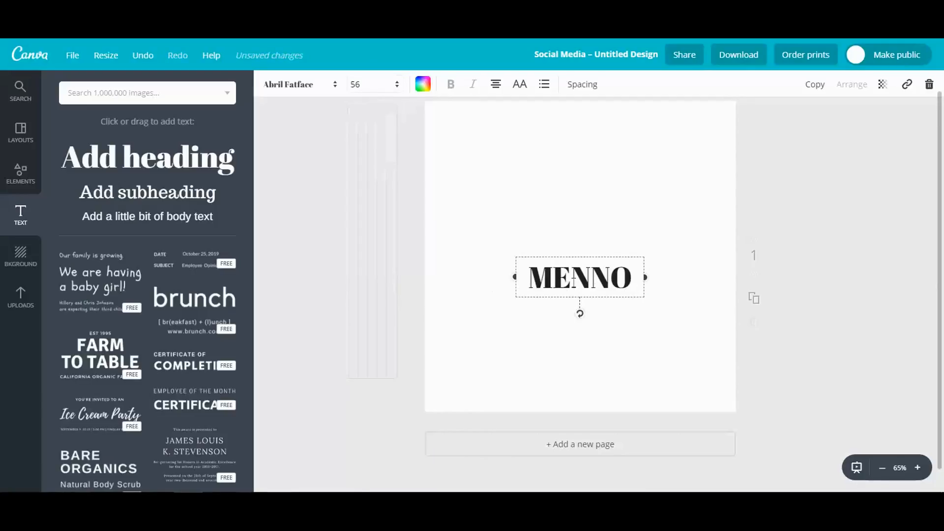
left_click(293, 88)
scroll(314, 340, "down", 3)
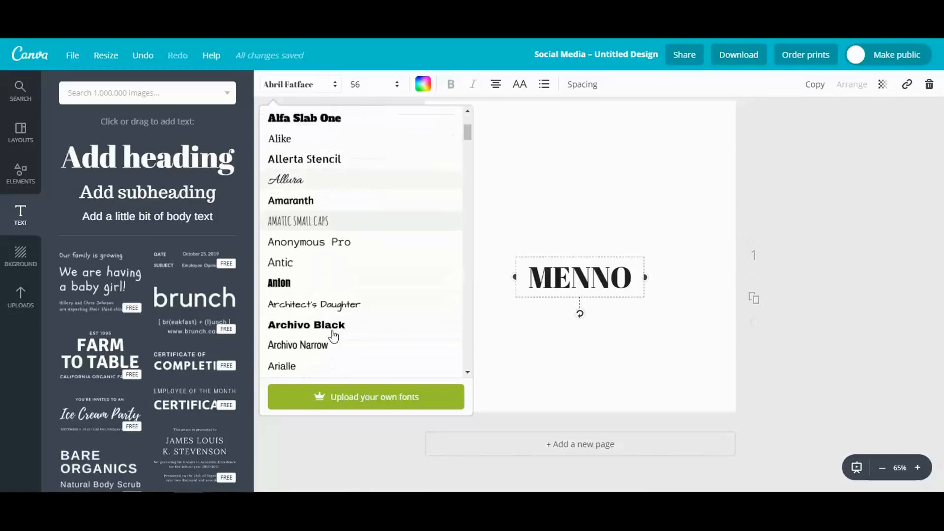
left_click(290, 268)
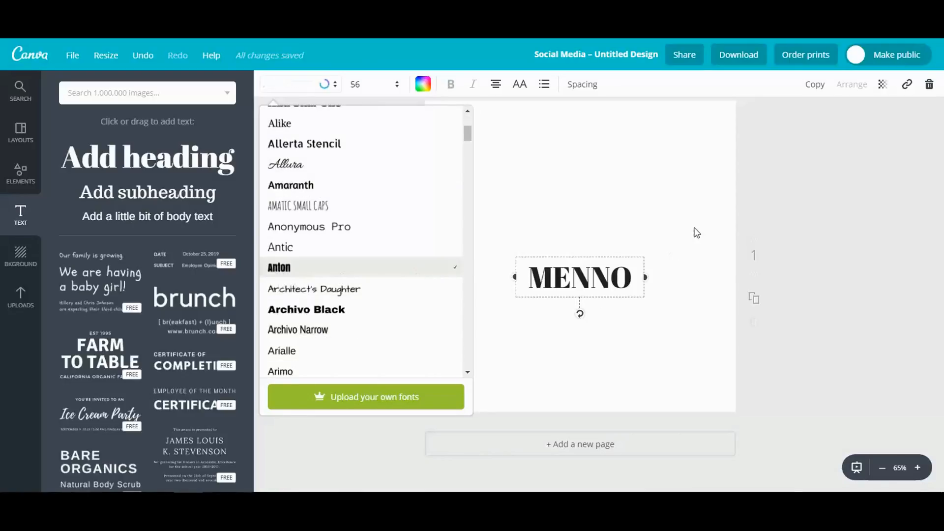
Step: Search the elements for square graphics and add the teal rough square frame
left_click(136, 92)
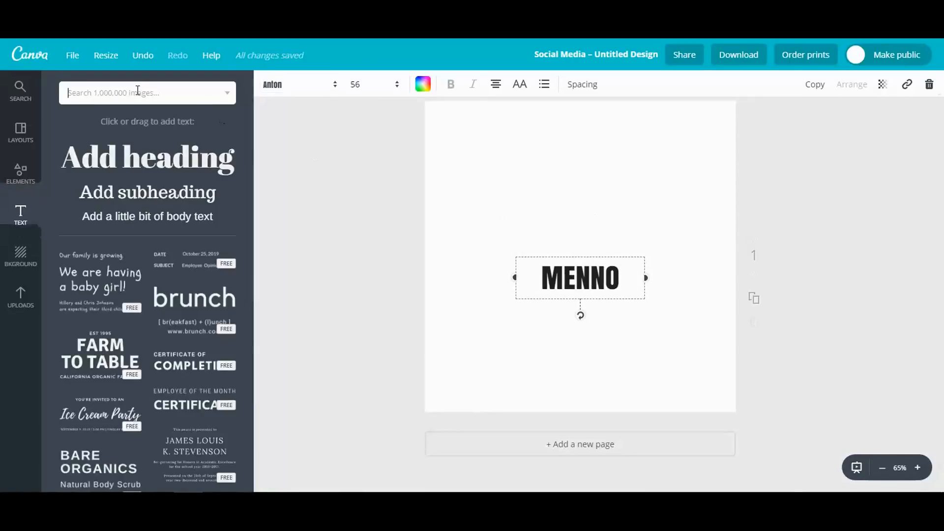
type("SQUARE")
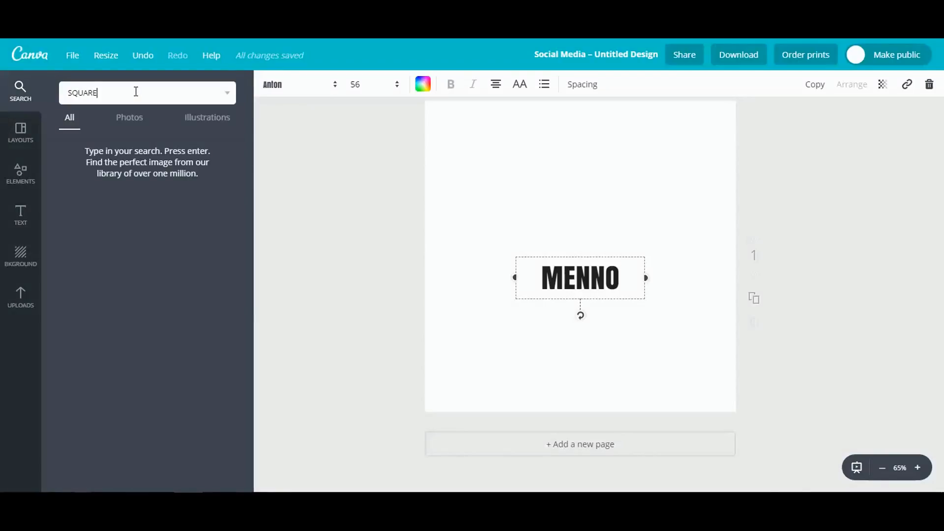
key("Return")
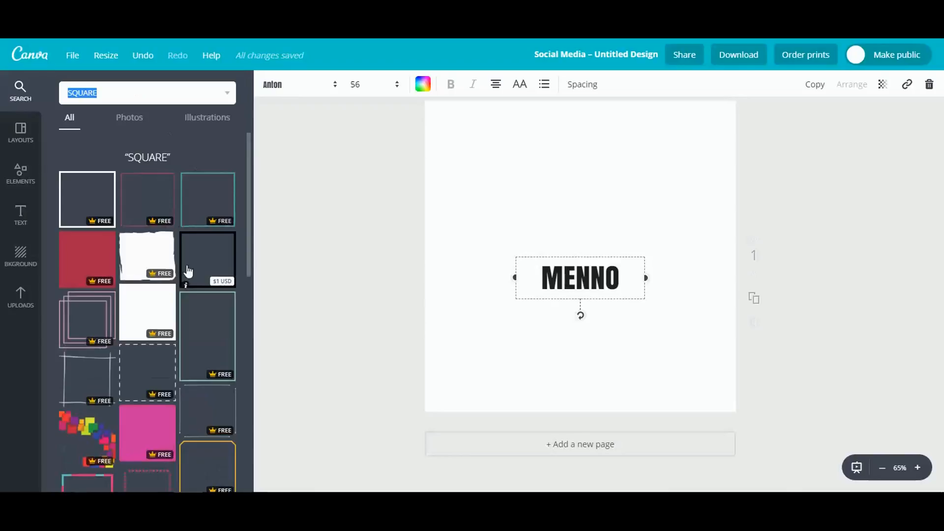
left_click(206, 192)
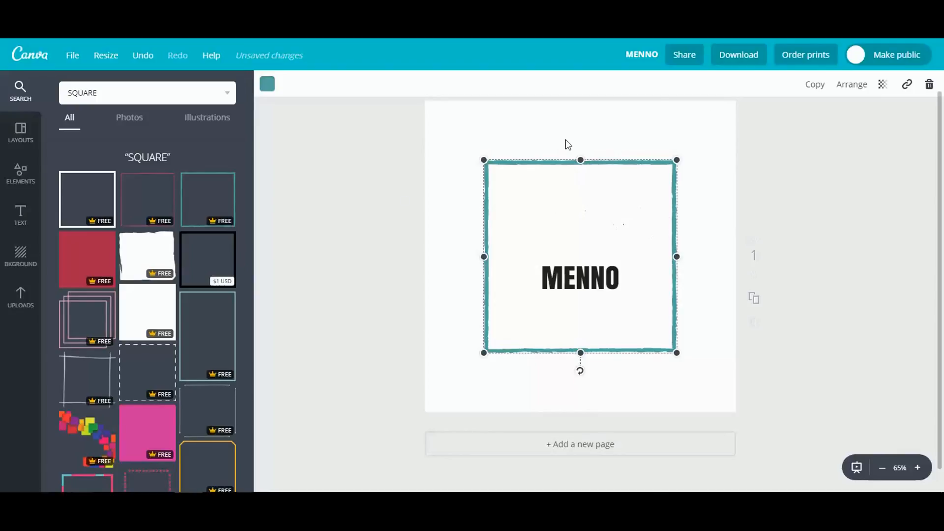
Step: Recolour the square frame to custom colour 2E2E2E
left_click(266, 86)
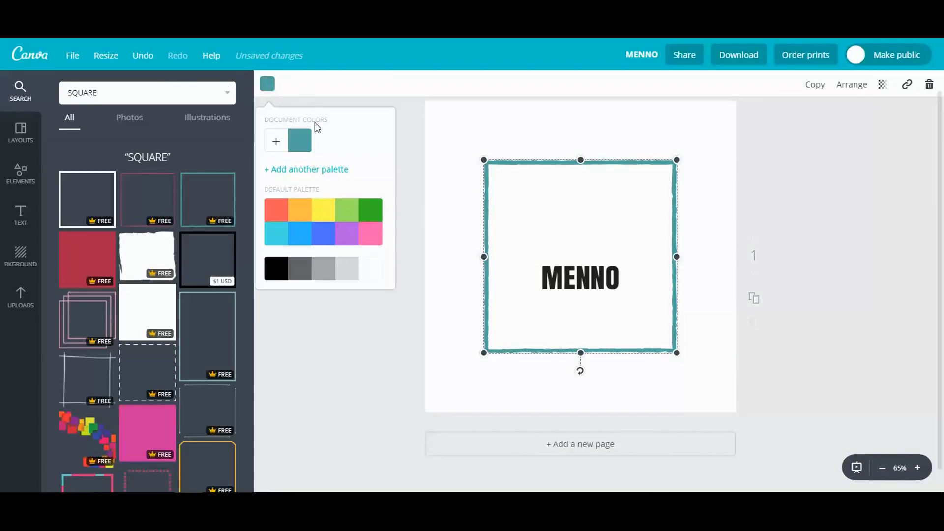
left_click(276, 141)
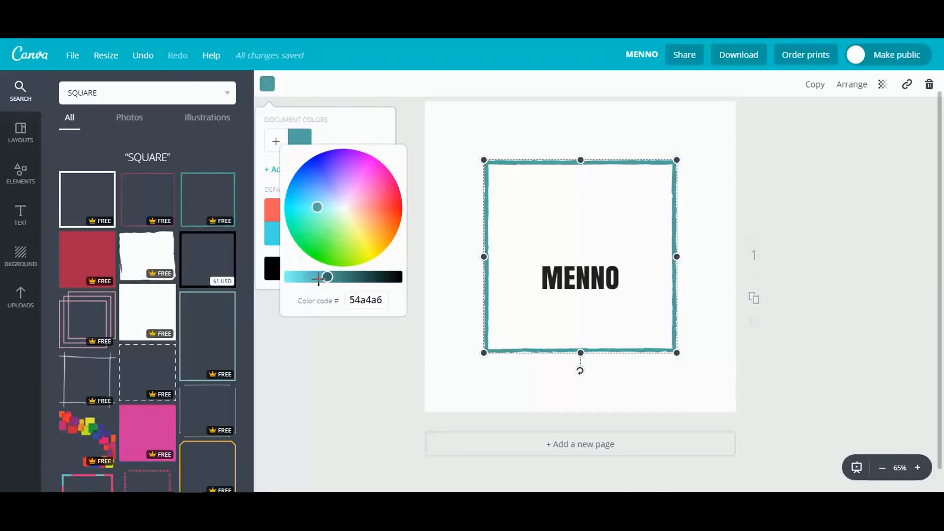
left_click_drag(385, 301, 347, 301)
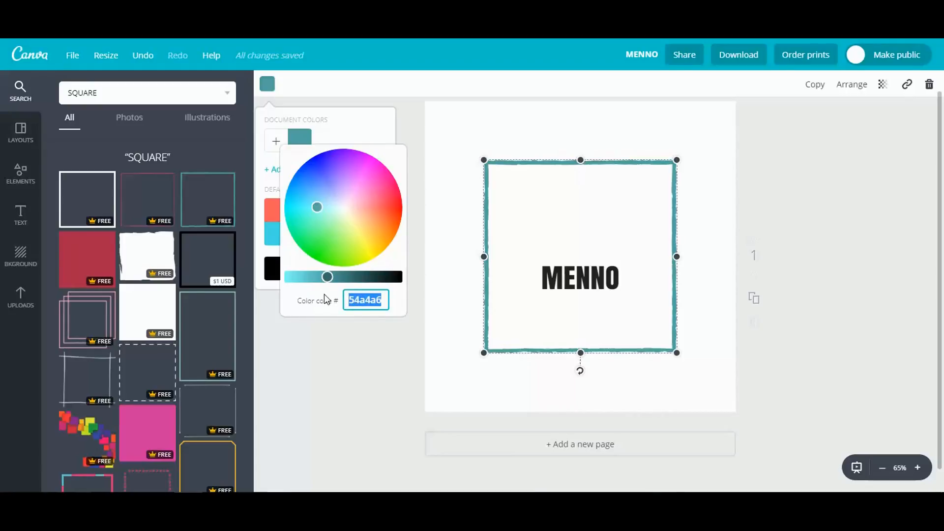
type("2E2E2E")
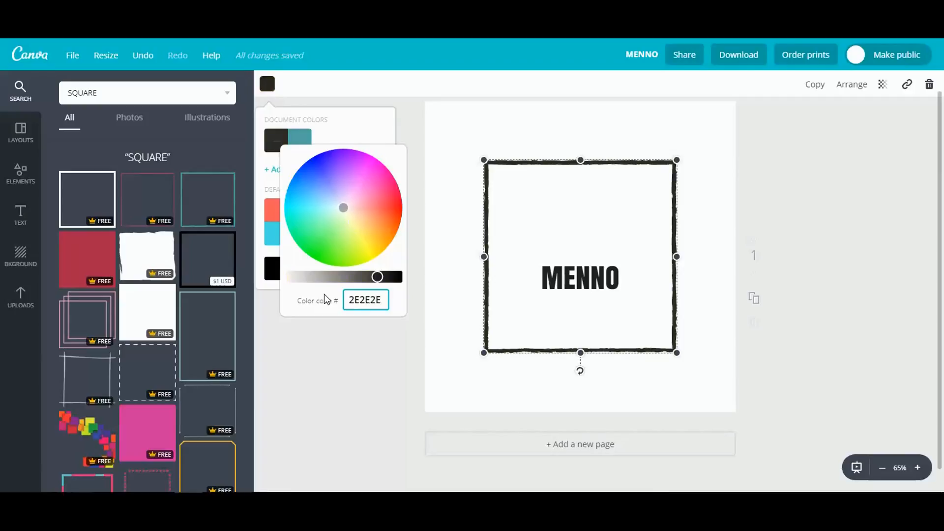
left_click(855, 246)
Step: Resize the frame to about 272 × 112 so it tightly surrounds MENNO
left_click_drag(580, 352, 580, 299)
left_click_drag(581, 160, 576, 257)
left_click_drag(653, 283, 632, 278)
left_click_drag(483, 277, 528, 277)
Step: Download the design as a JPG, MENNO.jpg, and dismiss the download message and bar
left_click(737, 56)
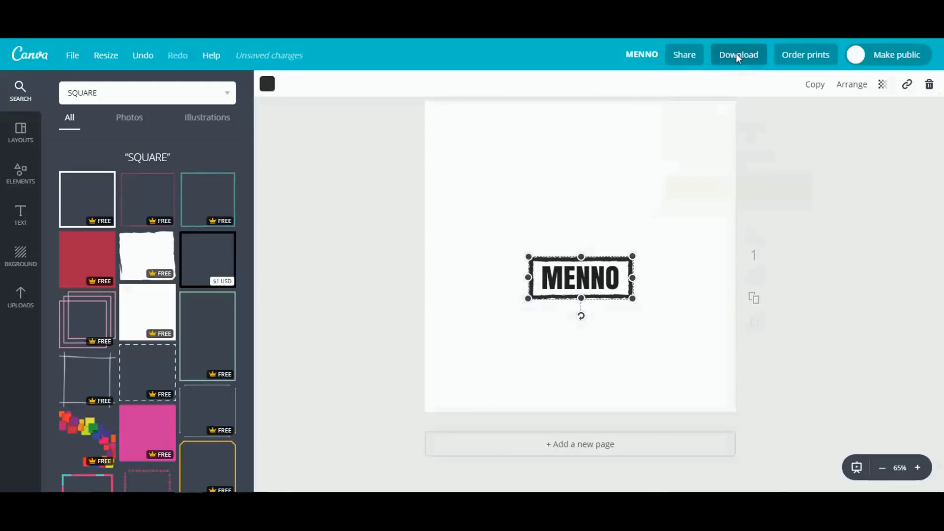
left_click(706, 117)
left_click(684, 134)
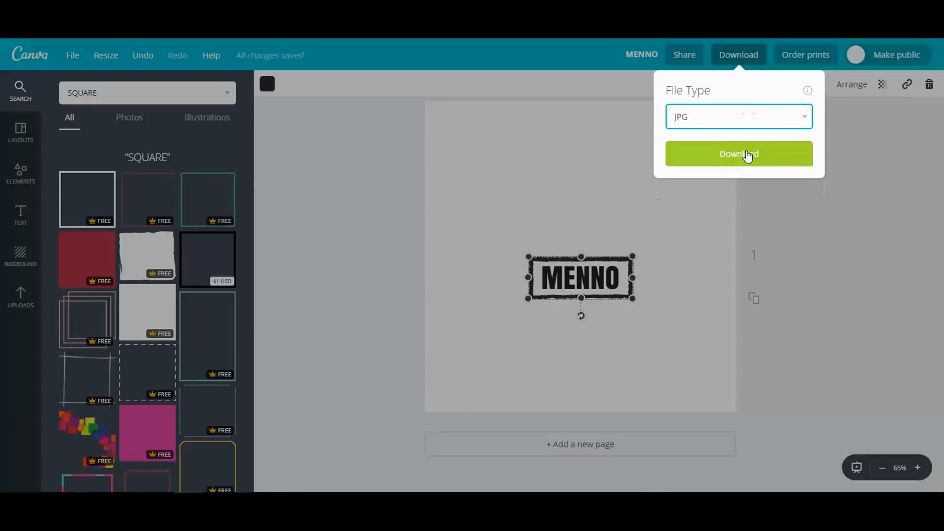
left_click(726, 157)
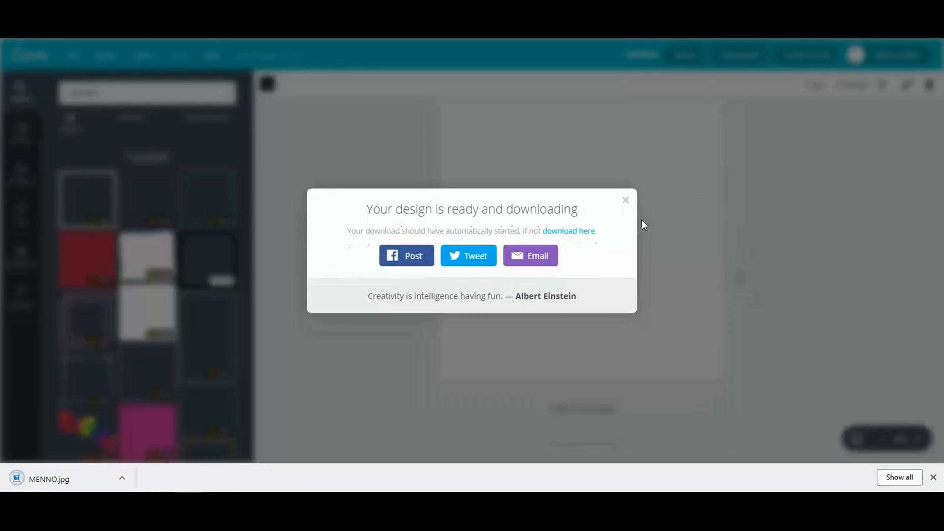
left_click(625, 200)
left_click(933, 477)
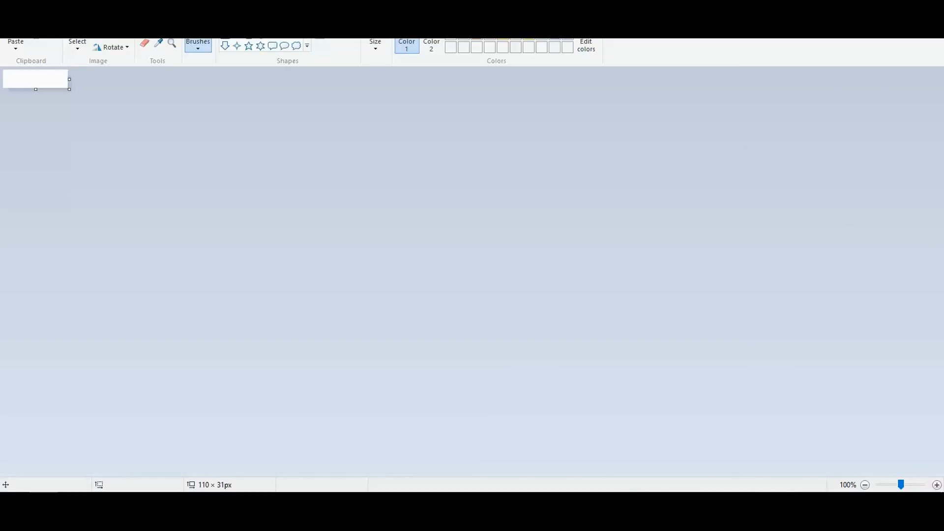
key("ctrl+s")
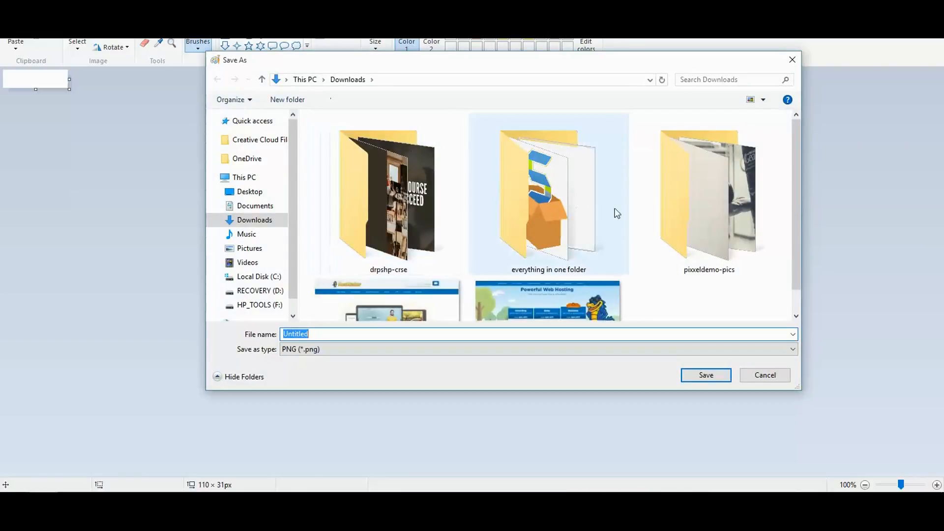
scroll(524, 203, "down", 1)
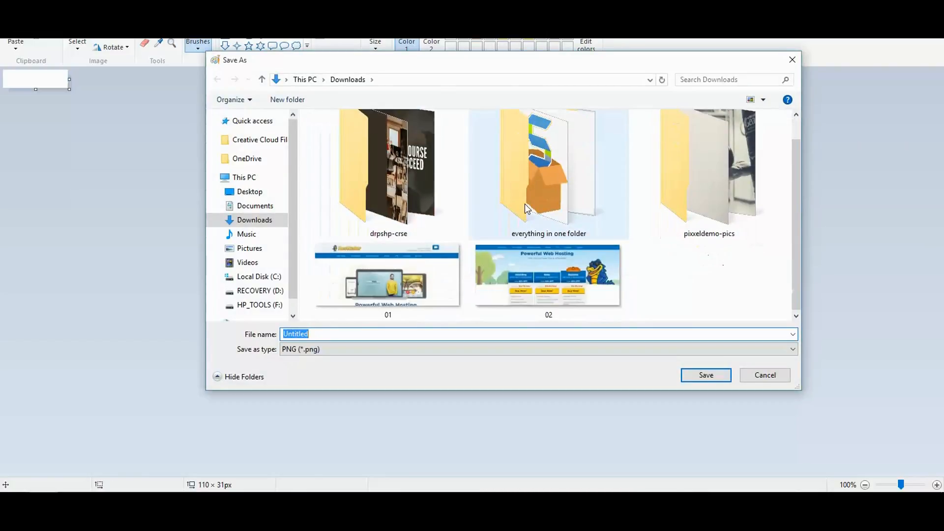
left_click(272, 249)
scroll(523, 249, "down", 1)
scroll(393, 241, "up", 1)
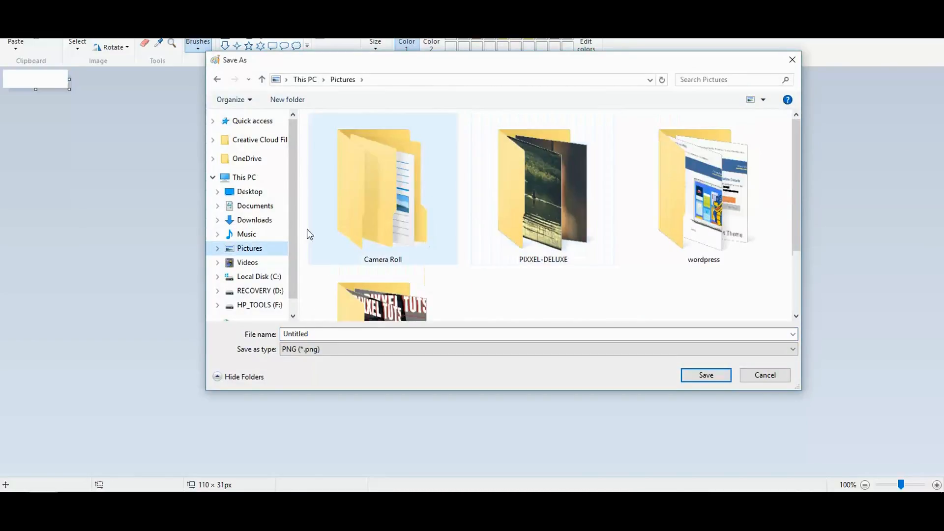
left_click(256, 221)
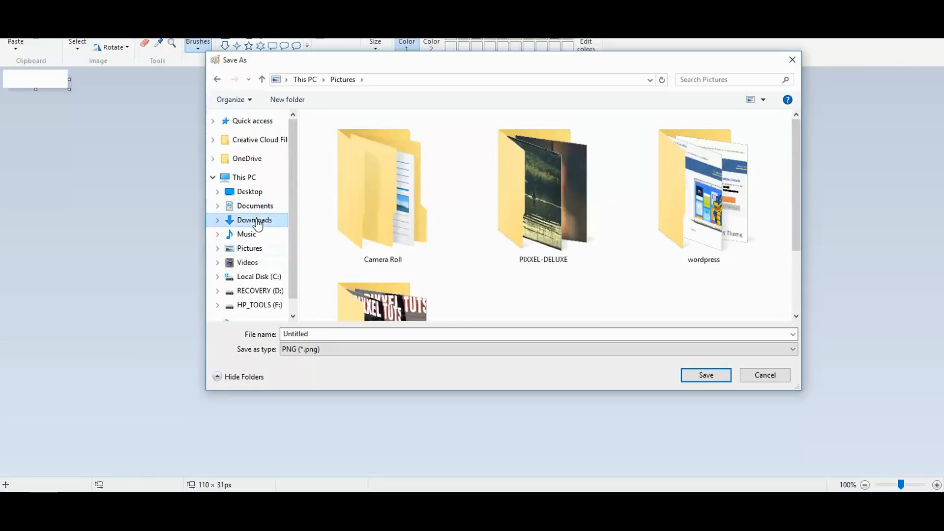
scroll(702, 221, "down", 1)
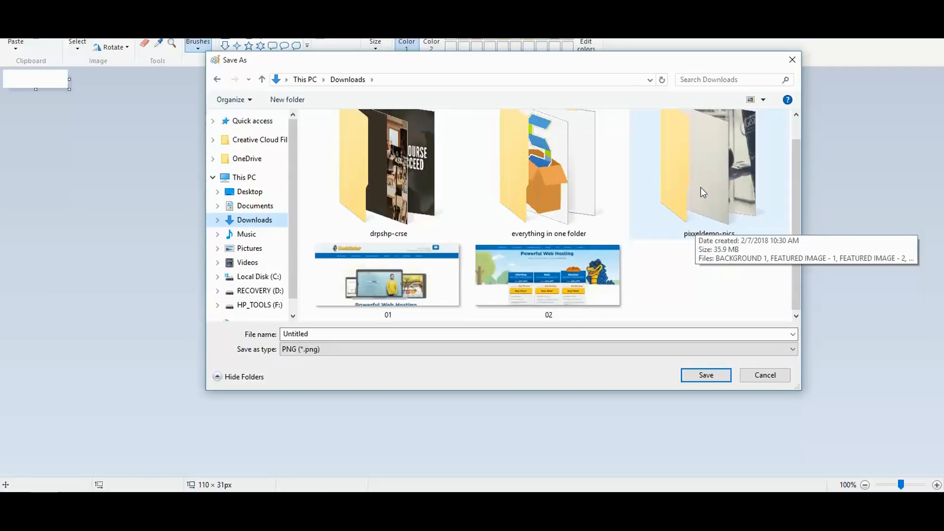
double_click(704, 185)
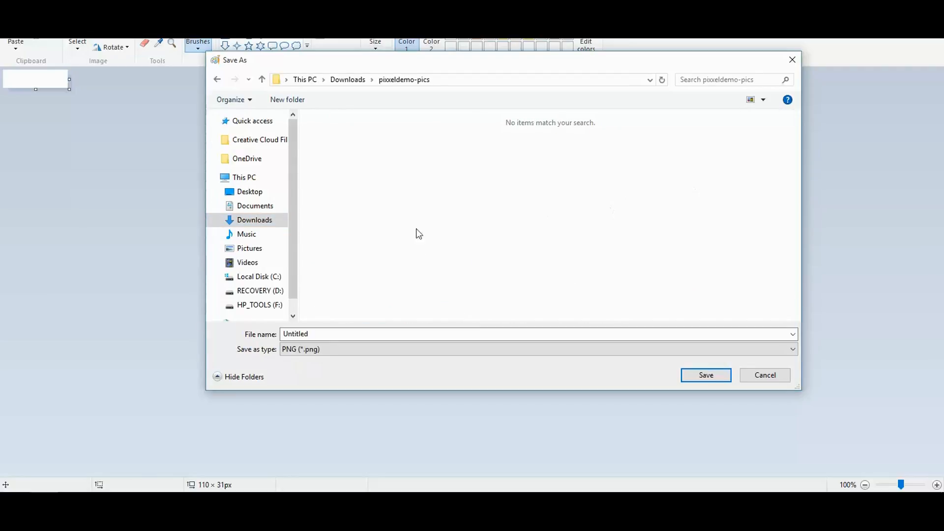
left_click(255, 220)
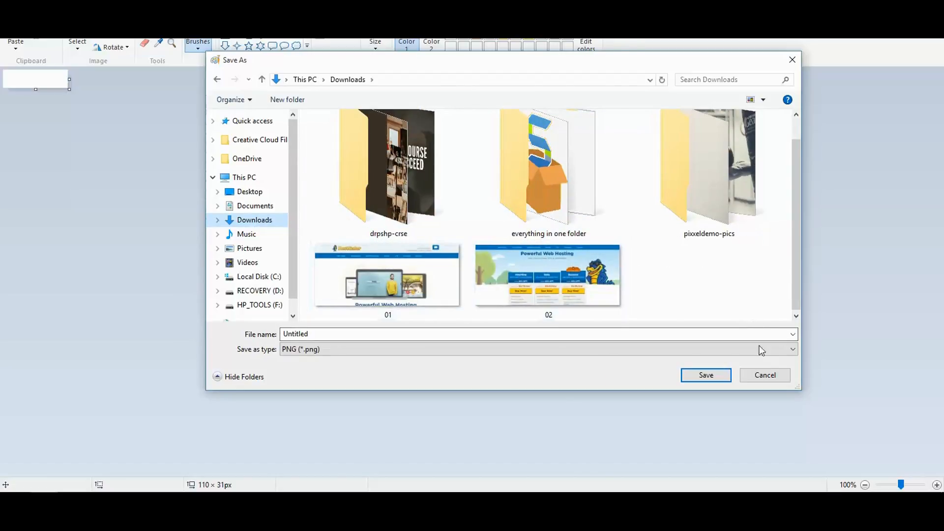
left_click(765, 375)
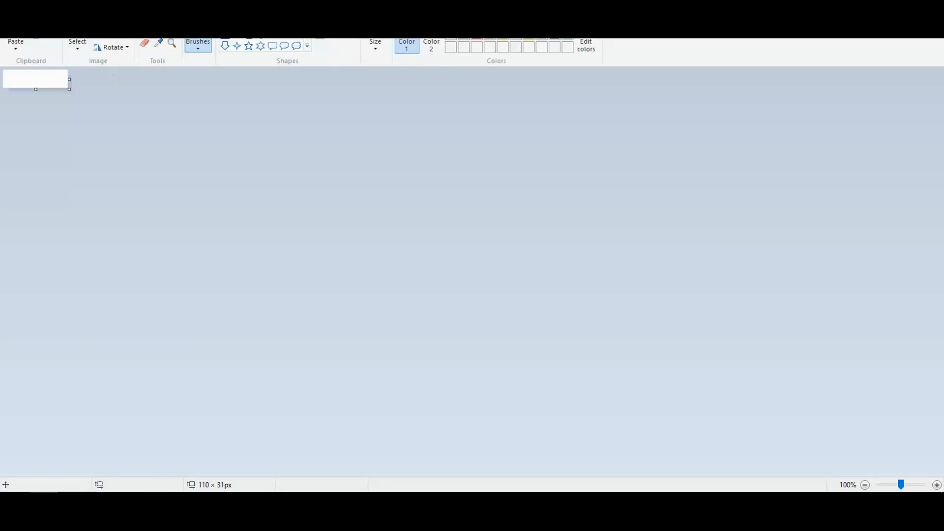
Step: Open the downloaded MENNO image from Downloads in Paint
key("ctrl+o")
scroll(722, 255, "down", 3)
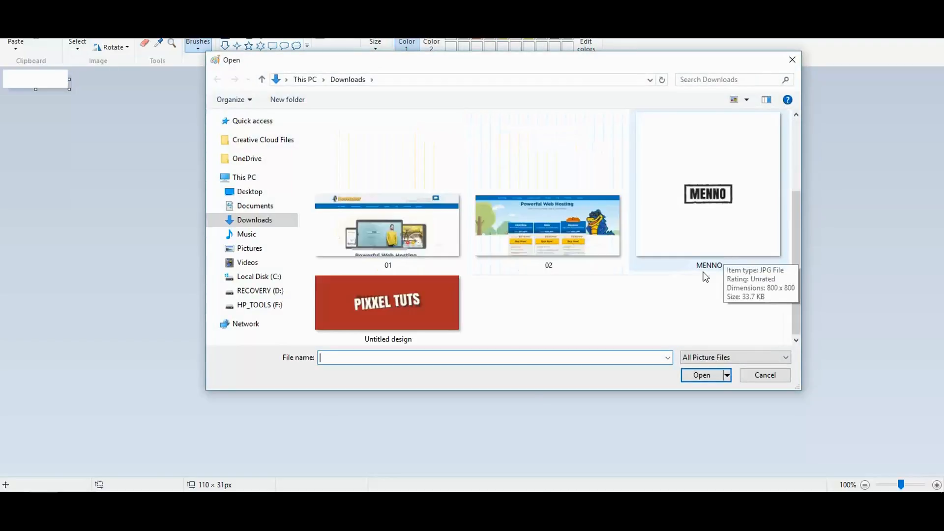
left_click(708, 196)
left_click(711, 378)
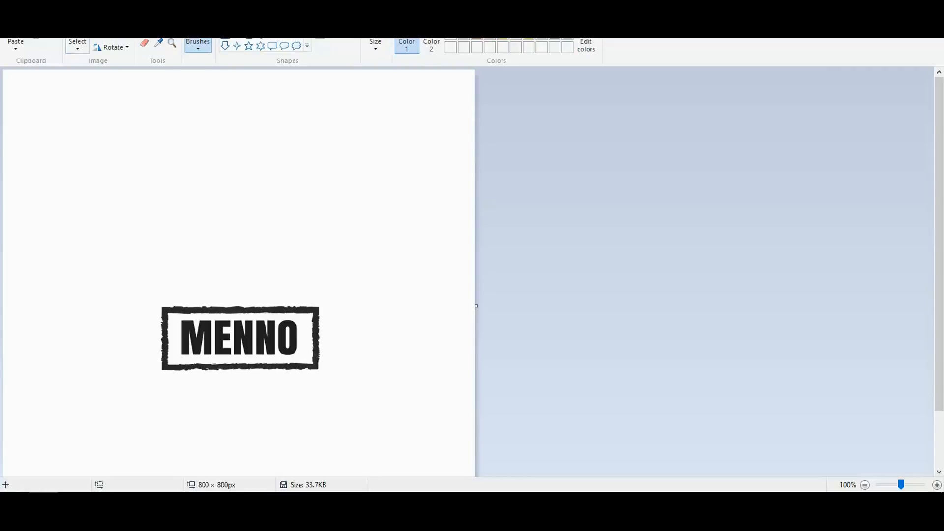
Step: Crop the image to just the framed MENNO heading, 271 × 115 pixels
left_click(77, 43)
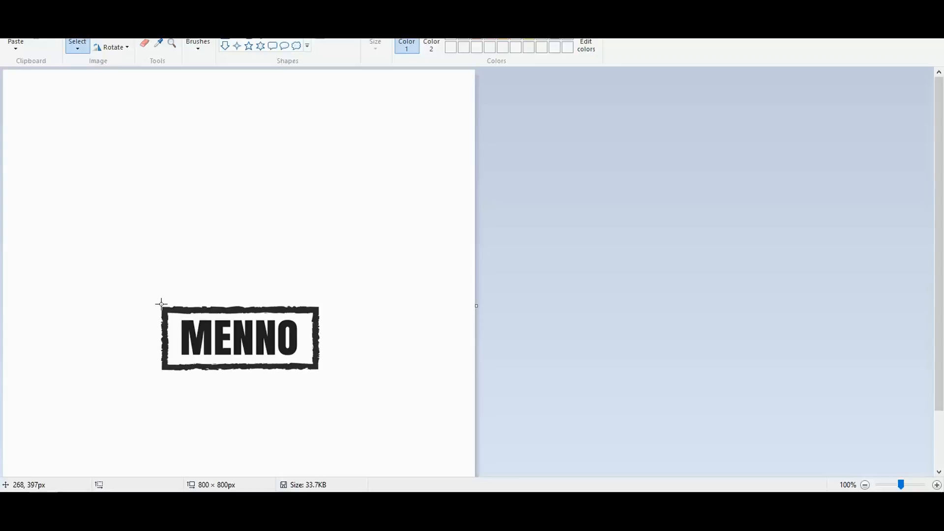
left_click_drag(162, 304, 321, 372)
right_click(266, 341)
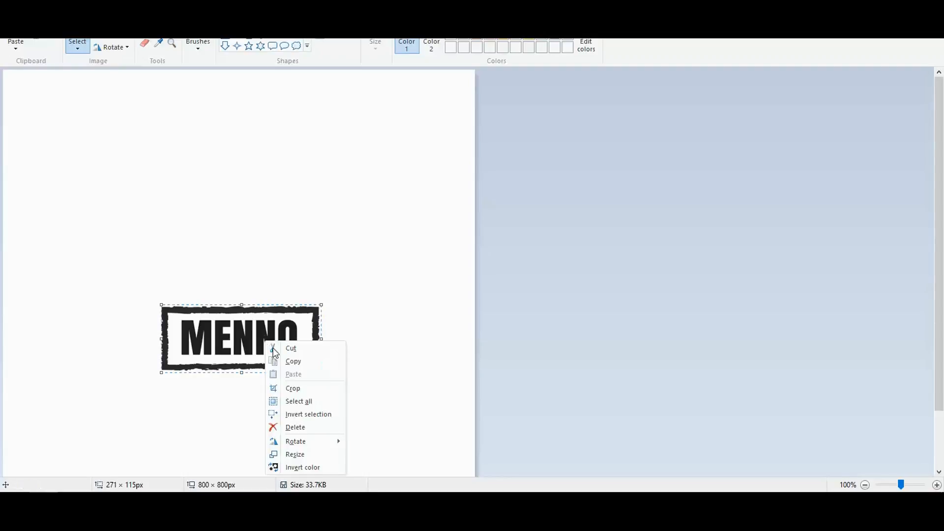
left_click(294, 388)
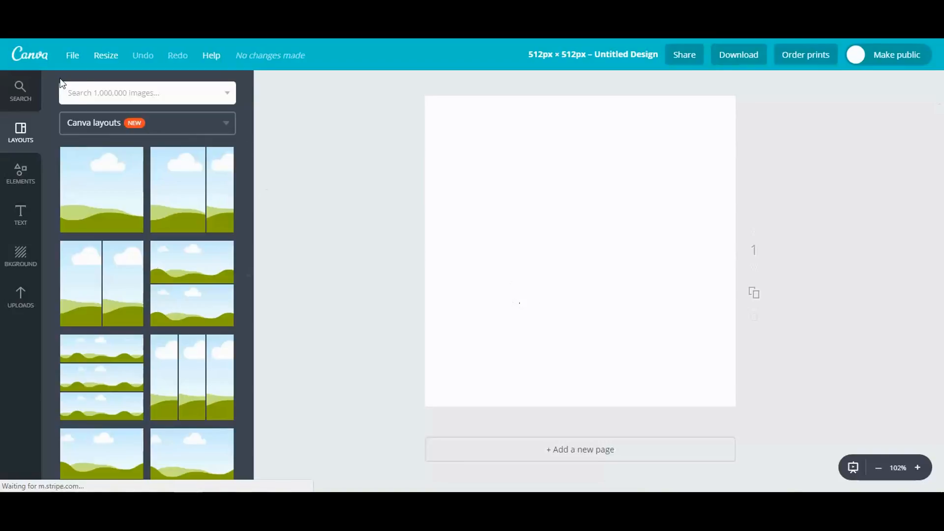
Step: Search Canva's images for MUSTACHE
left_click(130, 93)
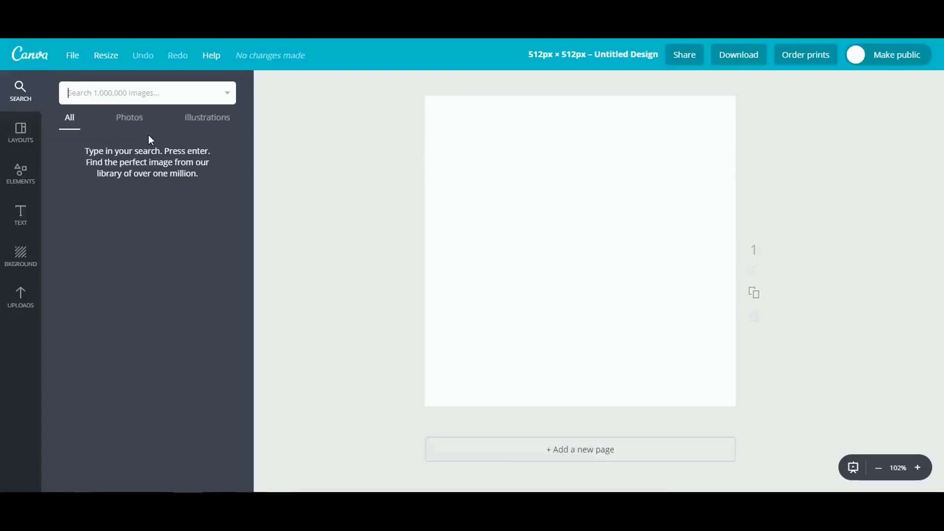
type("MUSTACHE")
key("Return")
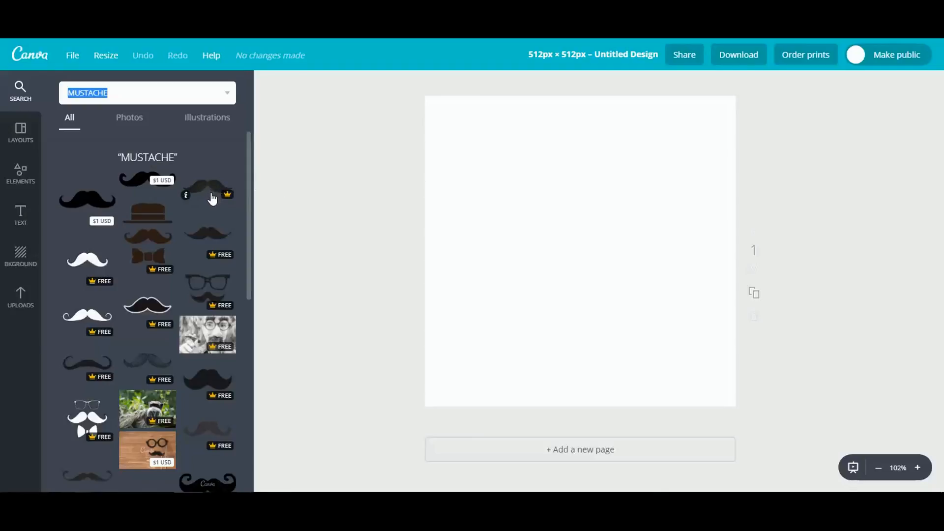
Step: After trying two mustaches, keep the glasses-and-mustache graphic and download the design as PNG
left_click(144, 309)
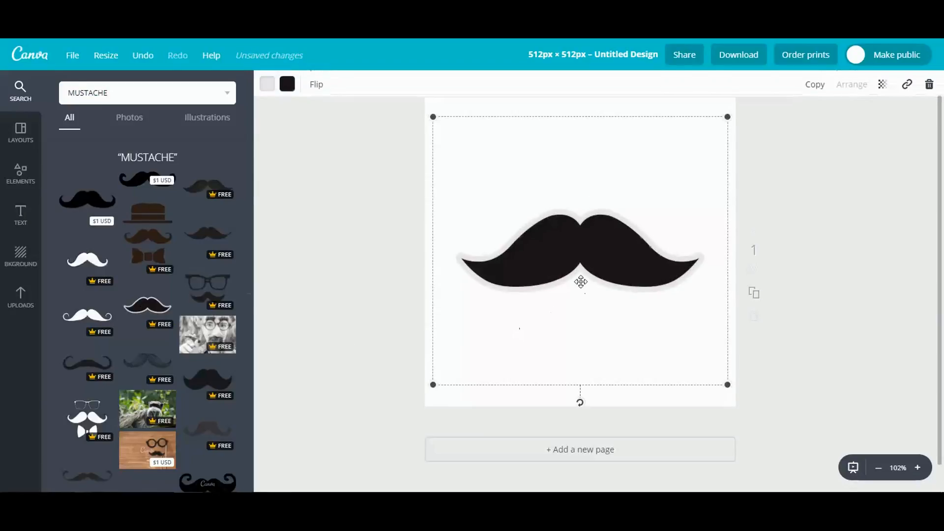
left_click(929, 85)
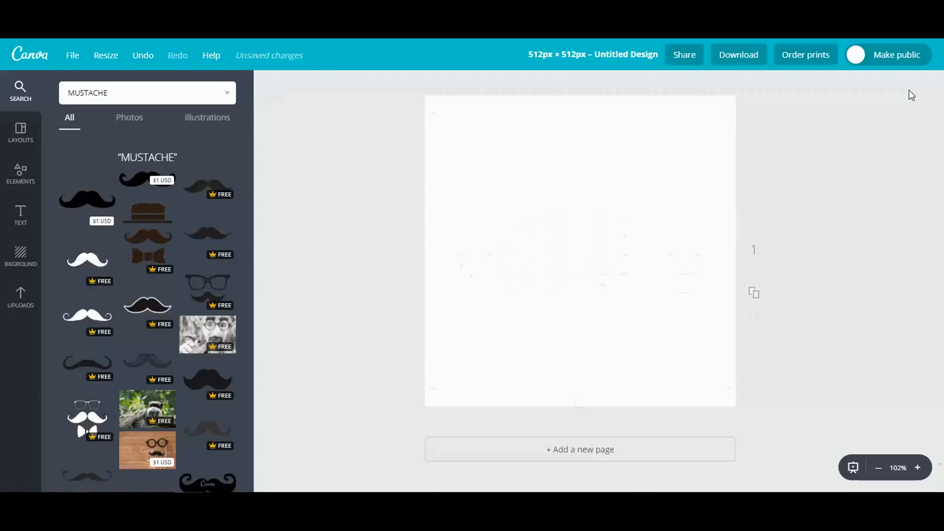
left_click(210, 186)
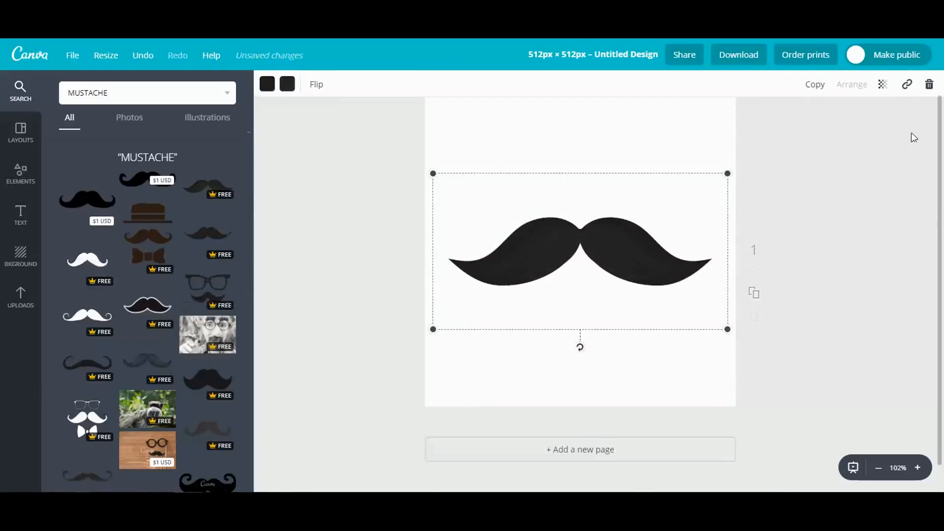
left_click(930, 89)
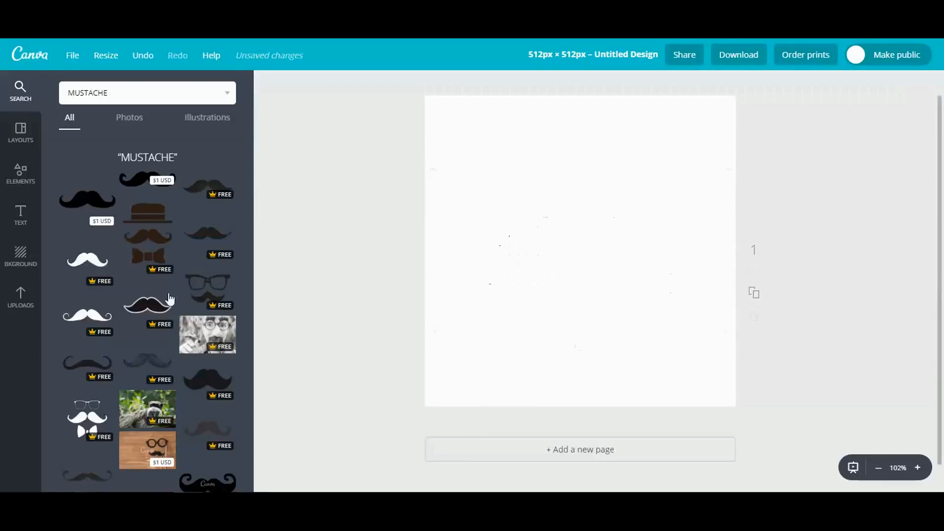
left_click(215, 290)
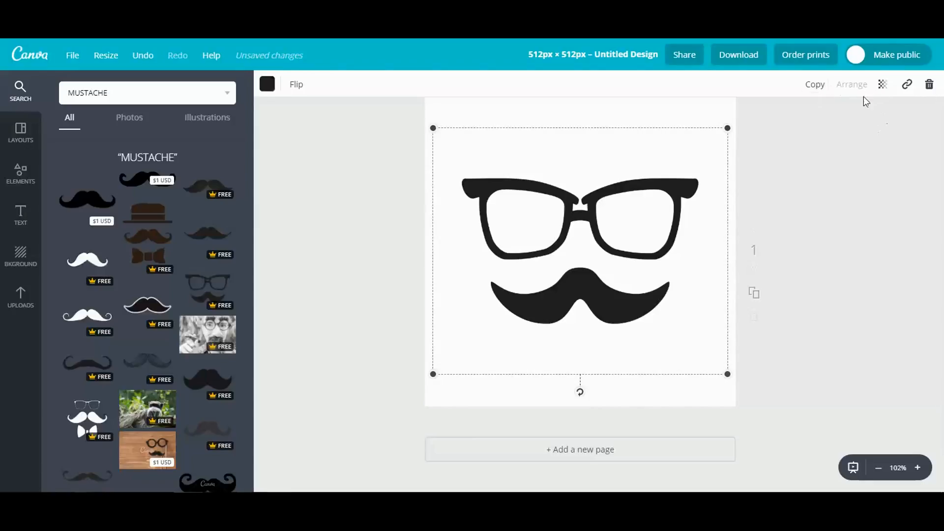
left_click(735, 58)
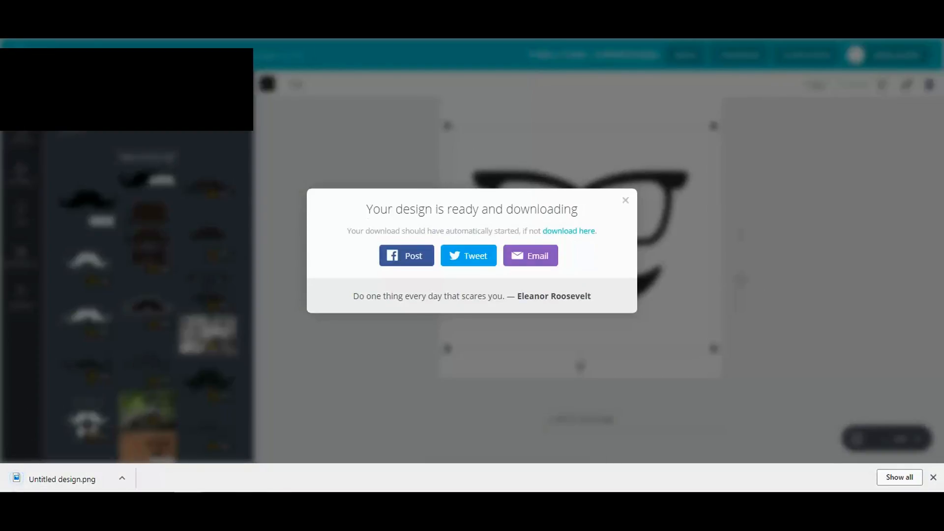
key("ctrl+Tab")
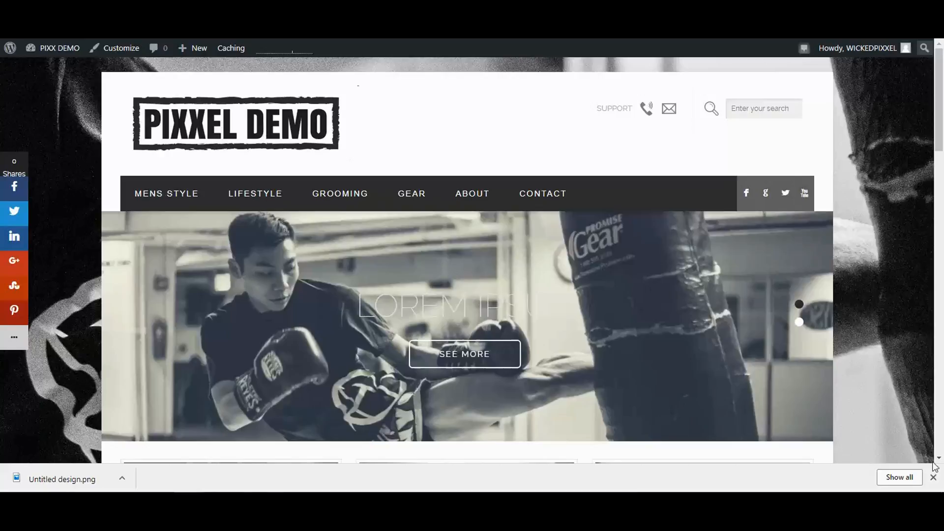
Step: Close the browser's downloads bar, showing the slider 2 Edit Slide page
left_click(933, 477)
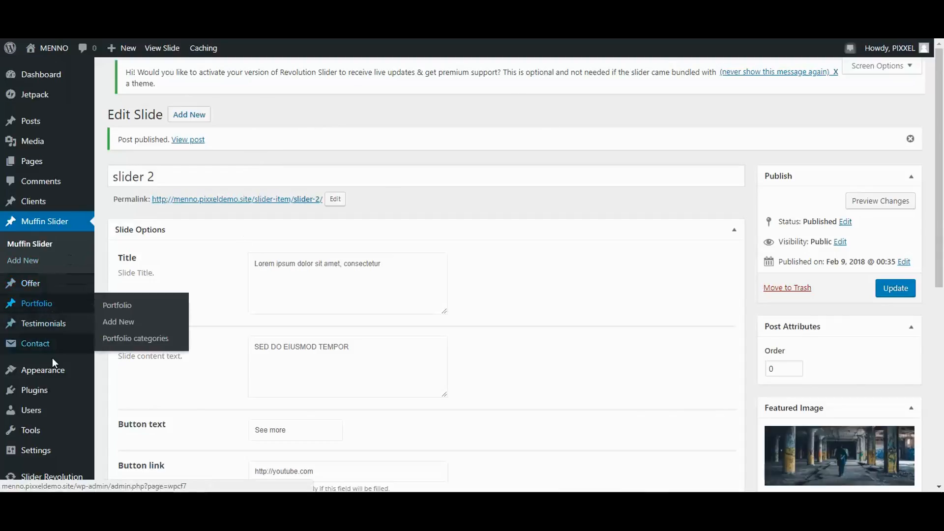
Step: Set the Brandon theme's Meta Description to MEN'S LIFESTYLE MAGAZINE and save the changes
mouse_move(53, 372)
left_click(130, 439)
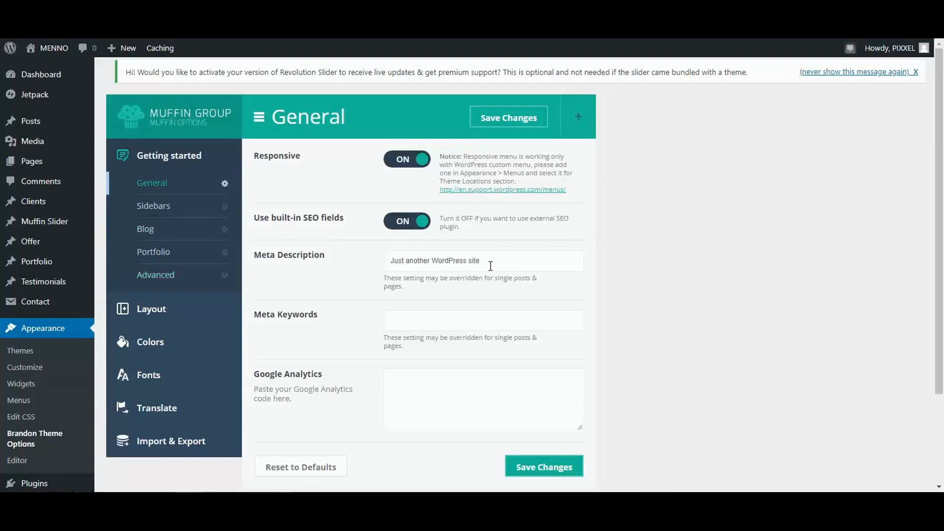
left_click_drag(490, 261, 383, 265)
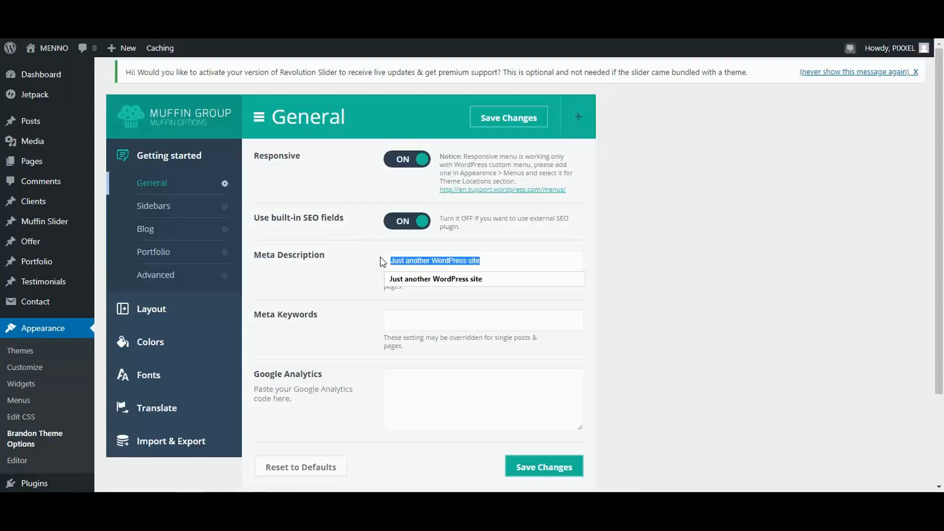
type("MEN")
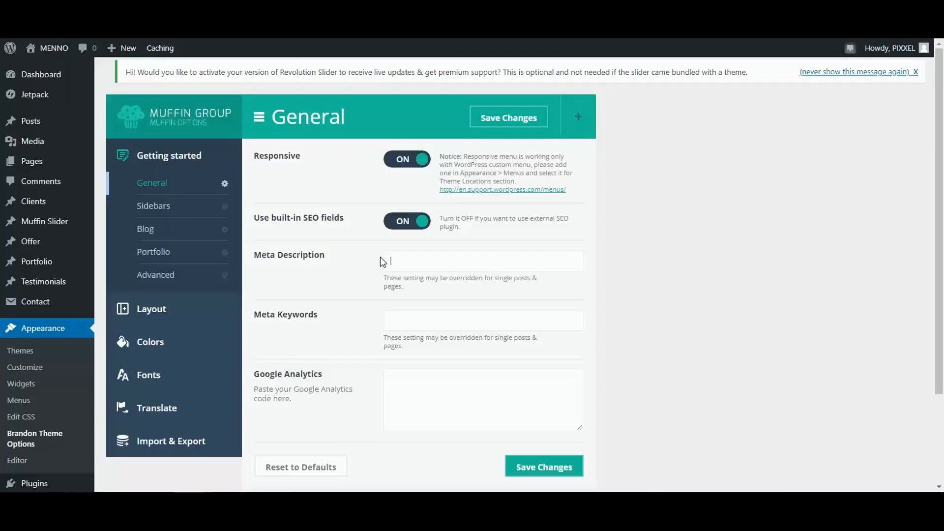
type("N'S LIFESTYLE MAGAZINE")
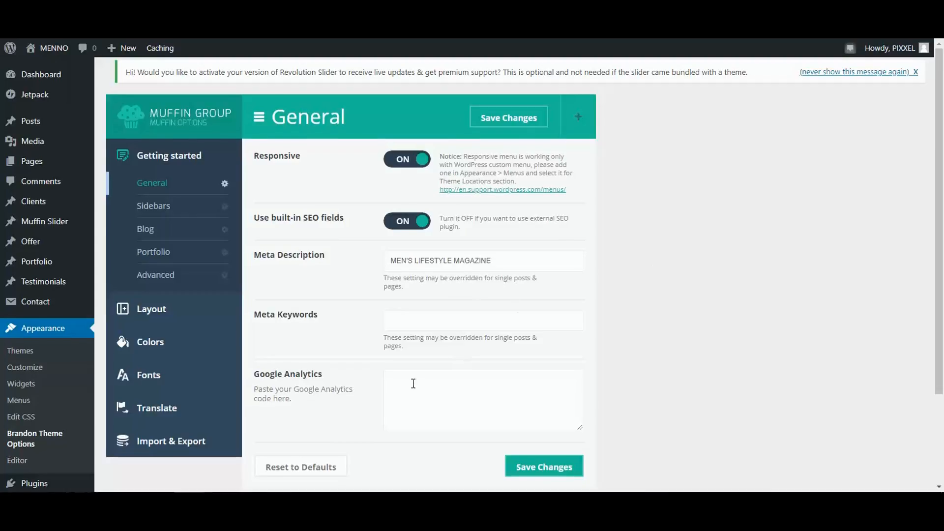
scroll(413, 383, "down", 2)
left_click(537, 408)
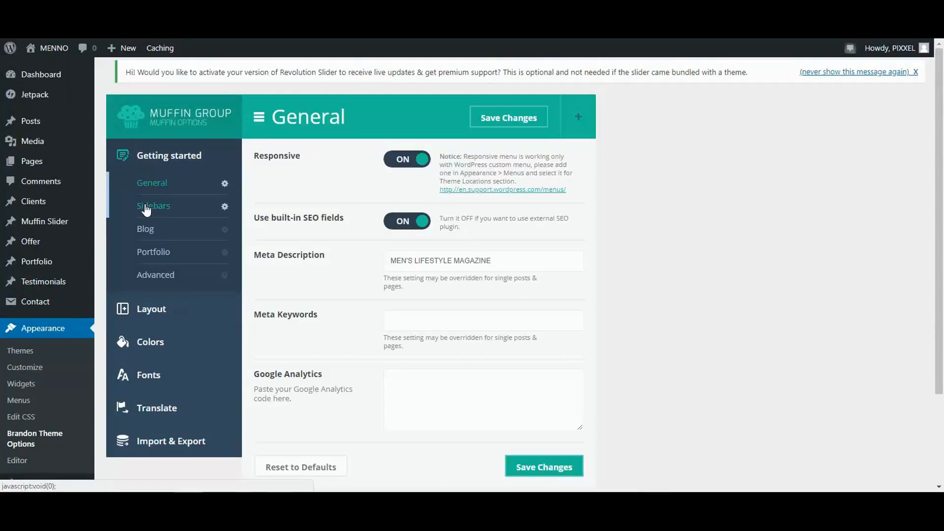
left_click(146, 209)
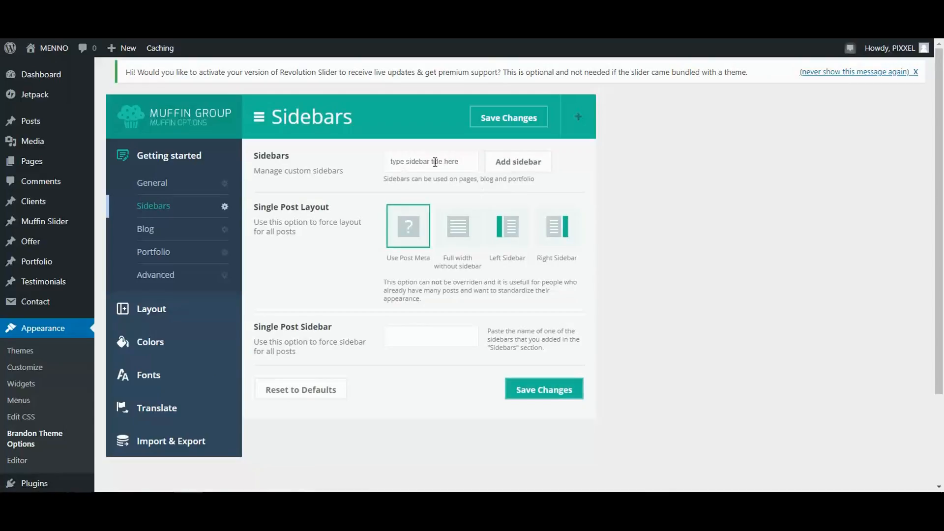
Step: Add custom sidebar SIDEBARX and give single posts the Right Sidebar layout, then save
type("Si")
left_click(556, 226)
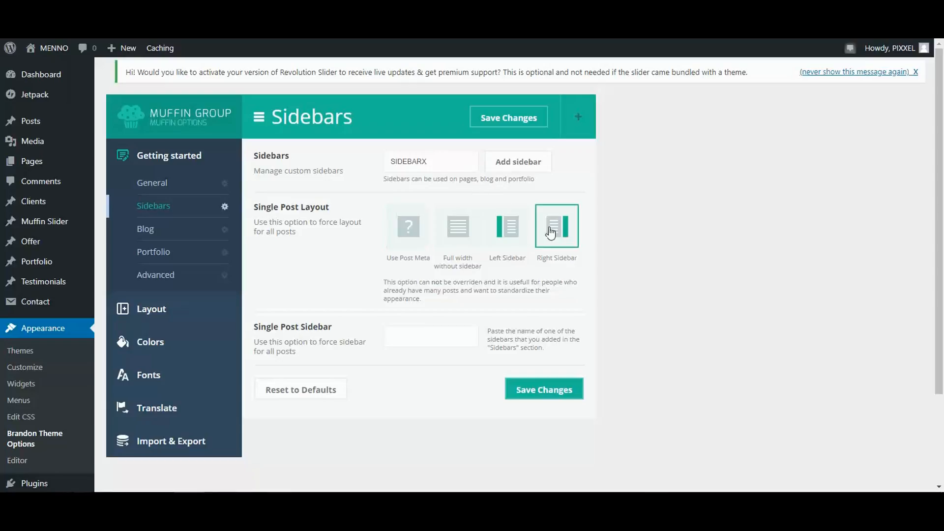
left_click(506, 162)
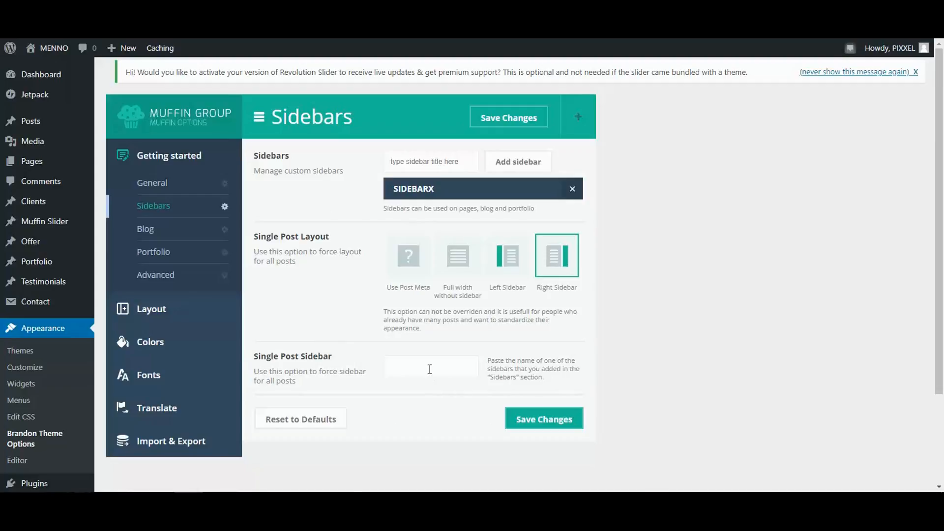
left_click(408, 366)
left_click(538, 420)
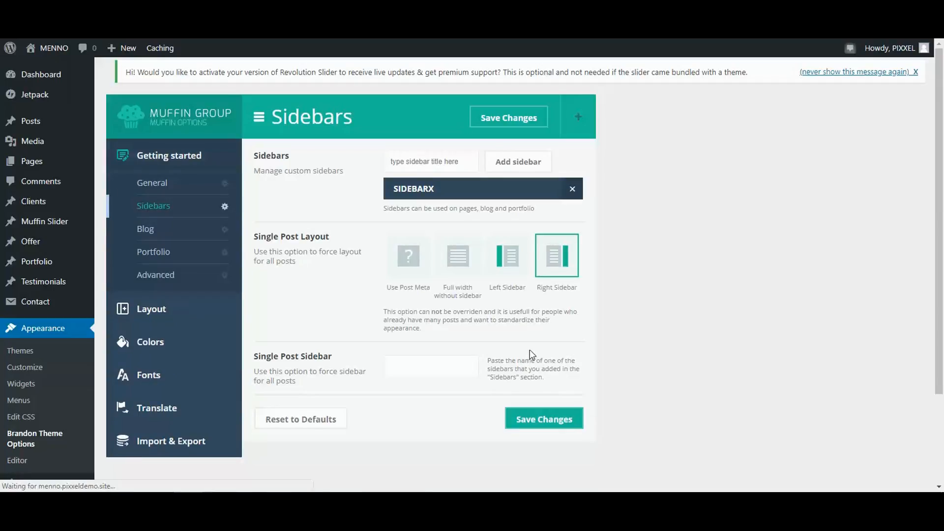
left_click(152, 235)
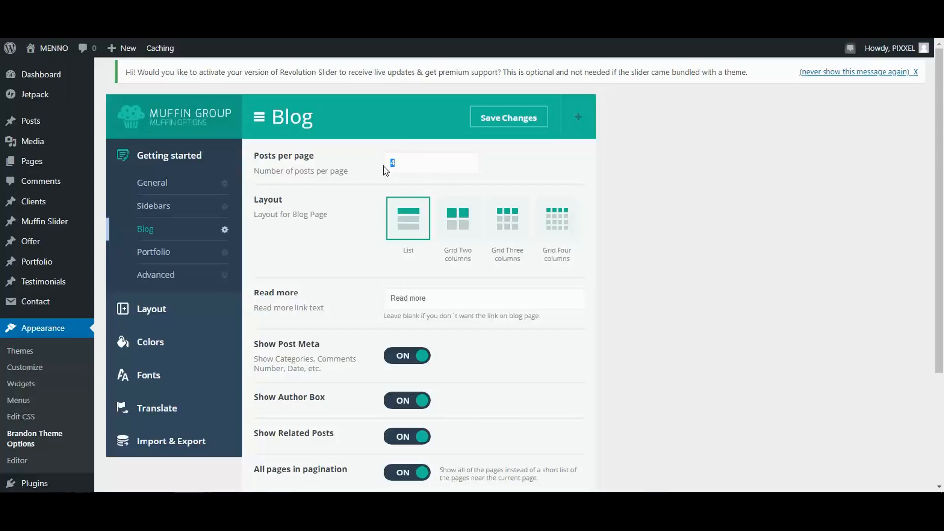
Step: Save blog options: 30 posts per page, Grid Three columns, post meta off, BLOG as blog page
type("30")
left_click(736, 201)
left_click(516, 227)
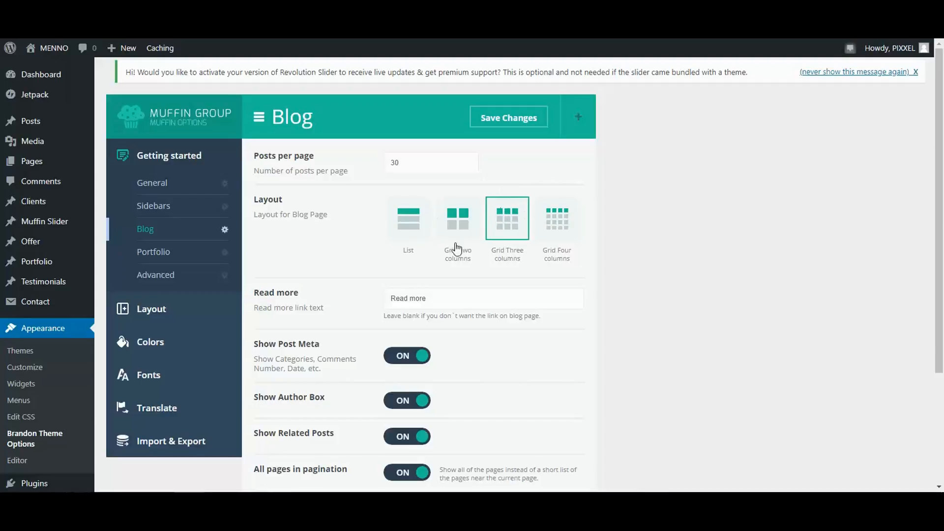
scroll(506, 339, "down", 3)
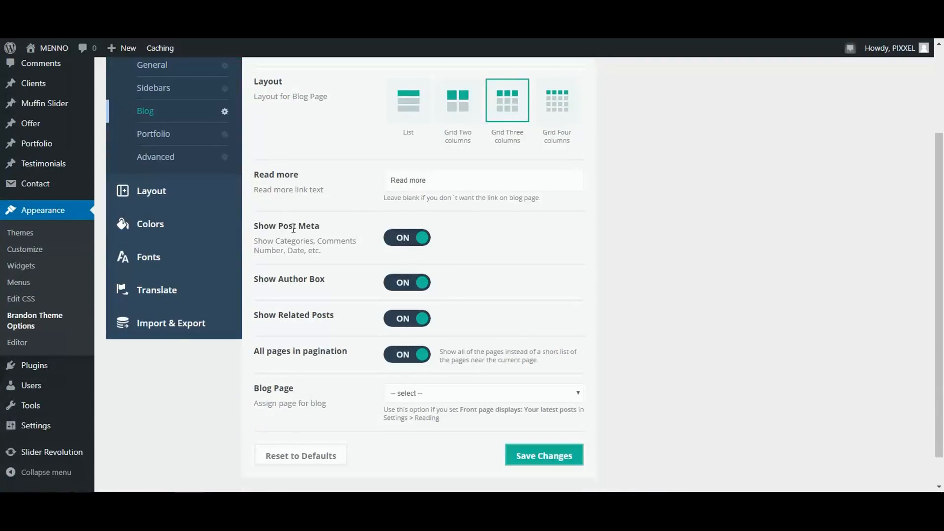
left_click(421, 240)
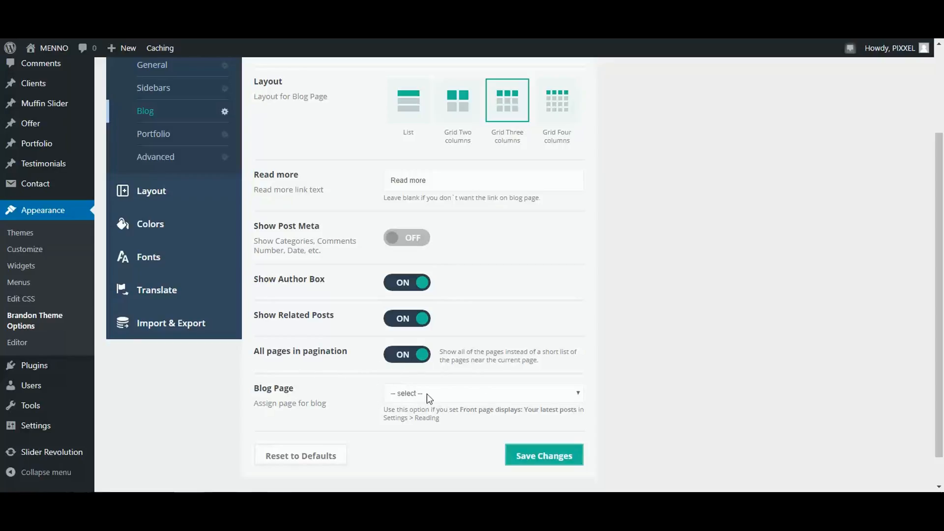
left_click(578, 397)
left_click(488, 424)
left_click(537, 454)
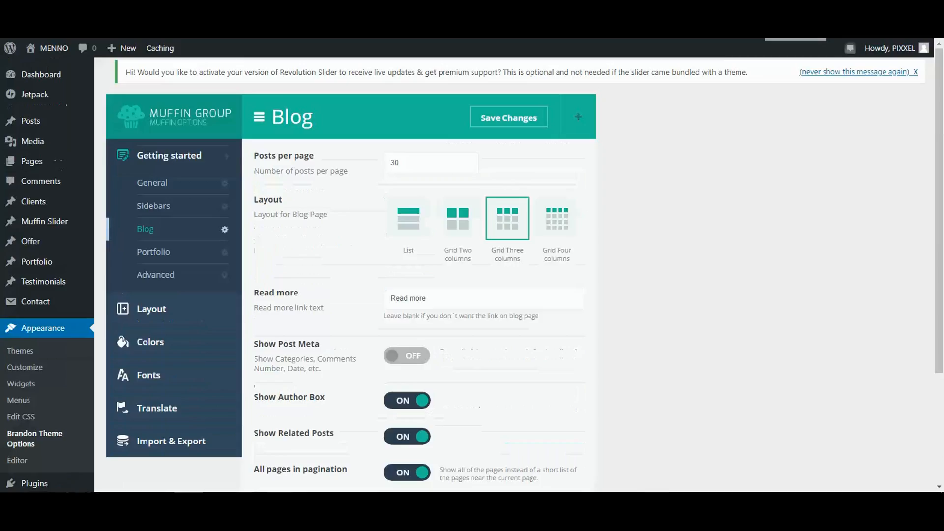
scroll(657, 268, "down", 3)
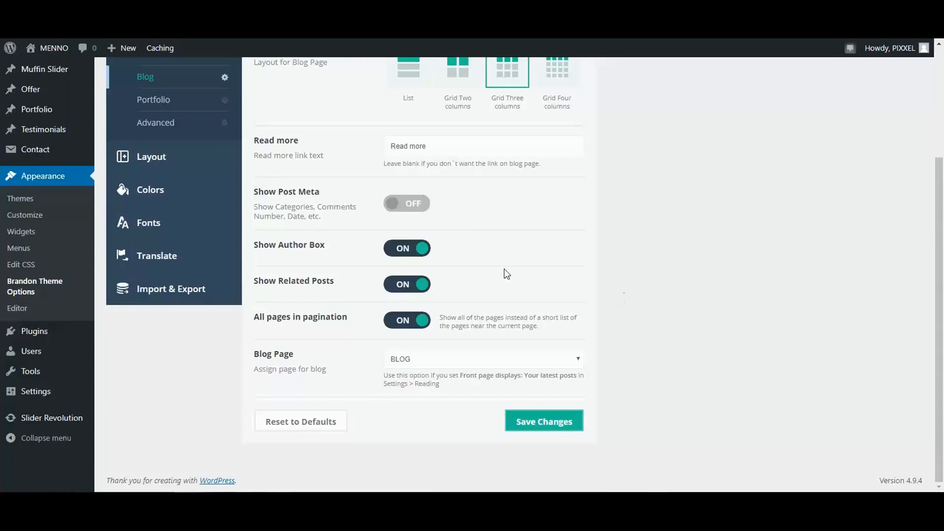
scroll(461, 217, "up", 3)
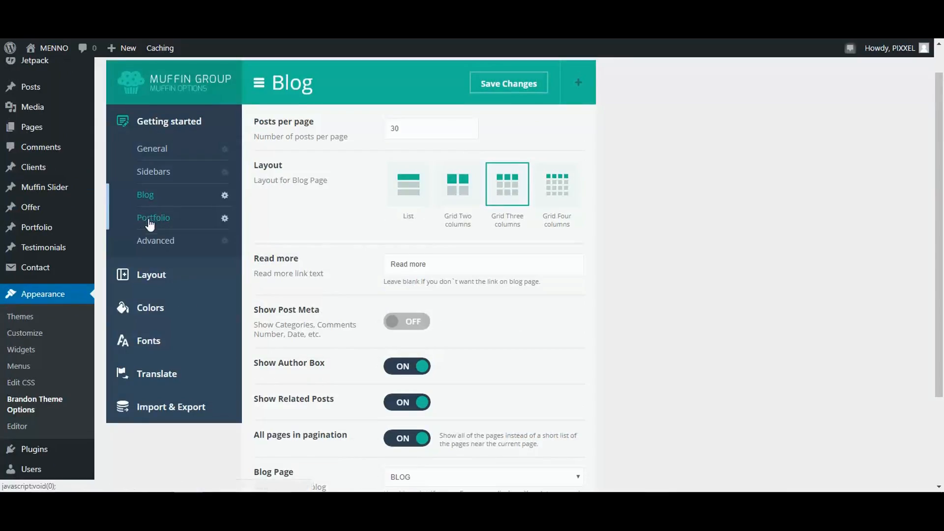
Step: Review the Portfolio settings: Four columns layout with 8 posts per page
left_click(163, 220)
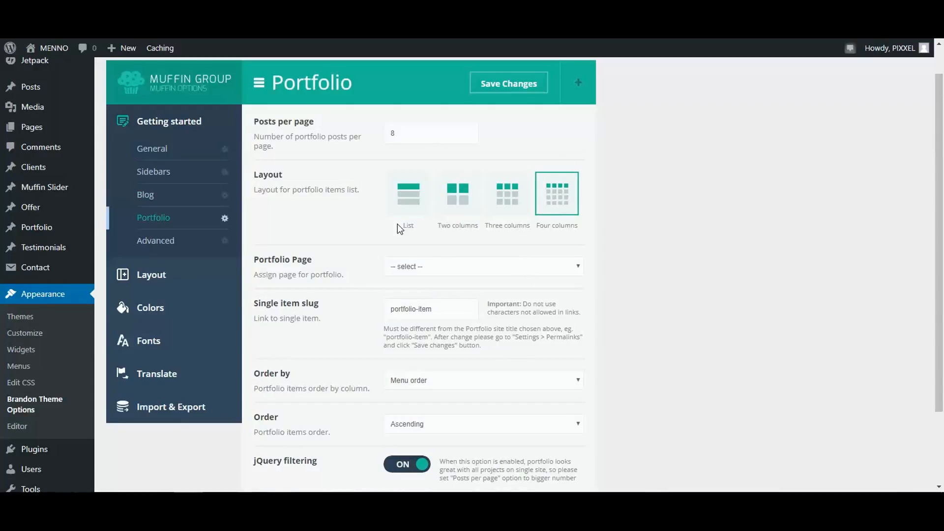
scroll(397, 223, "down", 2)
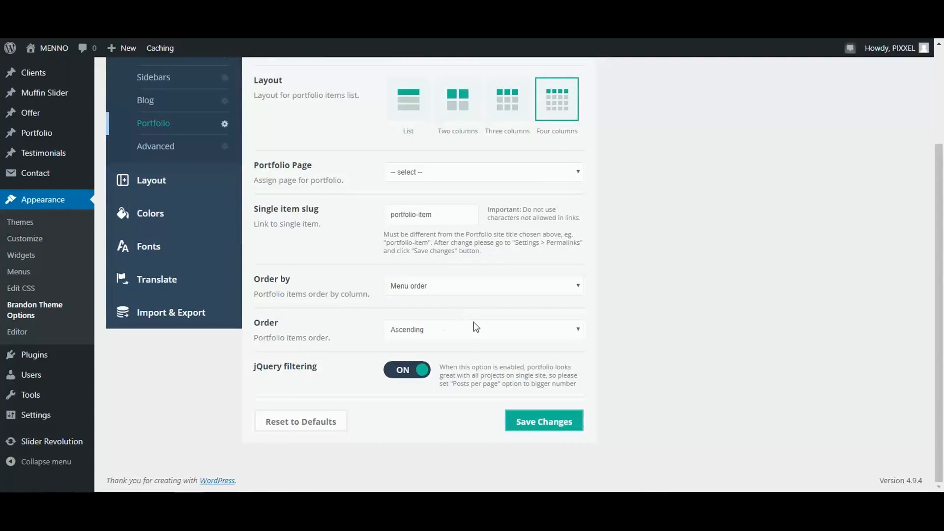
scroll(457, 281, "up", 3)
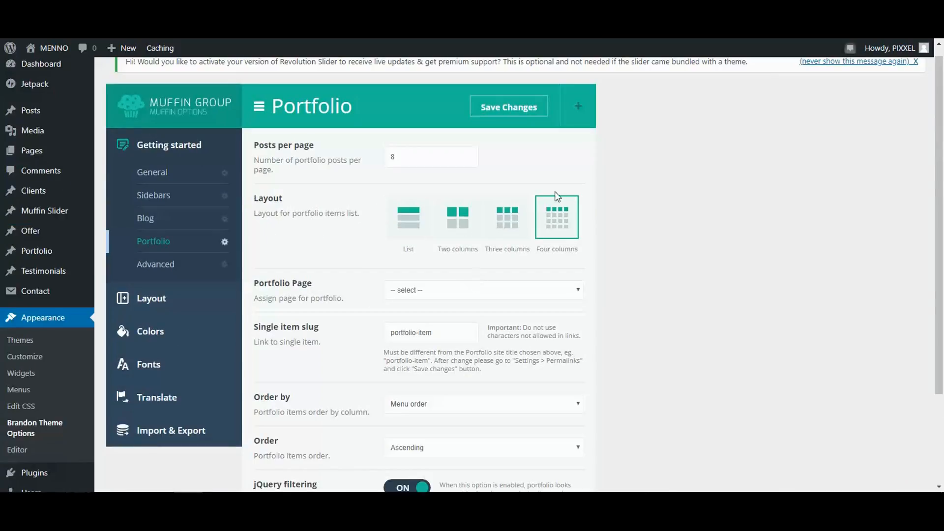
Step: Try the Full width layout and save, then revert to Boxed and save again
left_click(150, 299)
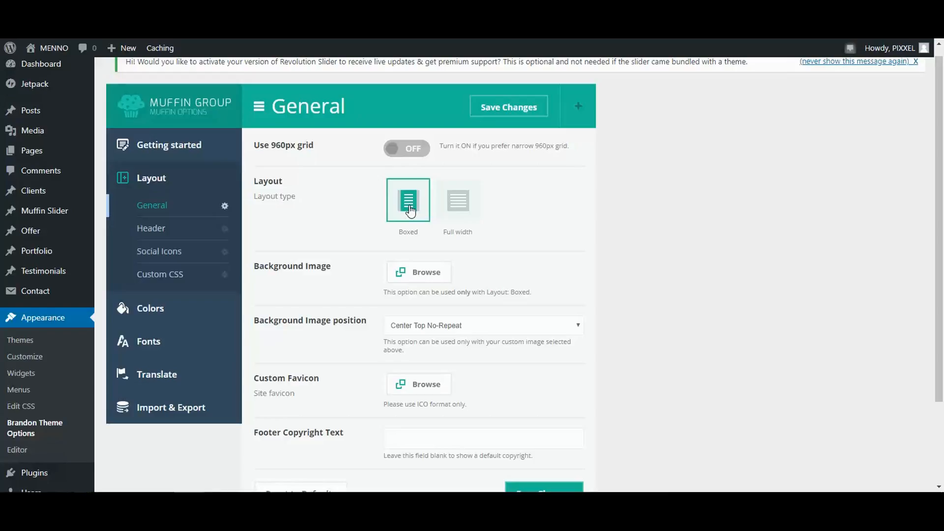
left_click(457, 202)
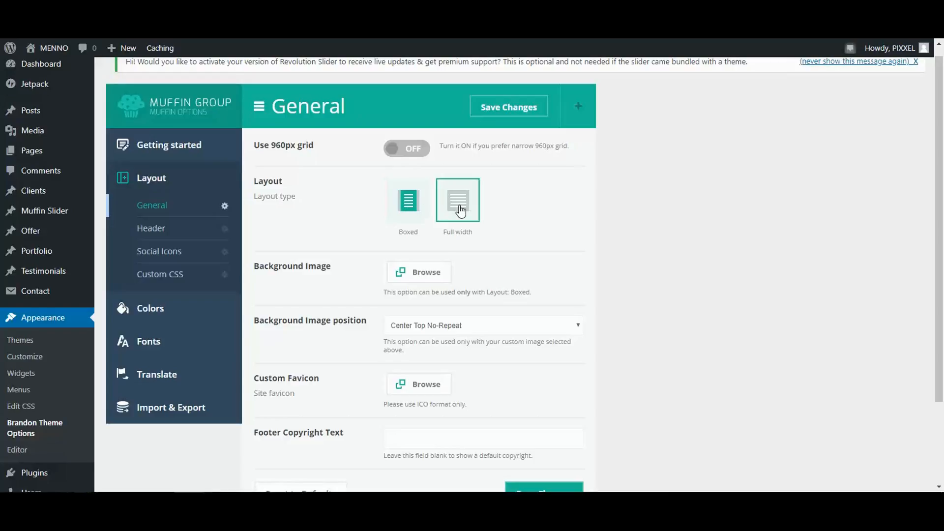
left_click(518, 112)
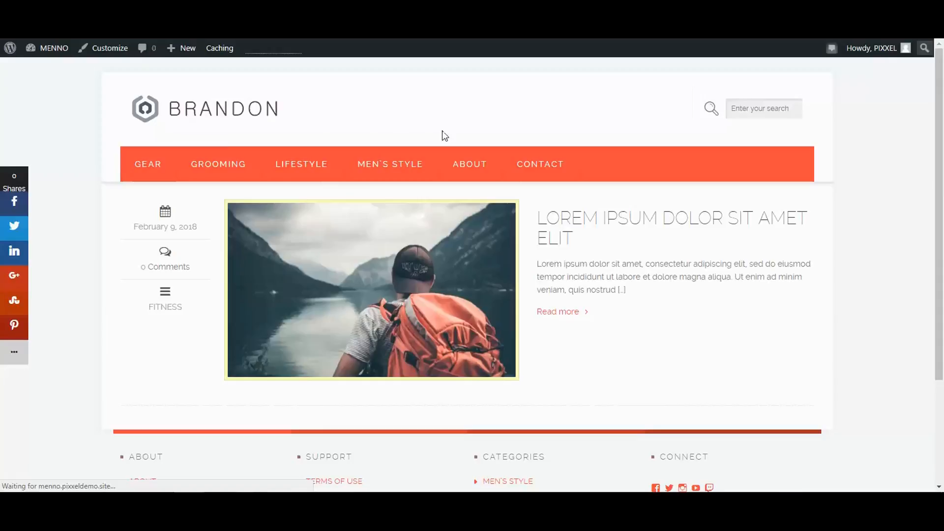
left_click_drag(939, 139, 936, 54)
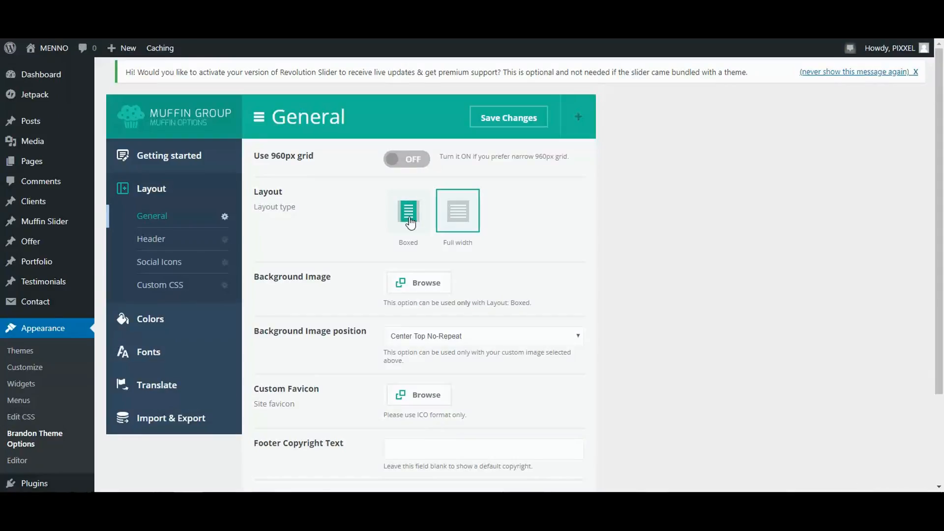
left_click(410, 221)
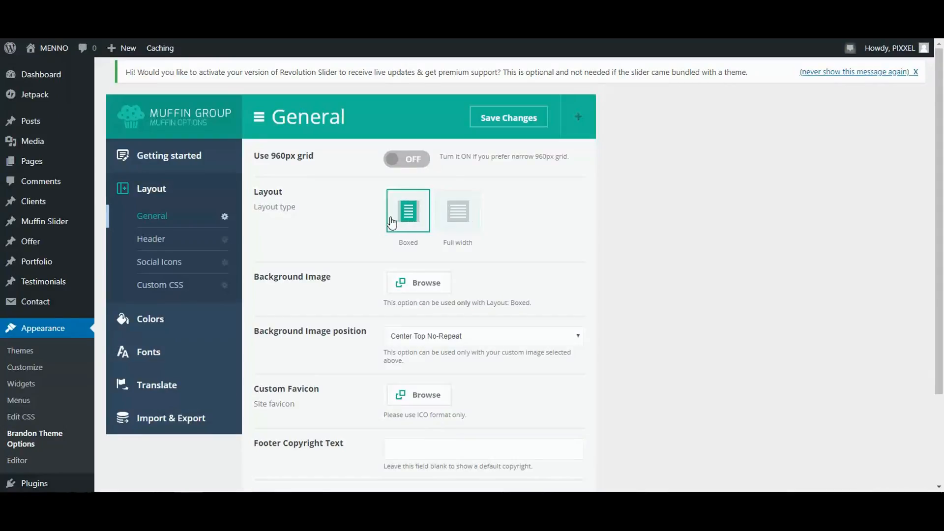
left_click(506, 118)
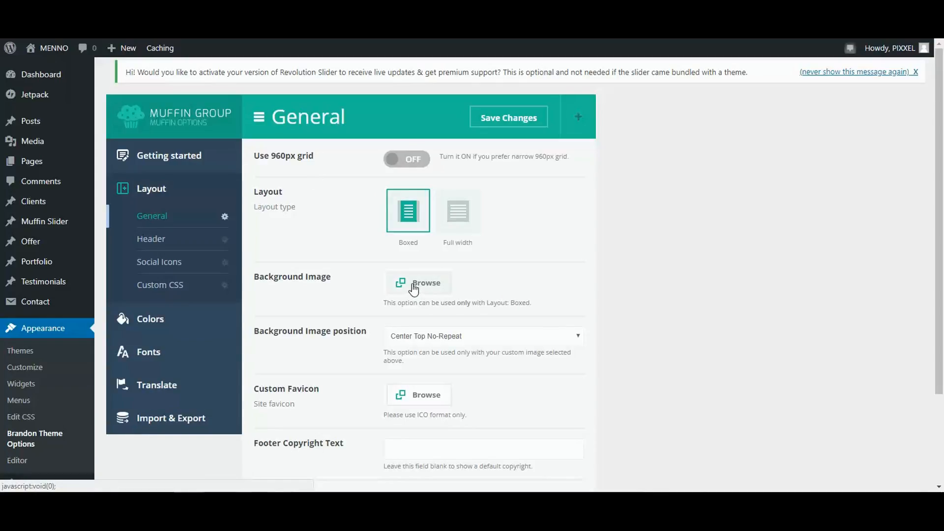
Step: Set the kickboxer photo as the boxed background image with position Center Repeat
left_click(413, 287)
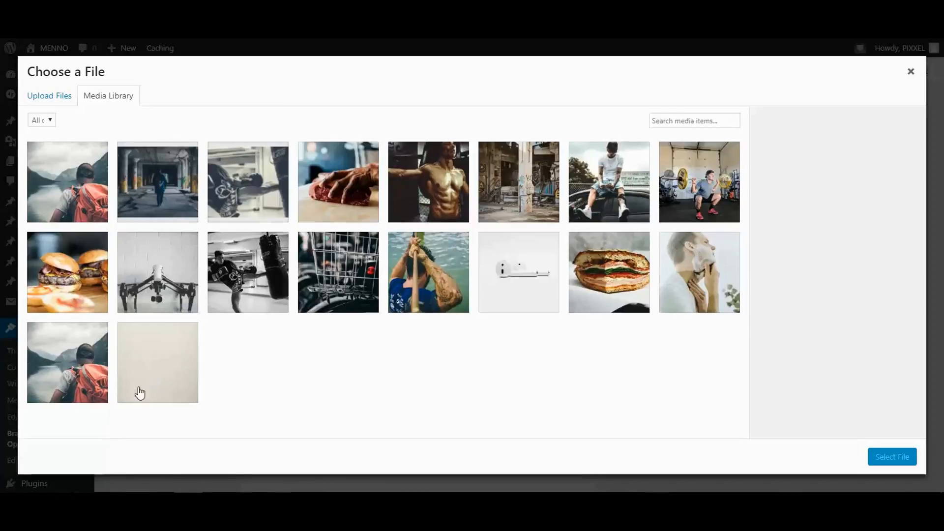
left_click(251, 271)
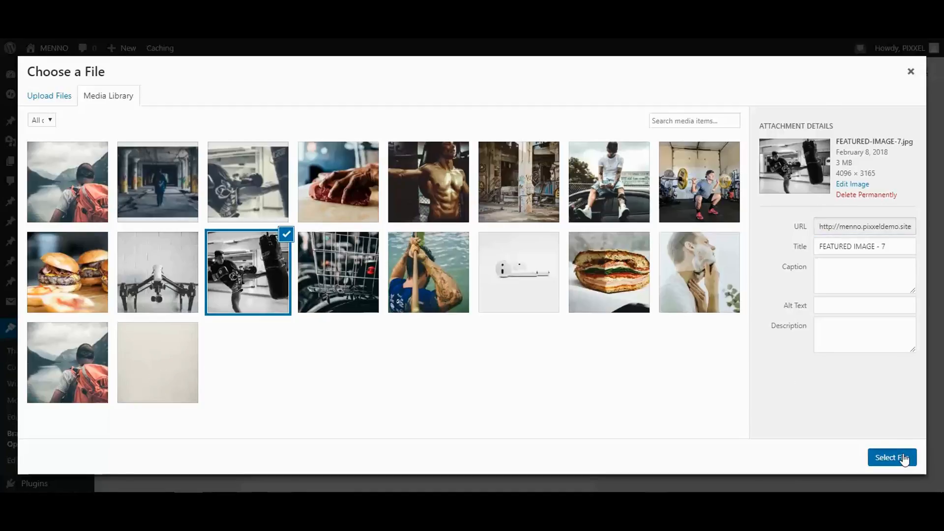
left_click(901, 455)
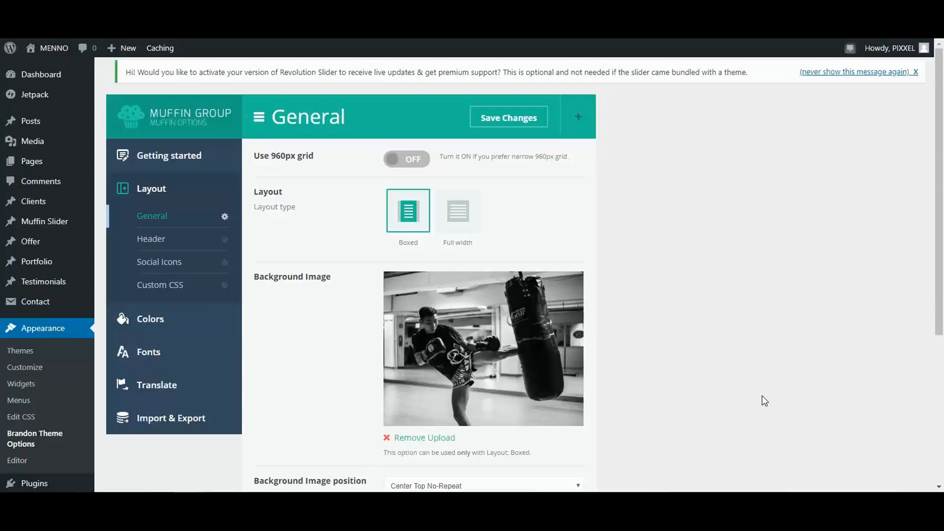
scroll(661, 381, "down", 5)
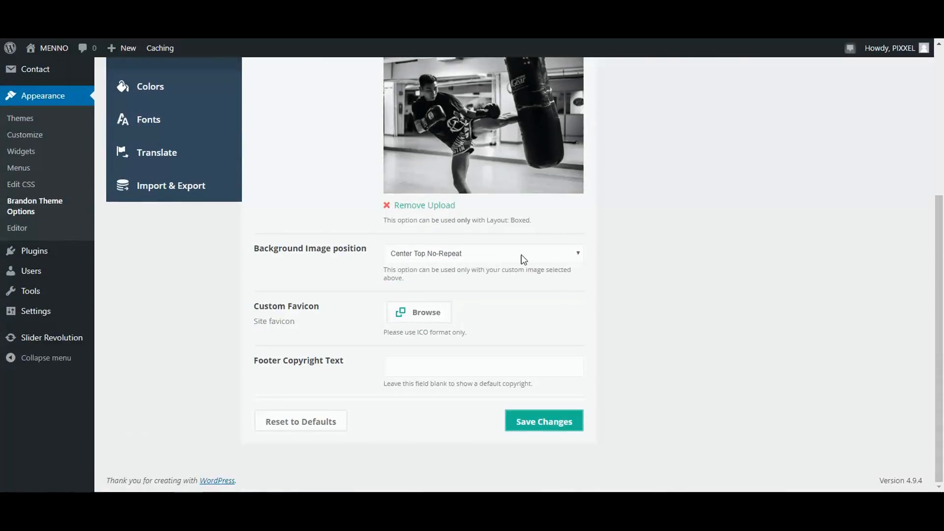
left_click(575, 259)
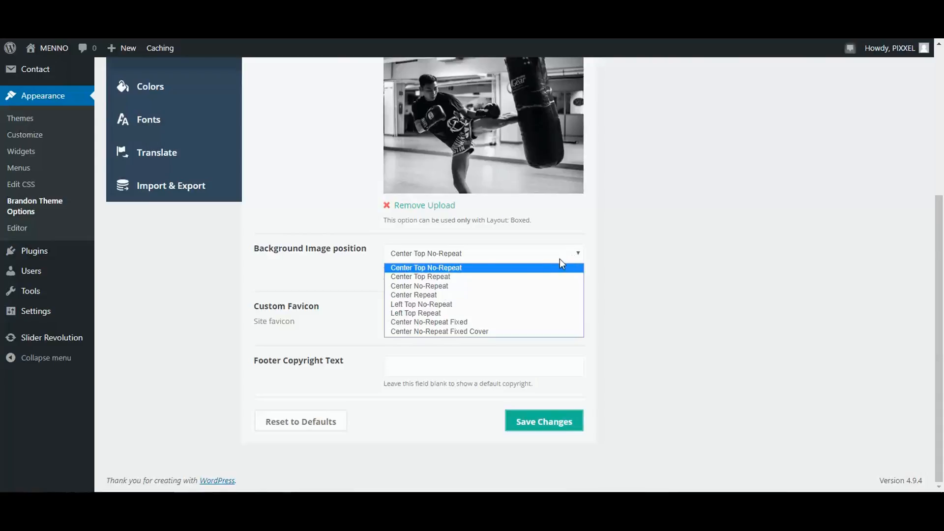
left_click(432, 295)
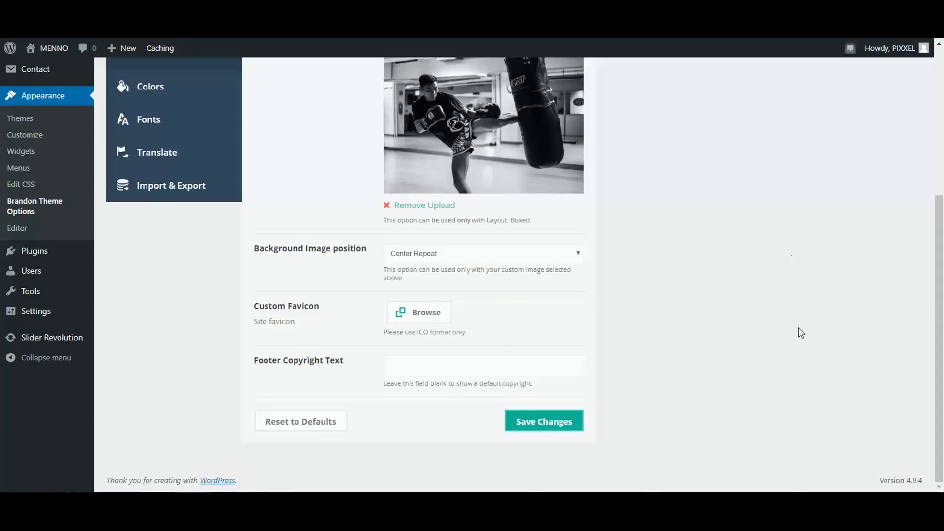
Step: Upload the mustache 'Untitled design' image from Downloads and use it as the Custom Favicon
left_click(412, 317)
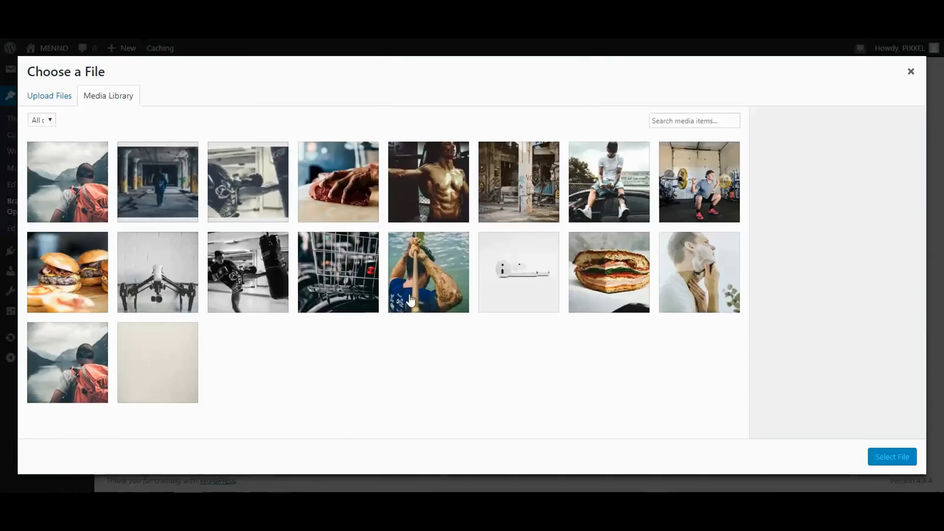
left_click(48, 96)
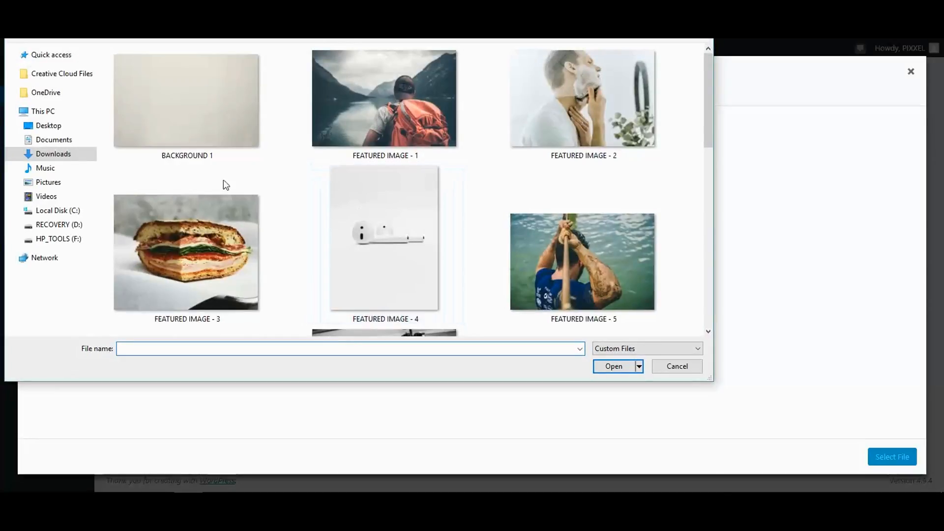
scroll(412, 225, "down", 3)
scroll(411, 225, "up", 5)
left_click(69, 154)
scroll(556, 232, "down", 5)
left_click(430, 246)
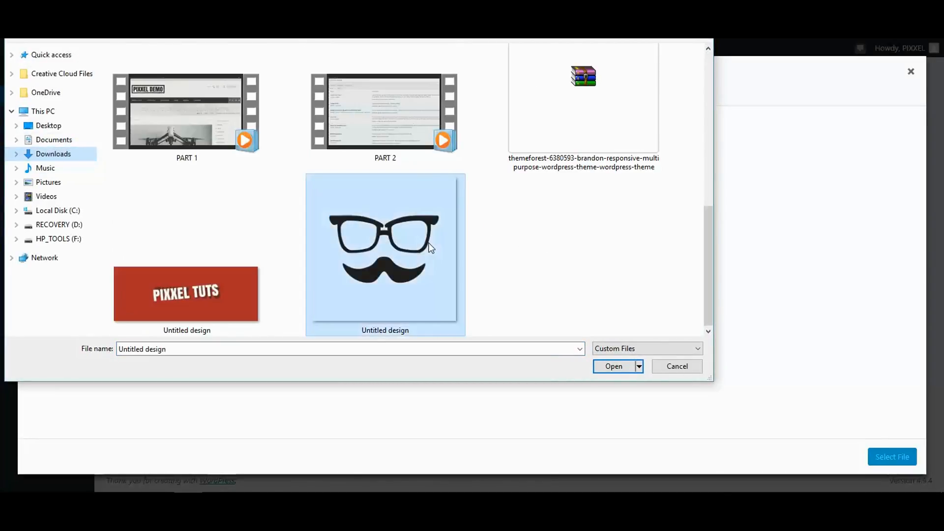
left_click(614, 366)
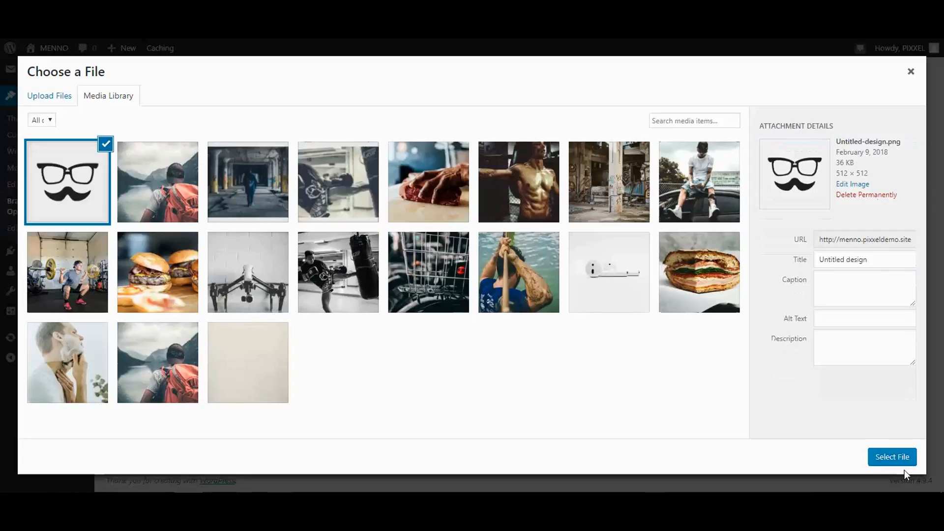
left_click(889, 458)
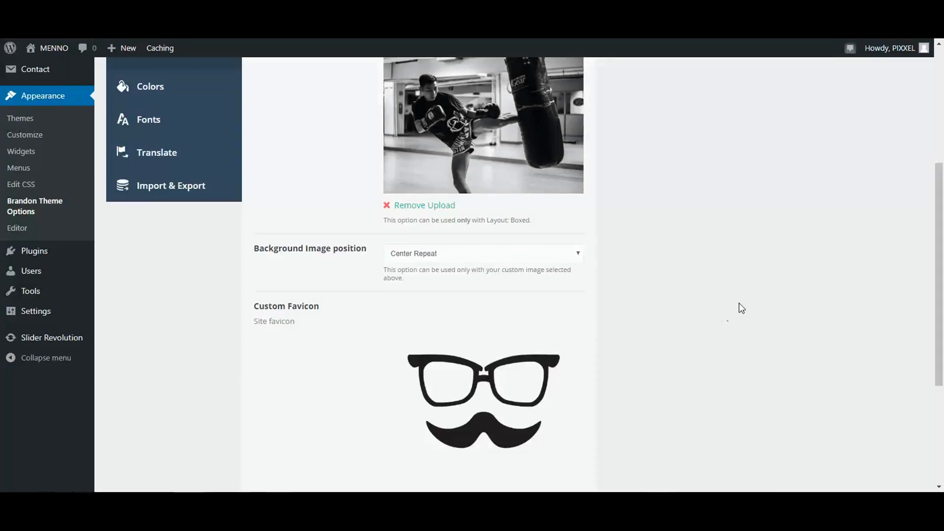
Step: Set the Footer Copyright Text to '© 2018 MENNO' using © copied from Notepad, and save
scroll(754, 346, "down", 4)
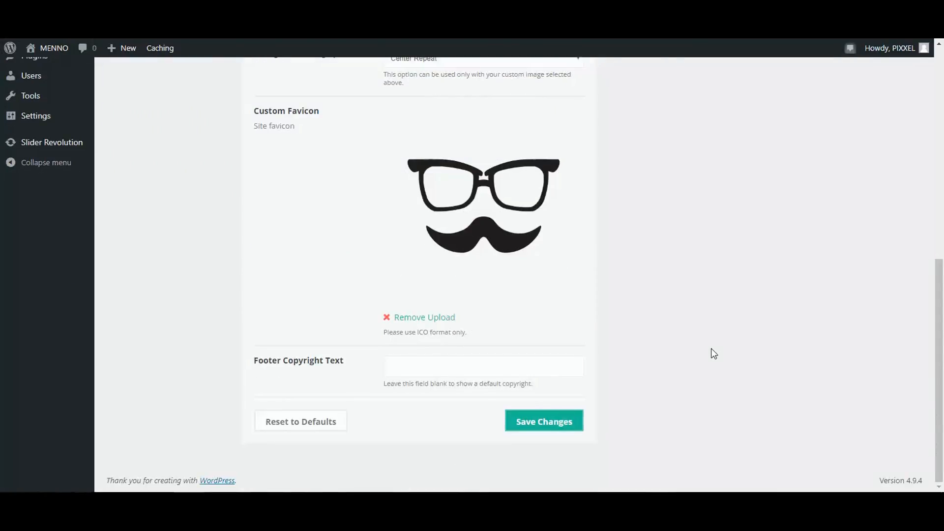
left_click(525, 374)
left_click(160, 500)
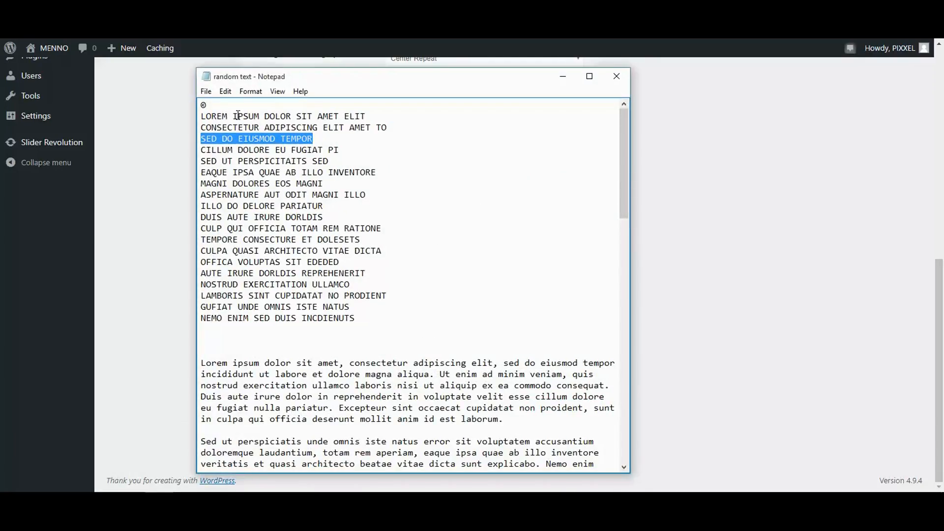
left_click(205, 106)
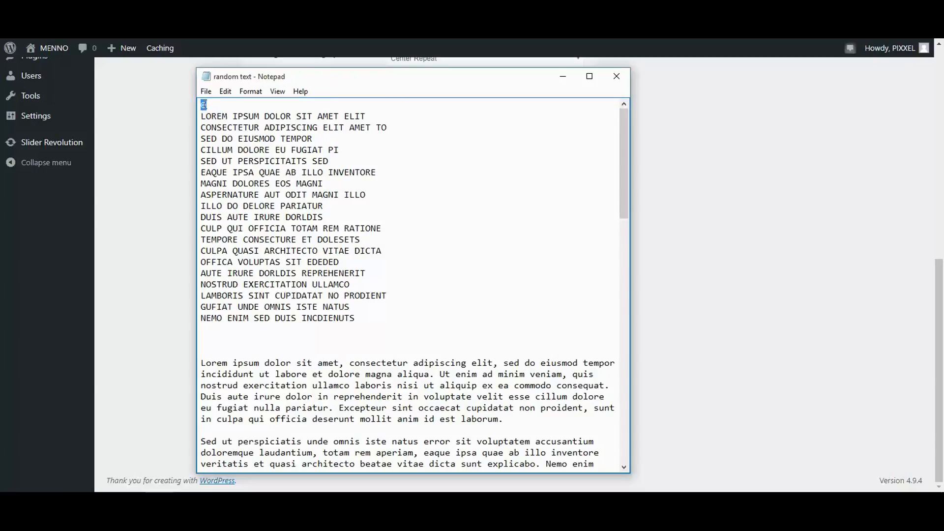
right_click(204, 104)
left_click(241, 143)
left_click(560, 79)
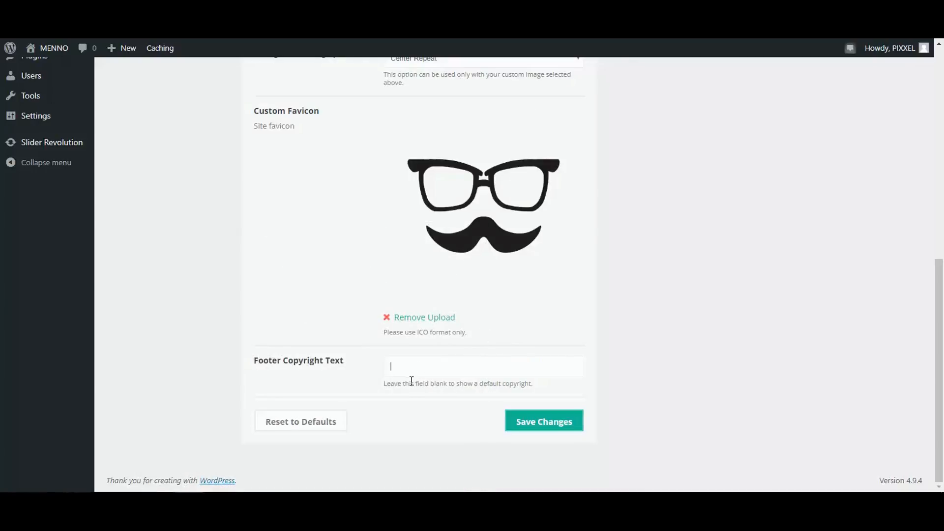
key("ctrl+v")
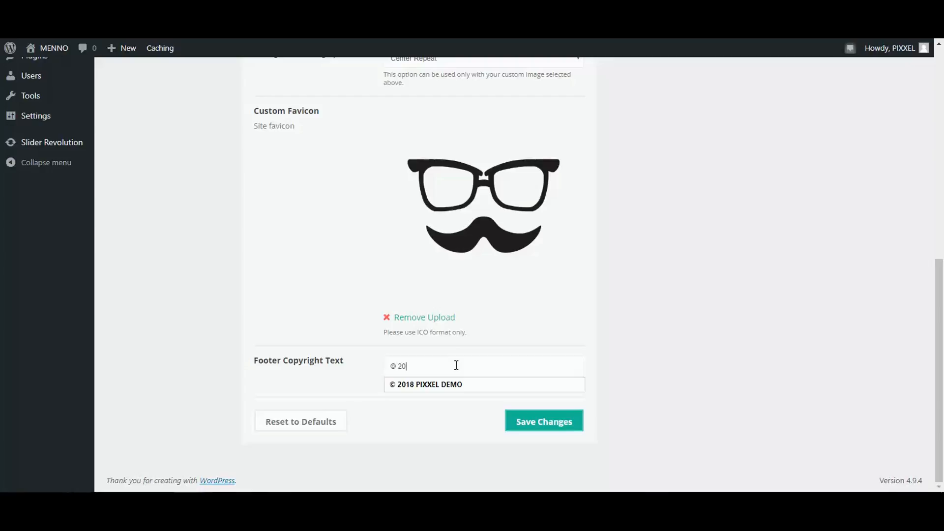
type("2018 MENNO")
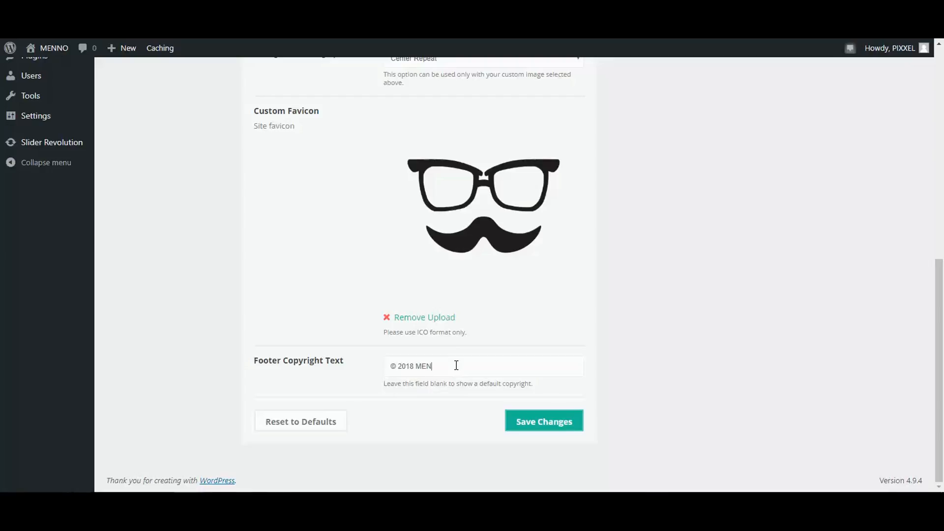
left_click(562, 421)
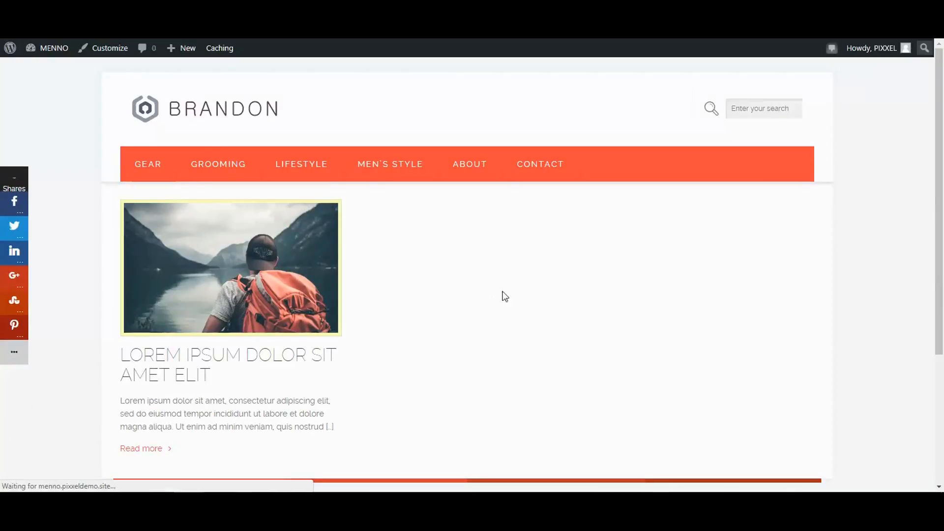
Step: Scroll the site preview down to check the footer and kickboxer background
scroll(554, 309, "down", 4)
scroll(296, 357, "up", 4)
scroll(113, 378, "down", 4)
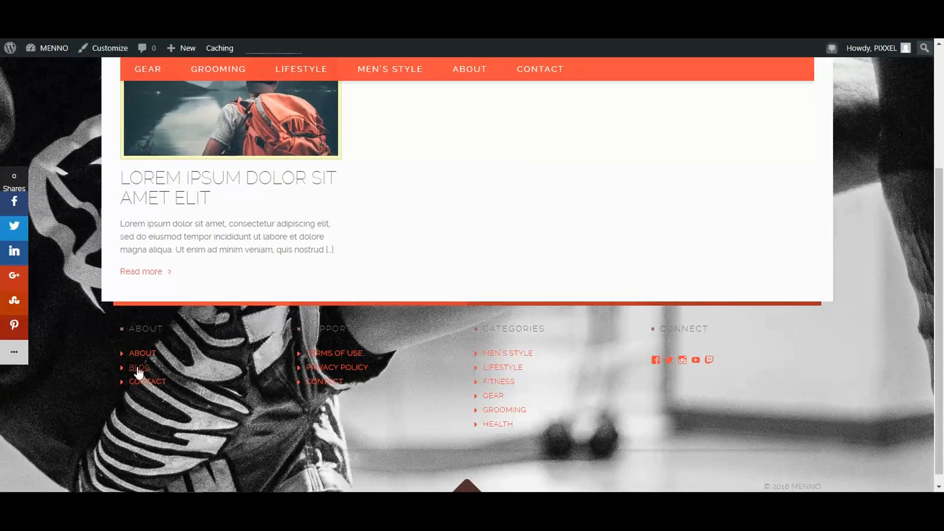
scroll(661, 403, "down", 2)
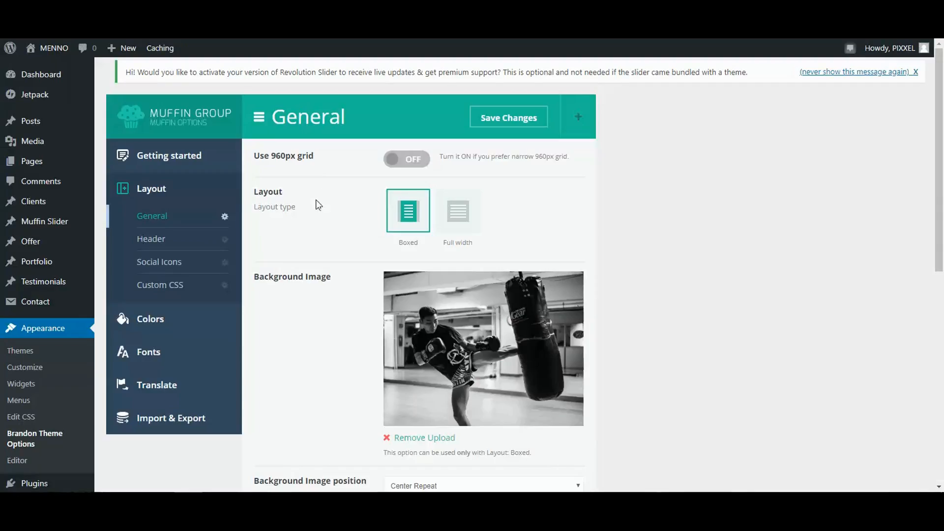
scroll(462, 422, "down", 9)
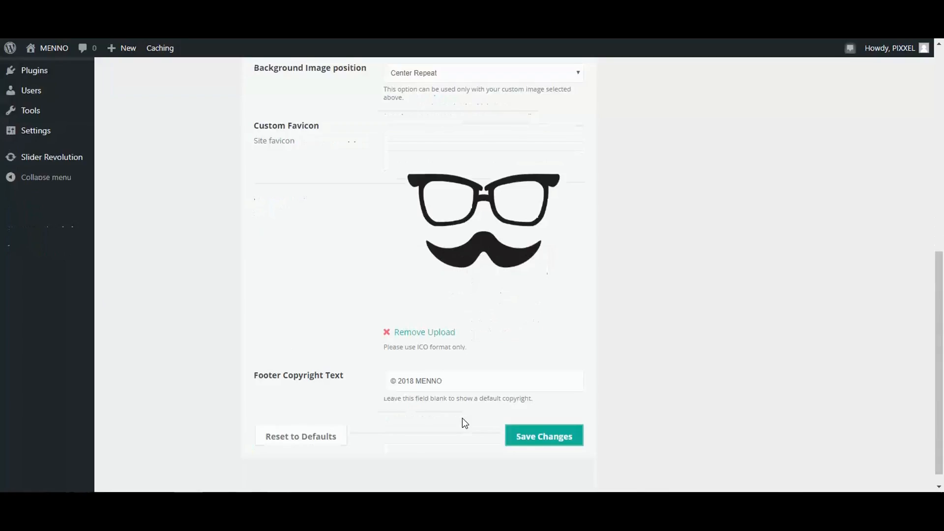
scroll(431, 382, "up", 7)
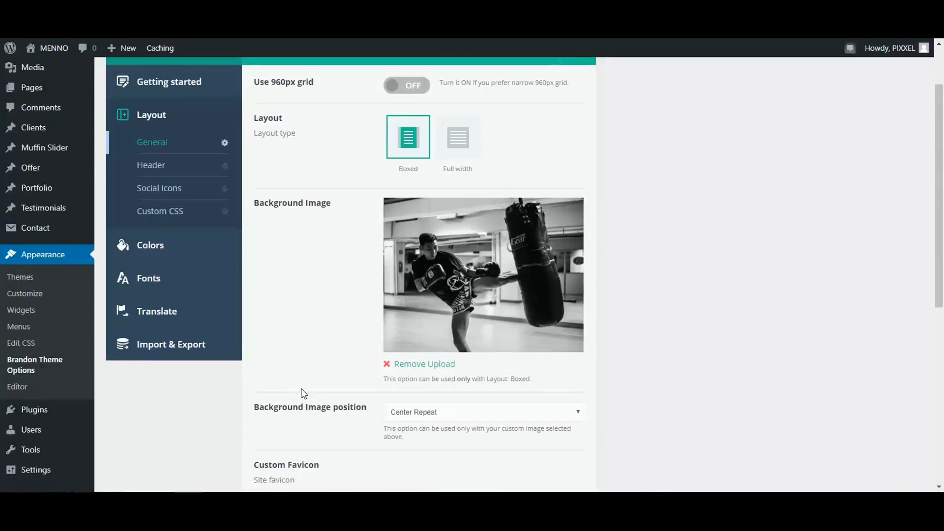
Step: Go to the Layout > Header settings in Brandon Theme Options
left_click(148, 167)
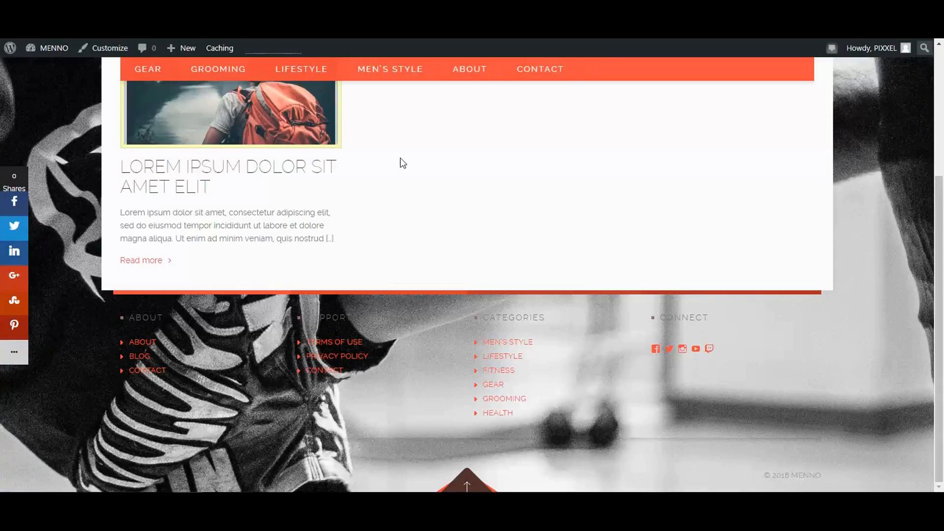
scroll(518, 197, "up", 3)
scroll(418, 180, "down", 3)
scroll(416, 158, "up", 3)
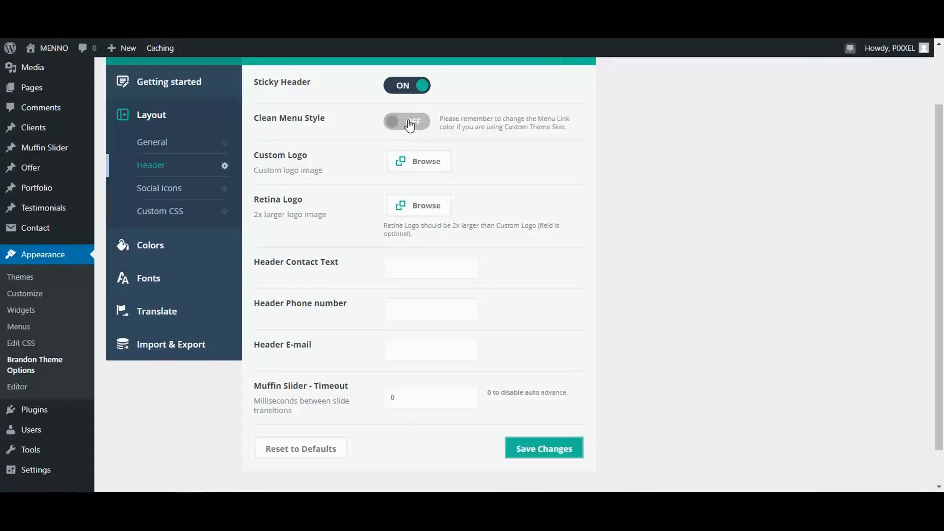
Step: Turn off Sticky Header, upload MENNO.jpg as the Custom Logo, save, and reload the site
left_click(416, 88)
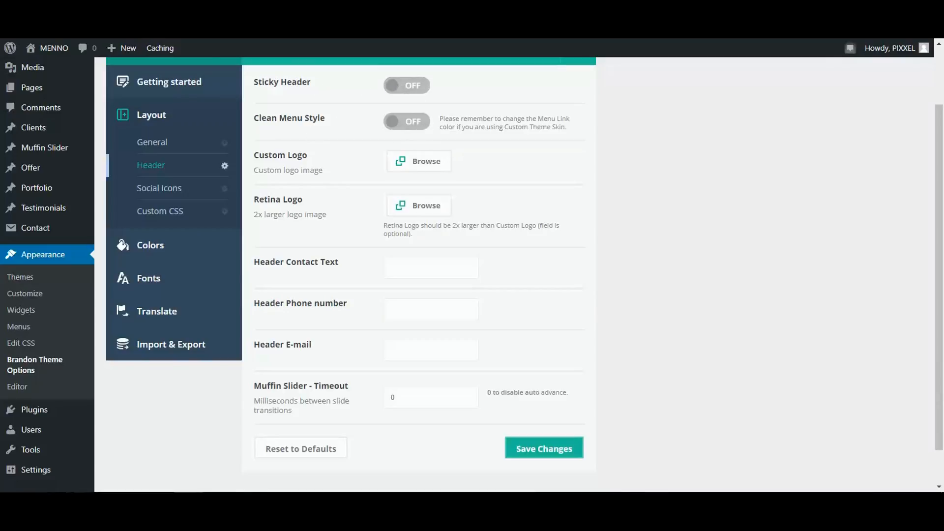
left_click(2, 383)
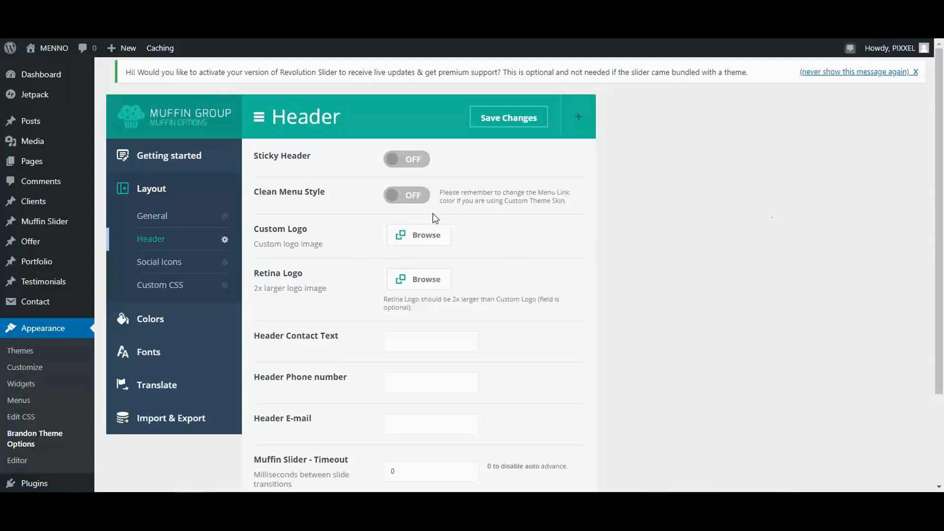
left_click(426, 236)
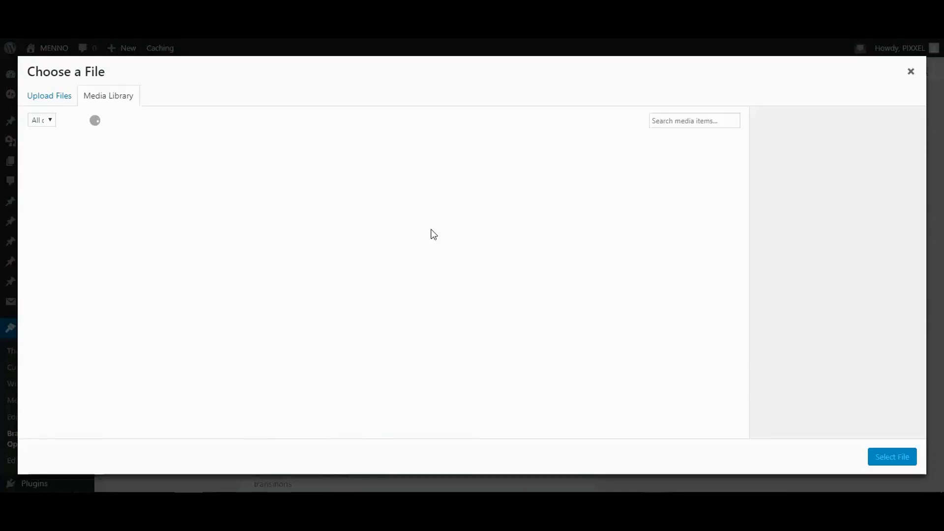
left_click(49, 98)
left_click(497, 267)
left_click(562, 264)
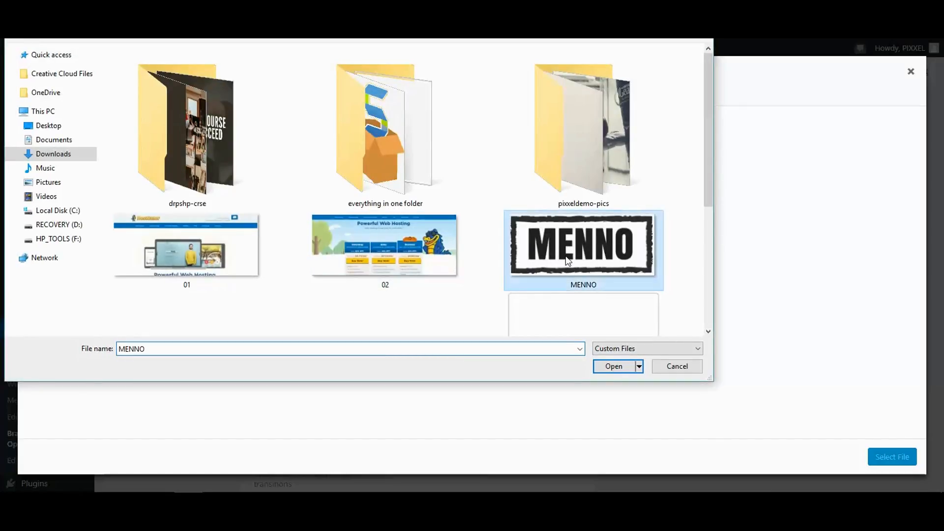
left_click(610, 366)
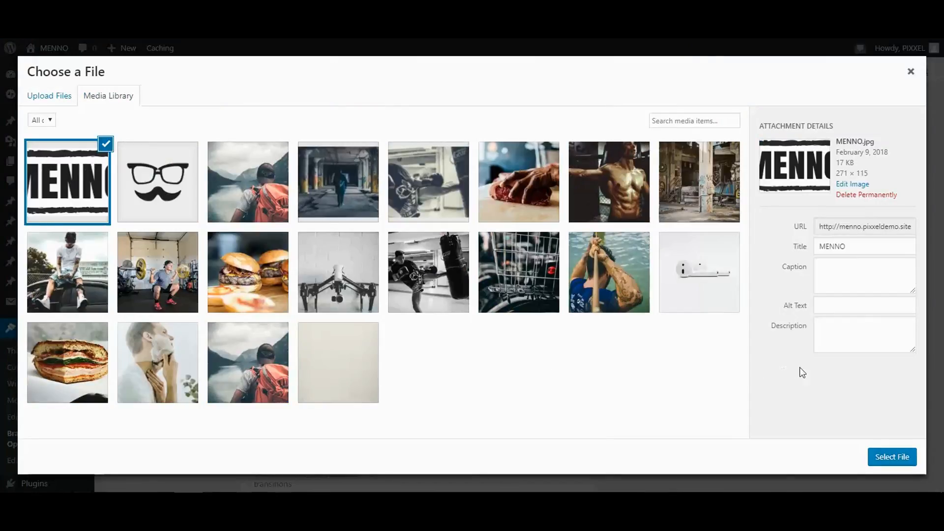
left_click(894, 458)
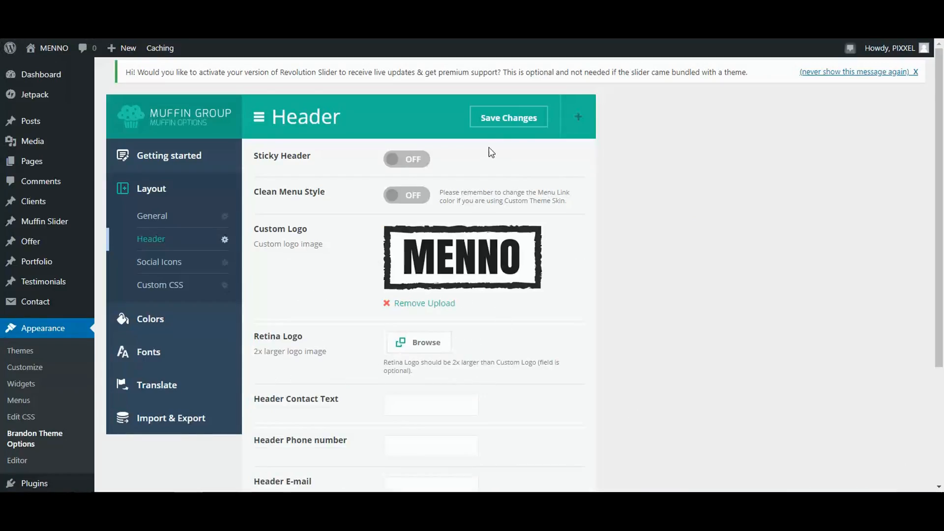
left_click(507, 118)
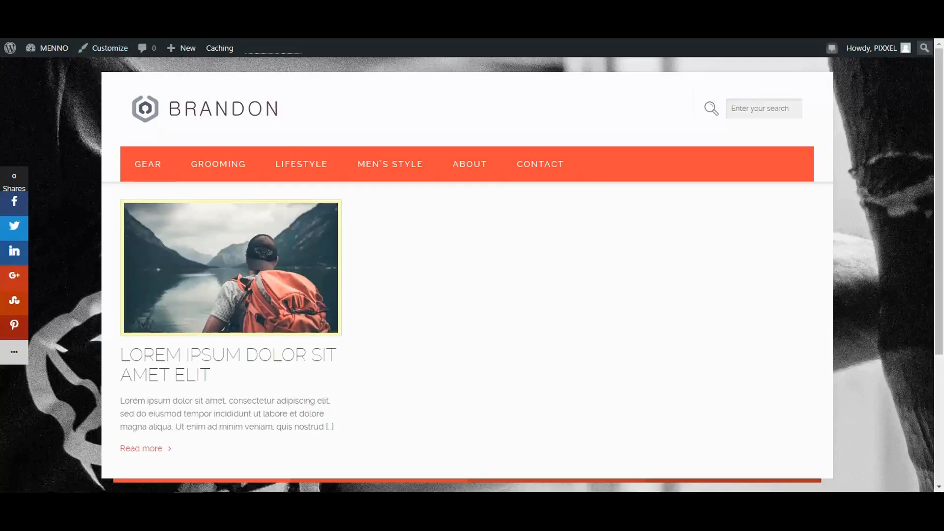
key("F5")
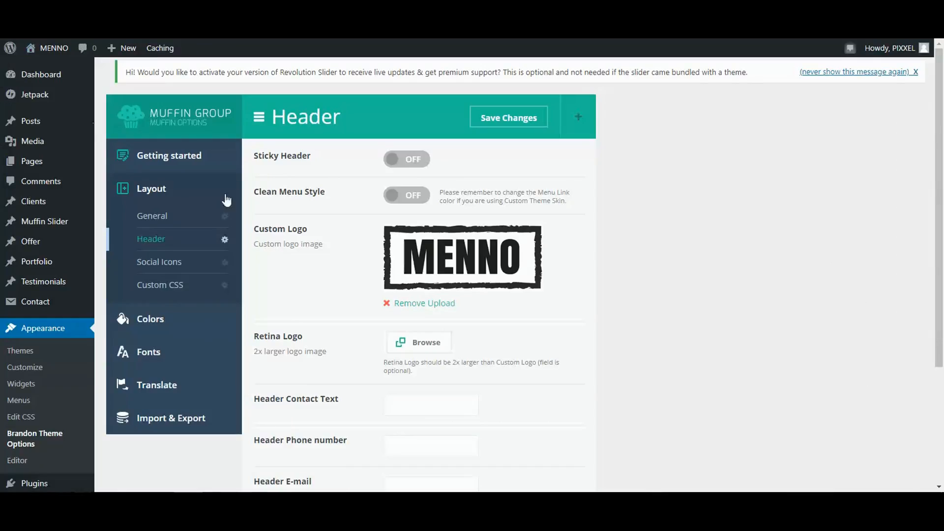
scroll(413, 272, "down", 4)
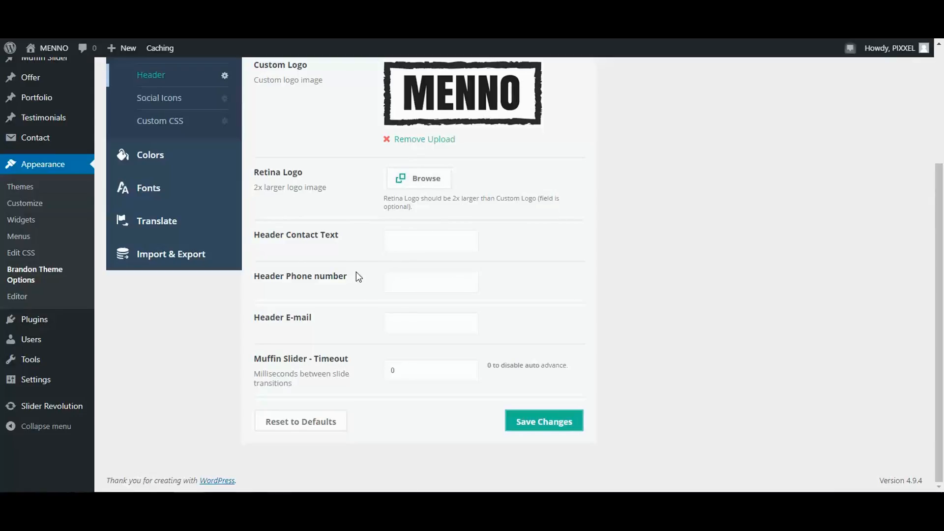
Step: Copy the word CULPA from the notes into the Header Contact Text
left_click(215, 493)
left_click_drag(202, 250, 232, 253)
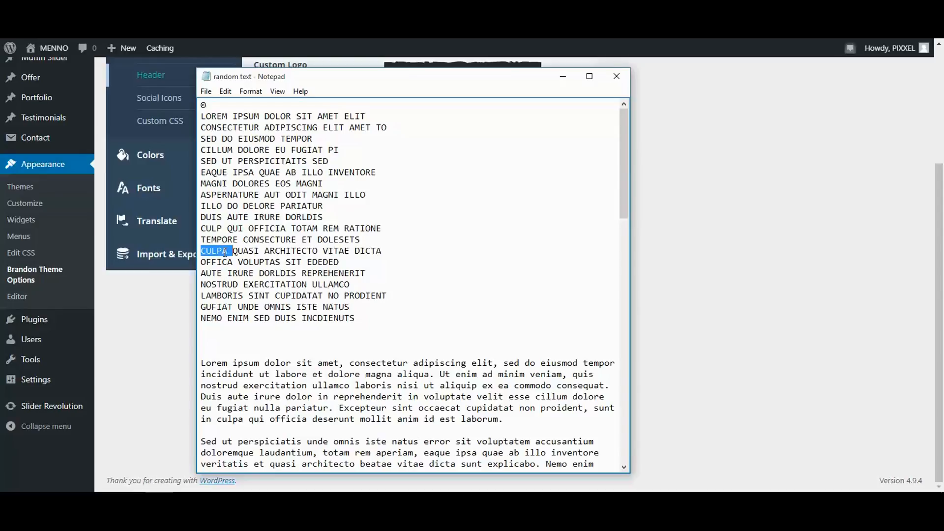
right_click(225, 252)
left_click(255, 291)
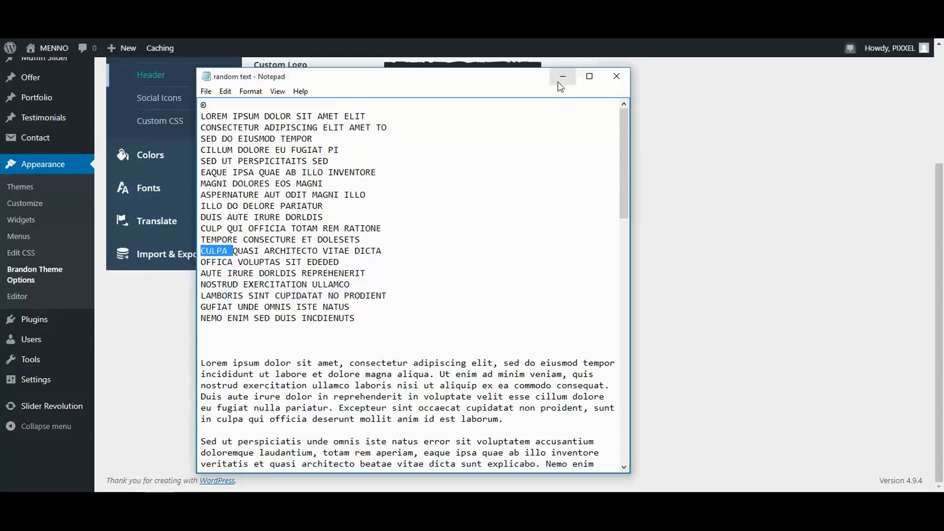
left_click(562, 79)
key("ctrl+v")
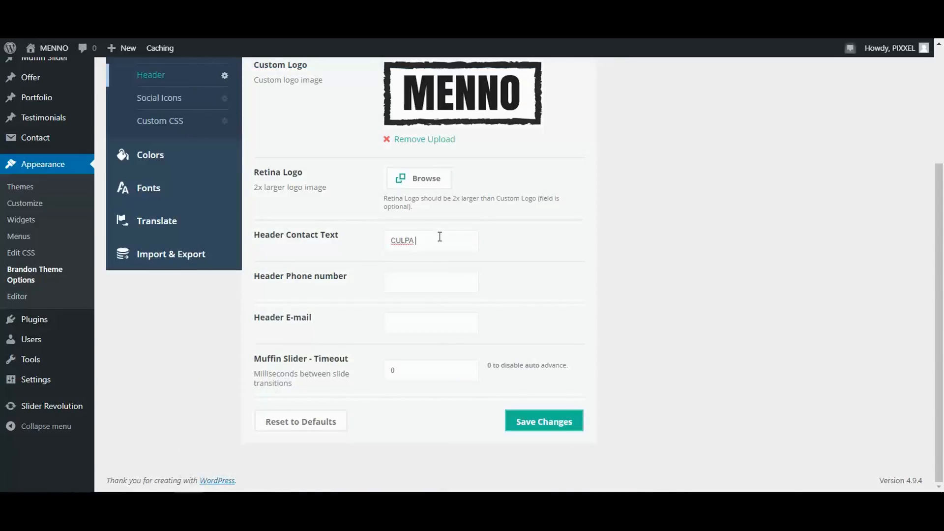
Step: Fill in a placeholder header phone number and e-mail, save, and preview the site
left_click(406, 275)
type("000-000-000")
left_click(426, 301)
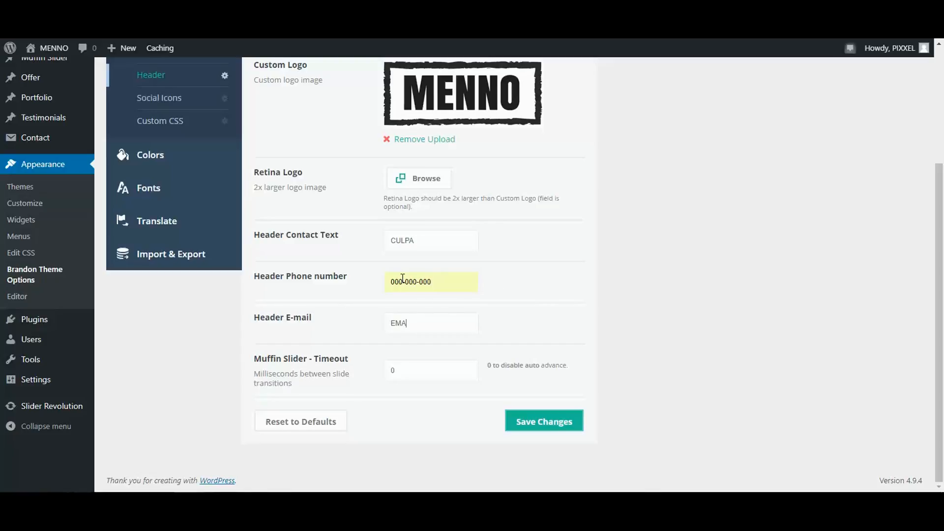
type("EMAIL@GMAIL.COM")
left_click(559, 425)
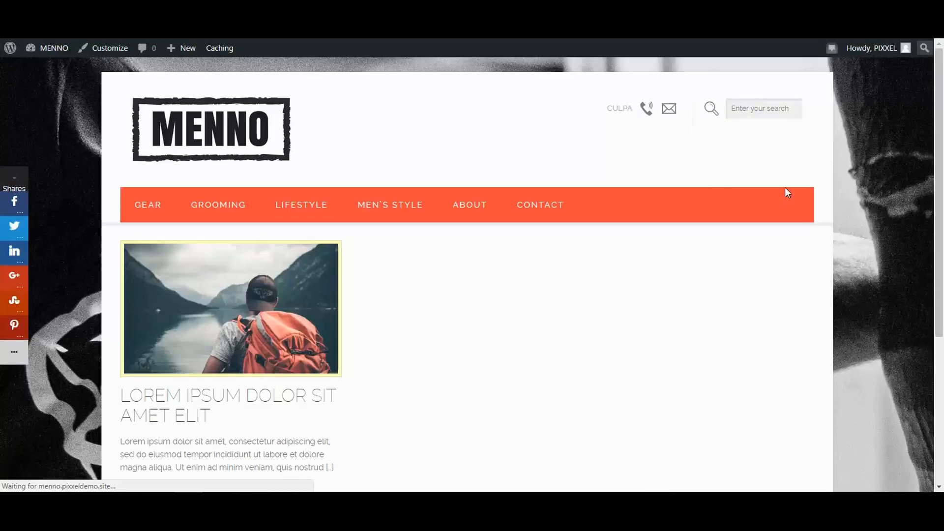
mouse_move(646, 111)
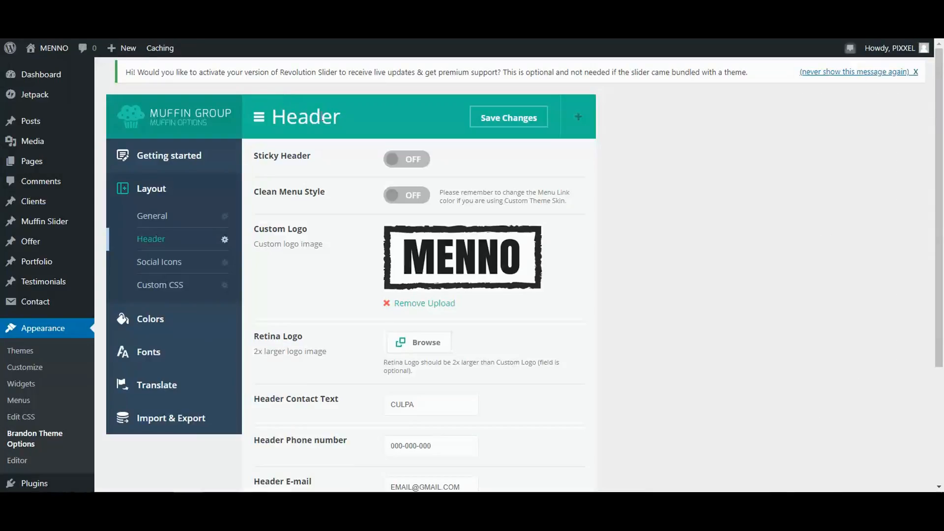
scroll(538, 219, "down", 3)
scroll(325, 385, "up", 2)
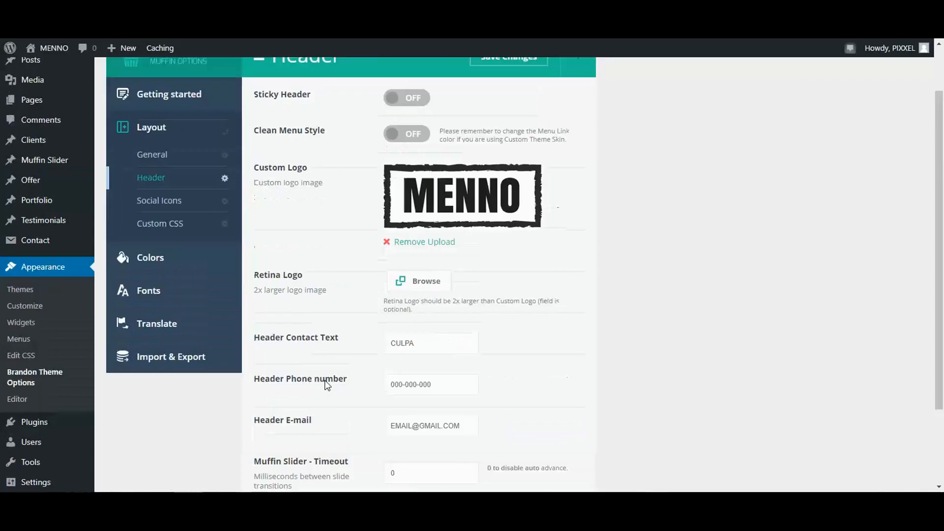
scroll(328, 385, "up", 2)
Step: Enter the Facebook, Google + and Twitter links in the Social Icons settings
left_click(160, 262)
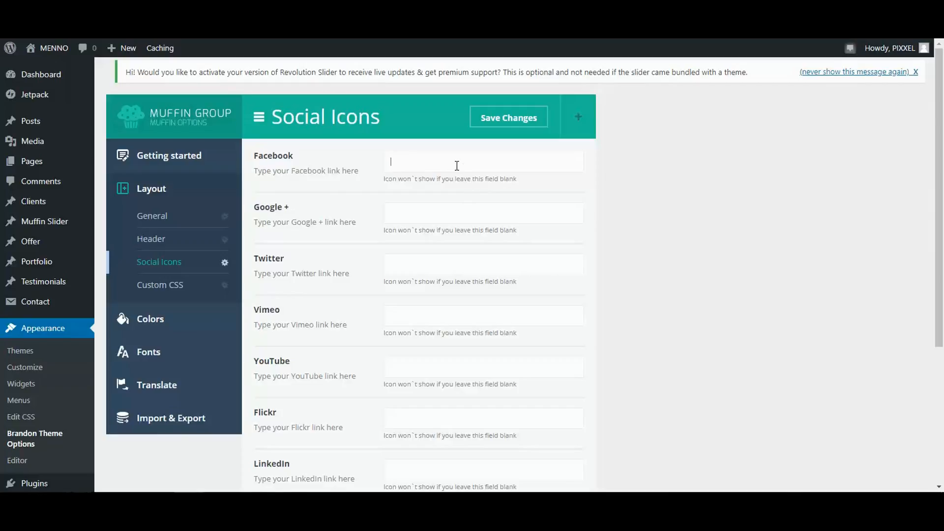
left_click(456, 165)
type("http://facebook.com")
left_click(455, 176)
left_click(425, 210)
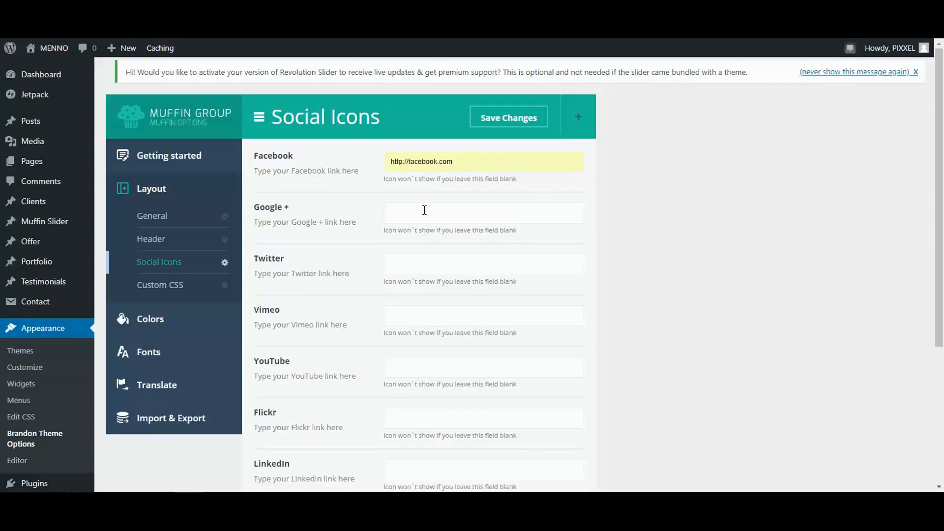
type("http://google.com")
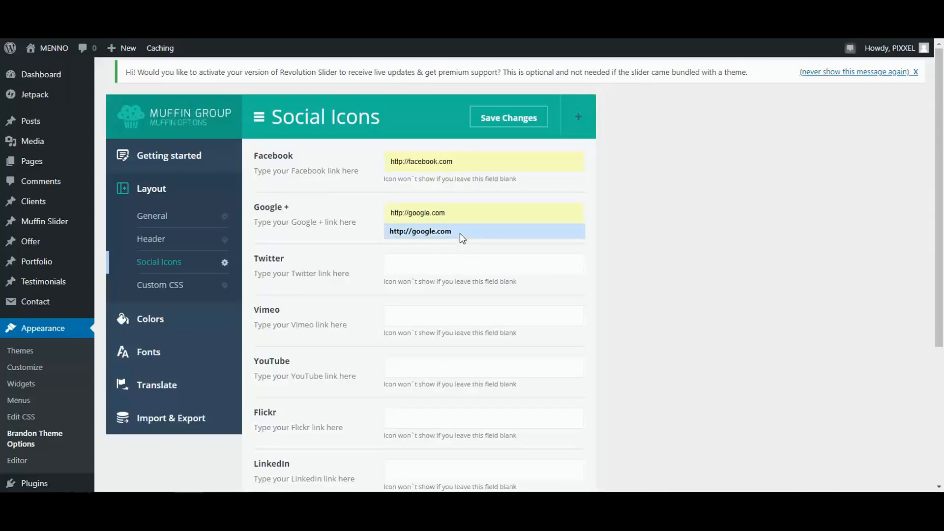
left_click(459, 233)
left_click(435, 259)
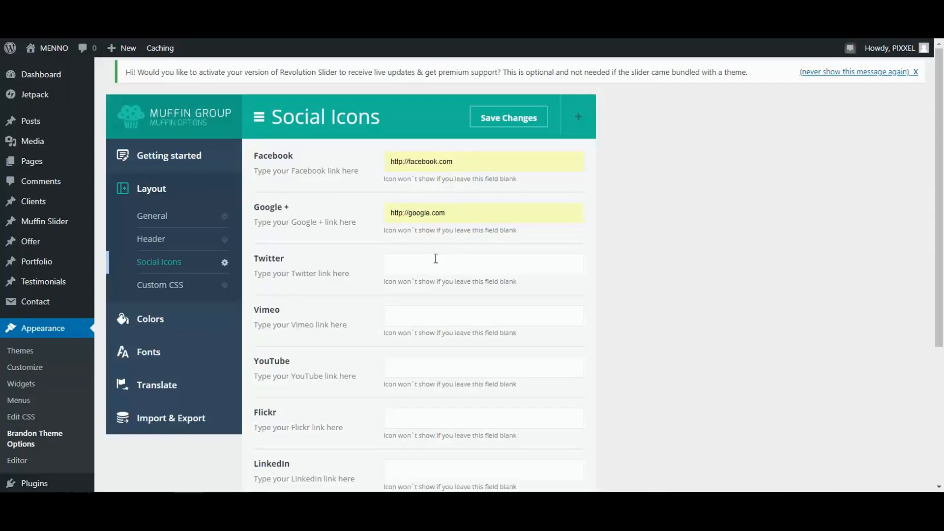
type("http://twitter.com")
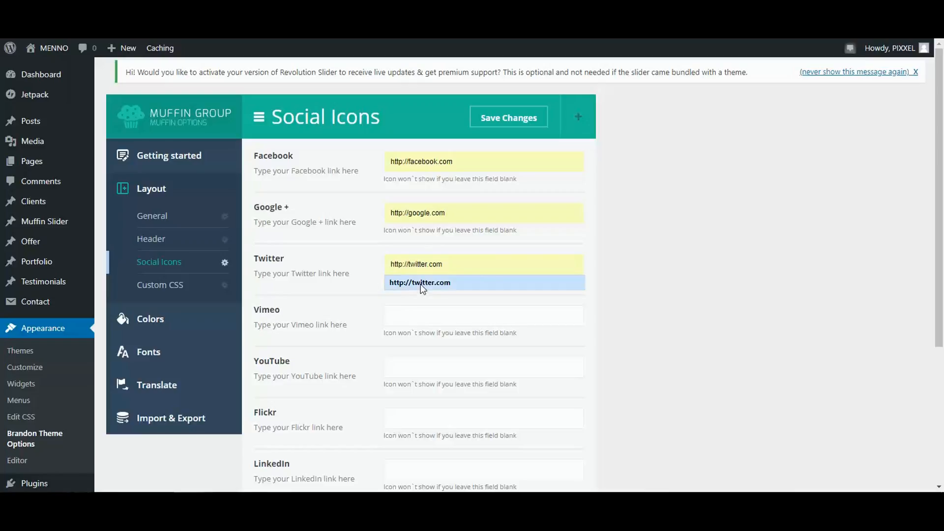
left_click(421, 283)
Step: Add the YouTube and Pinterest links and save the social icon settings
scroll(423, 268, "down", 3)
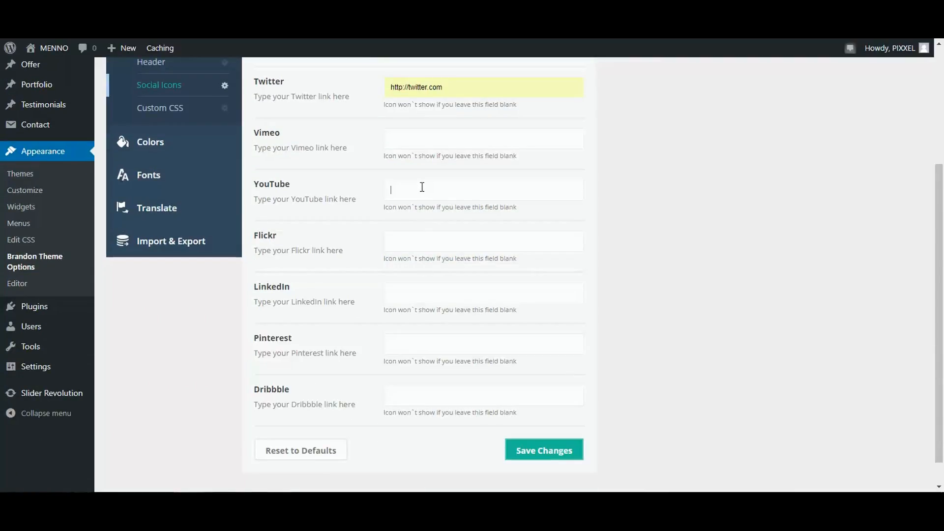
type("http://youtube.com")
left_click(424, 208)
scroll(424, 217, "down", 2)
left_click(403, 315)
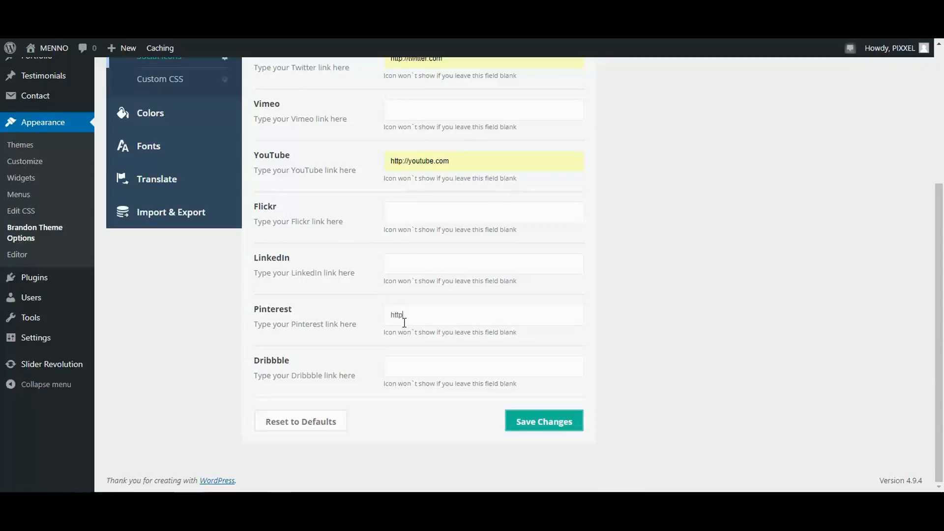
type("http://pinterest.c")
left_click(535, 420)
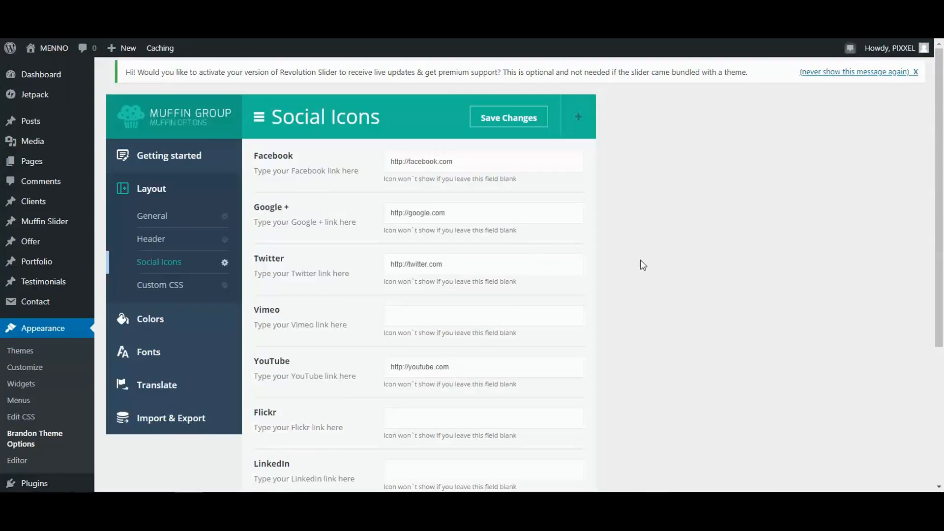
scroll(618, 261, "down", 3)
scroll(610, 261, "up", 2)
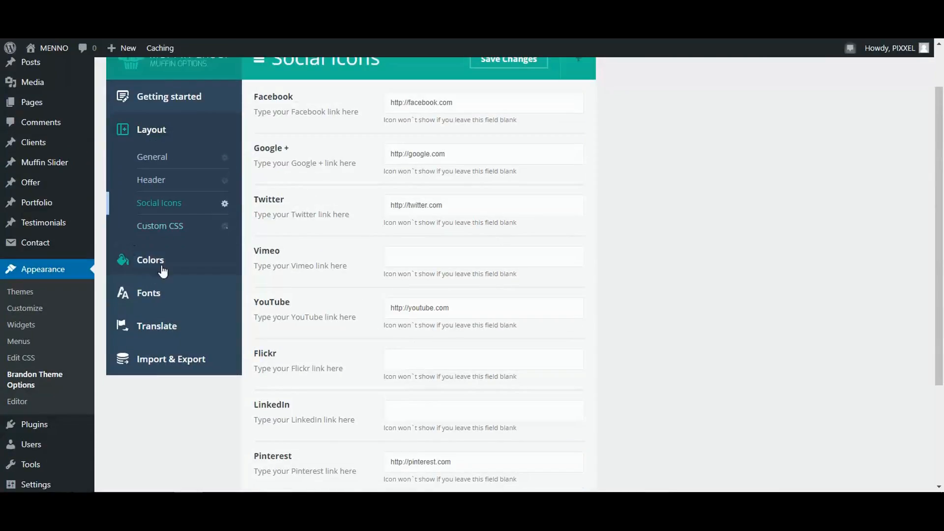
Step: Keep the Colors Theme Skin on Custom, then go to the Colors > Menus settings
left_click(158, 267)
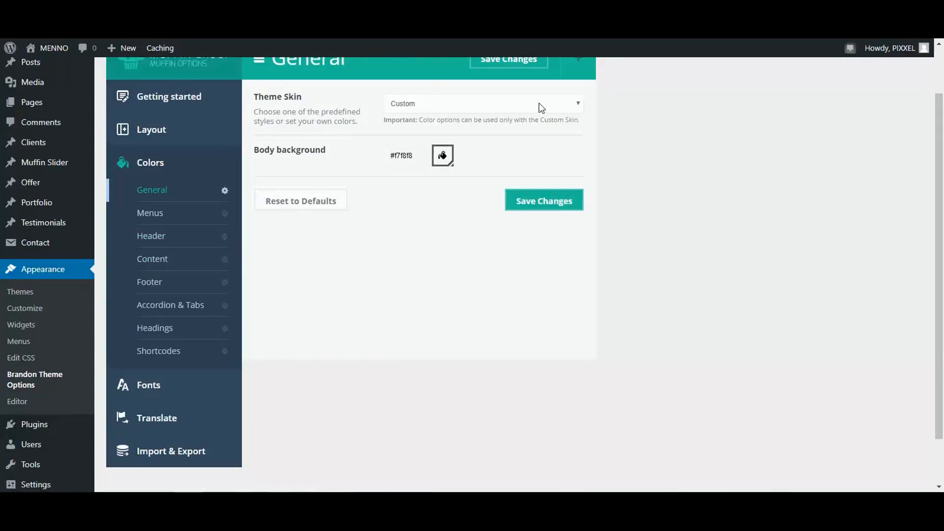
left_click(579, 104)
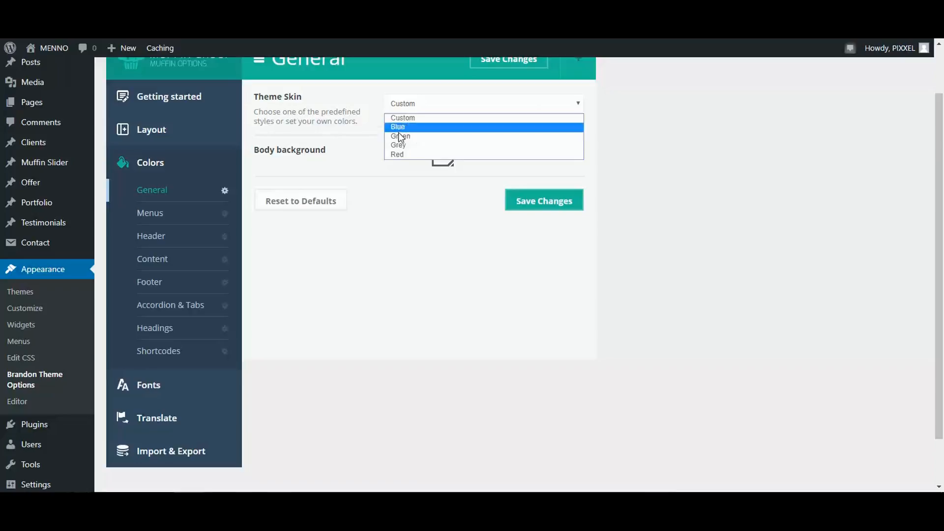
left_click(408, 120)
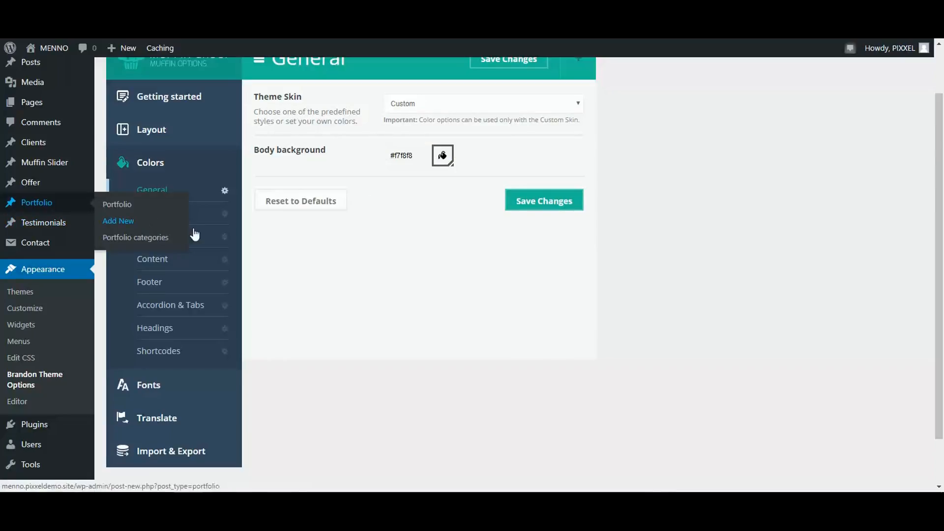
left_click(150, 214)
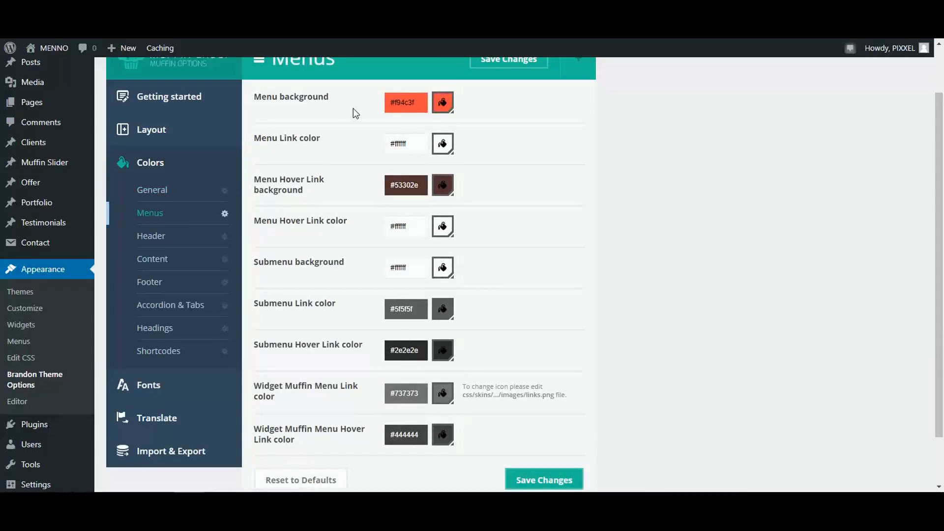
scroll(368, 162, "up", 1)
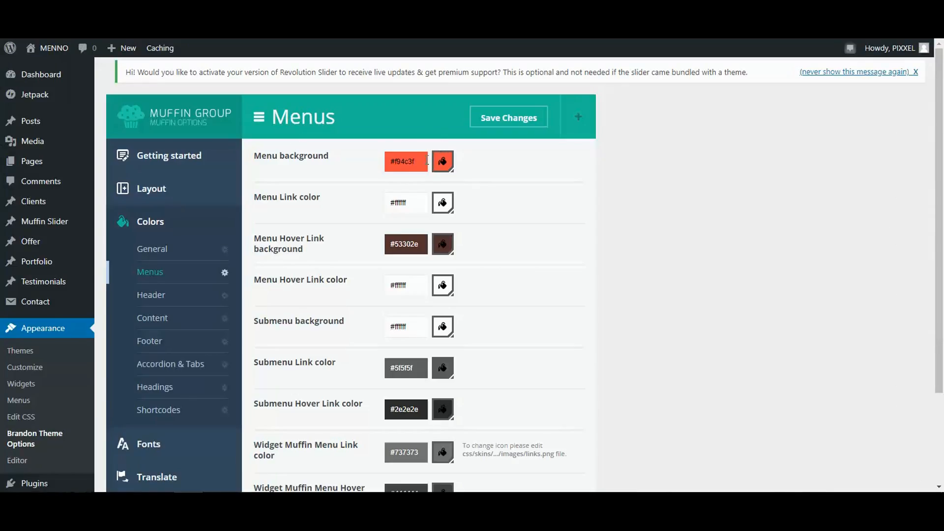
Step: Change the menu background colour from #f94c3f to #2e2e2e and save
left_click(413, 162)
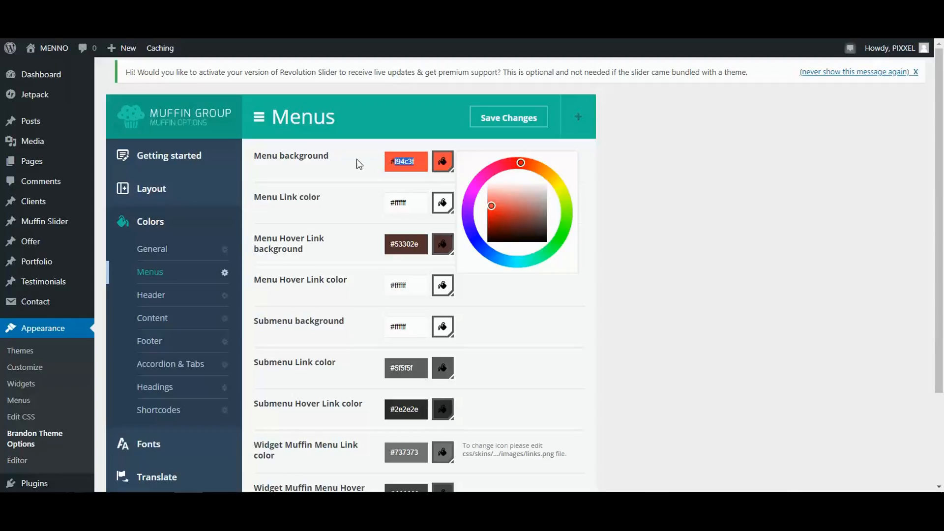
type("2e2e2e")
left_click(688, 170)
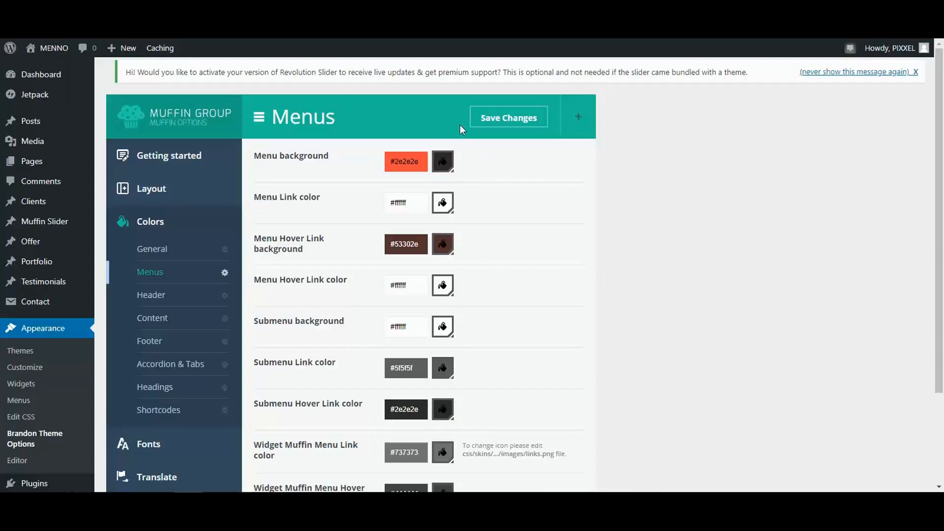
left_click(513, 125)
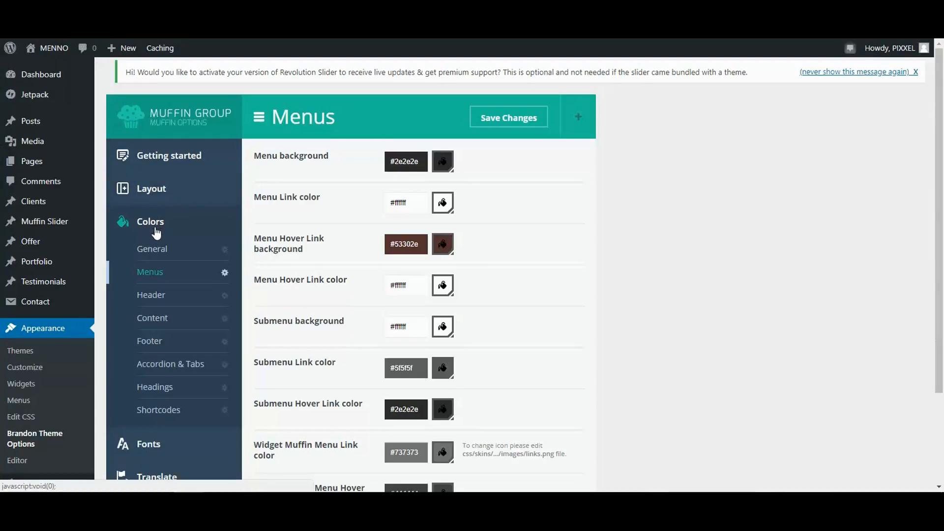
Step: Pick grey #656261 for the Menu Hover Link background in the colour wheel and save
left_click(153, 249)
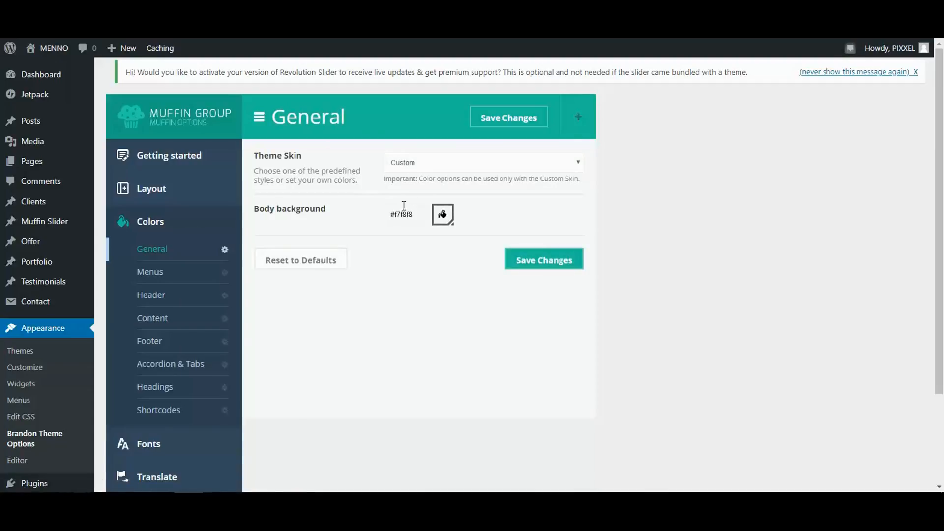
left_click(151, 273)
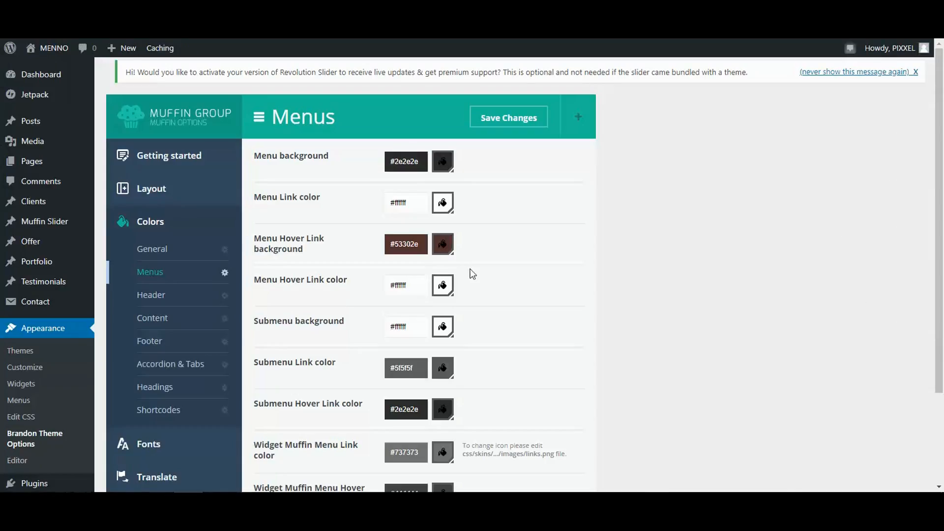
left_click_drag(420, 246, 416, 247)
left_click(446, 253)
left_click_drag(521, 309, 544, 301)
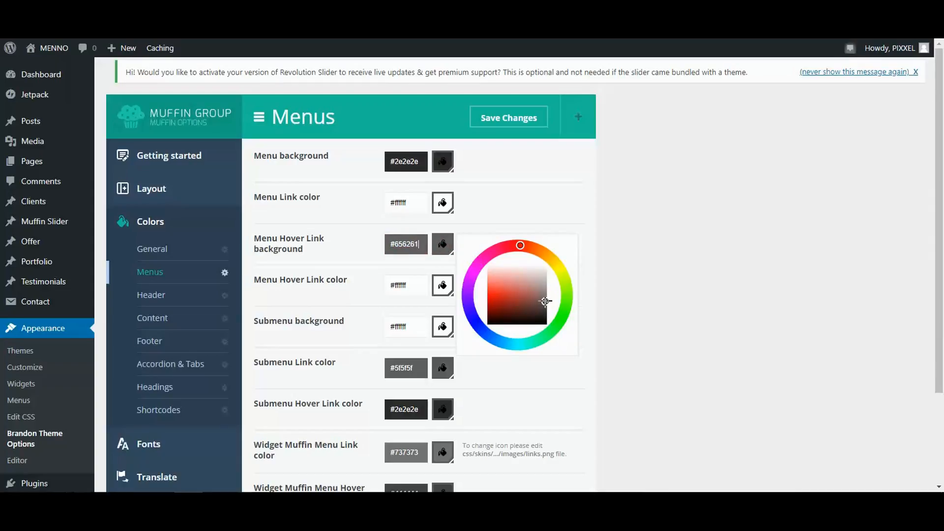
left_click(515, 123)
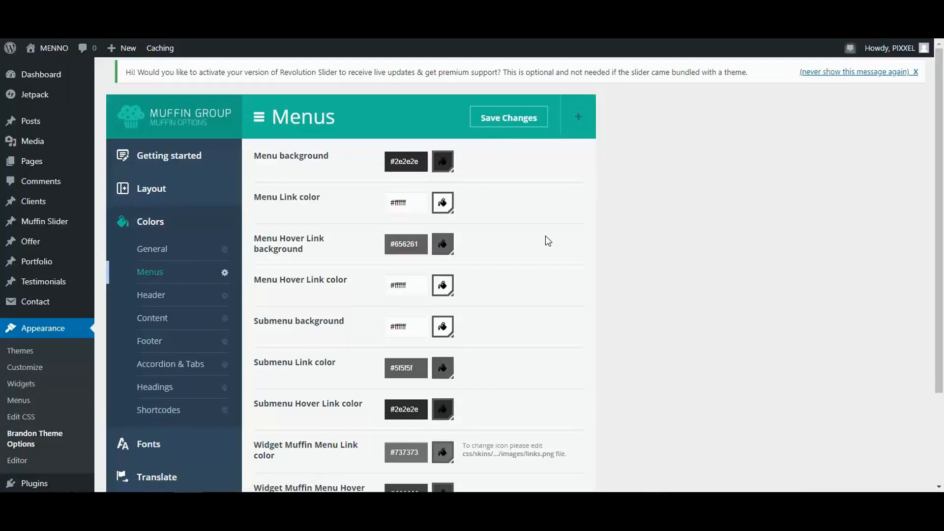
scroll(545, 235, "down", 2)
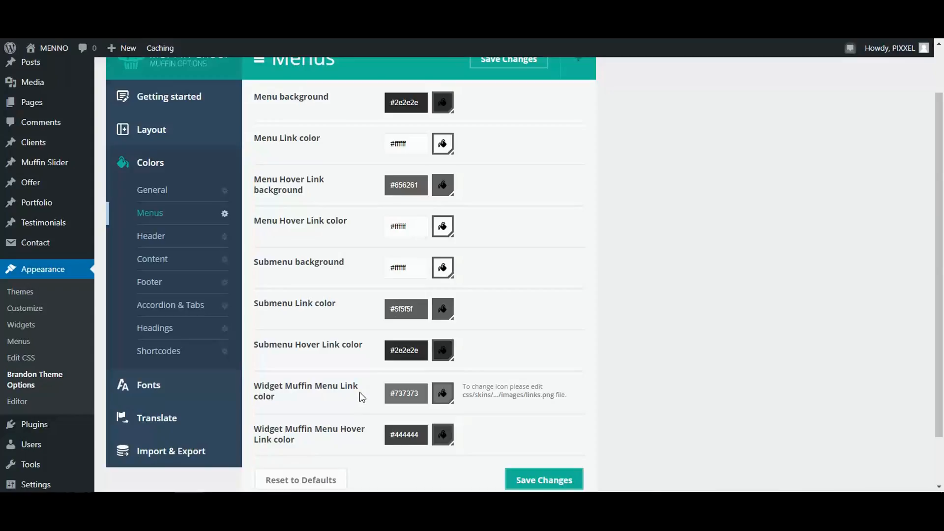
scroll(354, 386, "down", 2)
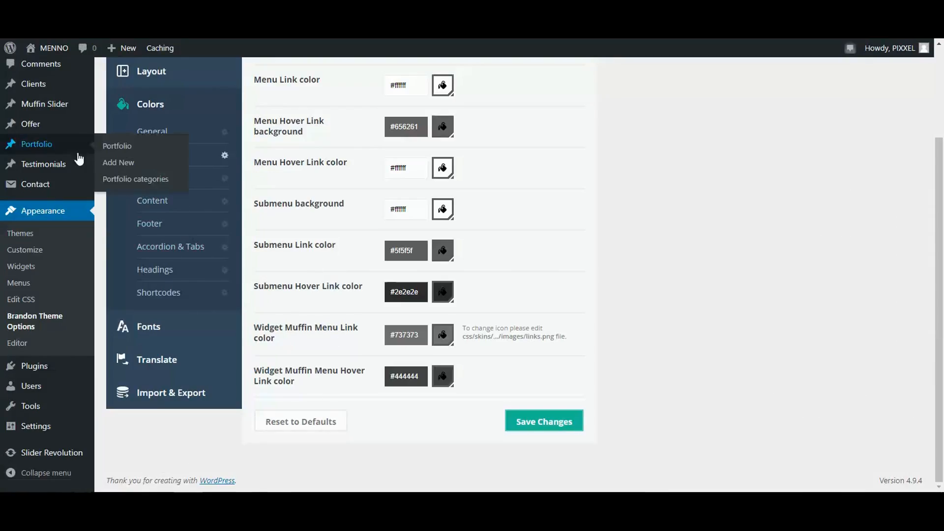
Step: Set the header Social Icon background to grey #7a7a7a and save
left_click(216, 179)
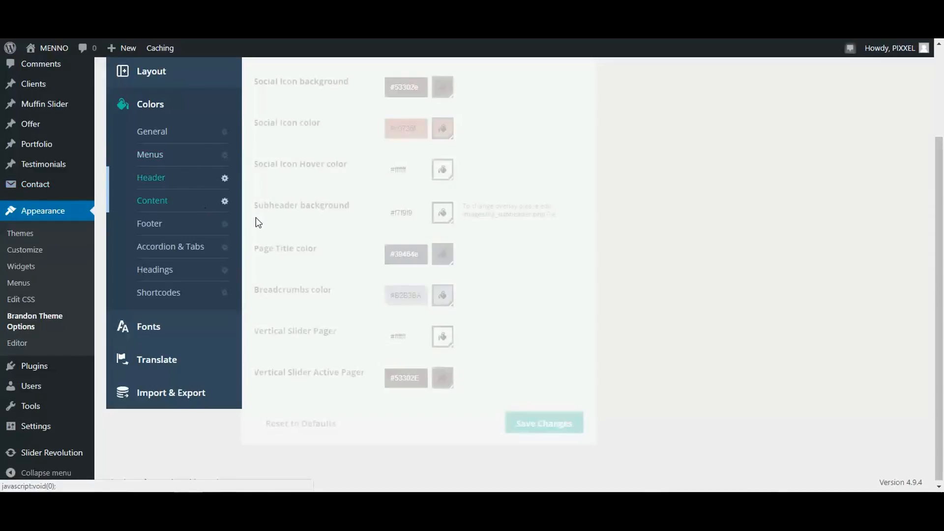
scroll(708, 206, "up", 1)
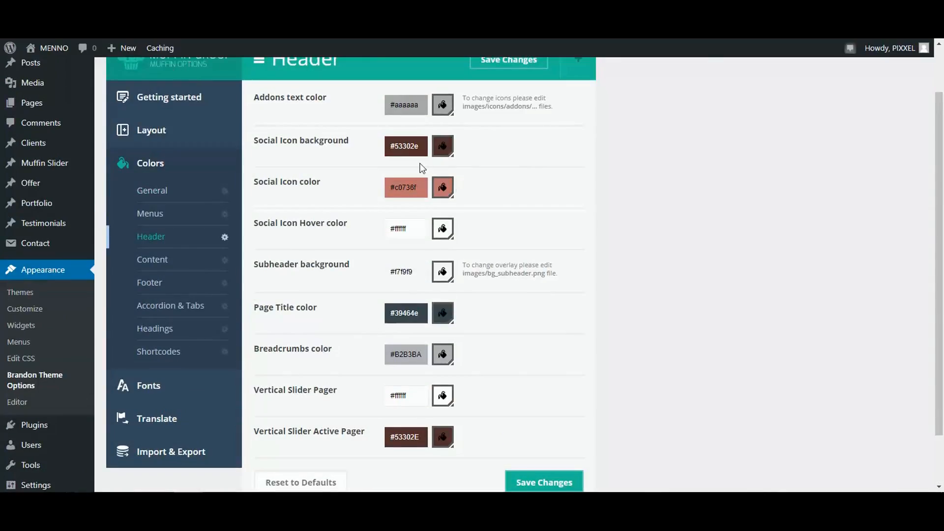
scroll(421, 168, "up", 1)
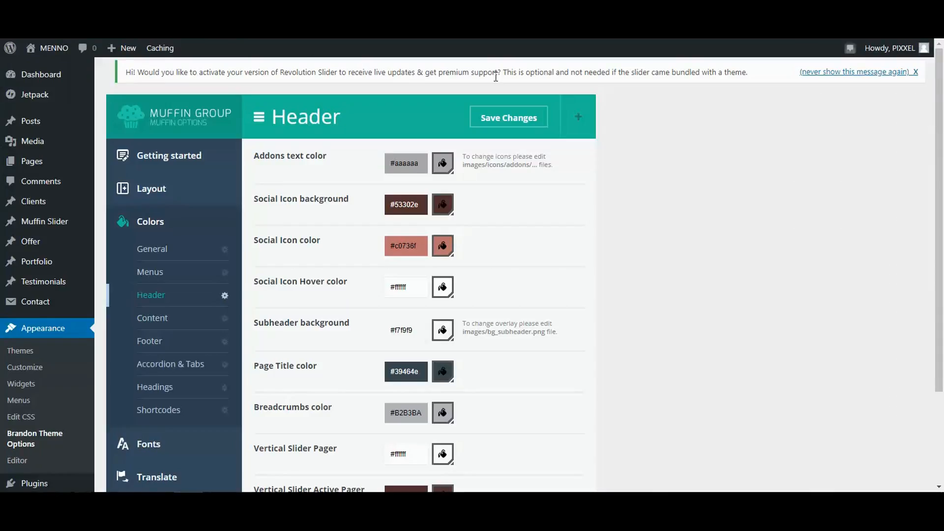
left_click(443, 166)
left_click(442, 206)
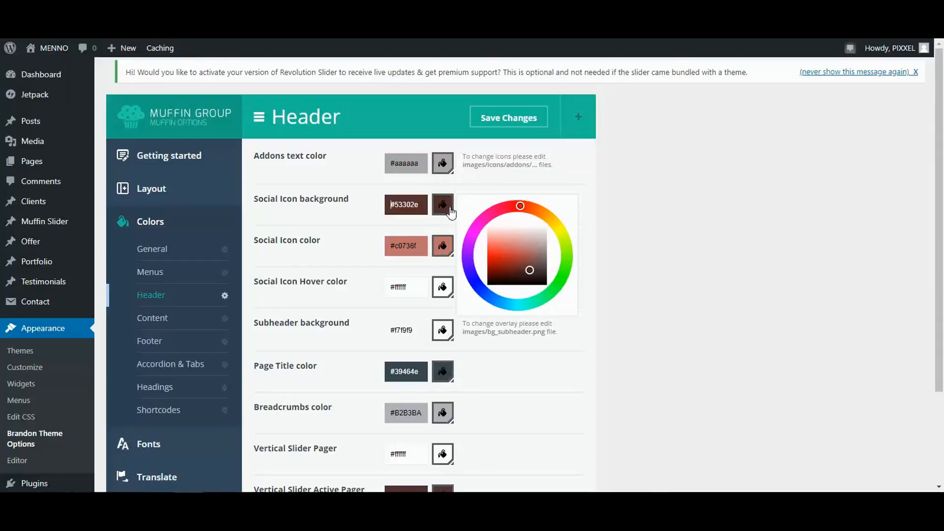
left_click(529, 270)
left_click_drag(529, 271, 550, 256)
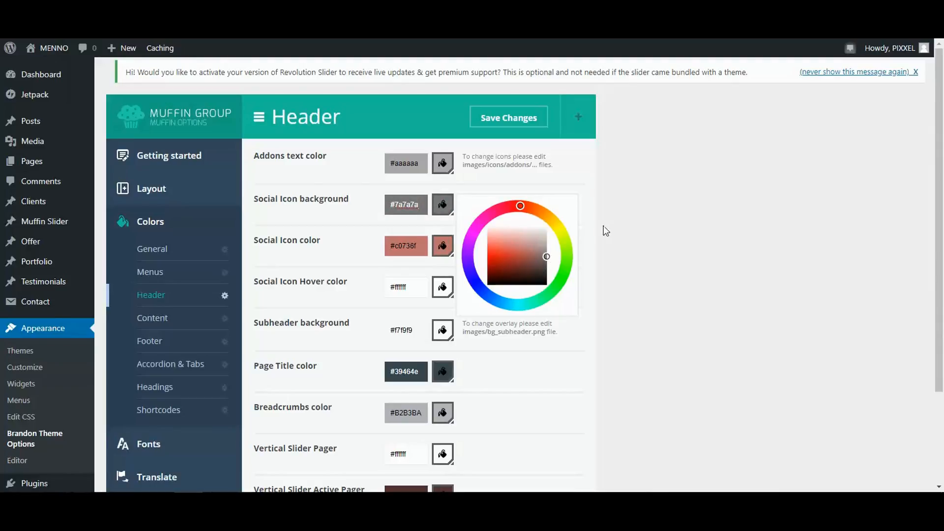
left_click(488, 117)
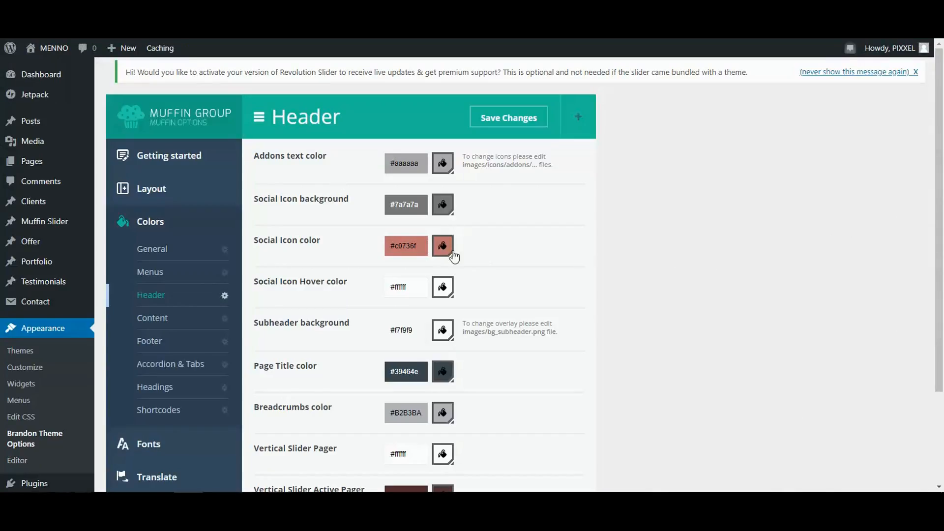
Step: Keep the social icons white, make their hover colour red #d42121, save, and reload the site
left_click(443, 252)
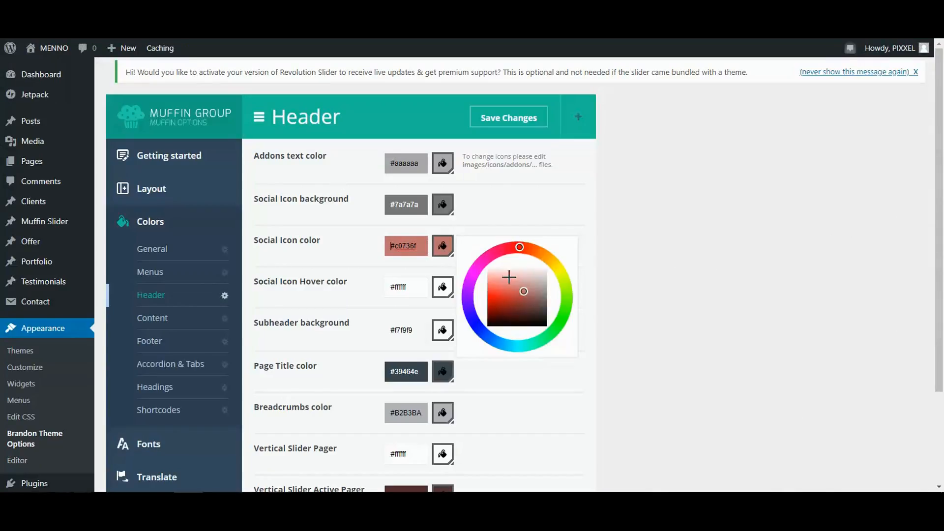
left_click(519, 282)
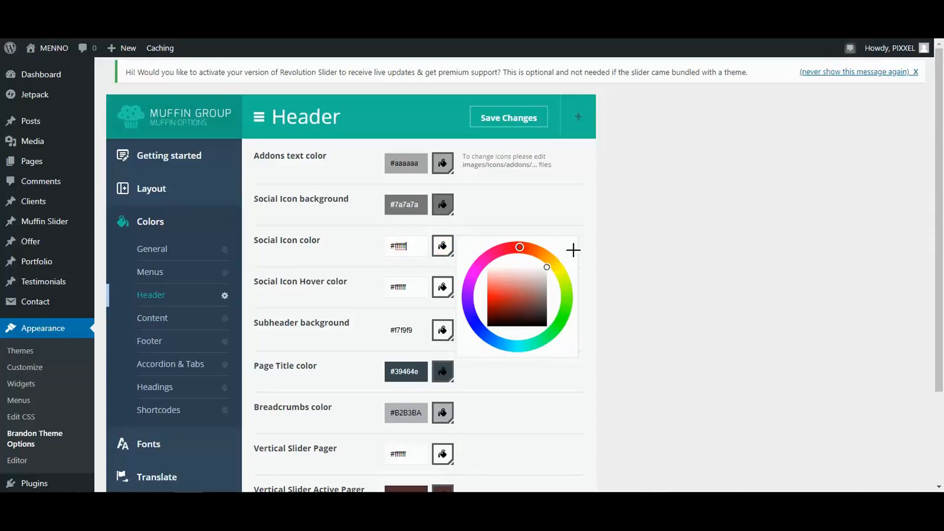
left_click(711, 236)
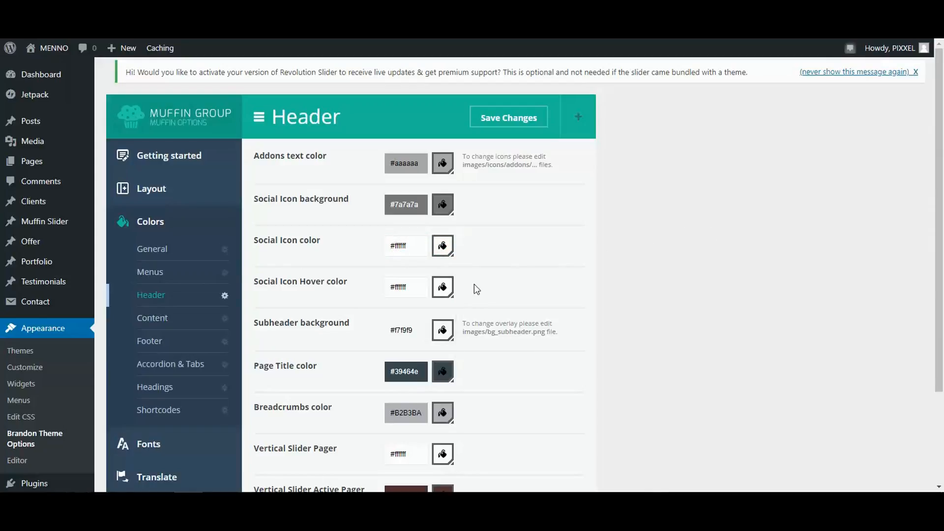
left_click(443, 287)
left_click(503, 338)
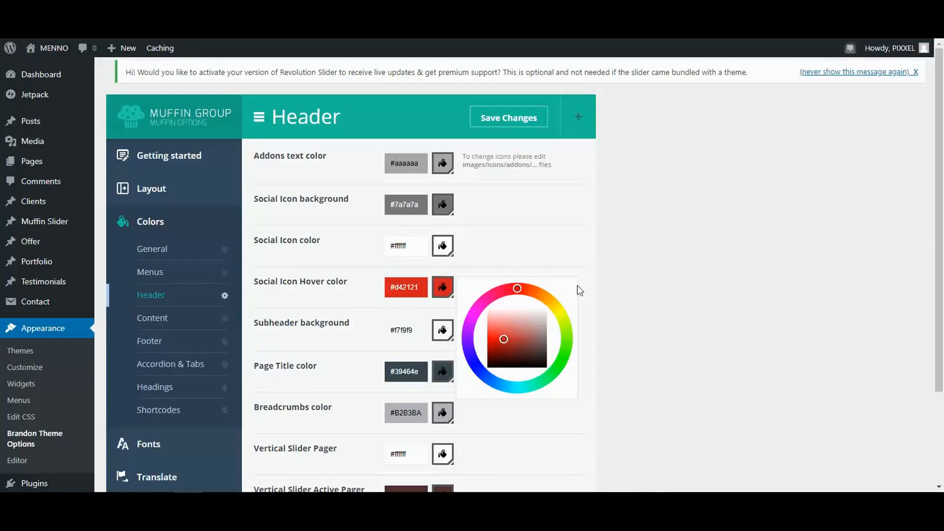
left_click(509, 118)
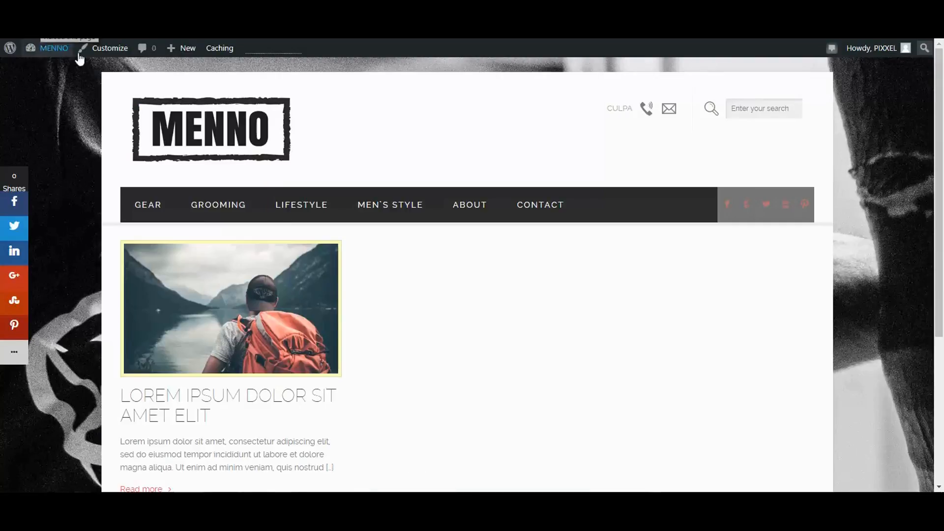
key("F5")
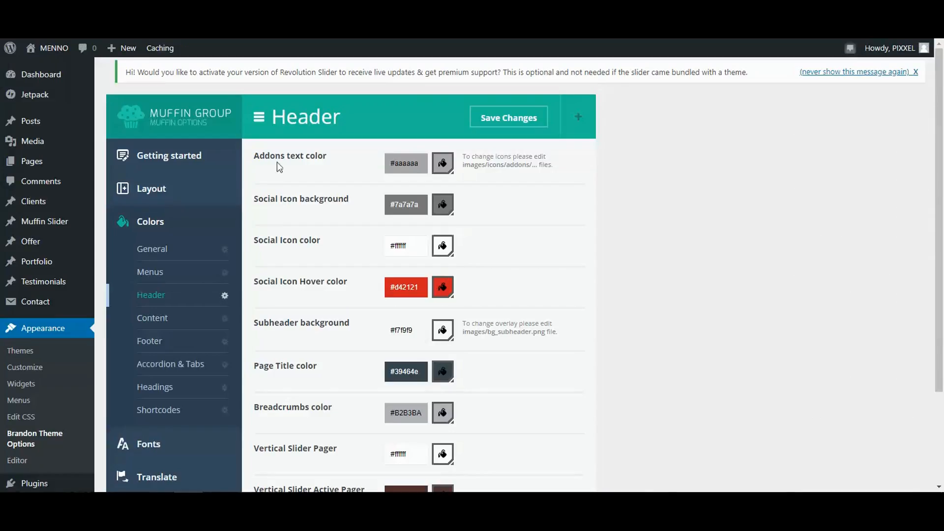
scroll(743, 311, "down", 1)
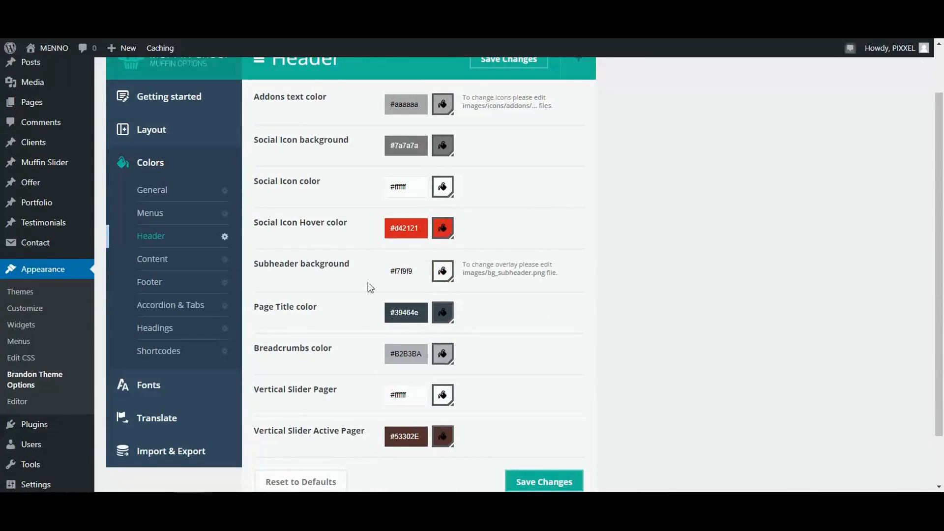
scroll(326, 287, "down", 1)
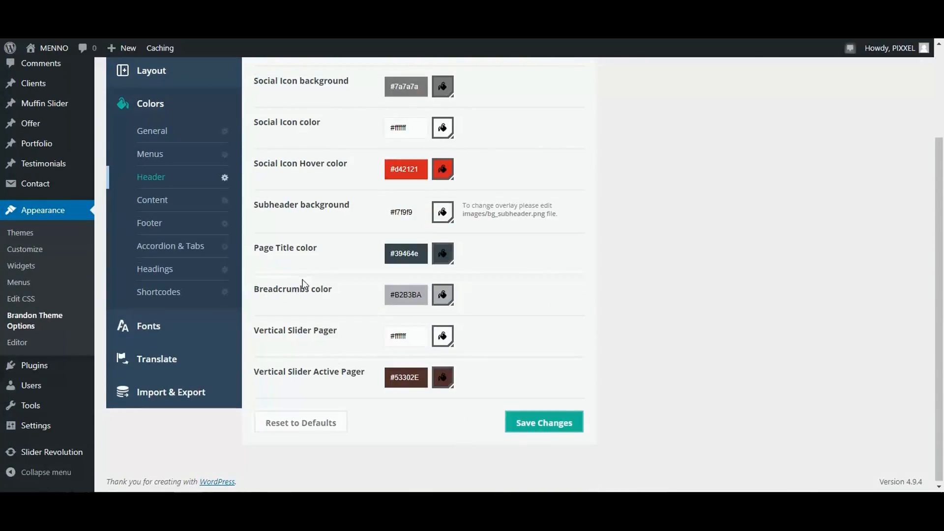
scroll(552, 432, "down", 1)
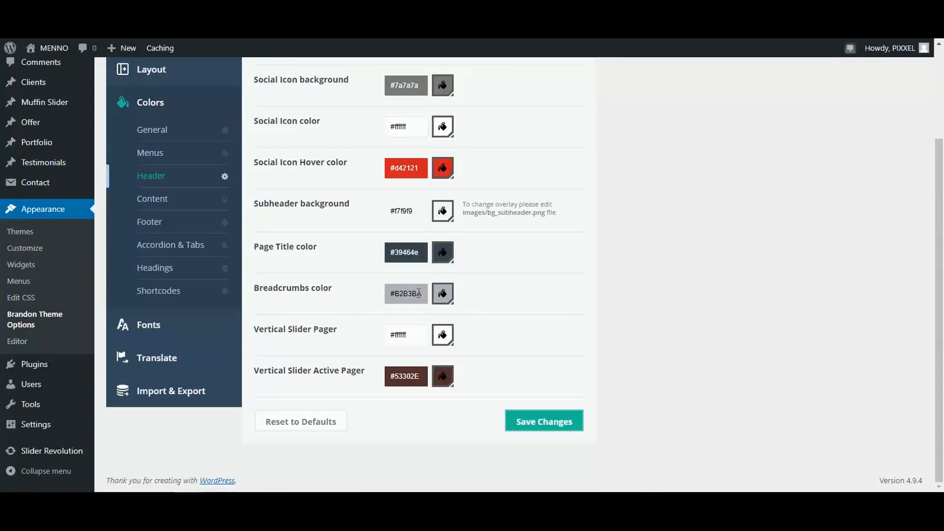
Step: Set the Breadcrumbs and Active Pager colours to #2e2e2e and save the header colours
left_click_drag(422, 295, 399, 298)
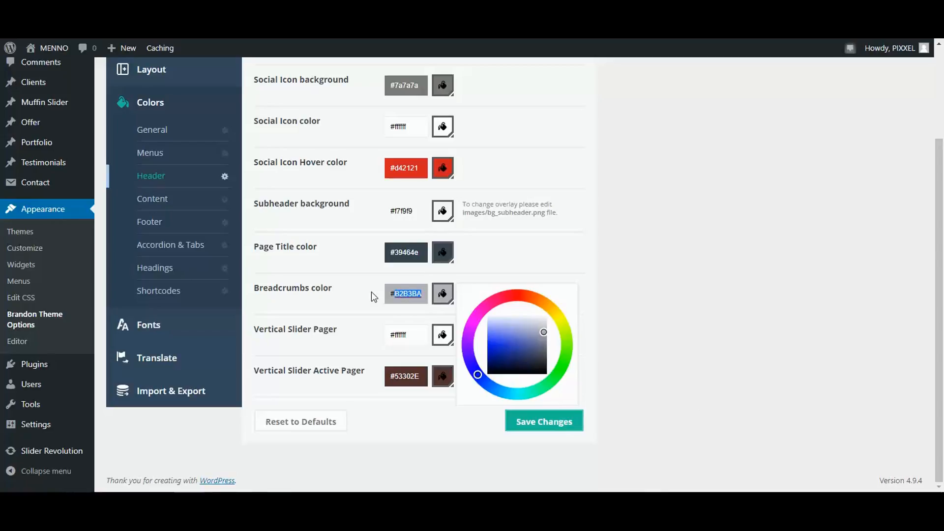
type("2e2e2e")
left_click(706, 293)
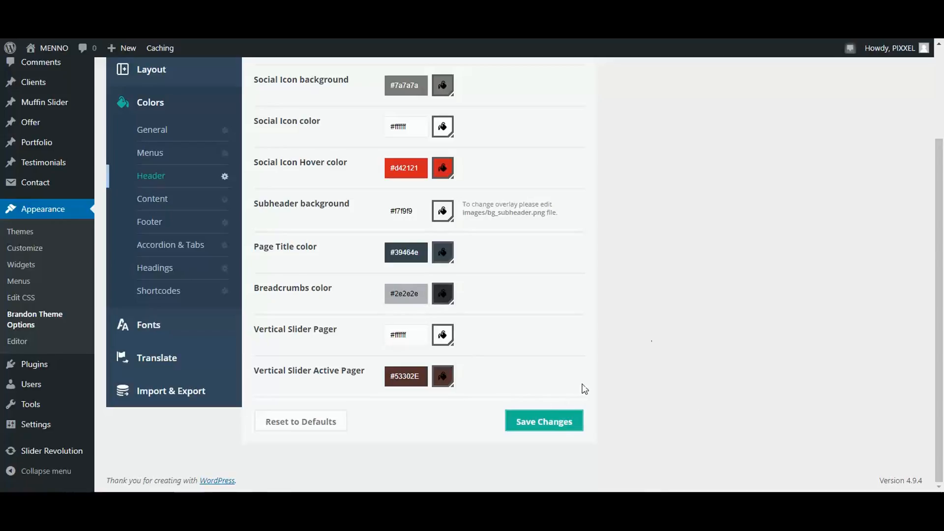
left_click(441, 380)
left_click_drag(422, 376, 399, 378)
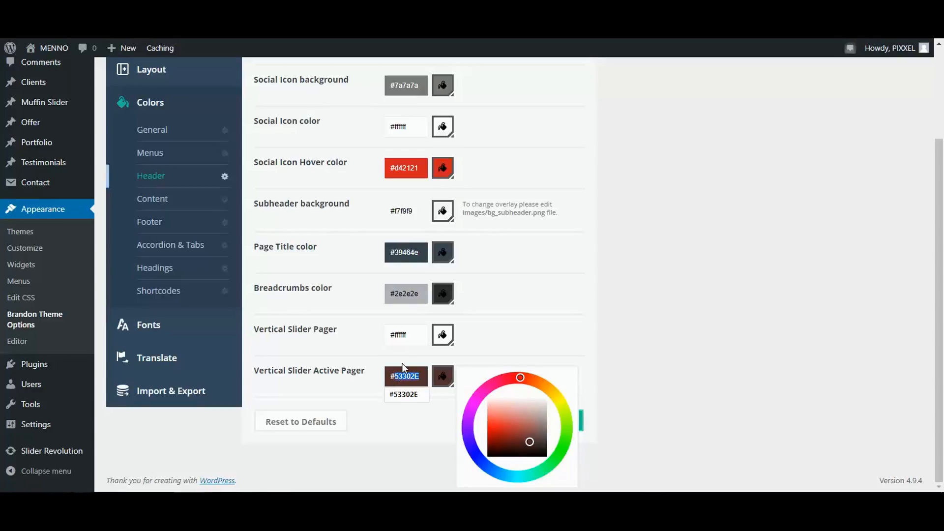
type("2e2e2e")
left_click(760, 290)
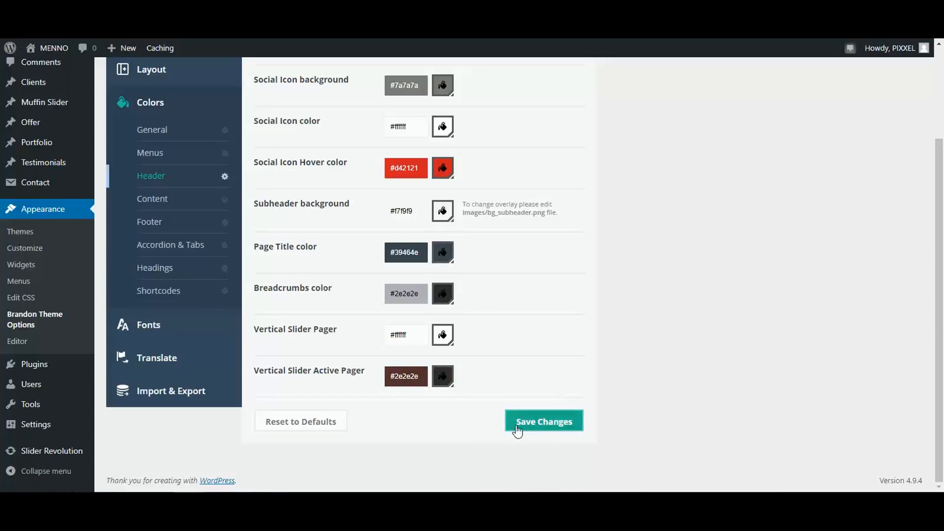
left_click(538, 426)
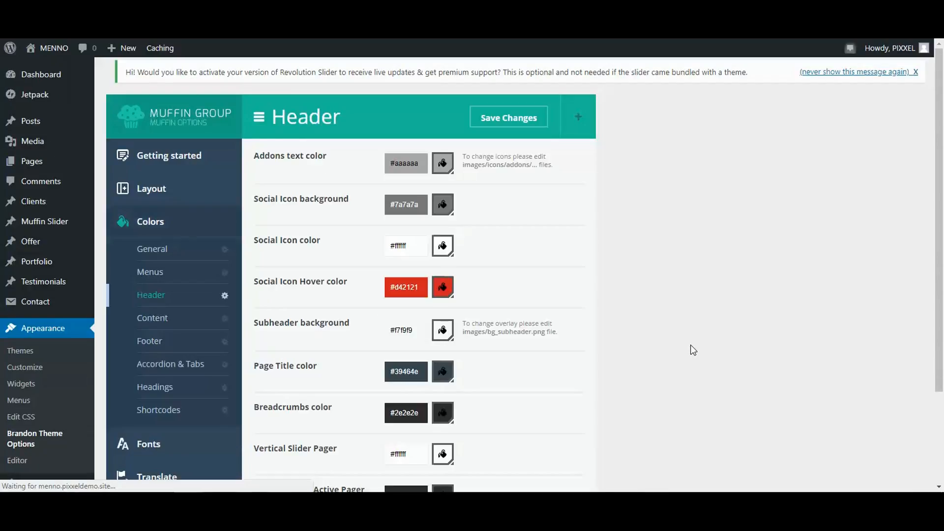
scroll(492, 388, "down", 3)
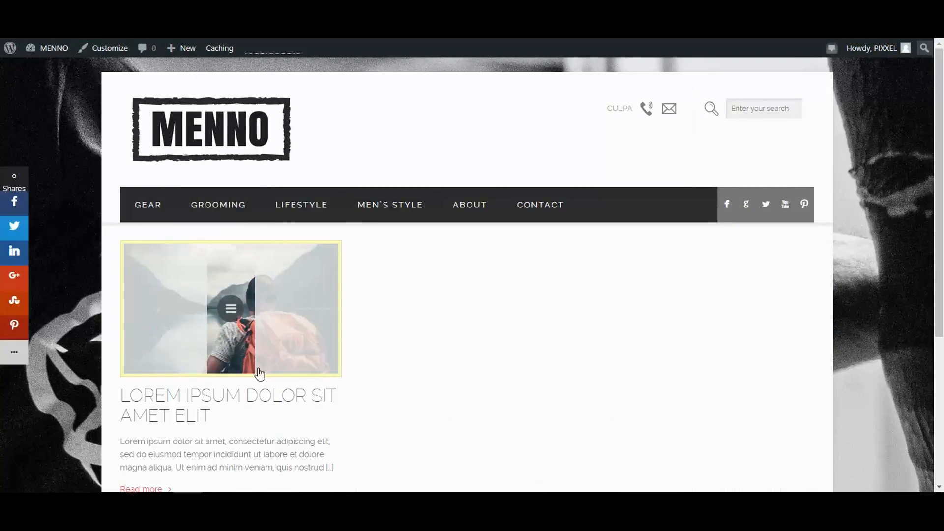
left_click(229, 396)
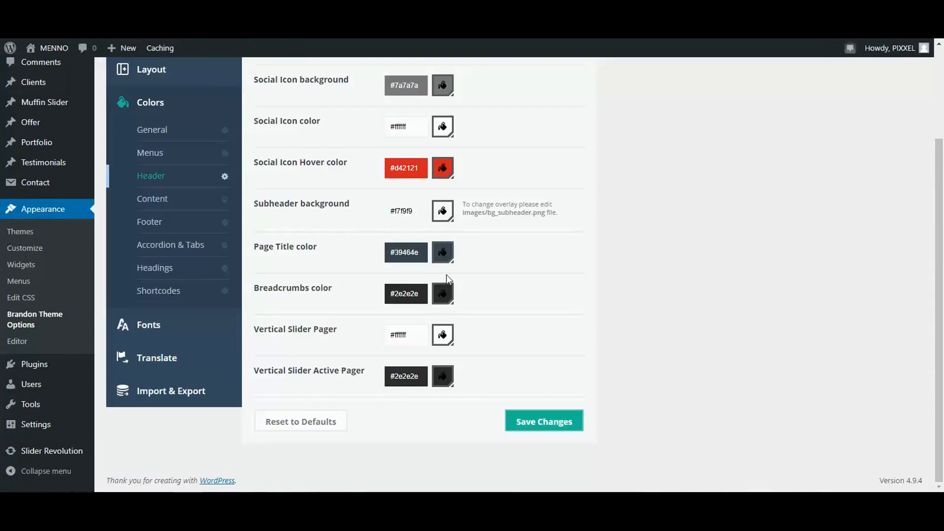
scroll(211, 256, "up", 1)
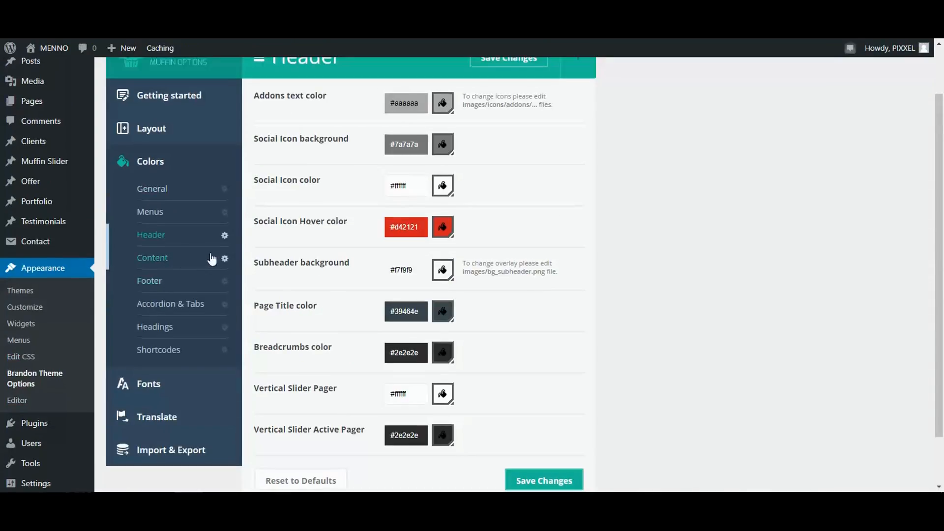
left_click(153, 258)
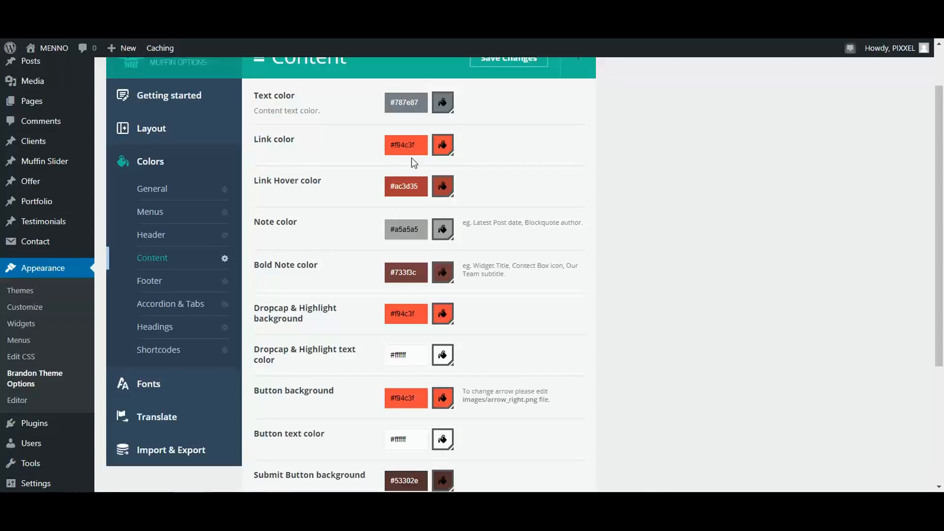
left_click(449, 153)
left_click_drag(497, 185, 499, 200)
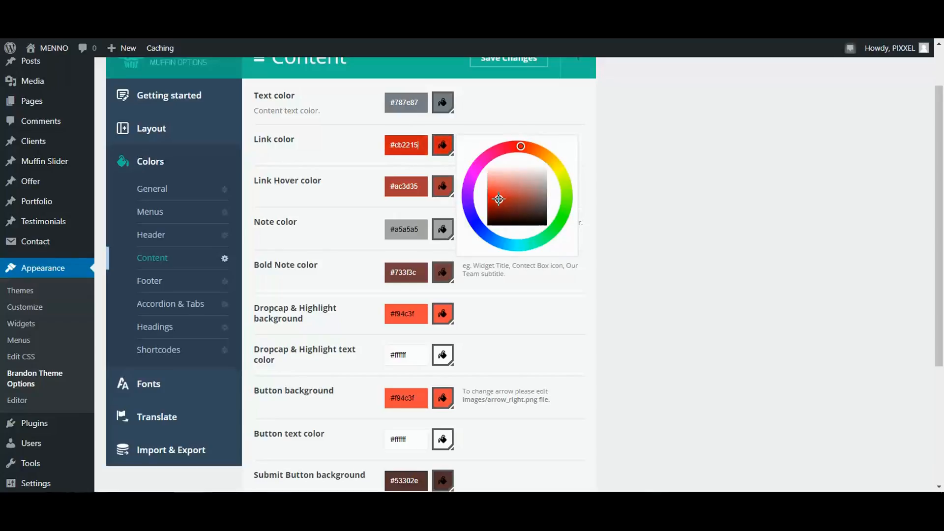
left_click(772, 192)
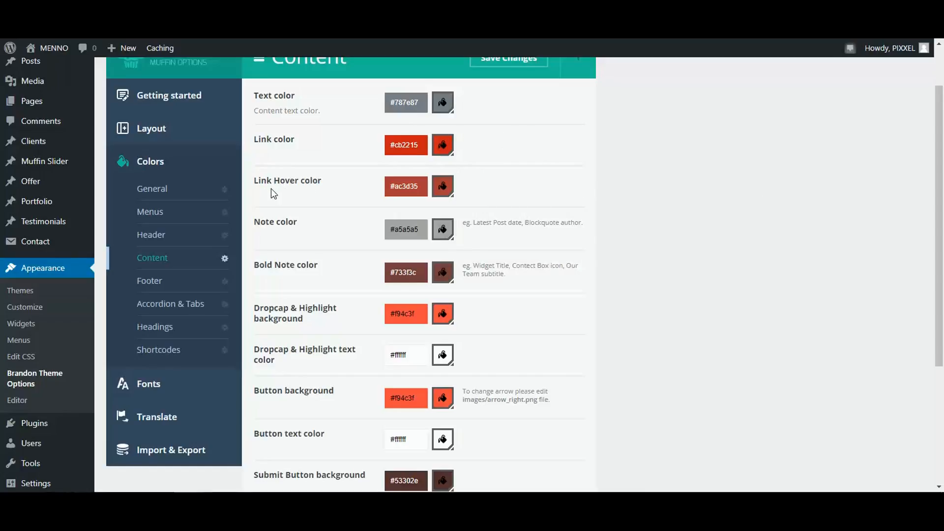
scroll(737, 263, "up", 2)
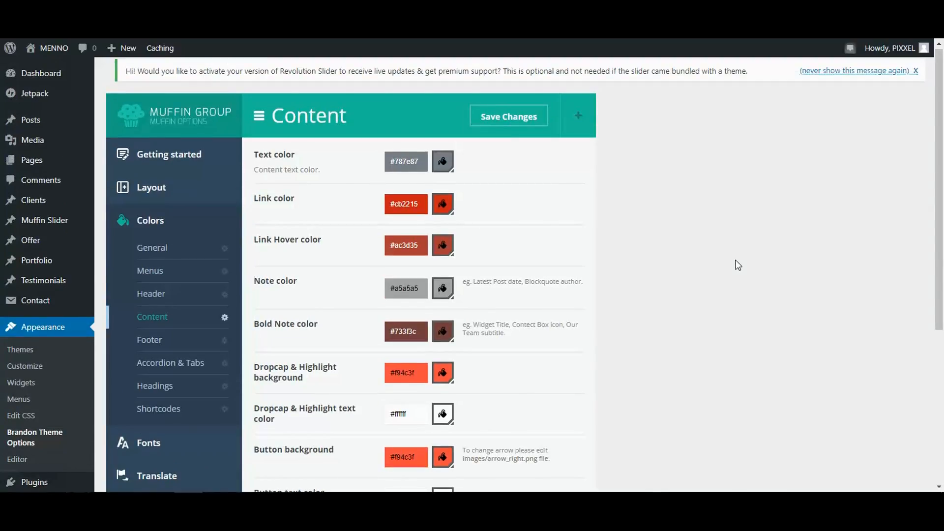
left_click(294, 7)
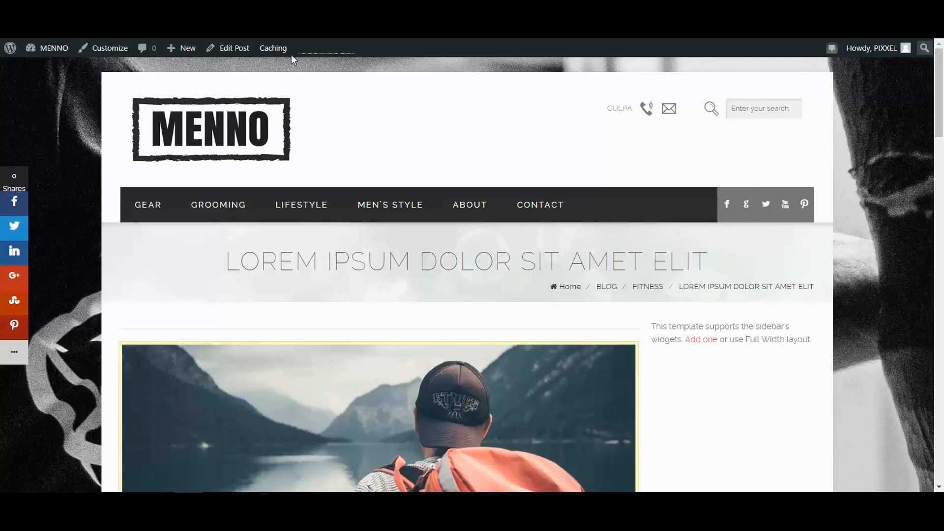
scroll(582, 232, "down", 10)
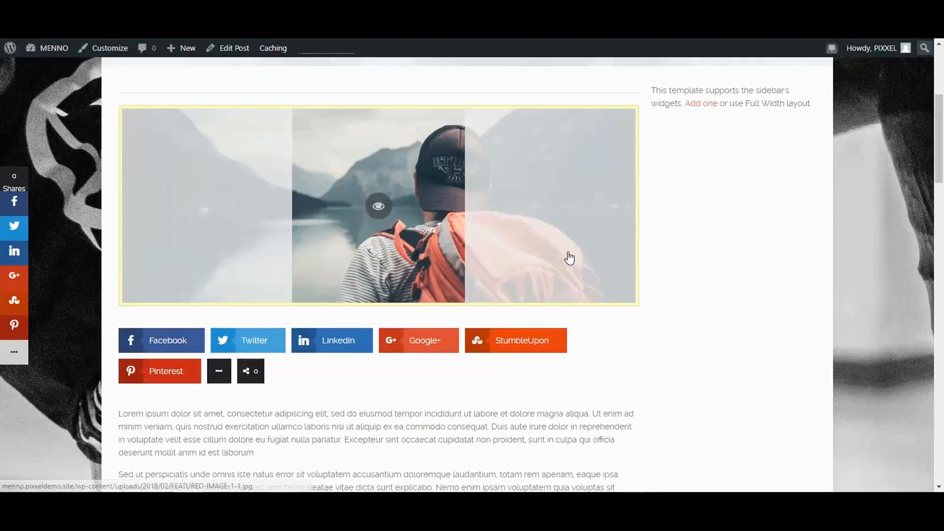
scroll(256, 242, "down", 1)
scroll(263, 245, "down", 6)
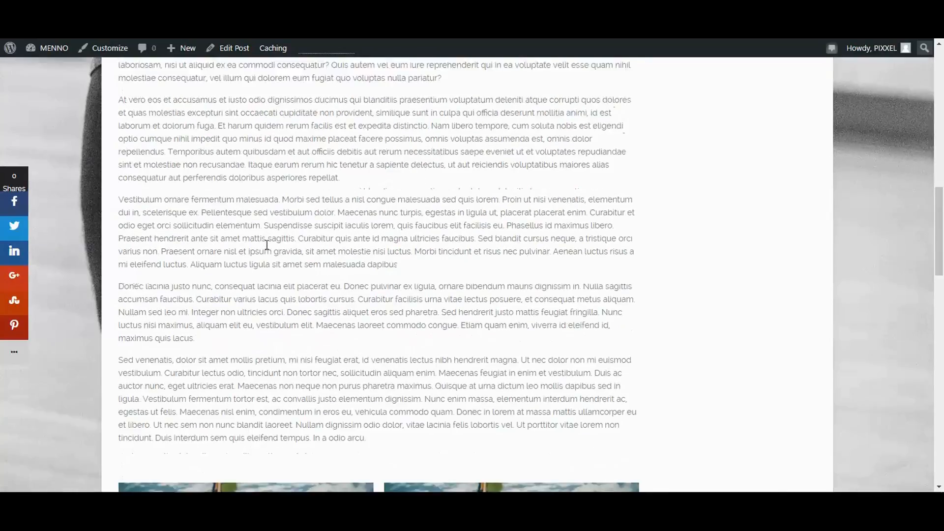
scroll(291, 257, "up", 9)
left_click(152, 8)
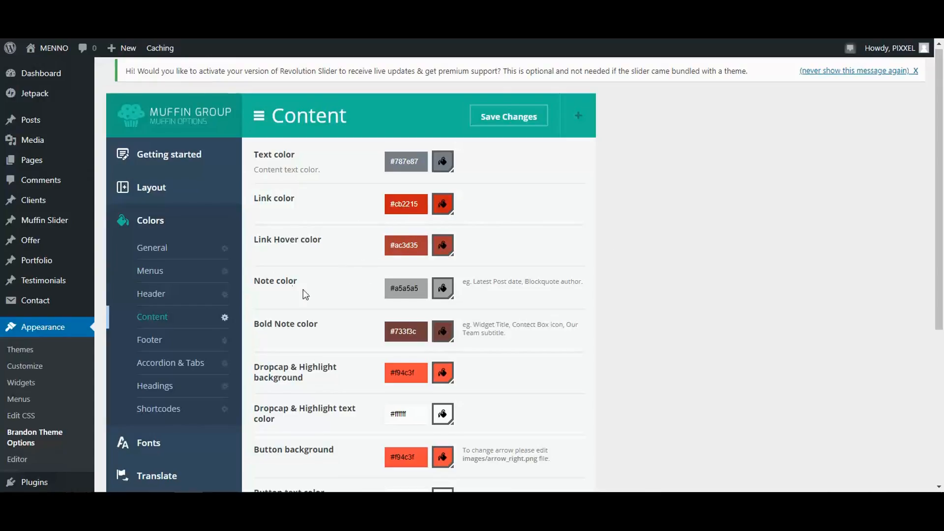
Step: Make the Content Photo border white and save the Content colours
scroll(304, 290, "down", 3)
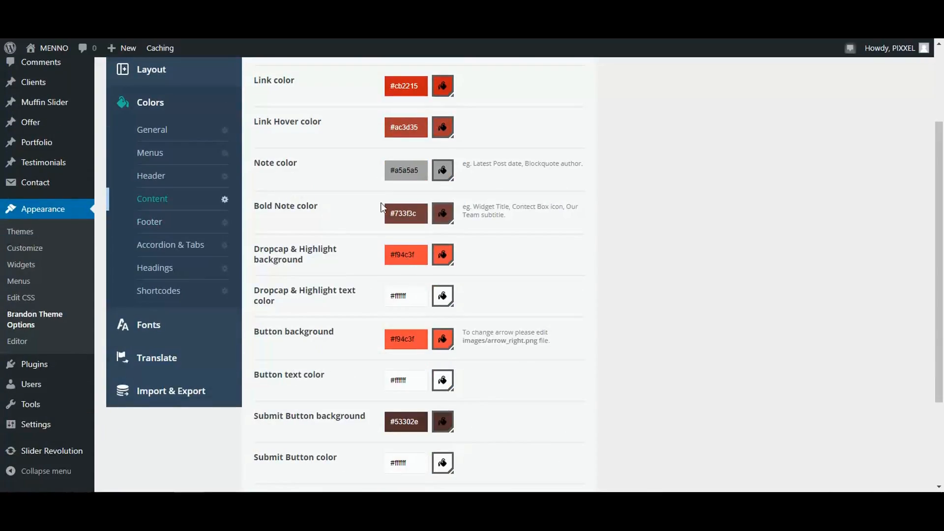
scroll(429, 213, "down", 3)
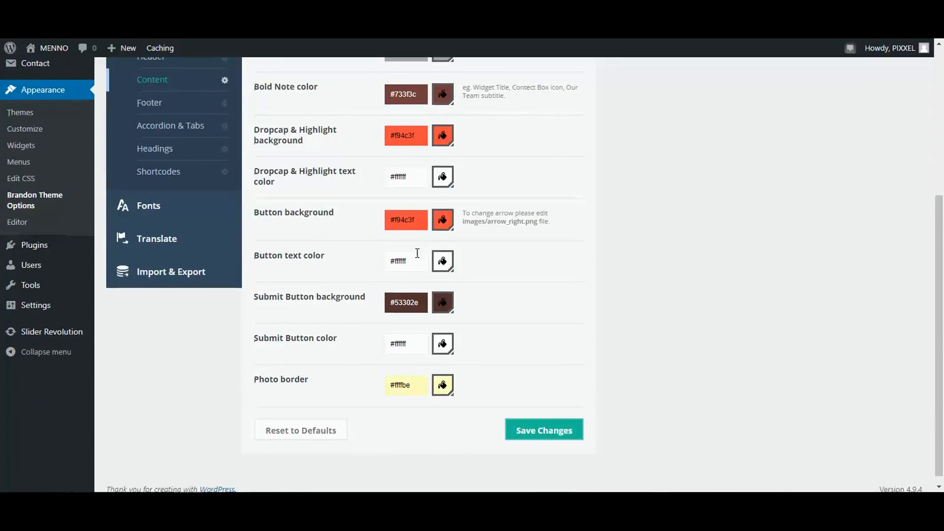
left_click(442, 376)
left_click_drag(485, 398, 556, 387)
left_click(756, 320)
left_click(559, 424)
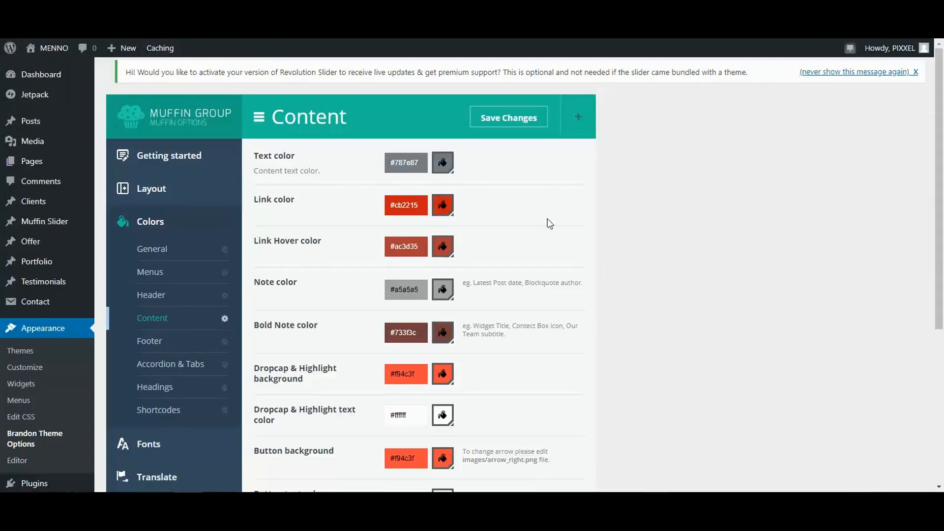
Step: Replace the Photo border hex with #2e2e2e, save it, and check the page
scroll(817, 275, "down", 5)
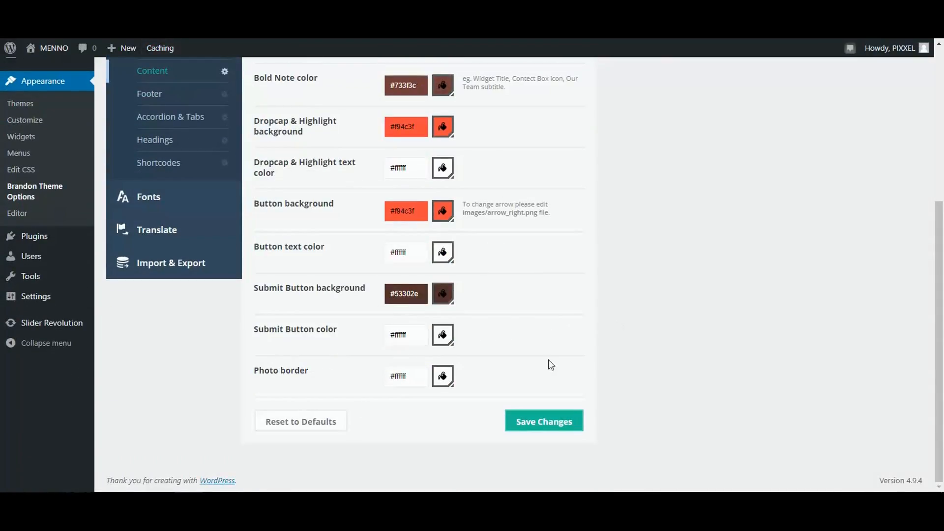
left_click(413, 376)
double_click(401, 376)
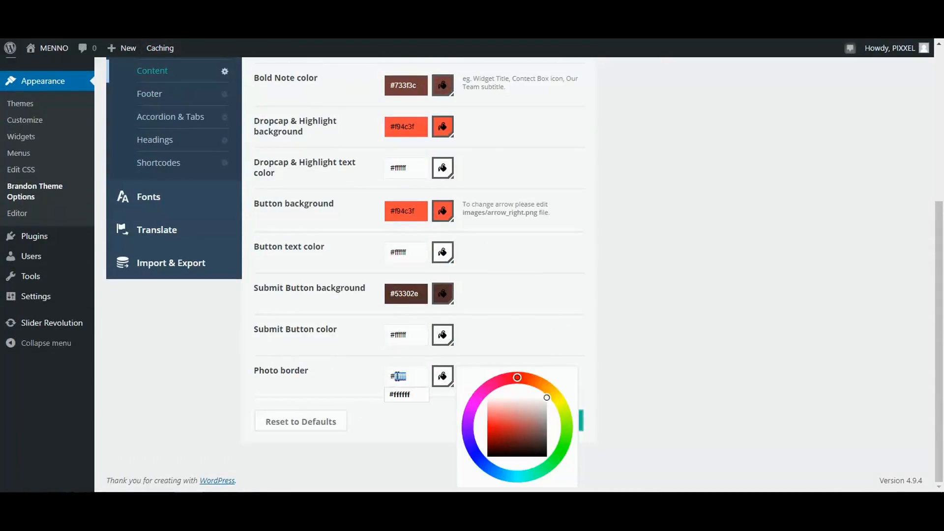
type("2e2e2e")
left_click(730, 242)
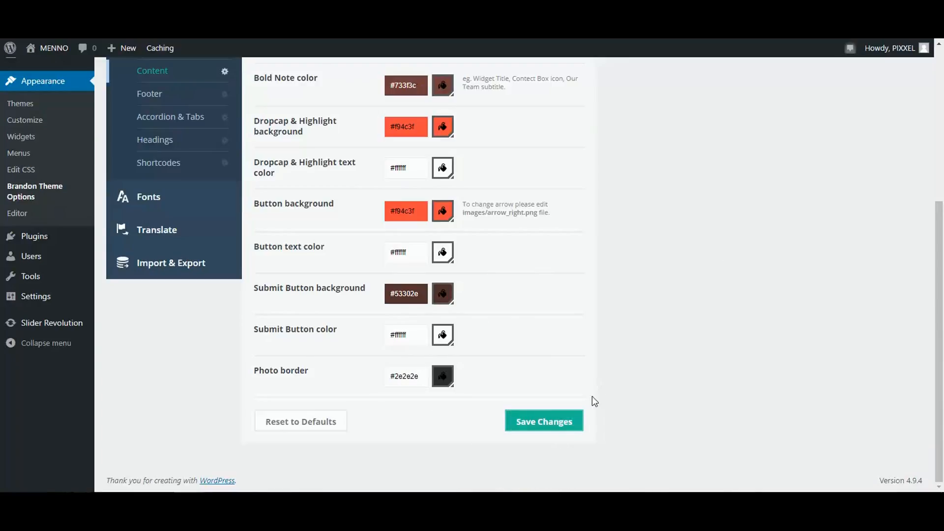
left_click(560, 423)
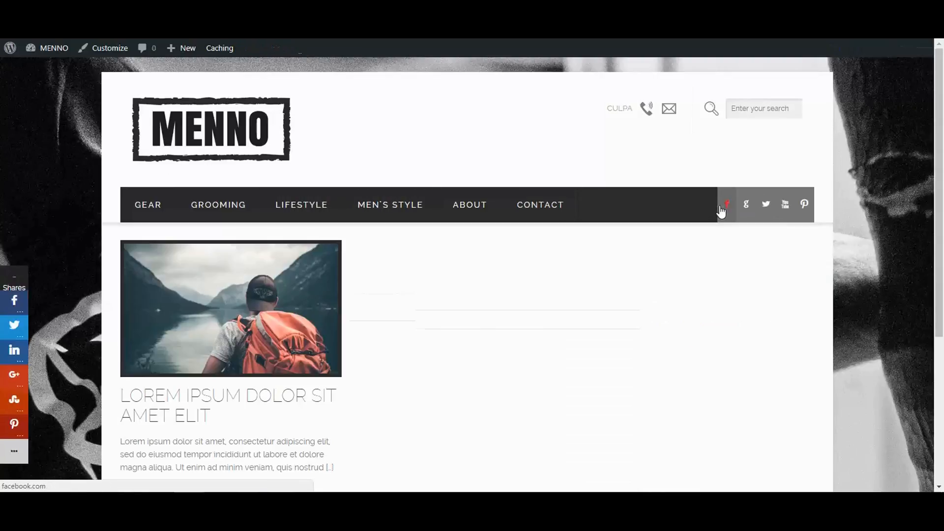
scroll(497, 288, "down", 3)
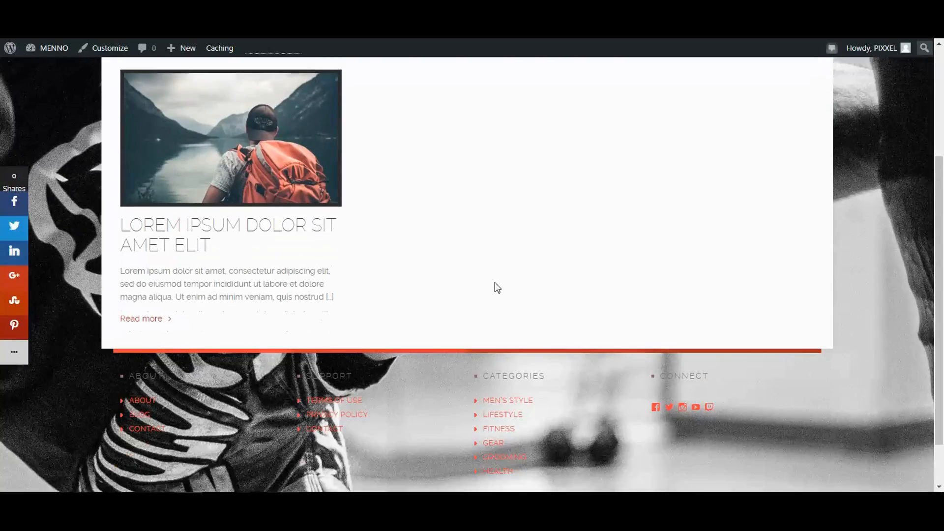
scroll(496, 287, "up", 3)
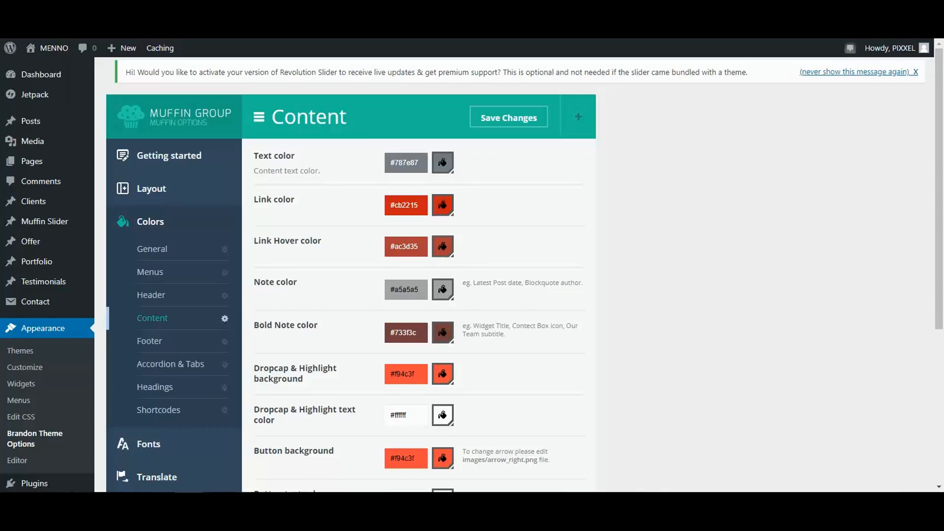
Step: Set the Submit Button background to #2e2e2e and save the Content colours
scroll(617, 302, "down", 5)
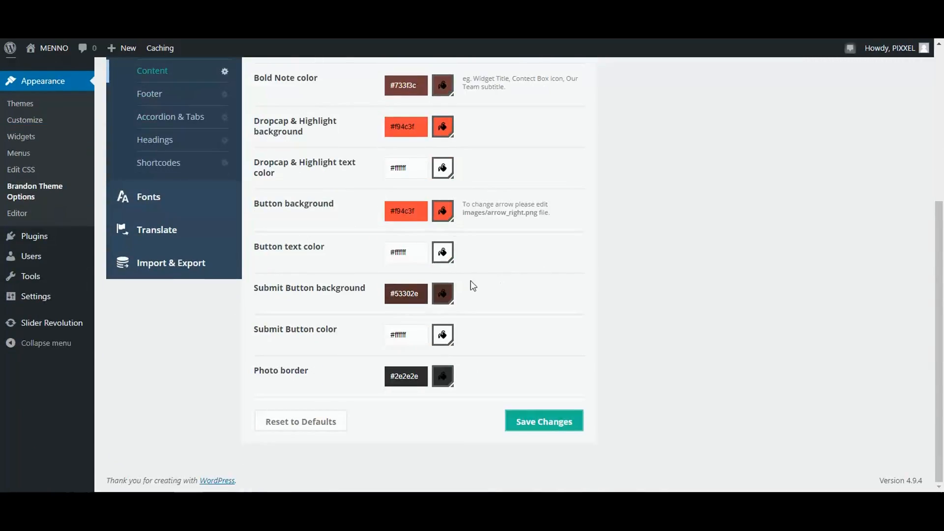
left_click(446, 298)
left_click_drag(419, 294, 399, 294)
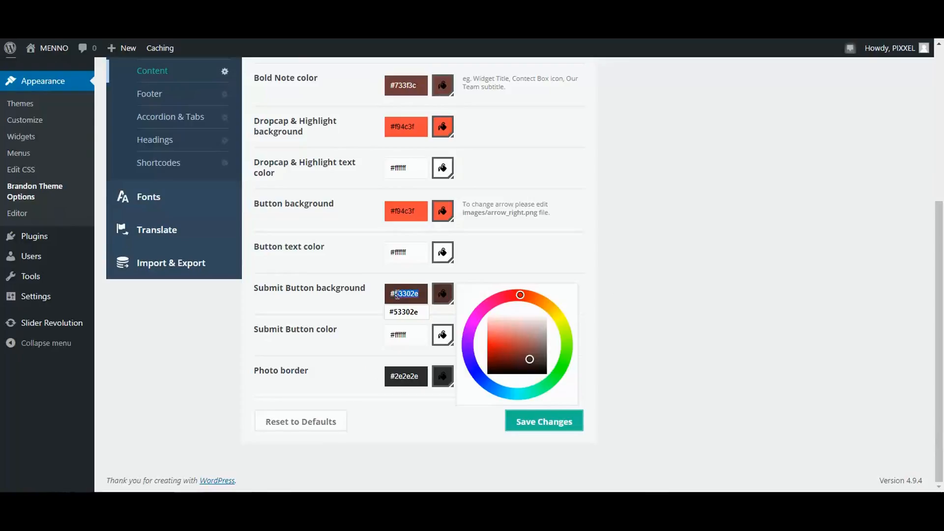
type("2e2e2e")
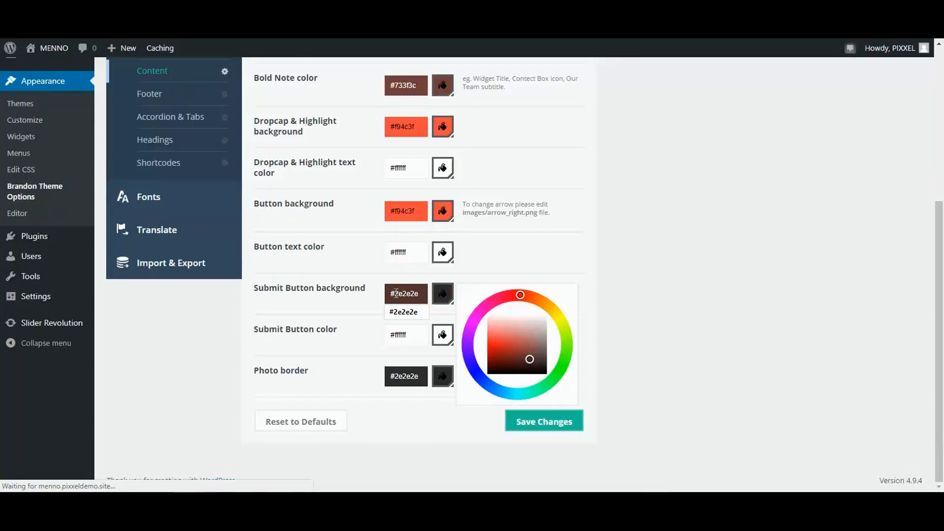
left_click(656, 268)
left_click(520, 416)
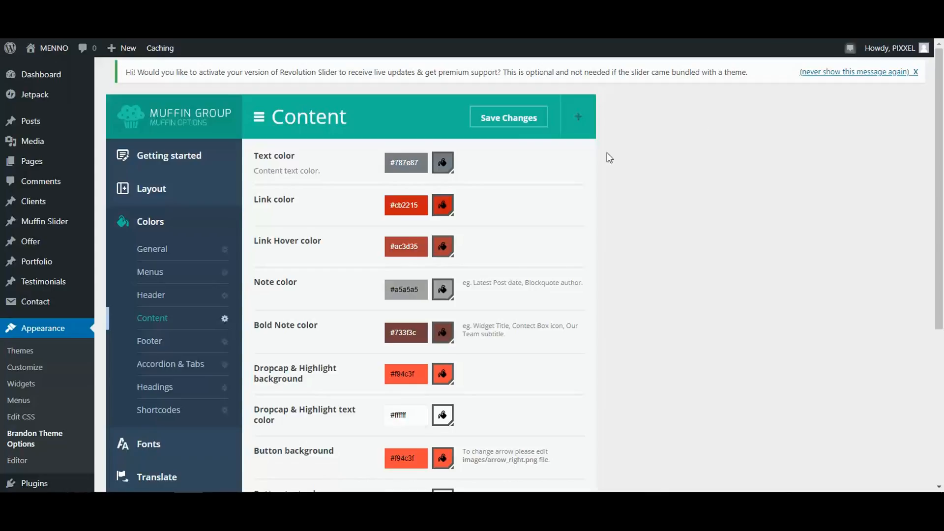
Step: Set Bold Note color to #5e5e5e and save again
left_click(417, 333)
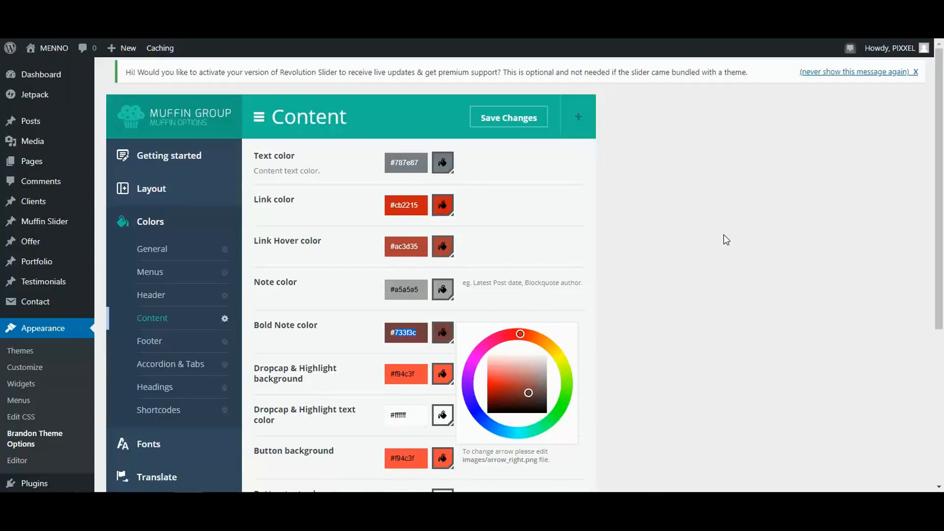
type("5e5e5e")
left_click(728, 229)
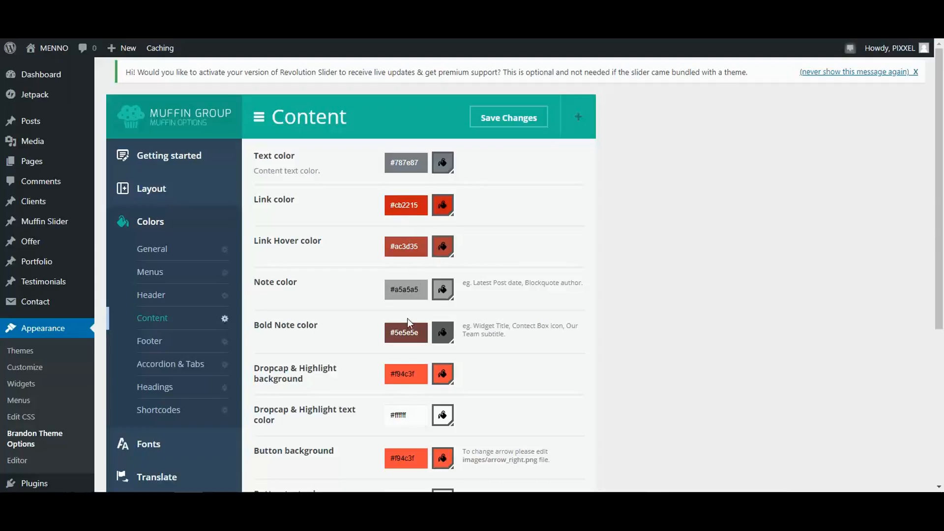
left_click(526, 127)
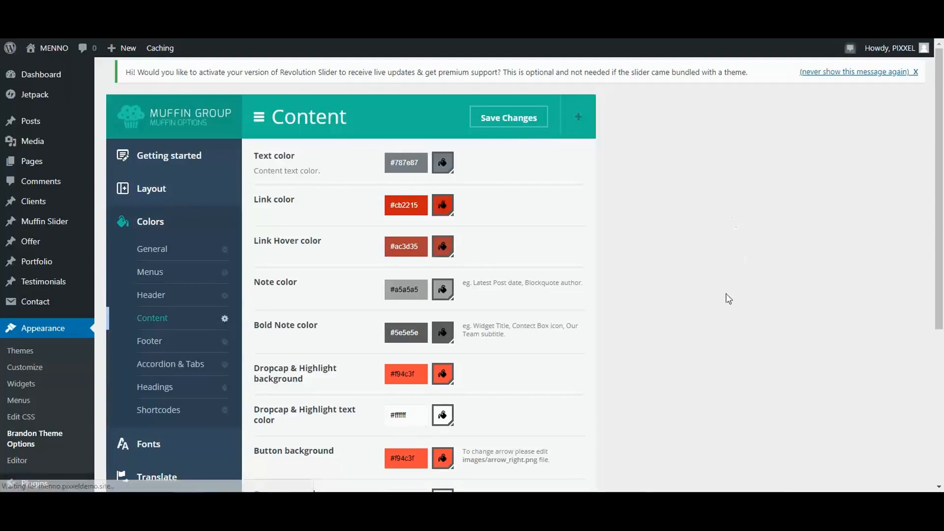
Step: In the Footer colour options, set Border Top to dark #2e2e2e
left_click(163, 340)
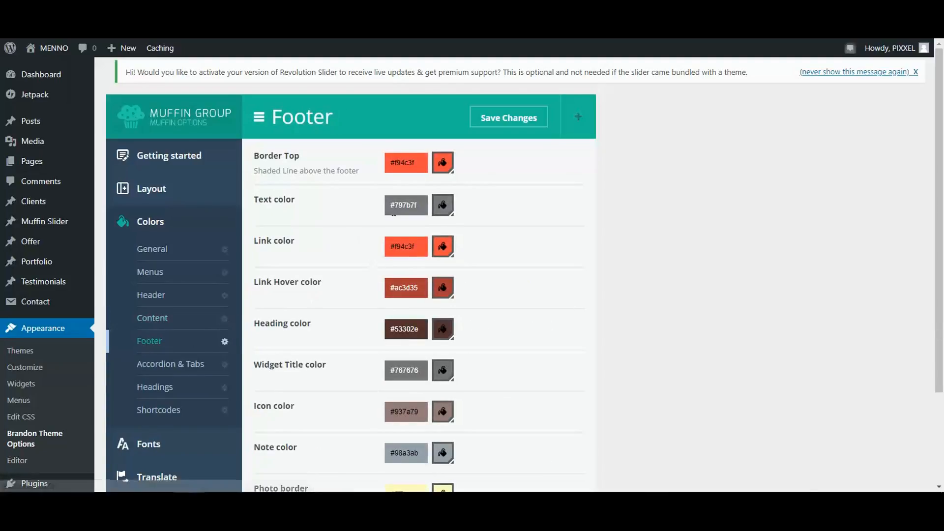
left_click(423, 161)
left_click_drag(423, 161, 391, 162)
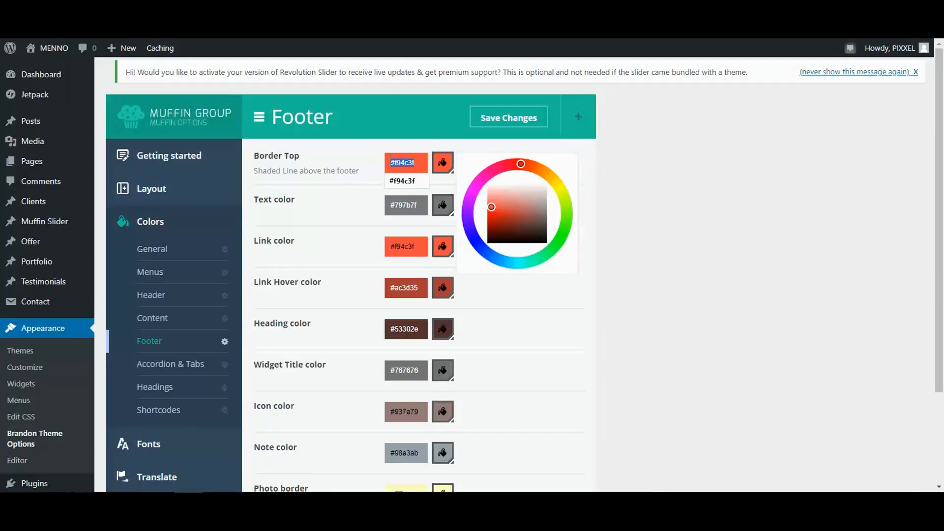
type("2")
left_click(654, 173)
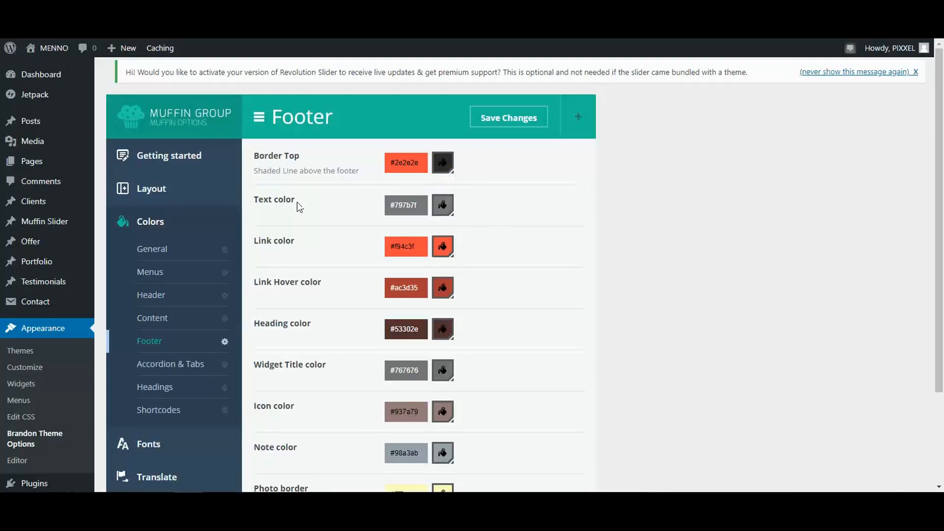
Step: Make the footer Text color white #ffffff and save the Footer colours
left_click(446, 209)
left_click_drag(545, 256, 545, 221)
left_click(730, 213)
left_click(506, 123)
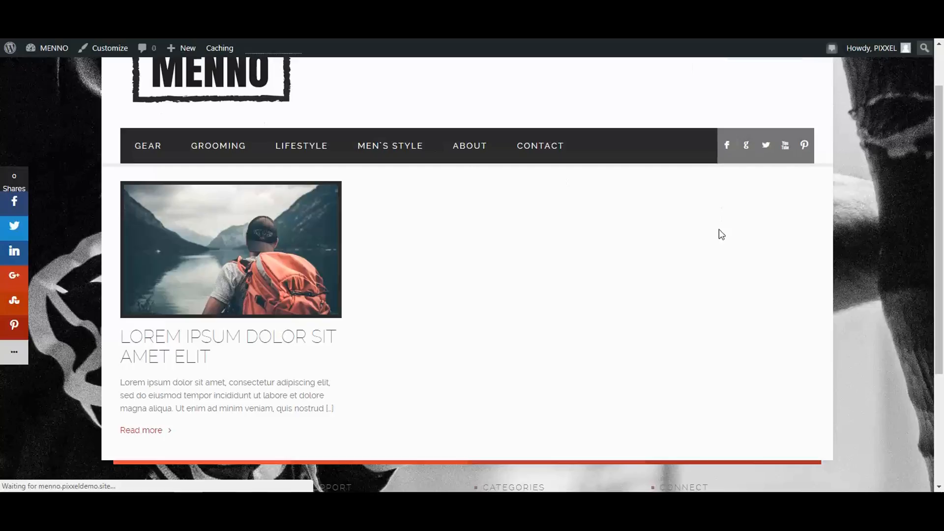
scroll(541, 278, "down", 3)
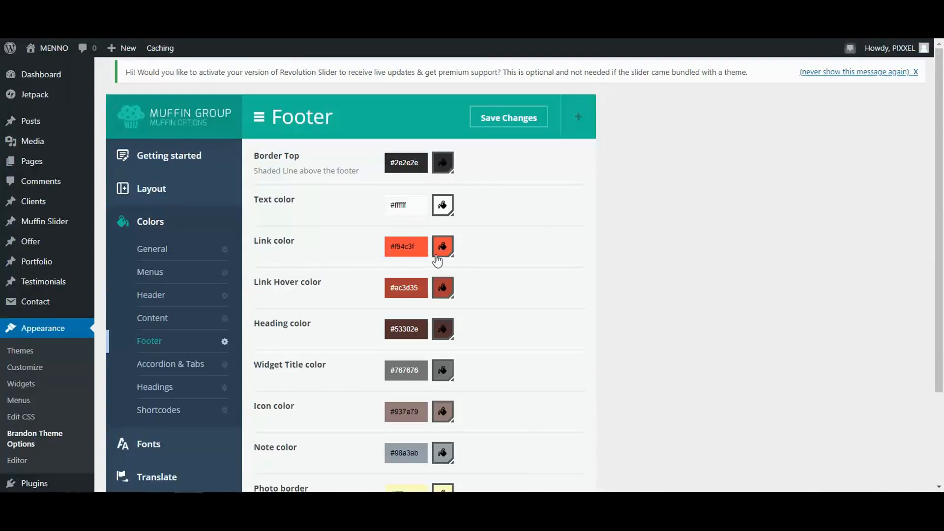
Step: Set the footer Link color to red #e62819 and Heading color to #2e2e2e
left_click(445, 255)
left_click(499, 297)
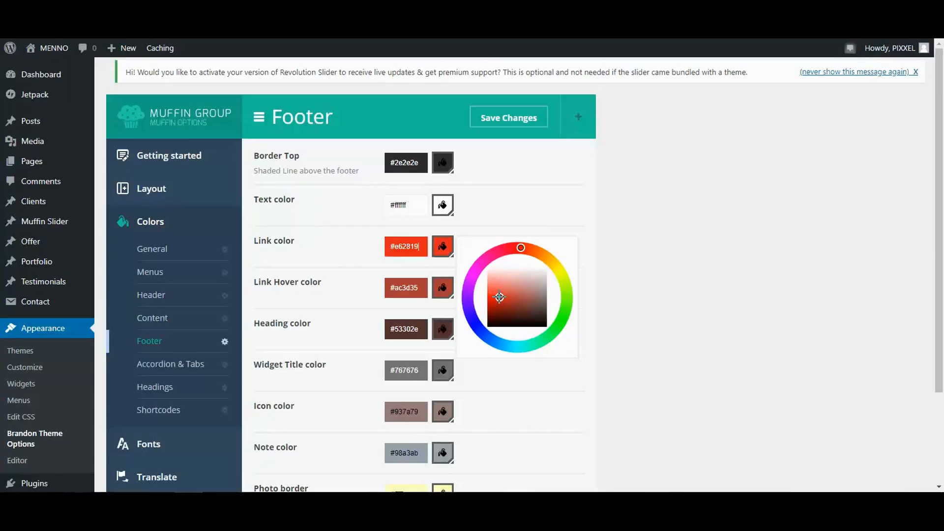
left_click(648, 227)
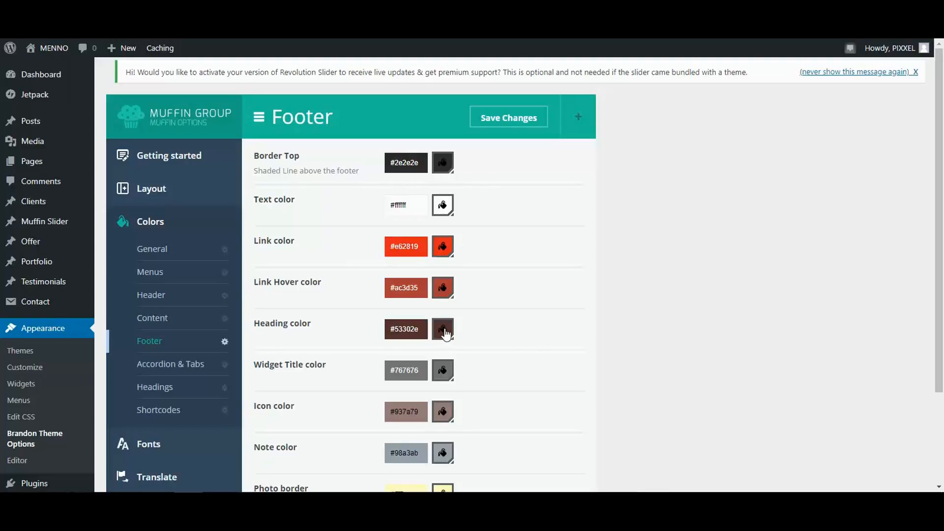
left_click(408, 329)
double_click(398, 328)
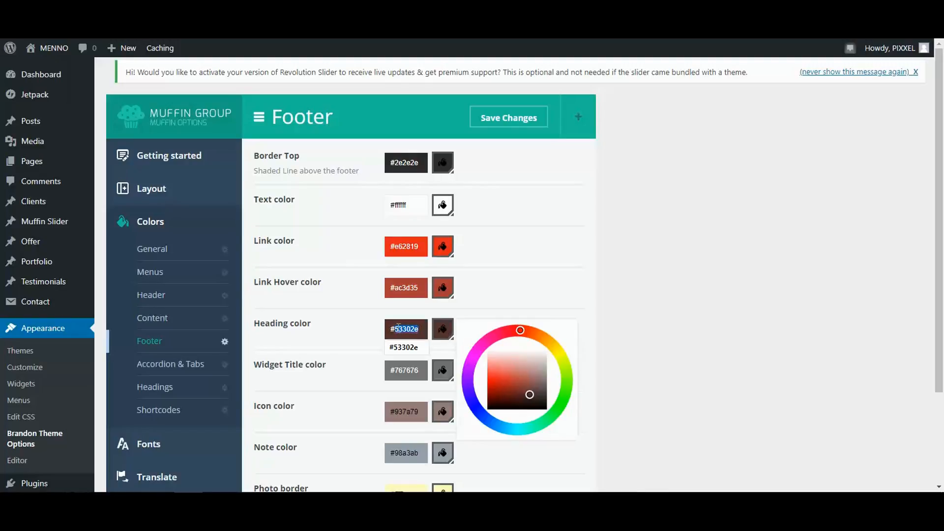
type("2e2e2e")
left_click(742, 294)
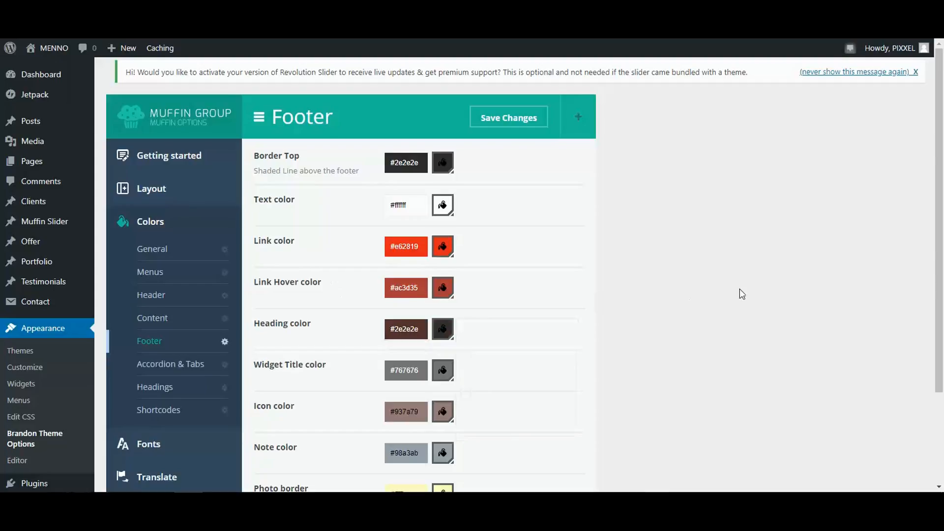
Step: Make the footer Photo border pure white, save, and reload the live site
scroll(441, 374, "down", 1)
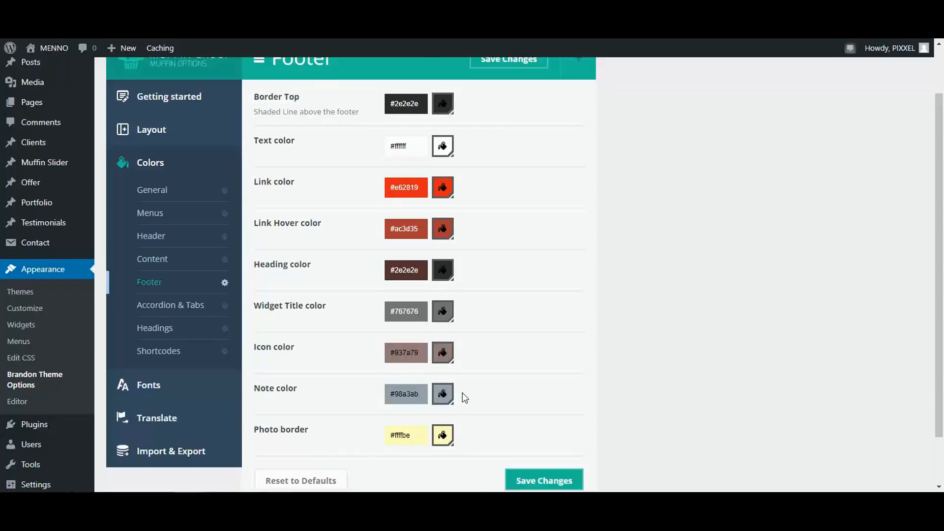
scroll(464, 397, "down", 1)
left_click(416, 376)
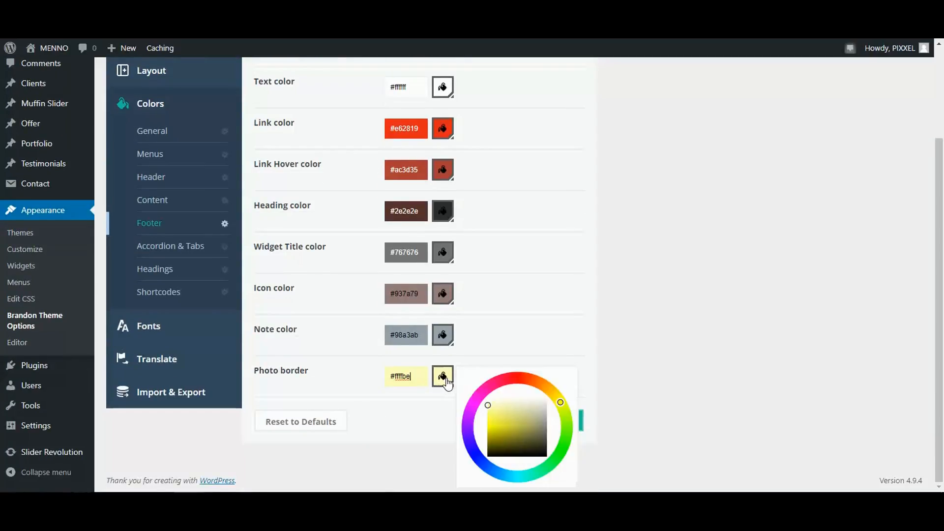
left_click_drag(489, 404, 552, 394)
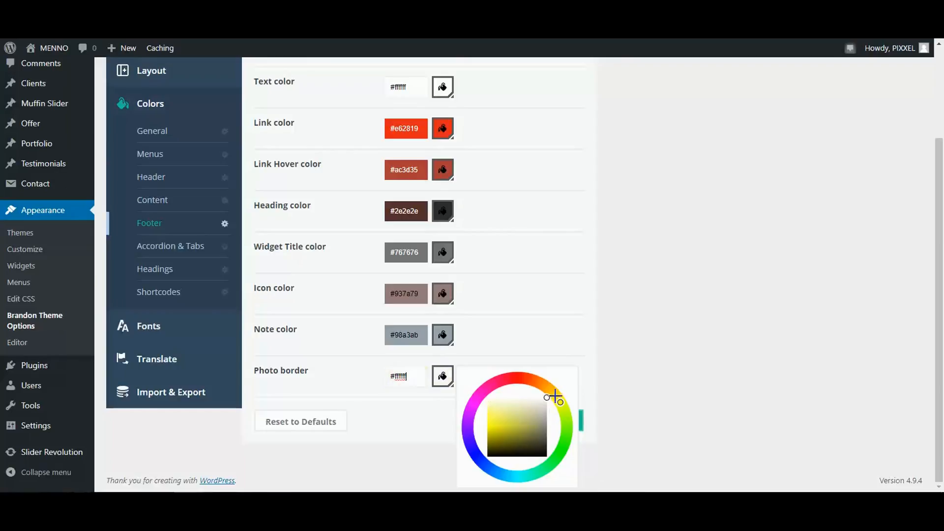
left_click(721, 328)
left_click(541, 426)
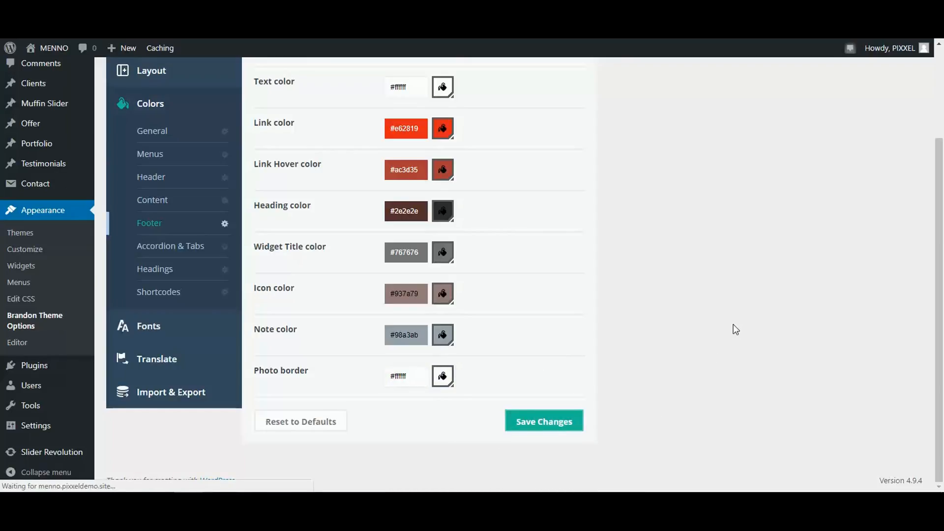
left_click(83, 10)
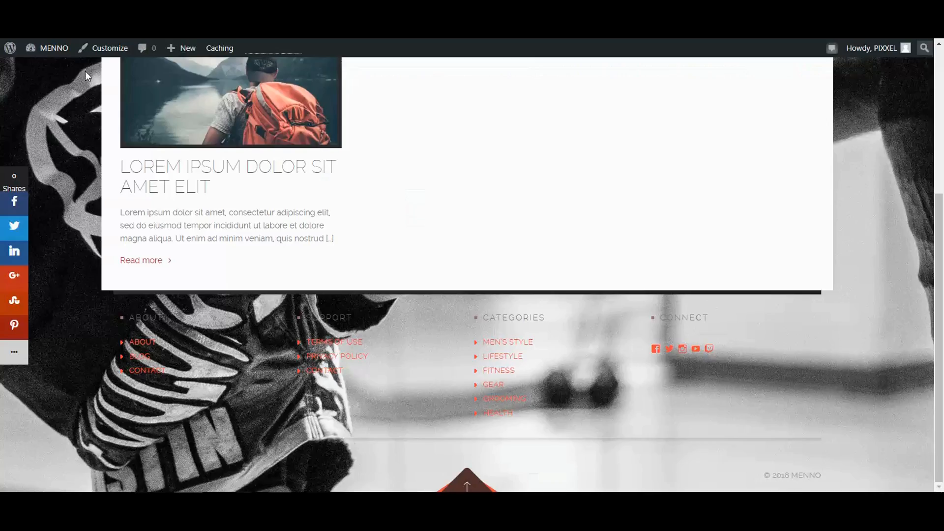
left_click(44, 28)
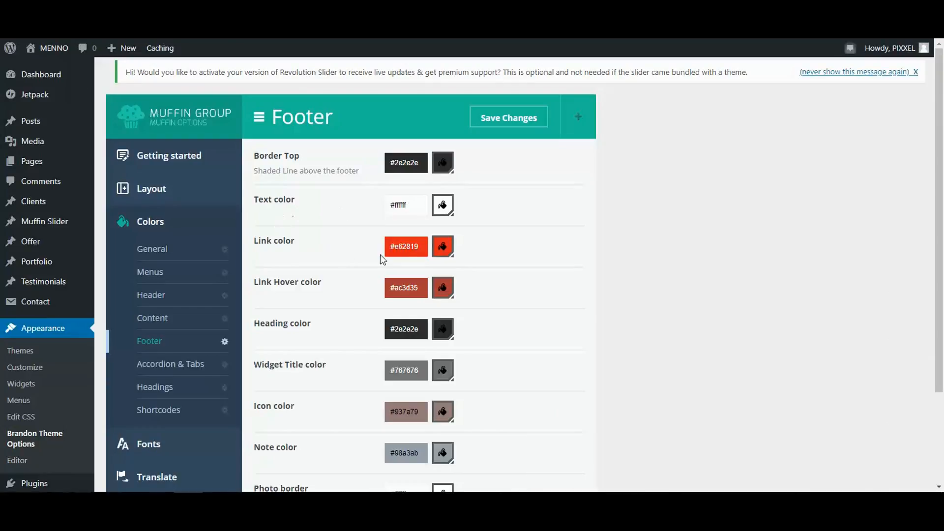
Step: Replace the footer Link color #e62819 with #2e2e2e and save the change
left_click_drag(419, 246, 401, 246)
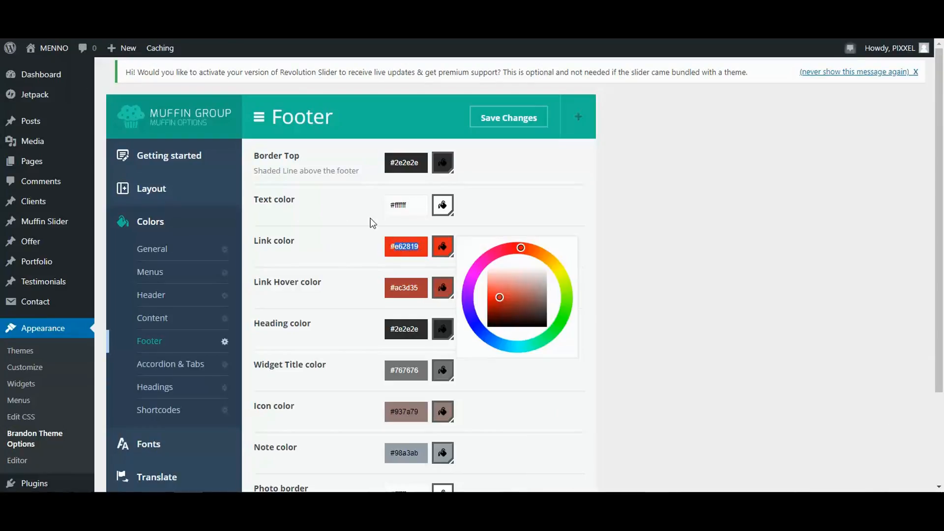
type("2e2e2e")
left_click(653, 196)
left_click(507, 118)
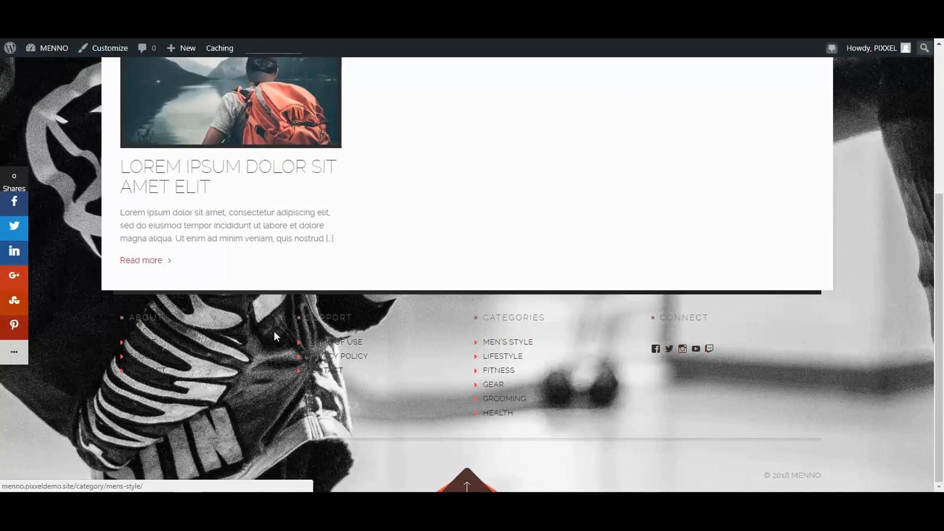
scroll(276, 339, "up", 5)
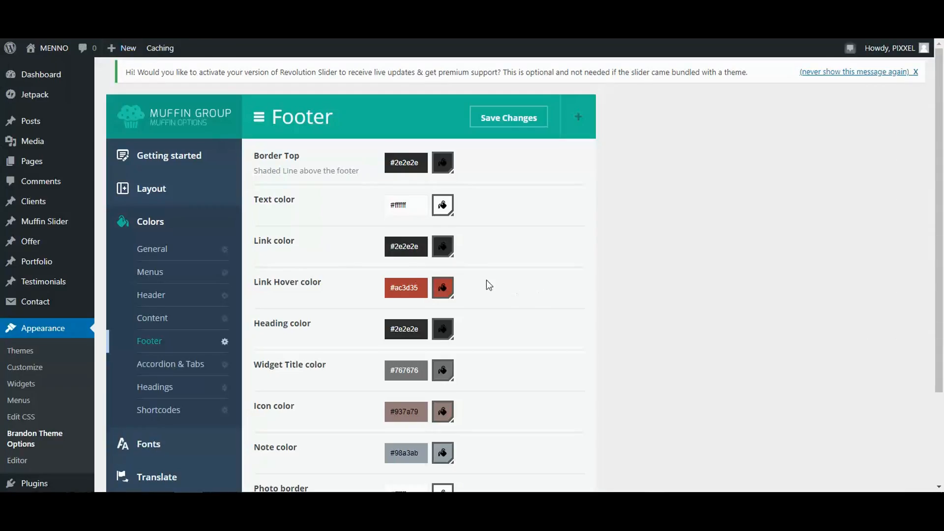
Step: Look over the Headings and Accordion & Tabs colour options
scroll(391, 305, "down", 3)
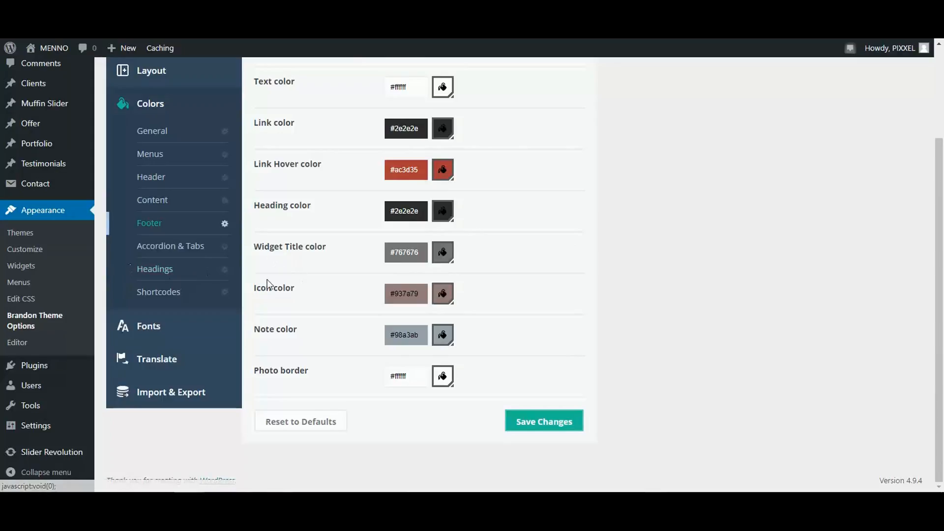
left_click(158, 270)
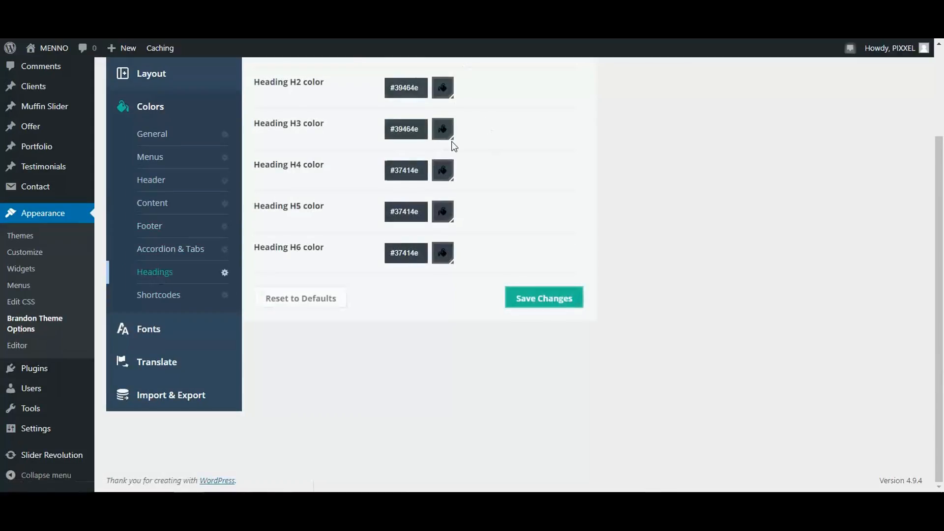
left_click(164, 252)
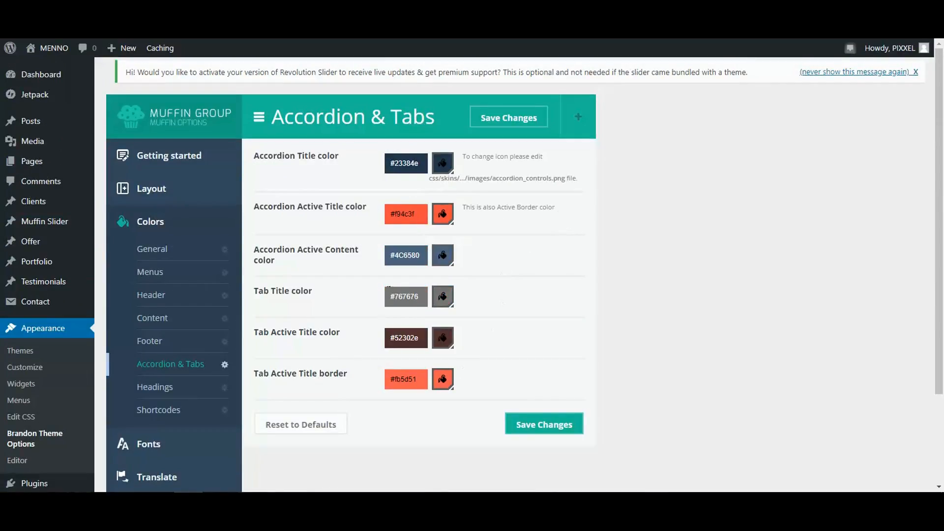
scroll(416, 326, "down", 3)
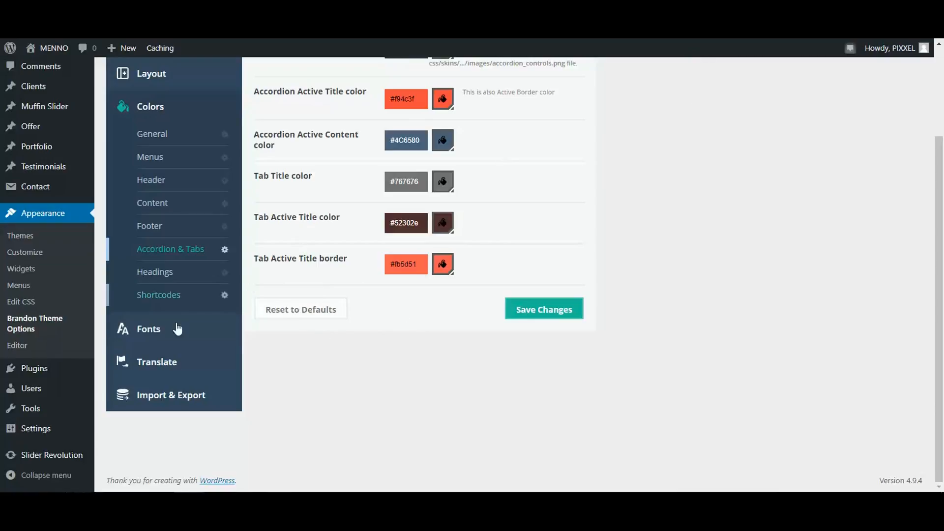
Step: Review Font Size and Font Family, leaving the Content Font as Raleway
left_click(121, 331)
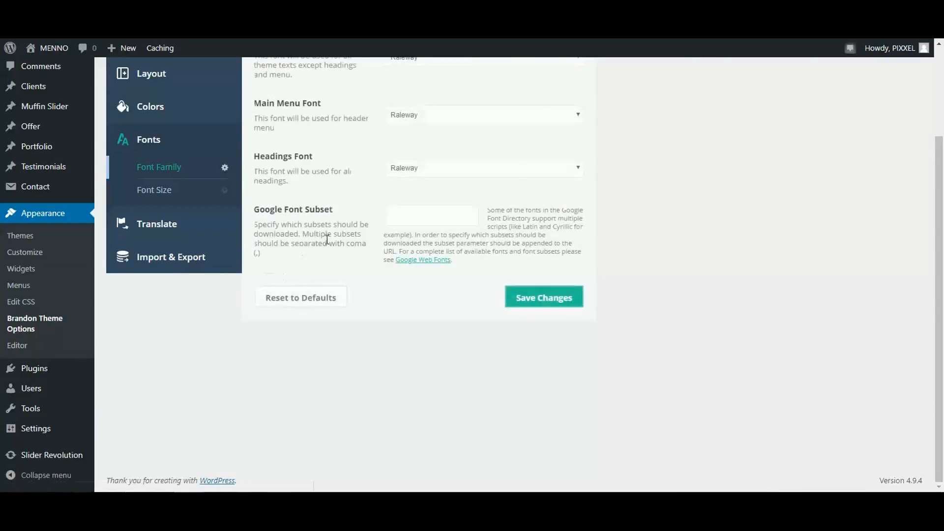
scroll(592, 223, "up", 3)
left_click(160, 314)
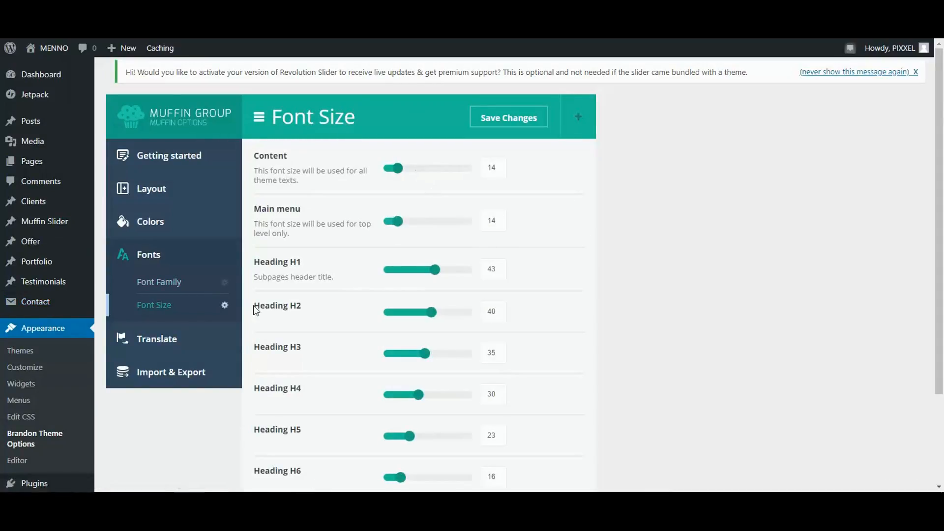
left_click(159, 282)
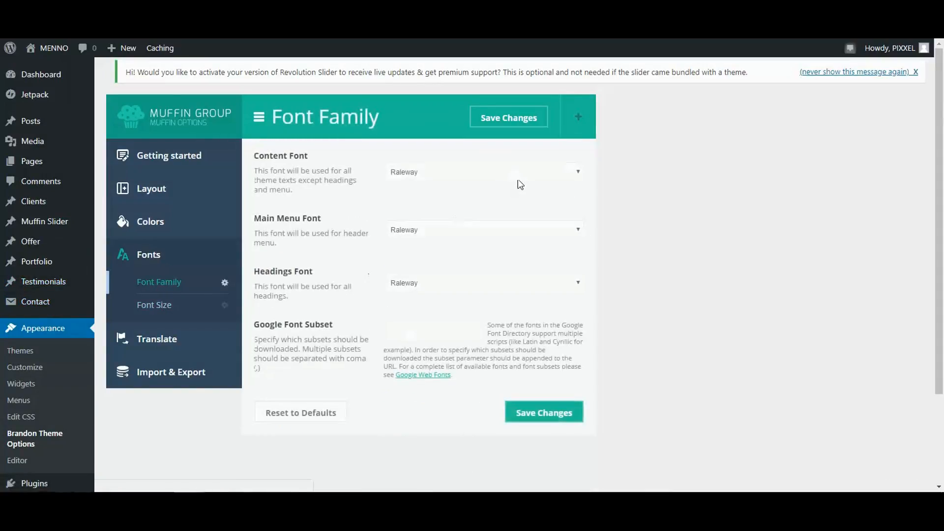
left_click(577, 173)
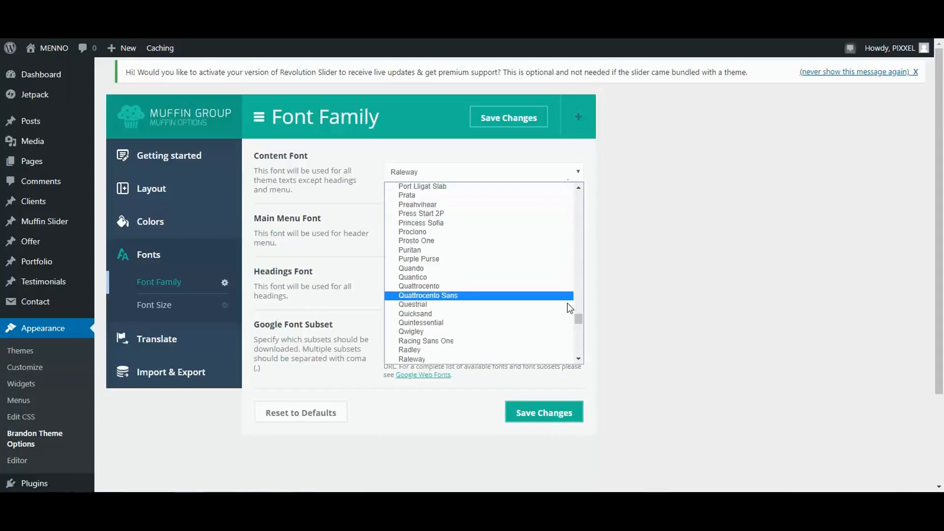
mouse_move(577, 320)
left_mouse_down()
mouse_move(584, 205)
mouse_move(578, 302)
left_mouse_up()
left_click(643, 205)
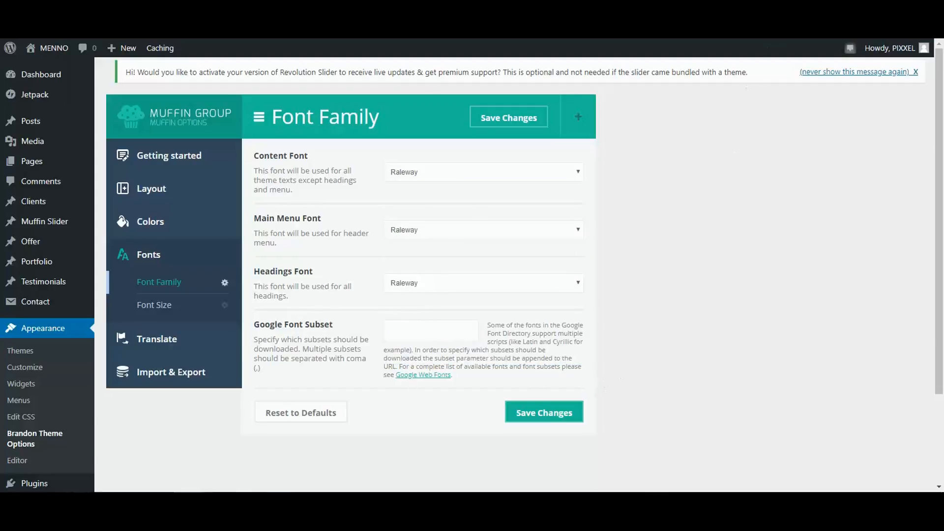
Step: Scroll through the font settings and go to the General Settings page
scroll(751, 86, "down", 1)
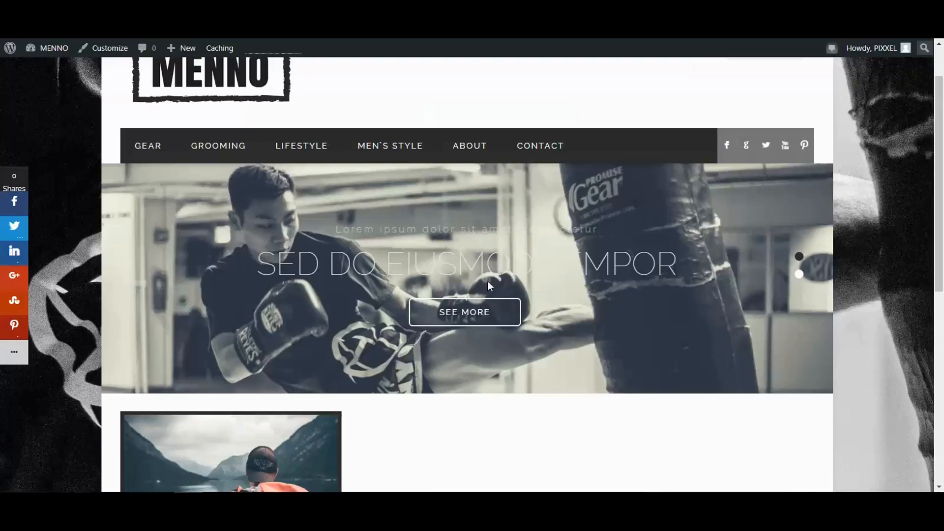
scroll(766, 275, "down", 5)
scroll(757, 292, "up", 3)
scroll(737, 293, "down", 3)
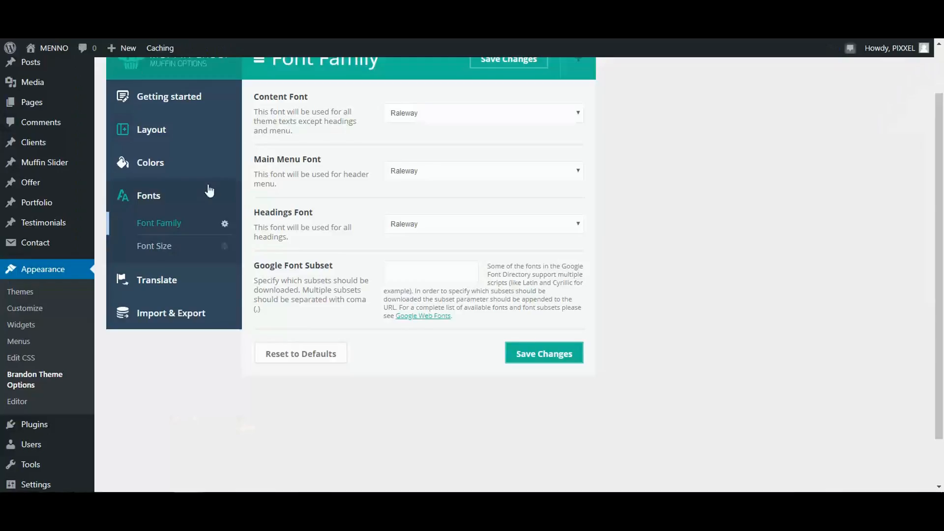
scroll(199, 261, "down", 1)
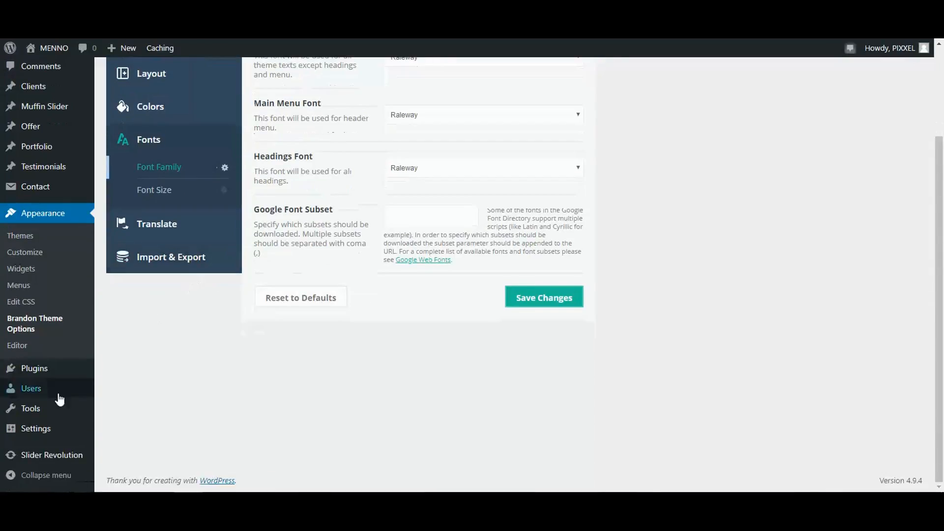
left_click(35, 428)
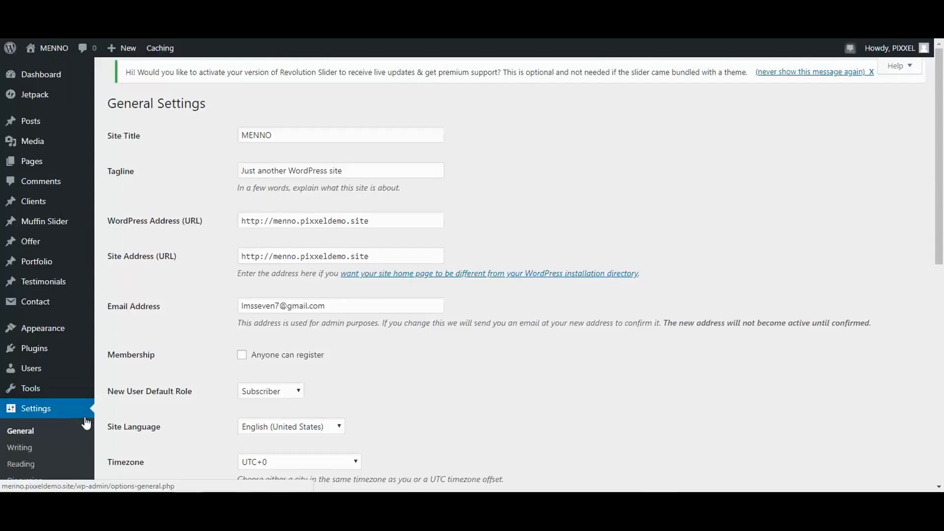
Step: In Reading Settings, try a static homepage, then revert to showing the latest posts
scroll(86, 423, "down", 2)
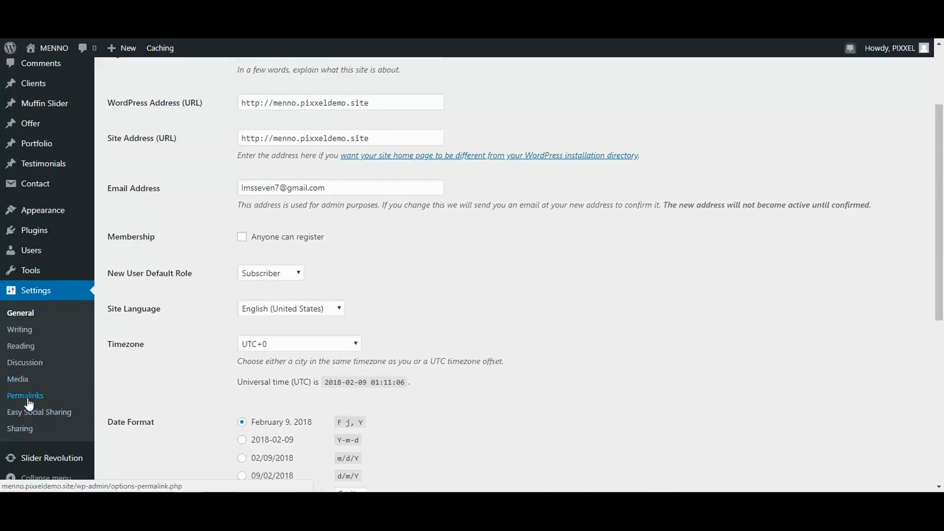
left_click(21, 346)
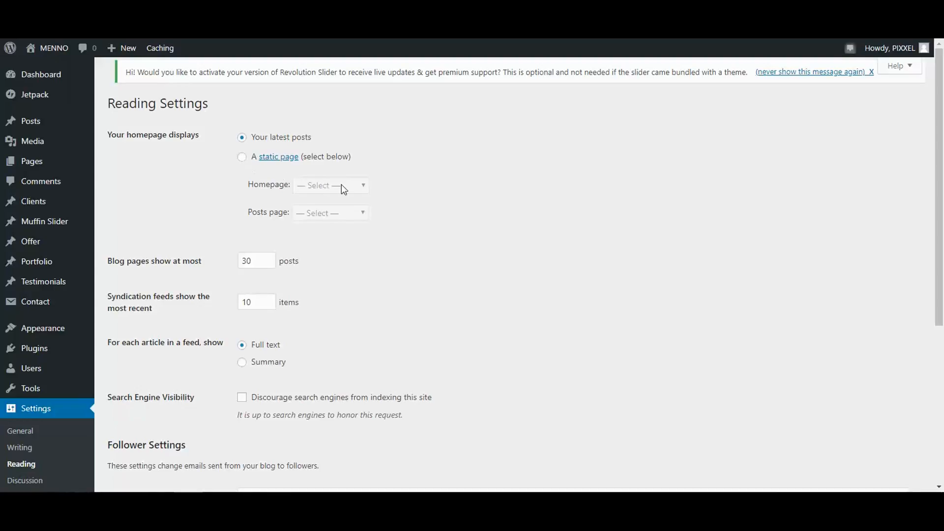
left_click(243, 158)
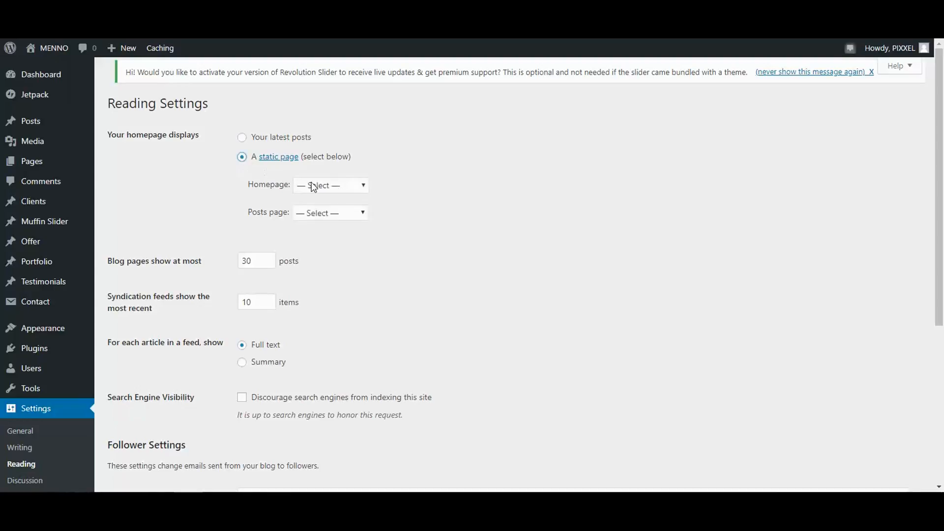
left_click(359, 188)
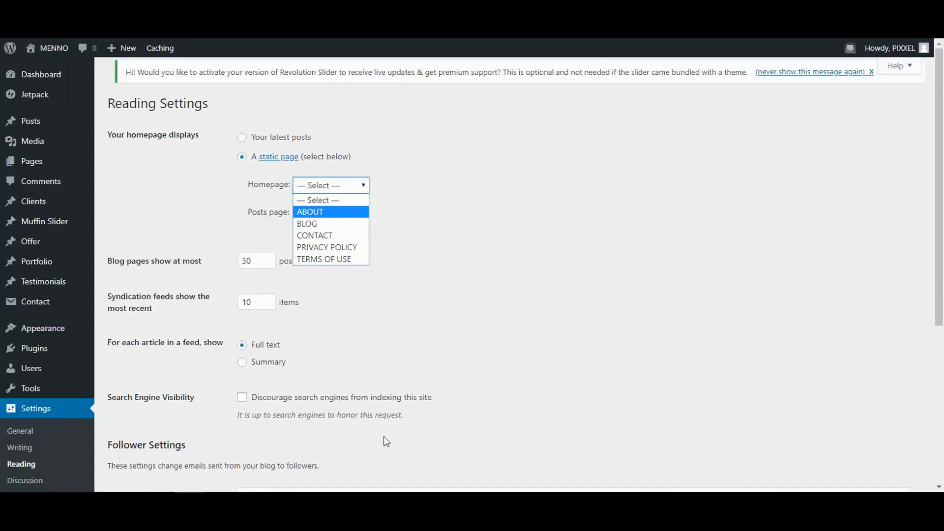
scroll(274, 426, "down", 5)
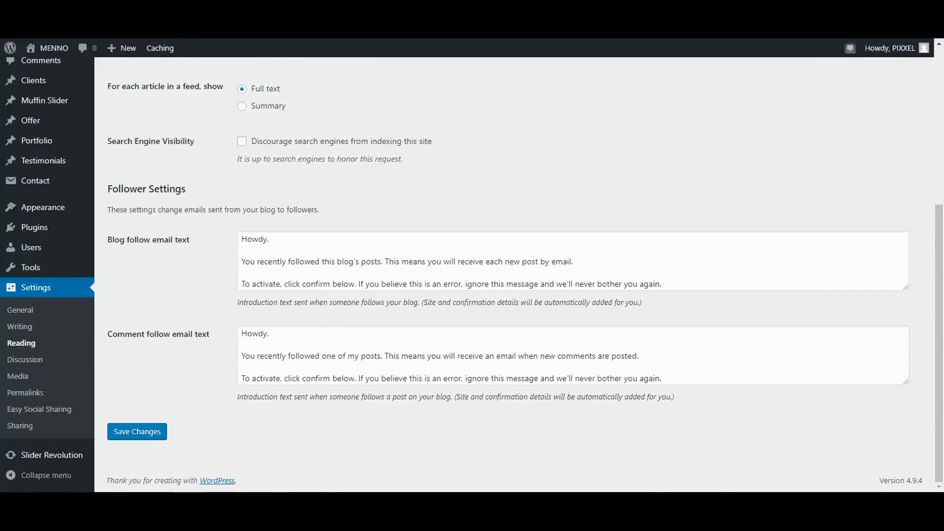
key("ctrl+Tab")
key("ctrl+shift+Tab")
scroll(473, 163, "up", 5)
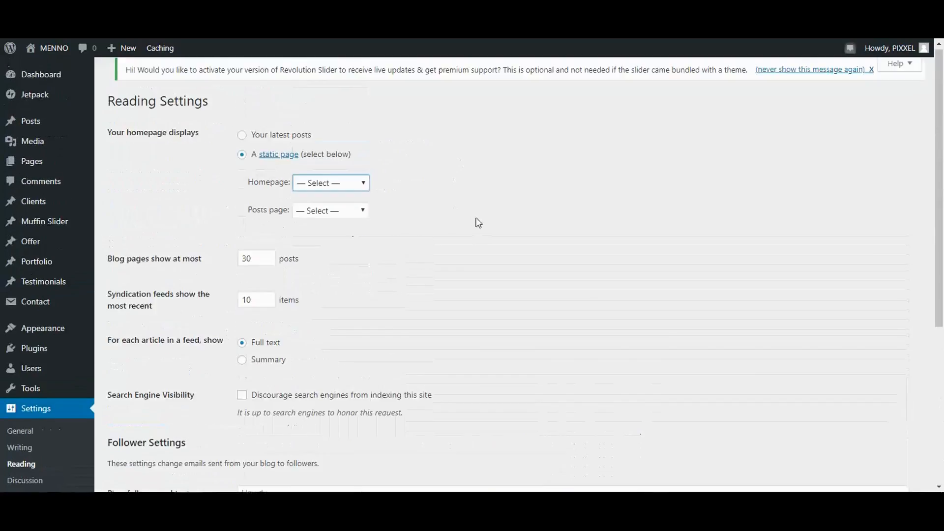
left_click(243, 138)
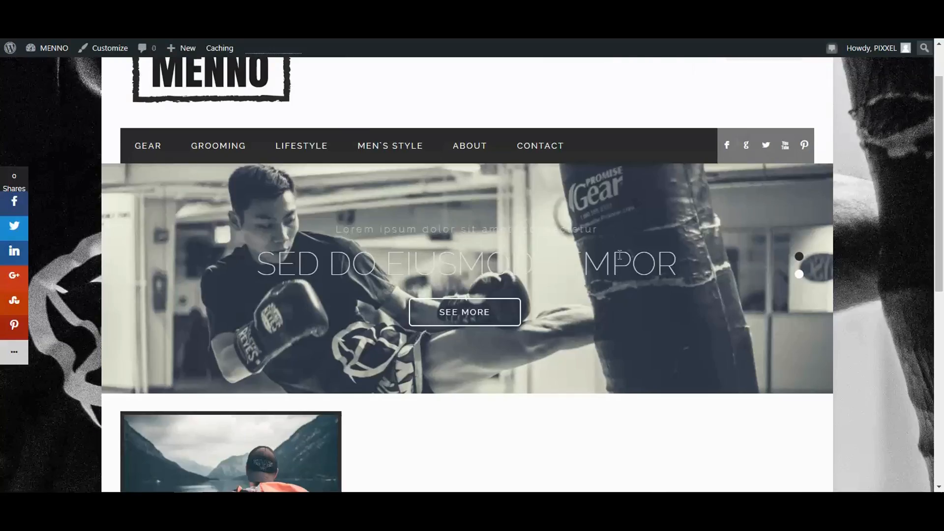
scroll(620, 255, "up", 1)
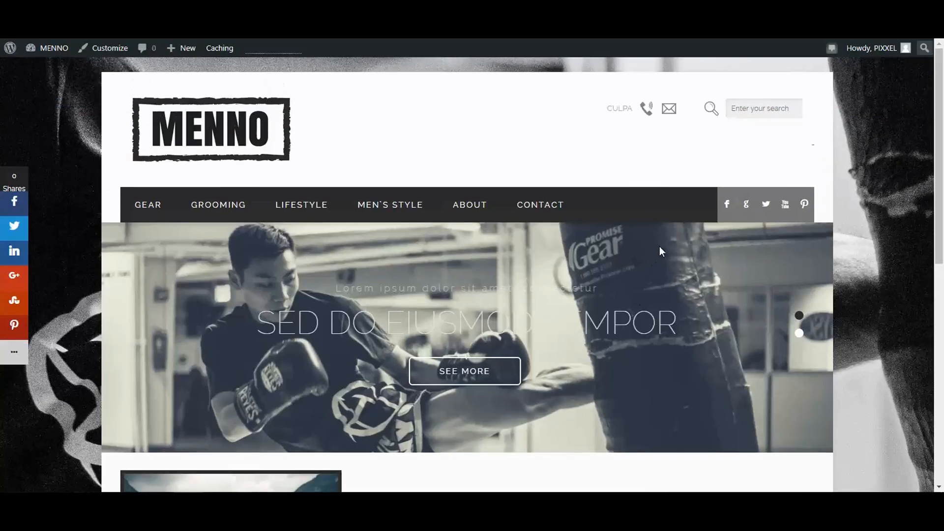
scroll(325, 278, "down", 5)
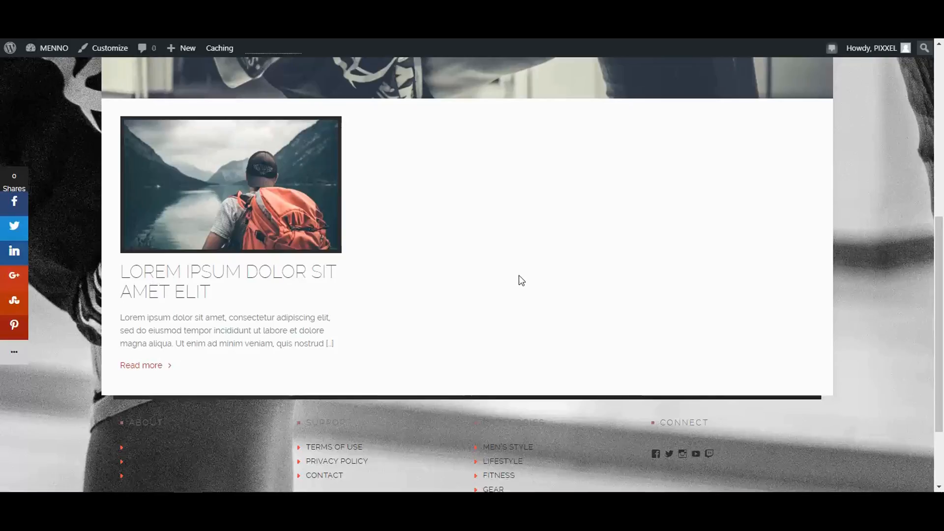
scroll(514, 270, "up", 3)
scroll(513, 265, "up", 2)
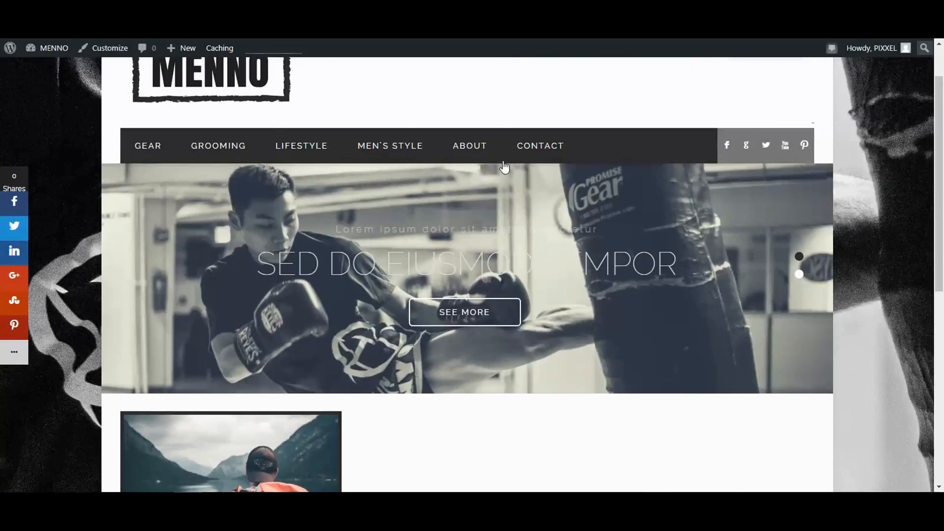
scroll(420, 264, "down", 3)
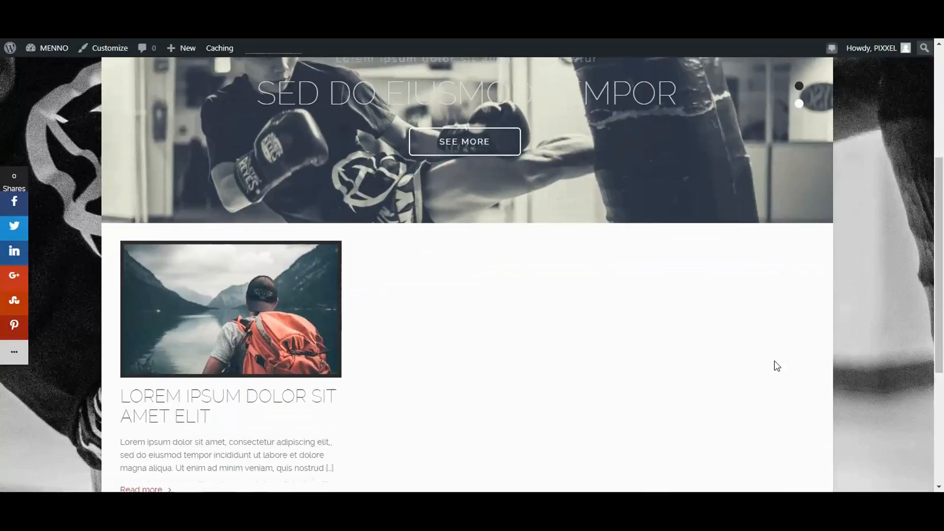
scroll(670, 363, "down", 4)
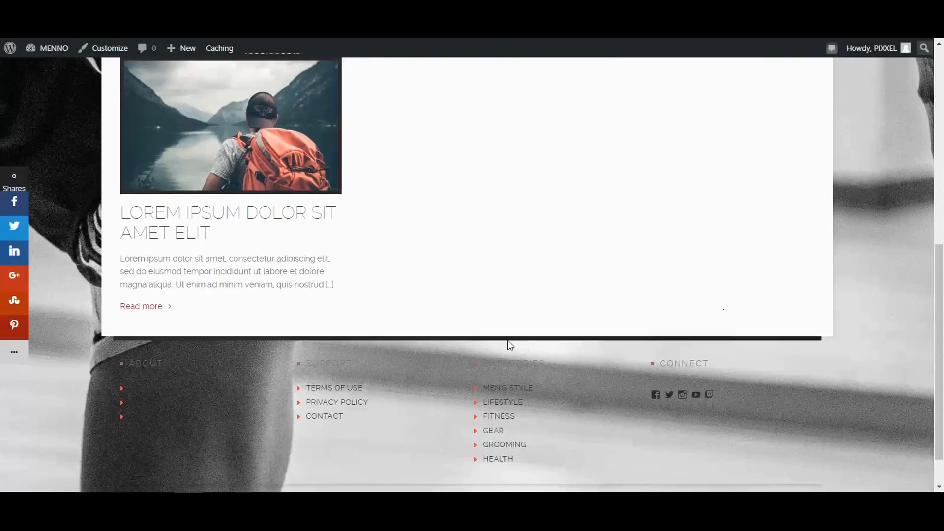
scroll(462, 347, "up", 5)
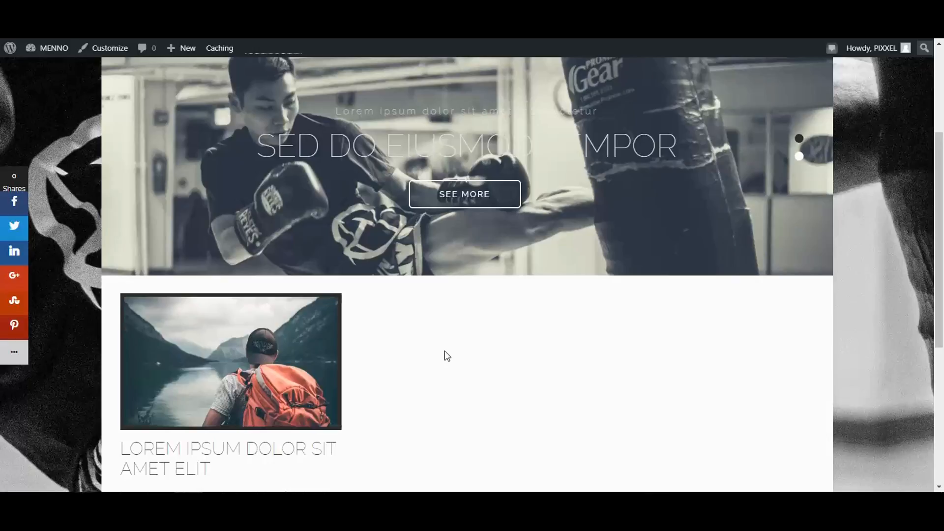
scroll(434, 328, "up", 3)
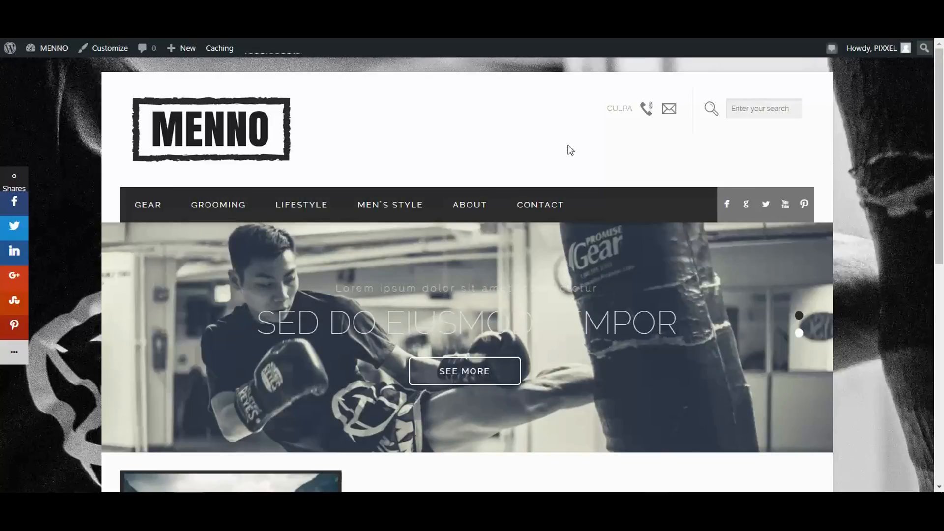
scroll(639, 211, "down", 6)
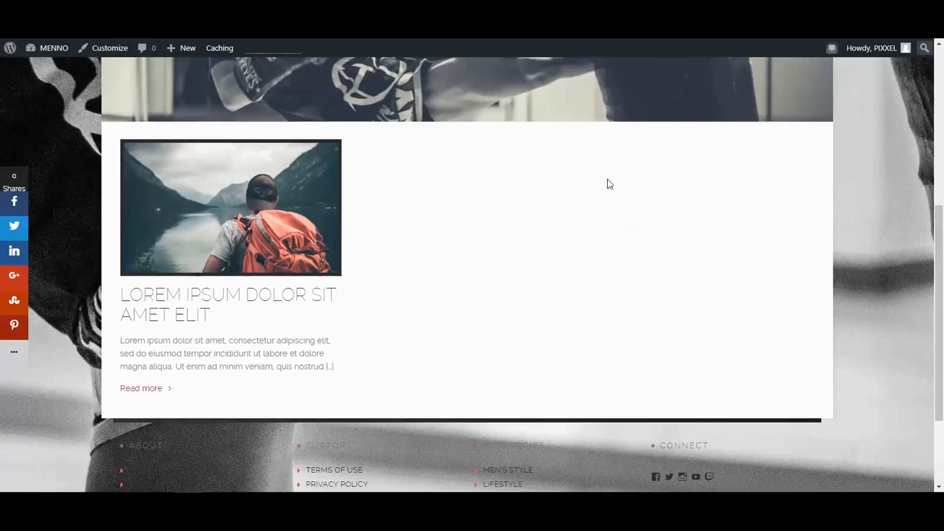
scroll(610, 184, "up", 3)
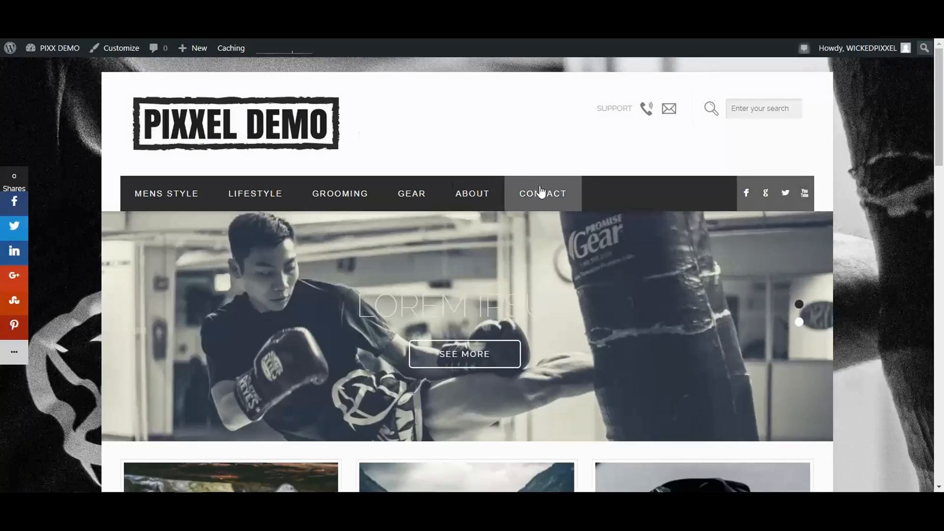
scroll(559, 248, "down", 5)
scroll(561, 254, "down", 10)
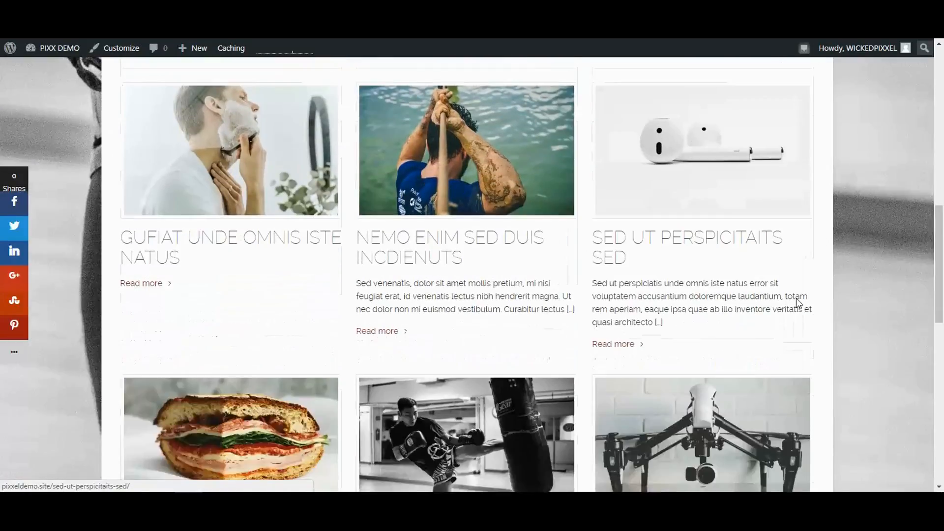
scroll(914, 287, "down", 5)
scroll(924, 305, "up", 14)
scroll(915, 148, "up", 7)
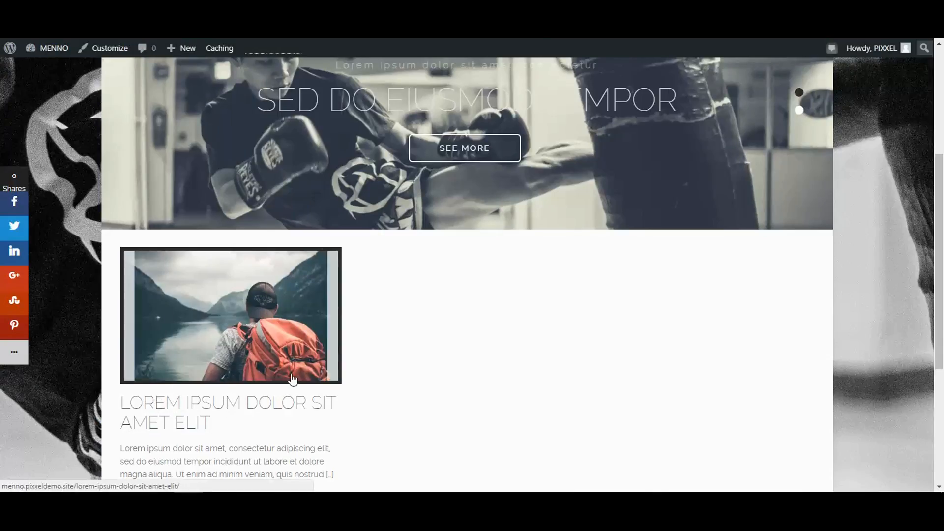
Step: Open the 'Lorem Ipsum Dolor Sit Amet Elit' post for editing and check its Right Sidebar SIDEBARX layout
left_click(293, 379)
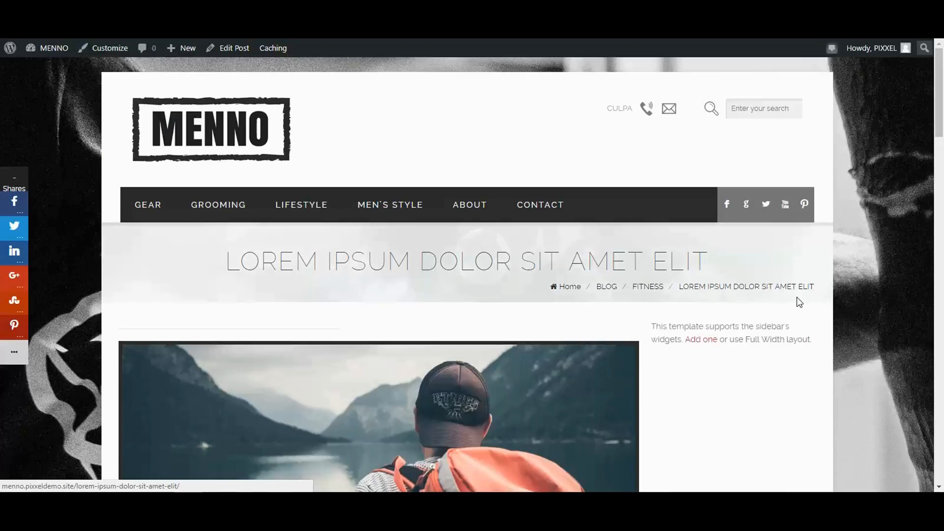
scroll(757, 339, "down", 3)
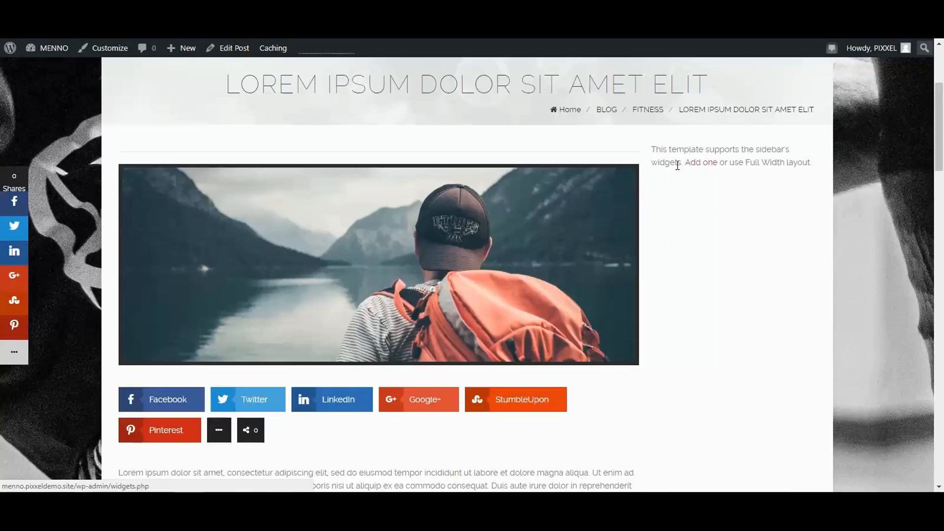
scroll(236, 246, "up", 3)
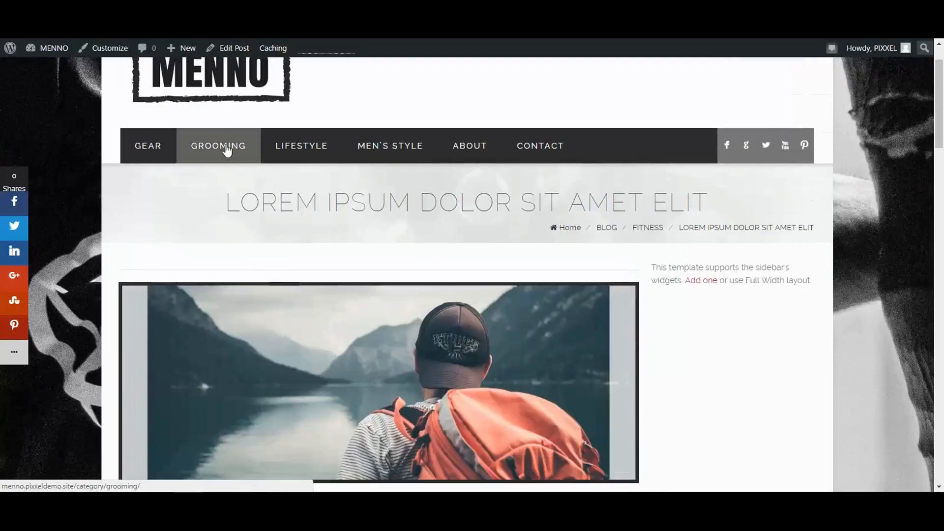
left_click(238, 49)
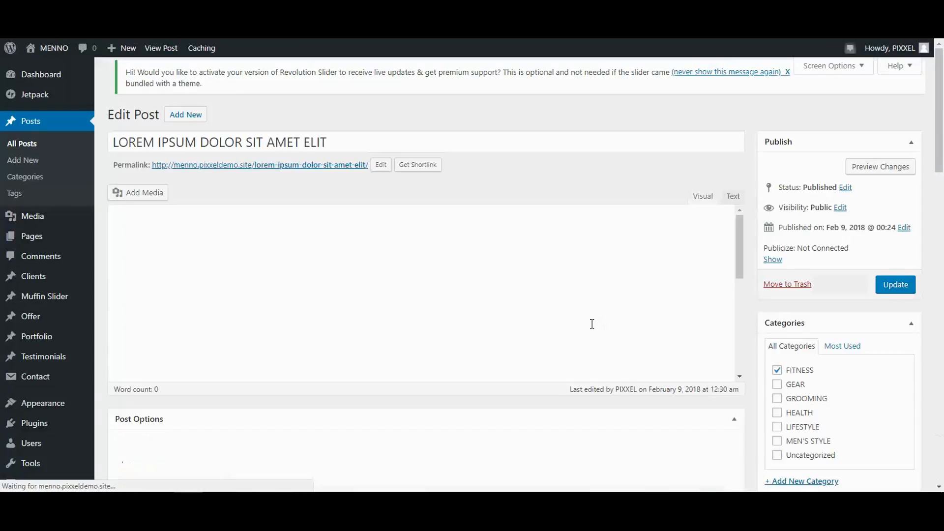
scroll(113, 442, "down", 12)
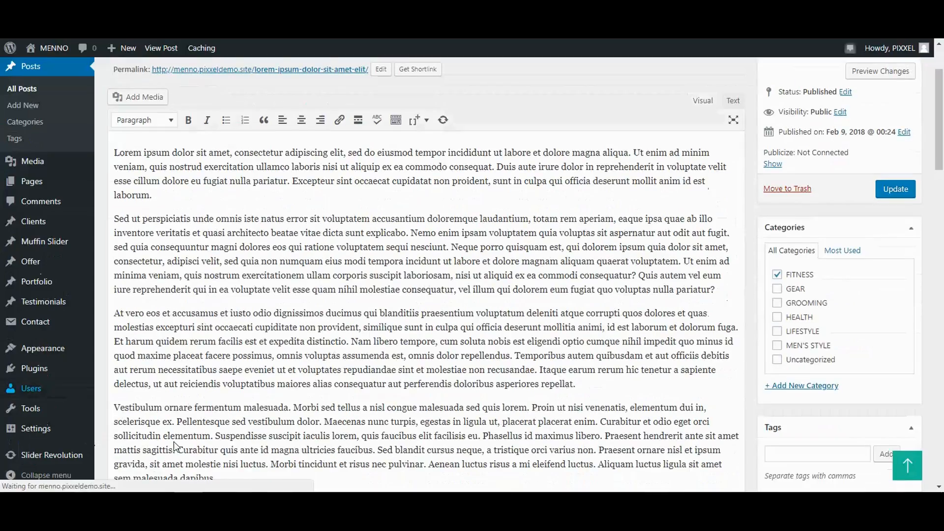
scroll(135, 442, "down", 5)
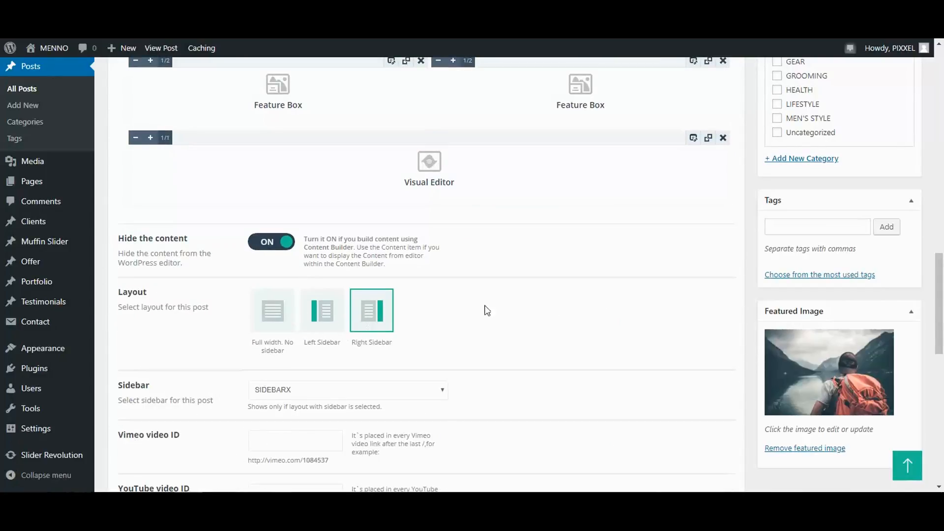
scroll(612, 329, "down", 4)
scroll(618, 329, "up", 2)
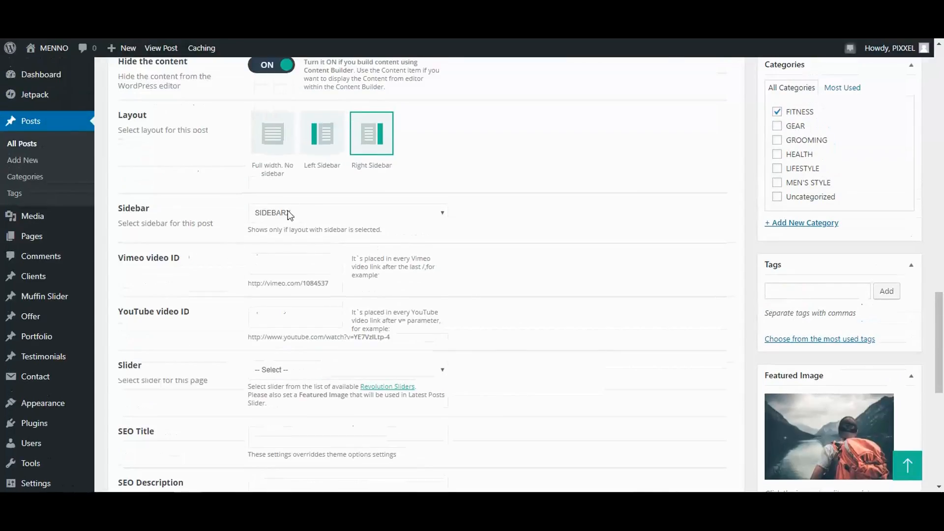
scroll(737, 247, "up", 2)
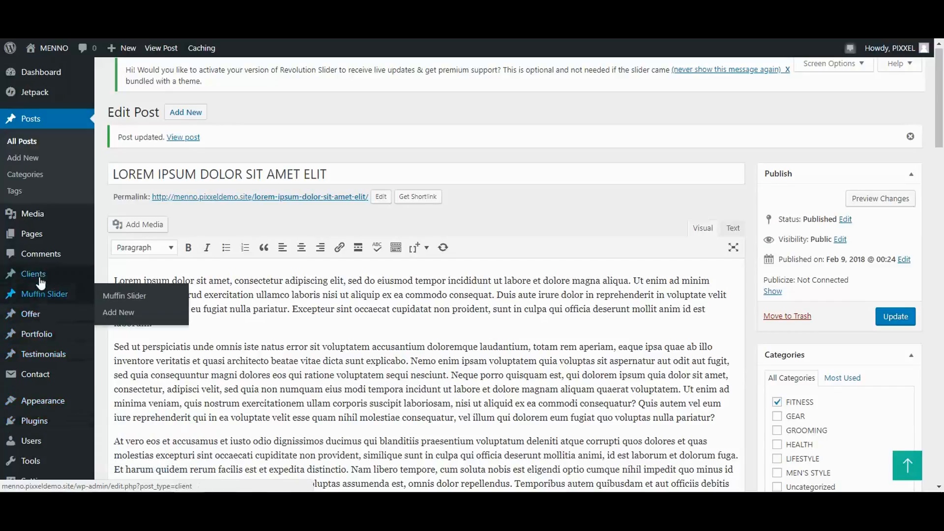
scroll(31, 285, "down", 3)
mouse_move(43, 355)
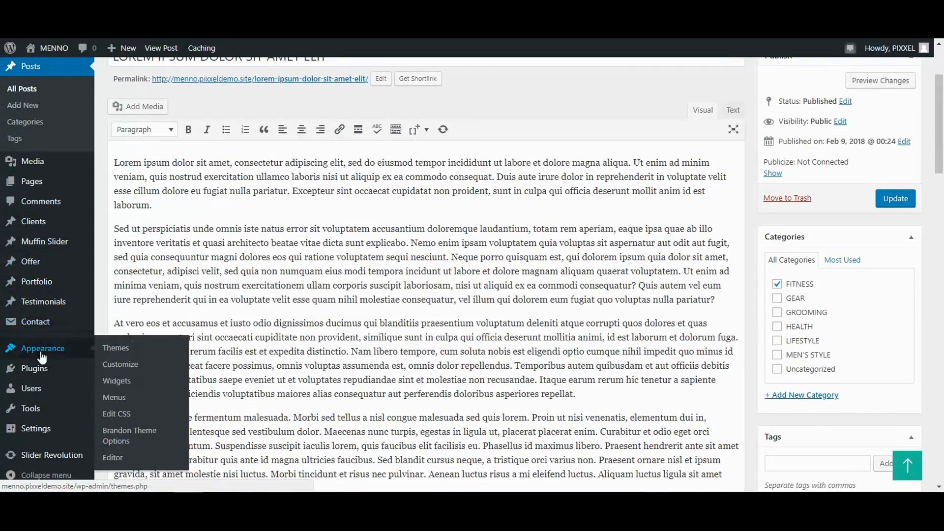
Step: Add the Categories widget to the SIDEBARX widget area
left_click(124, 382)
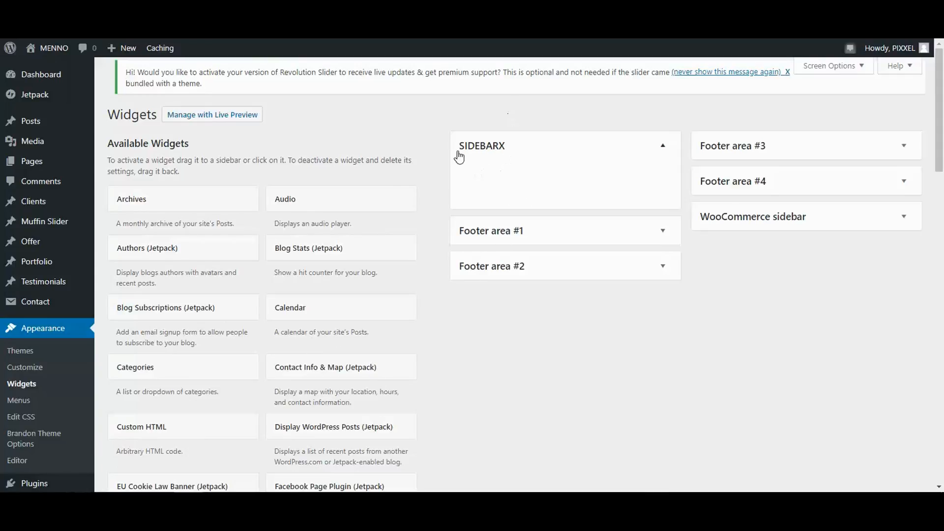
scroll(437, 186, "down", 1)
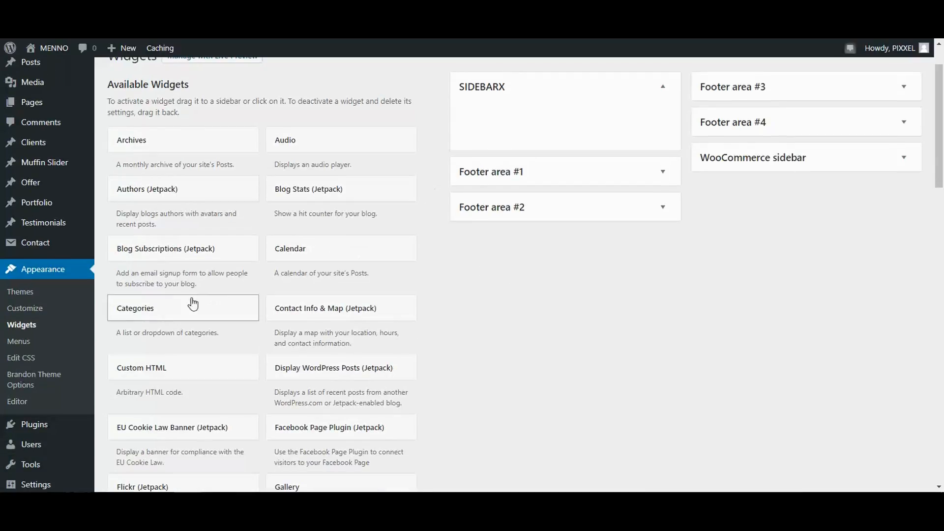
left_click_drag(159, 315, 539, 99)
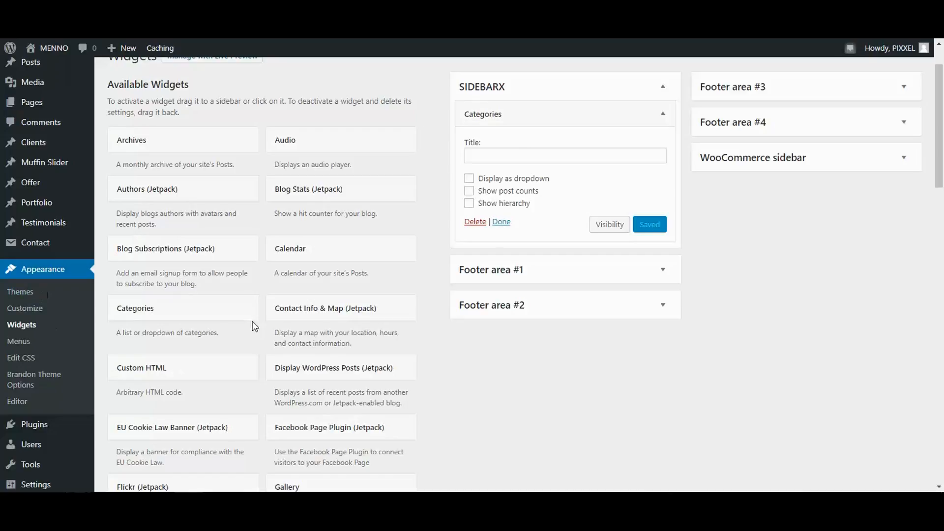
Step: Add the Muffin Recent Posts widget to SIDEBARX and collapse its panels
scroll(217, 290, "down", 6)
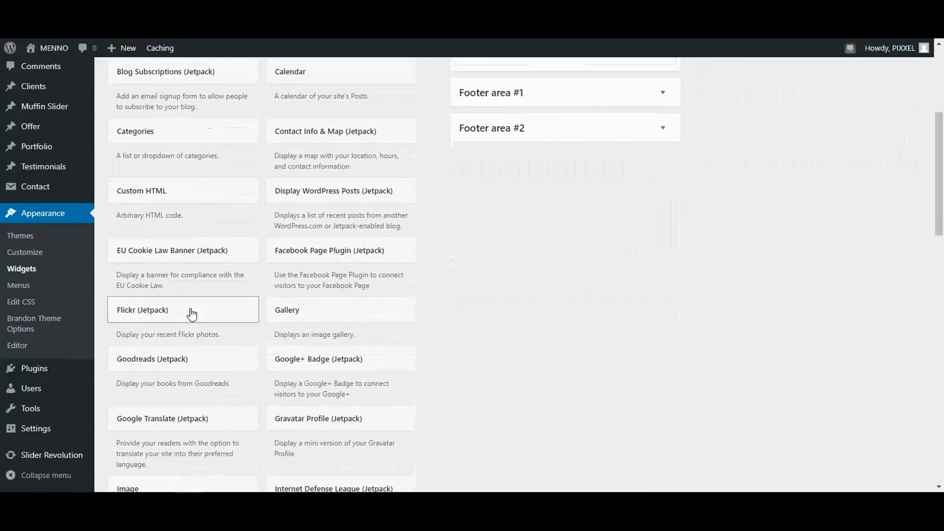
scroll(256, 326, "down", 8)
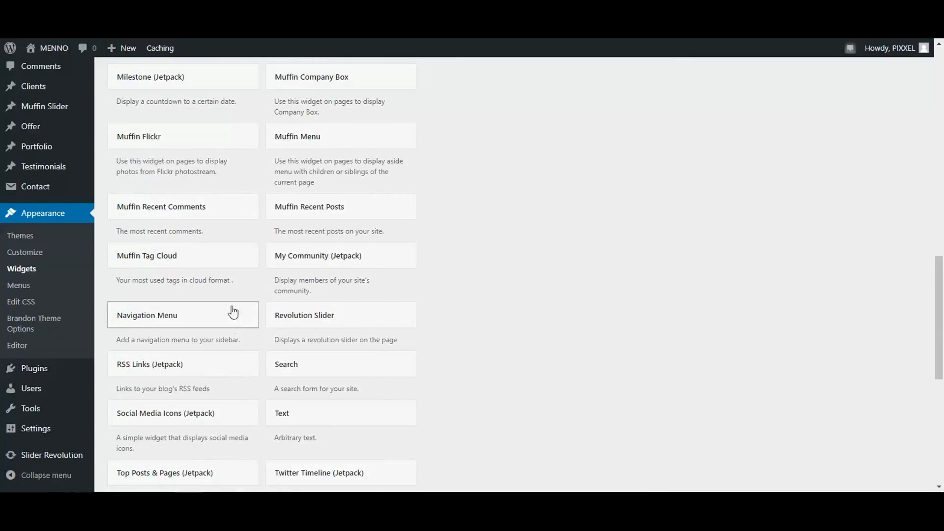
scroll(217, 275, "down", 1)
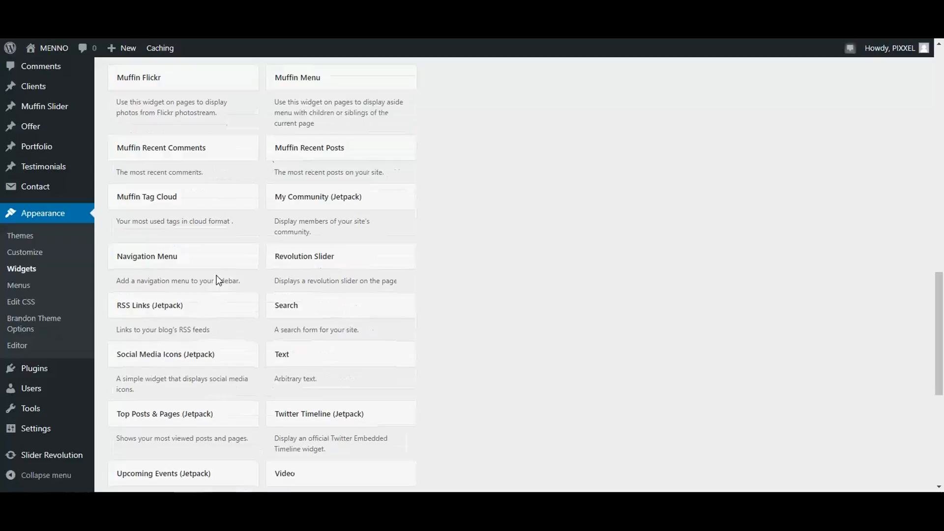
scroll(216, 279, "down", 2)
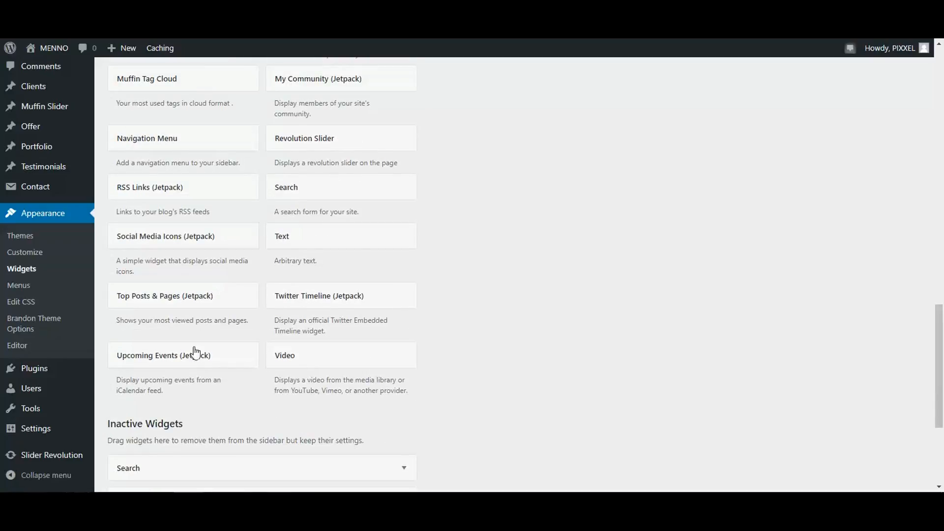
scroll(340, 355, "up", 2)
scroll(341, 355, "up", 2)
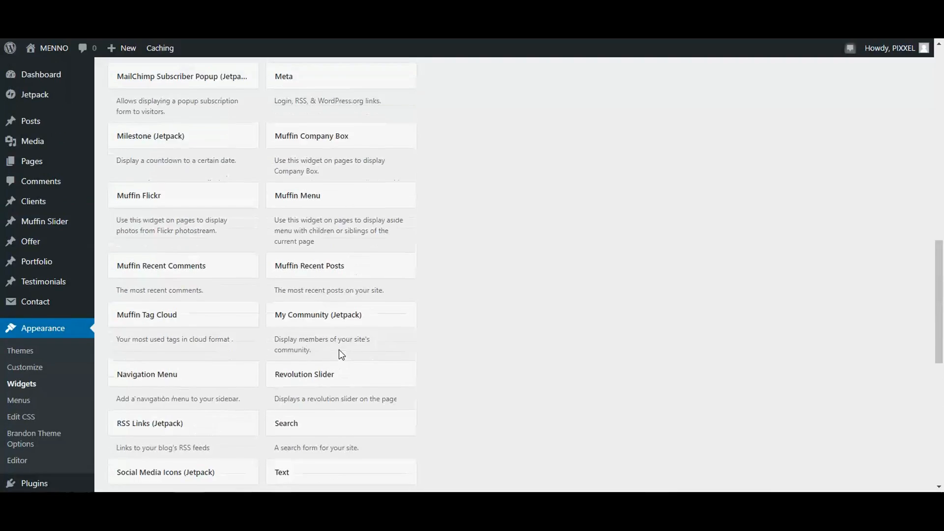
left_click_drag(302, 271, 493, 219)
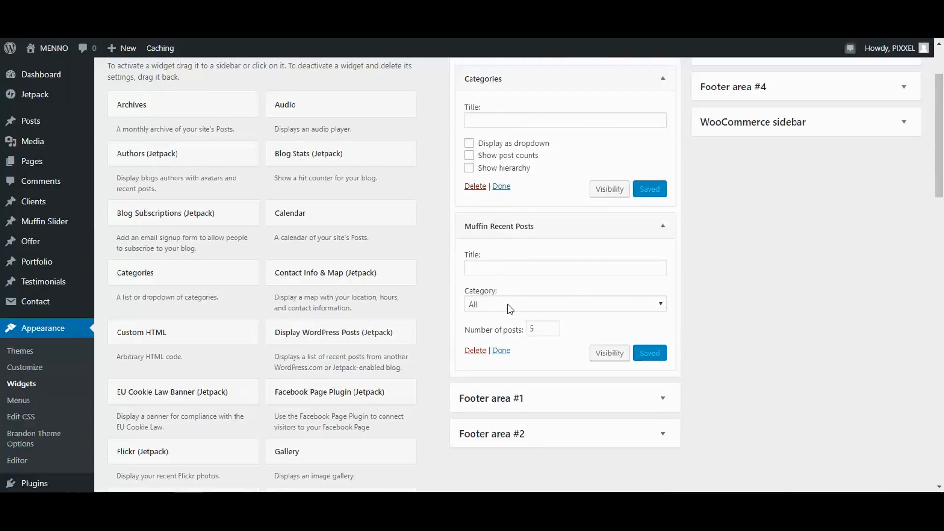
left_click(495, 267)
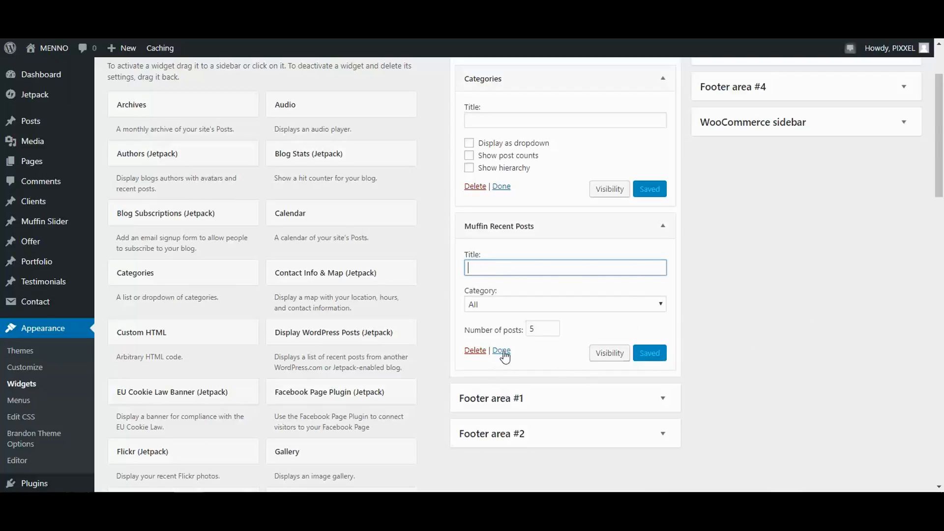
left_click(663, 225)
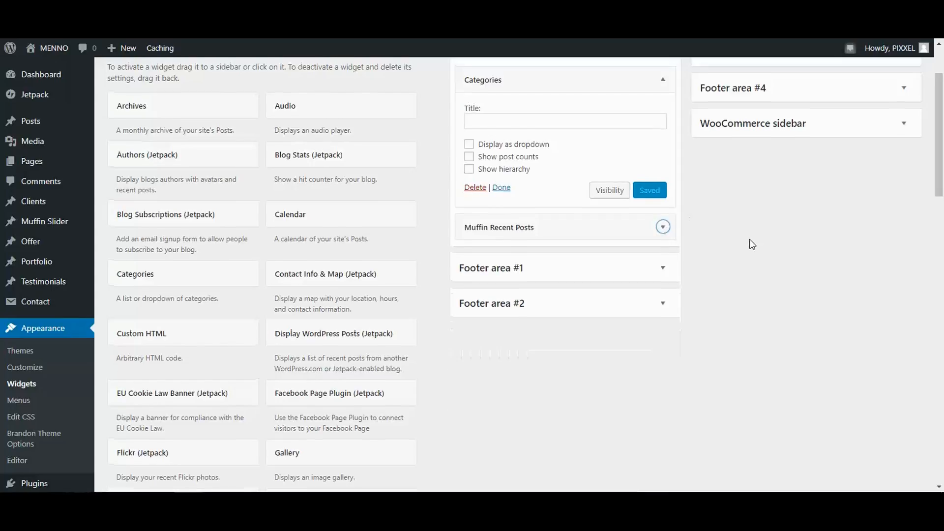
scroll(671, 191, "up", 3)
left_click(662, 145)
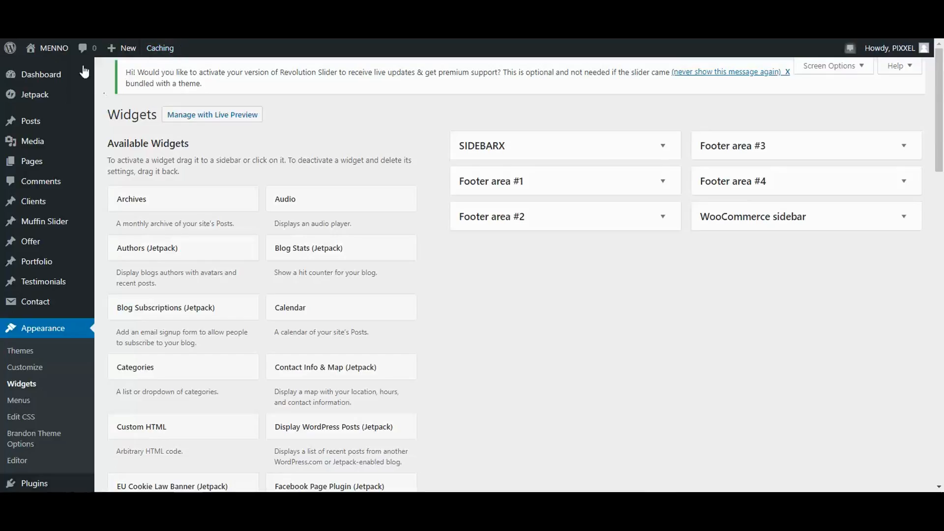
Step: Open the live MENNO site and its 'Lorem Ipsum Dolor Sit Amet Elit' post
mouse_move(54, 54)
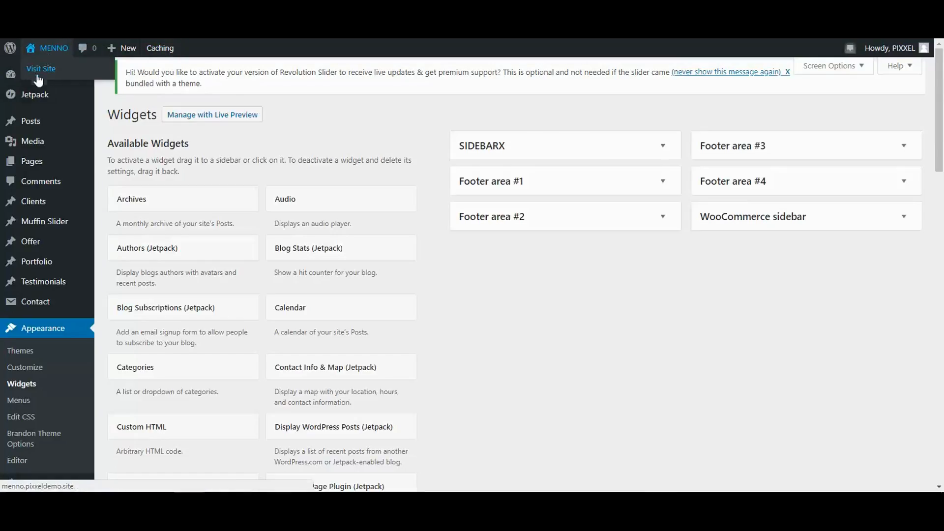
left_click(38, 73)
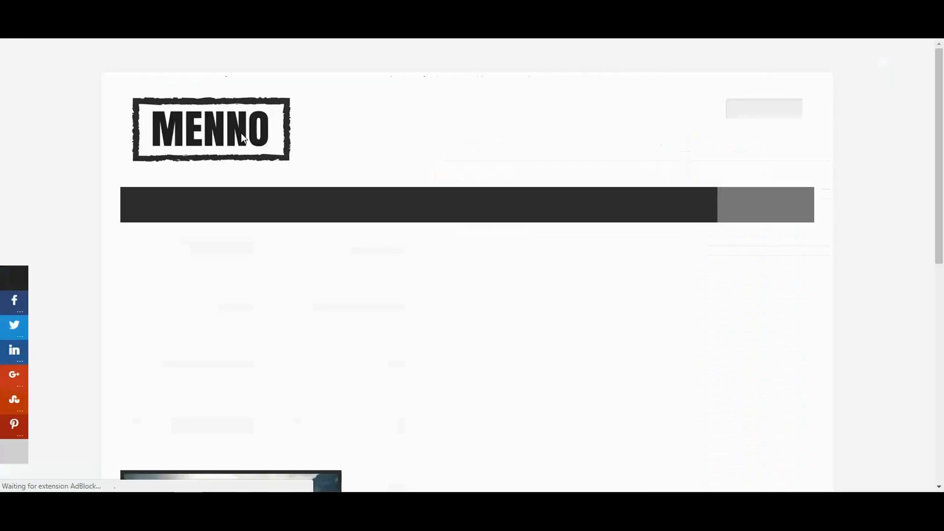
scroll(463, 202, "down", 3)
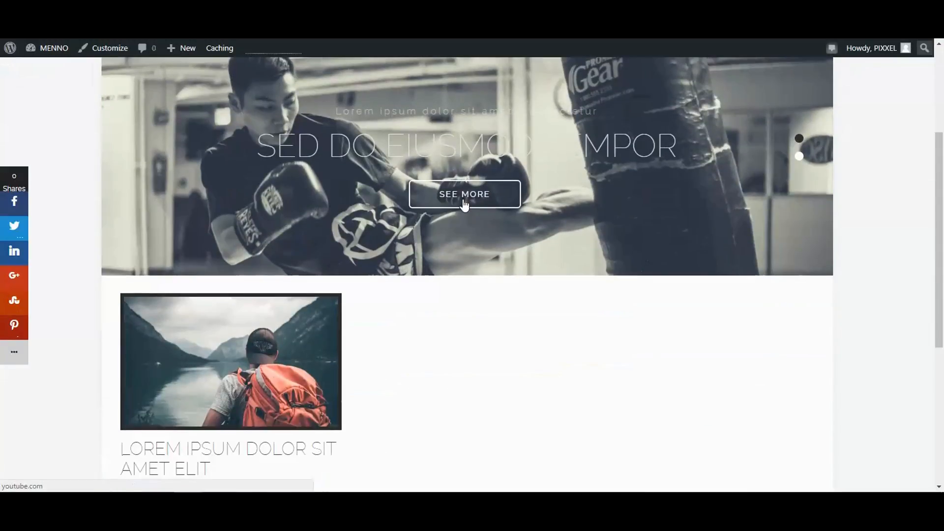
scroll(238, 419, "down", 1)
left_click(218, 396)
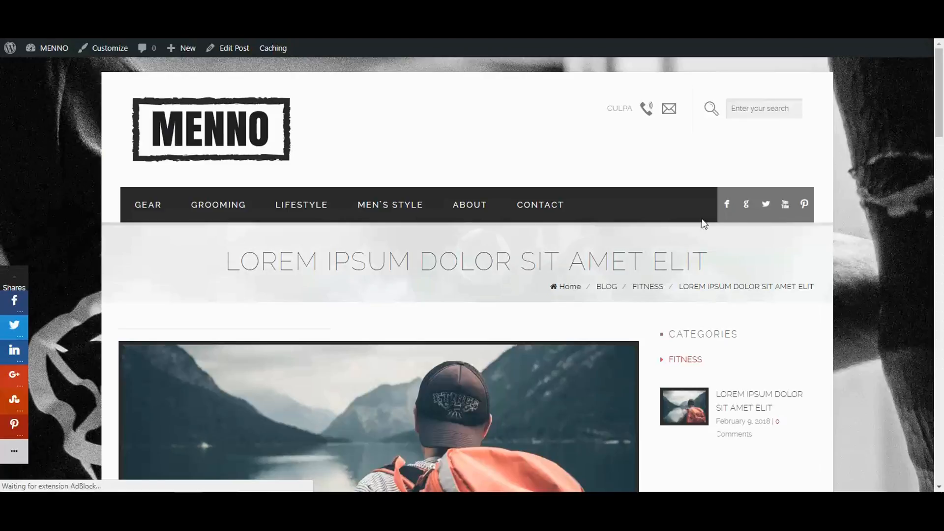
Step: Browse on to the squat workout post on the demo site and scroll through it
scroll(804, 323, "down", 3)
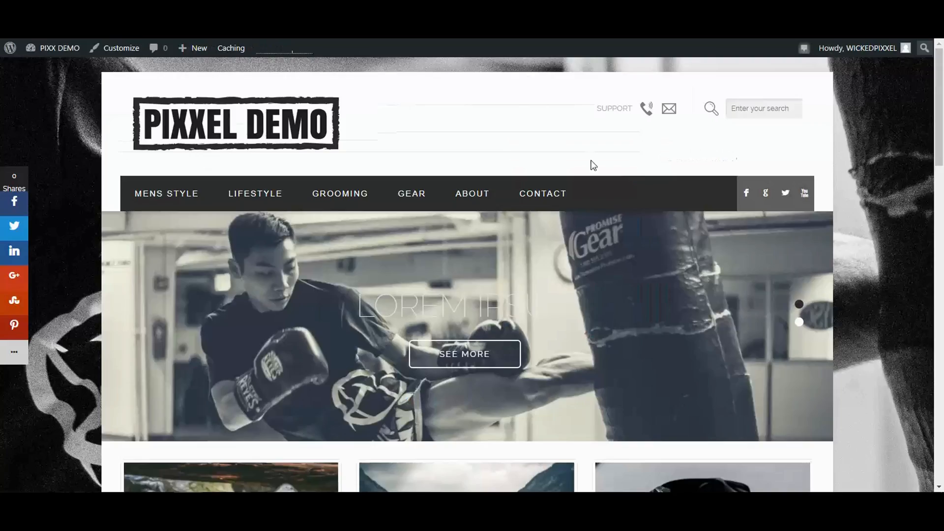
scroll(593, 166, "down", 15)
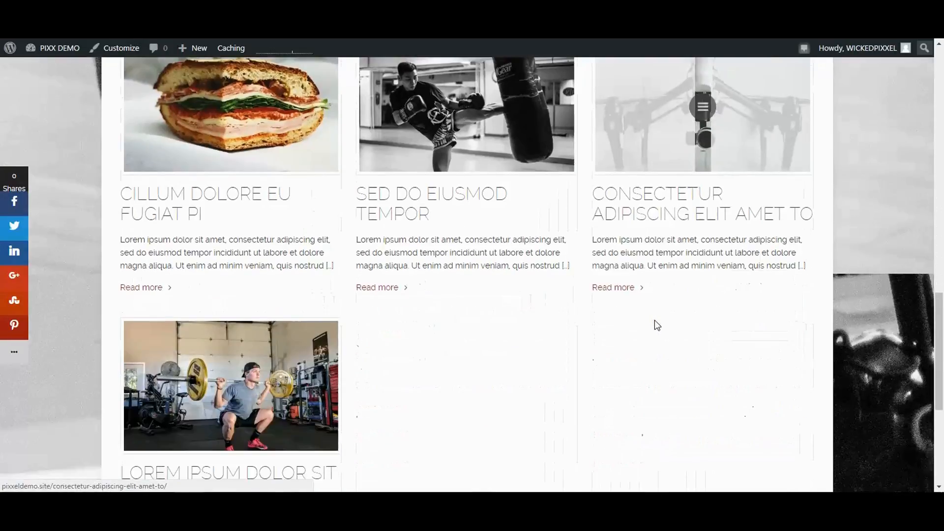
scroll(654, 320, "down", 3)
left_click(124, 303)
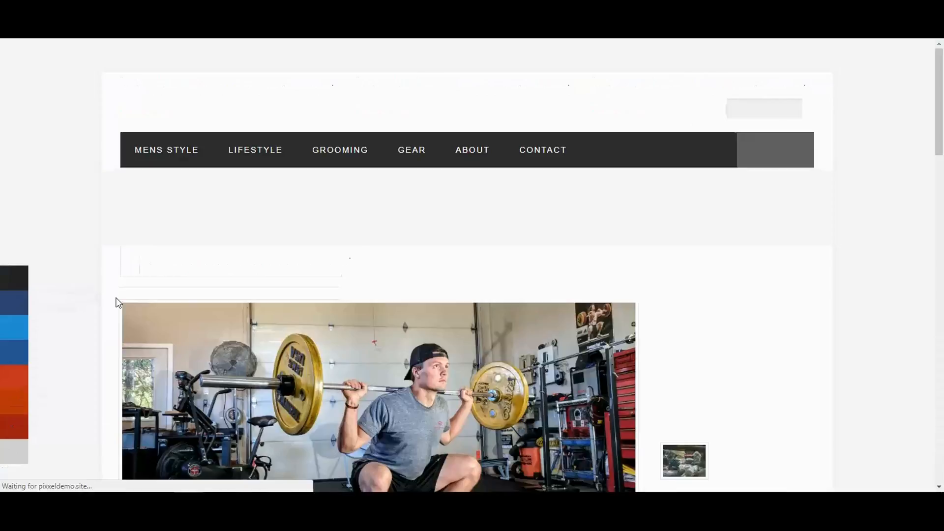
scroll(890, 347, "down", 2)
scroll(892, 346, "down", 6)
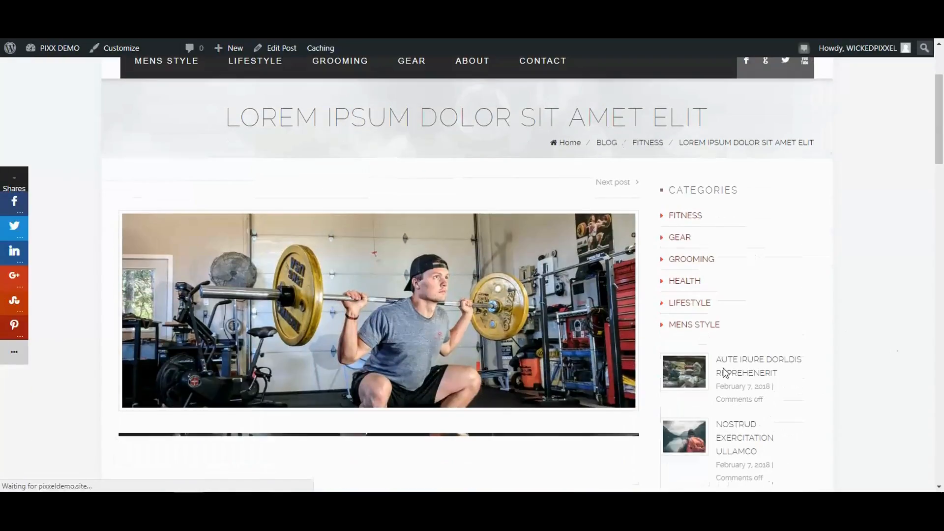
scroll(739, 293, "down", 4)
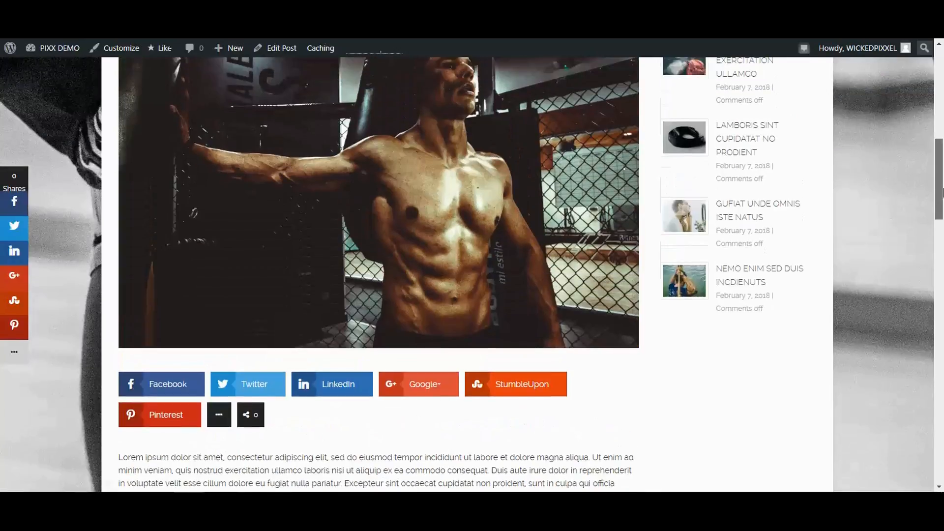
left_click_drag(940, 209, 941, 128)
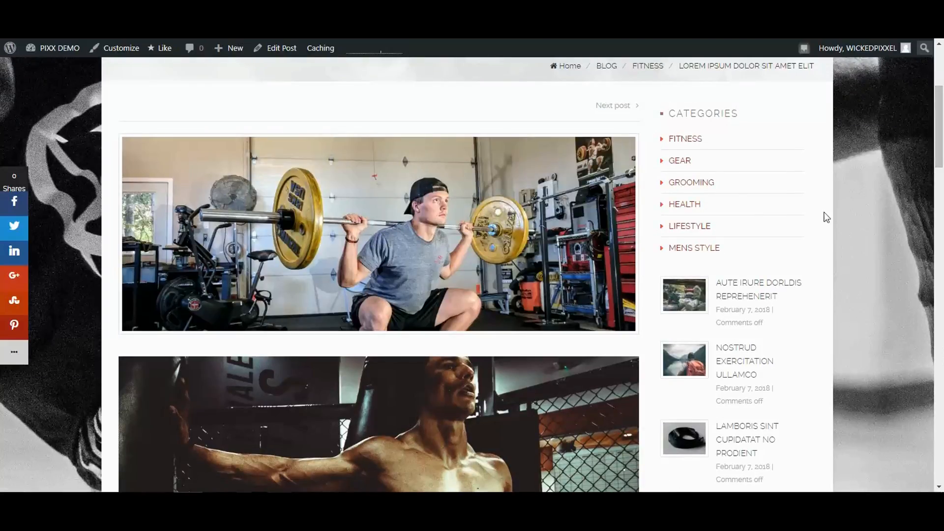
left_click_drag(938, 162, 939, 141)
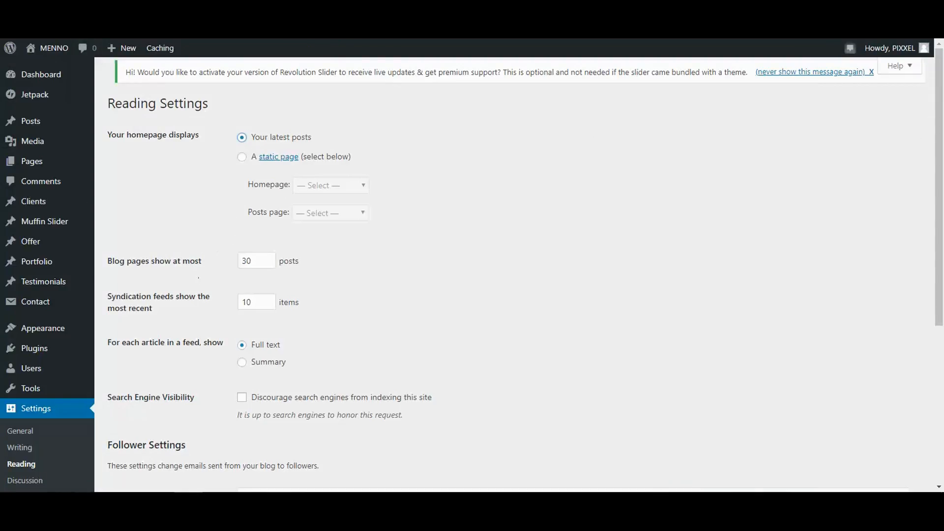
Step: Go to the All Posts list from the Posts menu
mouse_move(34, 158)
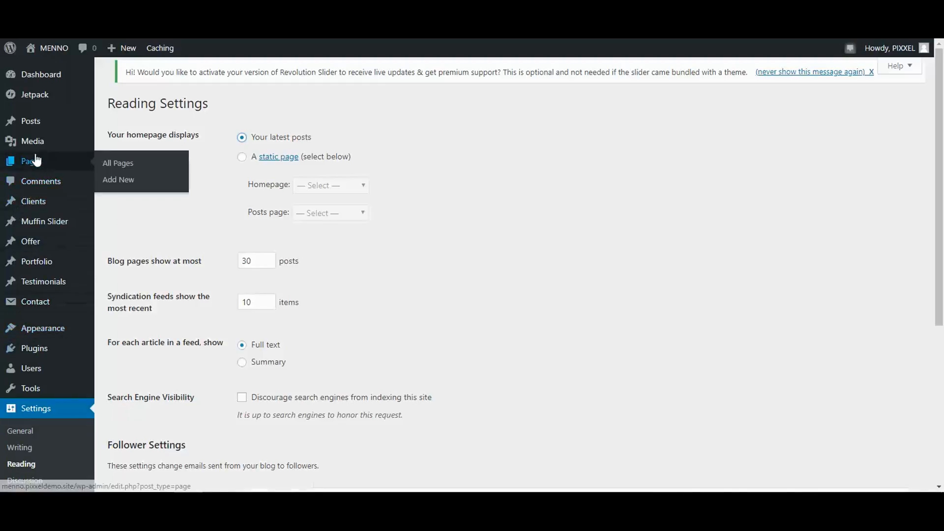
mouse_move(40, 127)
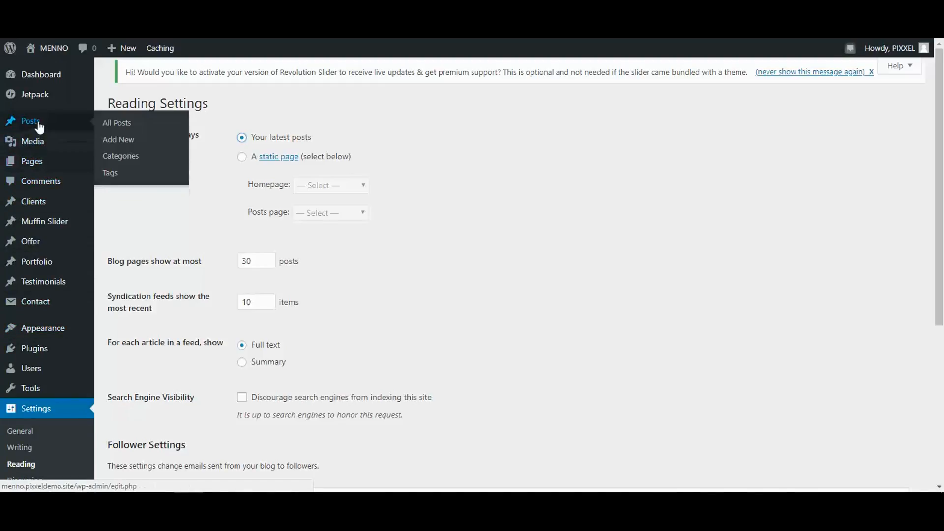
left_click(115, 126)
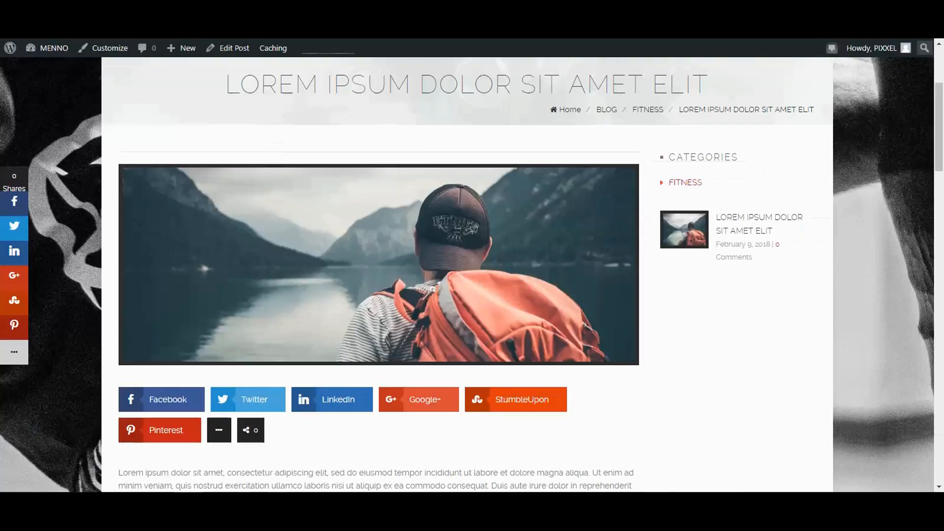
Step: Open the 'LOREM IPSUM DOLOR SIT AMET ELIT' post for editing
scroll(388, 342, "down", 5)
scroll(389, 342, "up", 3)
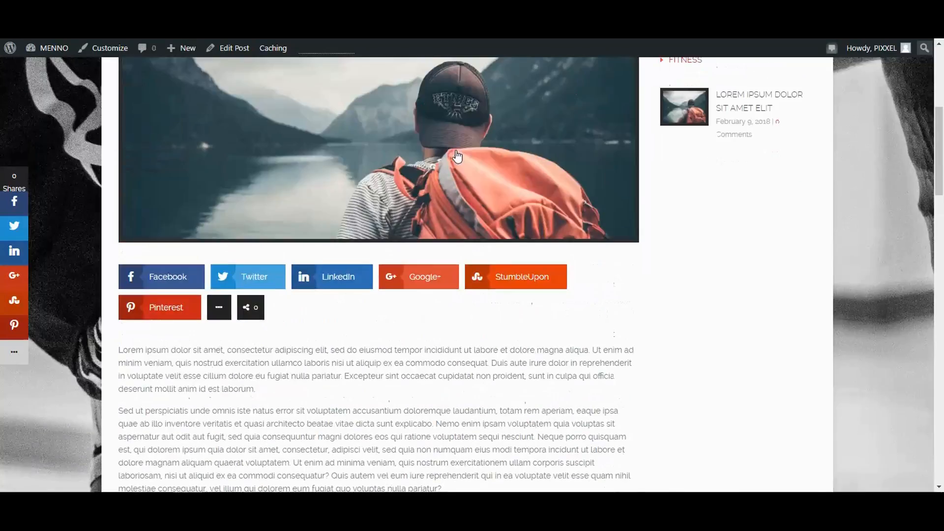
scroll(596, 295, "down", 5)
scroll(593, 292, "down", 10)
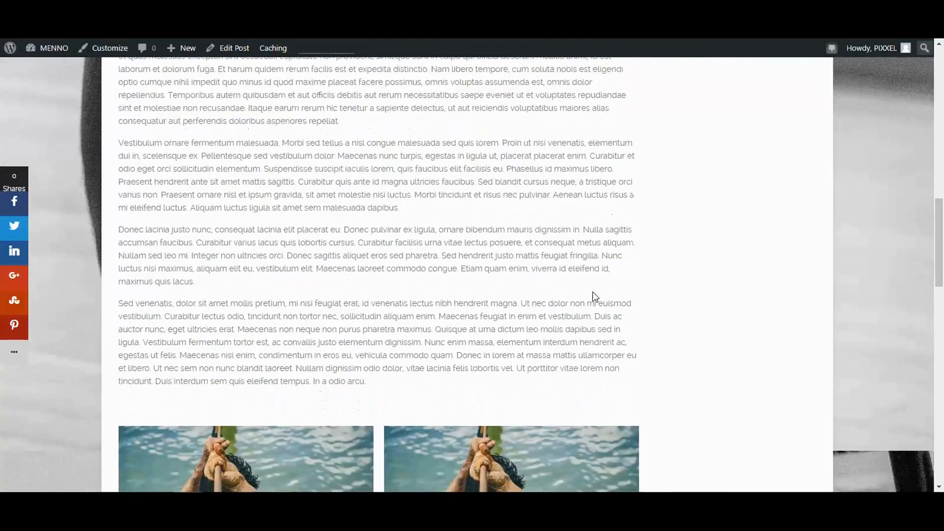
scroll(401, 403, "down", 5)
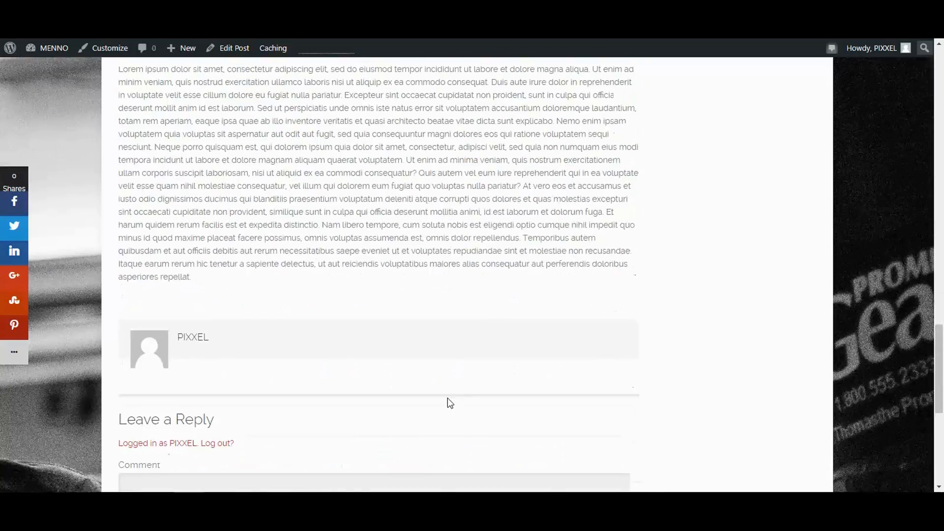
scroll(387, 365, "up", 4)
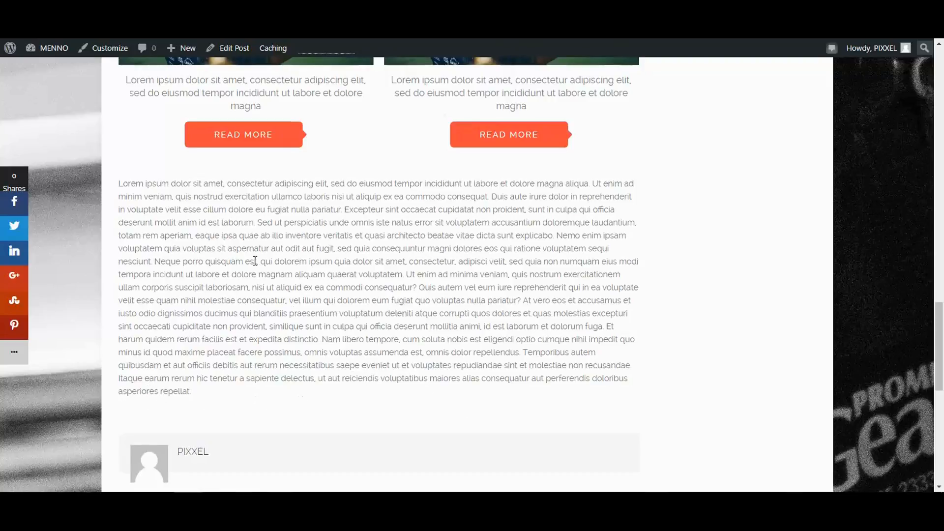
scroll(811, 322, "up", 2)
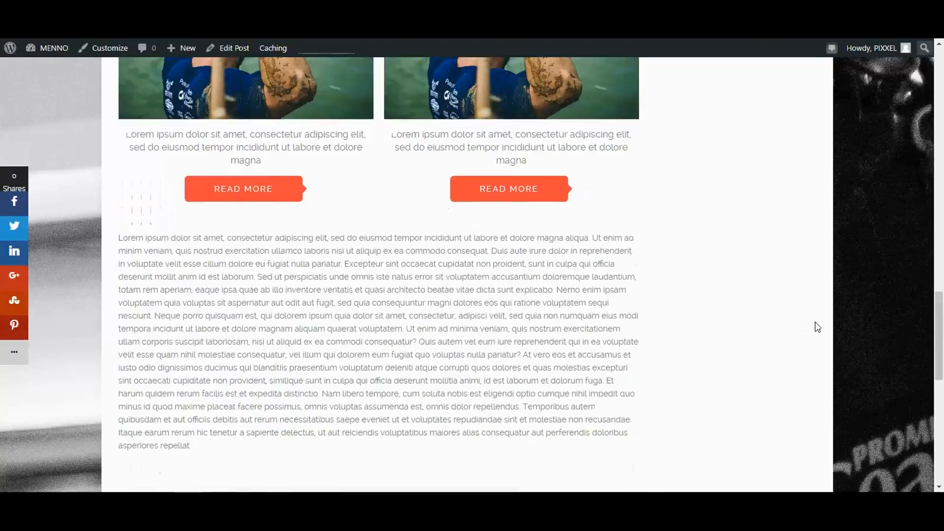
left_click_drag(937, 300, 935, 158)
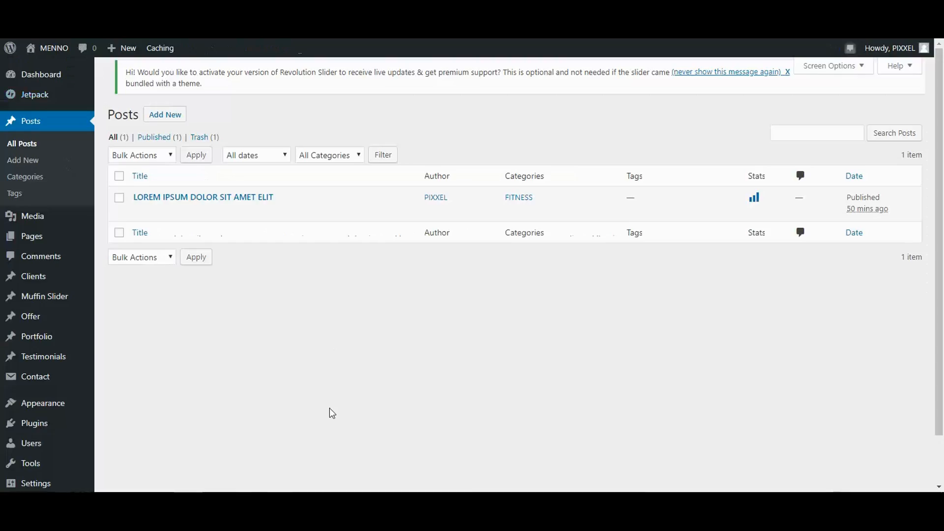
left_click(143, 211)
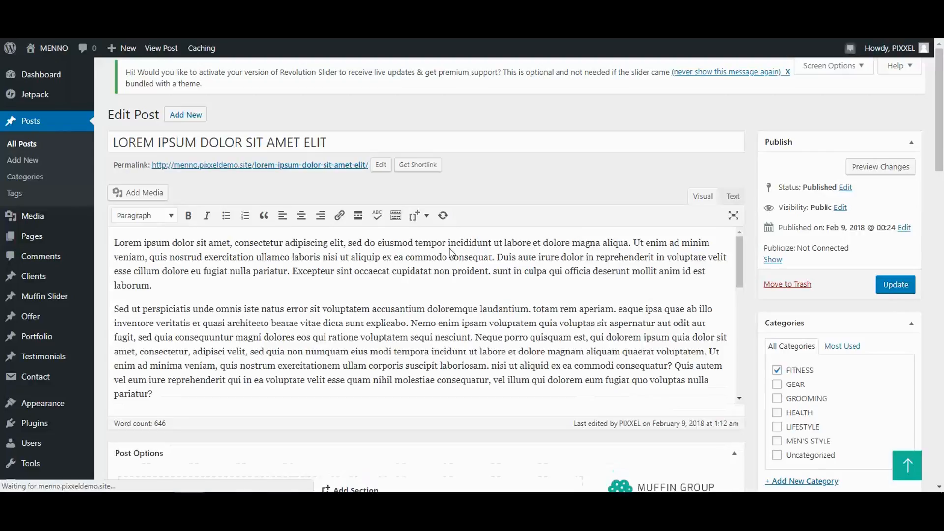
Step: Add an Image item to the post's builder layout and widen it to 1/1
scroll(452, 266, "down", 15)
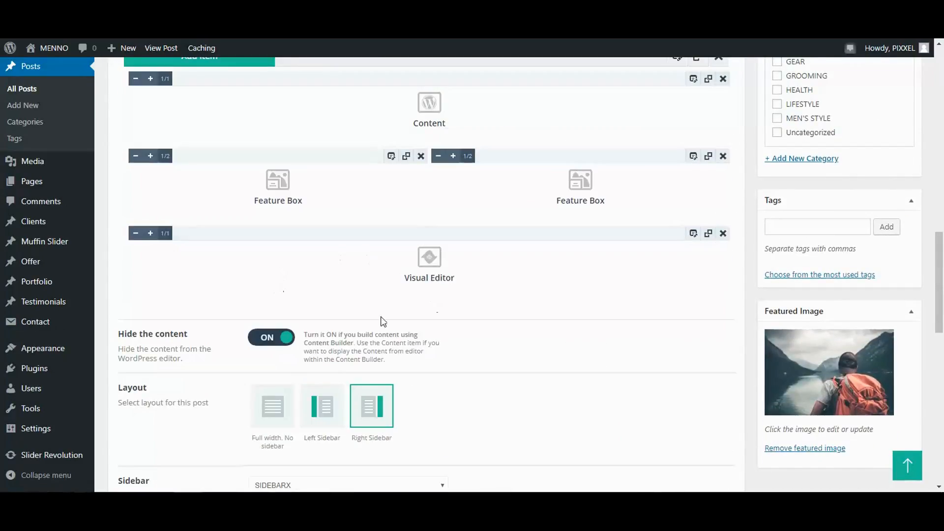
scroll(385, 265, "up", 3)
left_click(213, 177)
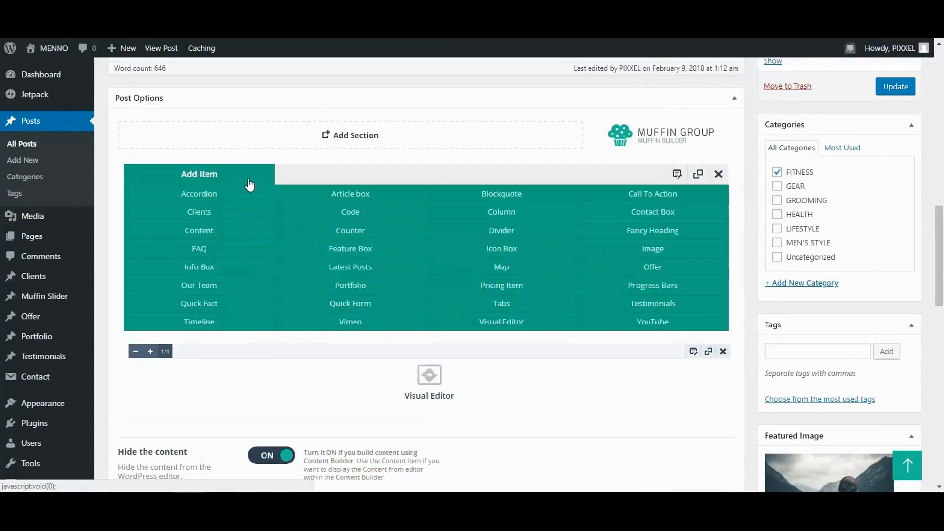
left_click(654, 254)
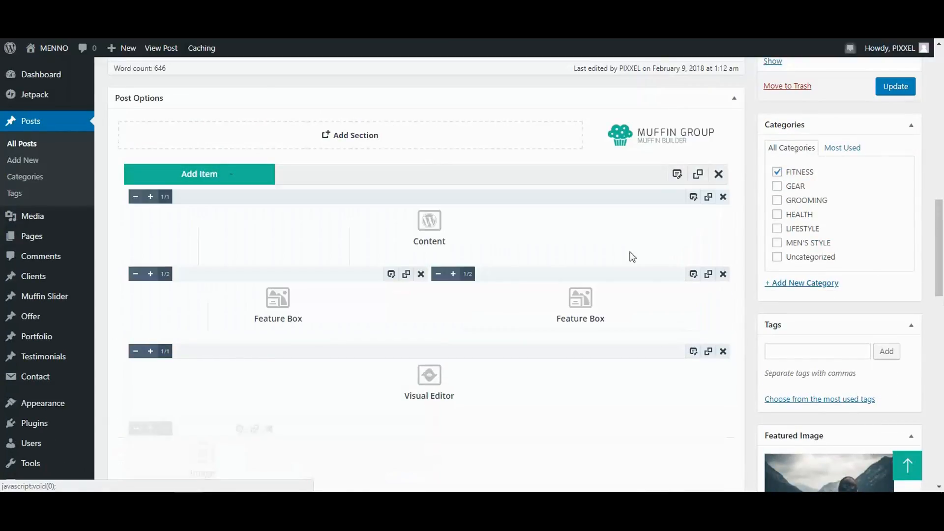
scroll(381, 294, "down", 3)
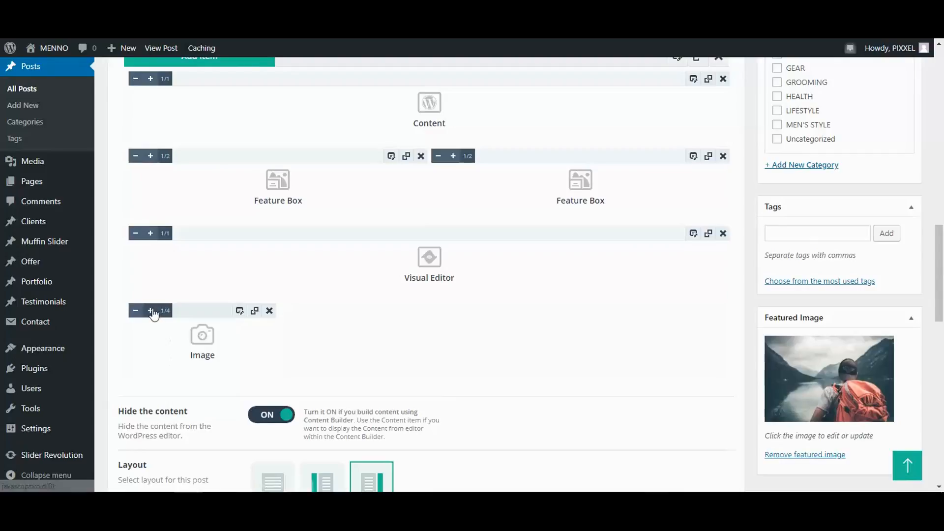
left_click(152, 312)
left_click(152, 311)
left_click(151, 311)
left_click(152, 311)
left_click(152, 311)
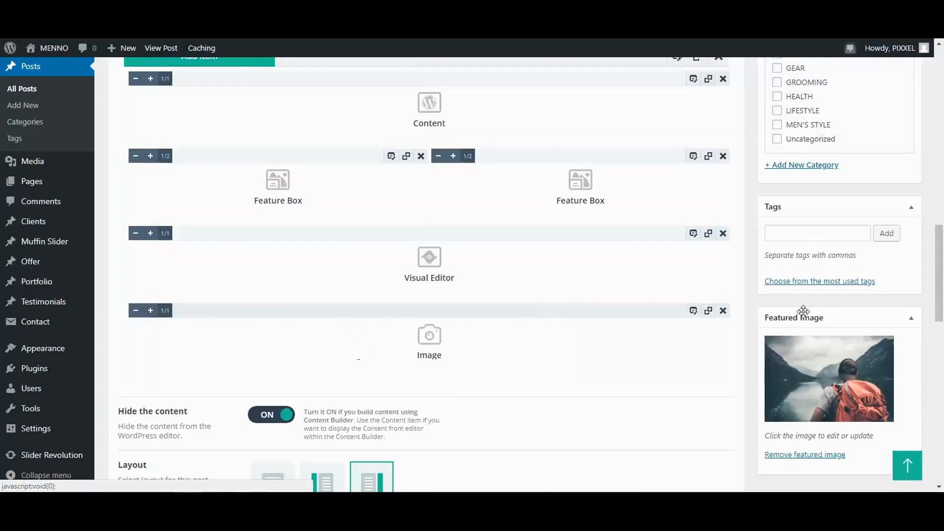
Step: Set the Image item's picture to the drone photo and save the item
left_click(693, 312)
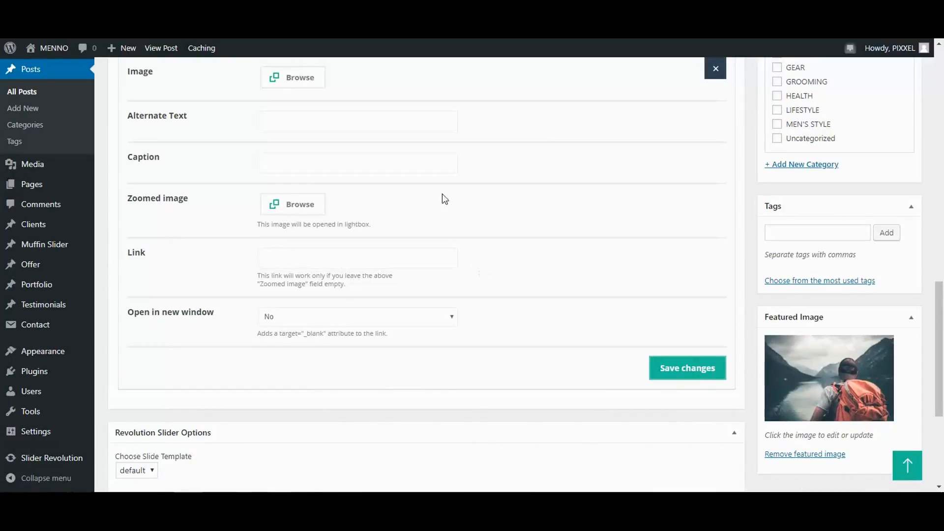
left_click(300, 85)
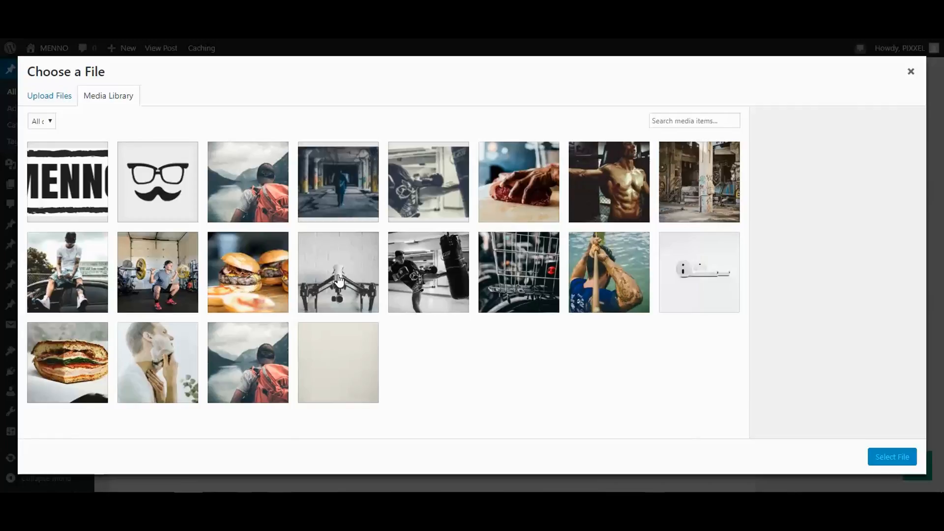
left_click(351, 284)
left_click(899, 458)
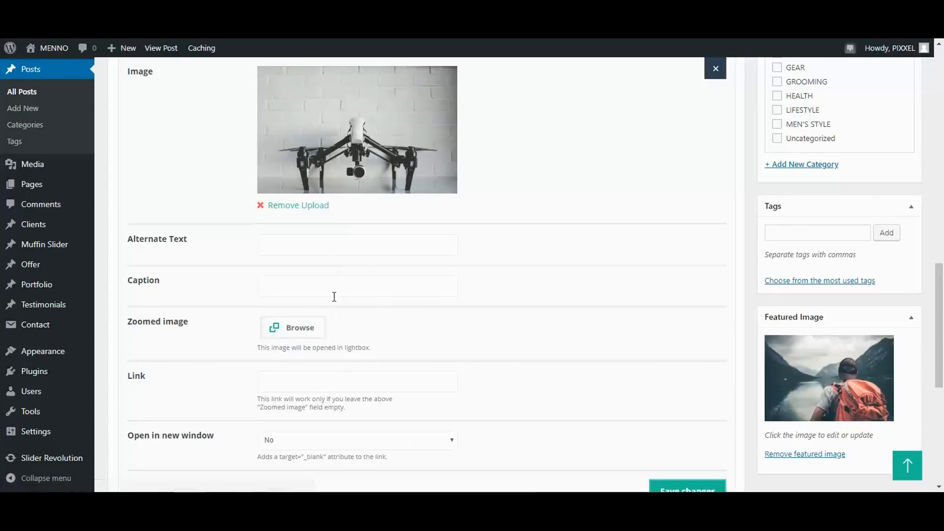
scroll(466, 333, "down", 2)
scroll(466, 332, "down", 2)
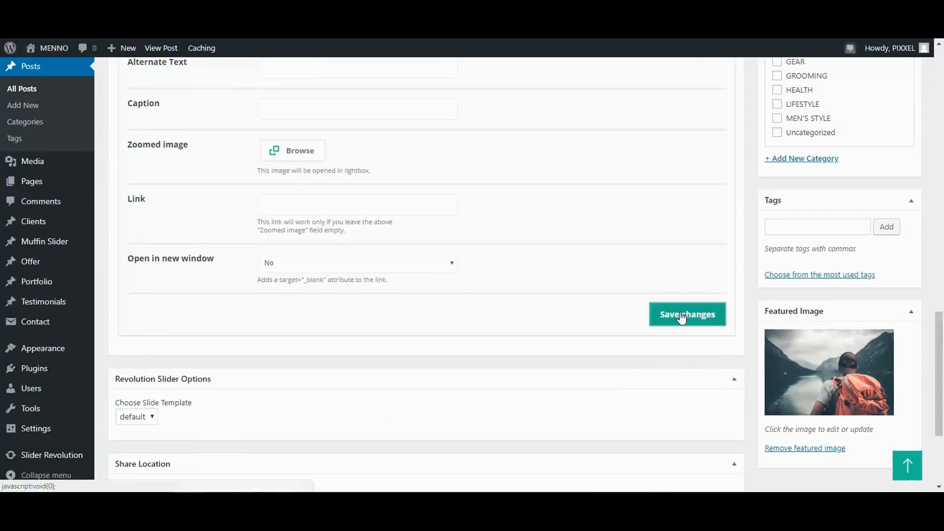
left_click(684, 317)
Step: Update the post to save the new layout
scroll(924, 328, "up", 5)
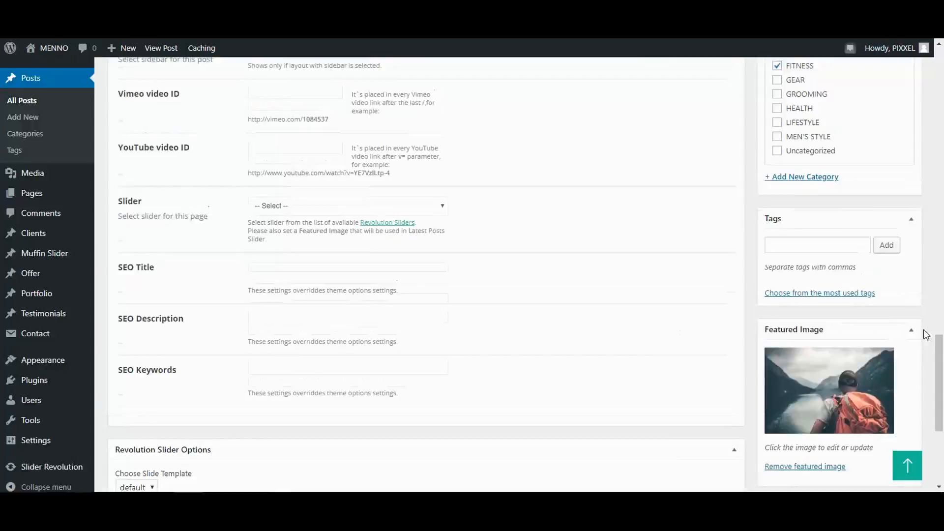
scroll(927, 325, "up", 2)
left_click(894, 226)
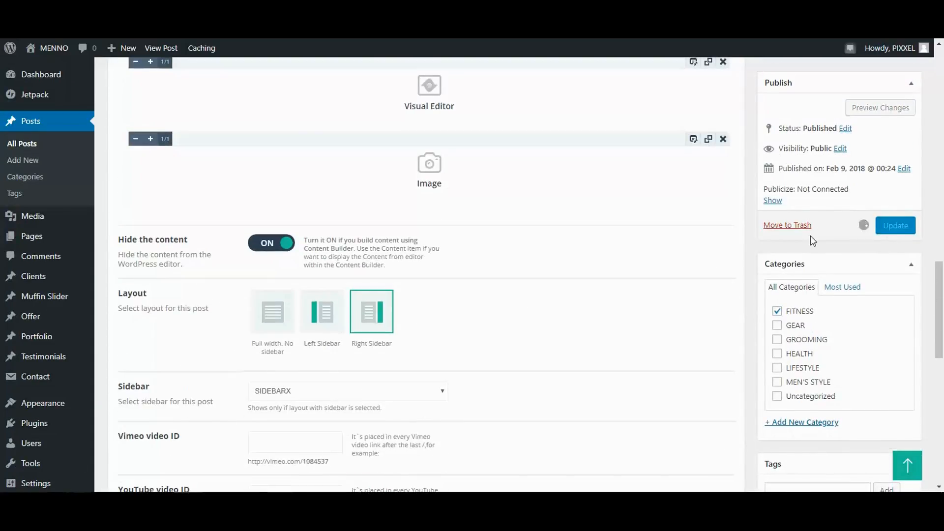
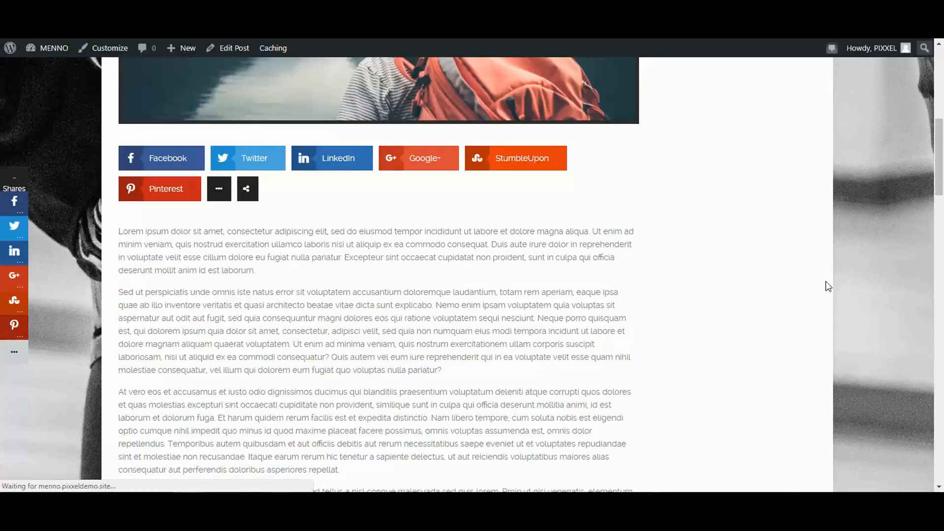
Step: Open the Grooming listing from the MENNO site menu
scroll(781, 308, "down", 10)
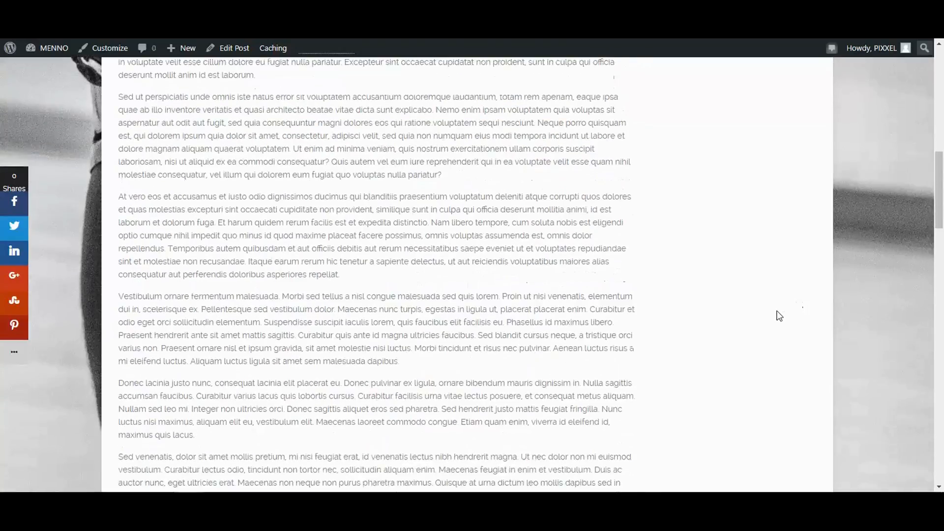
scroll(780, 315, "down", 15)
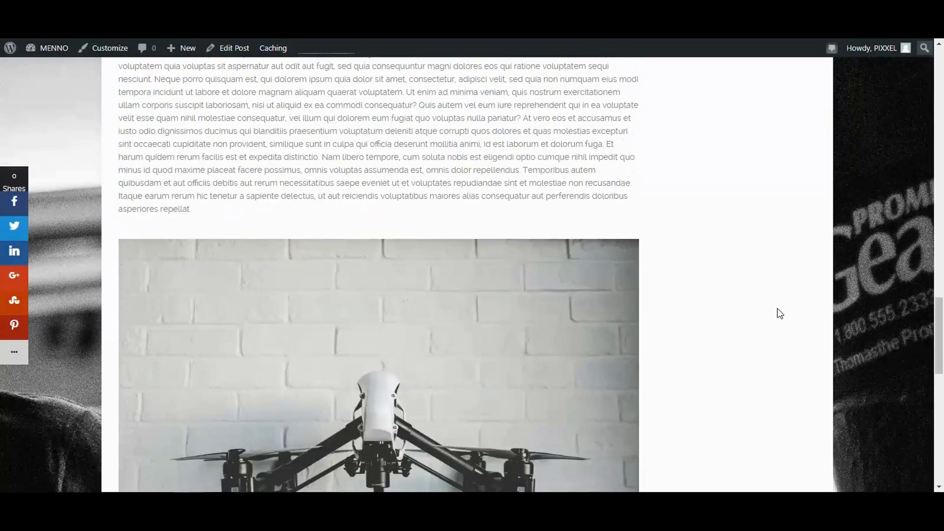
scroll(780, 313, "down", 3)
scroll(686, 288, "up", 10)
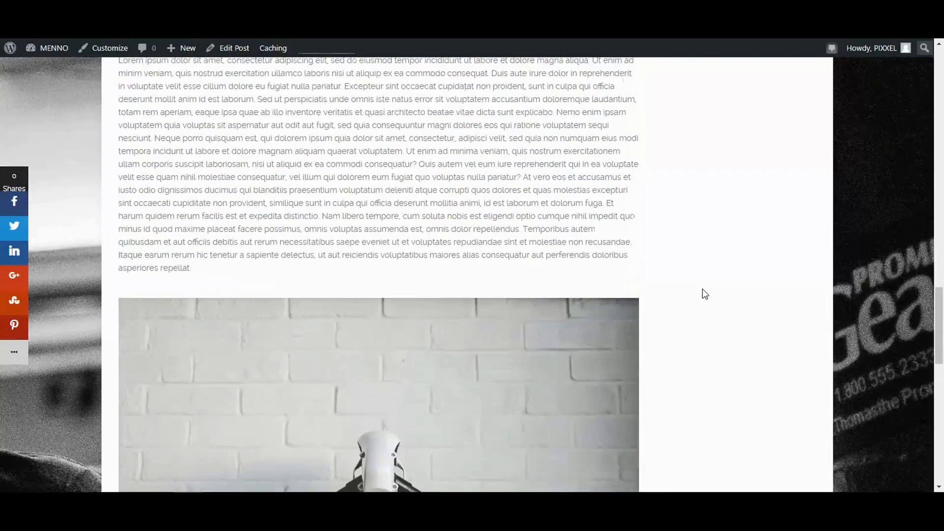
scroll(704, 289, "up", 15)
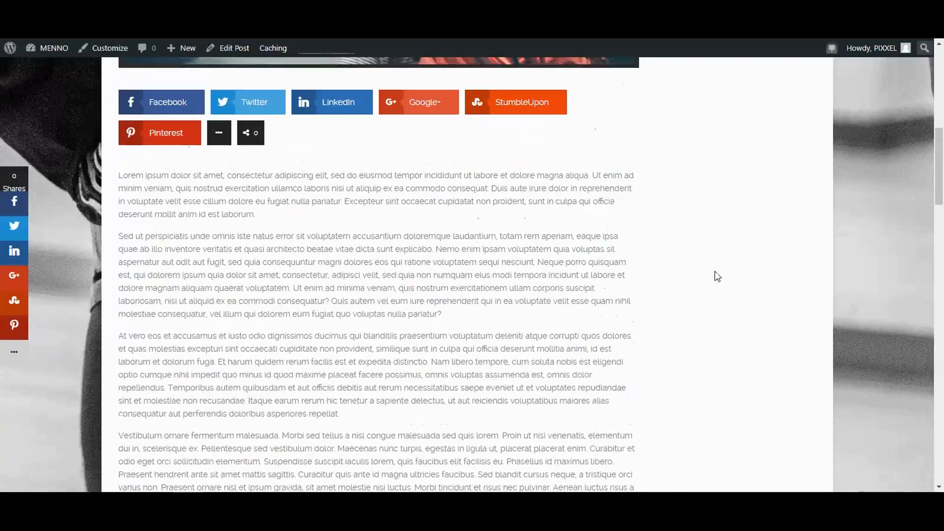
scroll(722, 275, "up", 2)
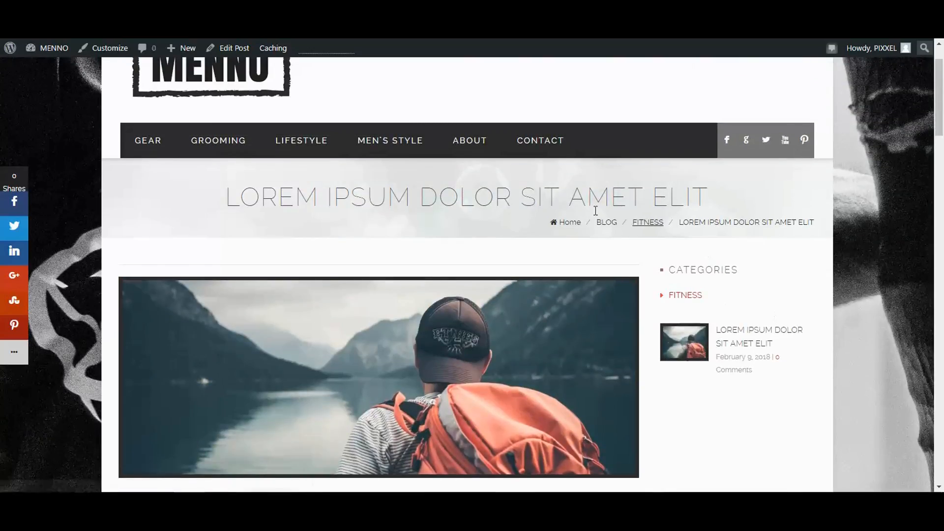
scroll(254, 153, "up", 2)
left_click(179, 201)
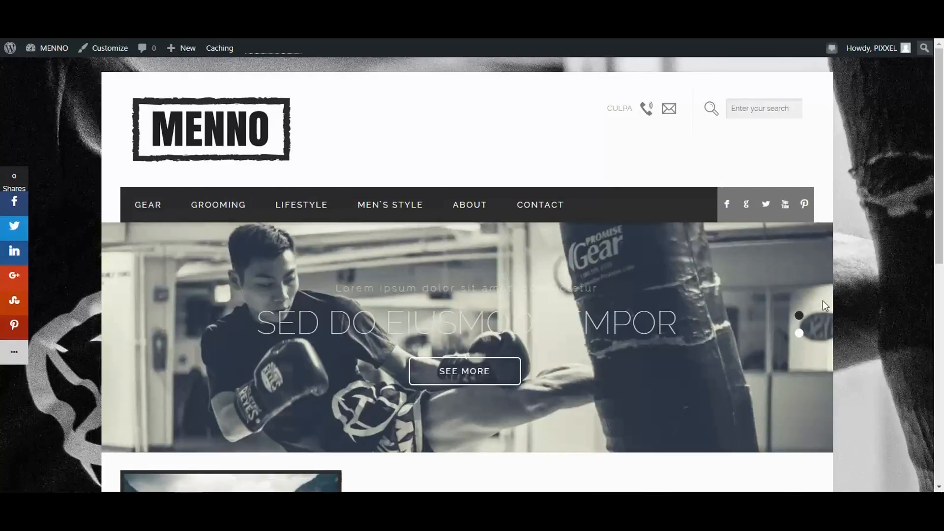
Step: Switch the slider to the graffiti warehouse slide and view the post card below it
left_click(799, 337)
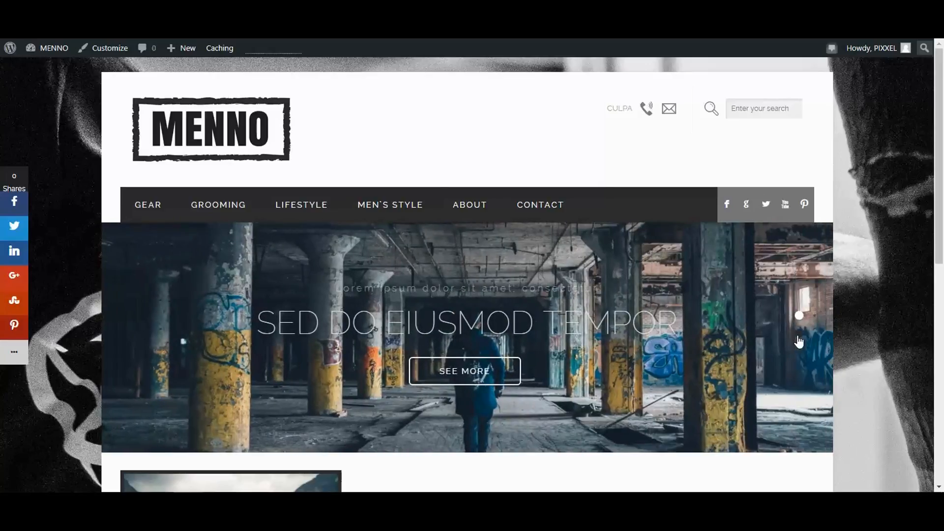
scroll(591, 329, "down", 6)
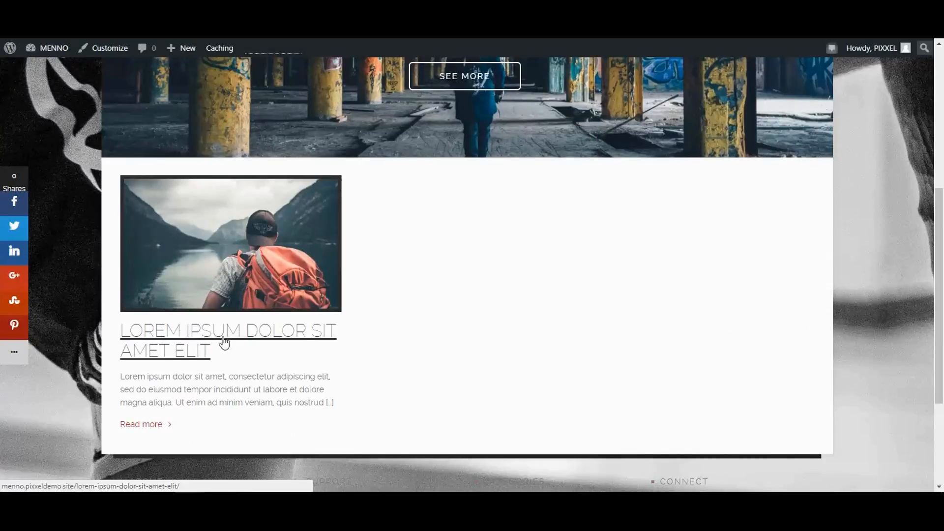
scroll(424, 327, "up", 3)
scroll(424, 326, "up", 2)
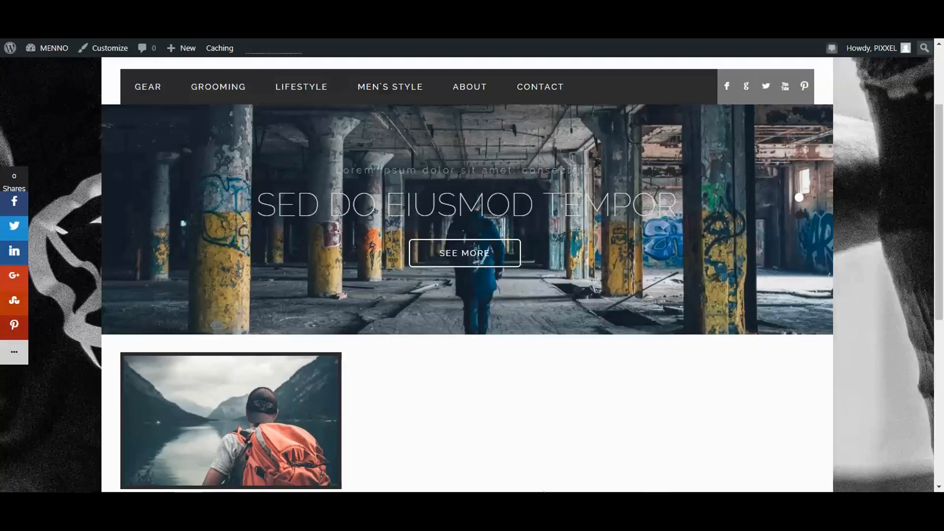
scroll(521, 483, "up", 3)
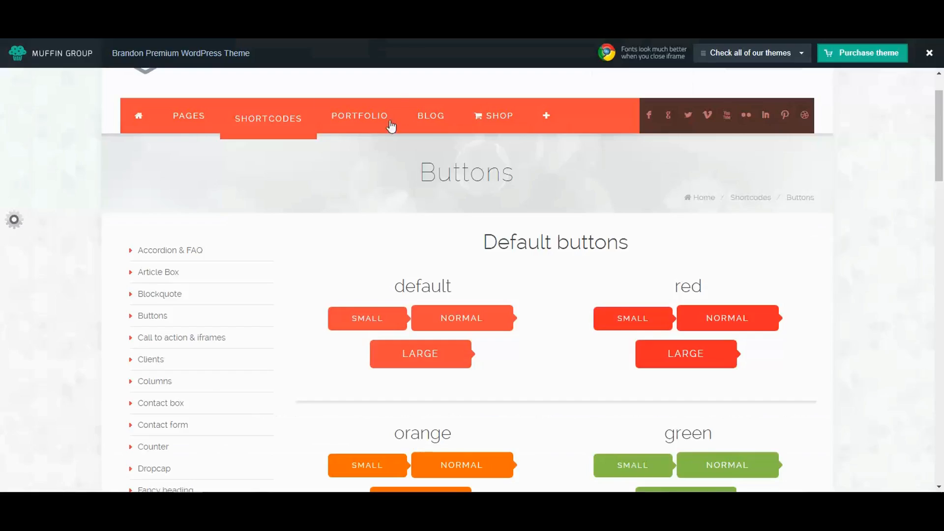
Step: Go to the Brandon theme demo home page and scroll through it
scroll(238, 195, "up", 1)
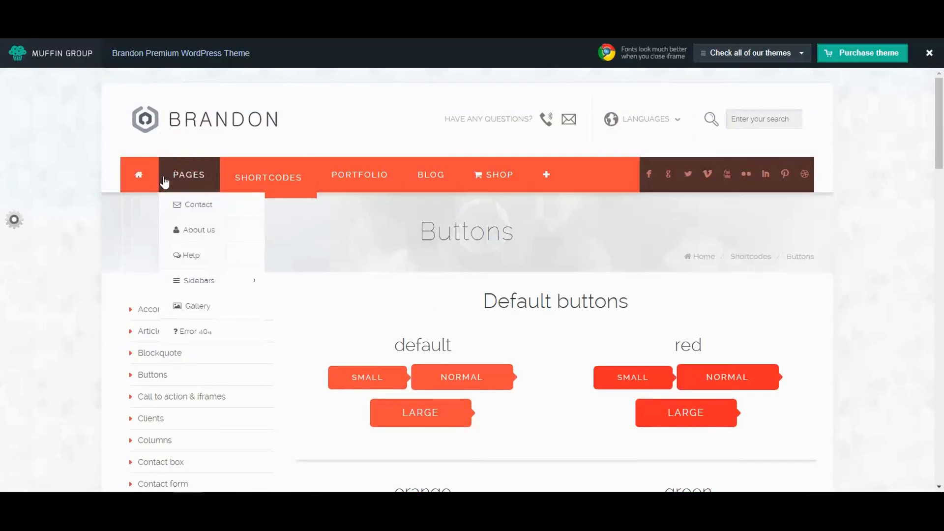
left_click(201, 262)
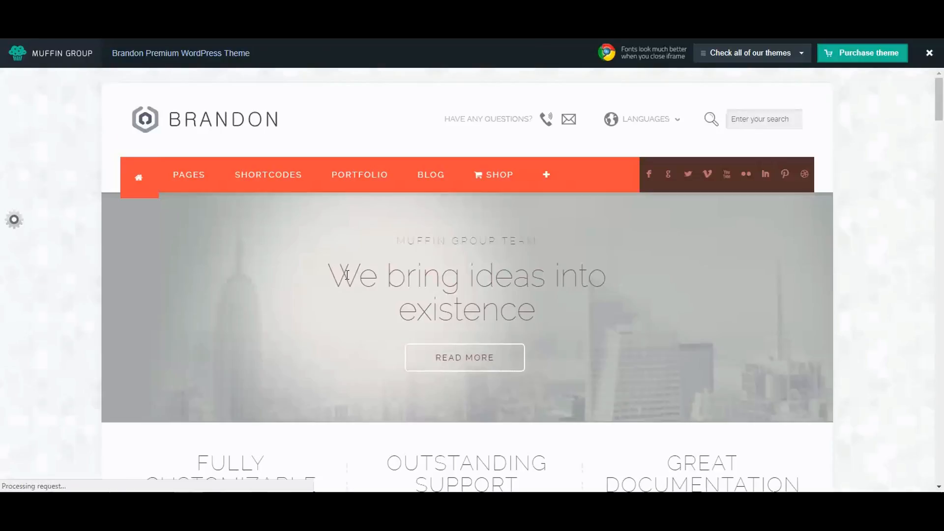
scroll(907, 265, "down", 10)
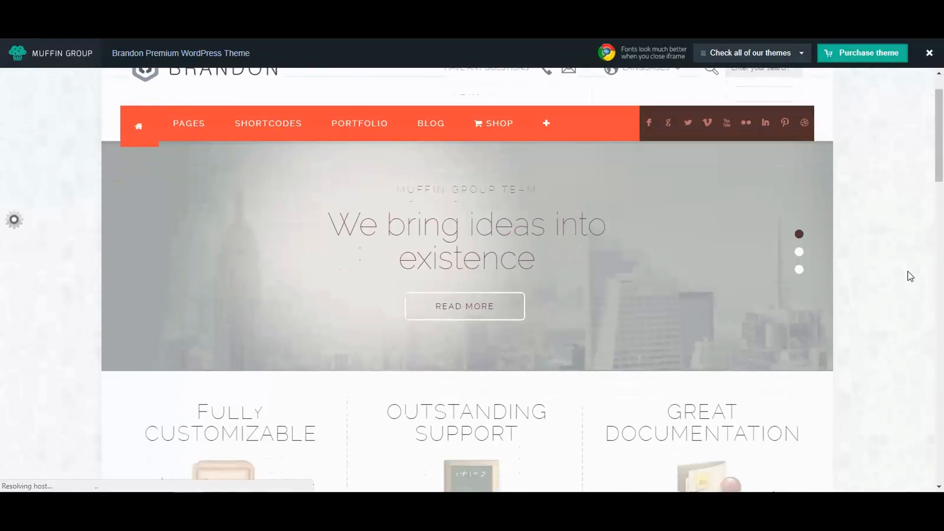
scroll(906, 281, "down", 15)
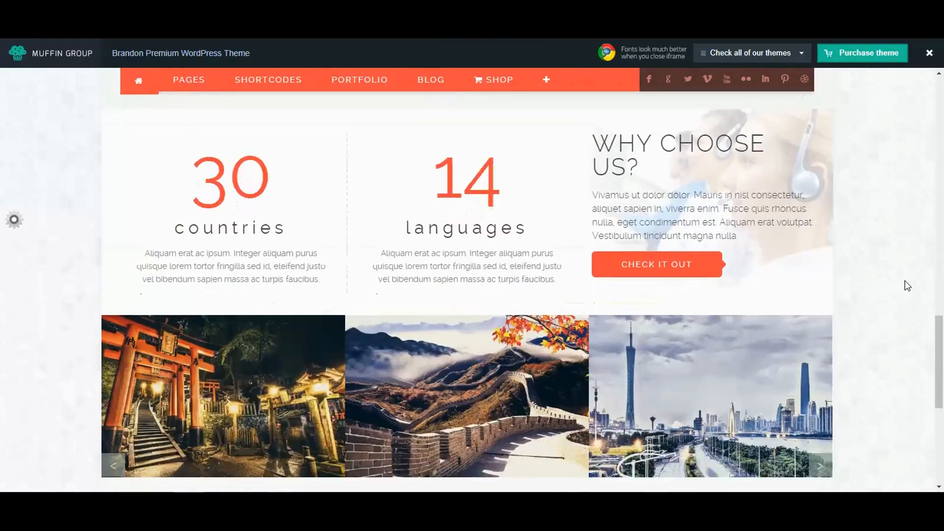
scroll(905, 285, "up", 5)
scroll(907, 273, "up", 20)
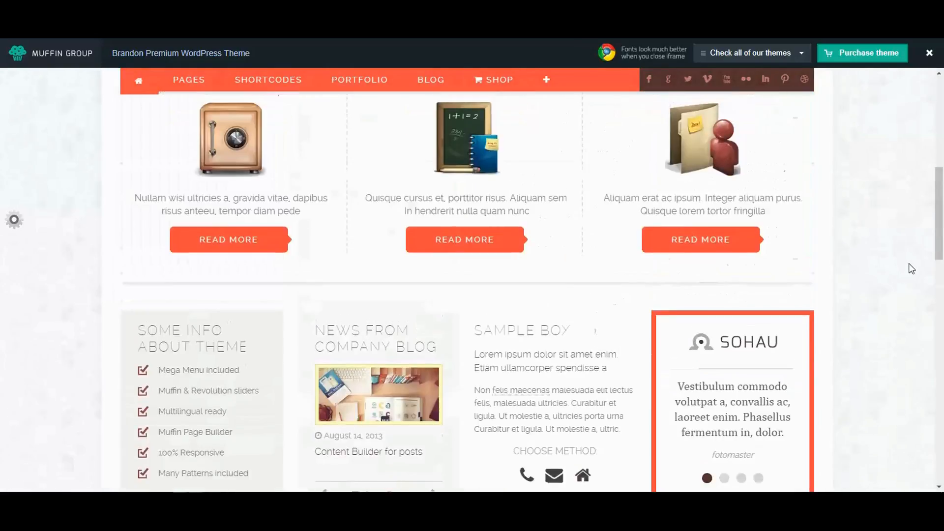
Step: Open the Home – Wide with Revolution Slider variant and scroll through the page
mouse_move(259, 153)
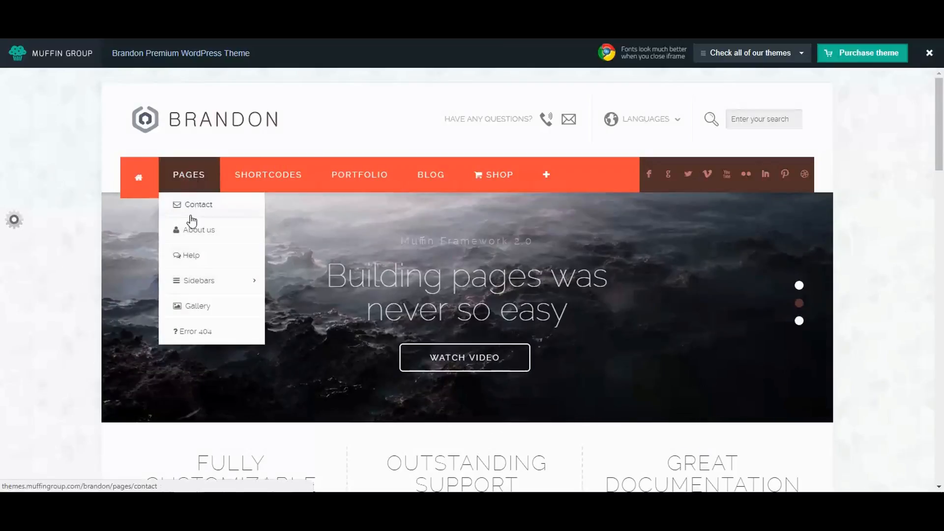
mouse_move(137, 173)
left_click(152, 235)
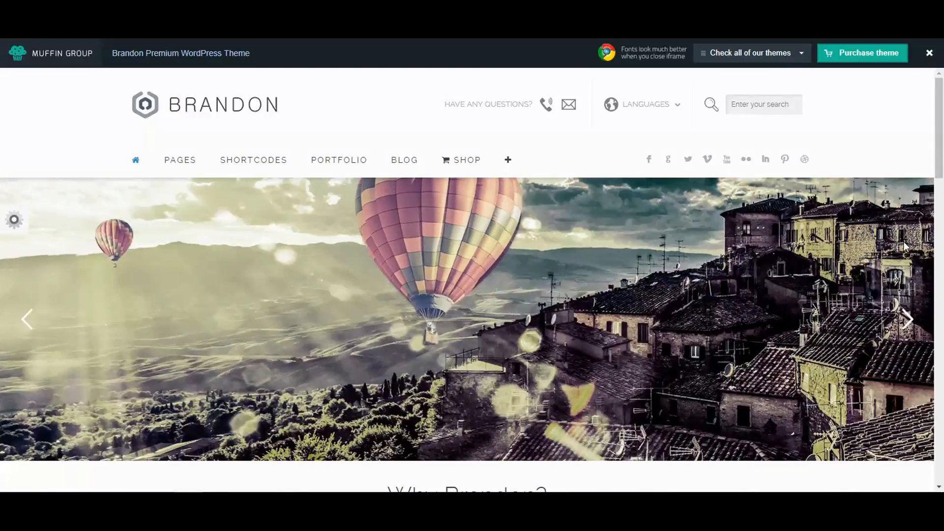
scroll(751, 295, "down", 6)
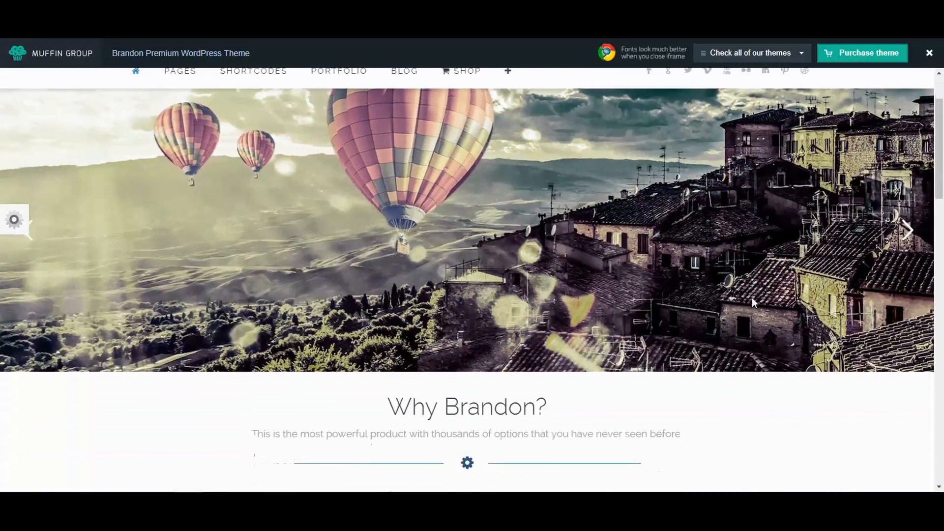
scroll(755, 295, "down", 8)
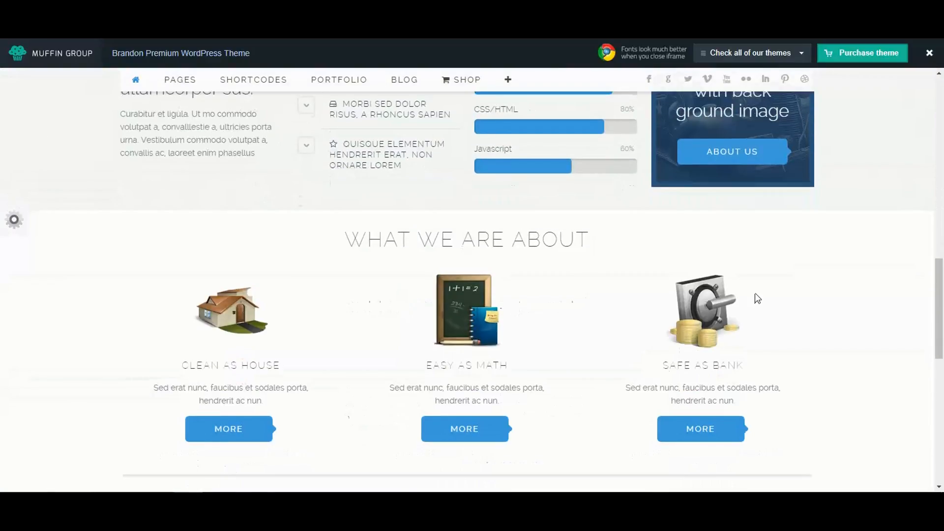
scroll(757, 293, "up", 3)
scroll(845, 291, "down", 5)
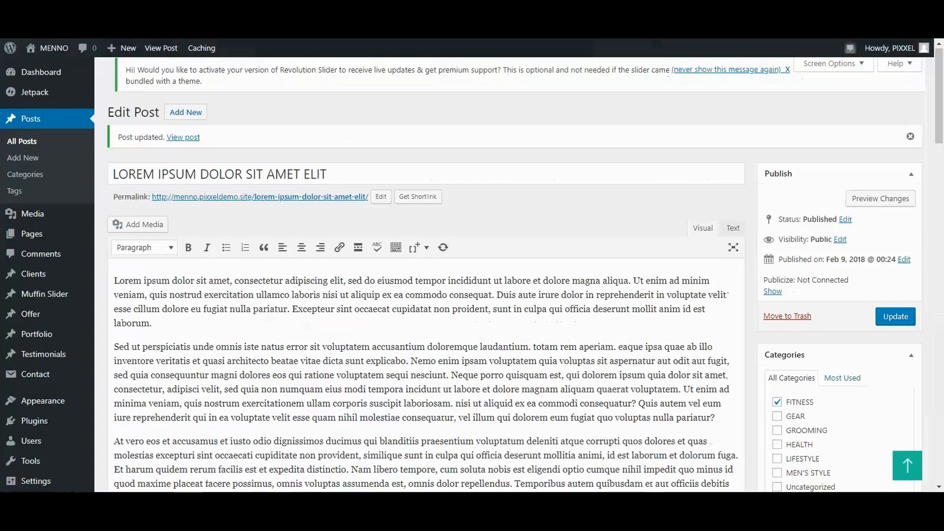
scroll(442, 329, "down", 7)
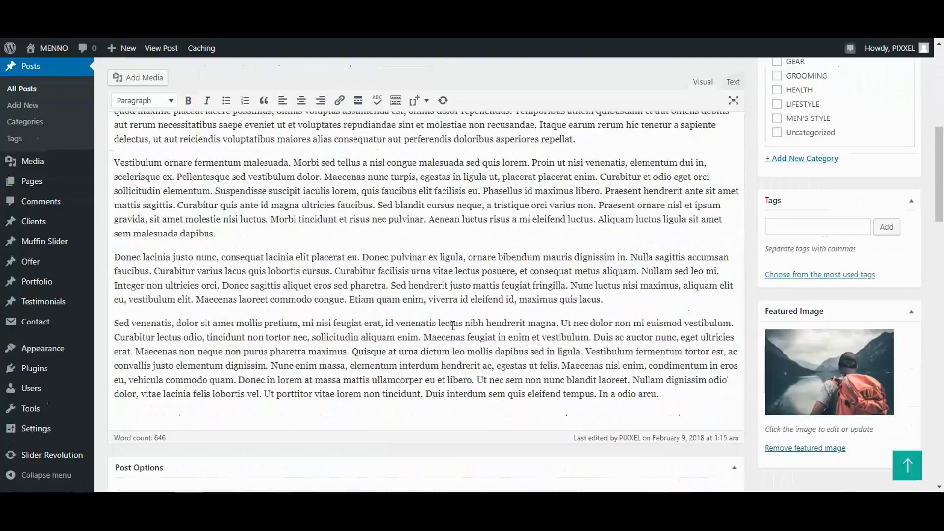
left_click(232, 212)
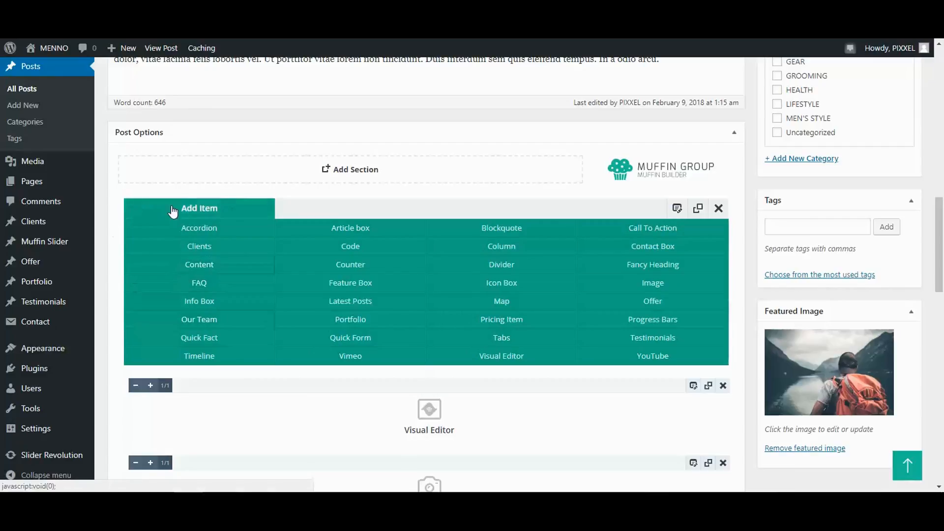
left_click(229, 209)
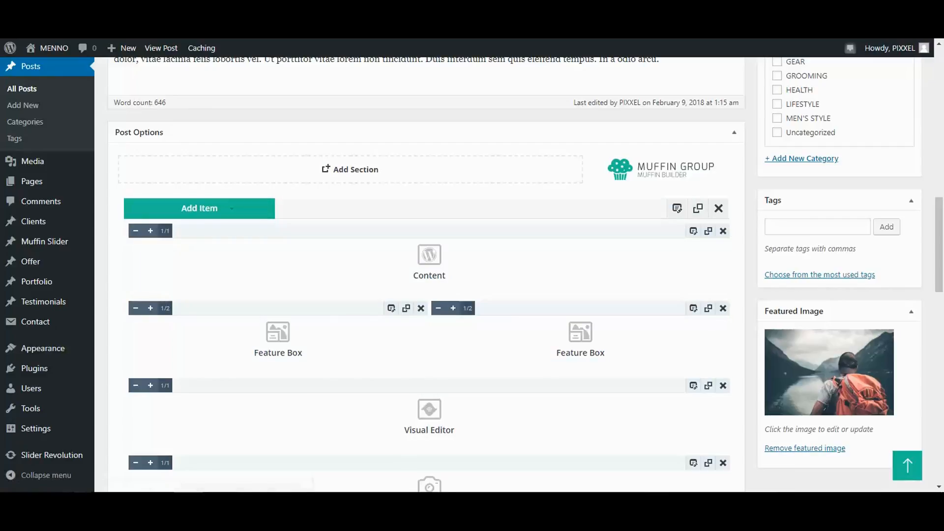